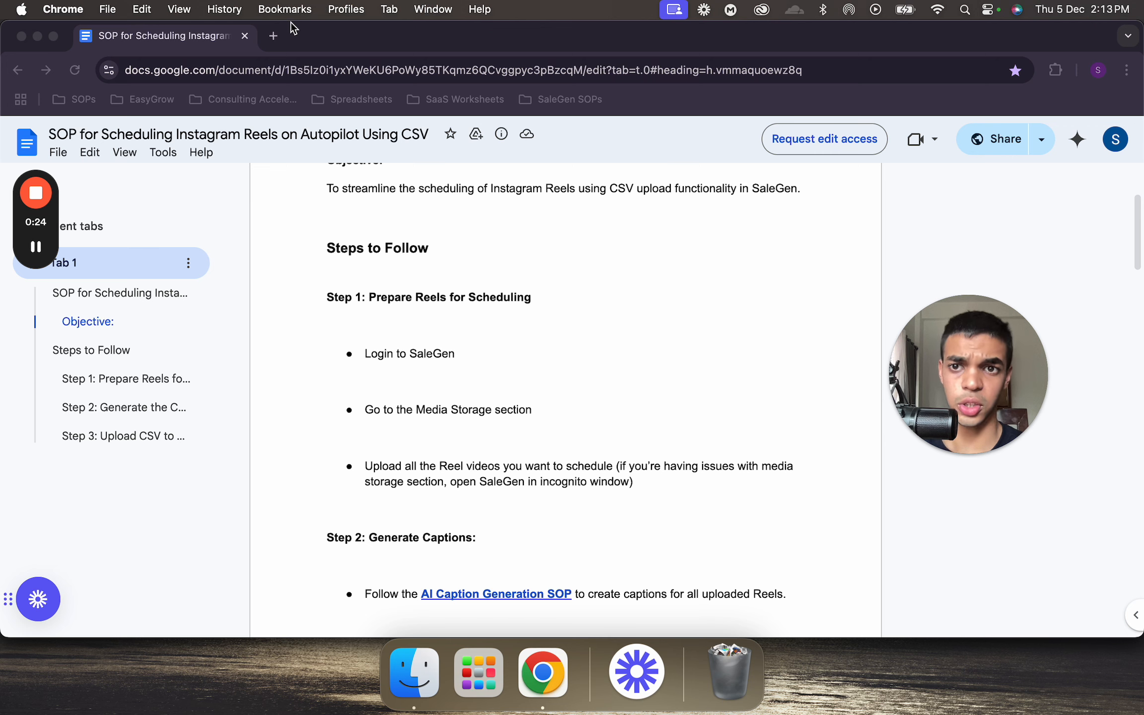
left_click(279, 37)
type("app.s")
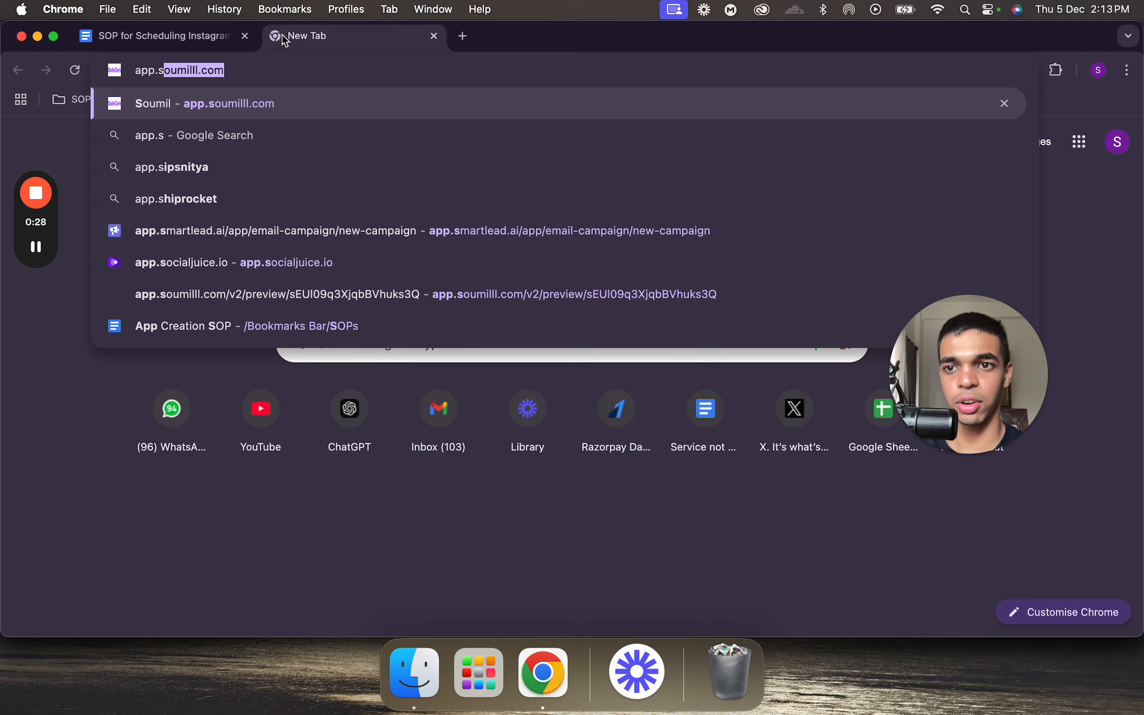
key("Return")
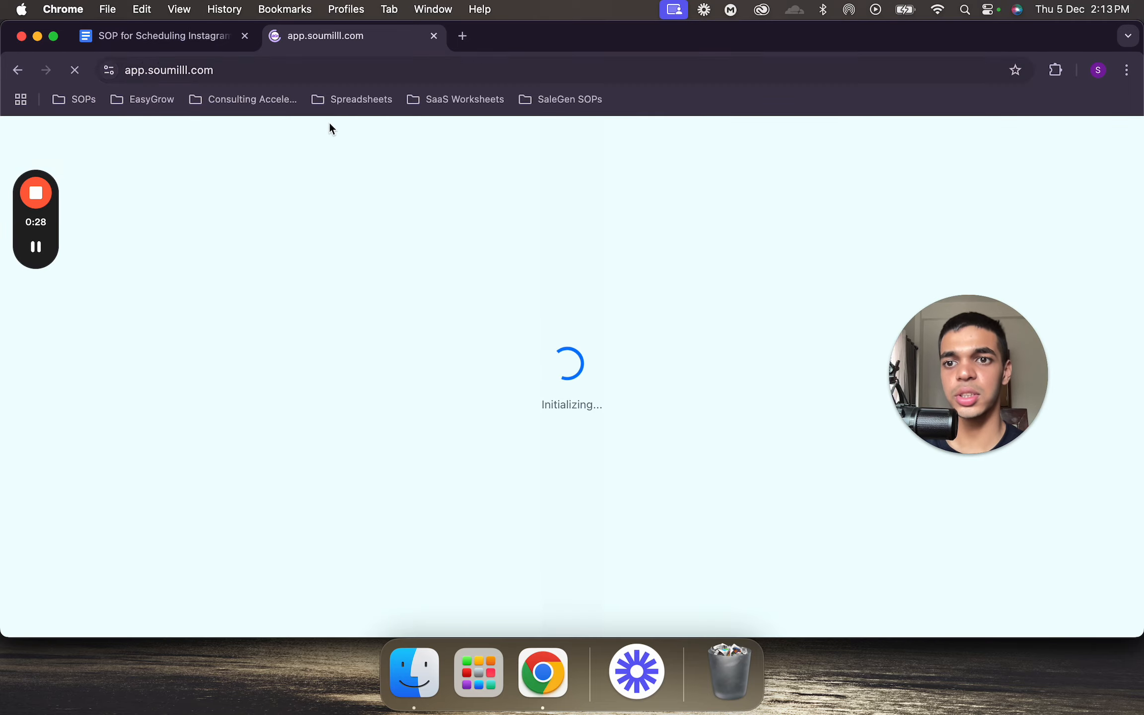
left_click(434, 37)
- Switch to the incognito SaleGen window and open the Launchpad page
key("ctrl+Up")
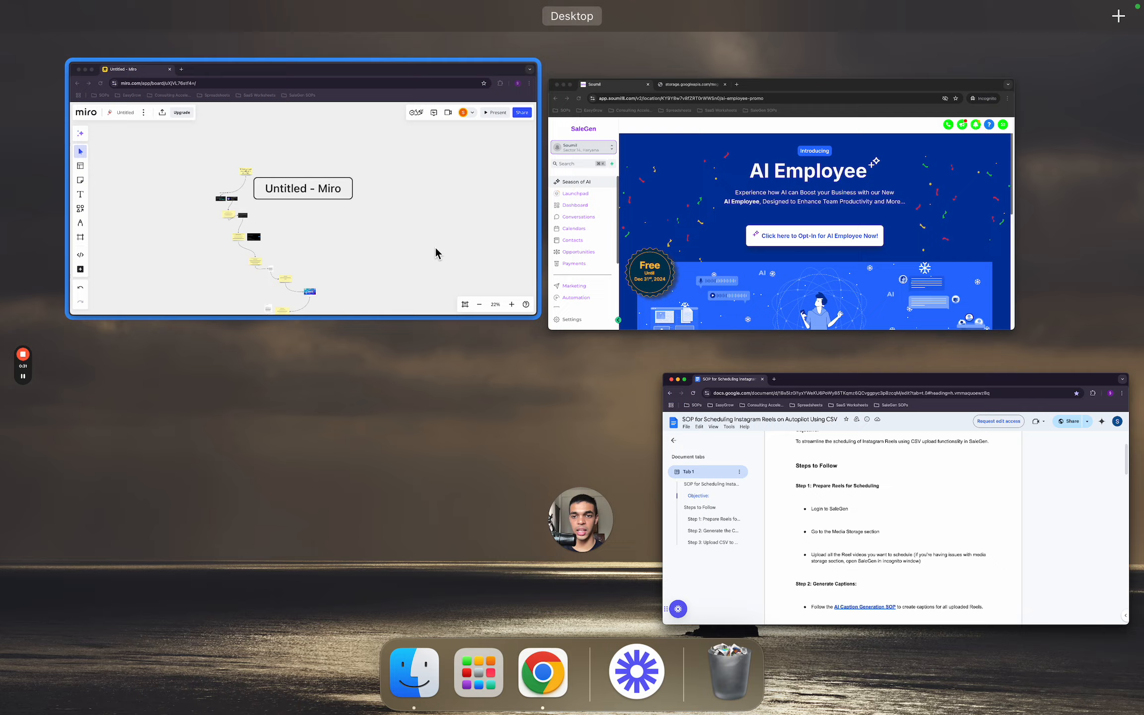
left_click(728, 247)
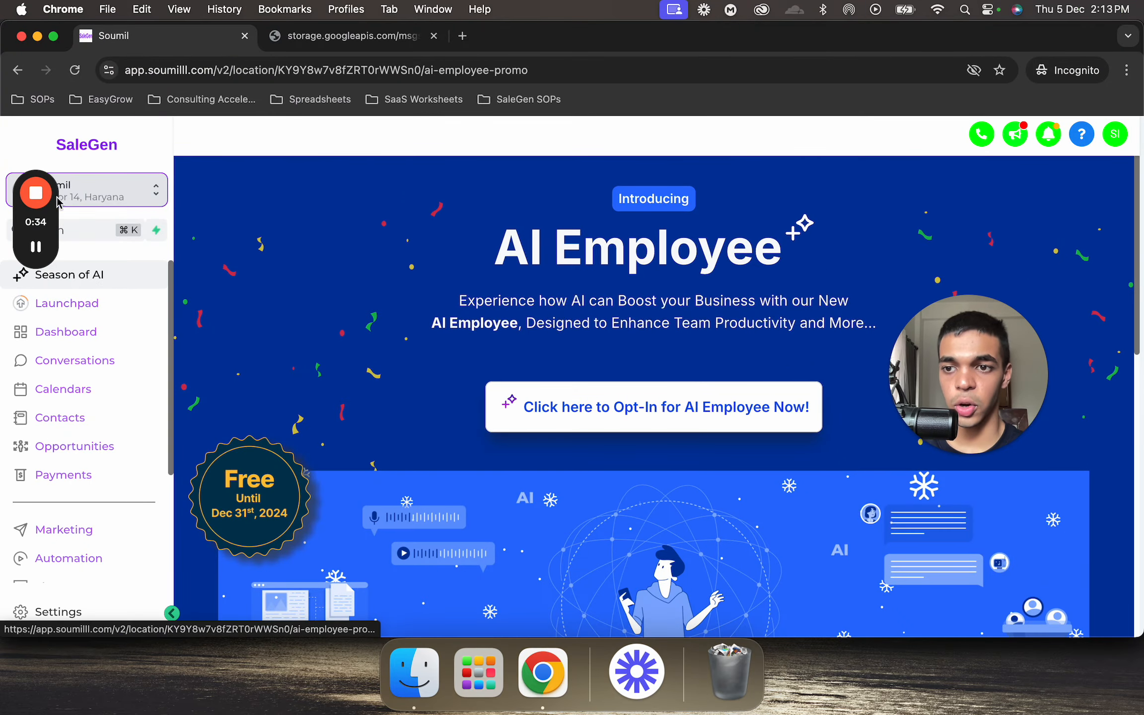
left_click(118, 304)
left_click_drag(42, 223, 30, 689)
- Switch to the SOP for Scheduling Instagram Reels document and review its reel preparation and caption generation steps
key("ctrl+Up")
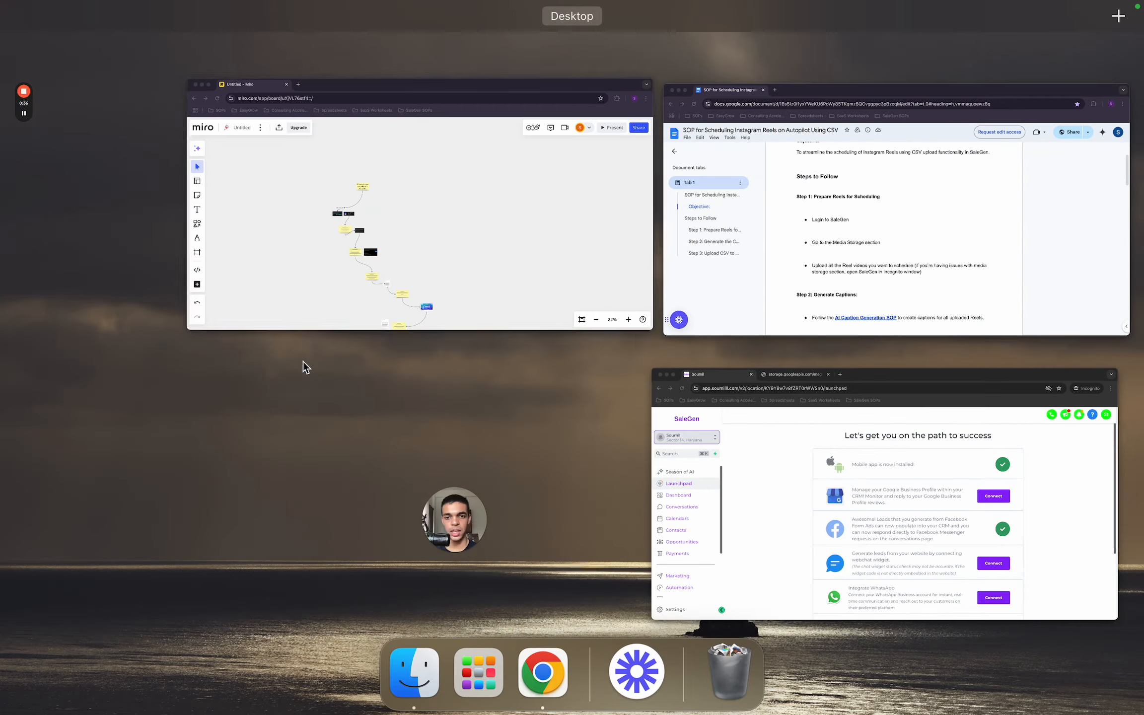
left_click(691, 306)
scroll(545, 418, "down", 3)
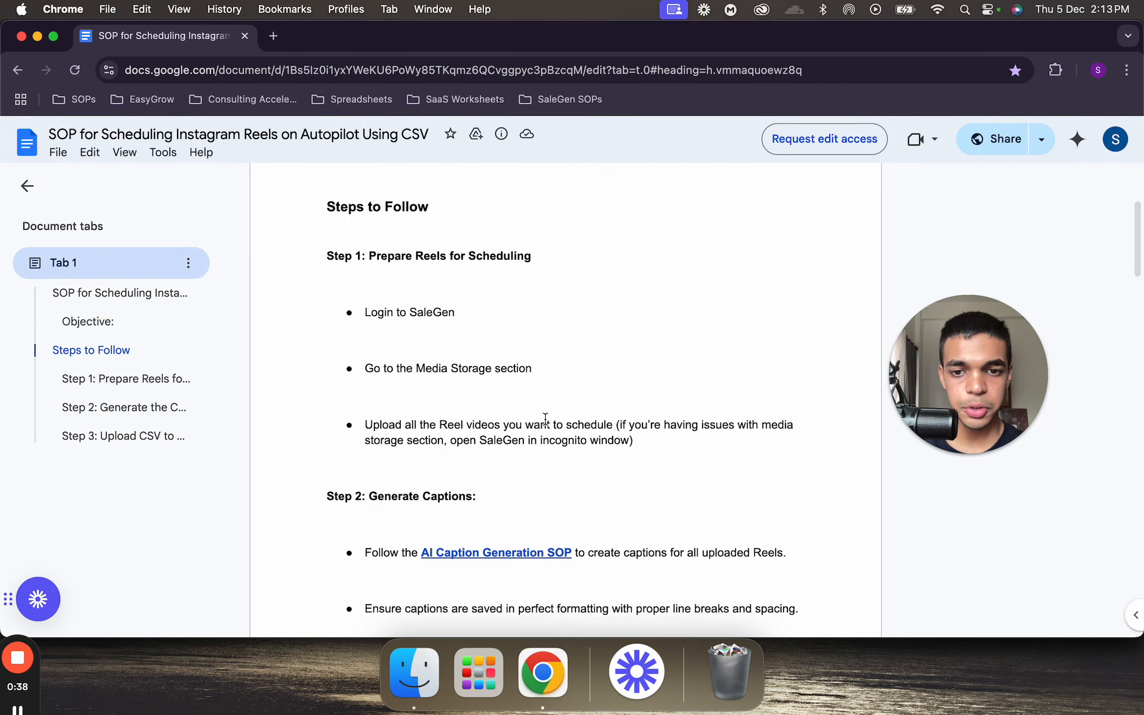
scroll(545, 418, "down", 10)
scroll(519, 410, "up", 12)
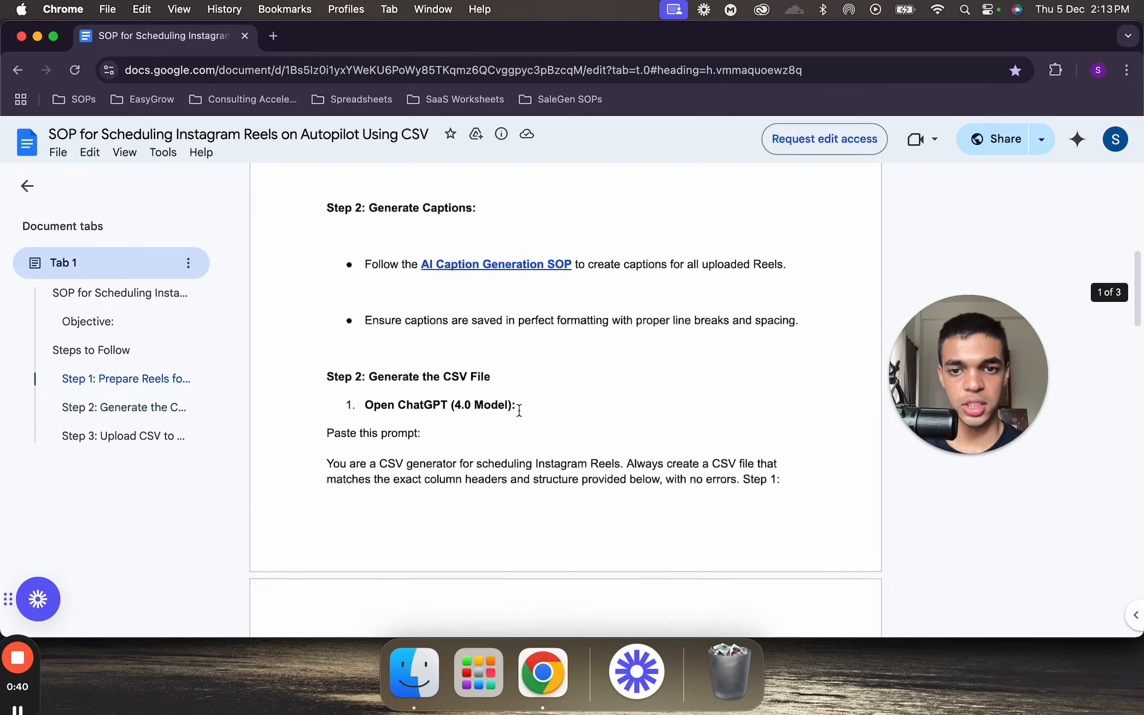
scroll(518, 410, "up", 1)
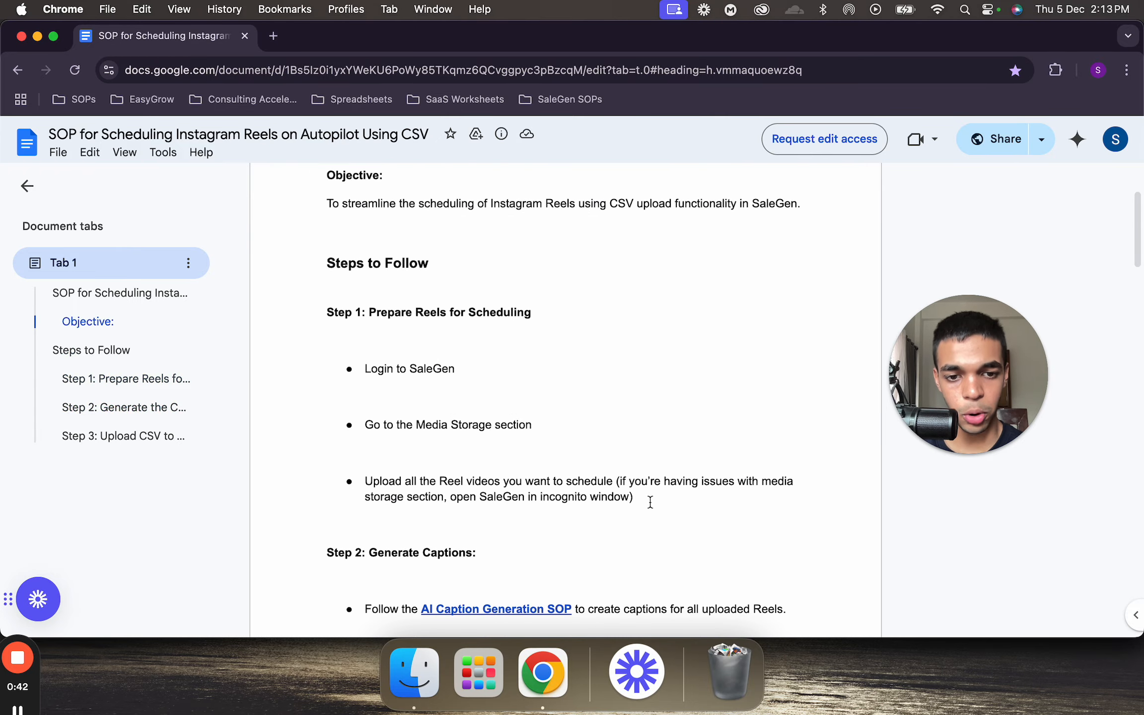
key("ctrl+Up")
left_click(672, 449)
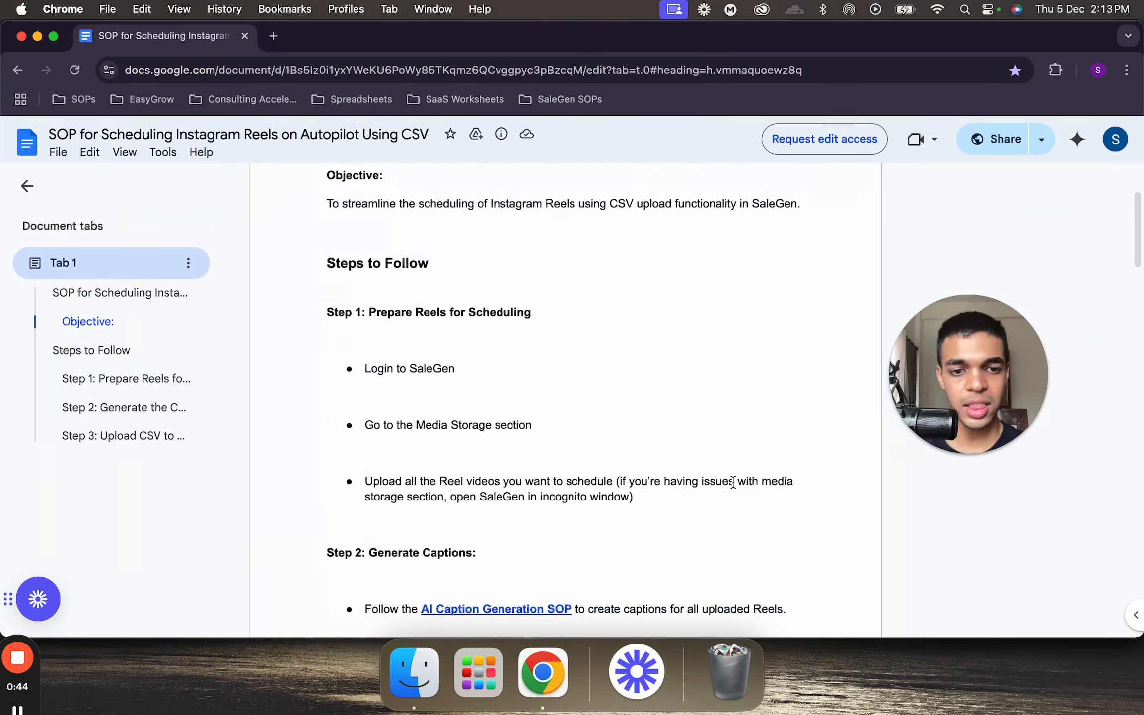
scroll(733, 482, "down", 4)
scroll(734, 482, "up", 1)
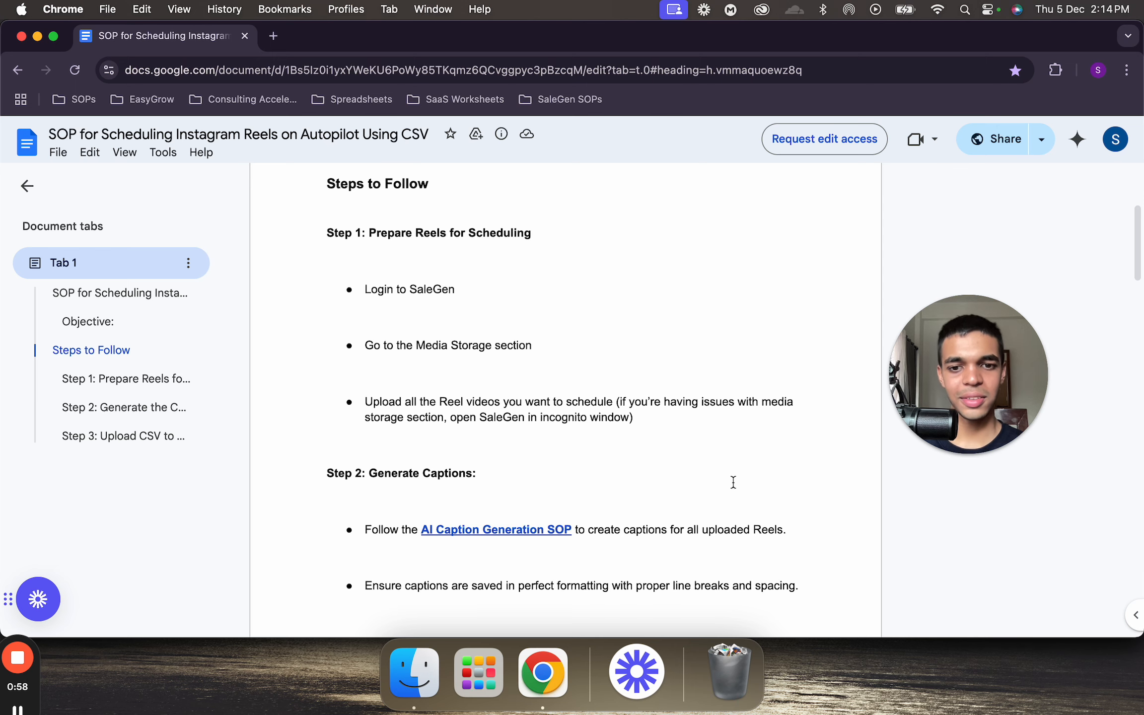
- Open Media Storage in the SaleGen window and close the extra storage.googleapis.com tab
key("ctrl+Up")
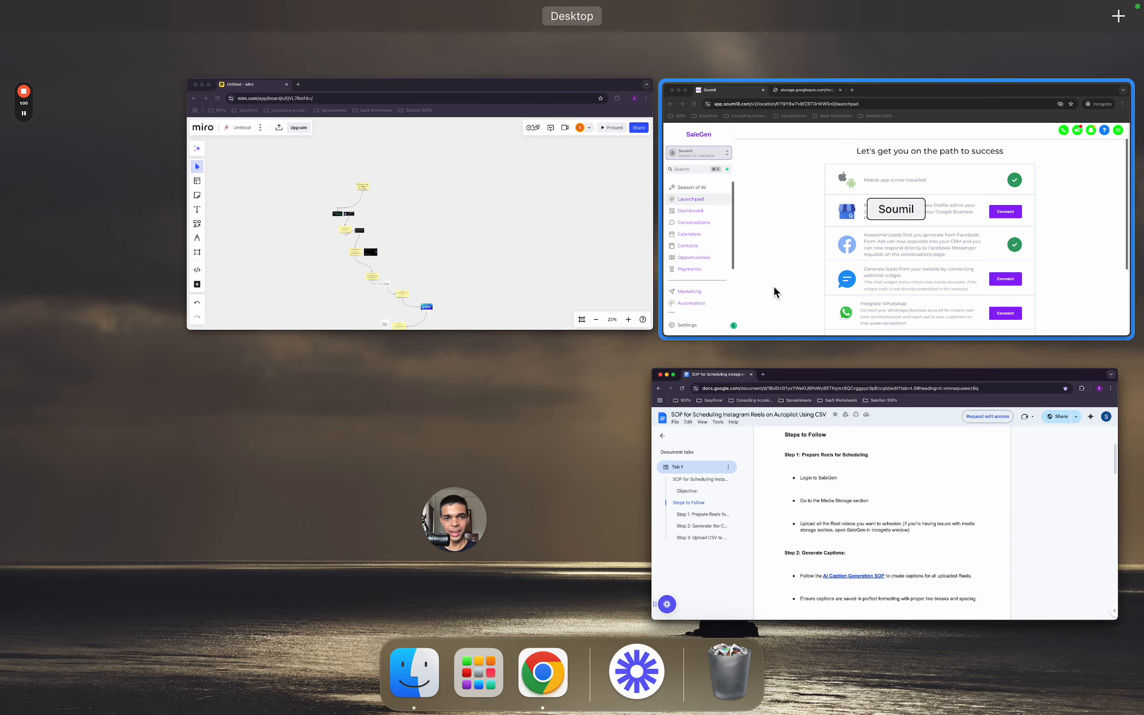
left_click(773, 285)
left_click(106, 529)
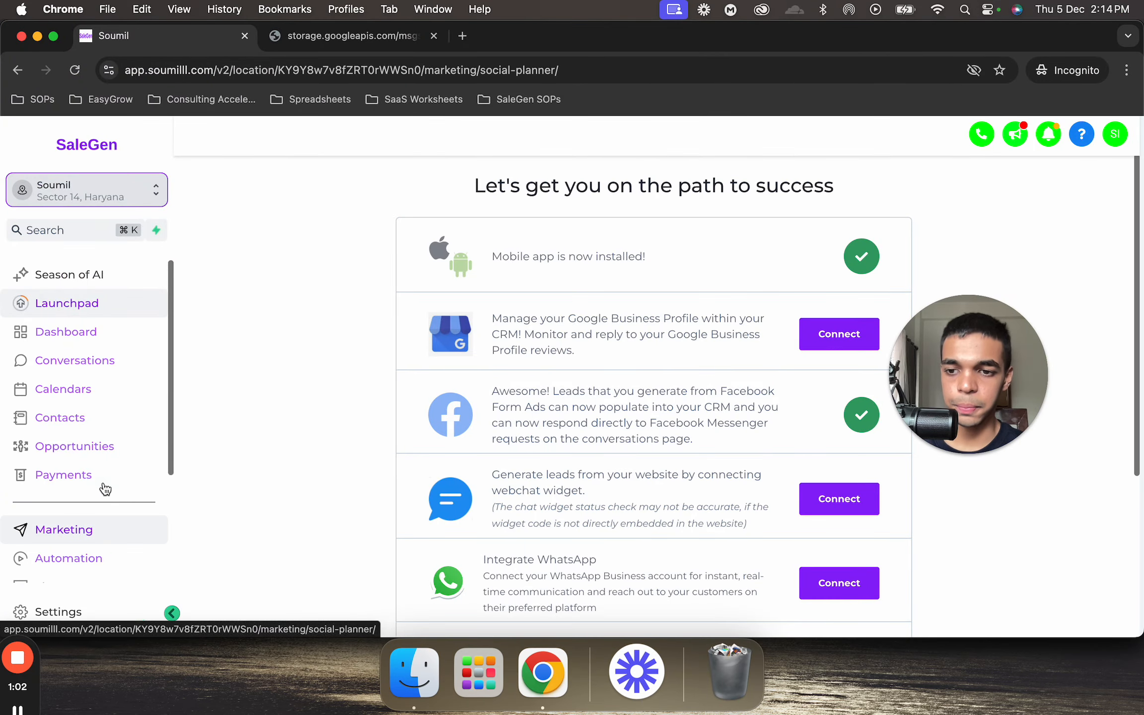
scroll(105, 489, "down", 3)
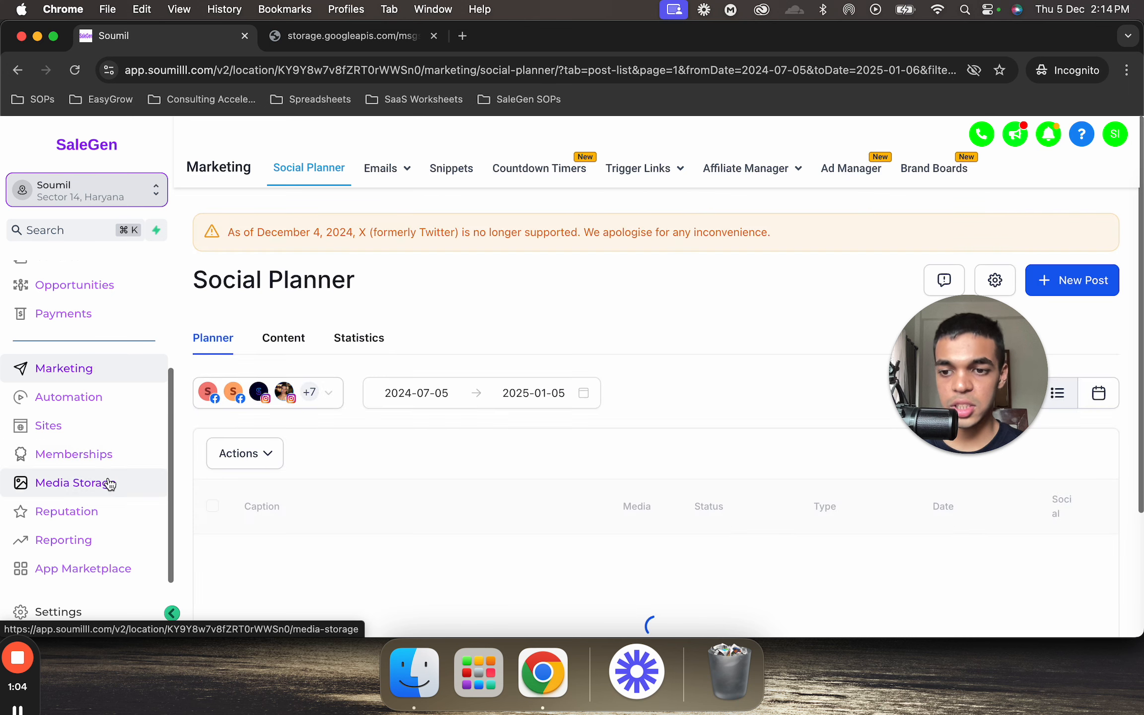
left_click(109, 482)
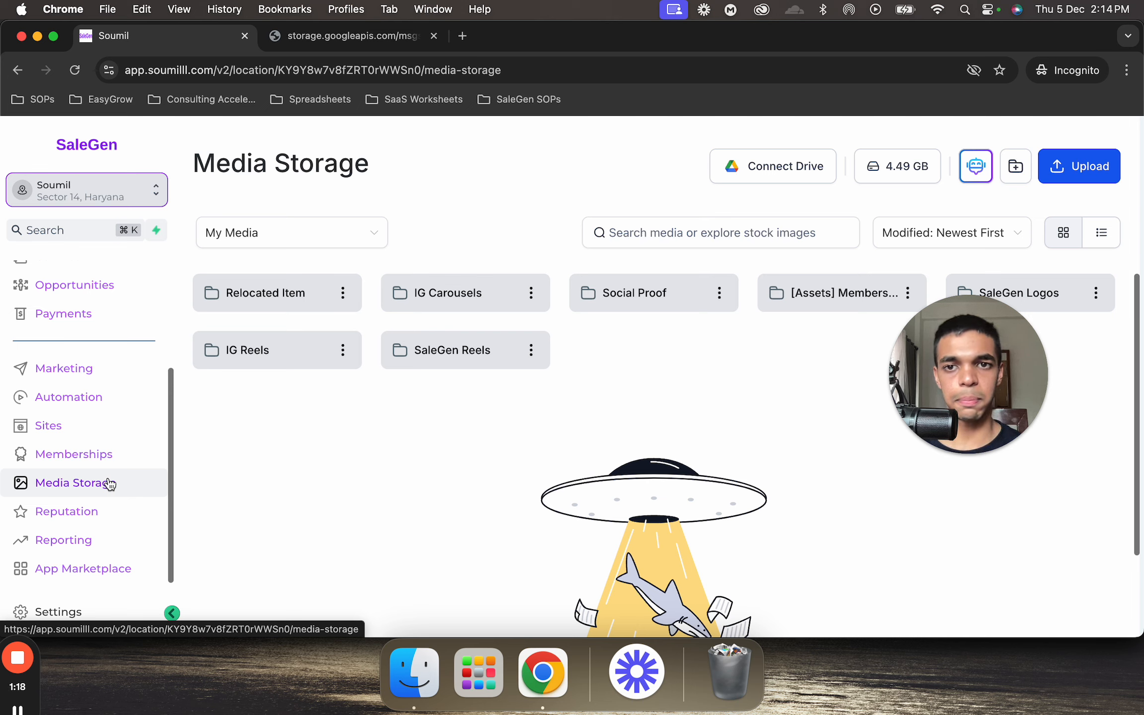
left_click(433, 36)
left_click_drag(1035, 414, 374, 228)
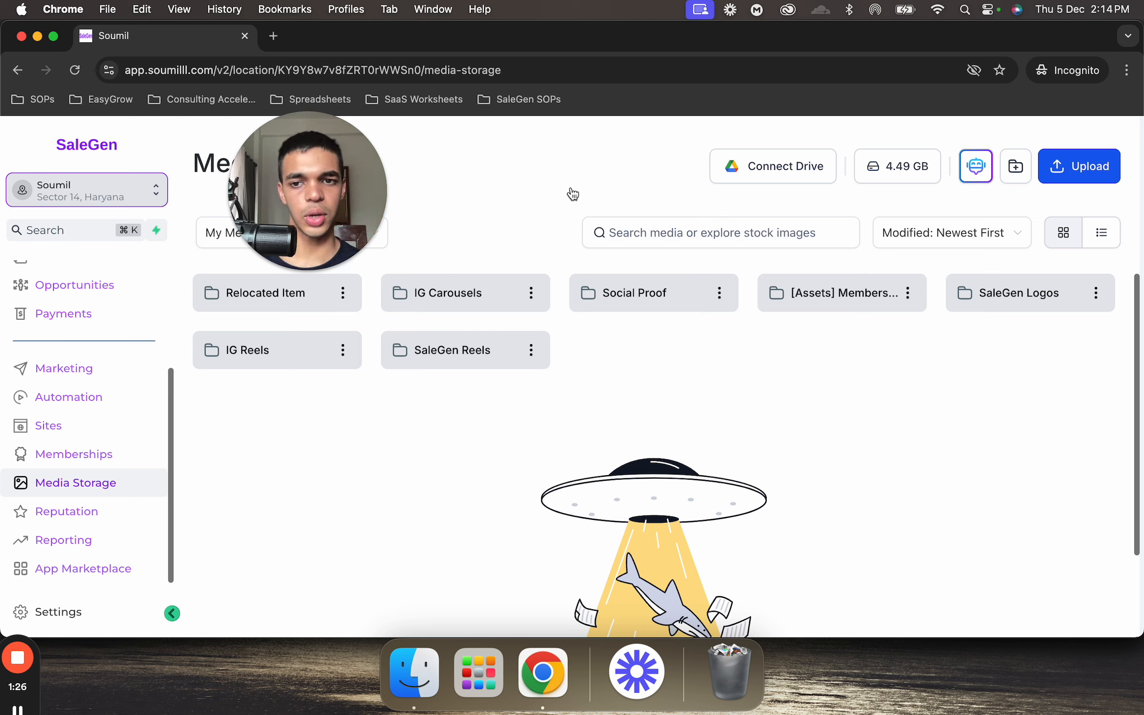
- Upload the ig chatbot-video-export MP4 from the Downloads folder to Media Storage
left_click(1058, 178)
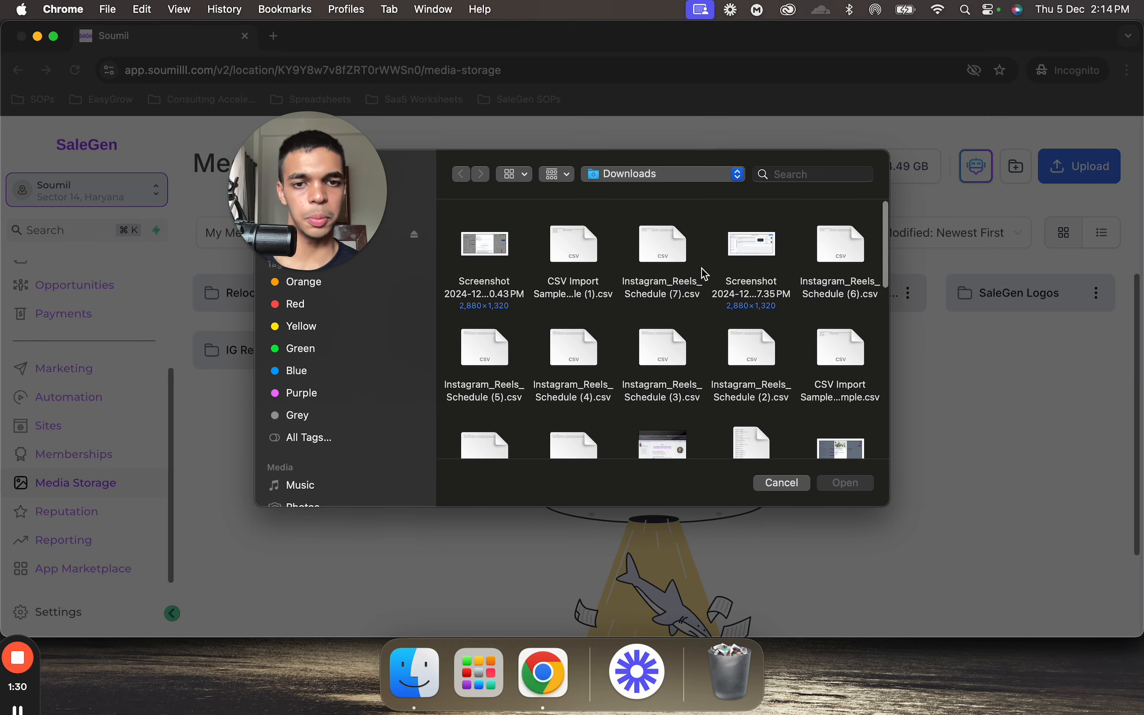
scroll(704, 273, "down", 10)
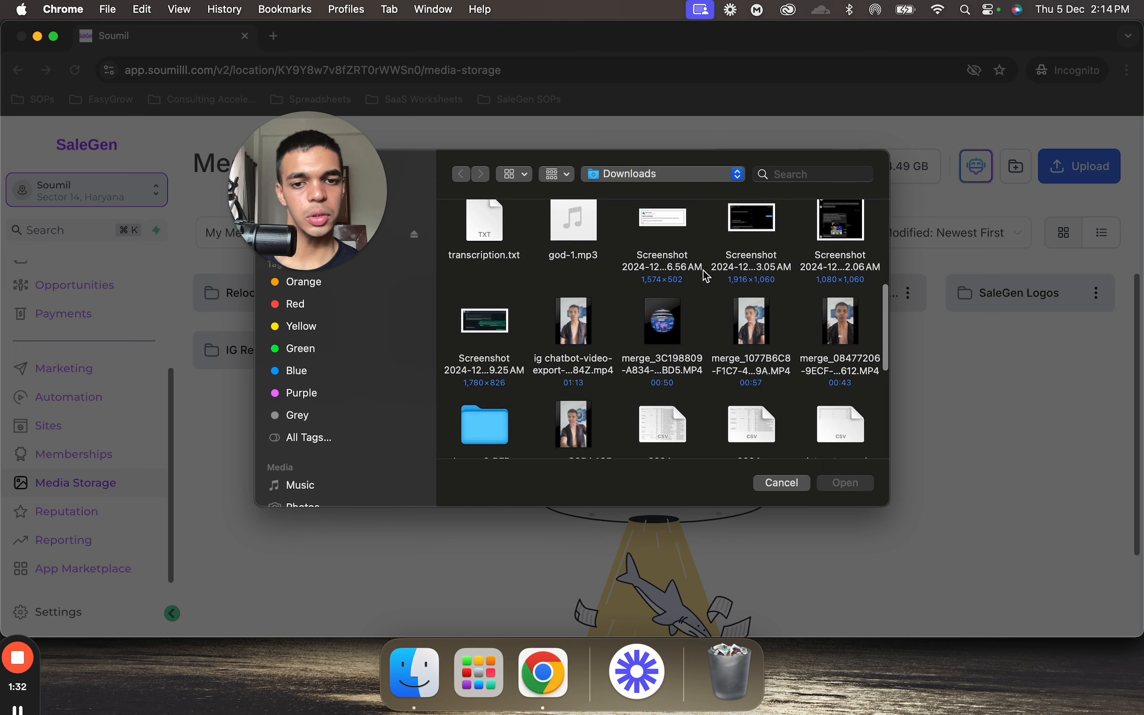
double_click(572, 323)
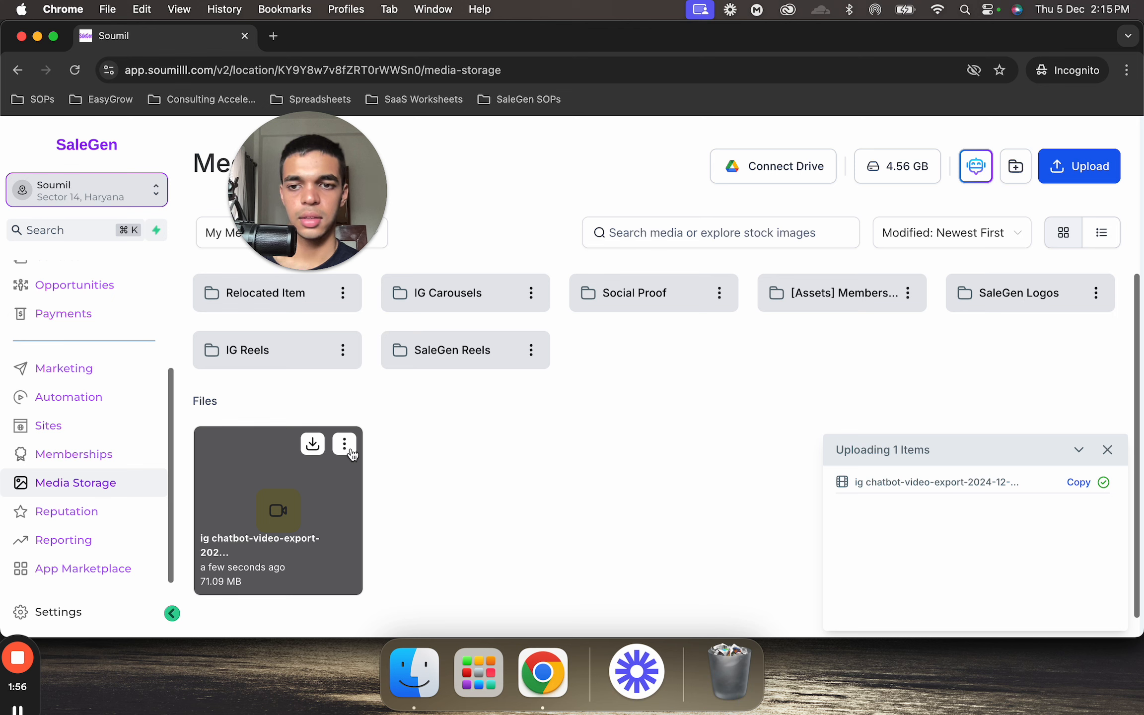
left_click_drag(307, 196, 97, 241)
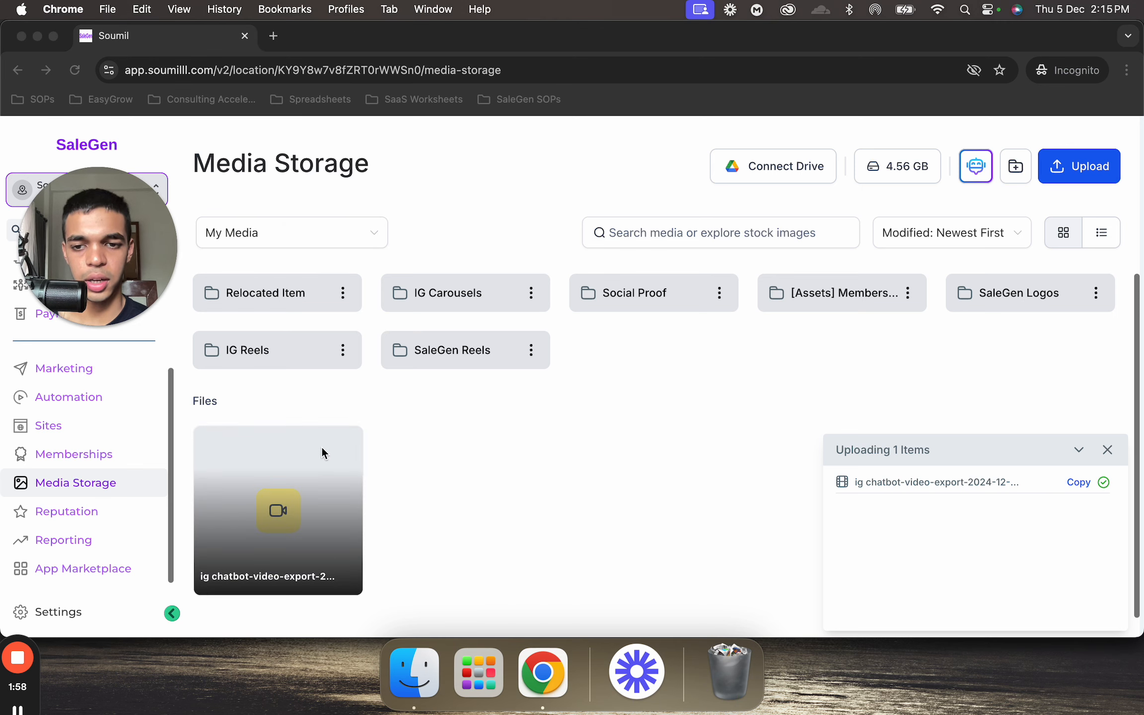
left_click(417, 378)
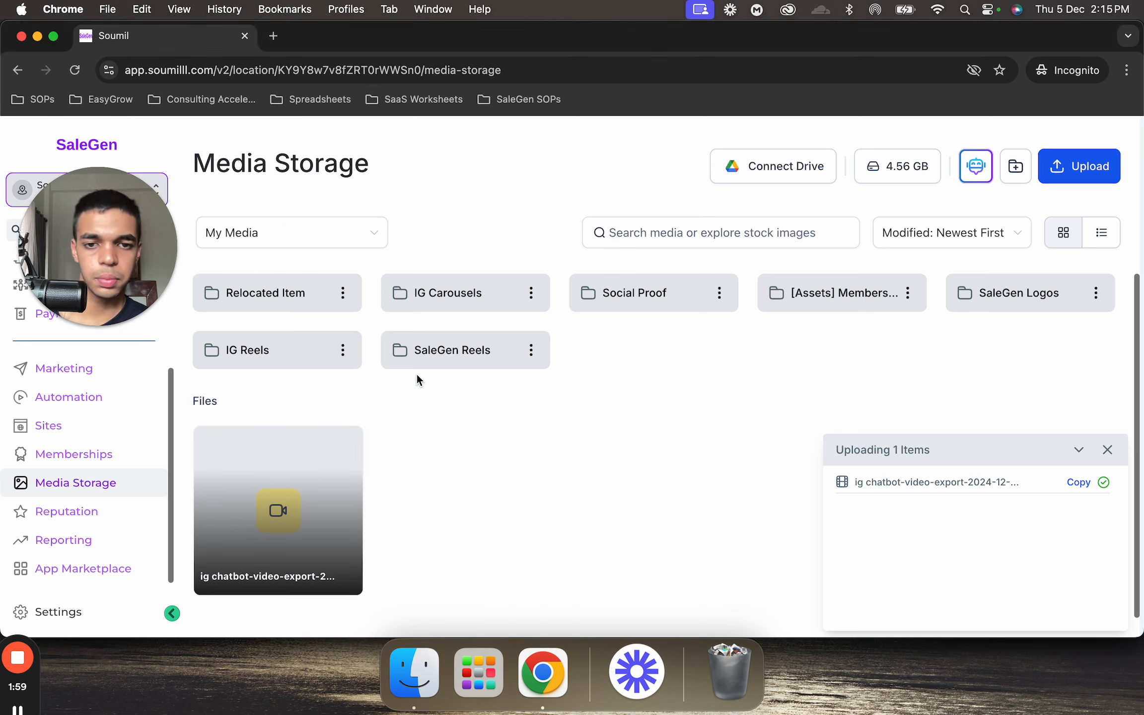
left_click(1016, 167)
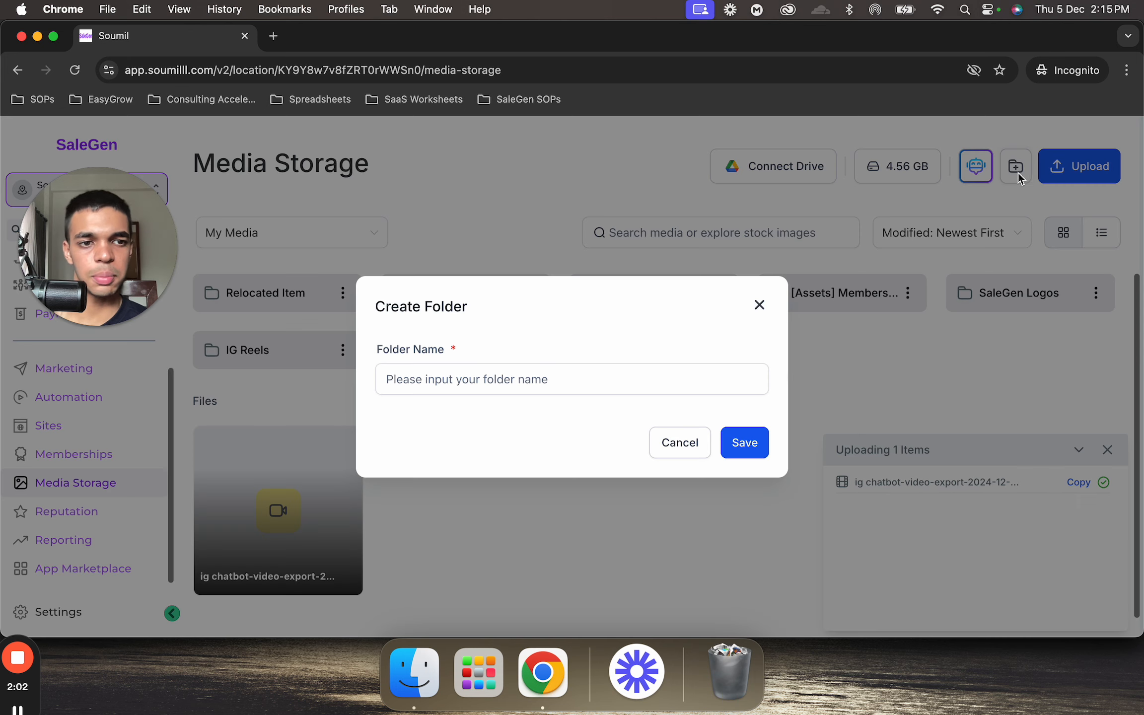
left_click(760, 305)
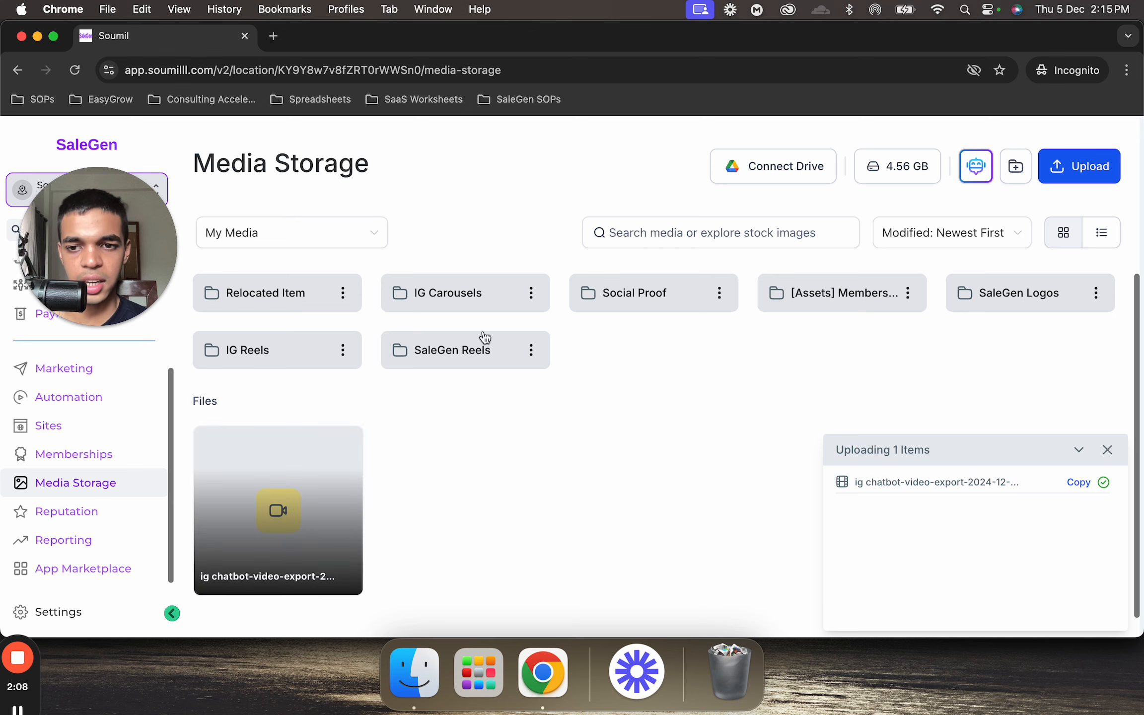
left_click(473, 347)
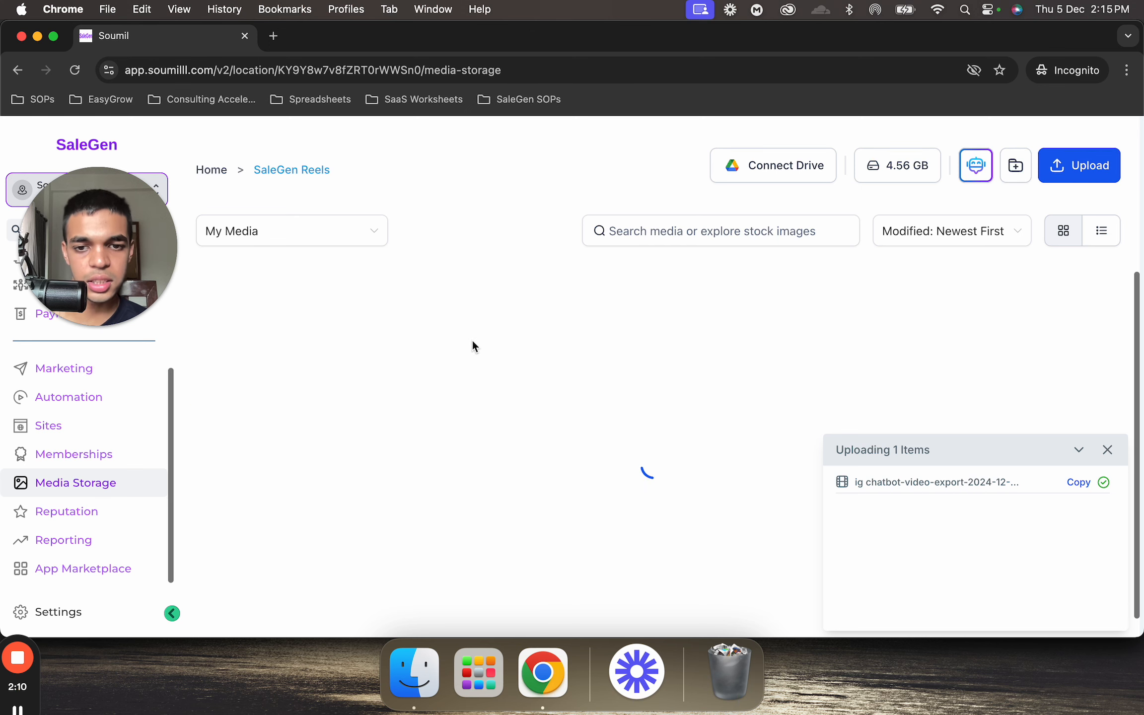
left_click(224, 167)
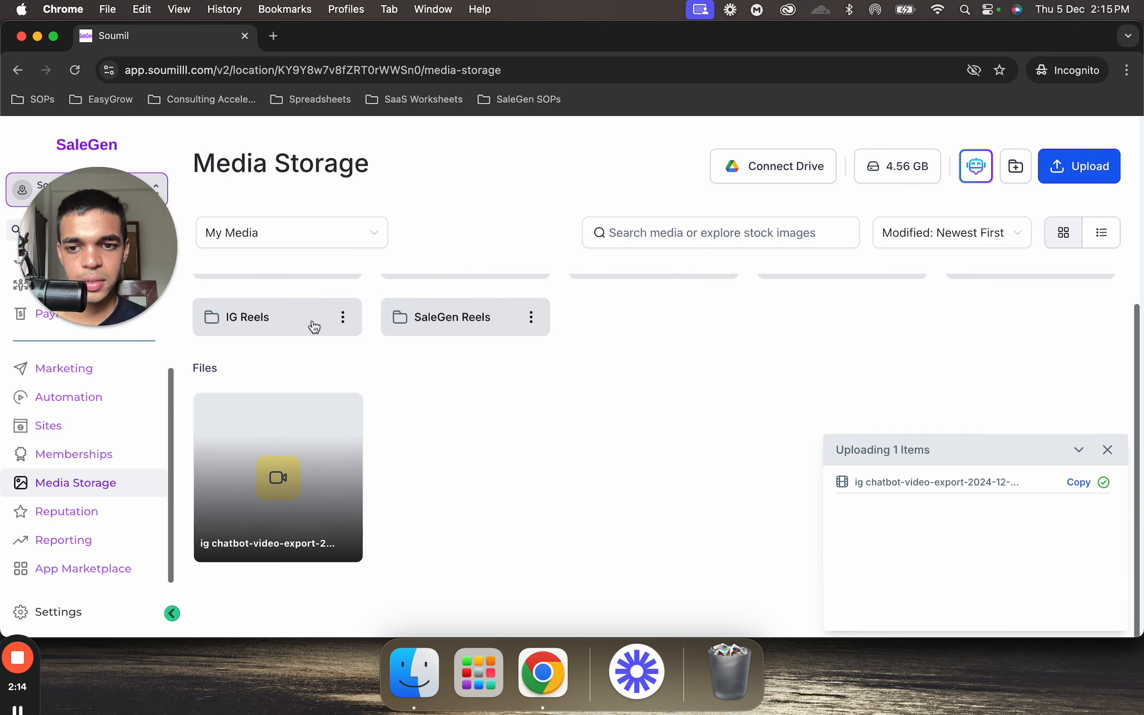
- Open the IG Reels folder in Media Storage and look over its numbered and named reel videos
left_click(314, 322)
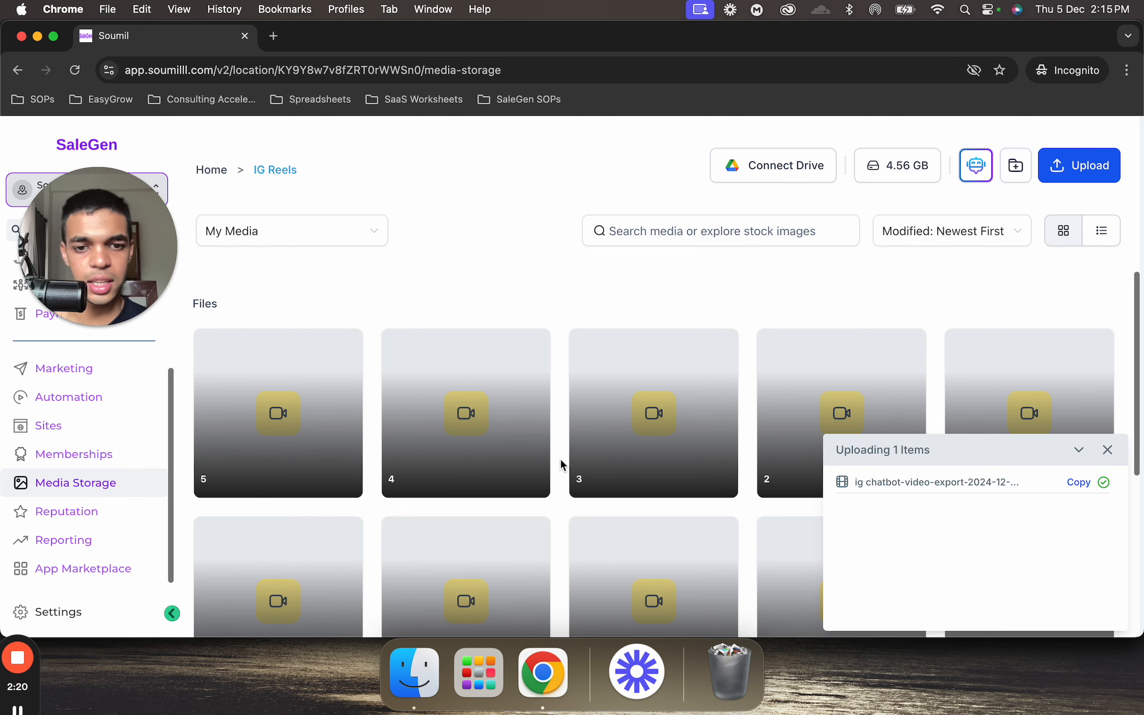
scroll(1048, 357, "down", 1)
scroll(1047, 357, "down", 2)
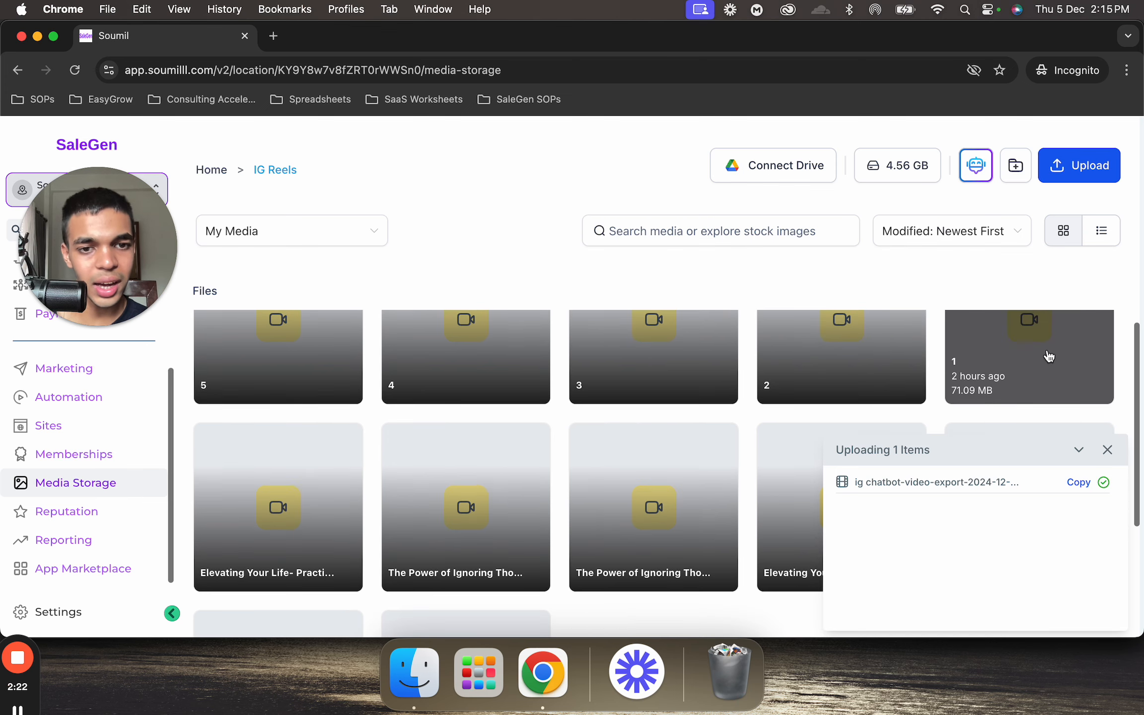
scroll(623, 360, "up", 2)
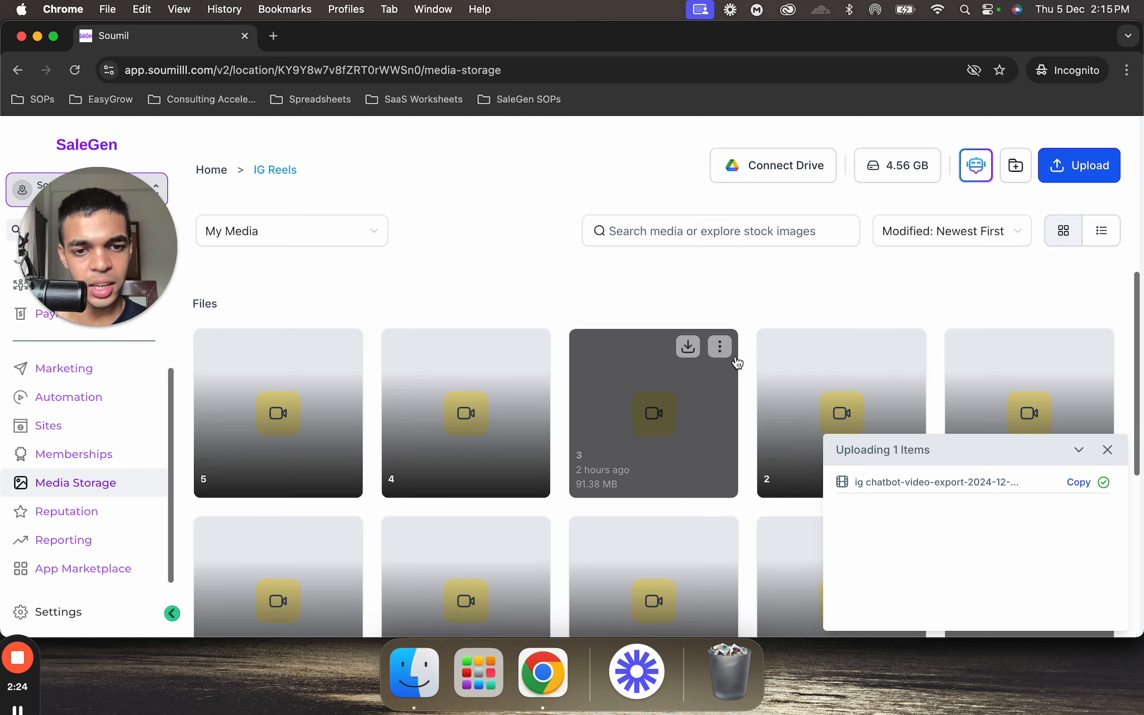
scroll(690, 437, "down", 3)
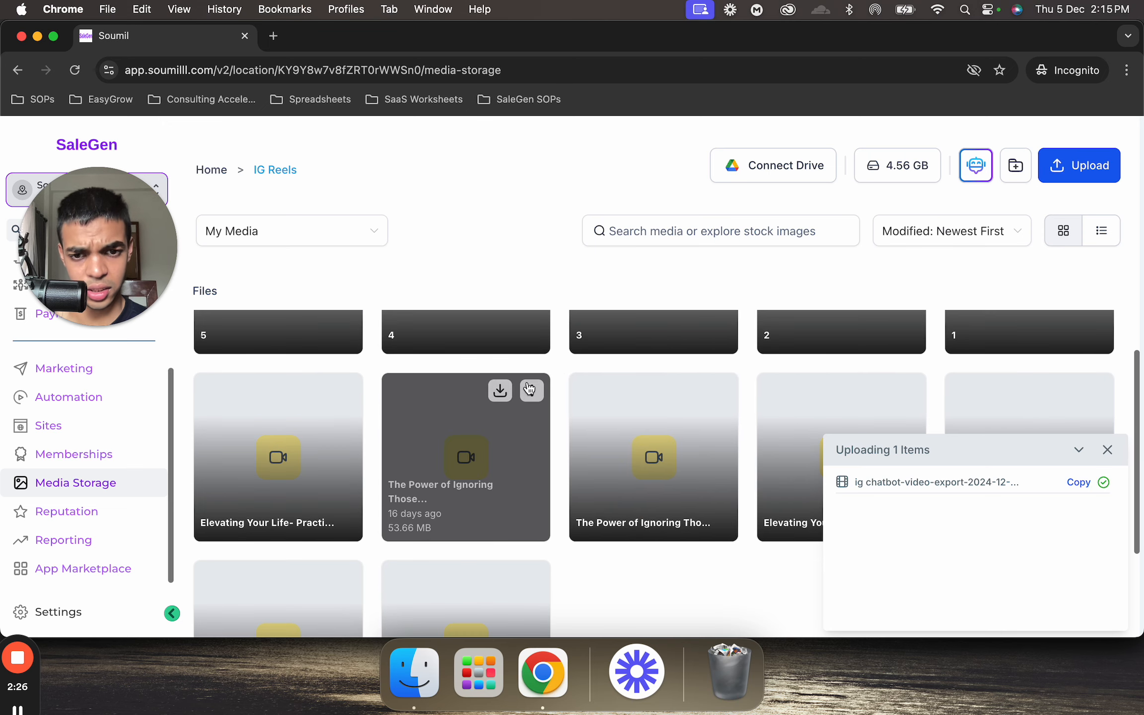
left_click(531, 391)
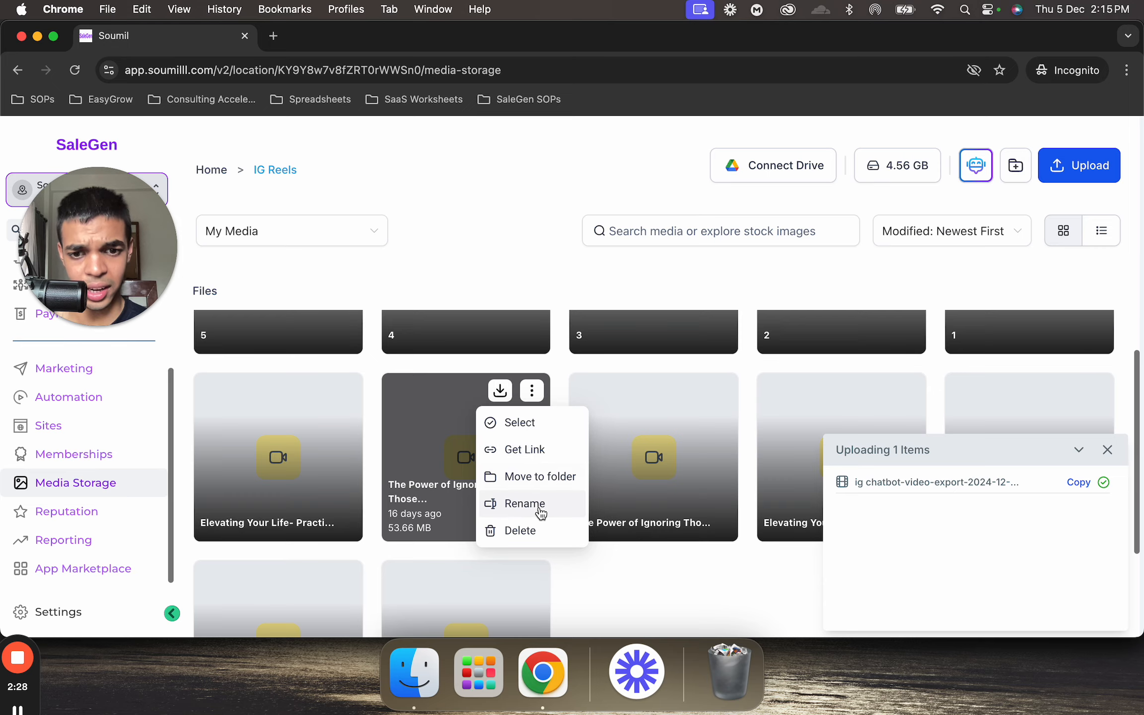
left_click(512, 503)
key("super+a")
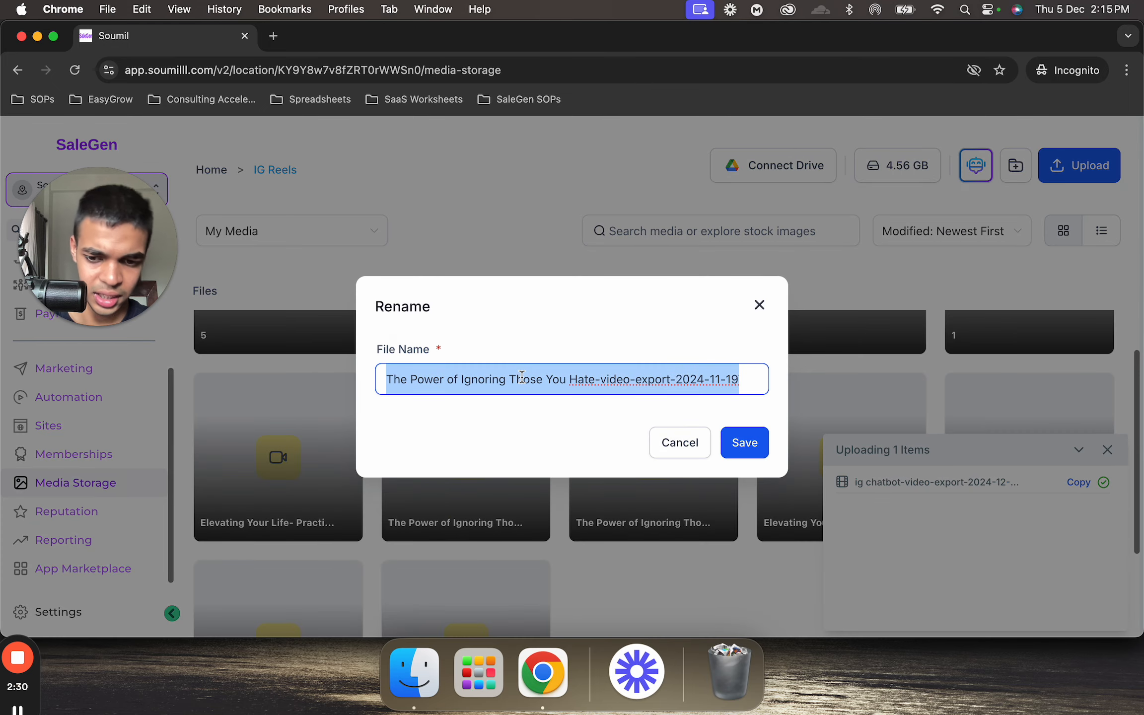
key("F1")
key("F2")
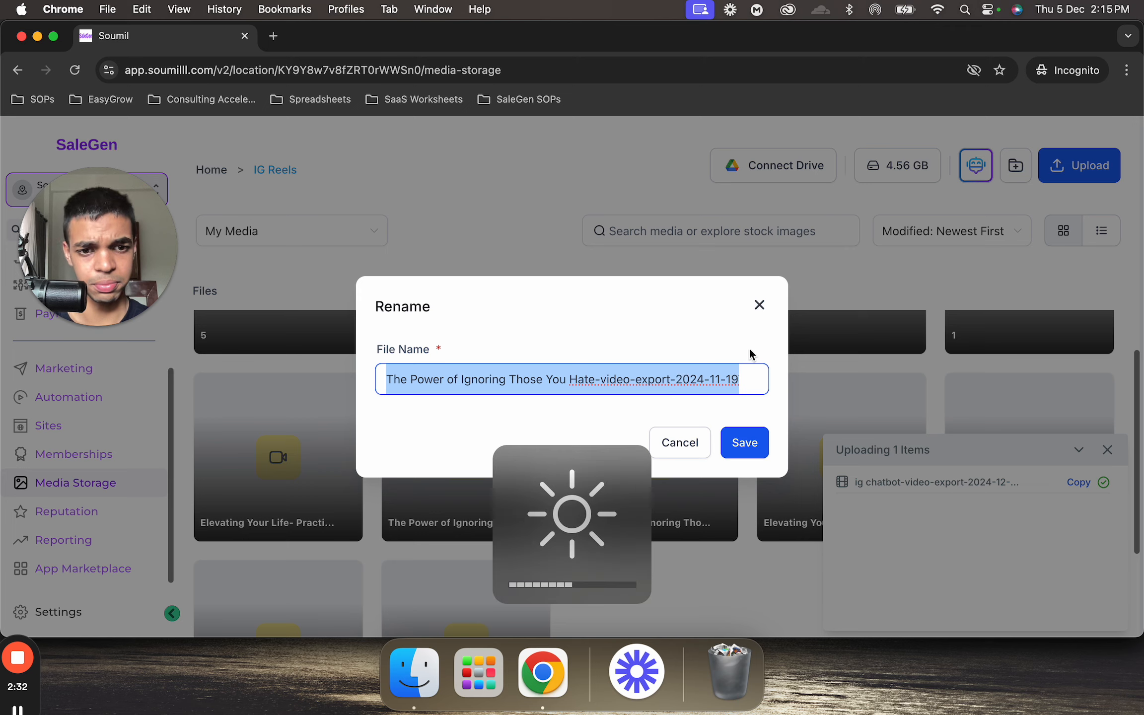
left_click(759, 304)
- Collapse the upload progress list covering the IG Reels folder's videos
scroll(574, 389, "up", 3)
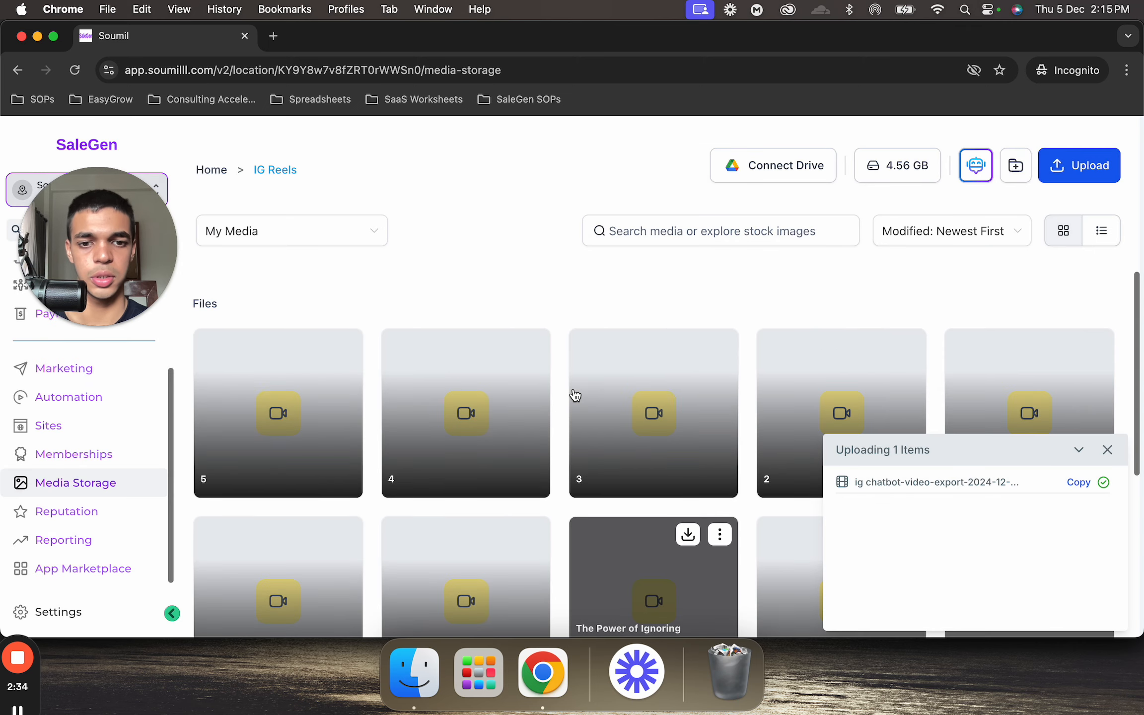
left_click(1078, 453)
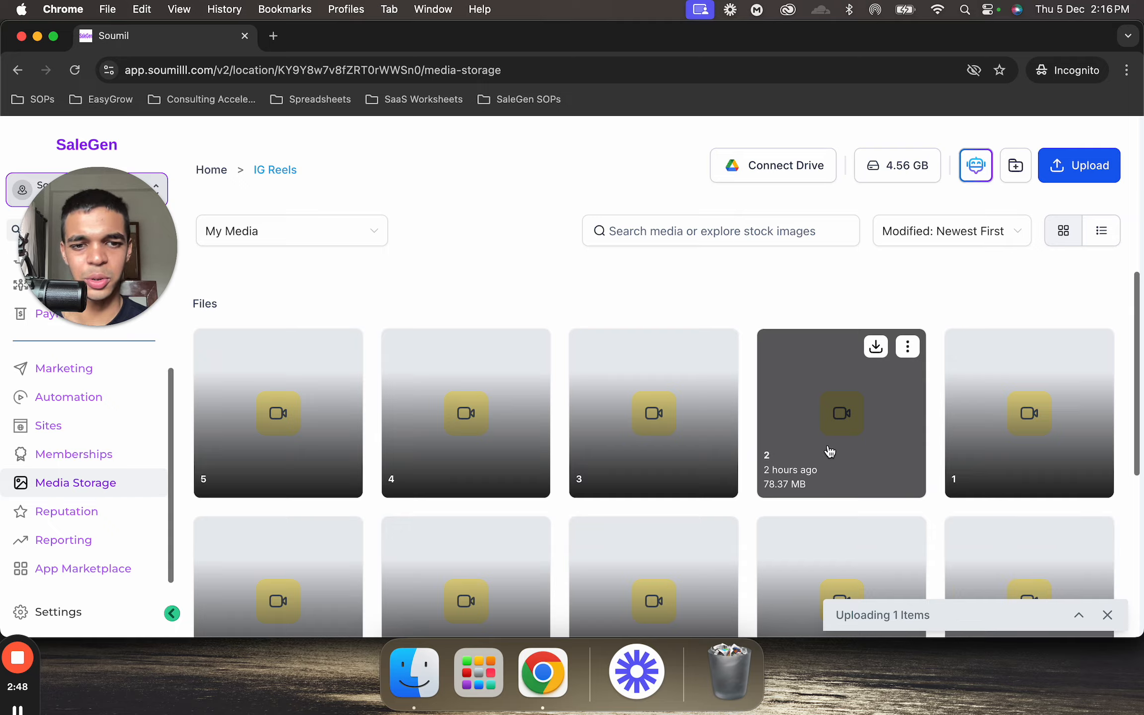
- Switch to the Instagram Reels scheduling SOP and open its linked AI Caption Generation SOP
key("ctrl+Up")
left_click(865, 223)
scroll(699, 300, "down", 5)
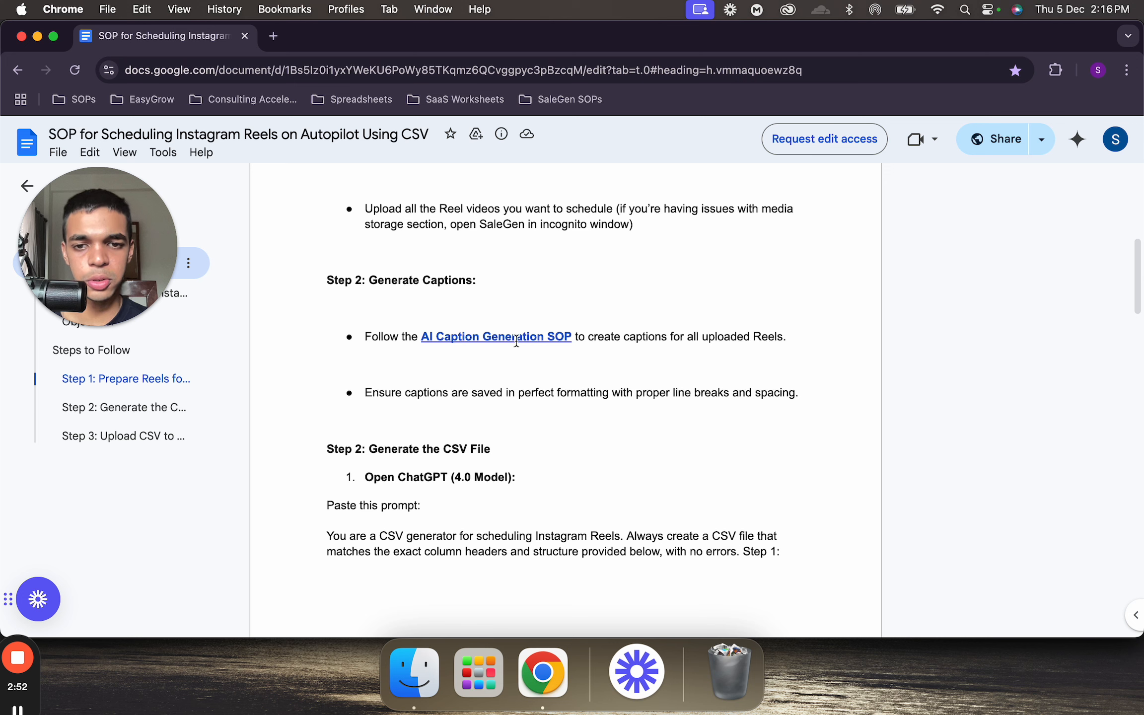
left_click(502, 343)
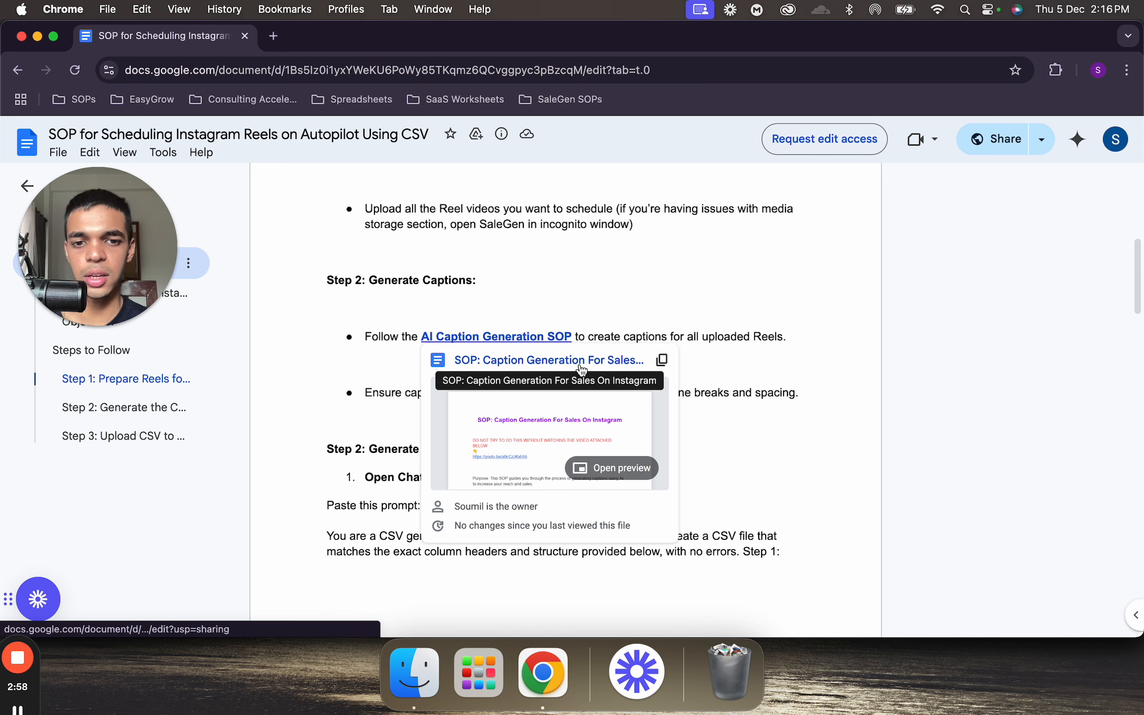
left_click(582, 369)
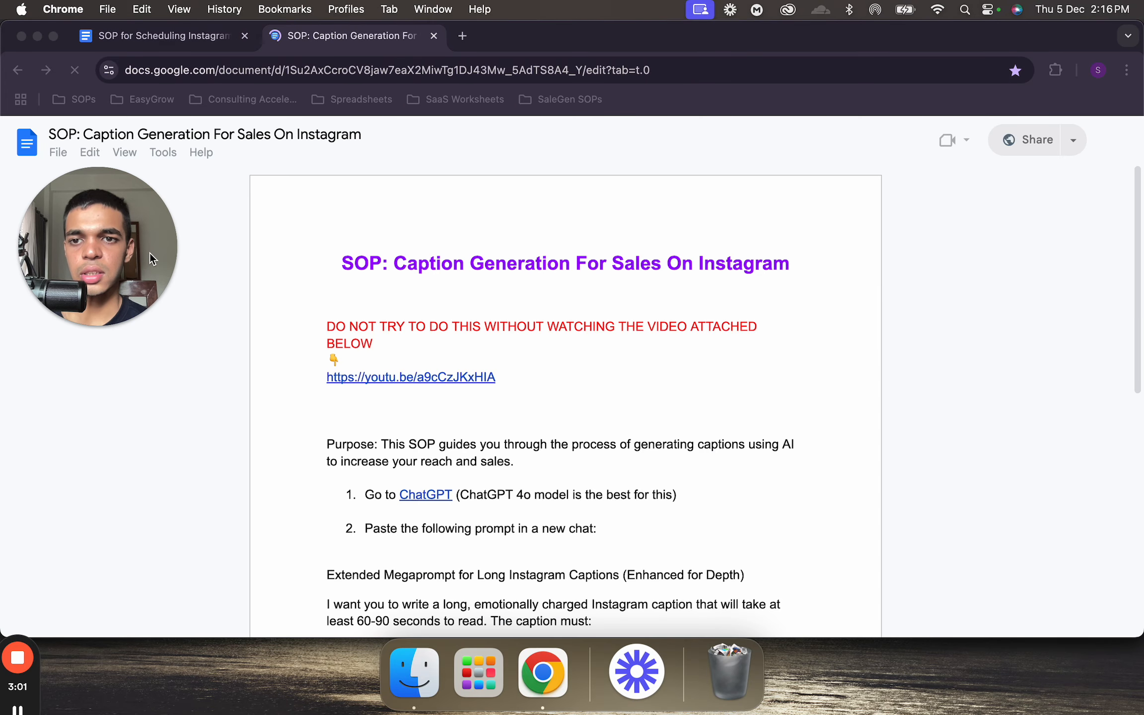
left_click_drag(149, 253, 150, 360)
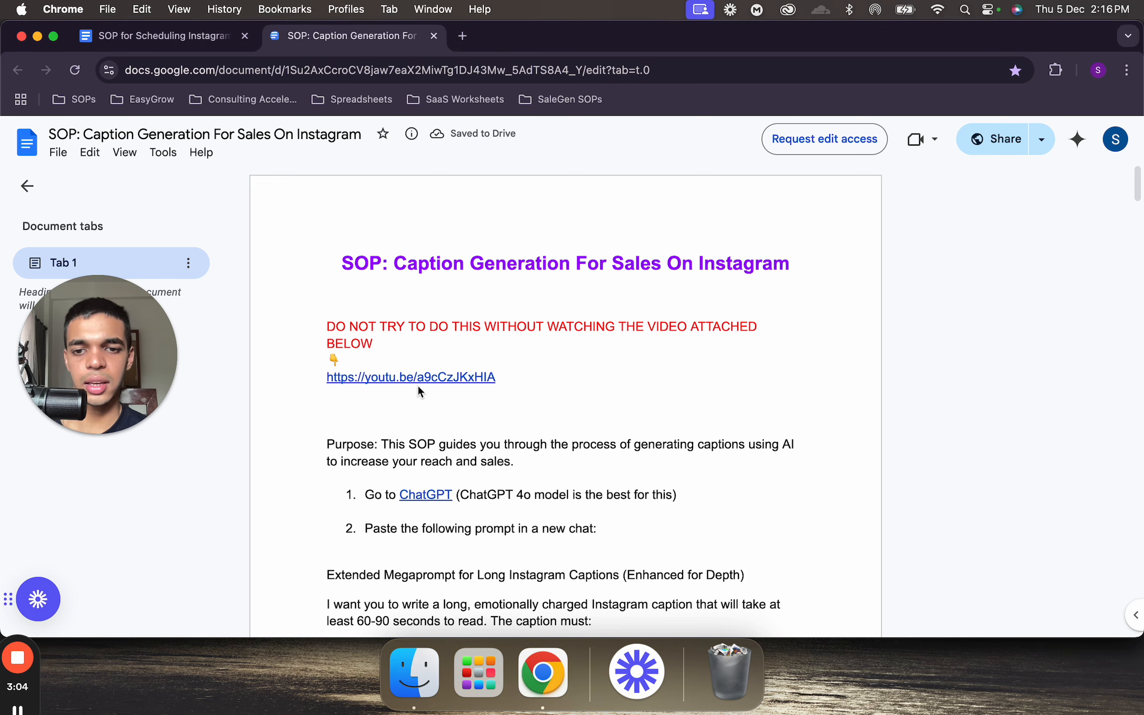
- Open the YouTube tutorial linked in the Caption Generation SOP, pause it, and close its tab
left_click(422, 400)
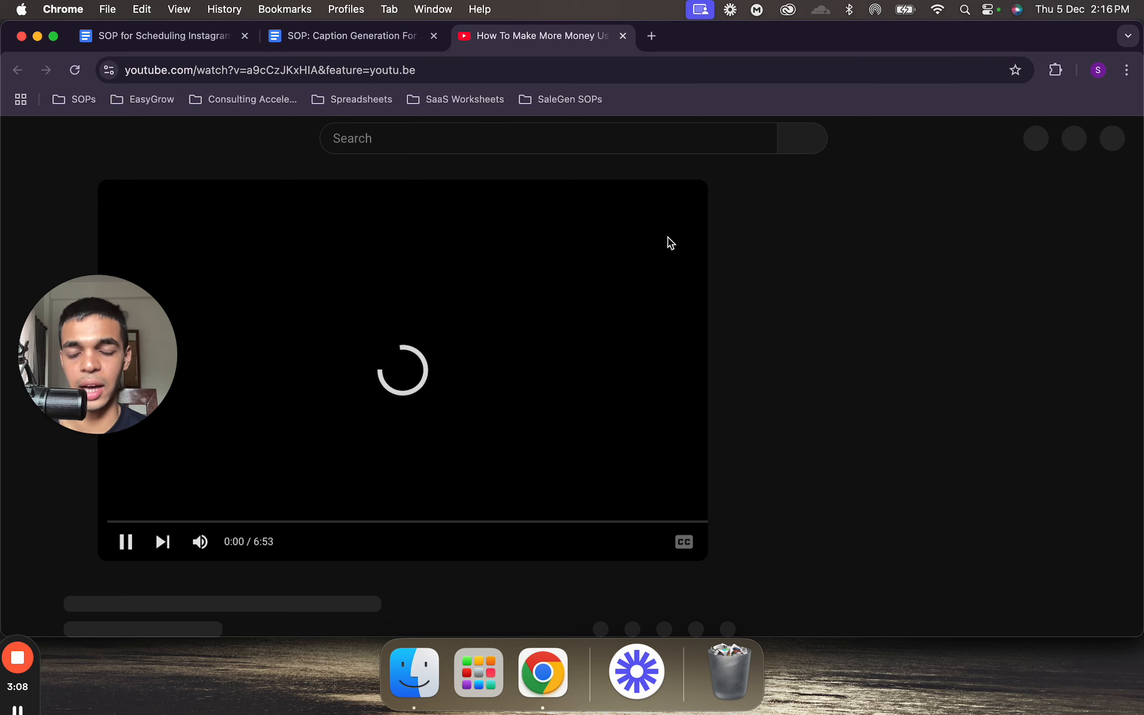
left_click(640, 208)
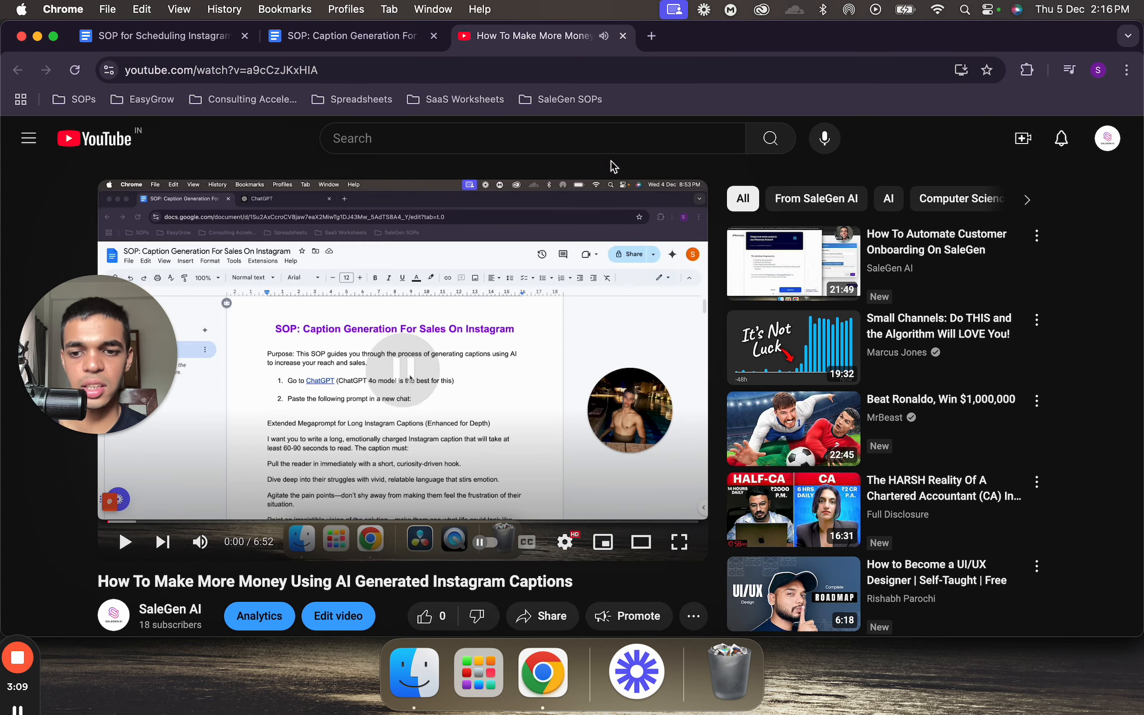
left_click(622, 36)
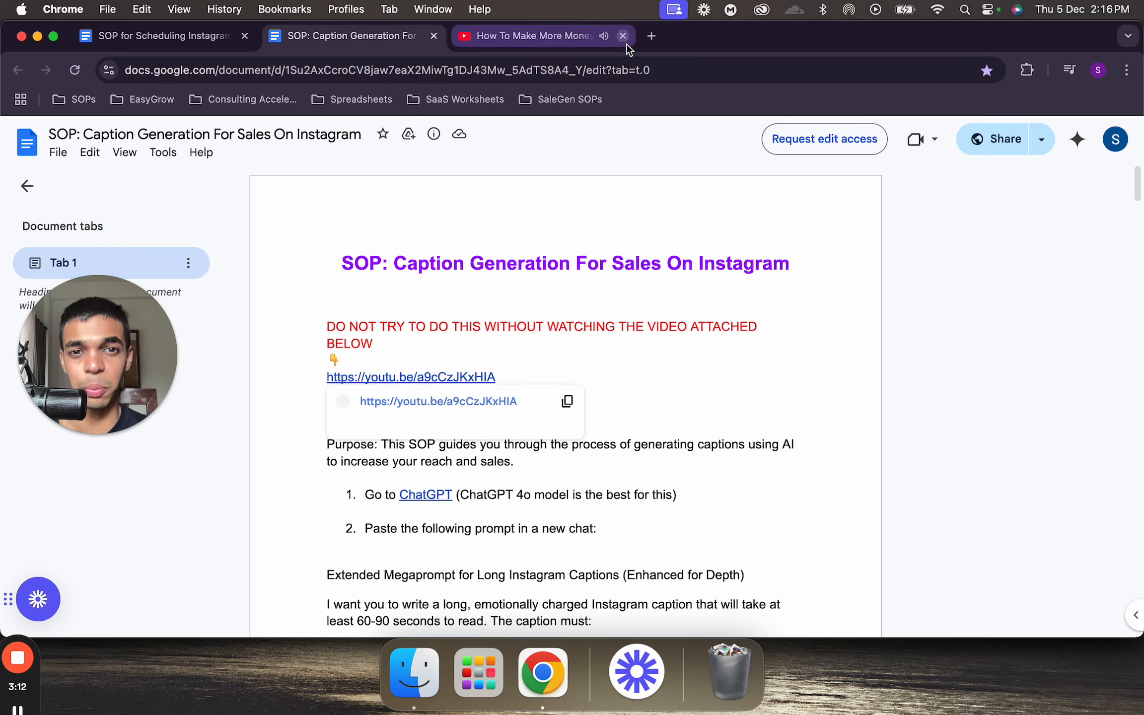
- Open ChatGPT through the link in step 1 of the Caption Generation SOP
scroll(576, 325, "down", 2)
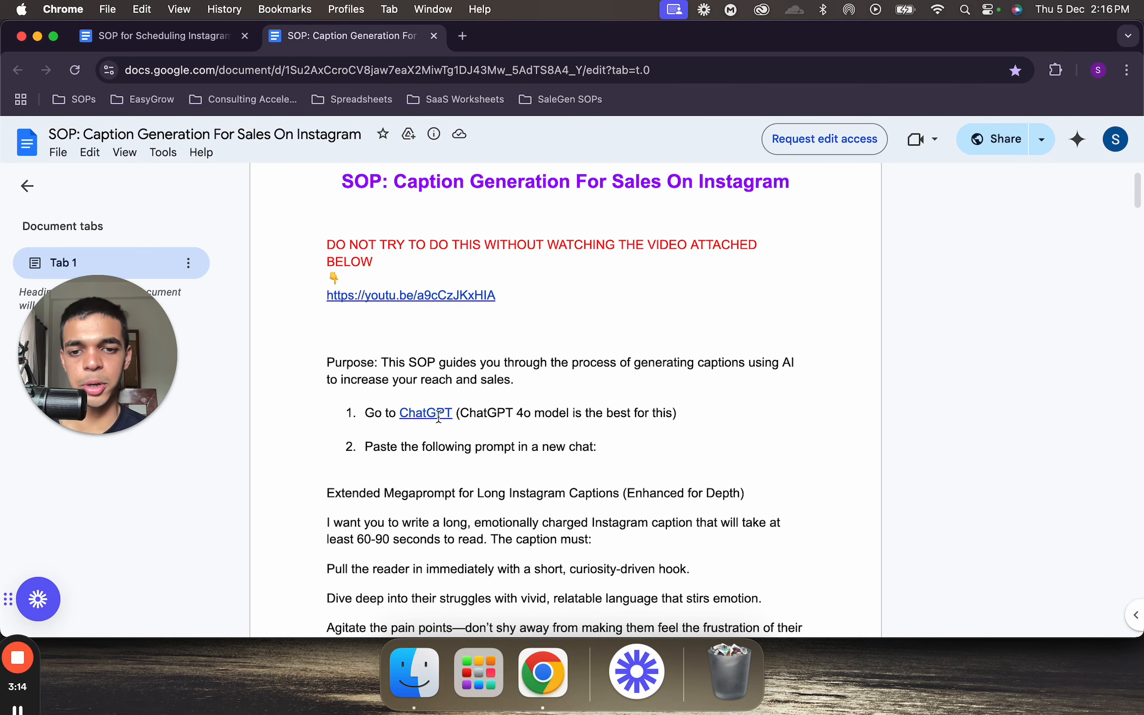
mouse_move(439, 418)
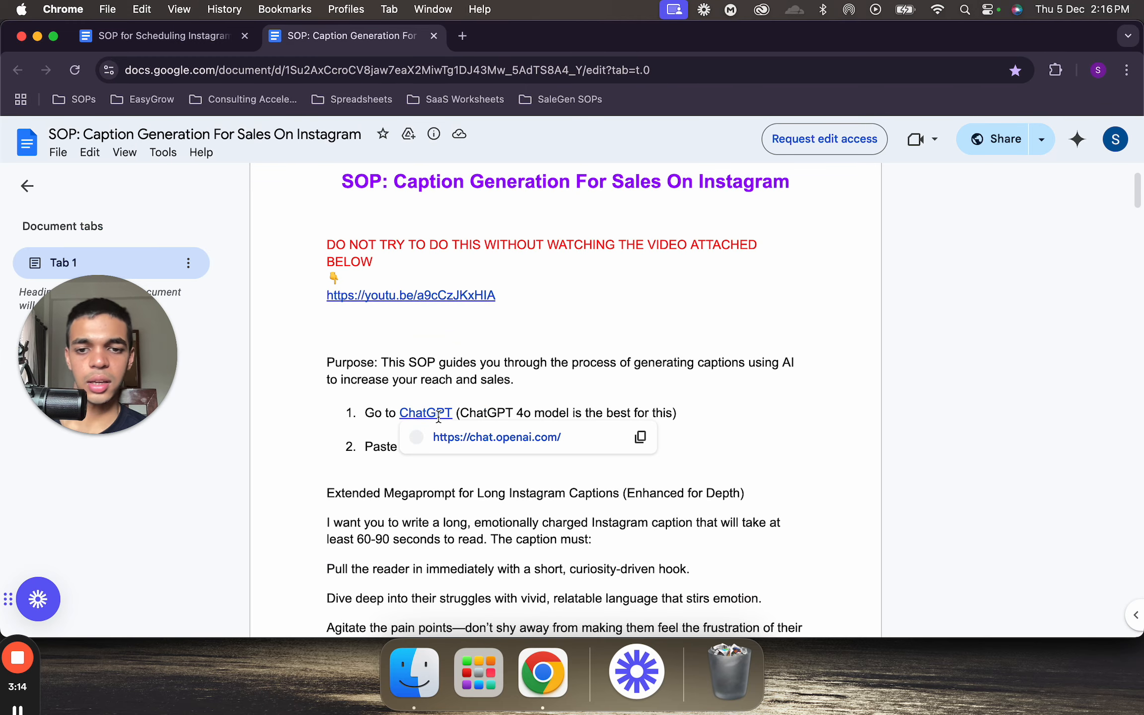
left_click(496, 441)
- Copy the full extended megaprompt for long Instagram captions from the SOP and send it in a new ChatGPT chat
left_click(357, 37)
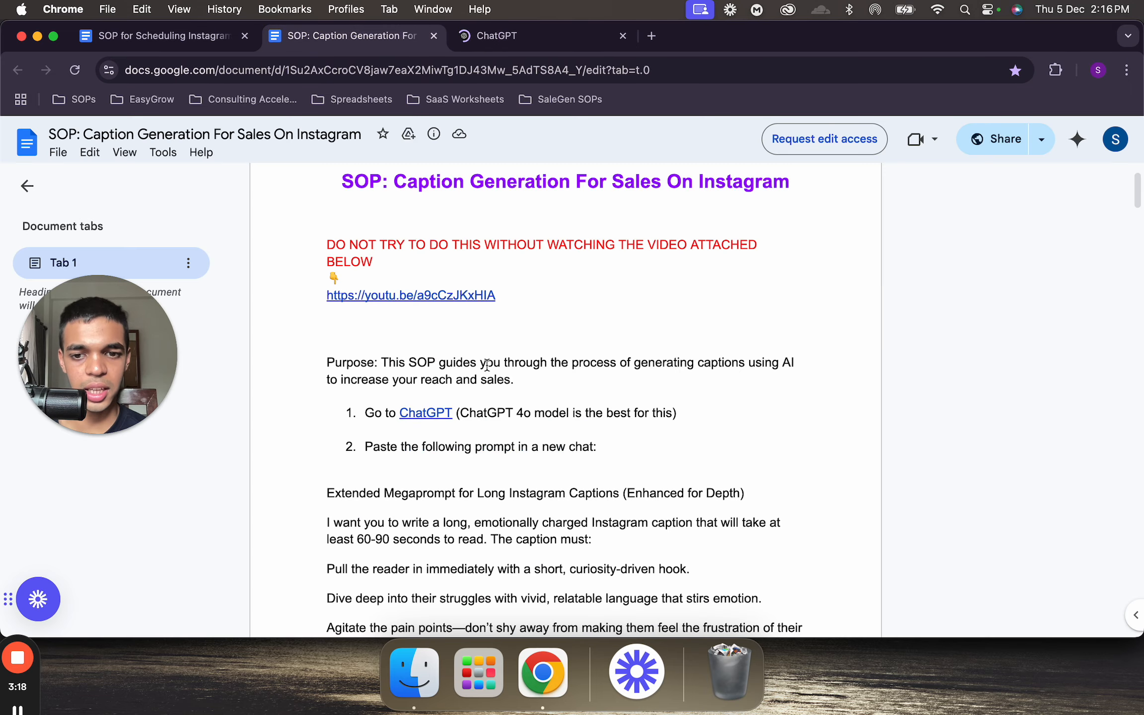
scroll(428, 364, "down", 5)
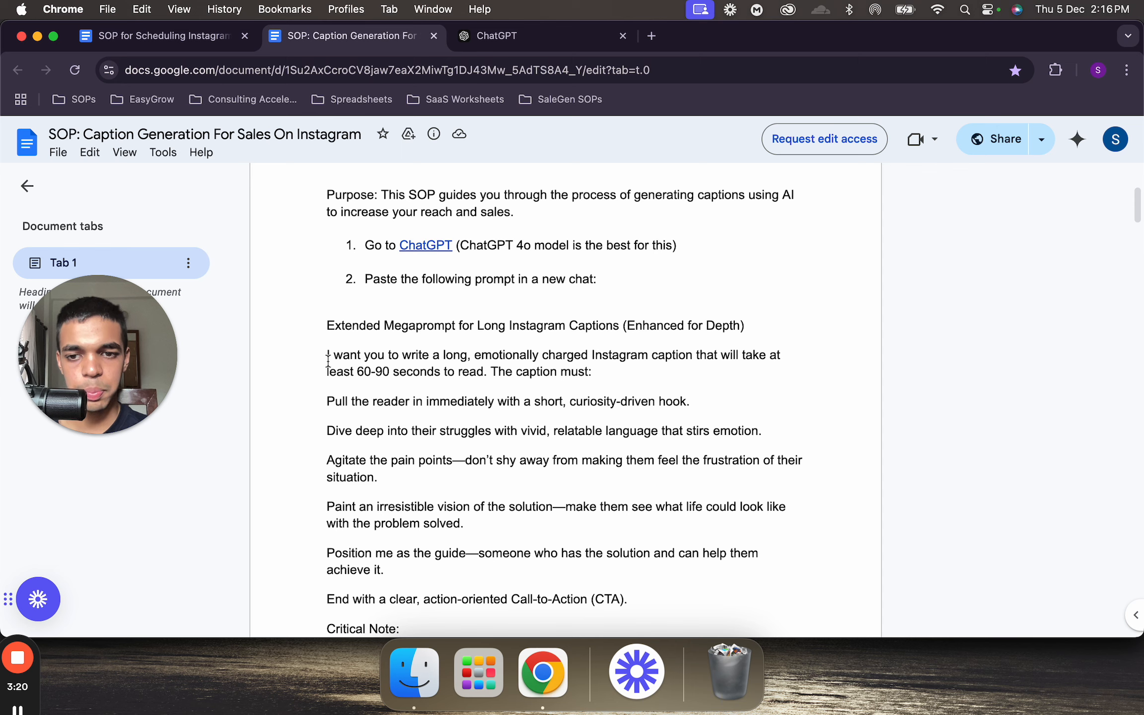
left_click_drag(326, 350, 506, 597)
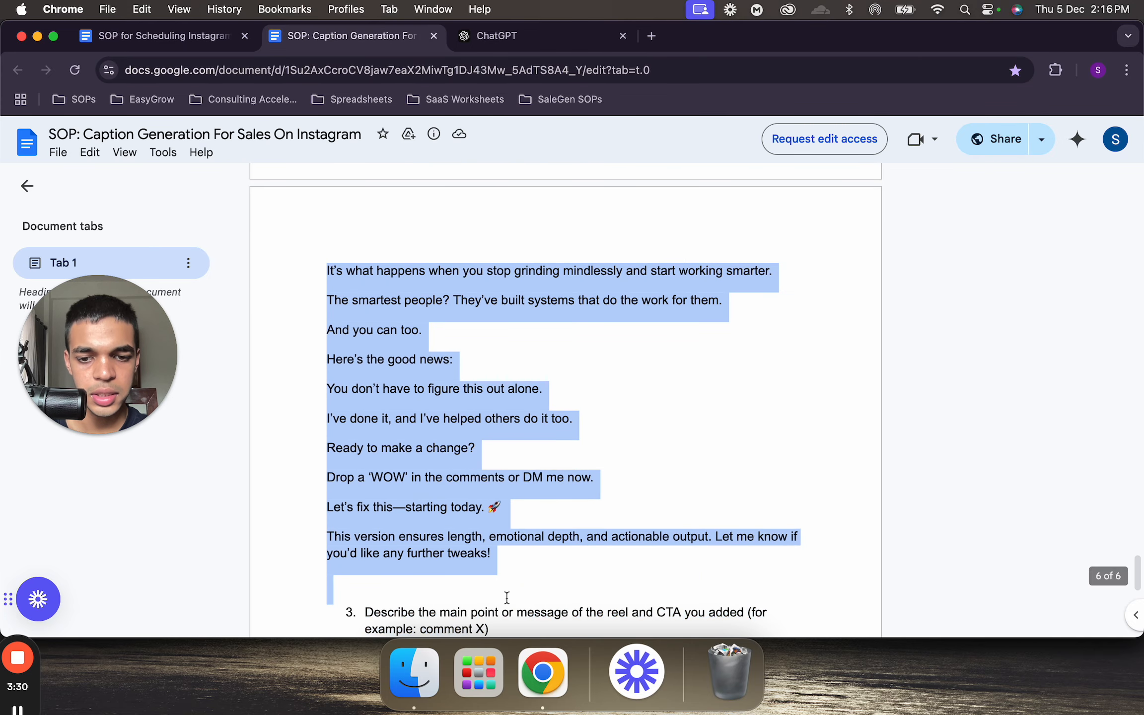
left_click(550, 41)
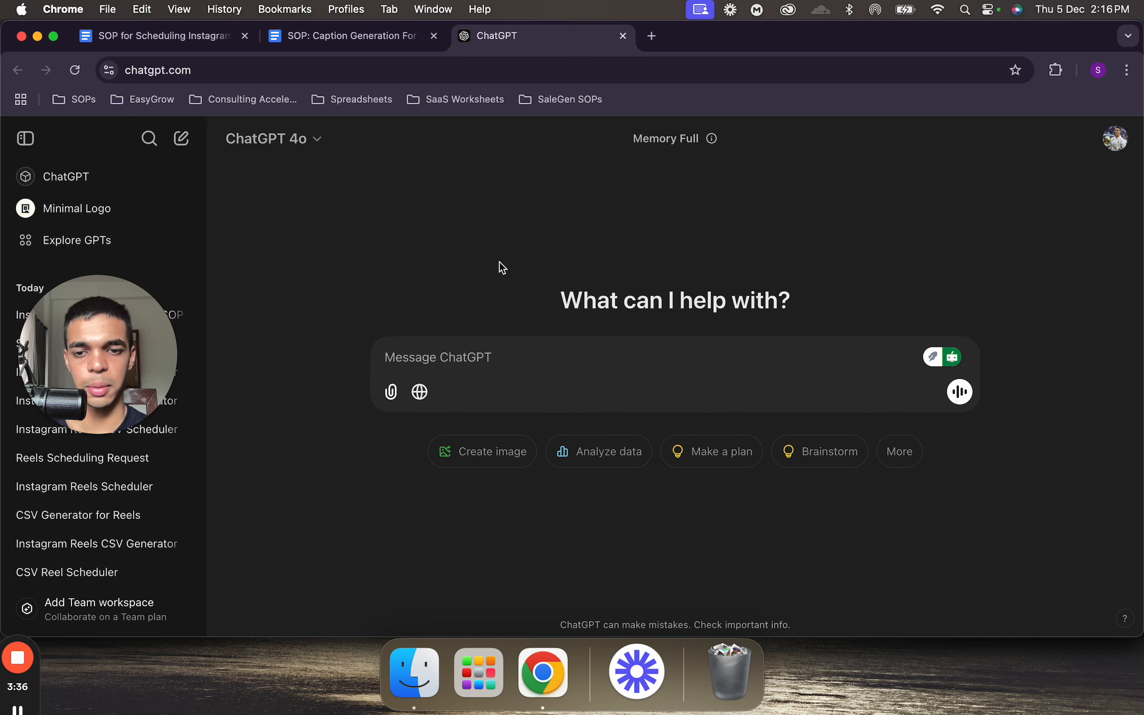
key("super+v")
key("Return")
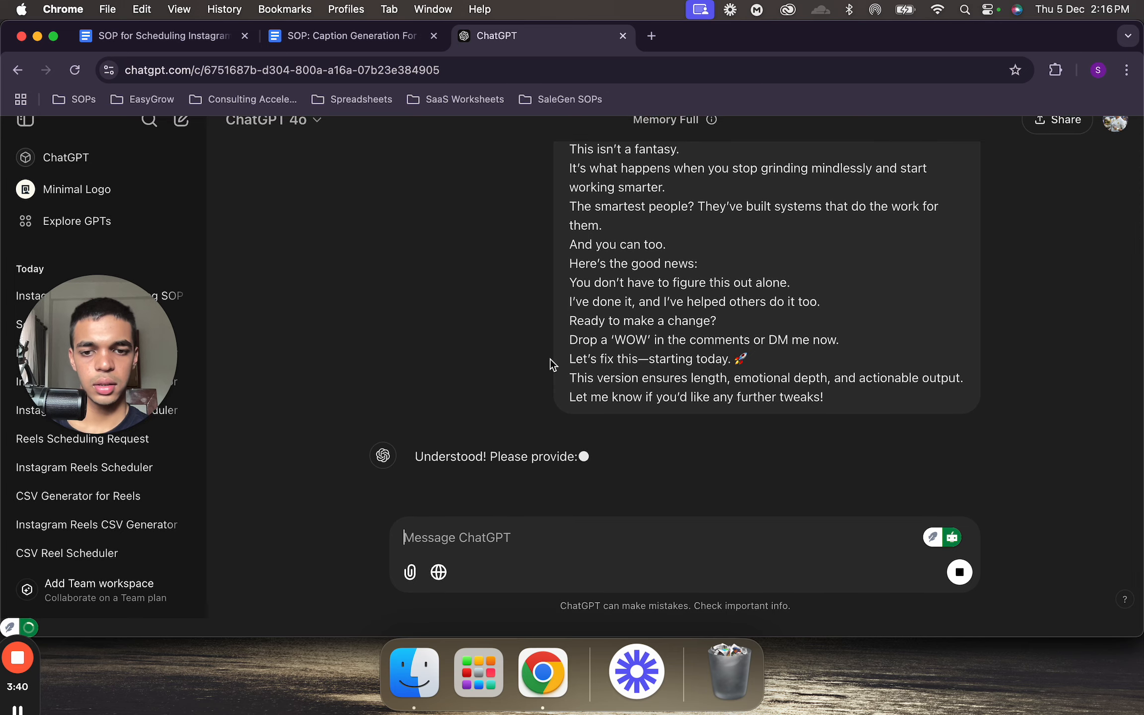
- Go back to the Caption Generation SOP and read the instructions that follow the prompt, steps 3 and 4
key("ctrl+Up")
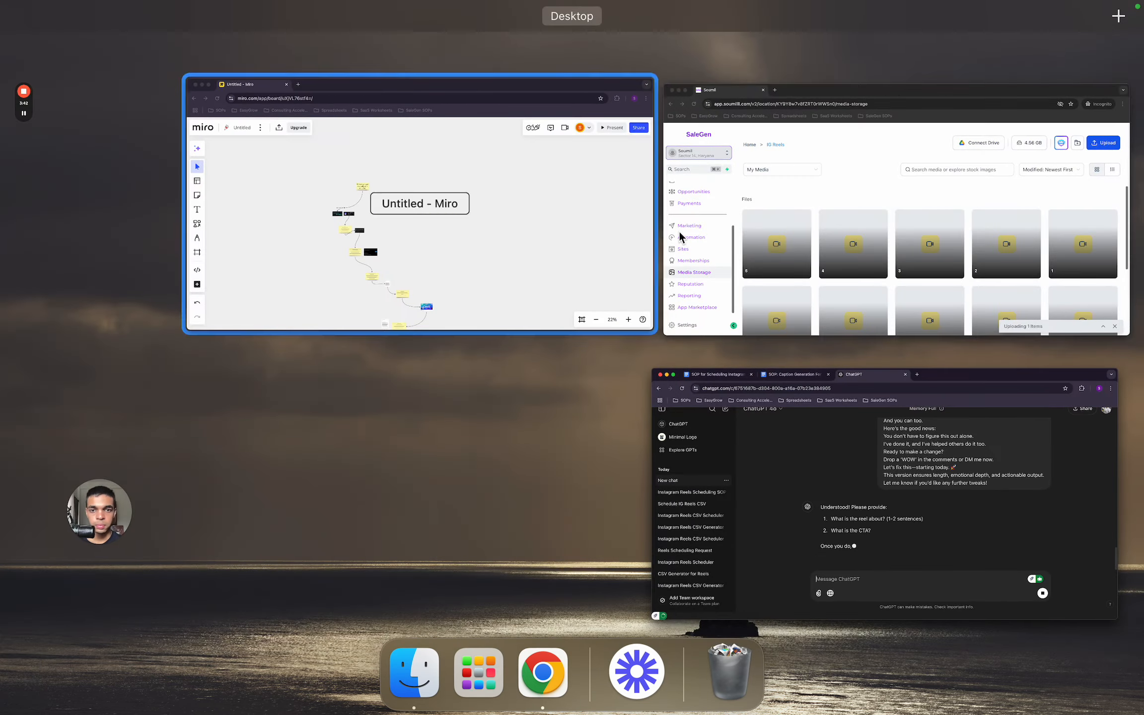
left_click(783, 212)
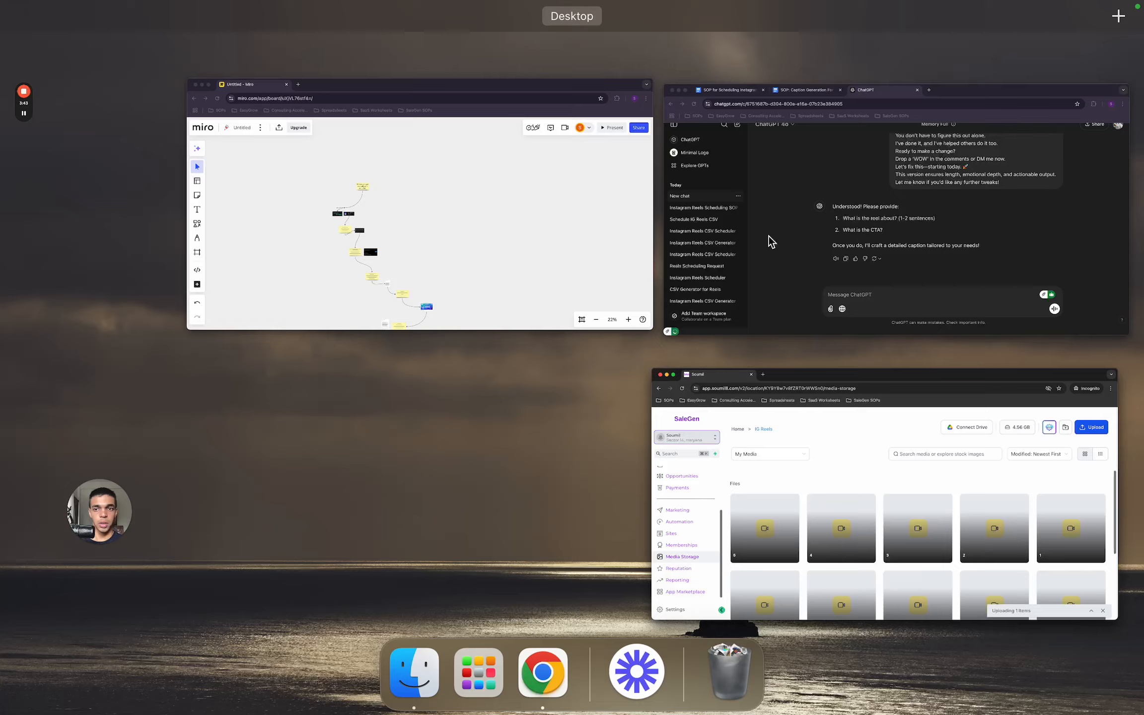
left_click(730, 281)
left_click(195, 41)
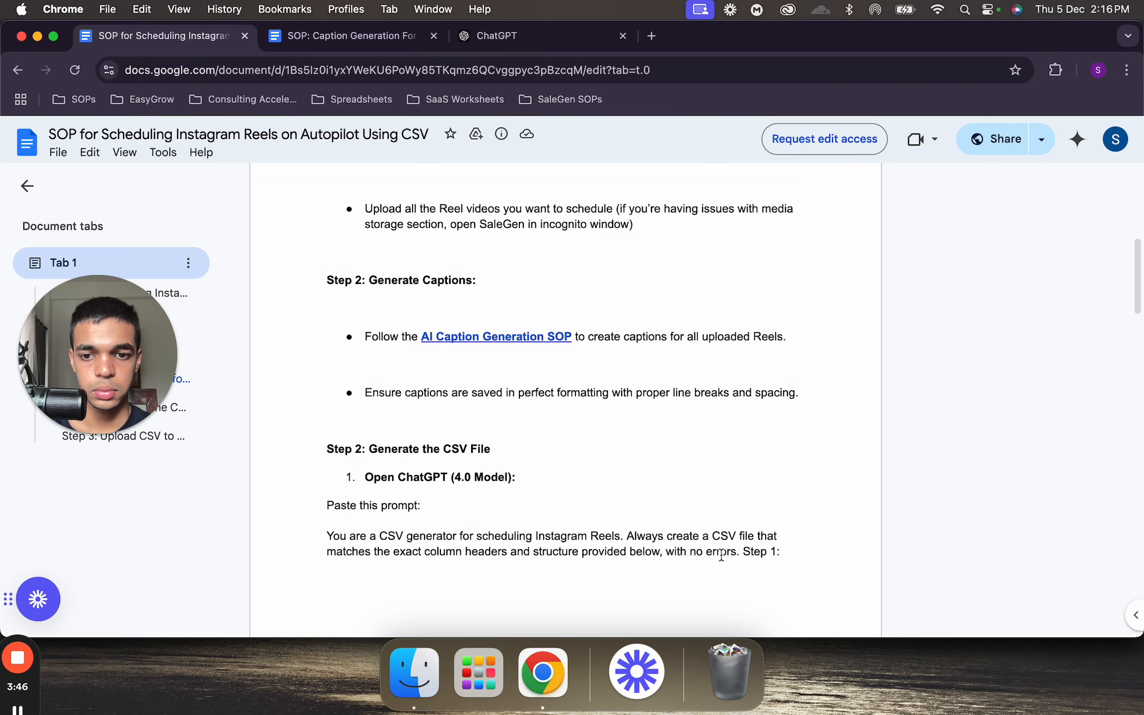
left_click(355, 36)
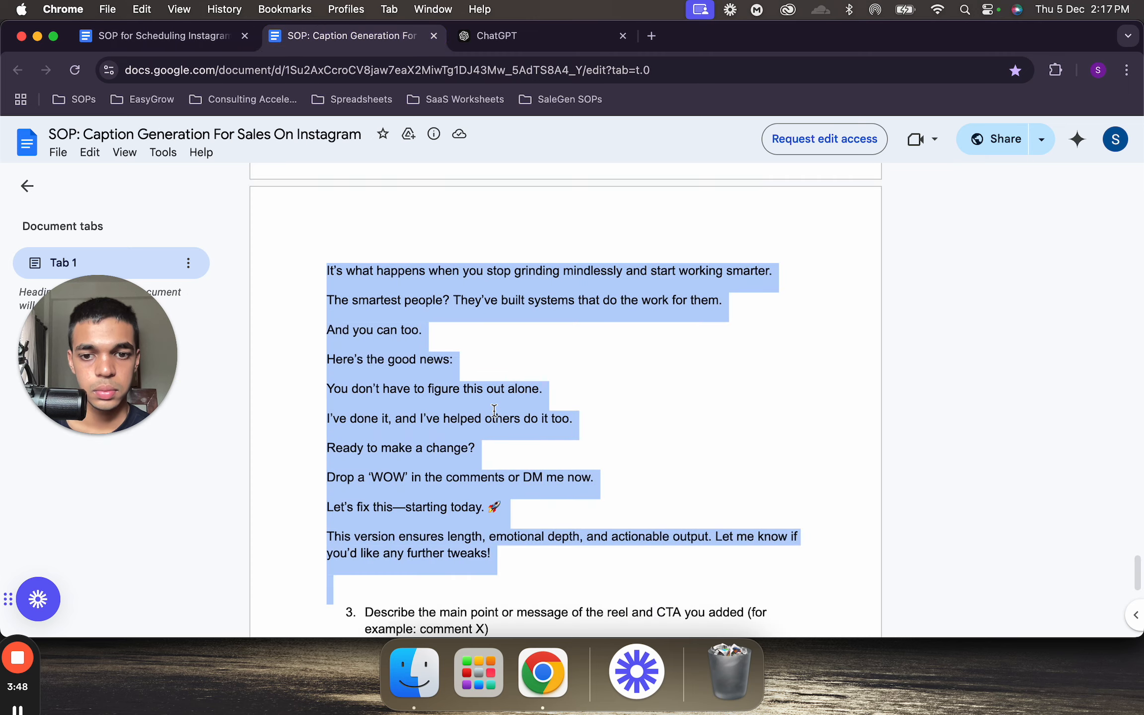
scroll(494, 411, "down", 3)
left_click(487, 446)
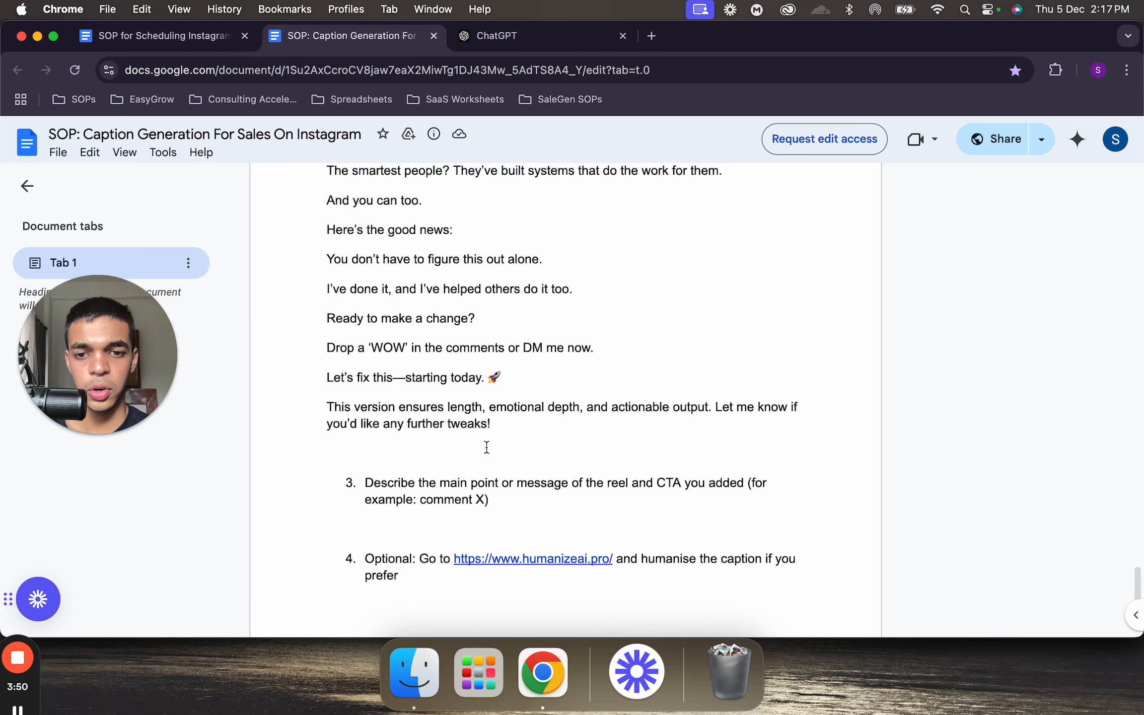
scroll(484, 447, "up", 5)
scroll(487, 447, "down", 3)
scroll(486, 446, "down", 4)
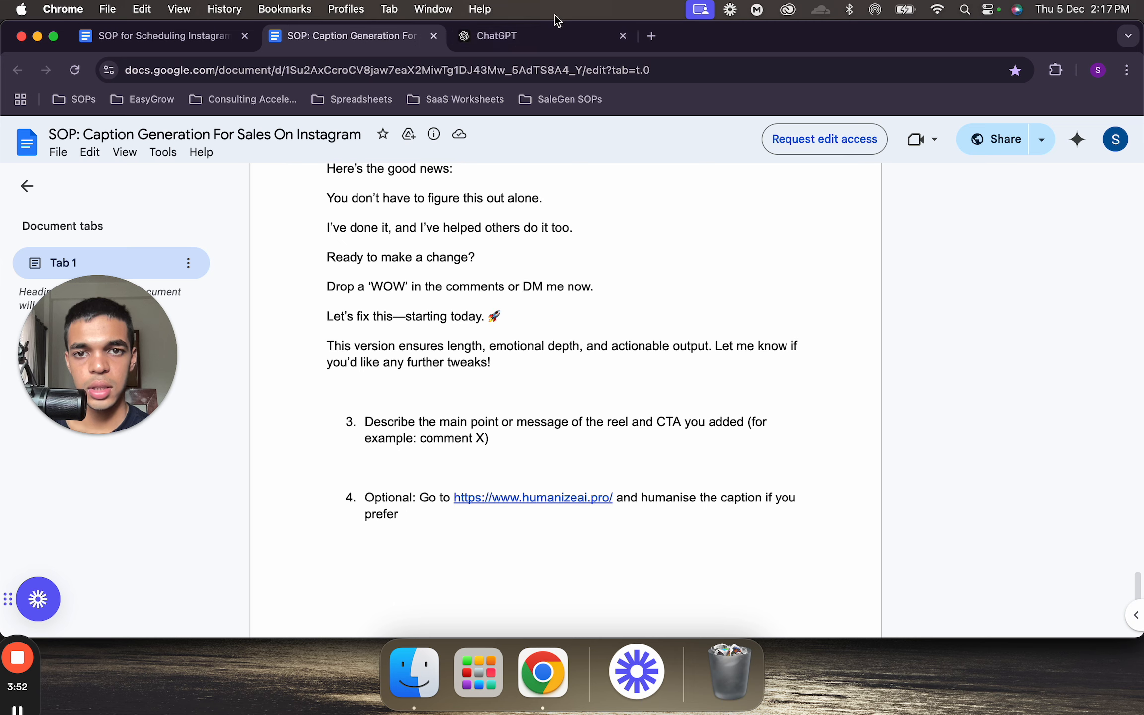
- Review ChatGPT's questions about the reel and its CTA, and check the reel videos in the SaleGen window
left_click(552, 34)
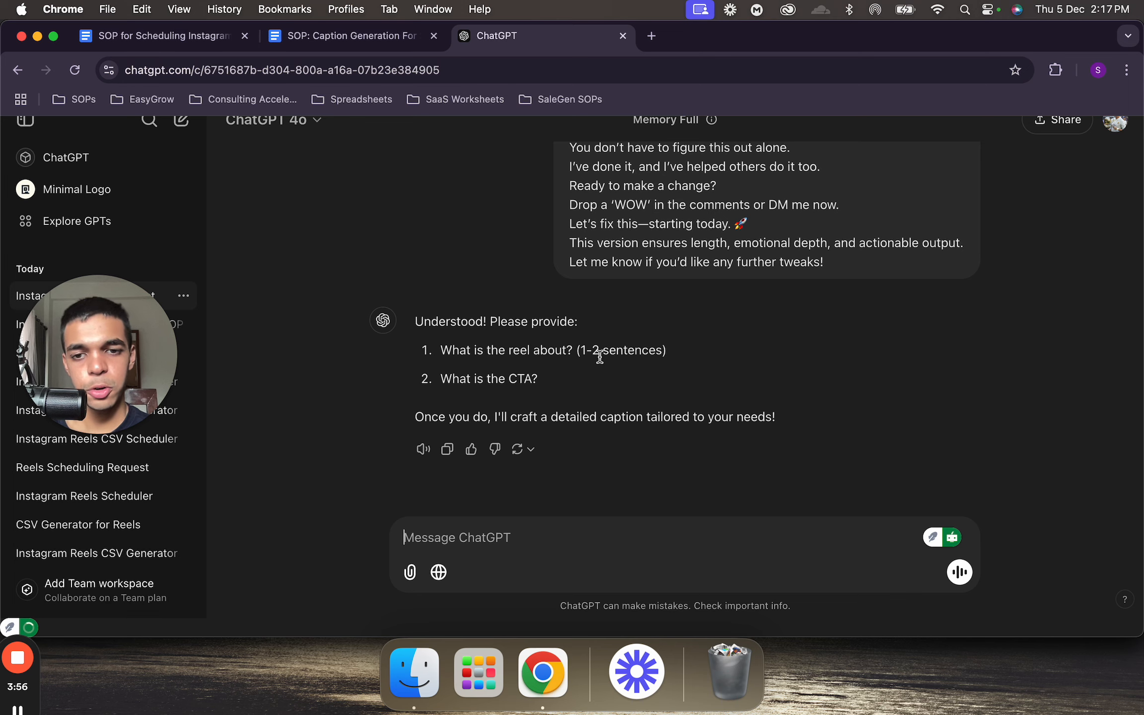
key("ctrl+Up")
left_click(557, 183)
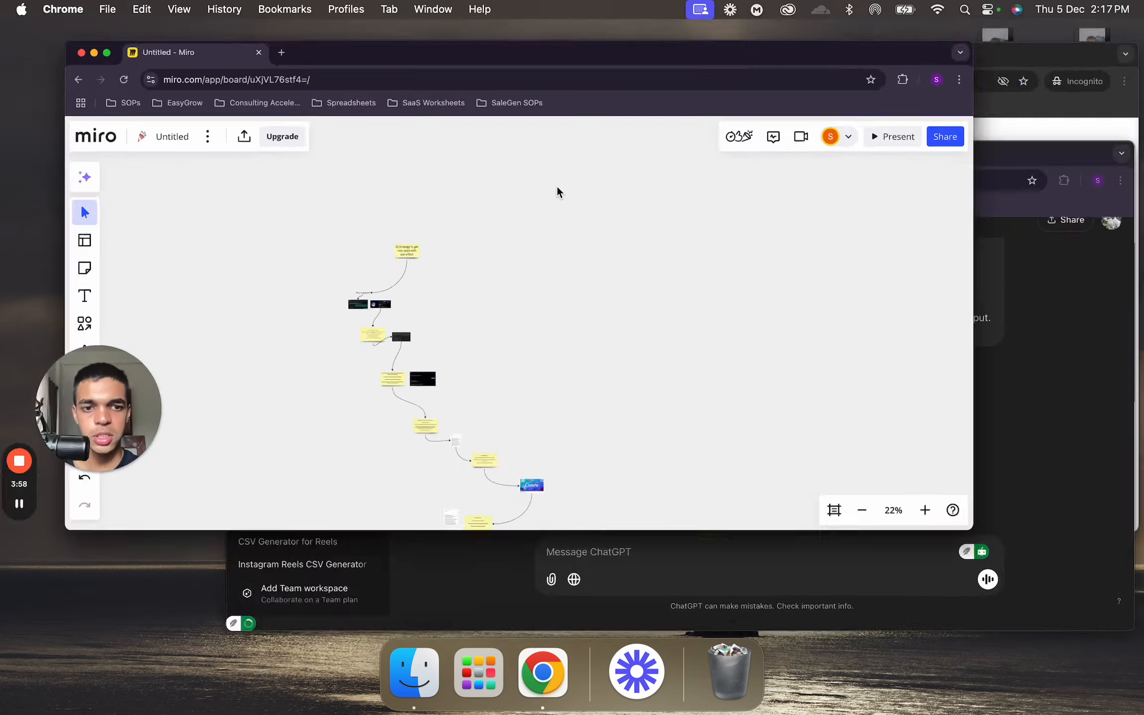
key("ctrl+Up")
left_click(577, 250)
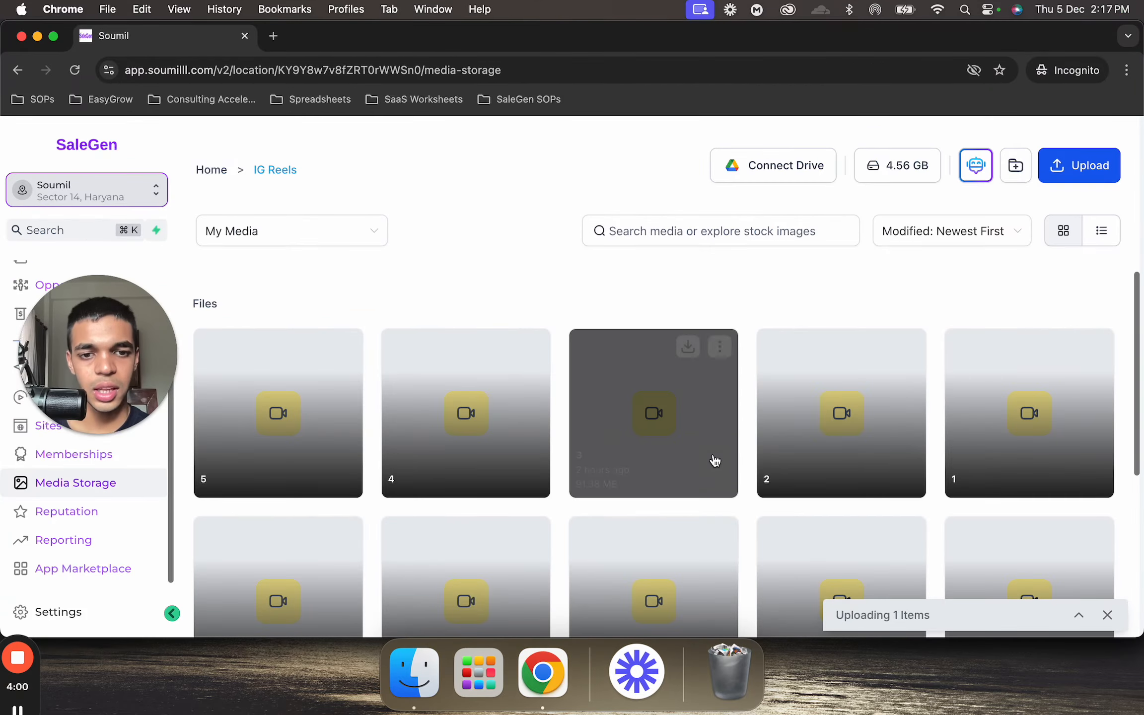
key("ctrl+Up")
left_click(557, 276)
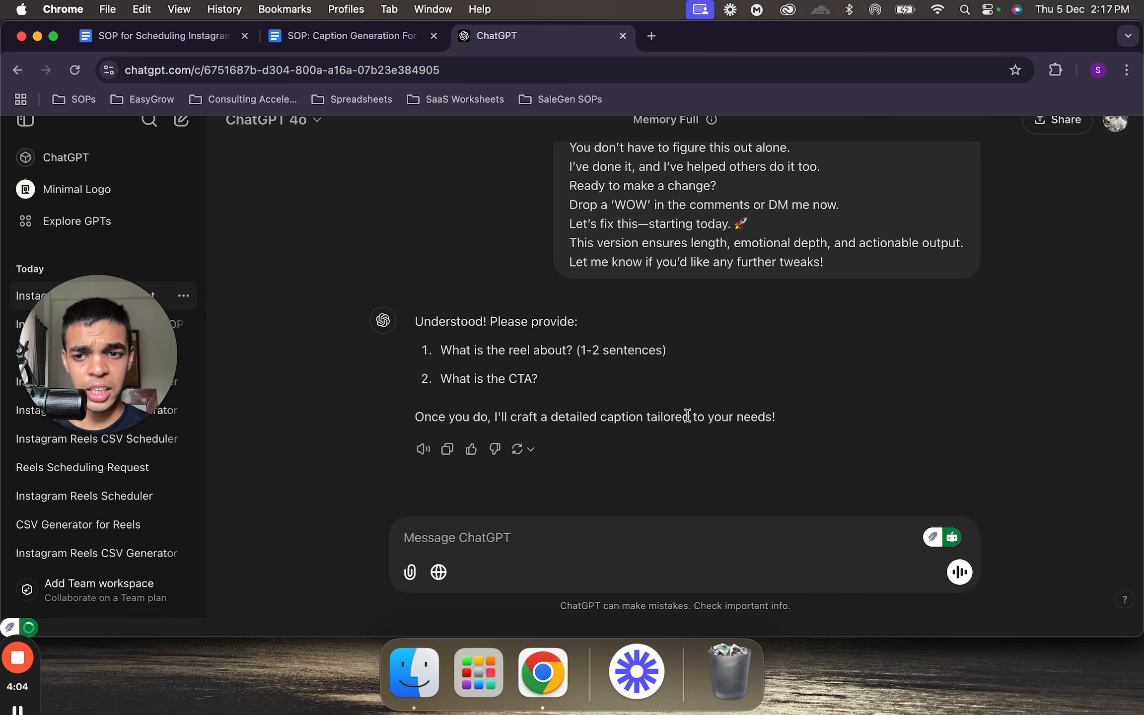
- Get the link of reel 3 from SaleGen's IG Reels folder and open it in a new incognito tab
key("ctrl+Up")
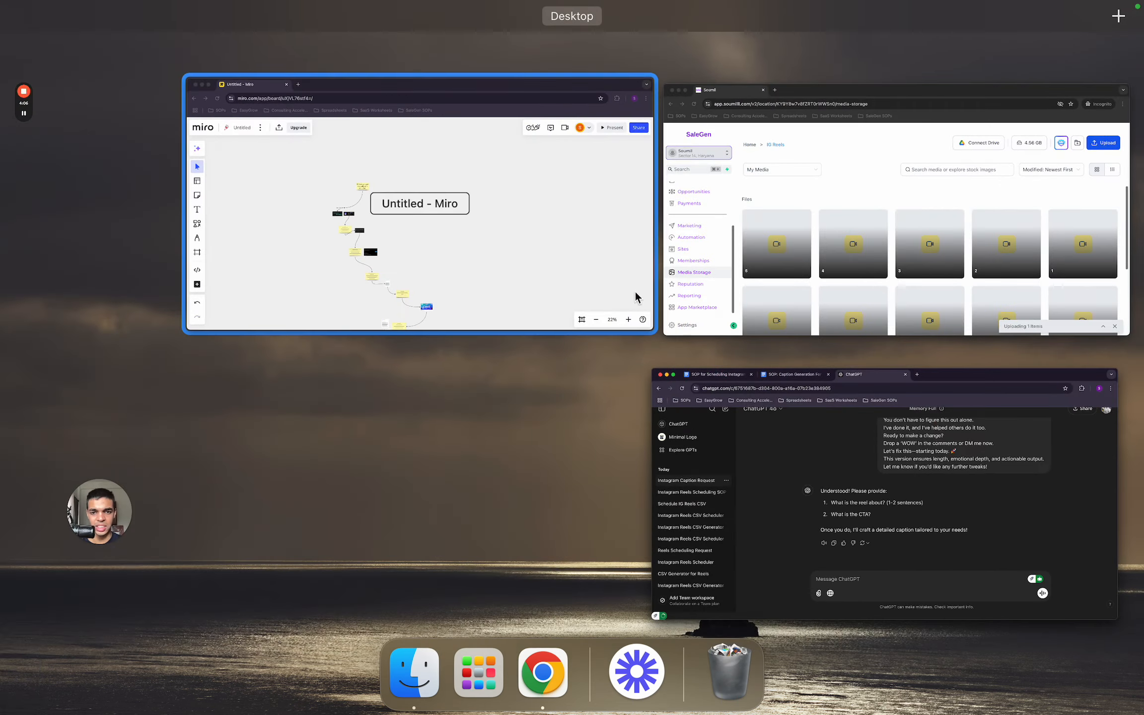
left_click(781, 285)
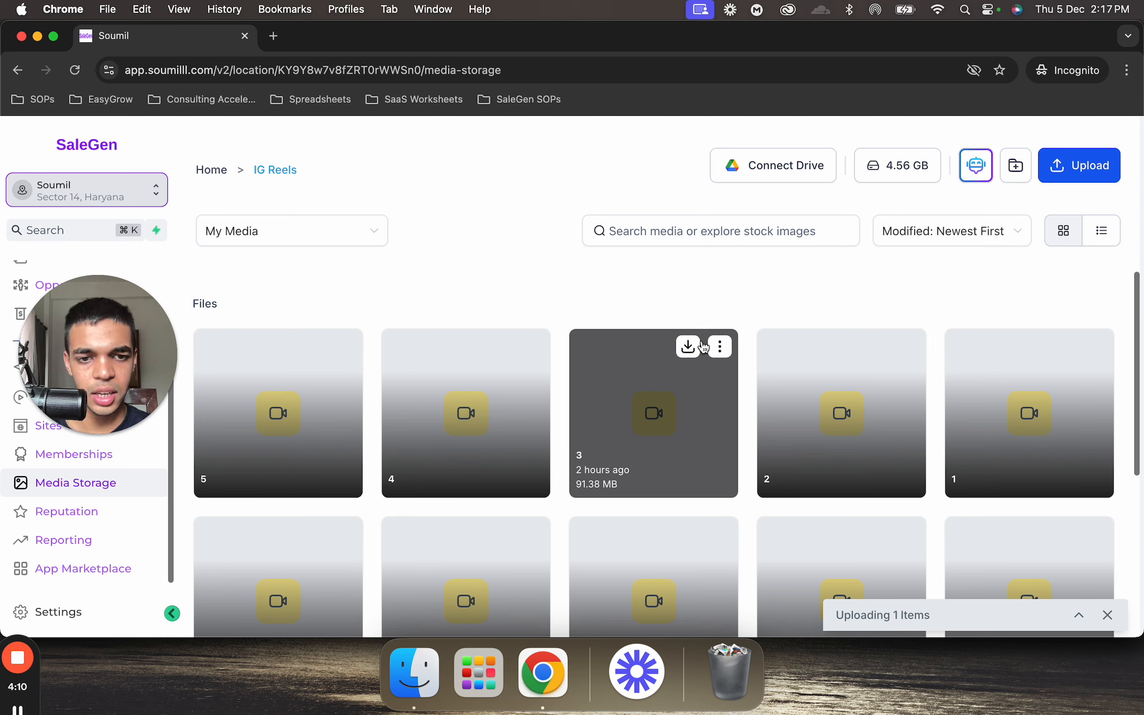
left_click(719, 347)
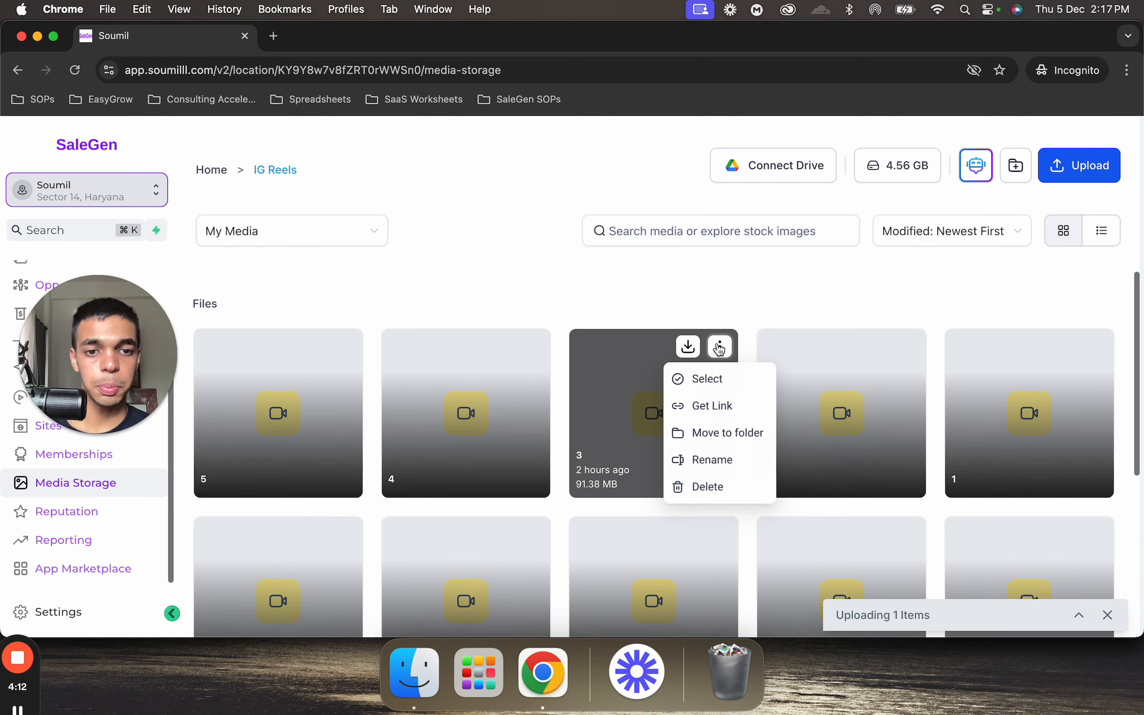
left_click(711, 406)
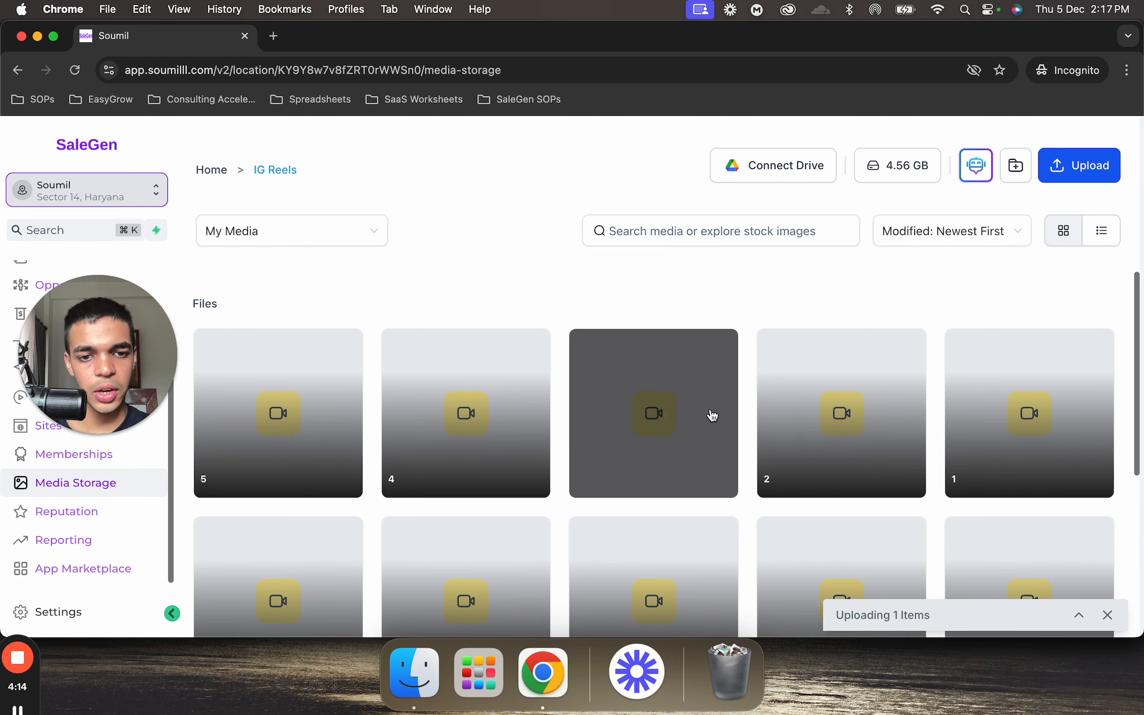
left_click(273, 36)
key("super+v")
key("Return")
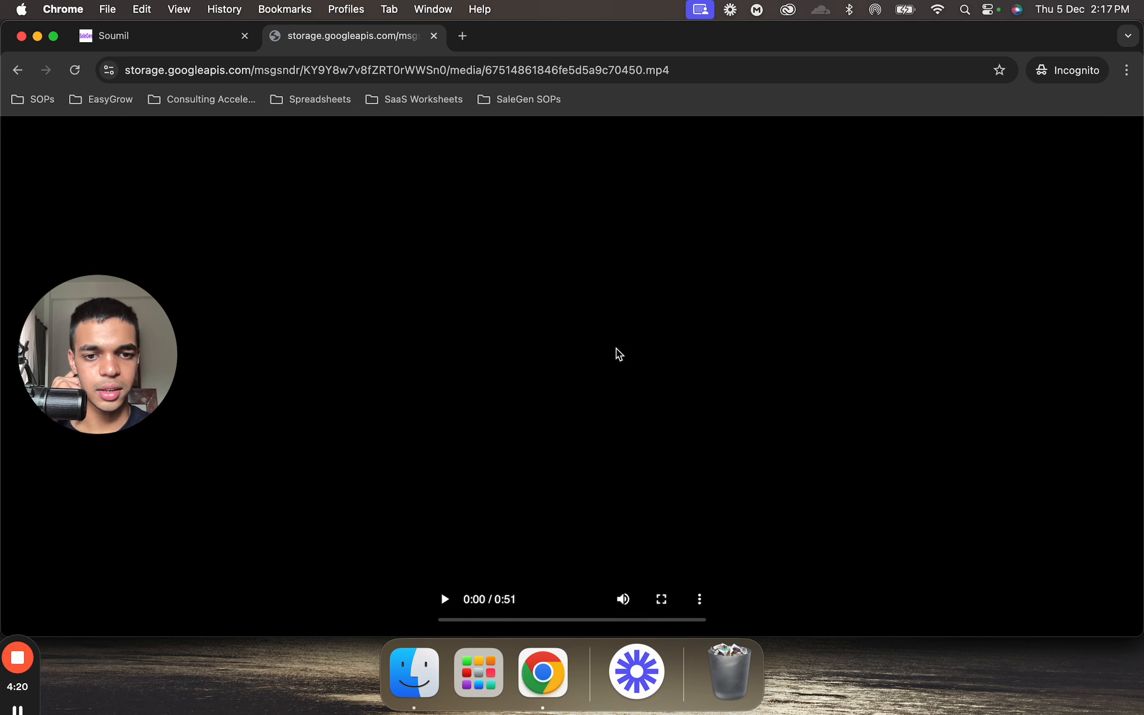
- Play the reel video and mute the system sound
left_click(578, 490)
key("XF86AudioRaiseVolume")
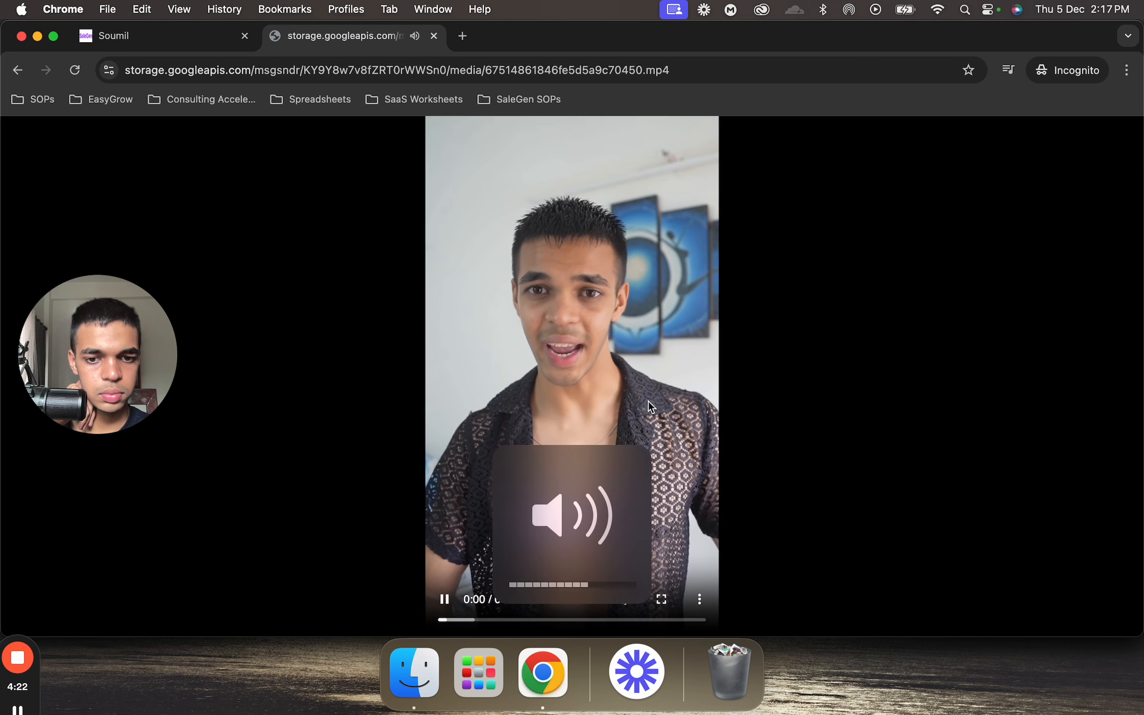
key("XF86AudioMute")
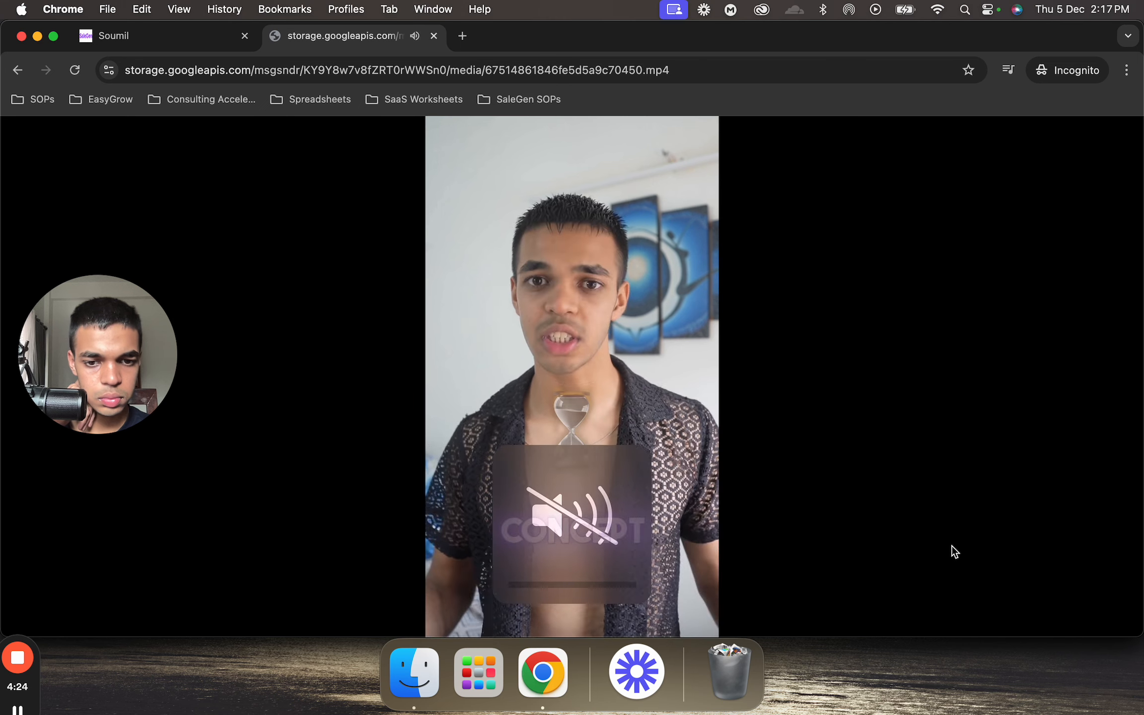
- Increase the reel's playback speed and watch it in full screen
left_click(701, 597)
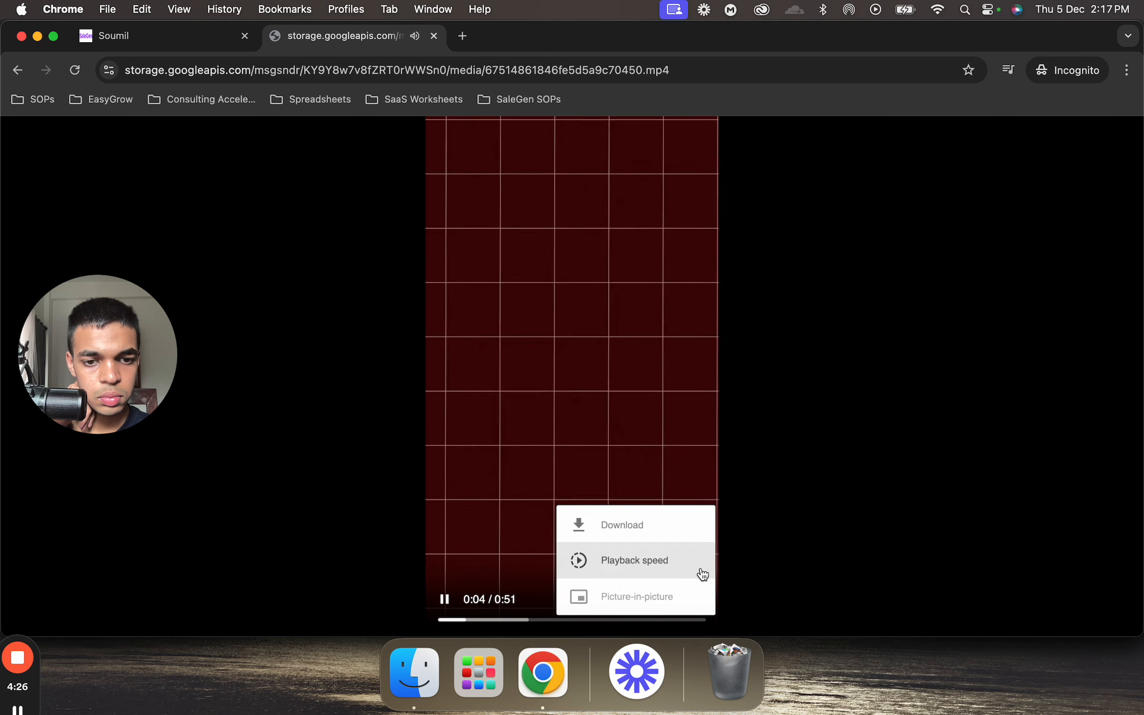
left_click(695, 559)
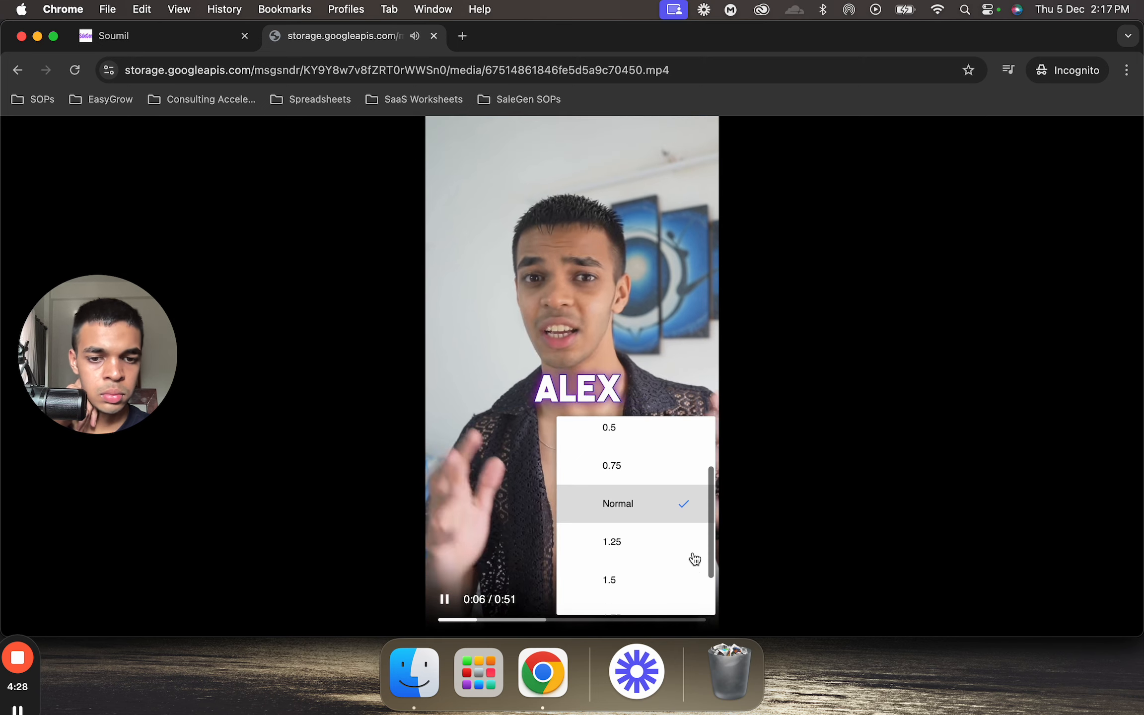
scroll(695, 559, "down", 2)
left_click(659, 588)
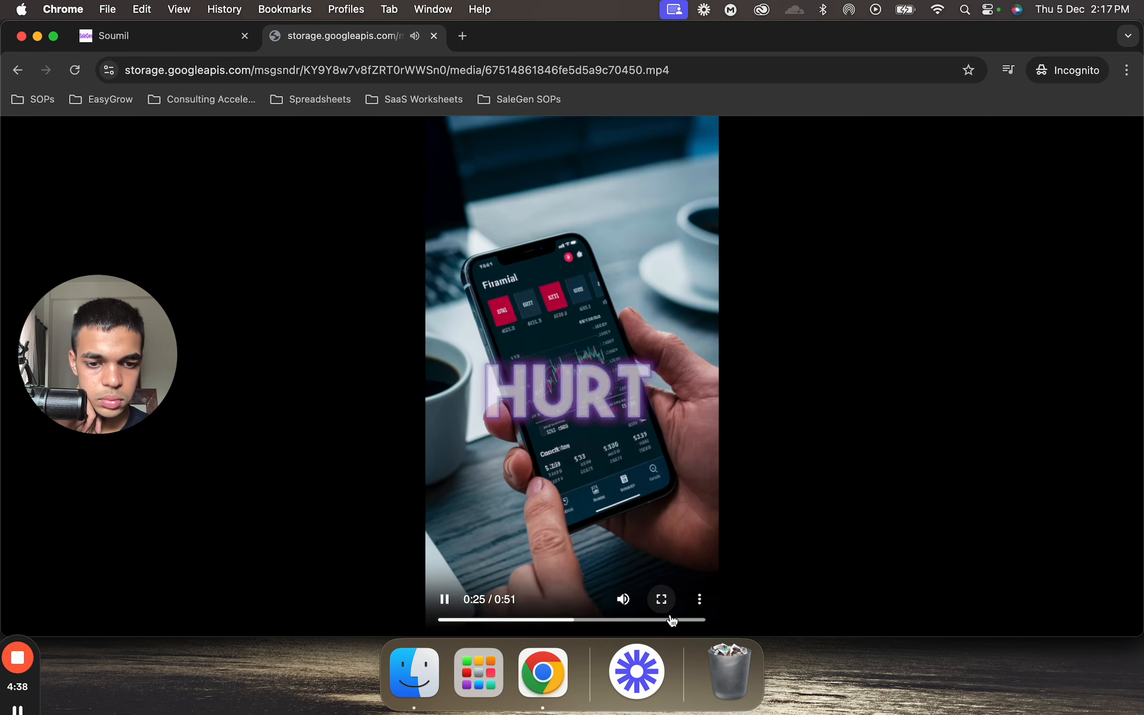
left_click(661, 599)
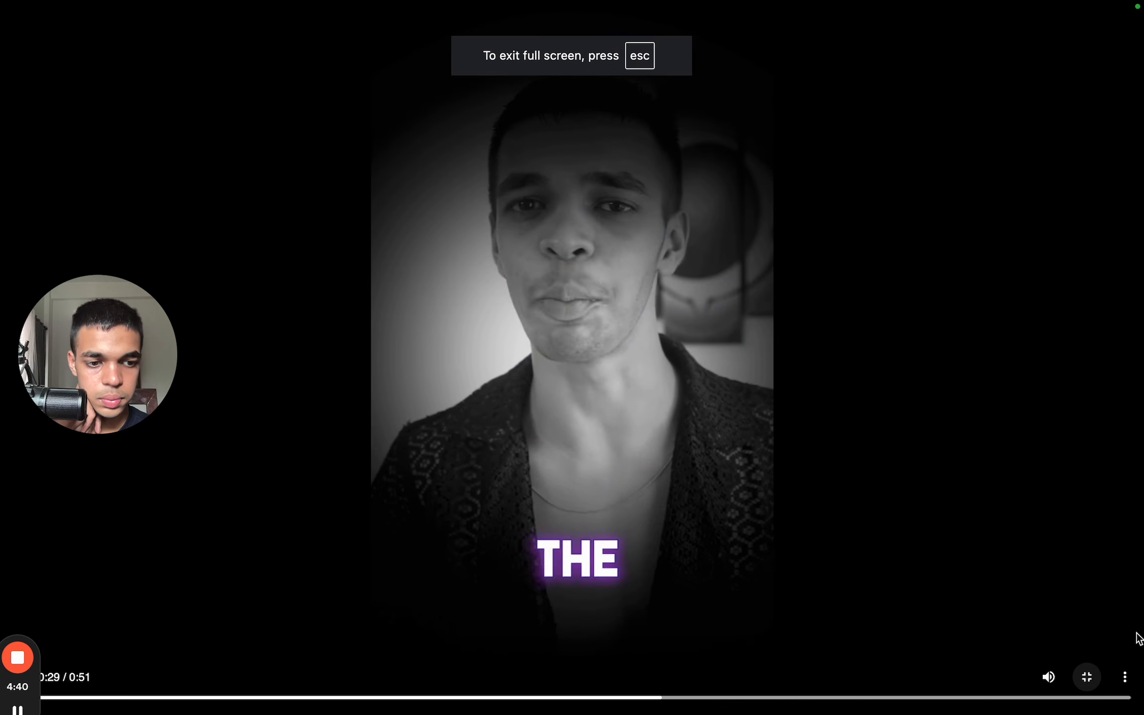
- Leave full screen and skip ahead to the ending of the reel to find its call to action
left_click(1087, 676)
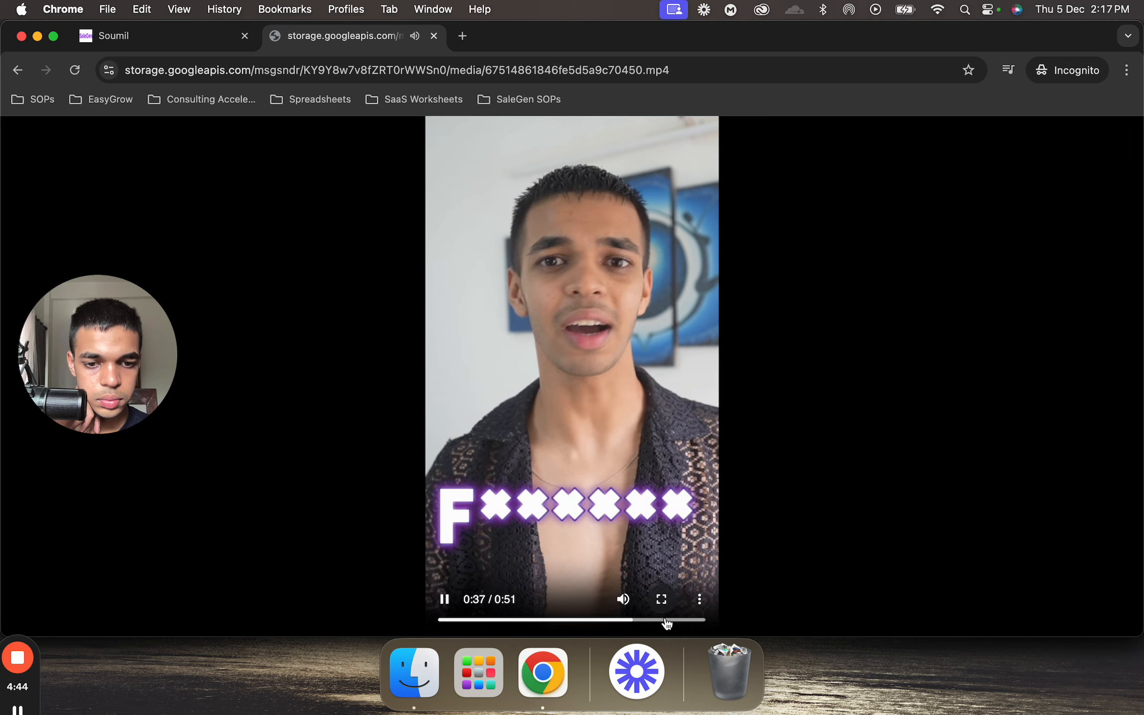
left_click(666, 619)
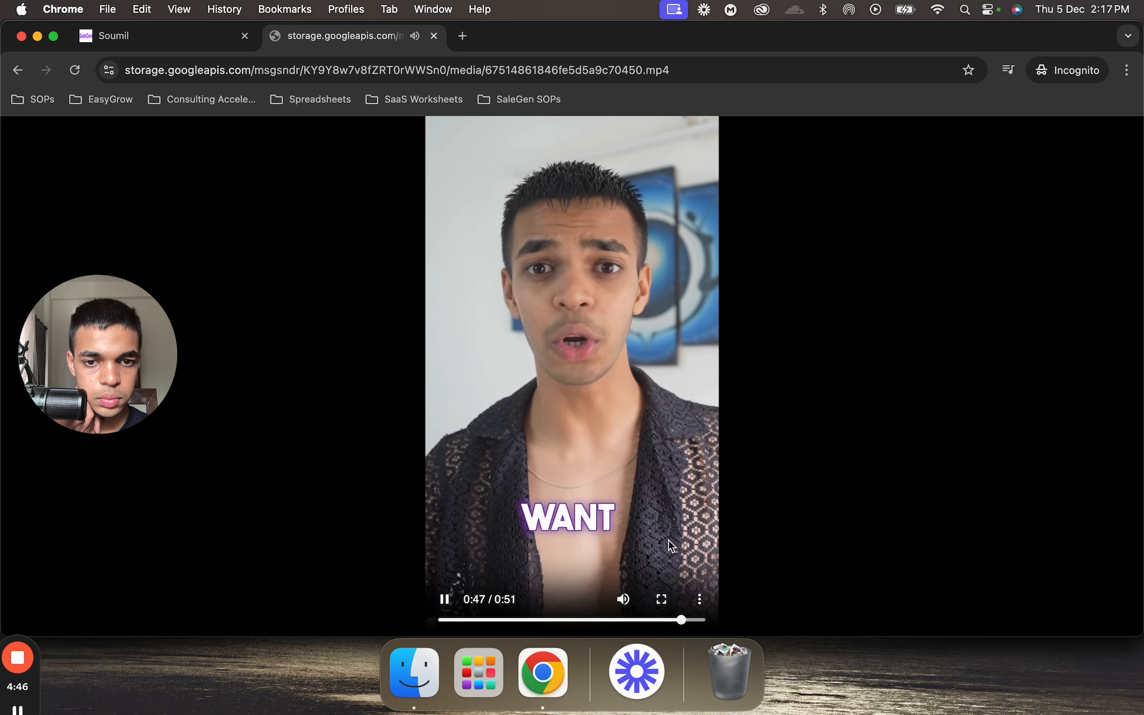
left_click(669, 540)
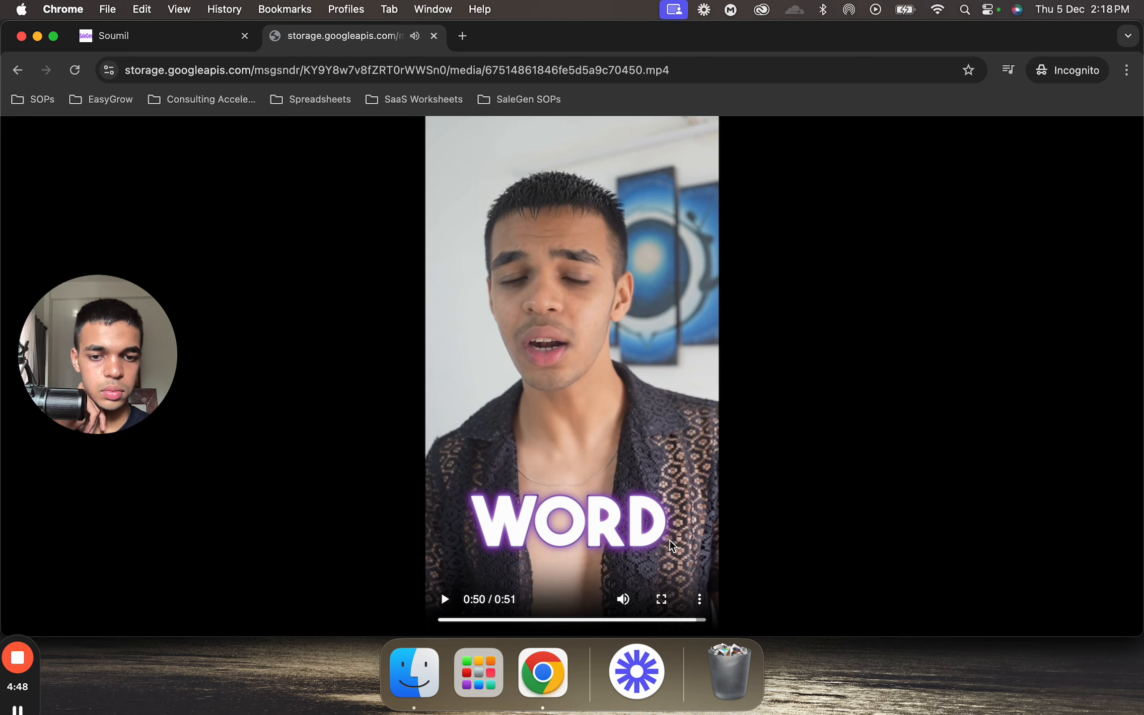
left_click(669, 540)
- Answer in ChatGPT with "getting rich slow is extremely overrated because we cannot even enjoy life." and begin the CTA part with "cta is comment"
key("ctrl+Up")
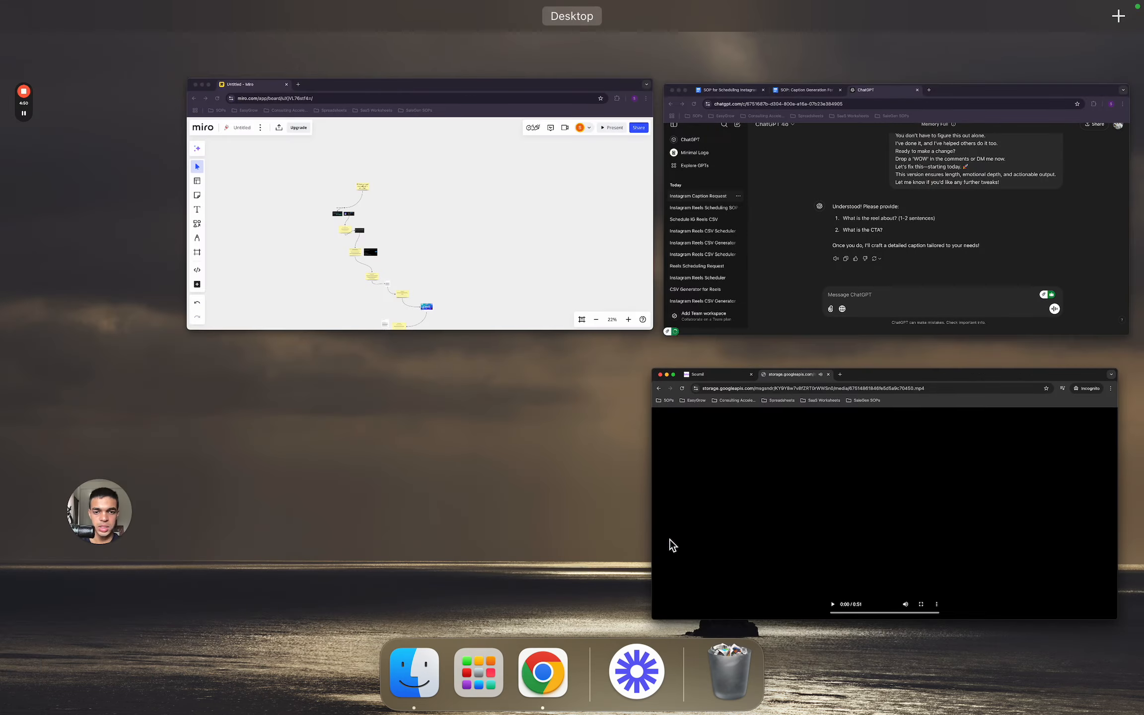
left_click(763, 194)
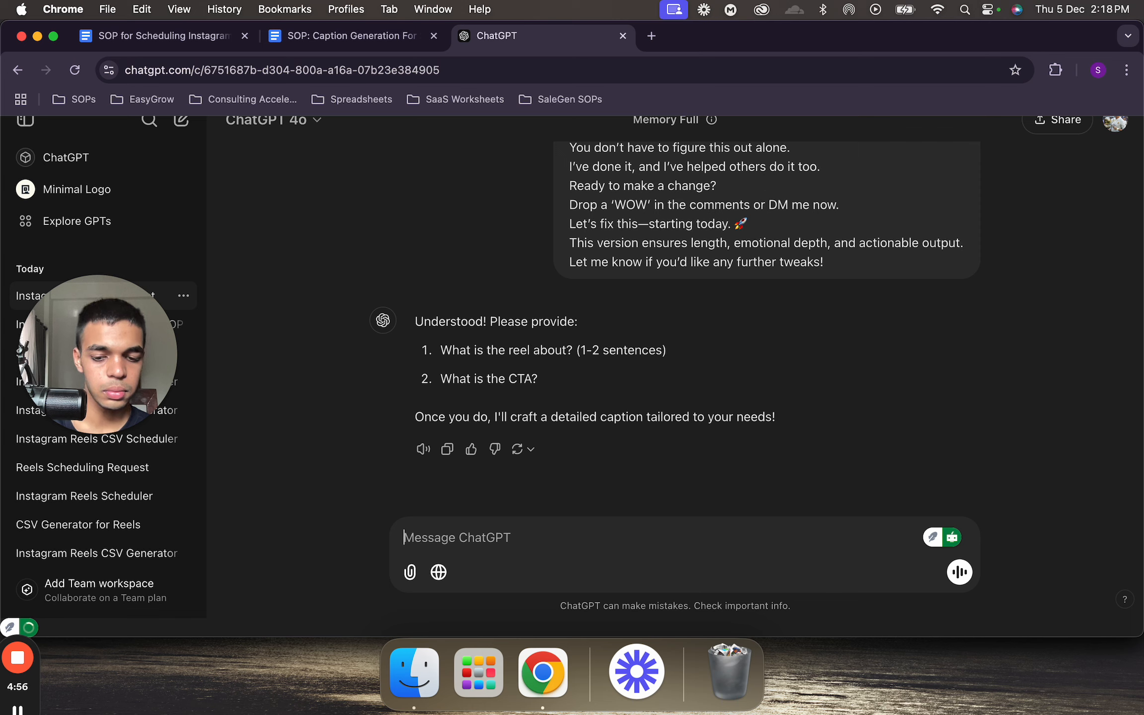
type("getting rich slow is")
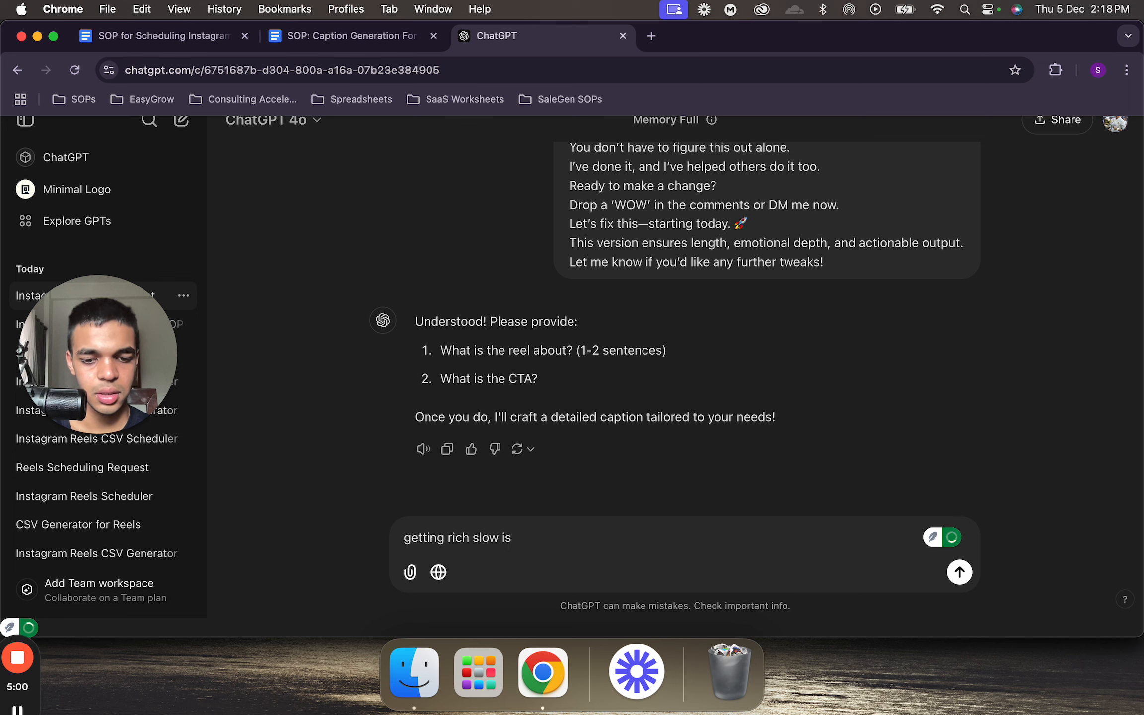
type(" extremely overrated because we cannot even enjoy life.")
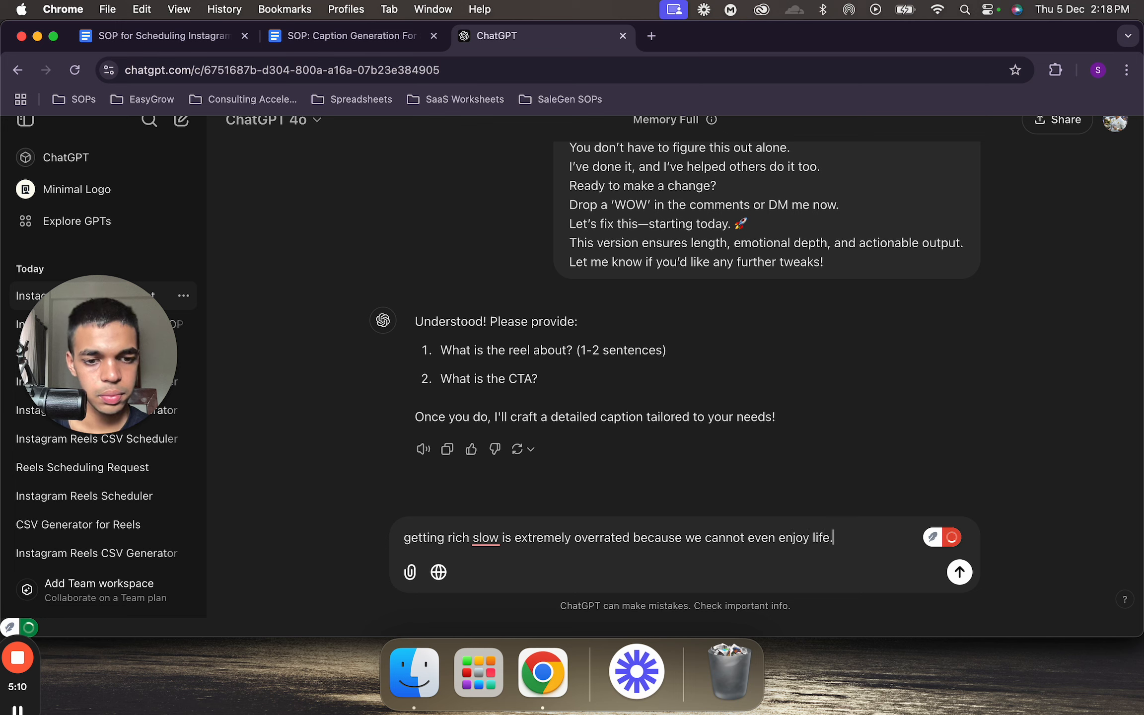
type("ta is comme")
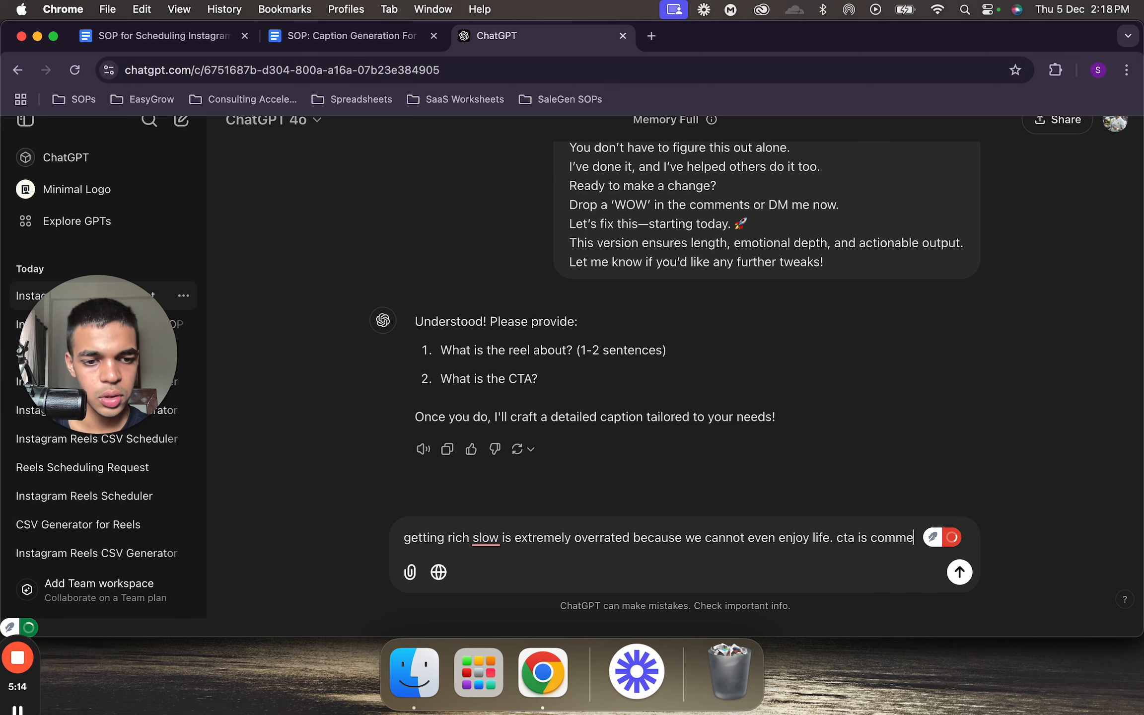
- Return to the reel video and replay its last seconds to check the CTA word
key("ctrl+Up")
left_click(830, 250)
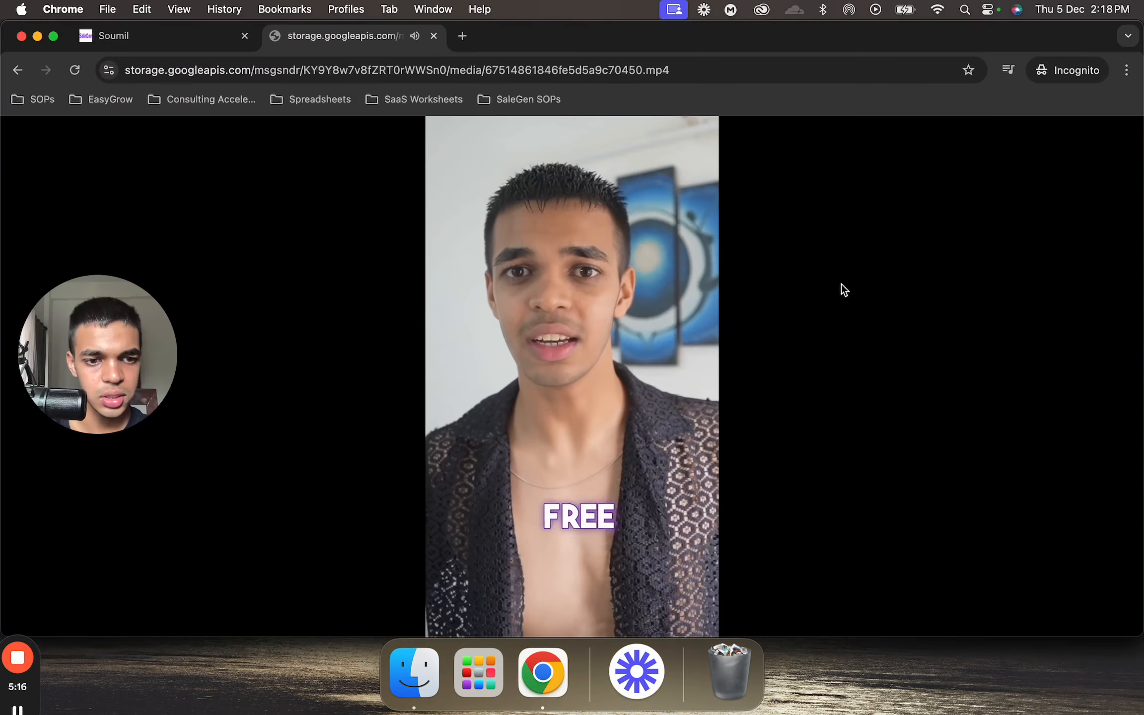
left_click(690, 620)
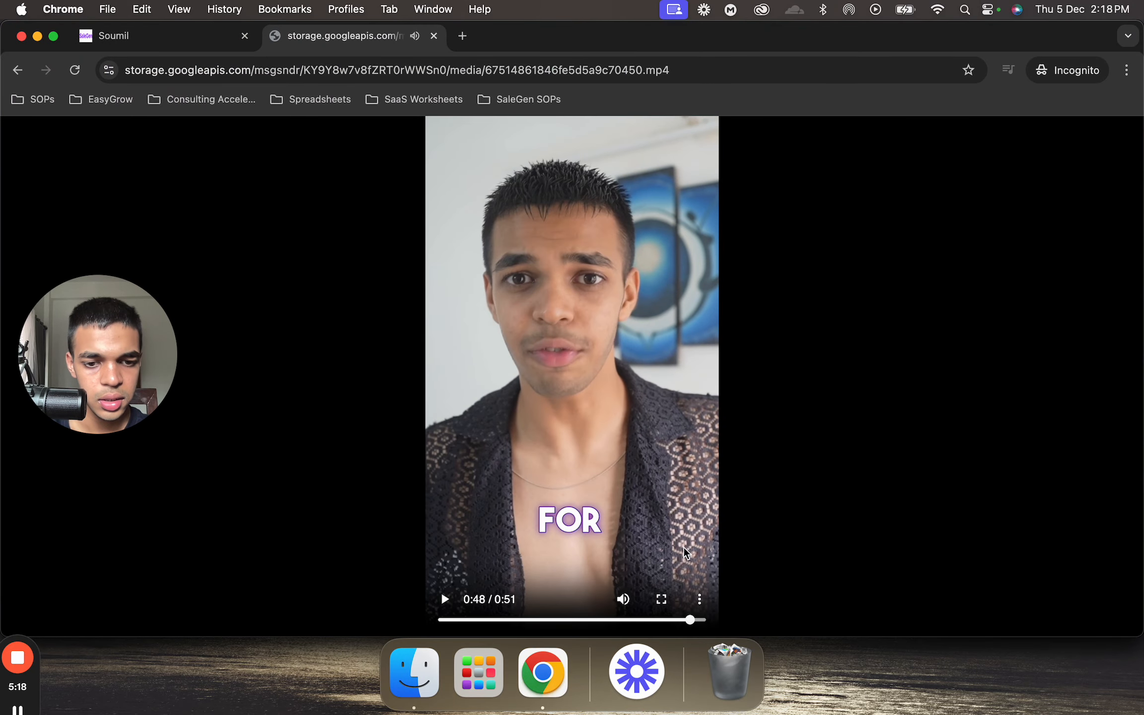
left_click(684, 548)
- Complete the ChatGPT message with the CTA word "wow" and send it to generate the caption
key("ctrl+Up")
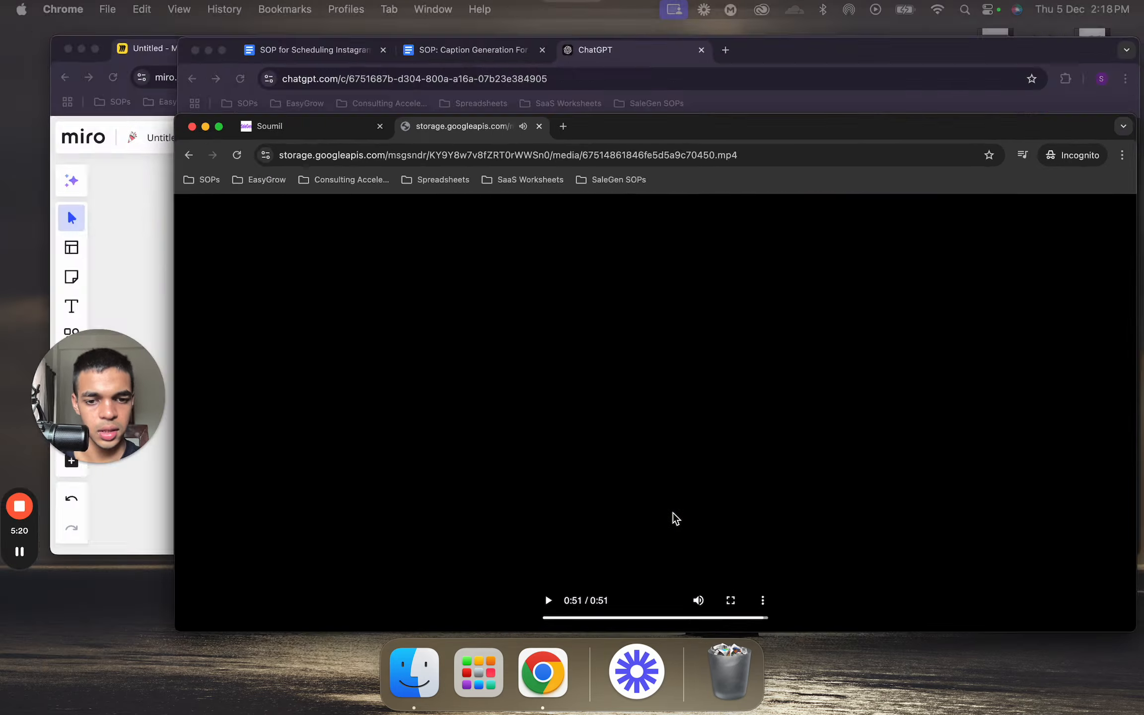
left_click(772, 262)
type("wow")
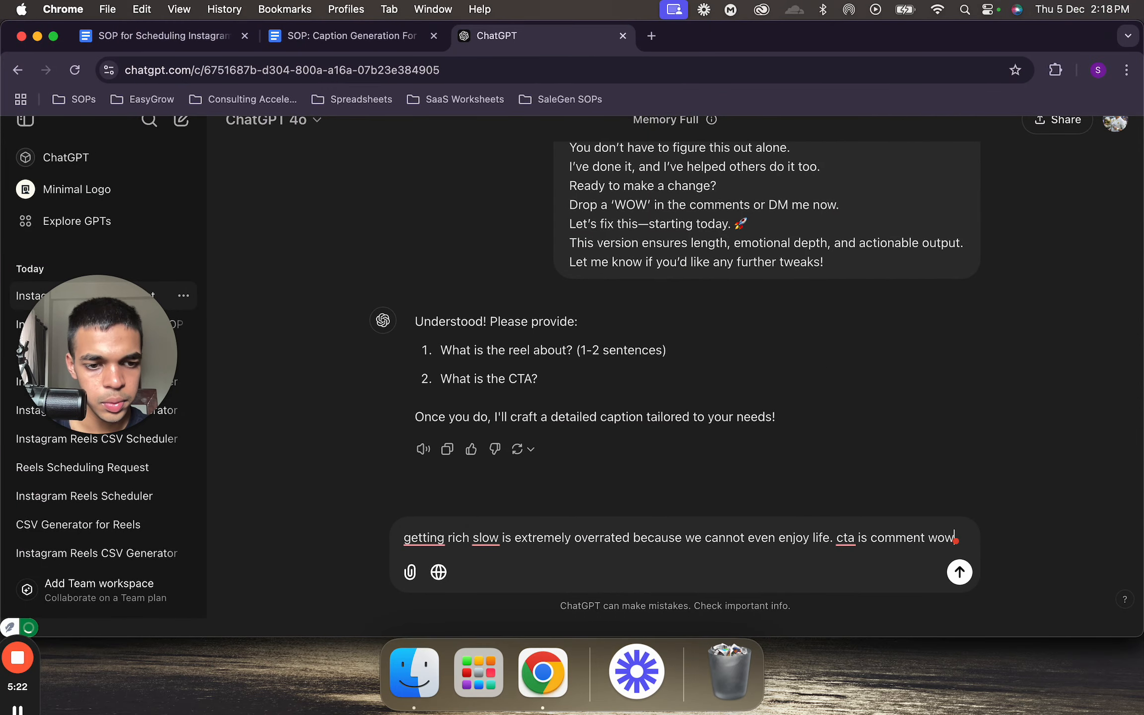
key("Return")
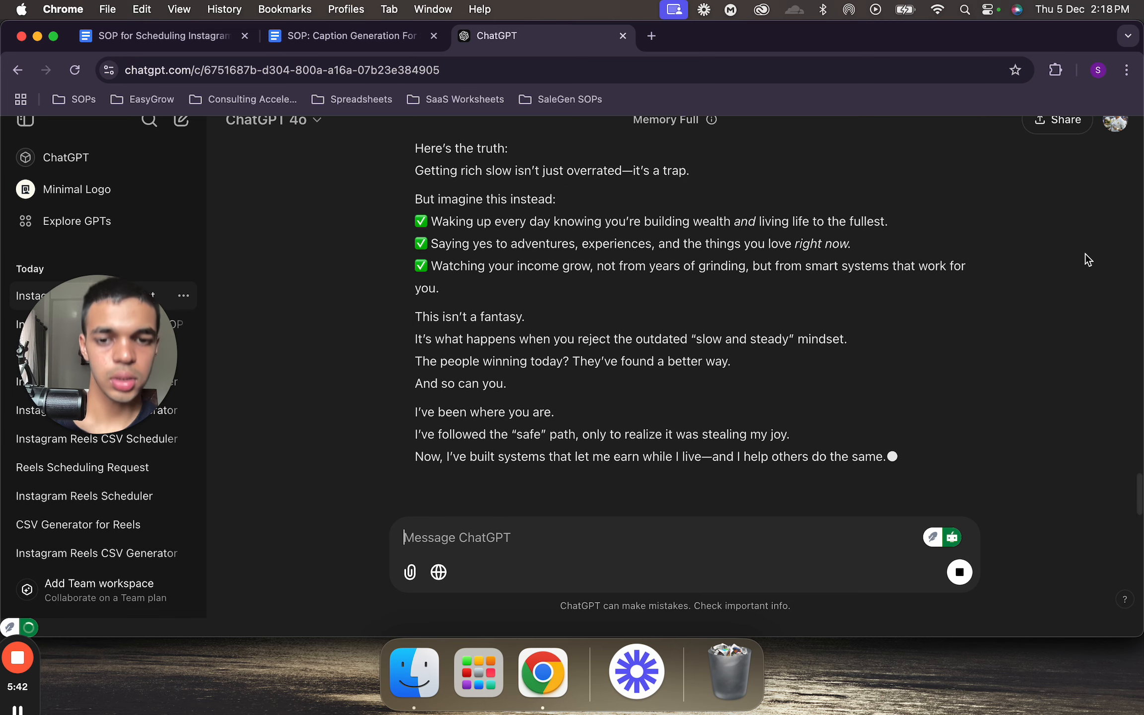
- Close reel 3's video, get the link of reel 4 from SaleGen's IG Reels folder and open it in a new incognito tab
key("ctrl+Up")
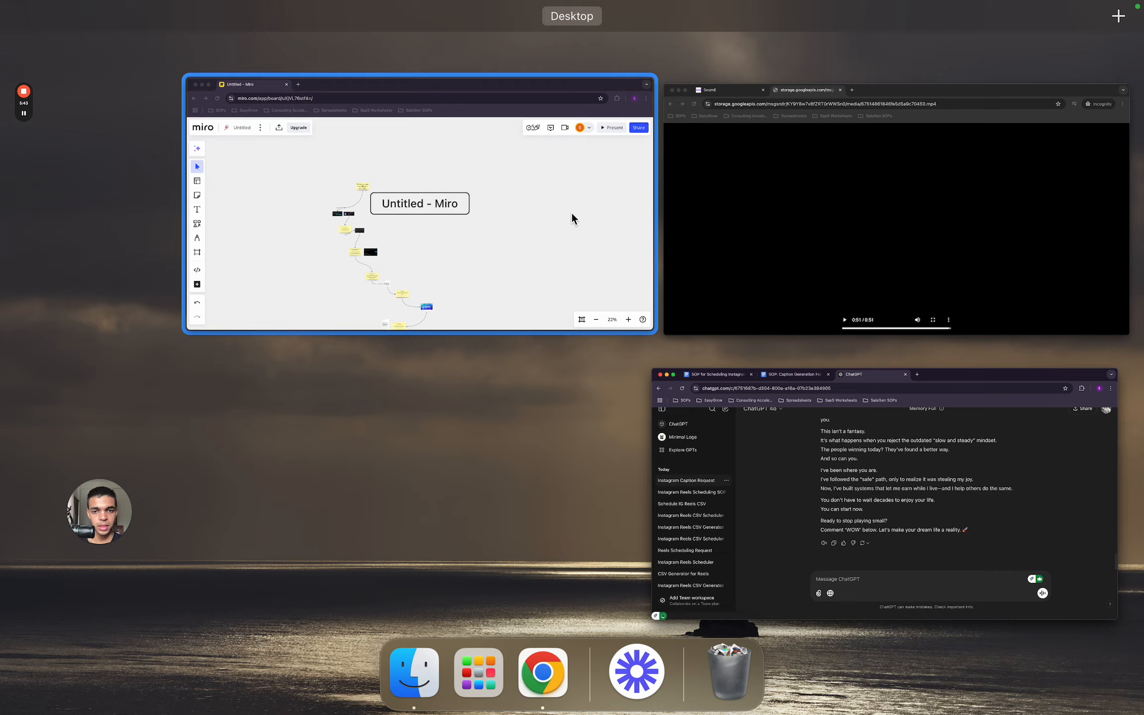
left_click(806, 250)
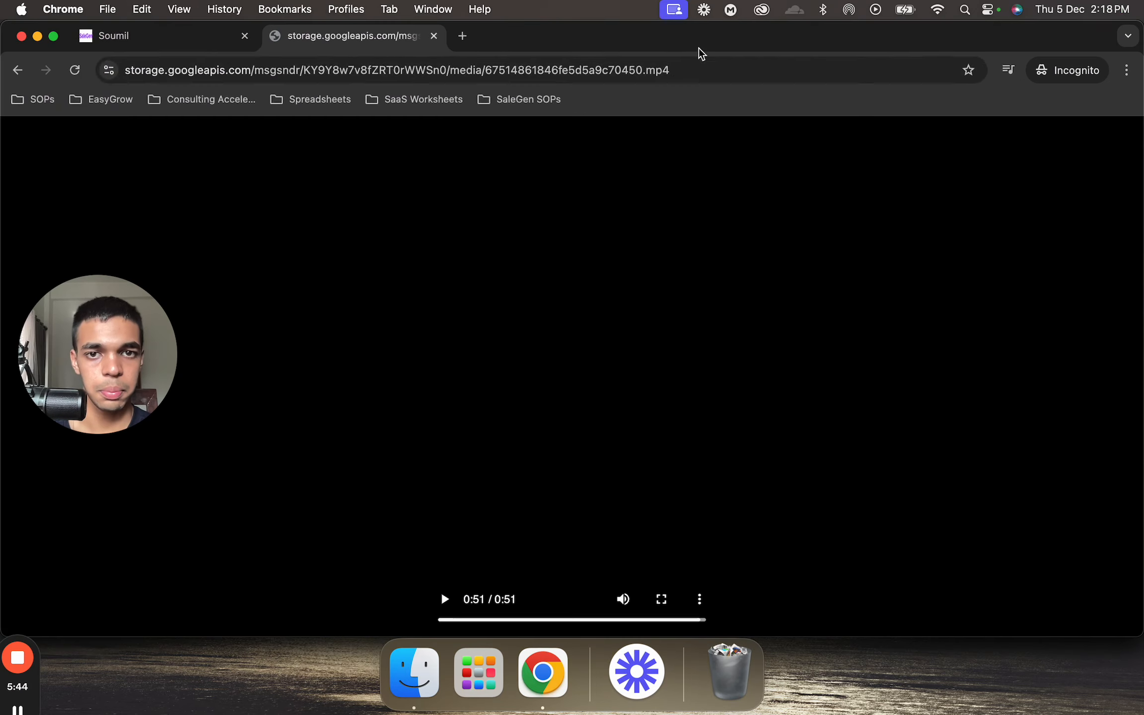
left_click(432, 37)
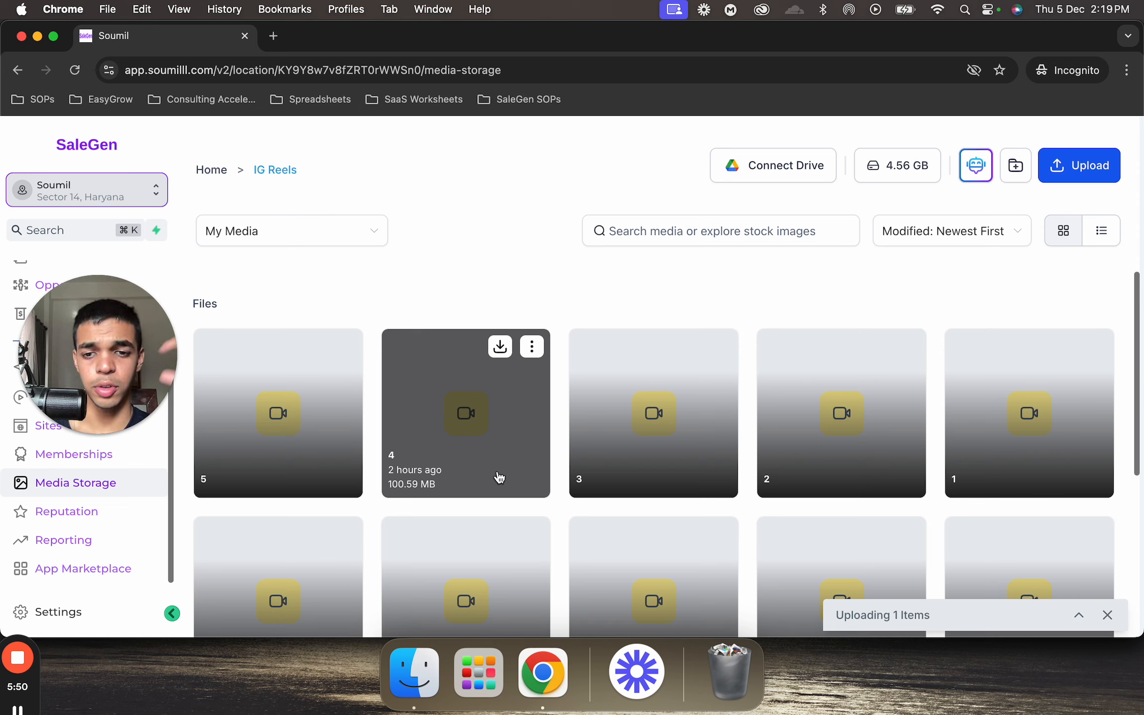
left_click(533, 346)
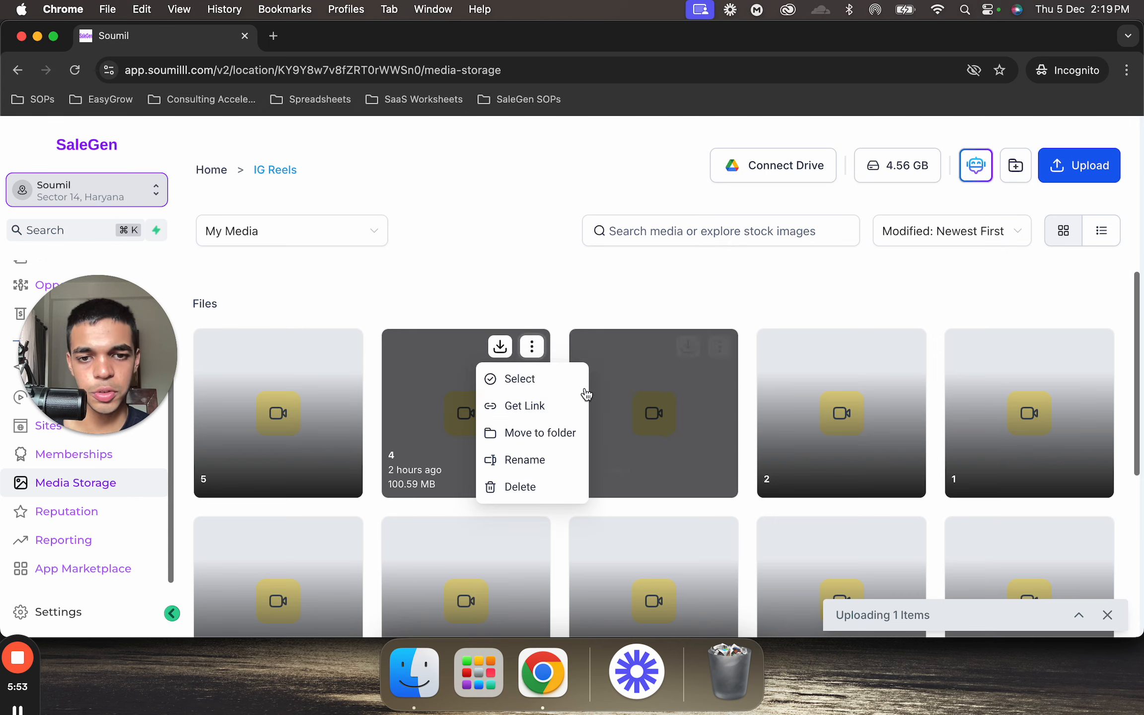
left_click(548, 405)
left_click(274, 40)
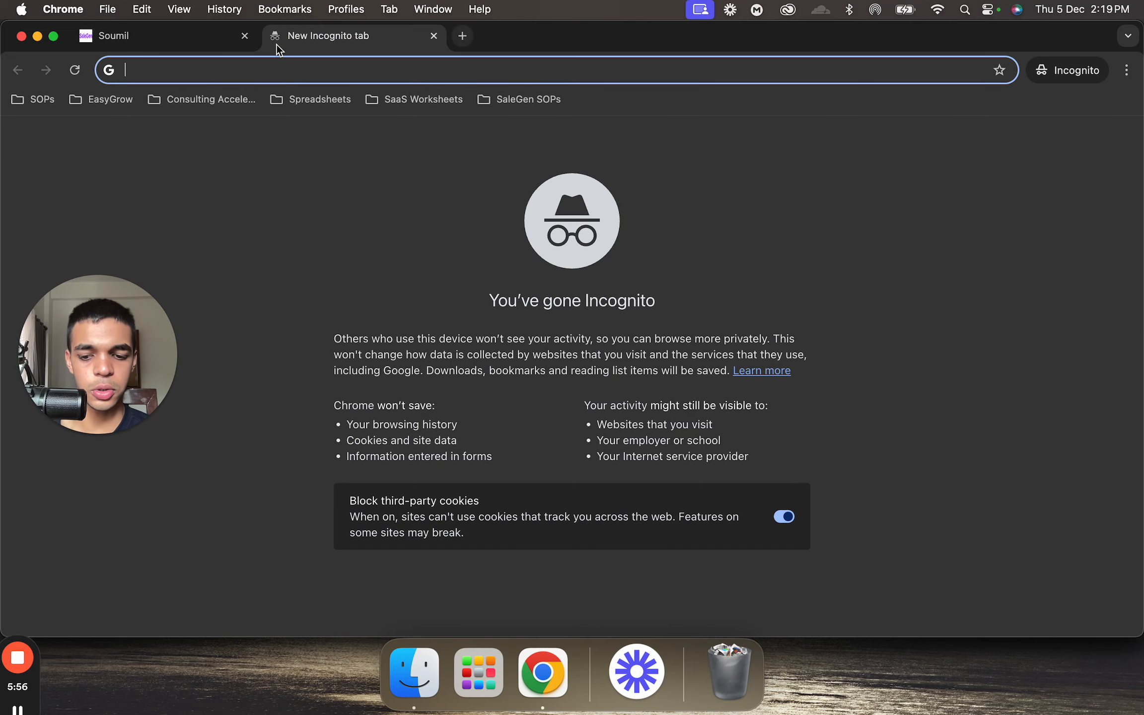
key("cmd+v")
key("Return")
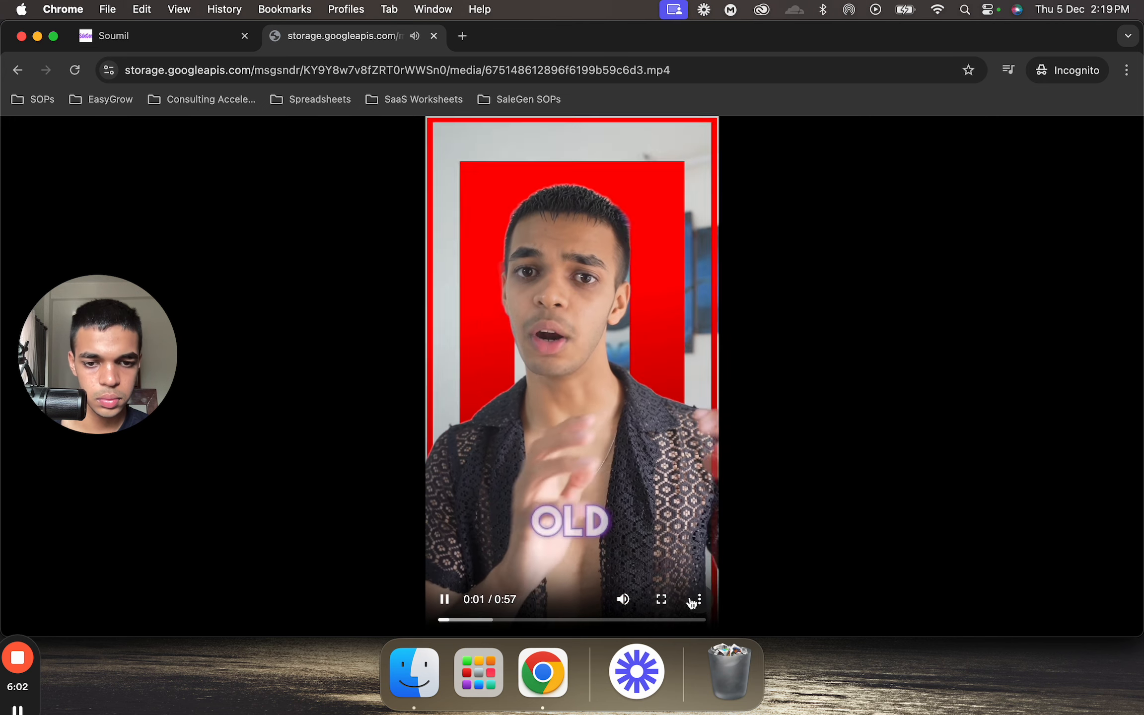
- Increase reel 4's playback speed, watch it and skip ahead to the ending for its call to action
left_click(699, 600)
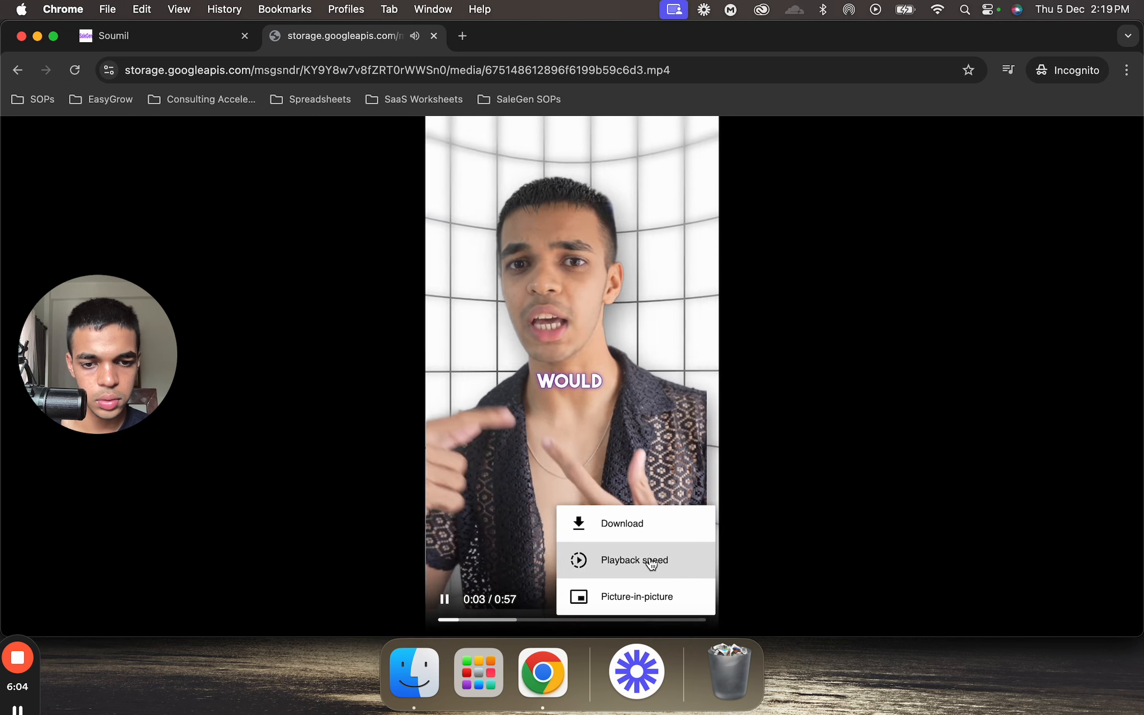
left_click(652, 561)
scroll(630, 586, "down", 2)
left_click(623, 603)
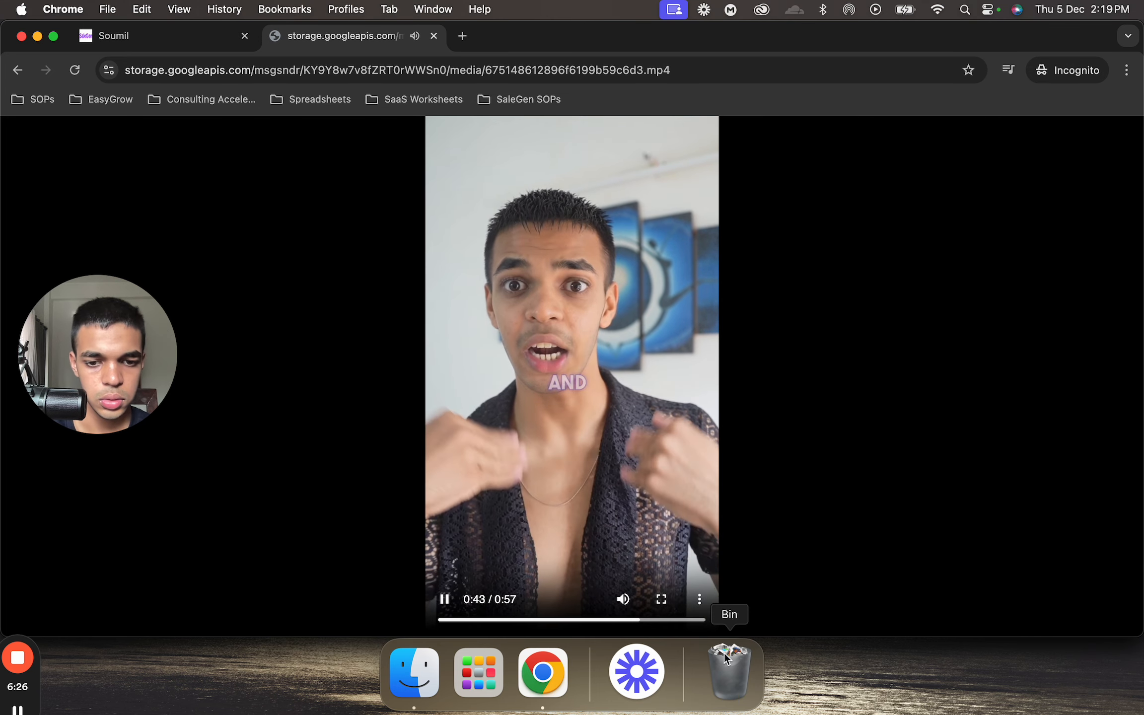
left_click(680, 620)
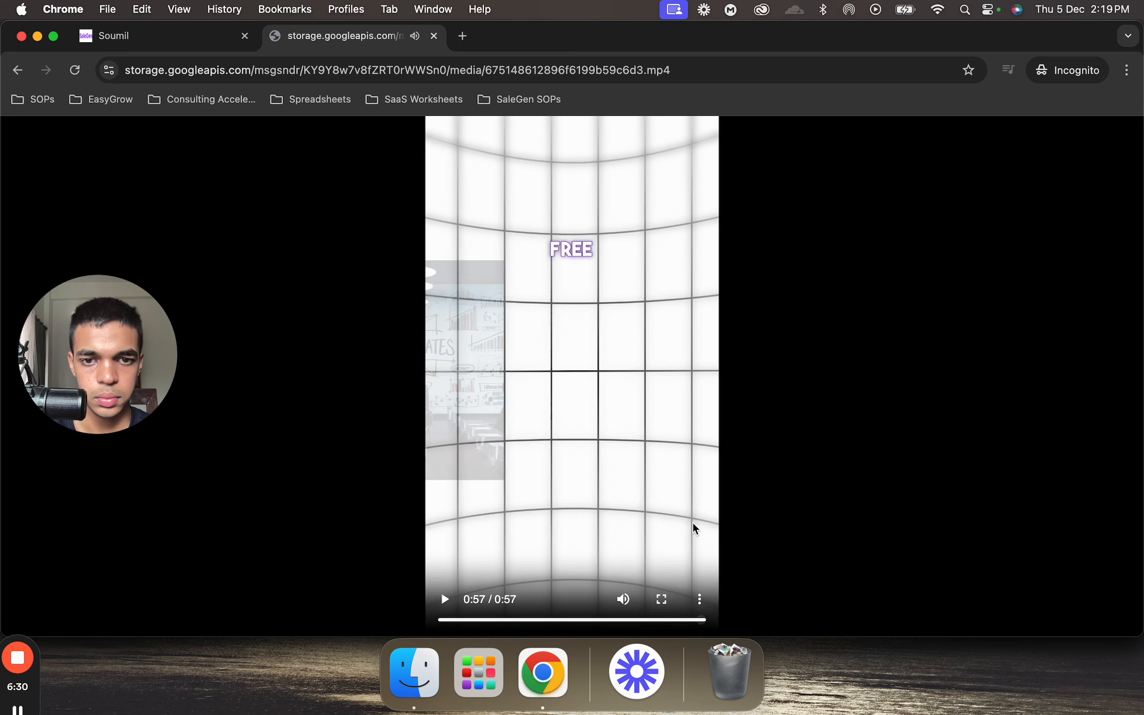
- In ChatGPT, start a "reel 2:" message with "leverge is important because everyone from the broke guy to the billionaire has 24 hours"
key("ctrl+Up")
left_click(805, 258)
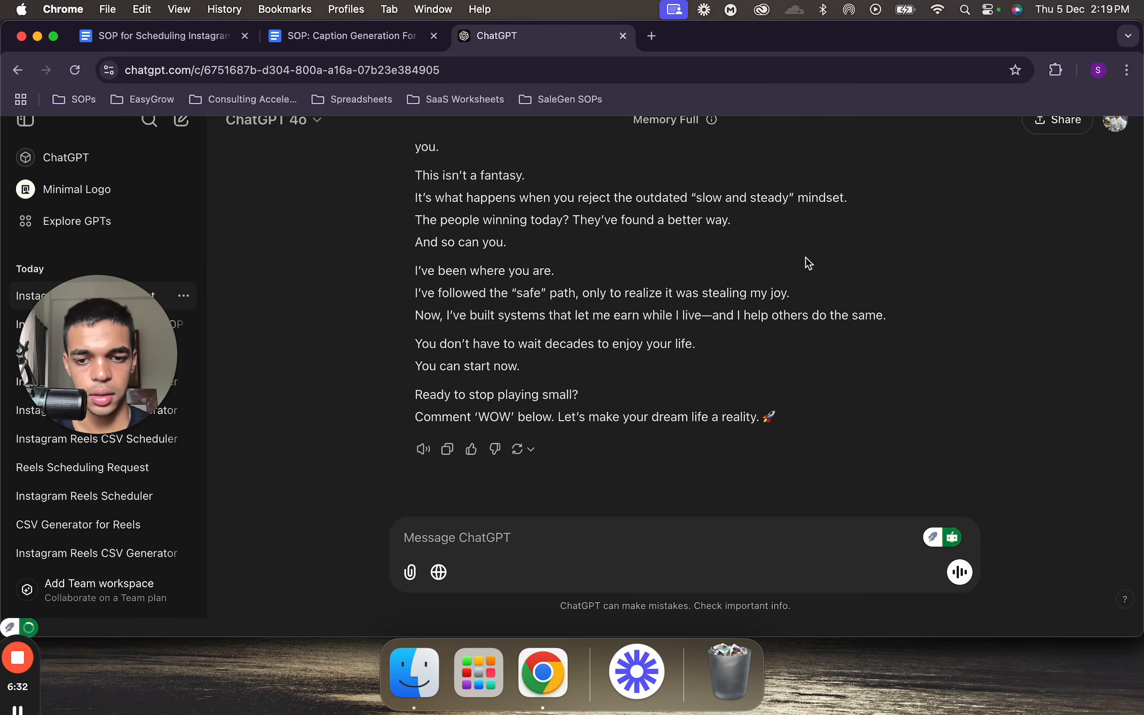
type("reel 2")
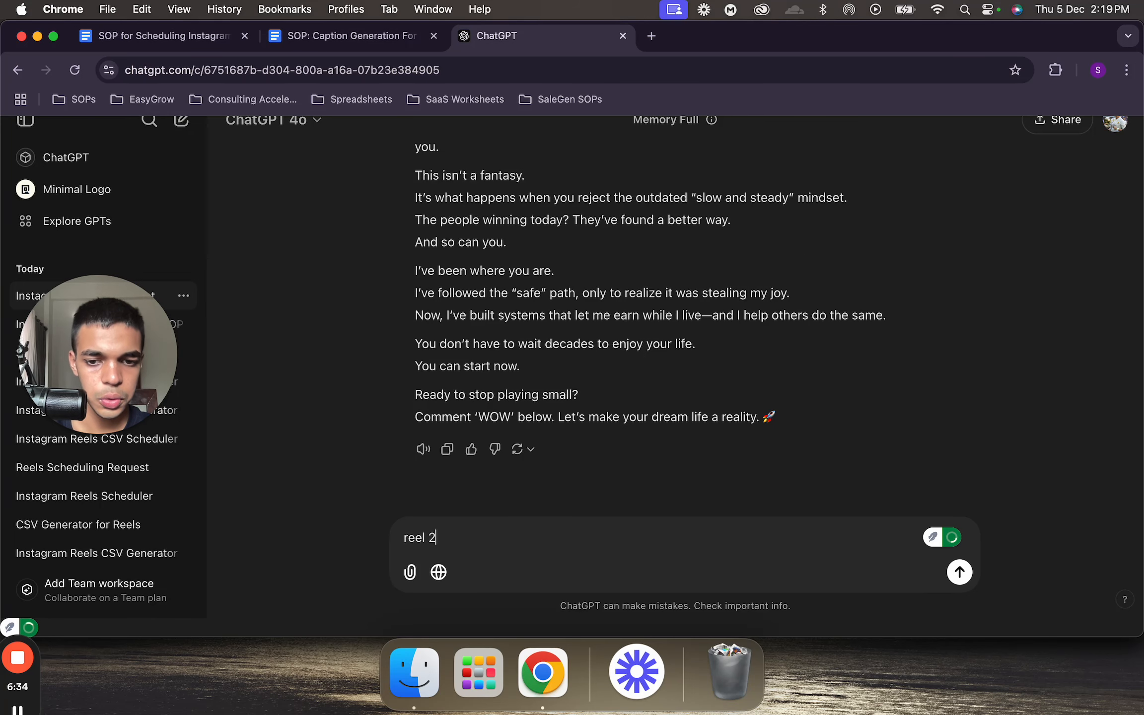
type(":")
key("shift+Return")
key("shift+Return")
type("b")
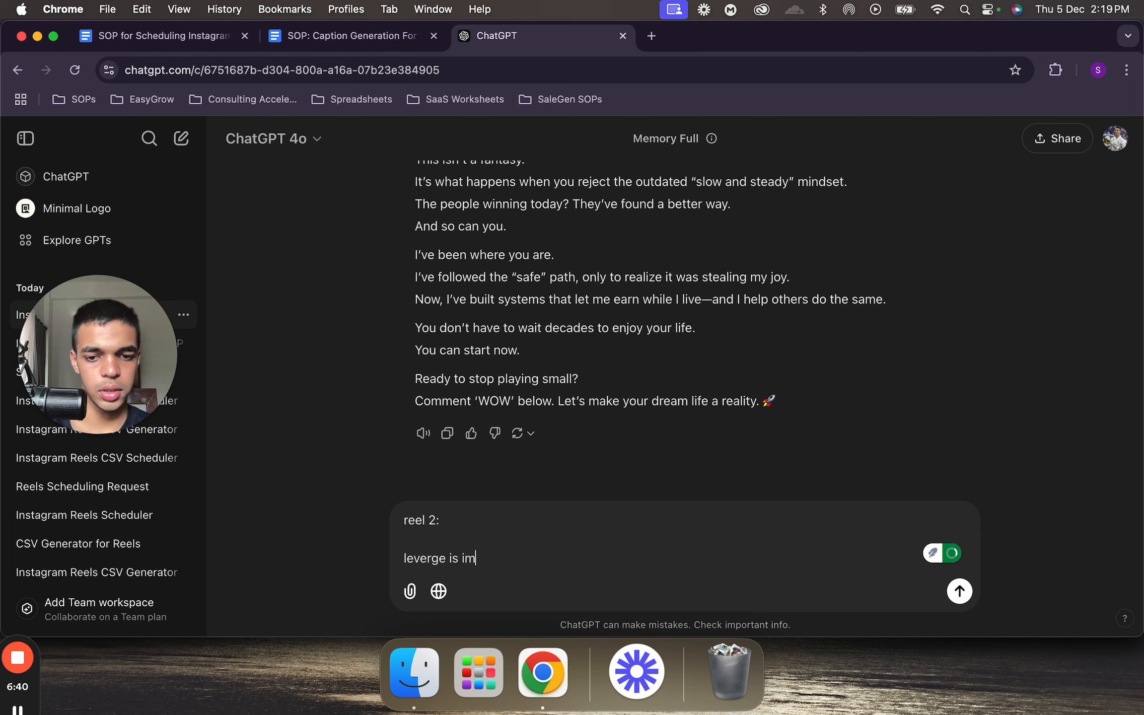
type("tant because everyone from the broke guy to the billionaire has 24 hours")
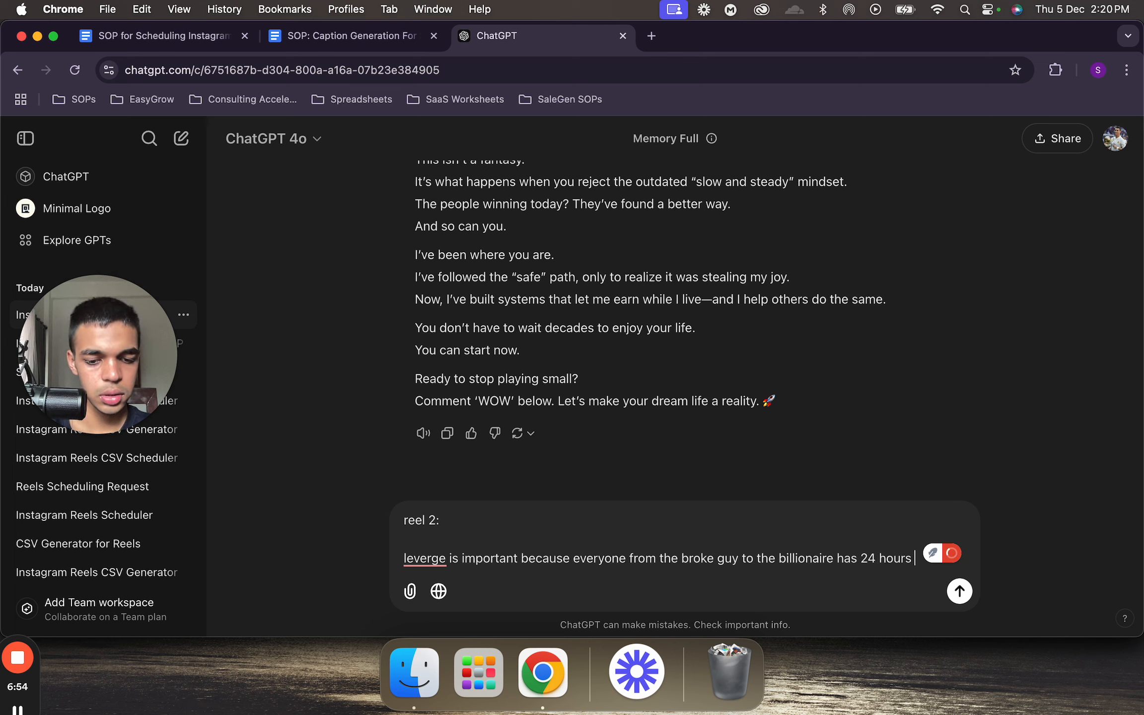
- Continue the message with "so the question is getting more for what you put in.", add "cta is free" as a separate paragraph and send it
key("BackSpace")
key("BackSpace")
type("so the question is getting more for what you put in.")
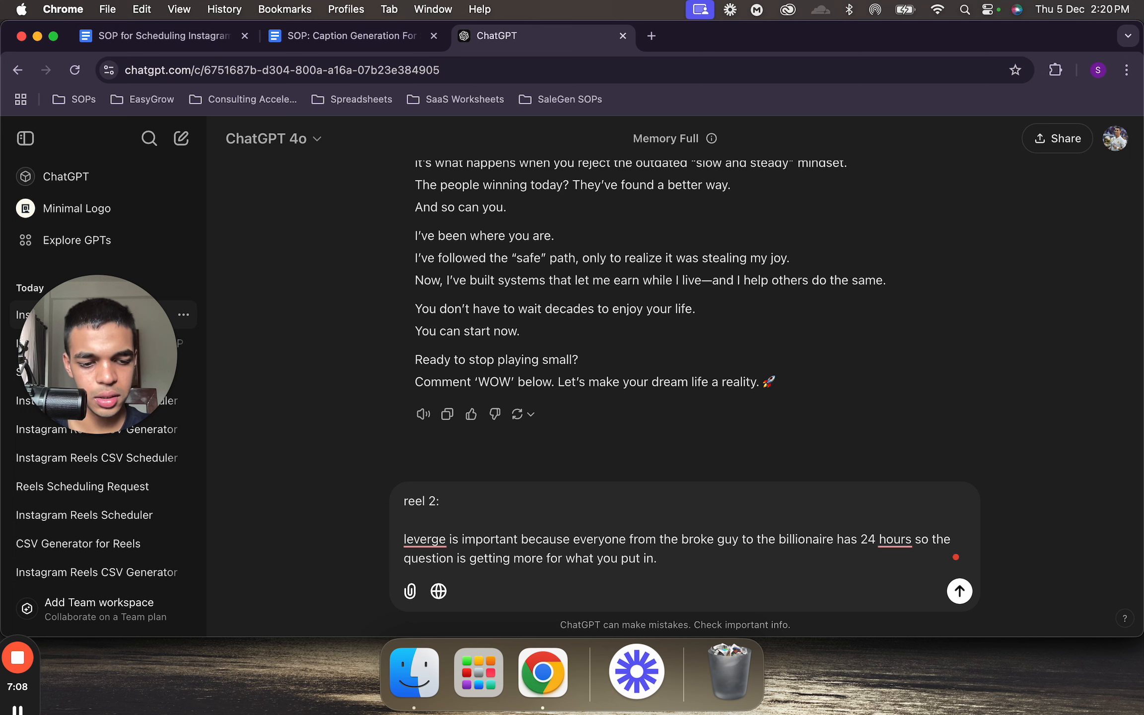
key("shift+Return")
key("shift+Return")
type("cta is")
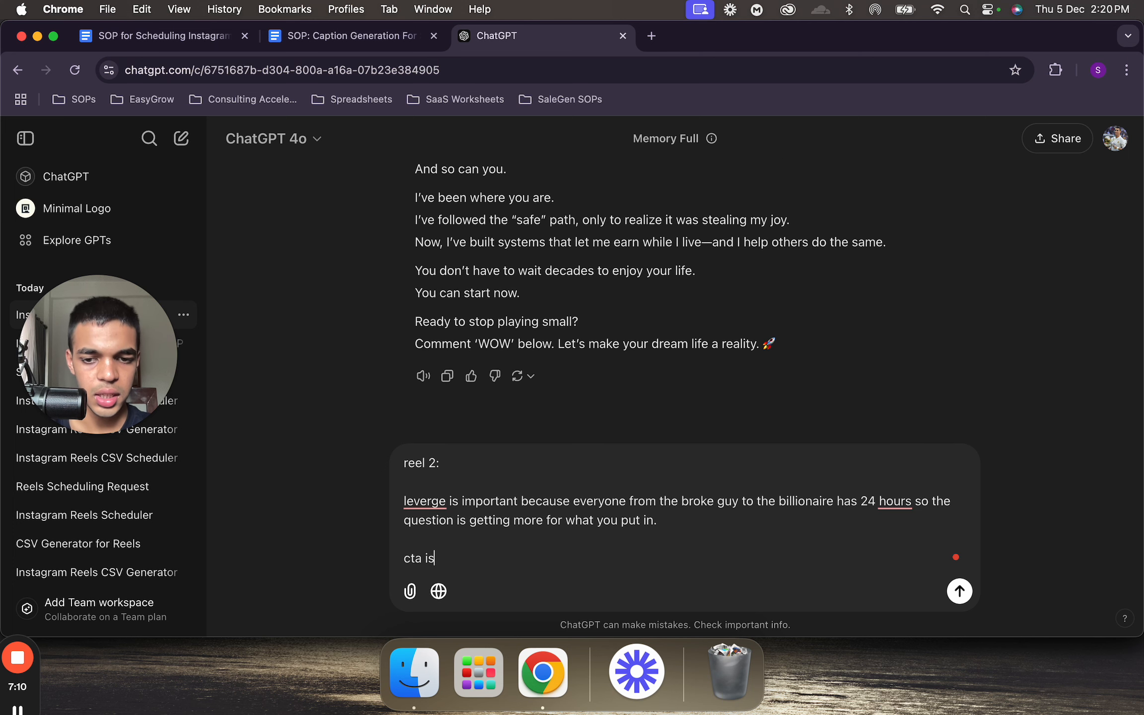
type(" free")
key("Return")
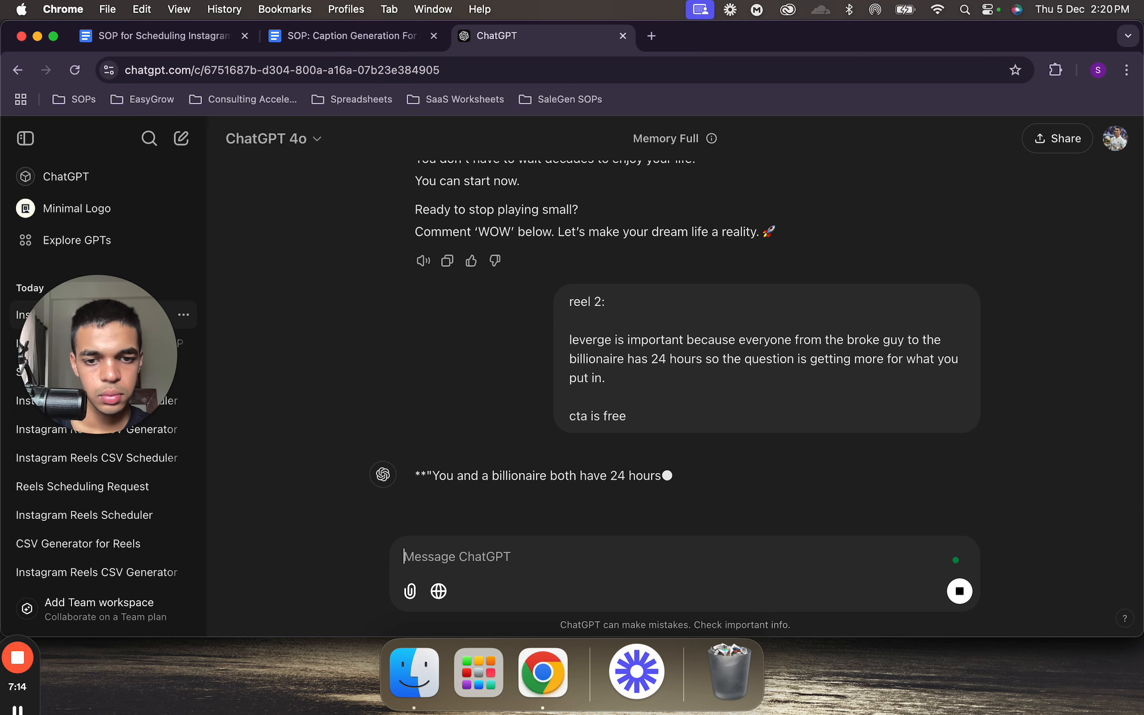
- Close reel 4's video, get the link of reel 5 from SaleGen's IG Reels folder and open it in a new incognito tab
key("ctrl+Up")
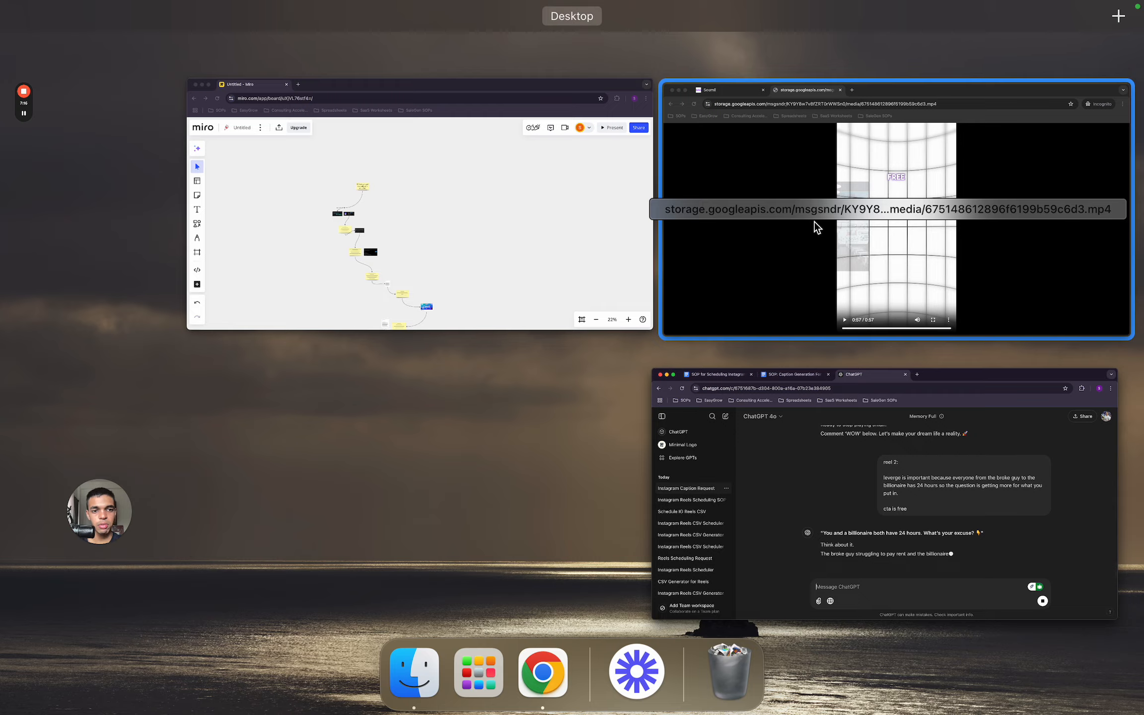
left_click(814, 222)
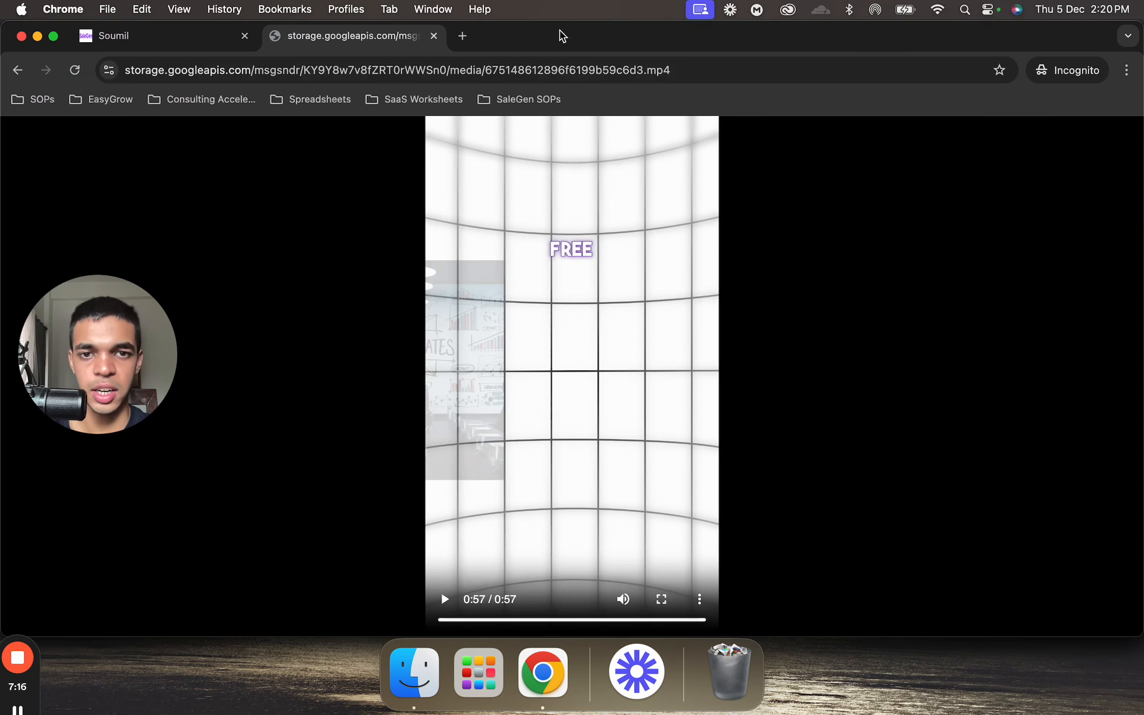
left_click(432, 36)
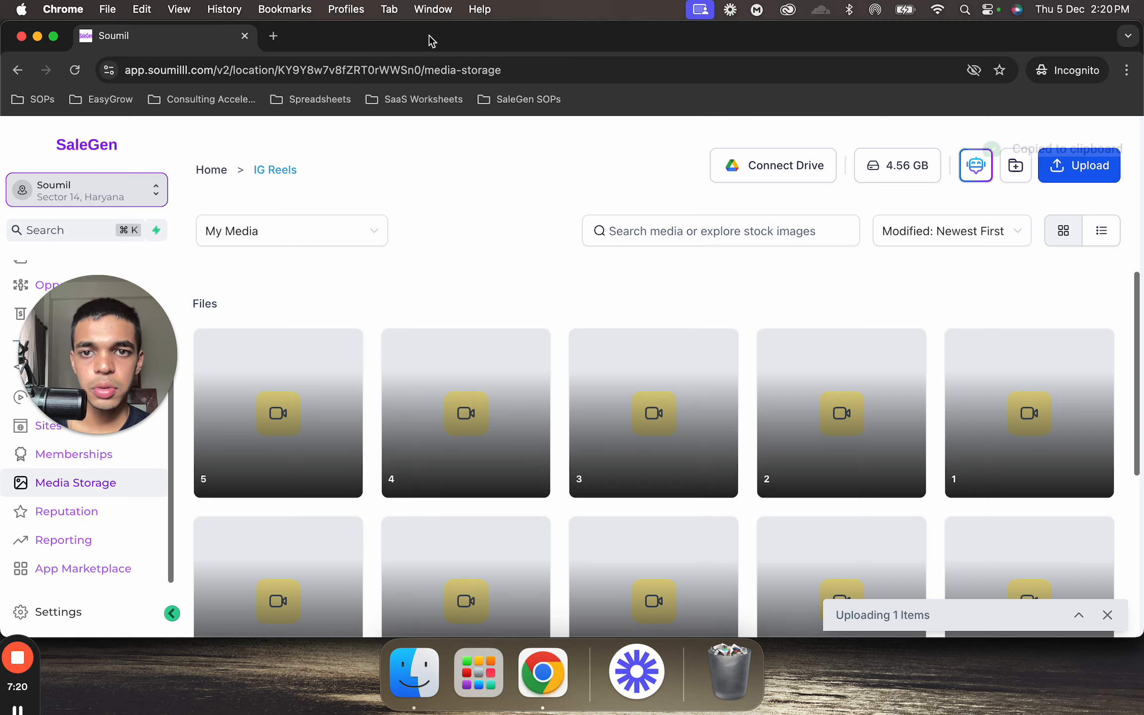
left_click(345, 346)
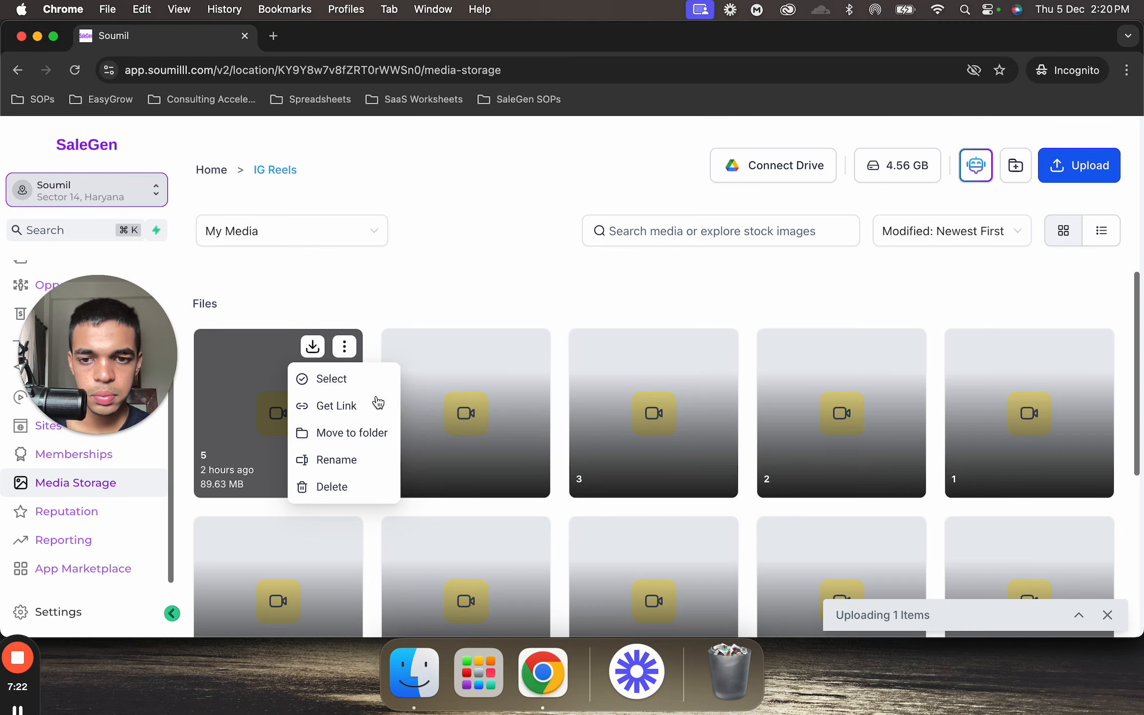
left_click(378, 403)
left_click(273, 37)
key("super+v")
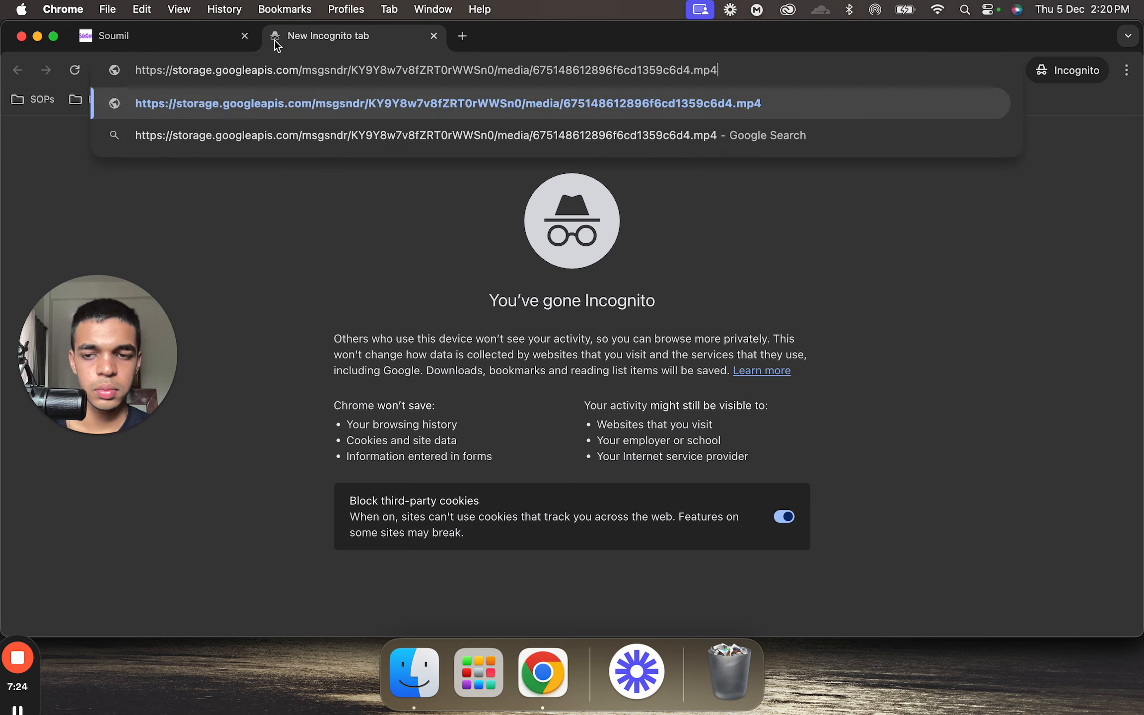
key("Return")
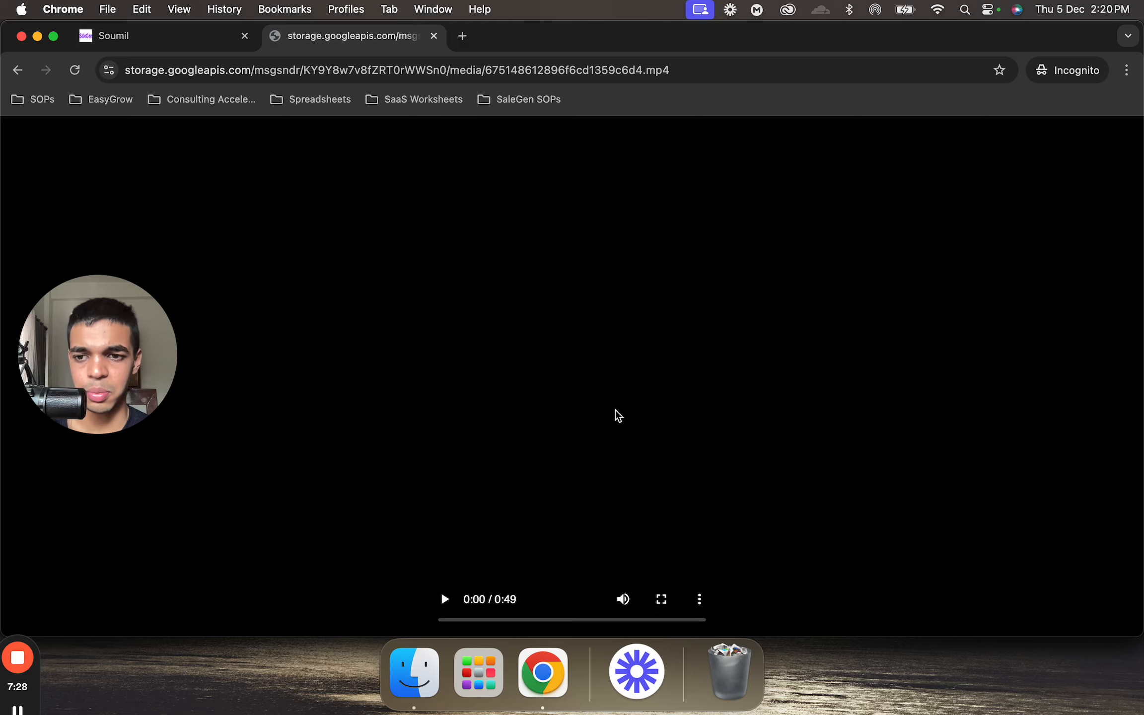
- Return to the ChatGPT conversation and read reel 2's generated caption through to its closing call to action
key("ctrl+Up")
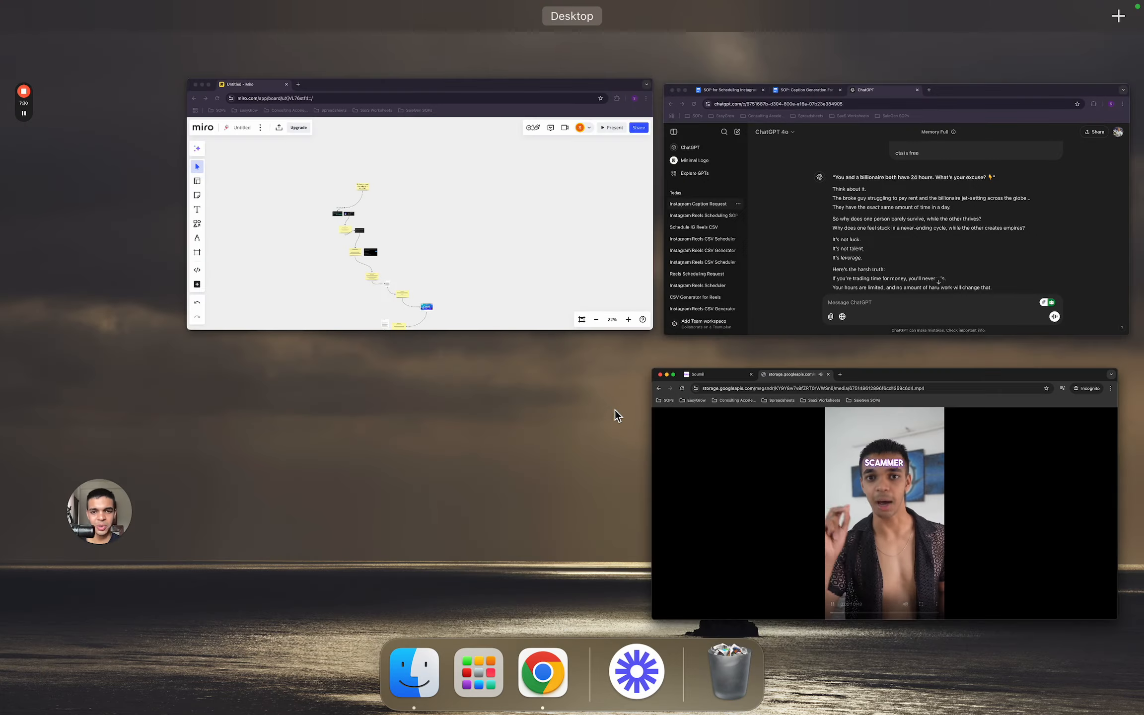
left_click(790, 300)
scroll(708, 387, "down", 1)
scroll(708, 387, "down", 10)
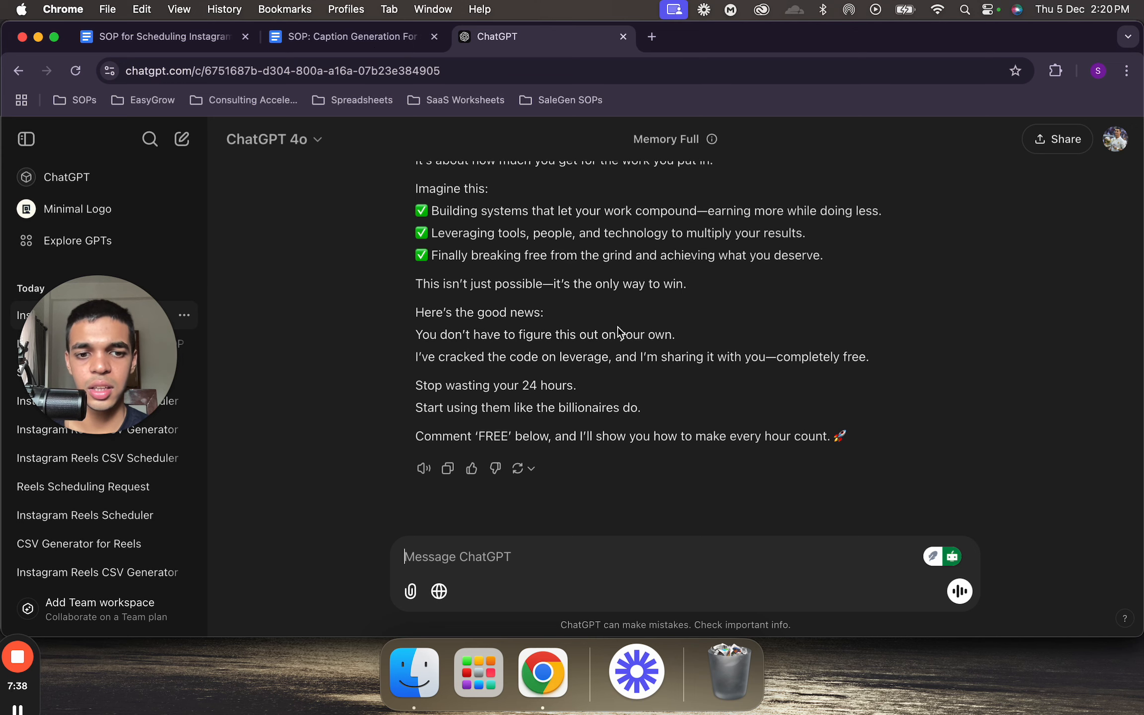
- Switch back to reel 5's video, restart it from the beginning, increase its playback speed and watch it
key("ctrl+Up")
left_click(840, 301)
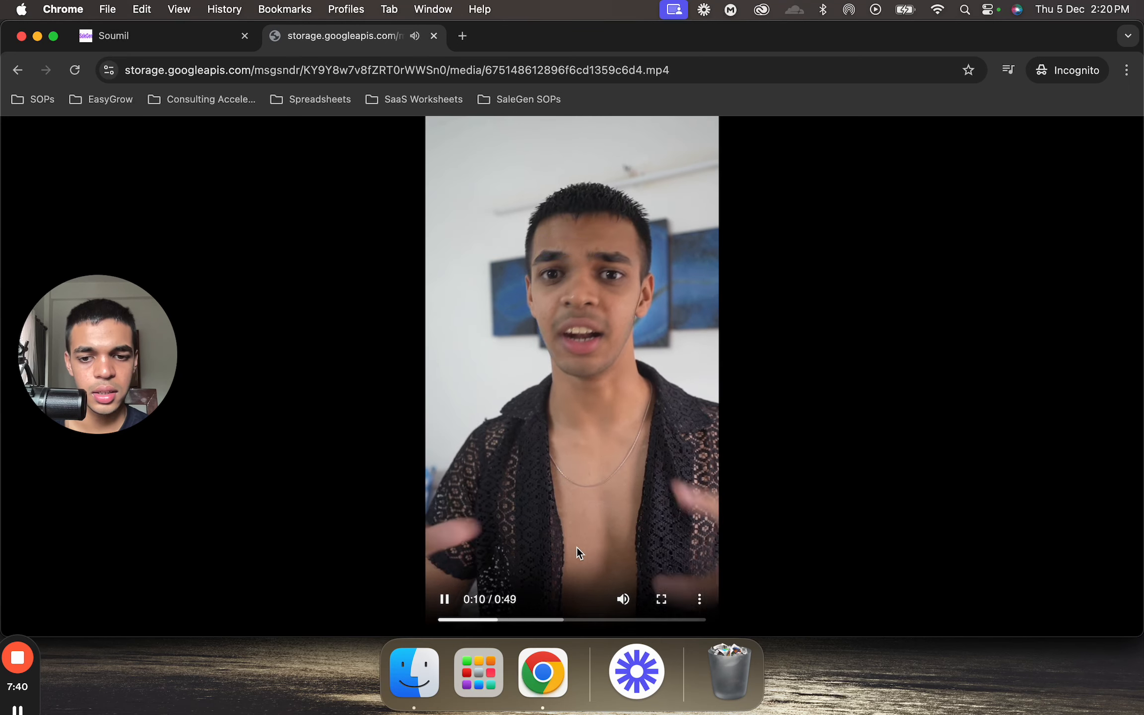
left_click(444, 600)
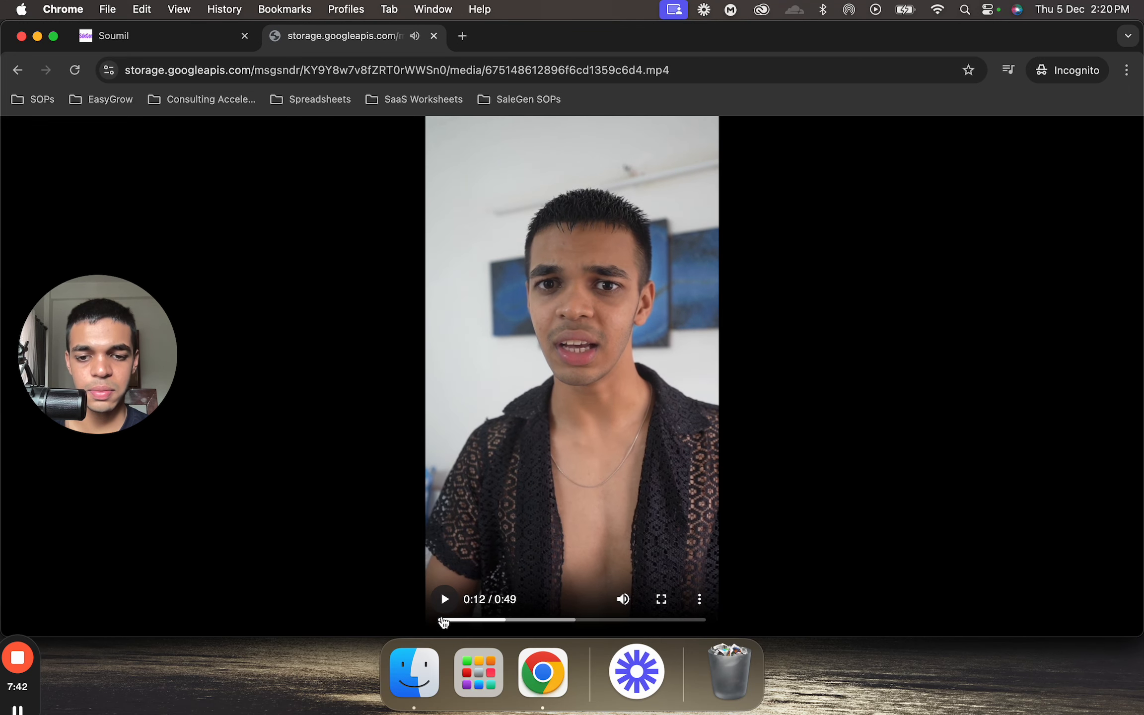
left_click(443, 620)
left_click(444, 599)
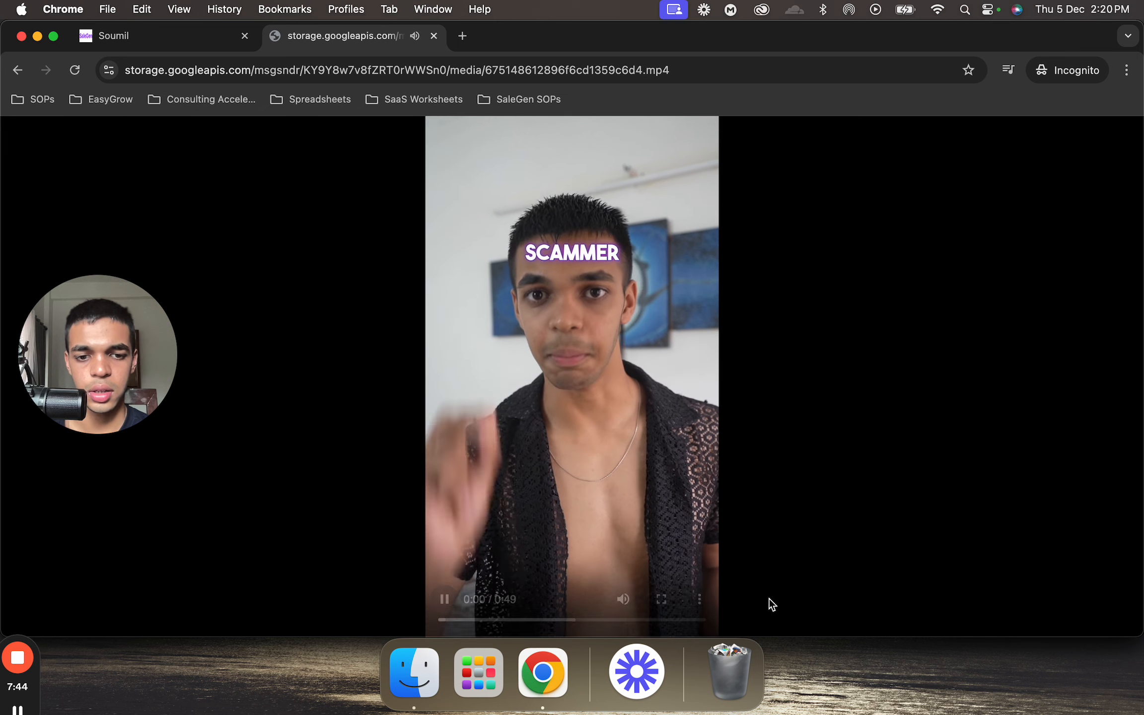
left_click(699, 599)
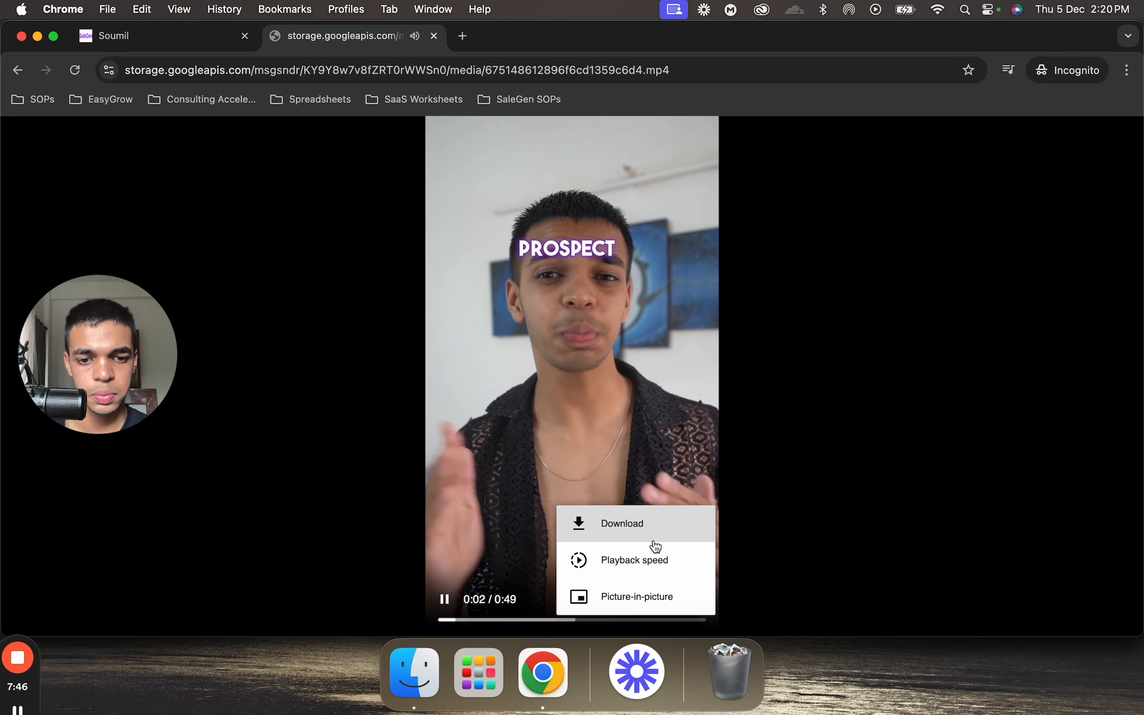
left_click(655, 559)
left_click(628, 592)
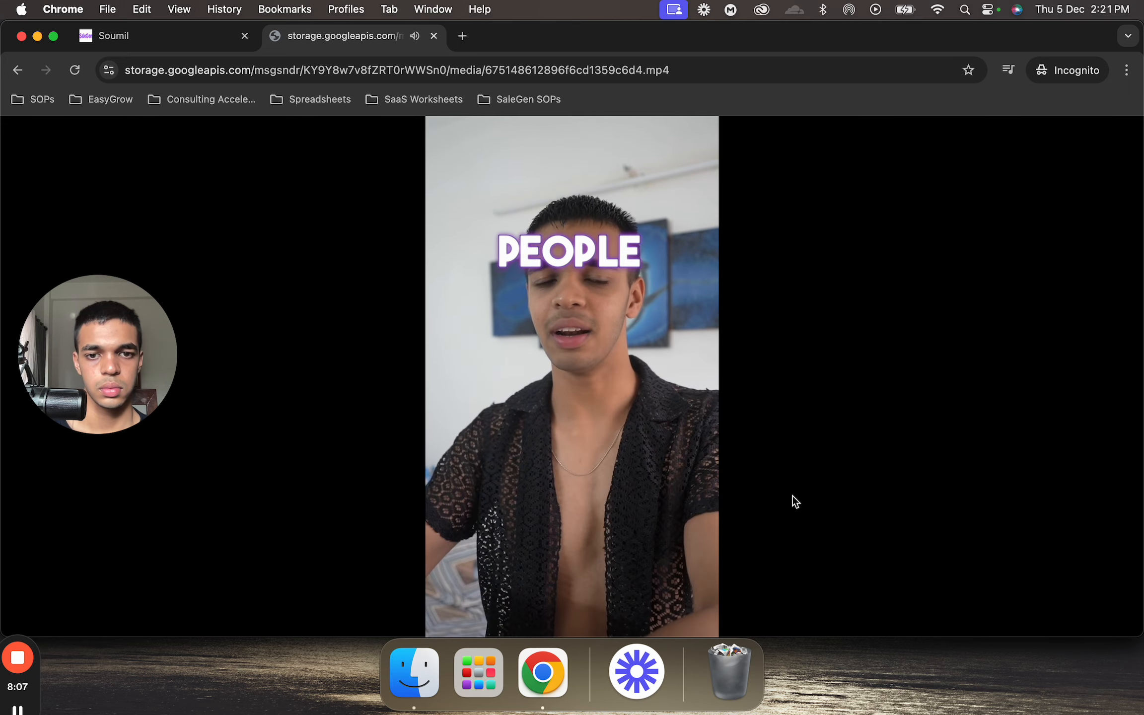
- Close reel 5's video tab in the incognito window
key("ctrl+Up")
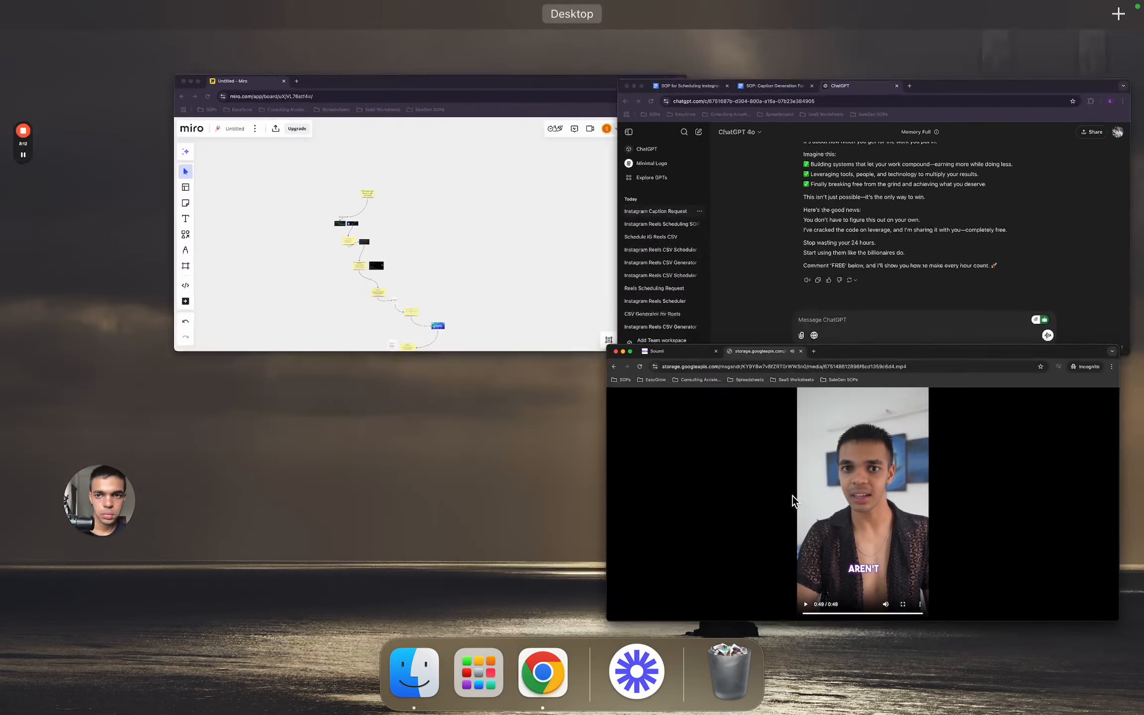
left_click(743, 248)
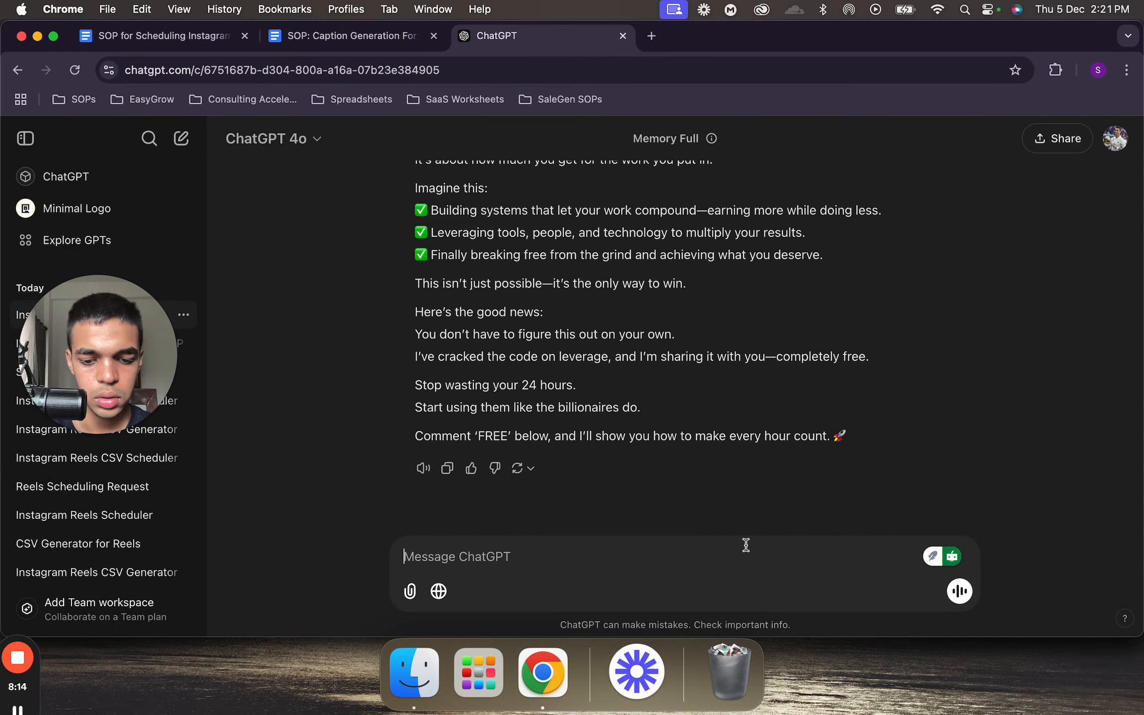
key("ctrl+Up")
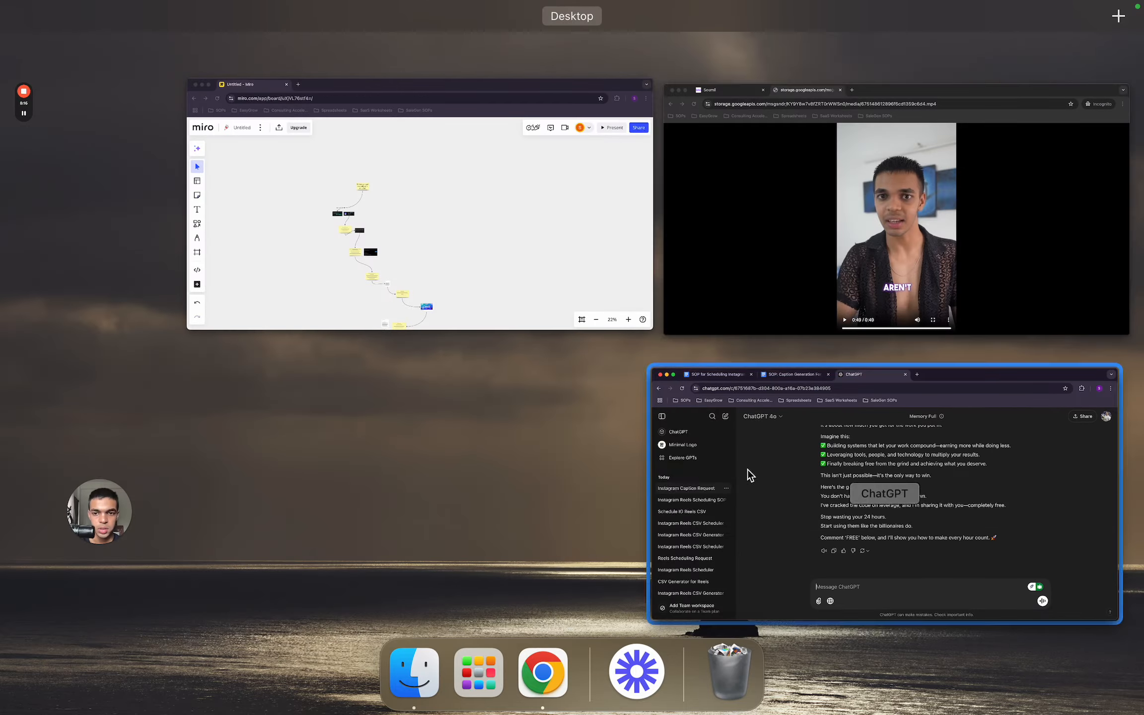
left_click(688, 270)
key("super+w")
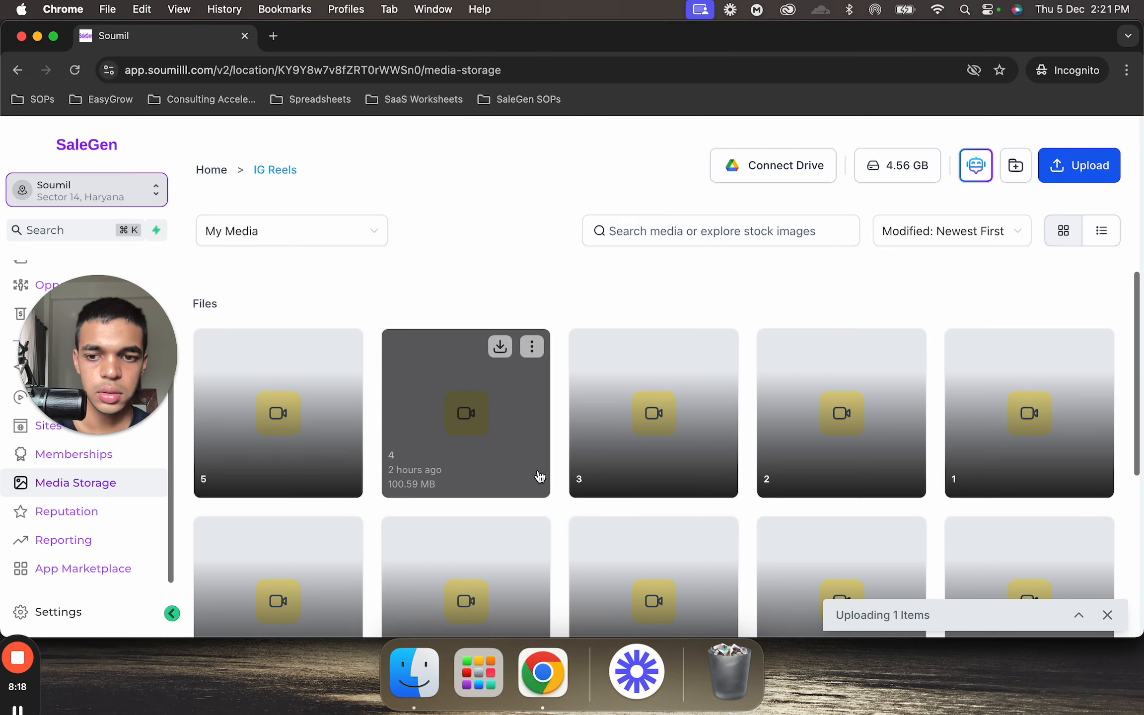
- In ChatGPT, start a "reel 3:" message with "so much abundance in the world." as a separate paragraph
key("ctrl+Up")
left_click(771, 261)
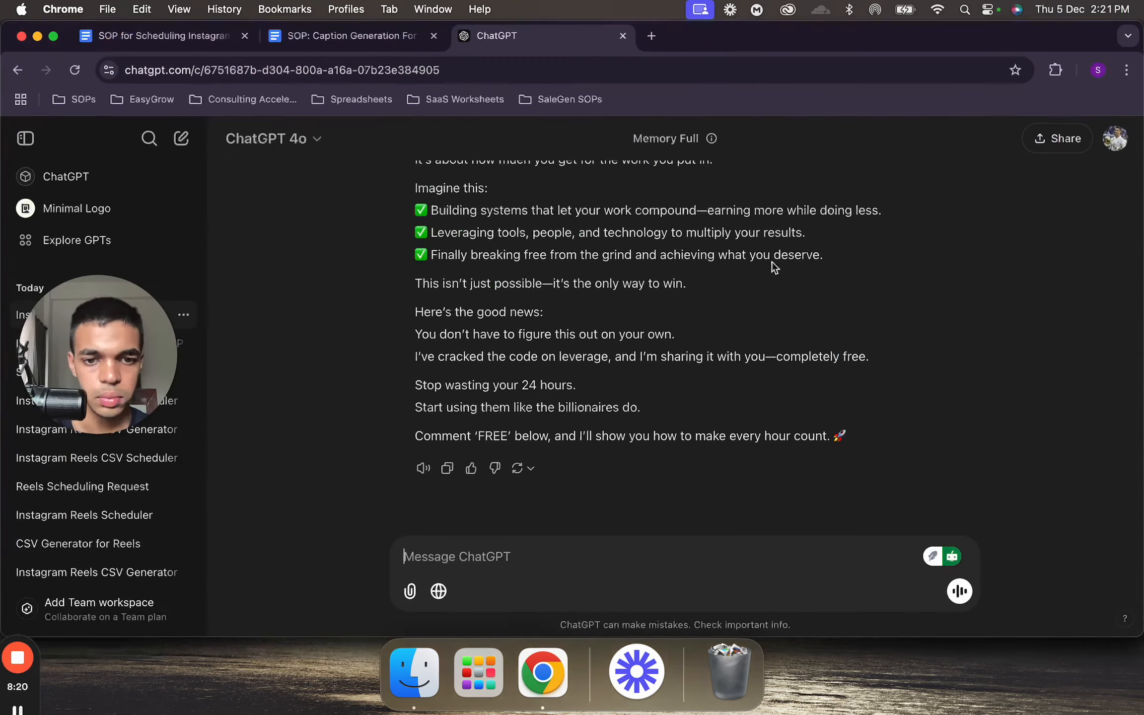
type("people thou")
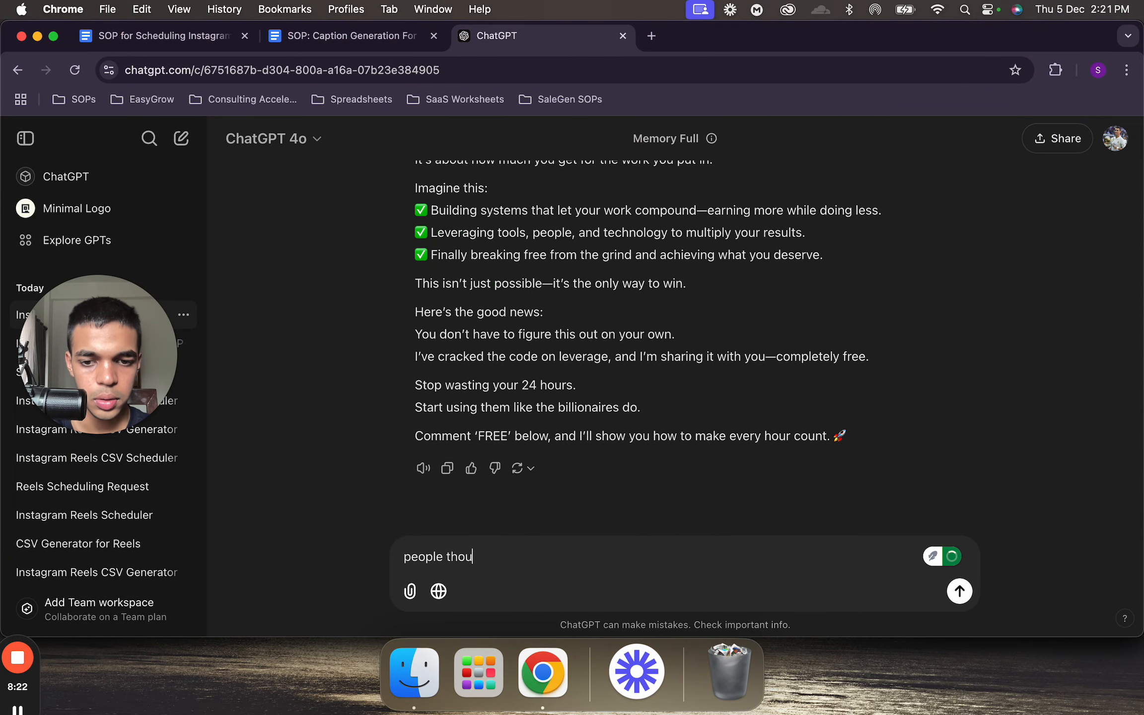
type("gh")
key("super+a")
type("reel 3")
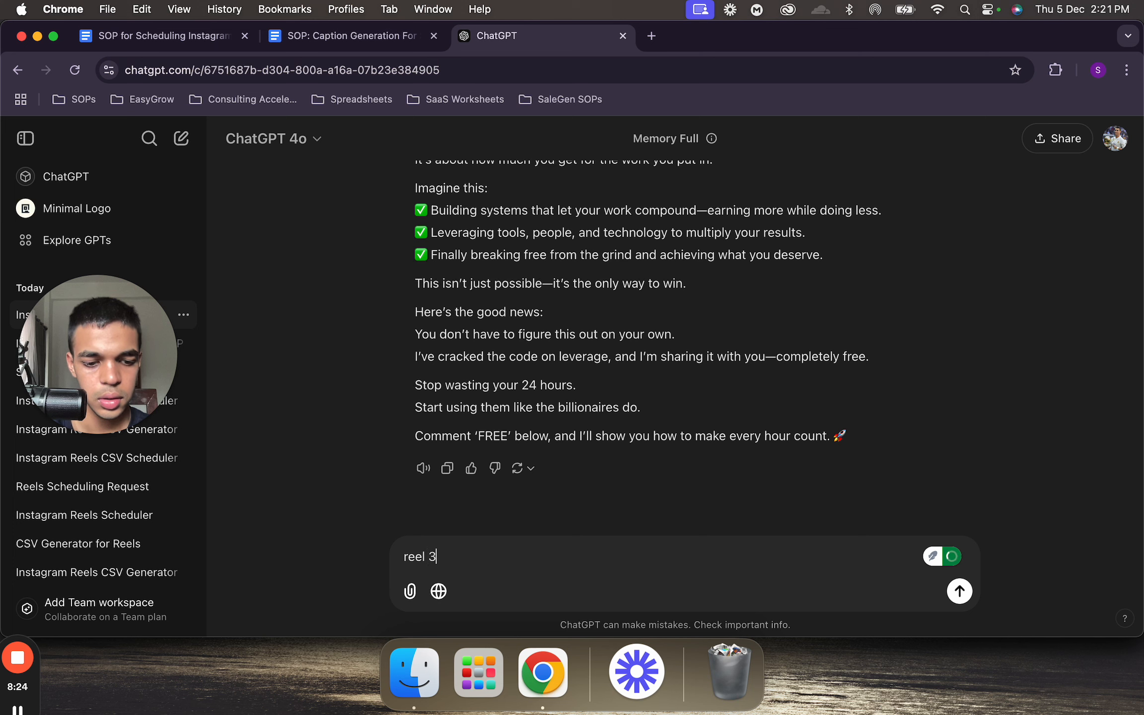
type(":")
key("shift+Return")
key("shift+Return")
type("so m")
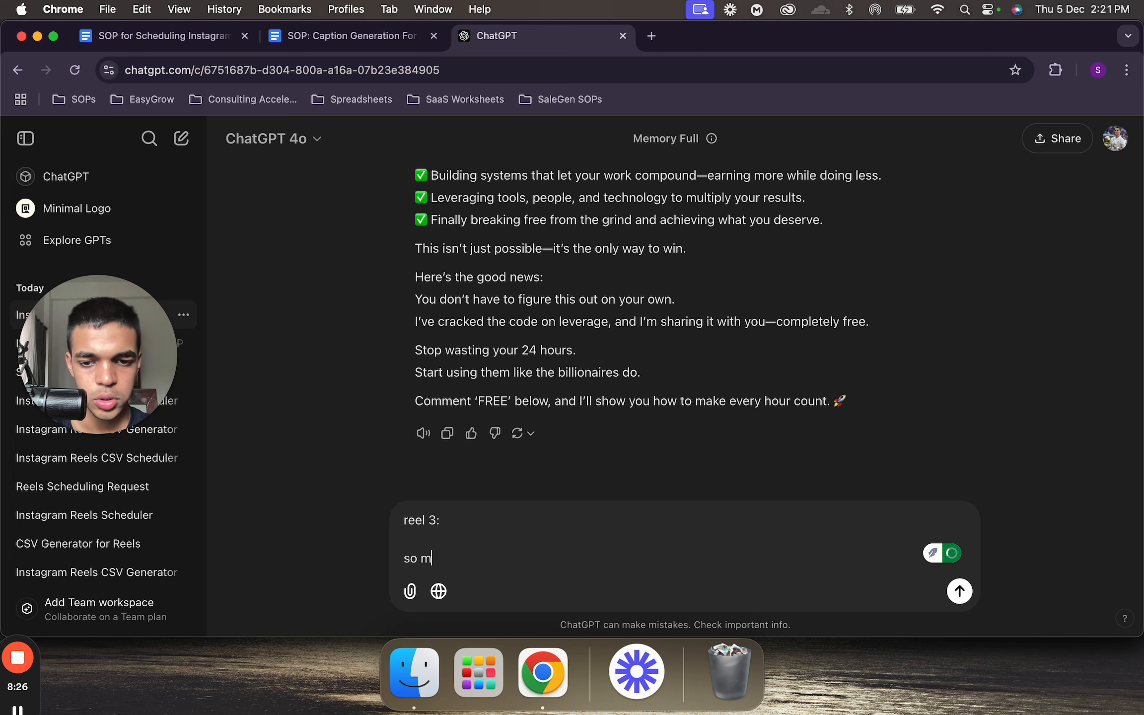
type("uch abundance in the world.")
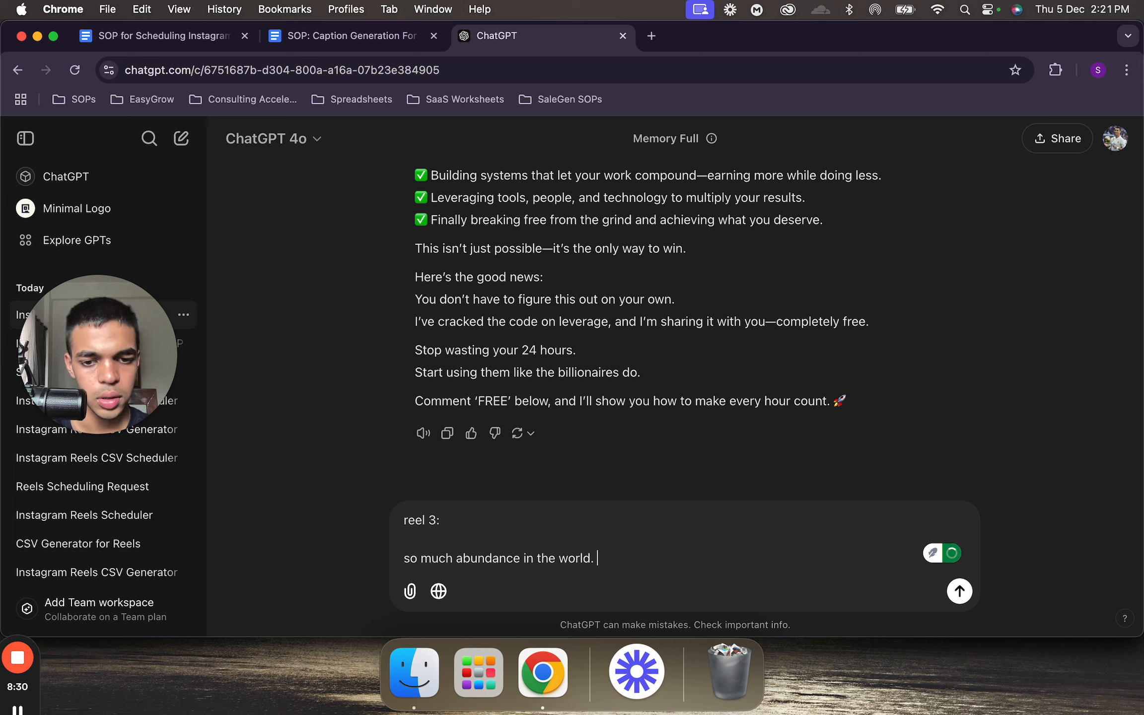
- Continue with "guy called me scammer on sales call cause he couldnt believe i charged so less for what i was offering even"
type(" guy called me s")
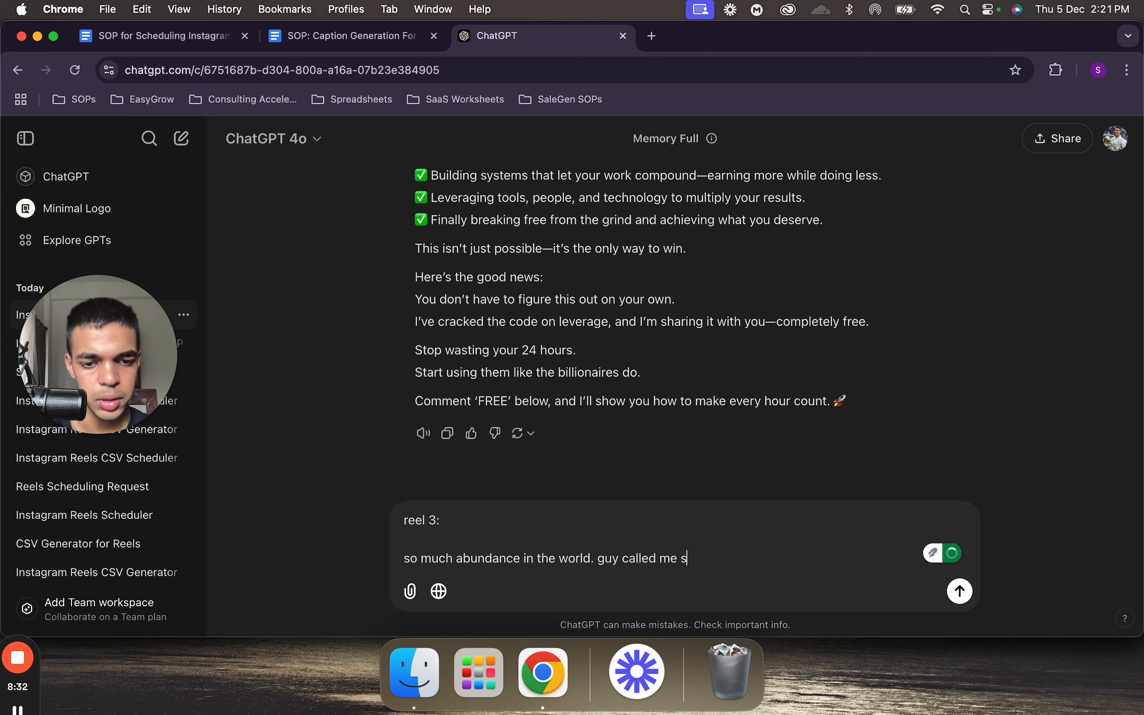
type("cammer on sal")
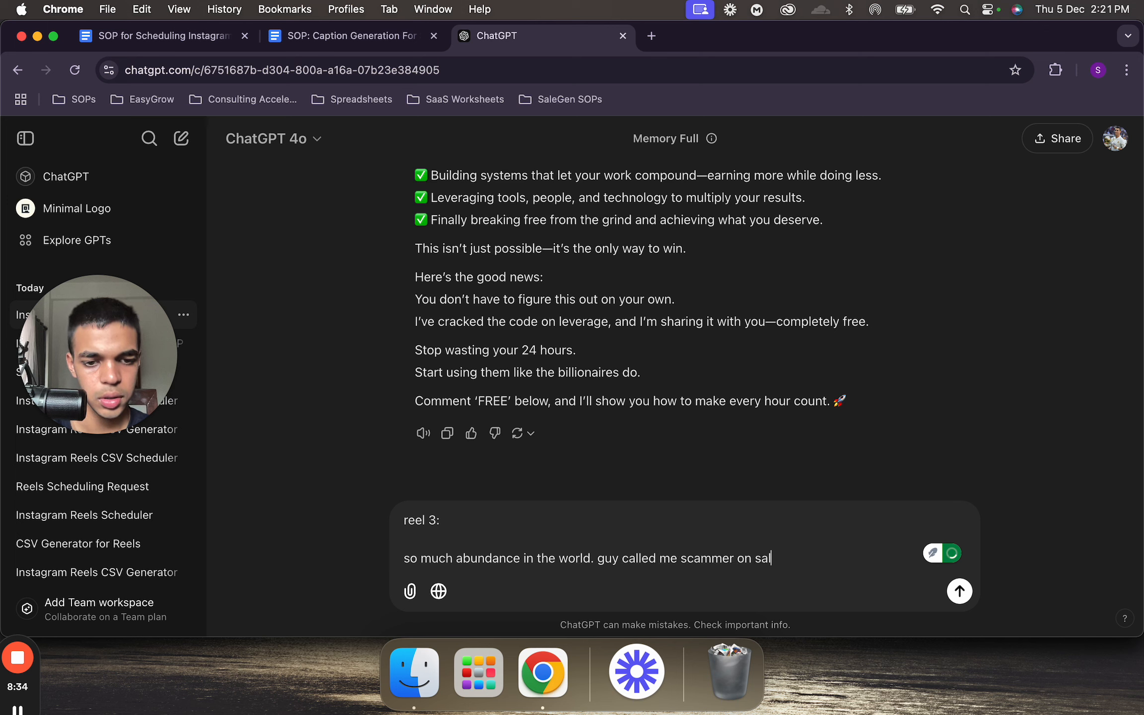
type("es call cause h")
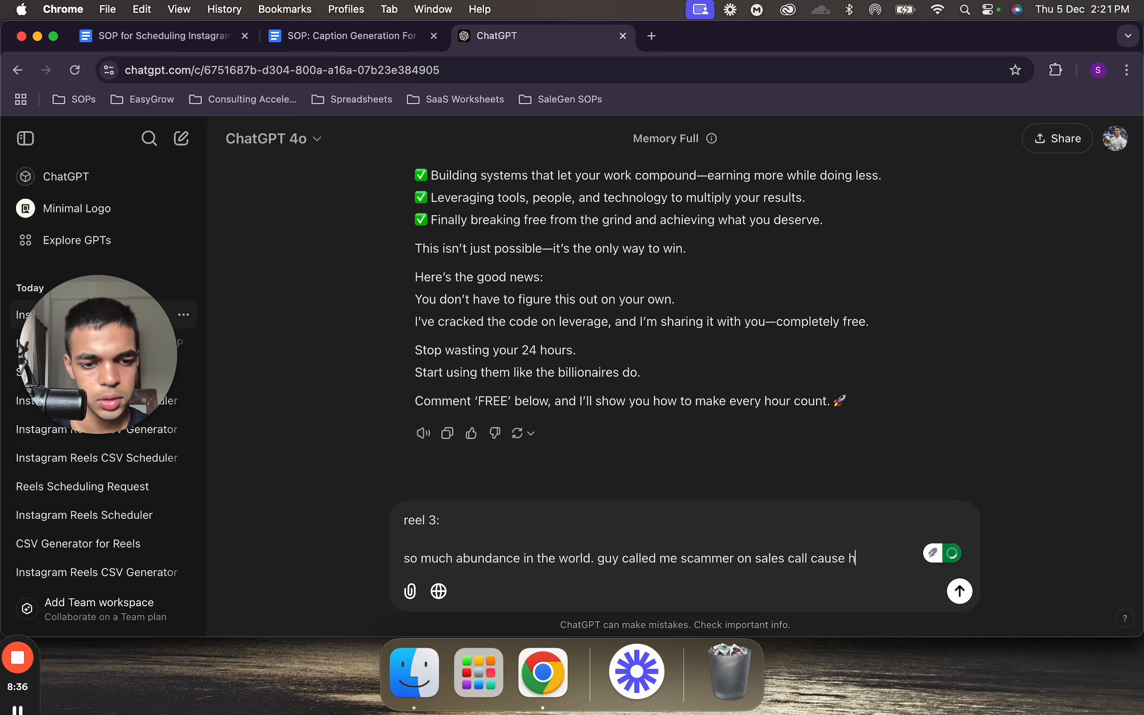
type("e couldnt be")
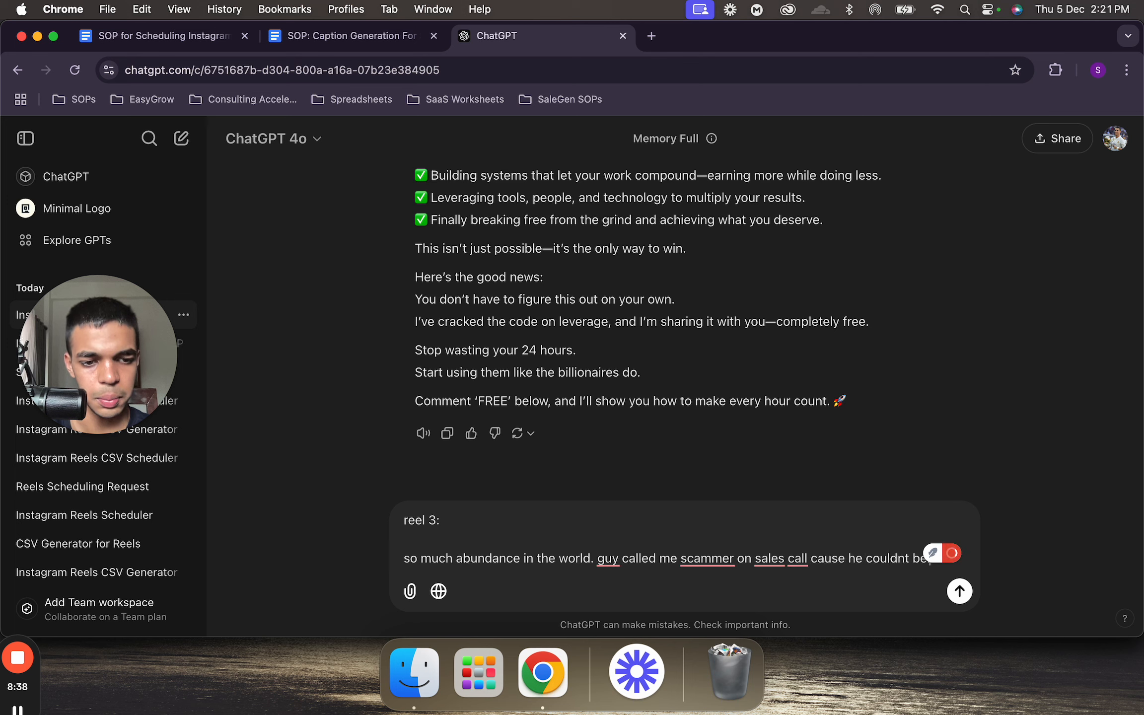
type("lieve i c")
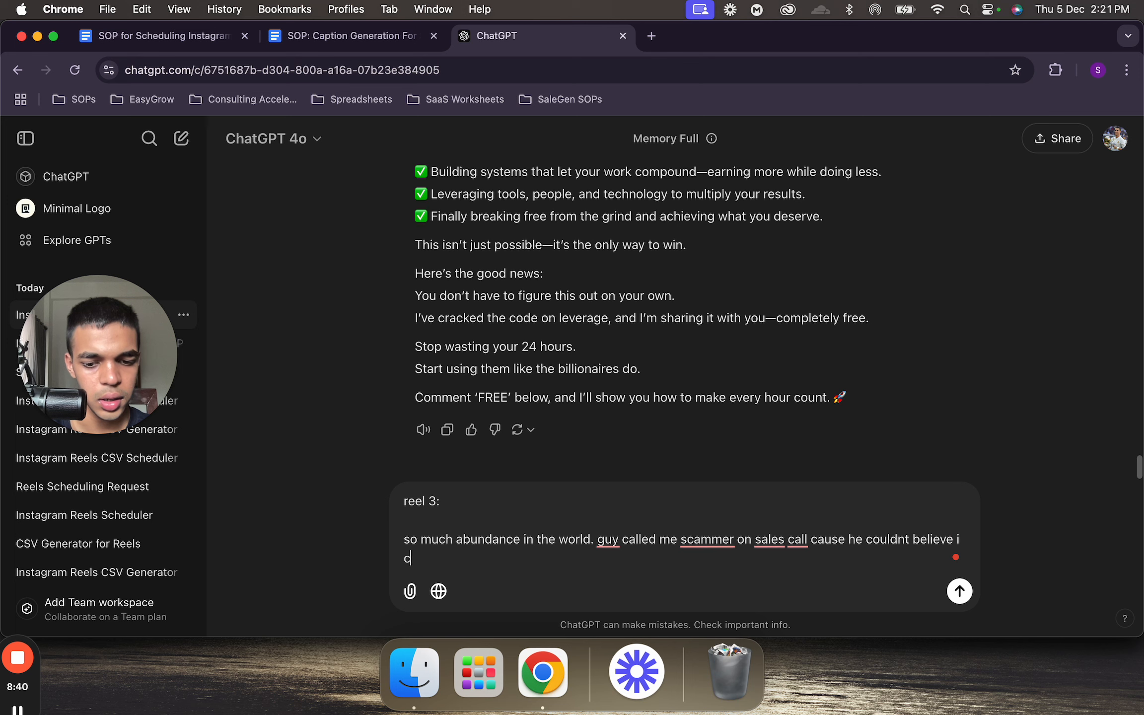
type("harged so less for what i wa")
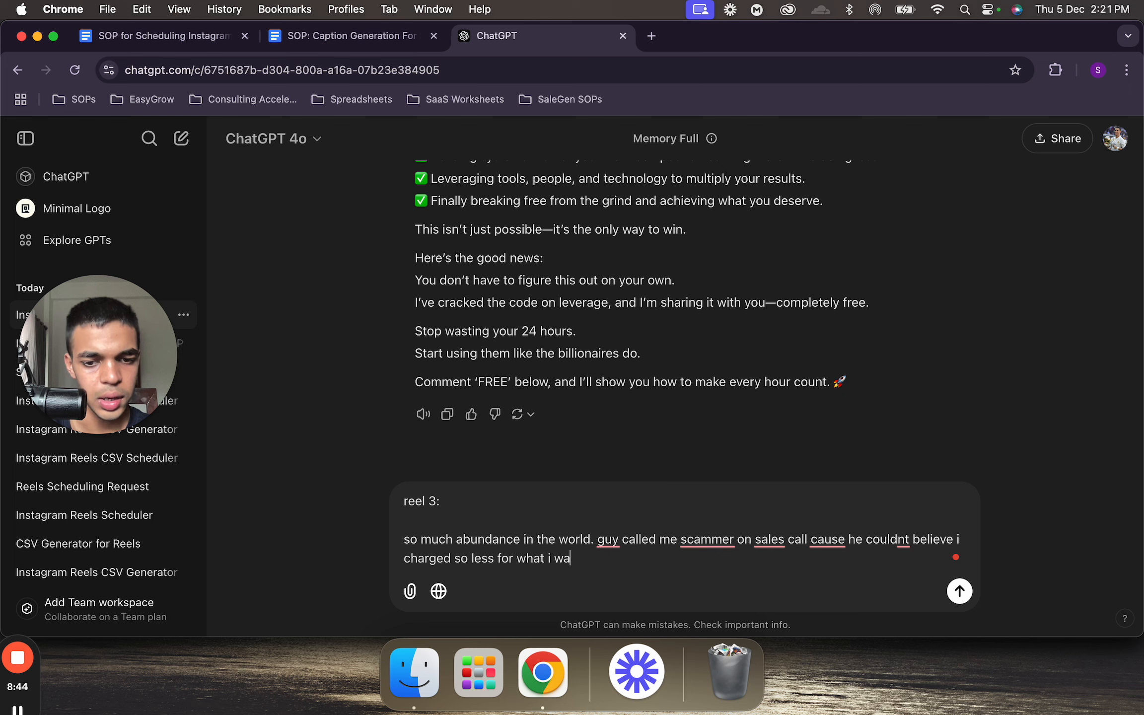
type("s offering even")
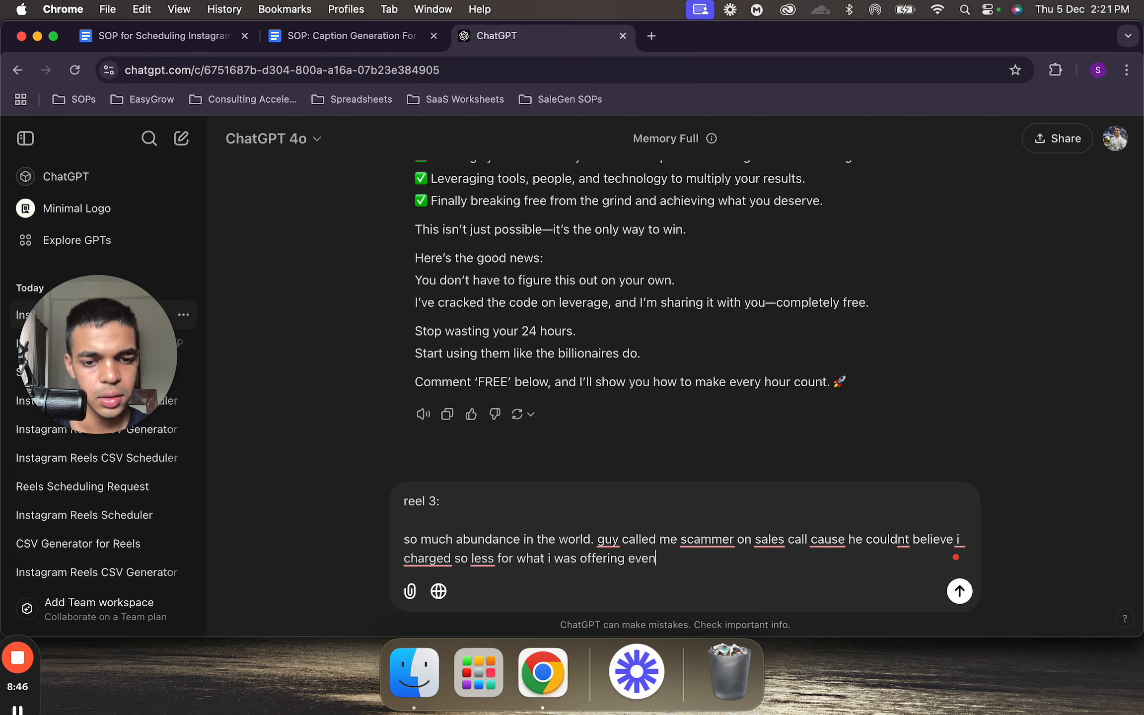
- Complete the sentence with "though it was high ticket for me atleast." and begin a new paragraph after a blank line
type(" though it a")
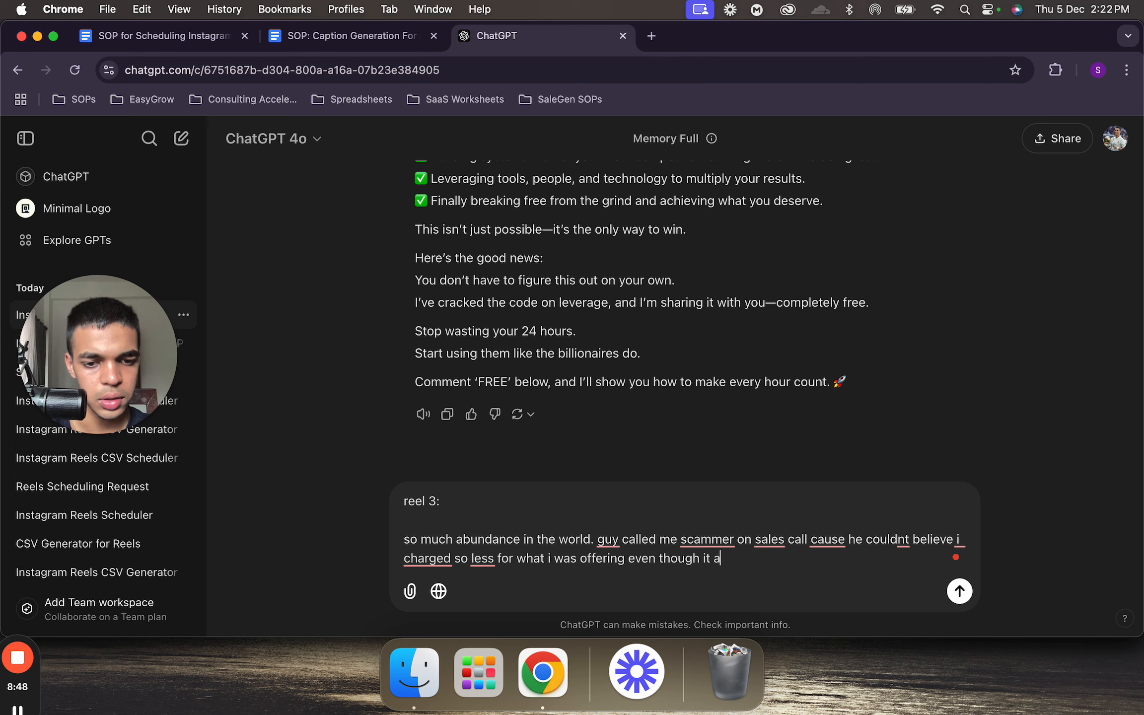
key("BackSpace")
type("was high ti")
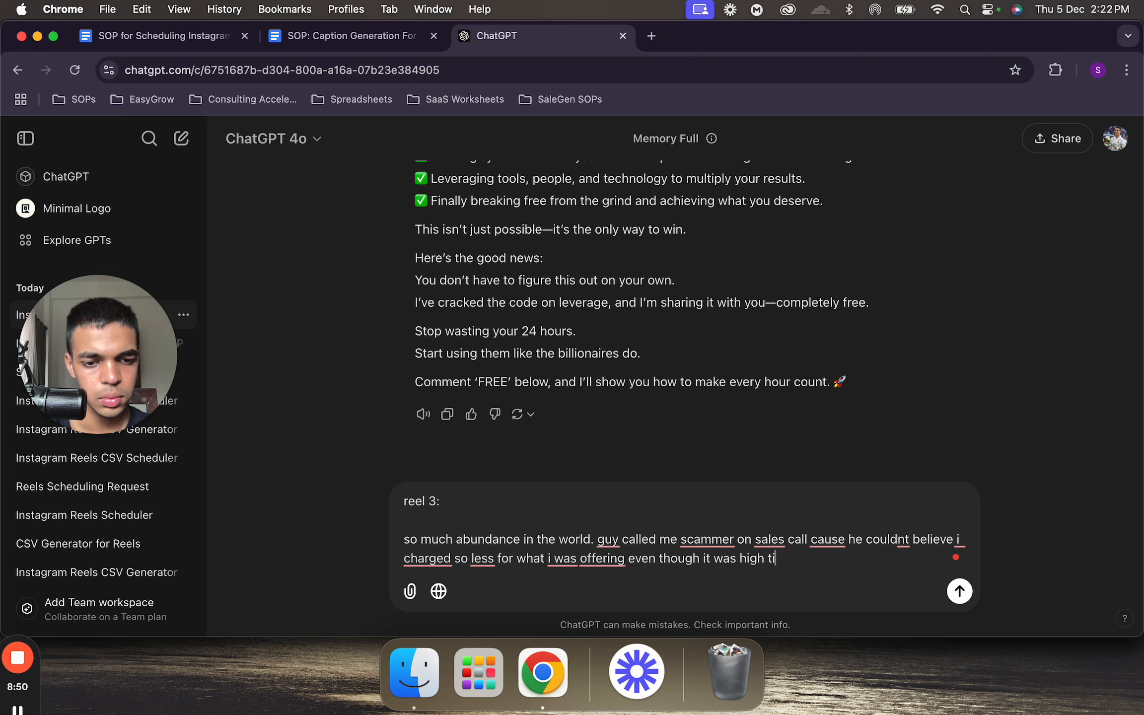
type("cket fk")
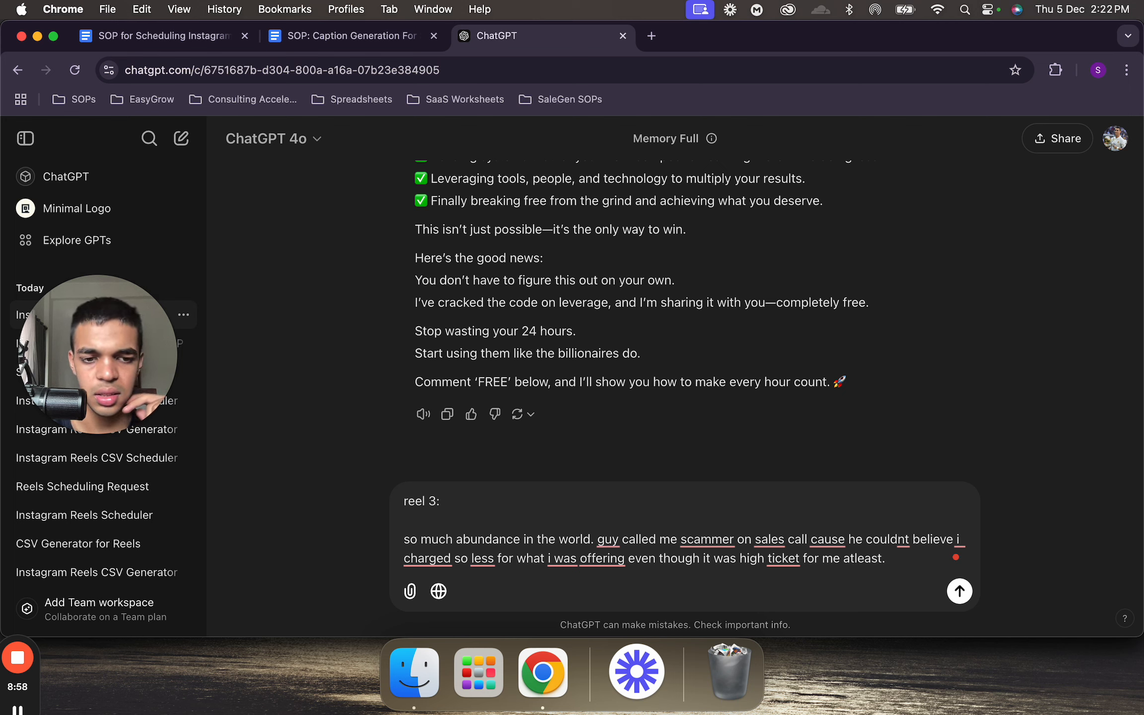
key("shift+Return")
key("shift+Return")
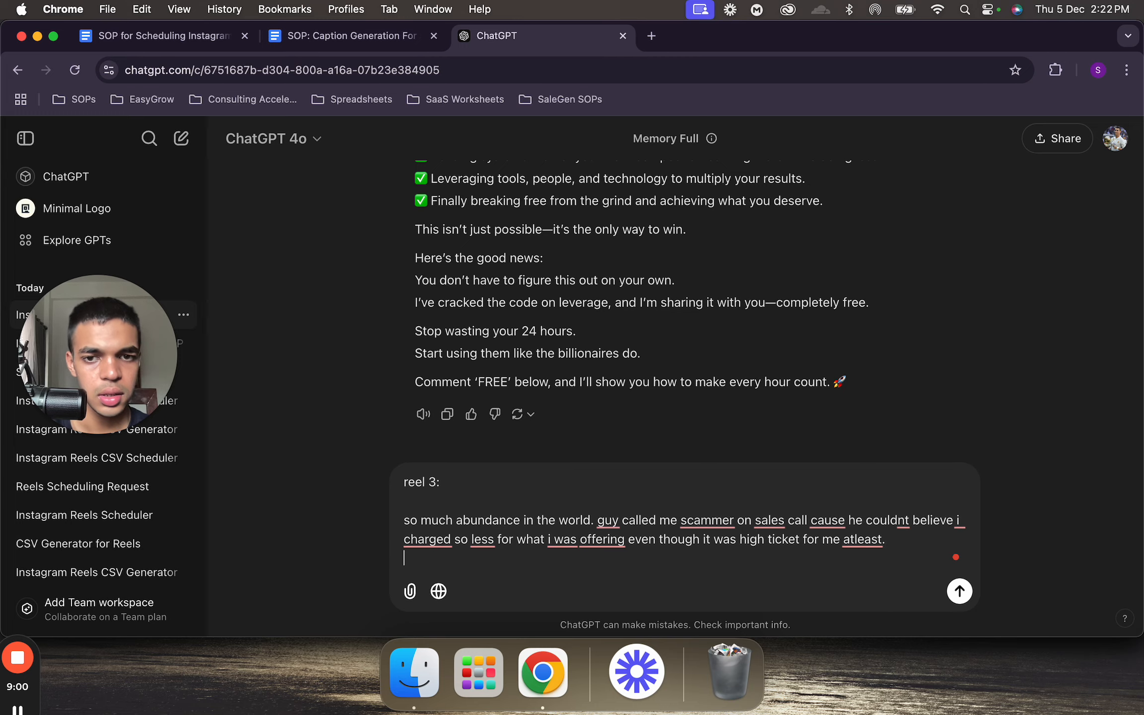
- Copy reel 5's link again from SaleGen's IG Reels folder, open it in an incognito tab and close the spare new tab
key("ctrl+Up")
left_click(842, 221)
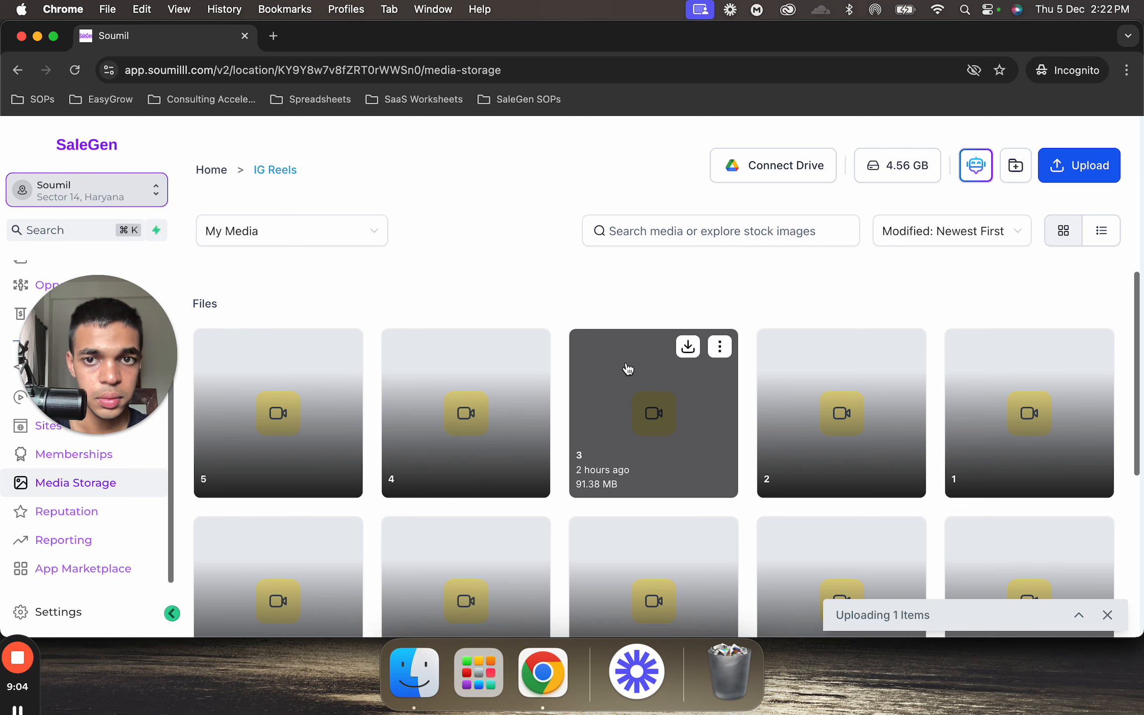
left_click(344, 346)
left_click(343, 405)
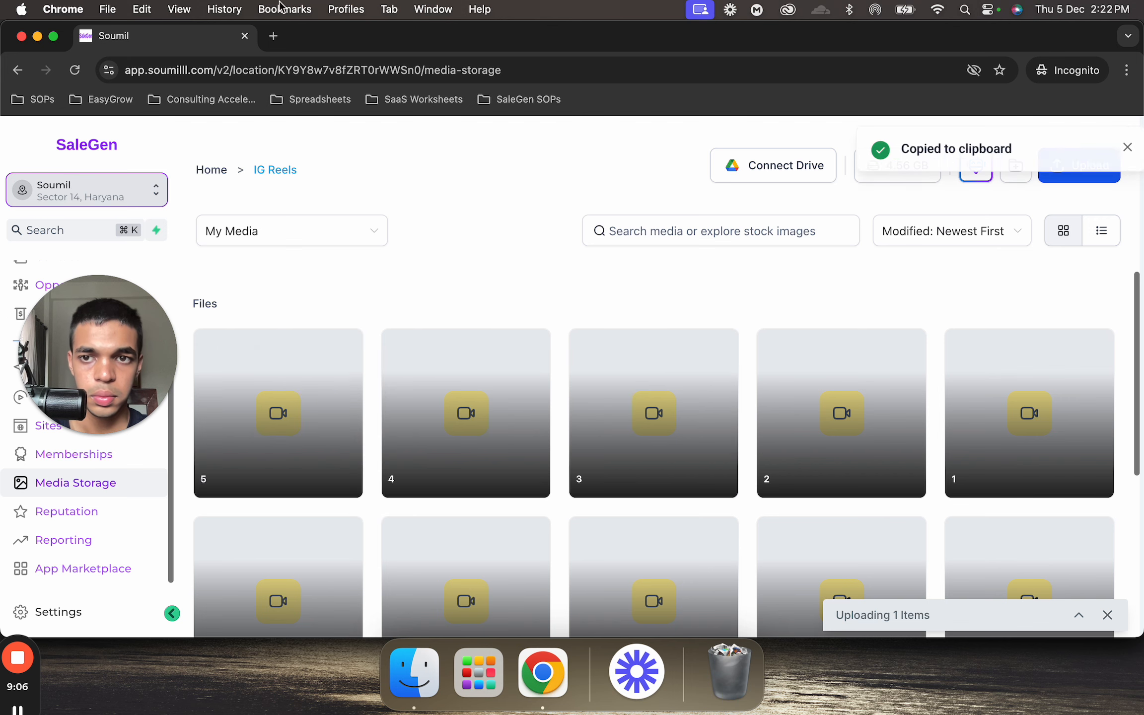
left_click(270, 44)
key("cmd+v")
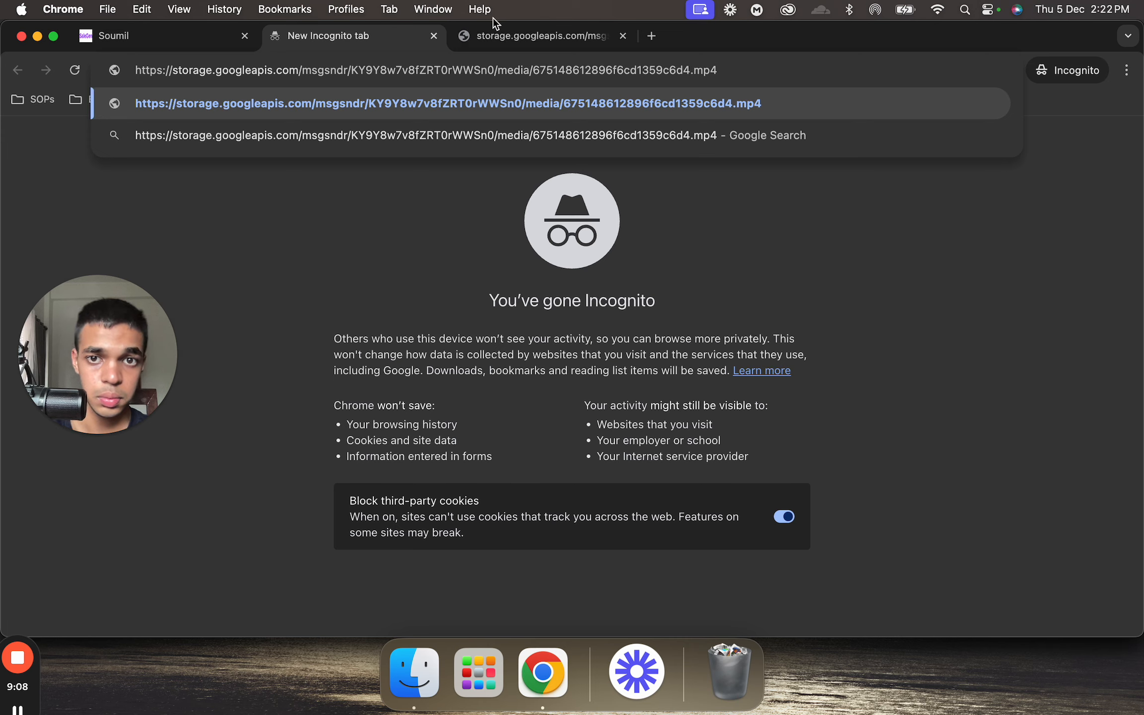
left_click(433, 36)
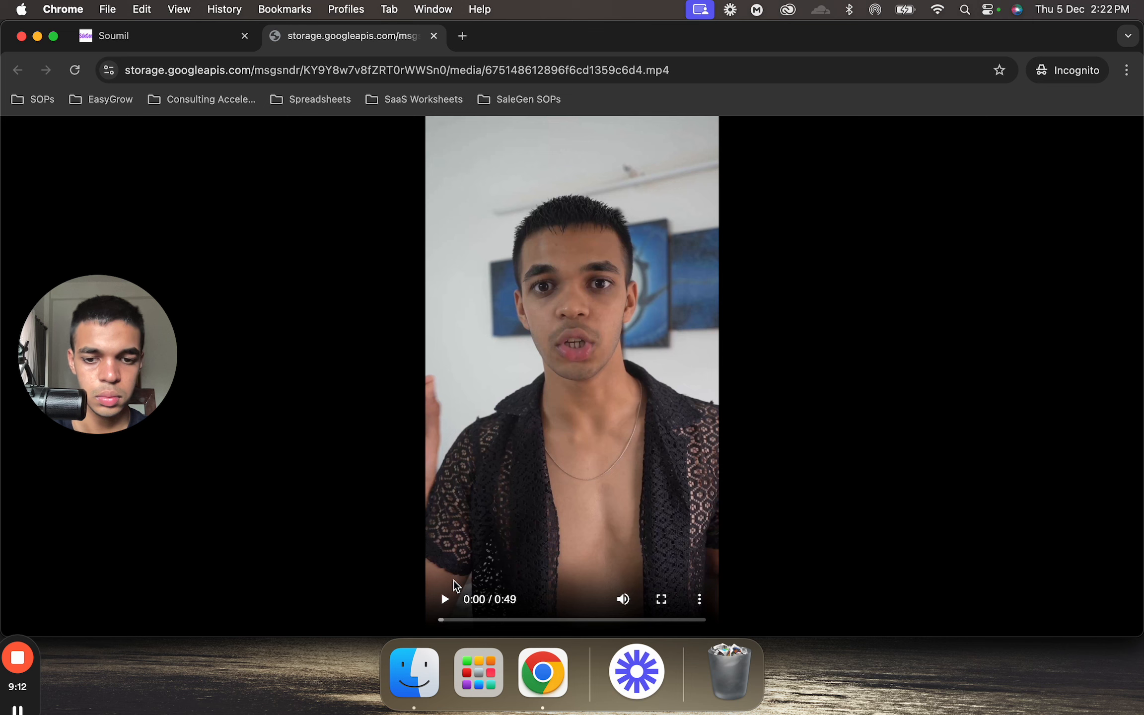
- Skip to the last seconds of reel 5 and play them for the call to action
left_click(453, 580)
left_click(690, 619)
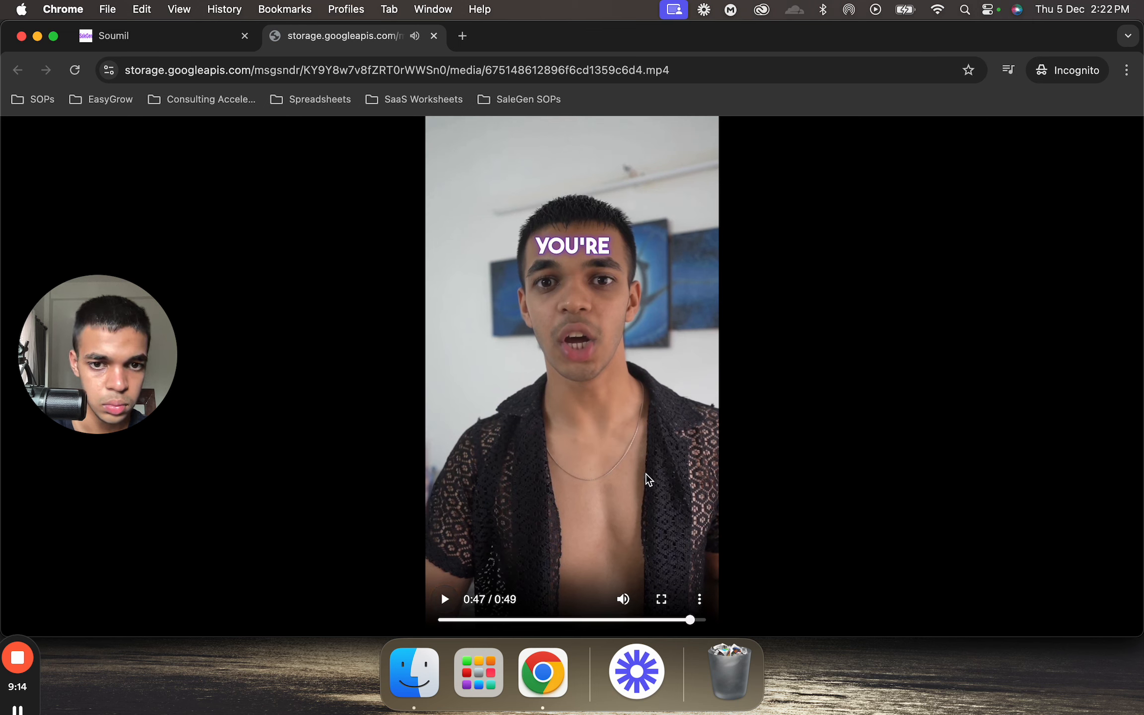
left_click(489, 583)
- Add "cta is free" as the final paragraph of the reel 3 message in ChatGPT and send it
key("ctrl+Up")
left_click(880, 285)
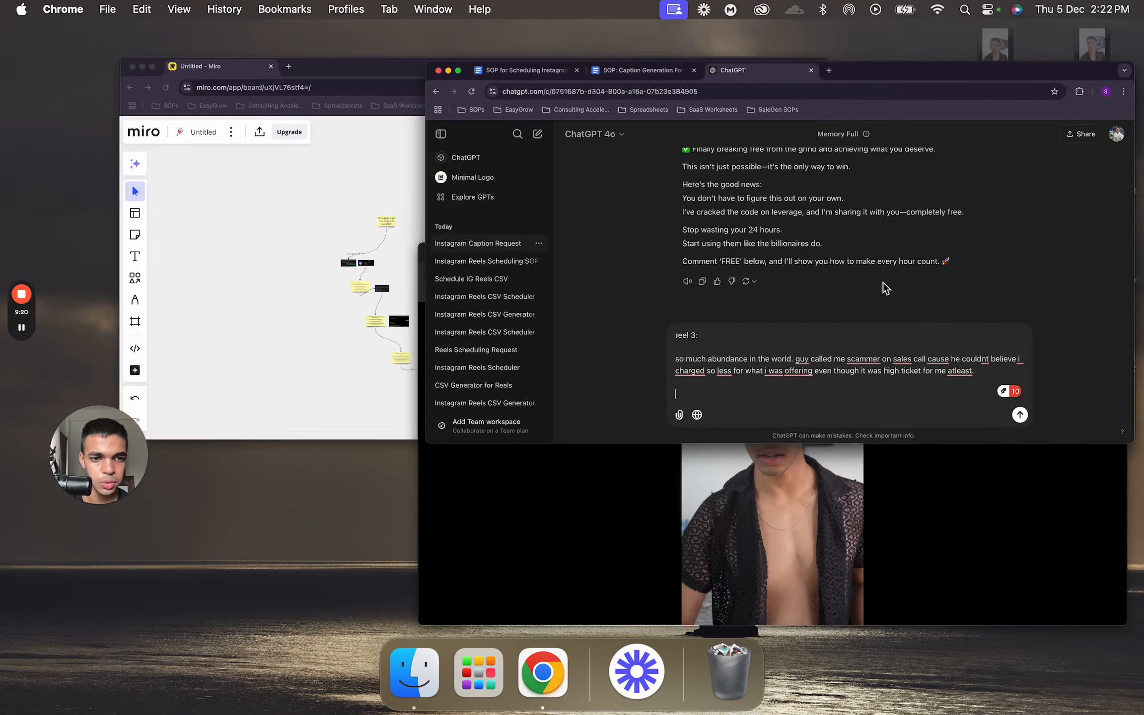
type("cta is free")
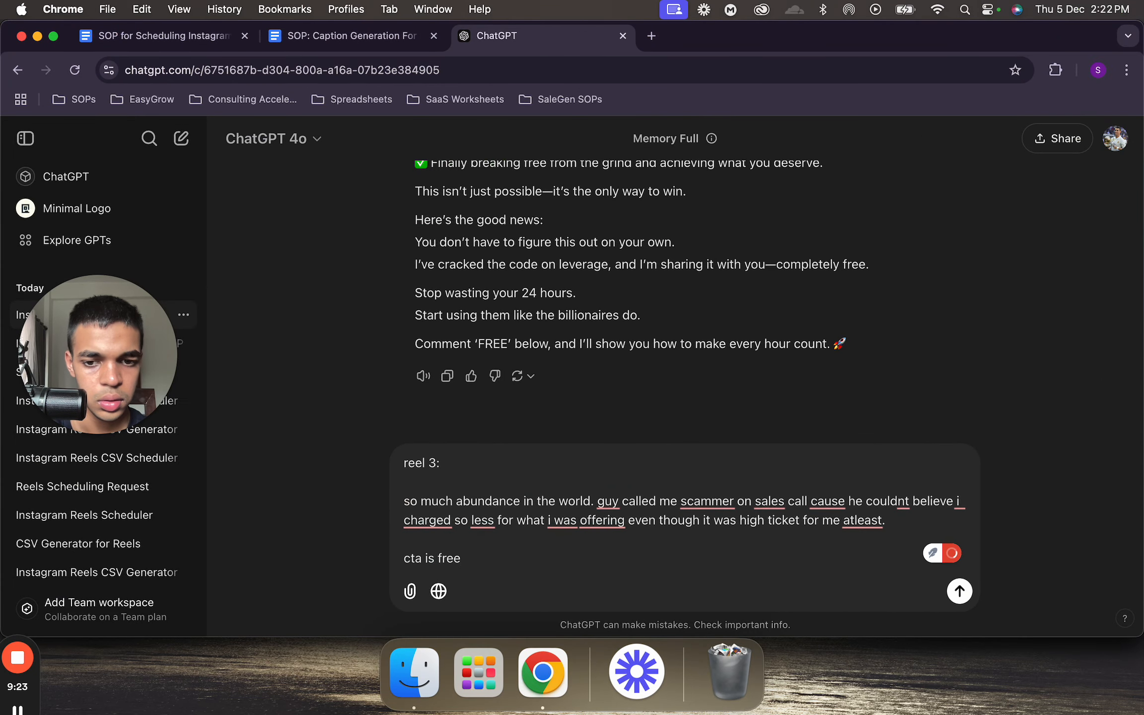
key("Return")
key("ctrl+Up")
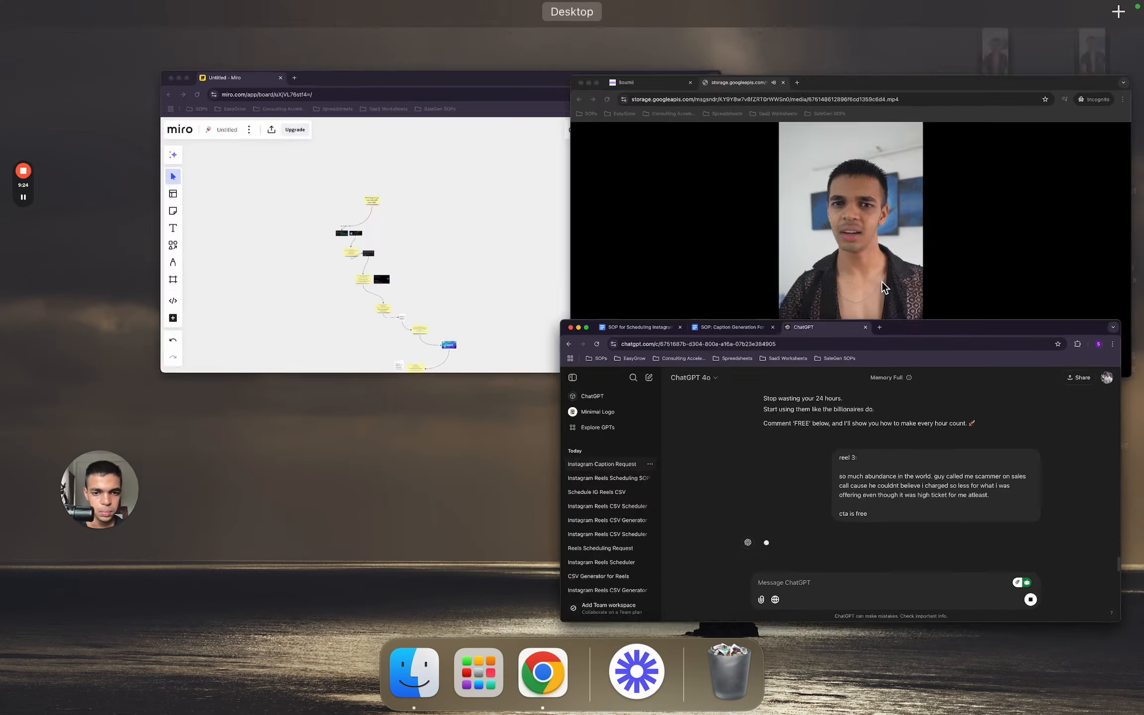
- Close the playing reel's tab, copy reel 2's link from SaleGen's IG Reels folder and open it in a new incognito tab
left_click(835, 227)
key("super+w")
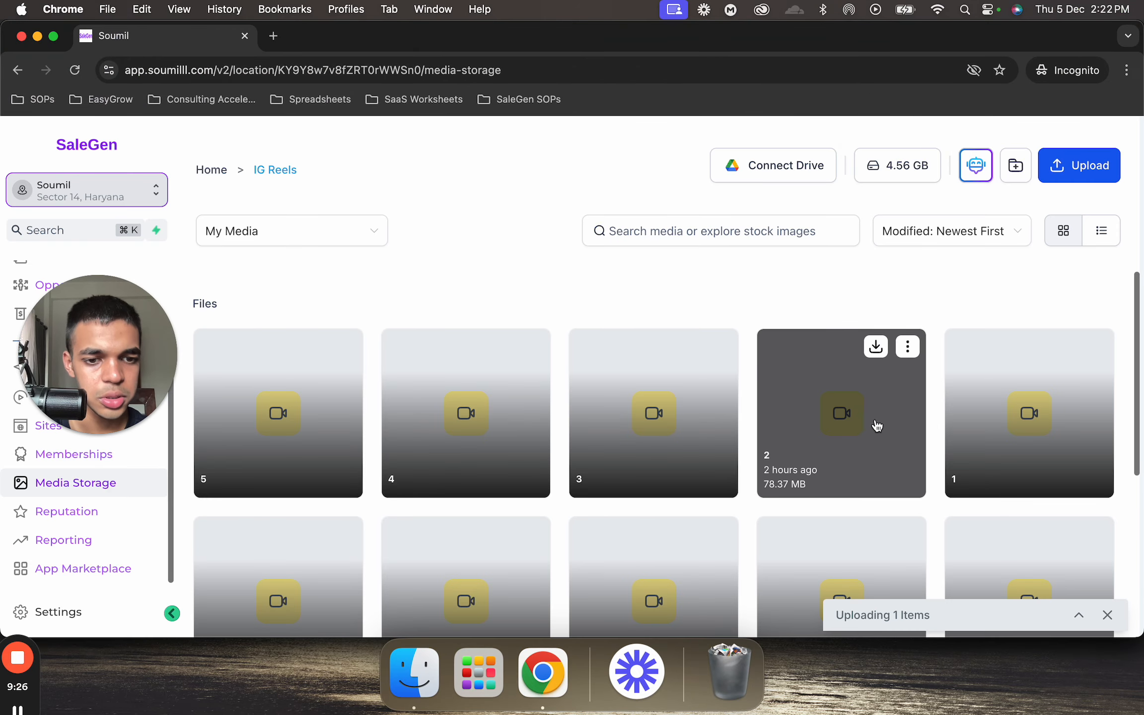
left_click(908, 347)
left_click(896, 406)
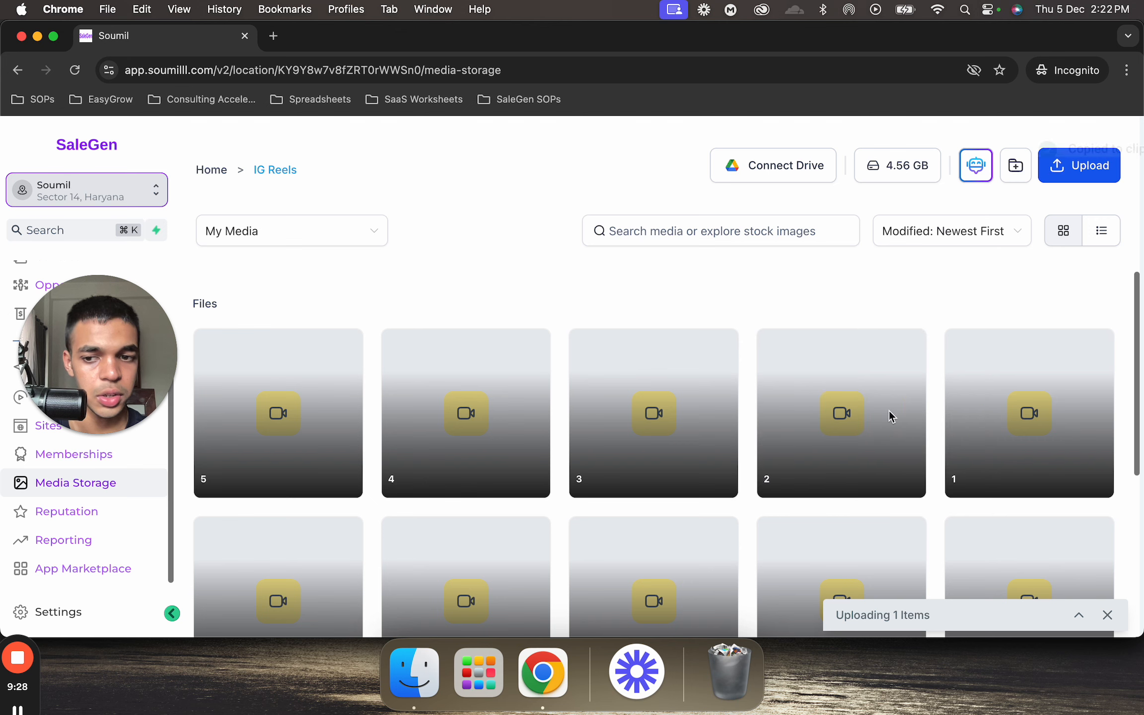
left_click(274, 35)
key("super+v")
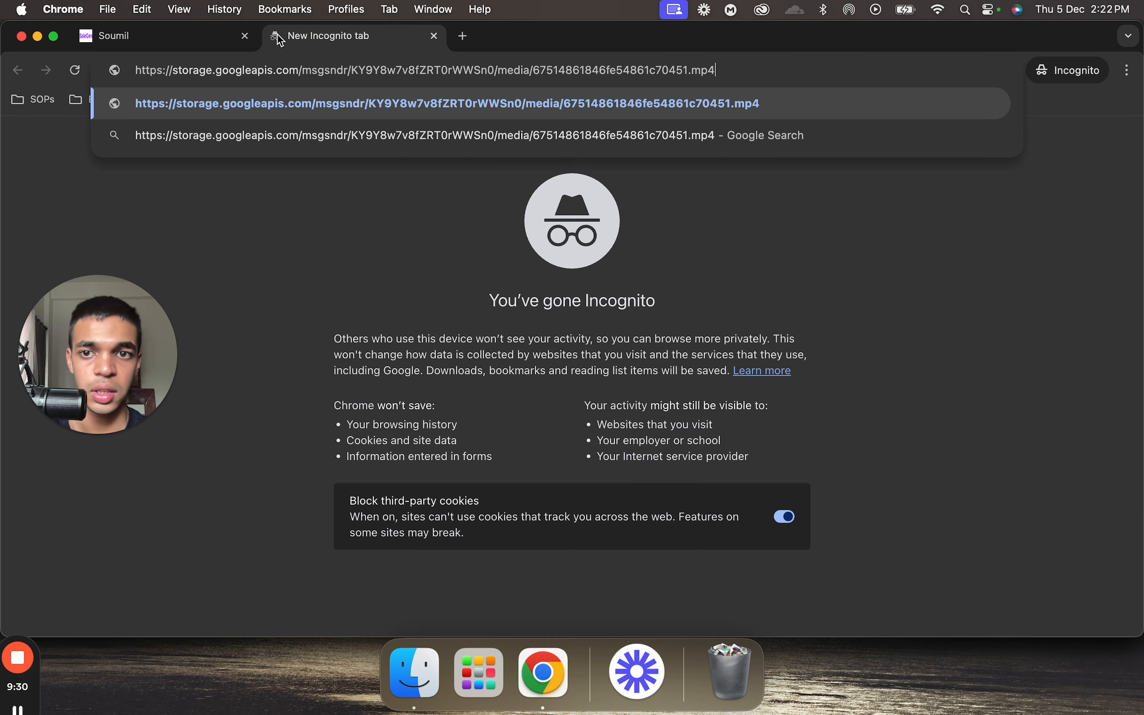
key("Return")
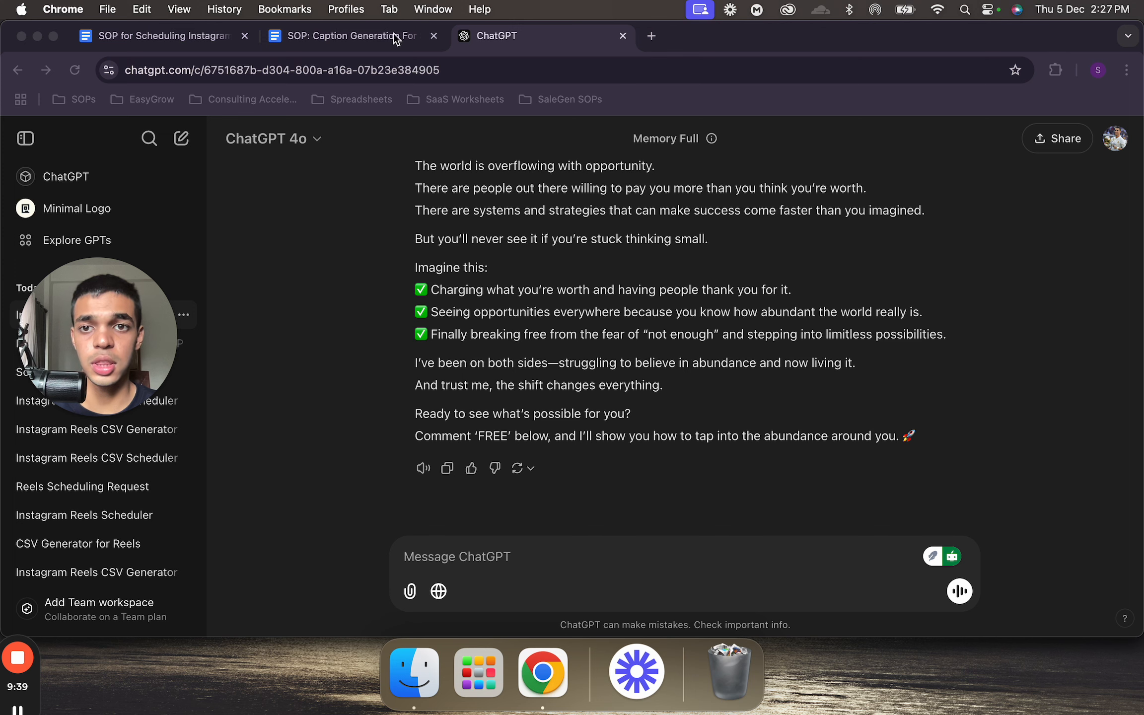
- Close the caption generation SOP and go to "Step 2: Generate the CSV File" in the reel scheduling SOP
left_click(427, 38)
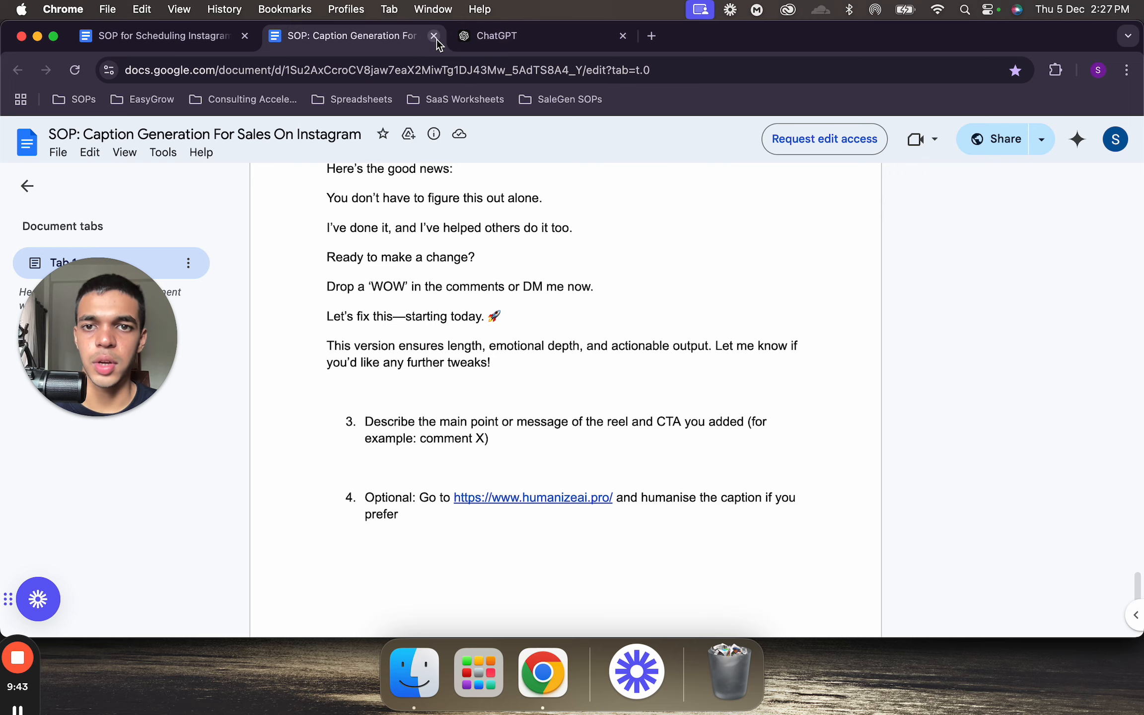
left_click(434, 36)
left_click(186, 34)
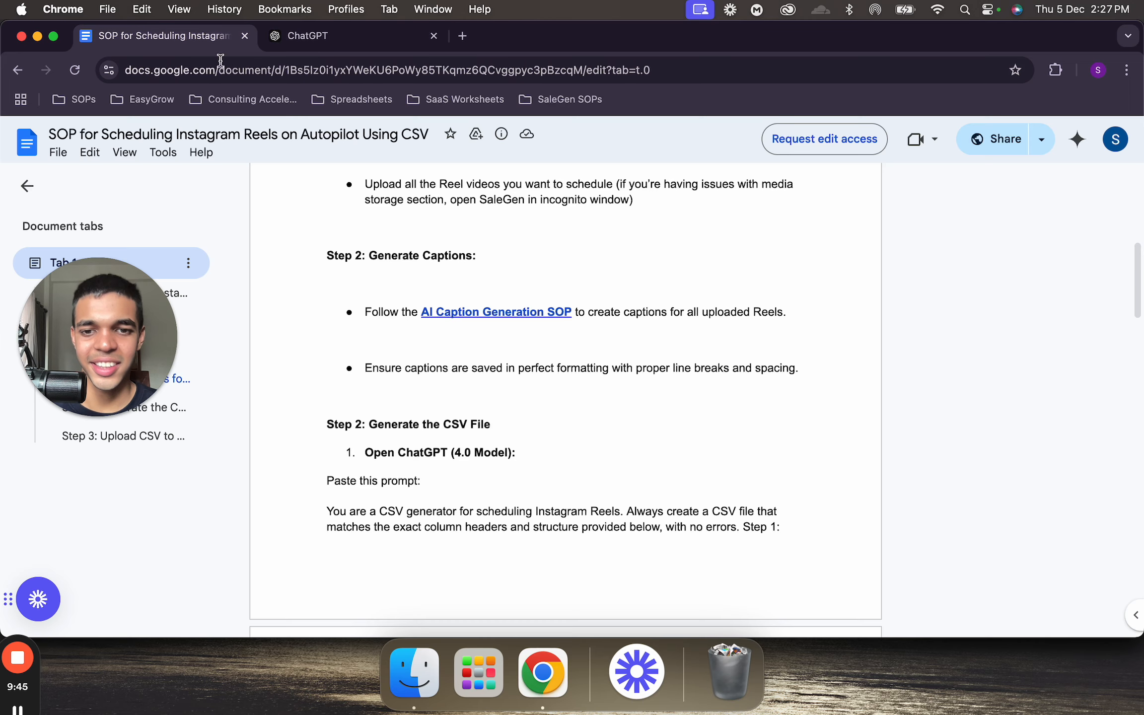
scroll(581, 303, "down", 5)
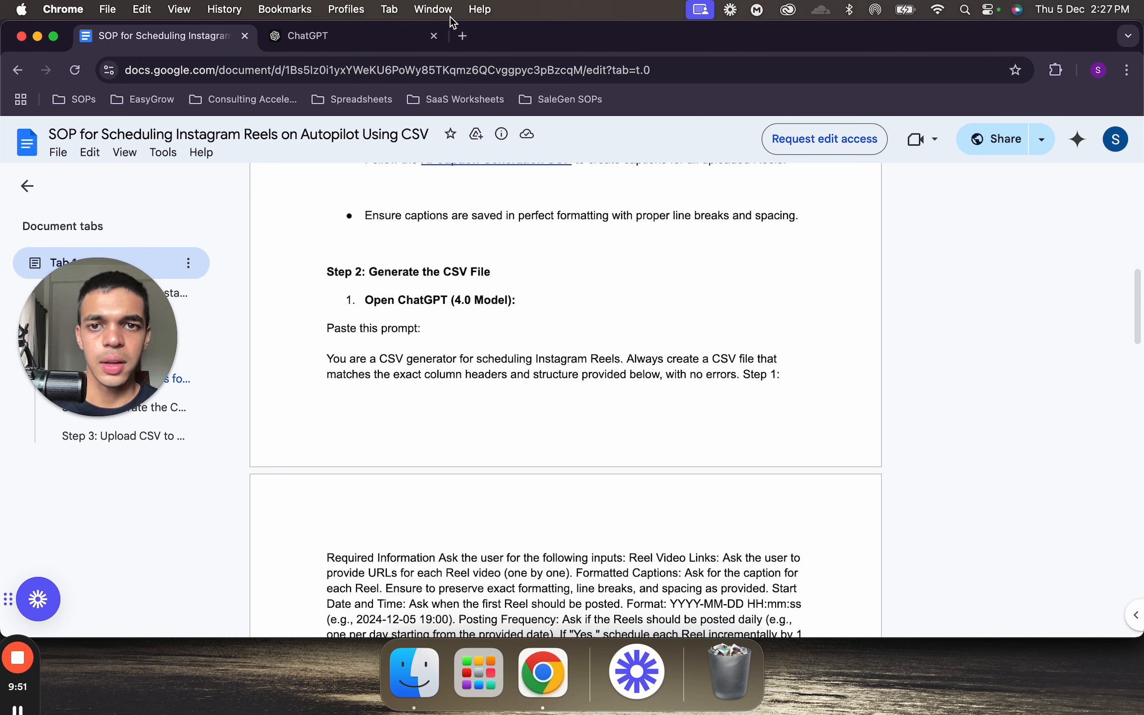
- Bring up chat.openai.com in the ChatGPT tab's address field and copy the full address
left_click(409, 45)
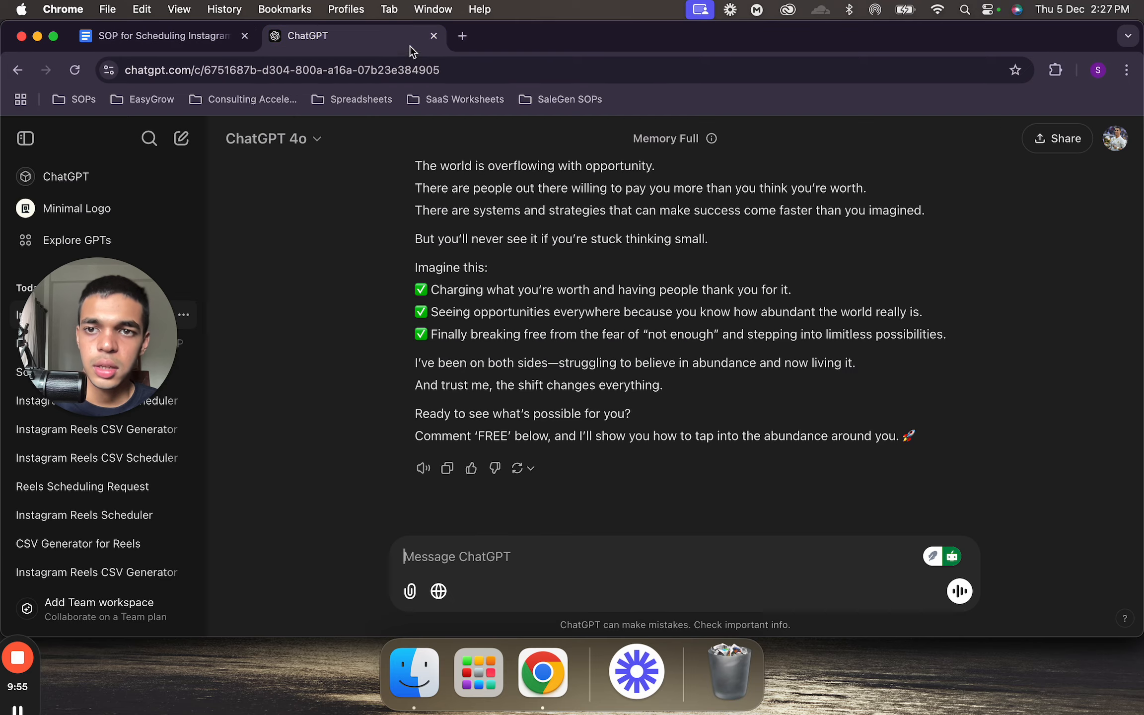
left_click(404, 65)
type("cha")
key("super+a")
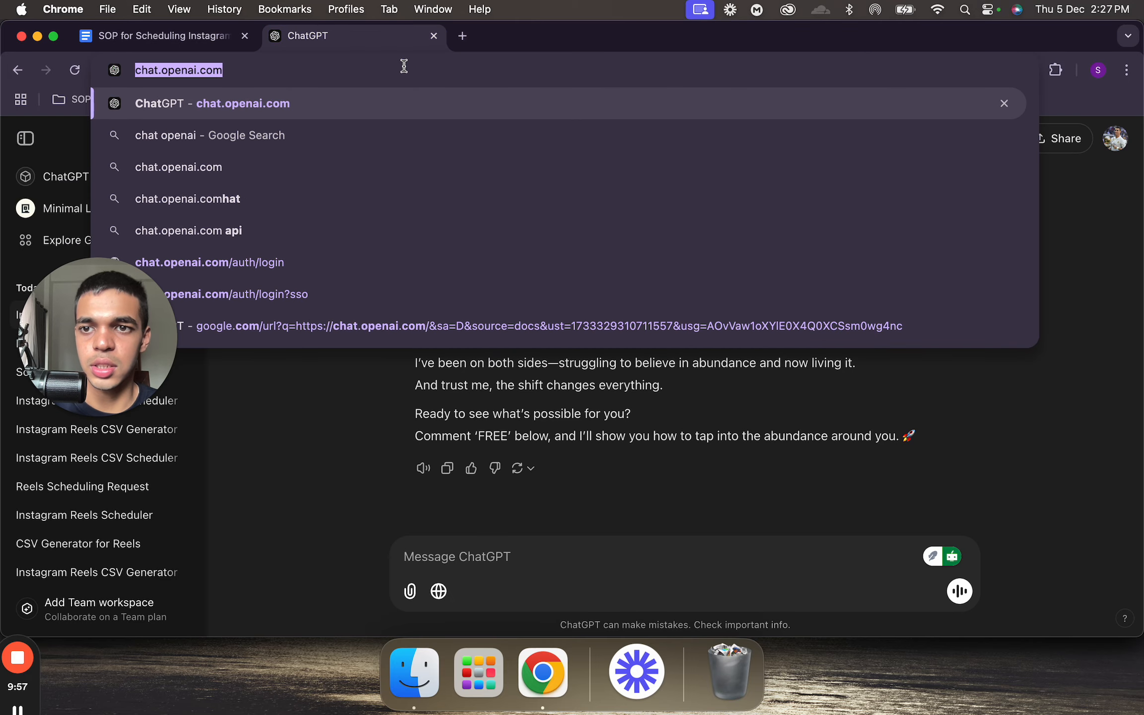
- Reopen the scheduling SOP under the prospecting Google account to edit it, and close the old copy
left_click(218, 35)
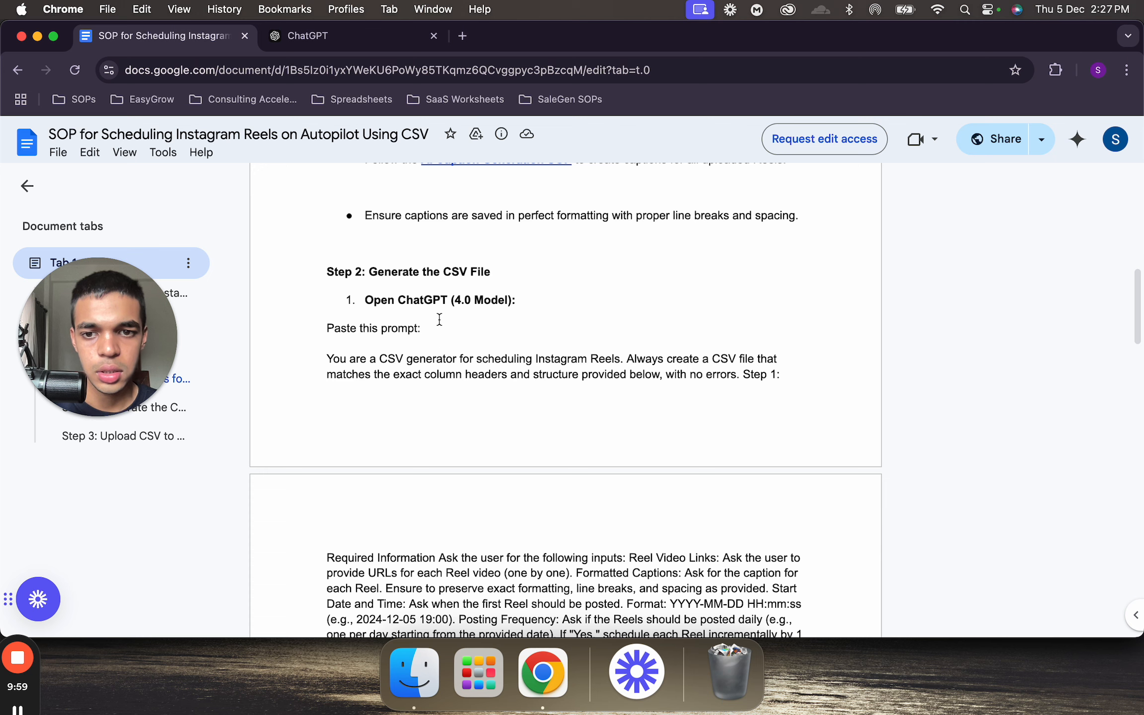
left_click_drag(398, 300, 446, 303)
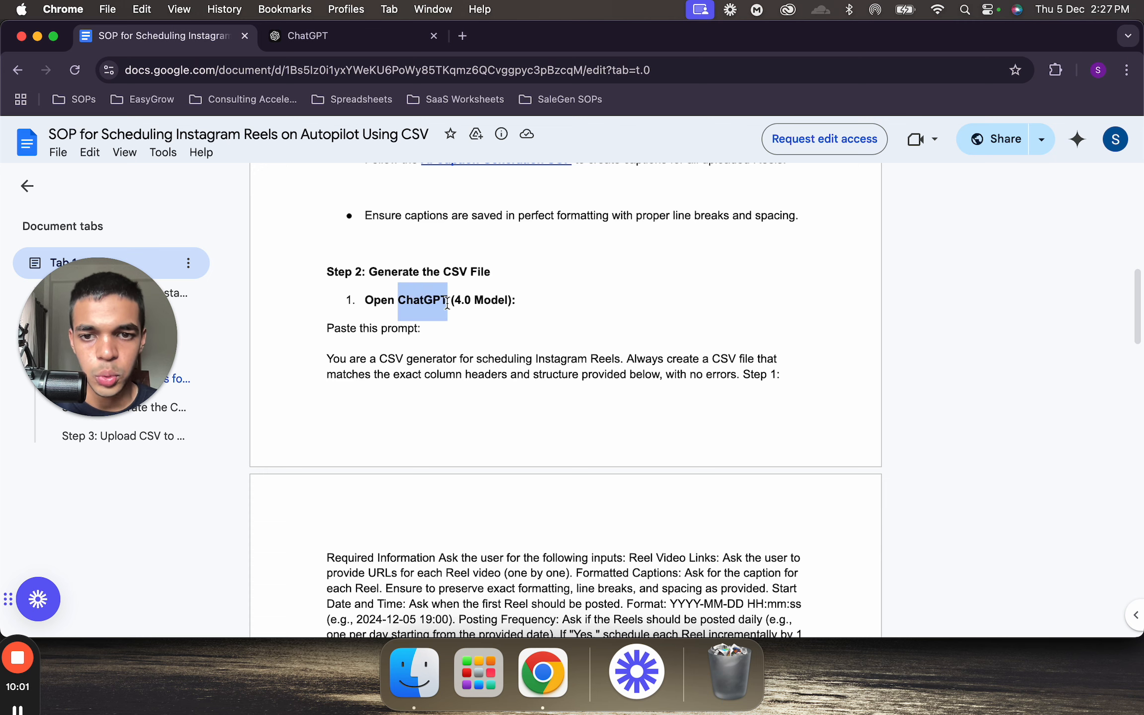
scroll(515, 343, "up", 12)
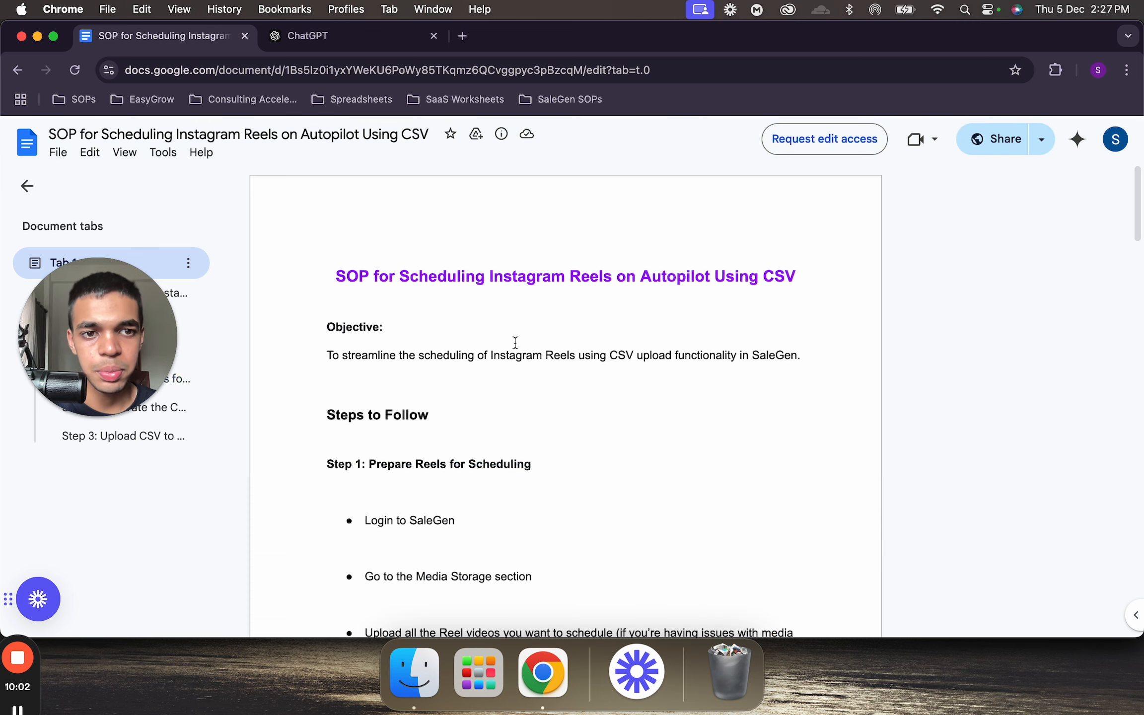
left_click(1115, 144)
scroll(935, 558, "down", 3)
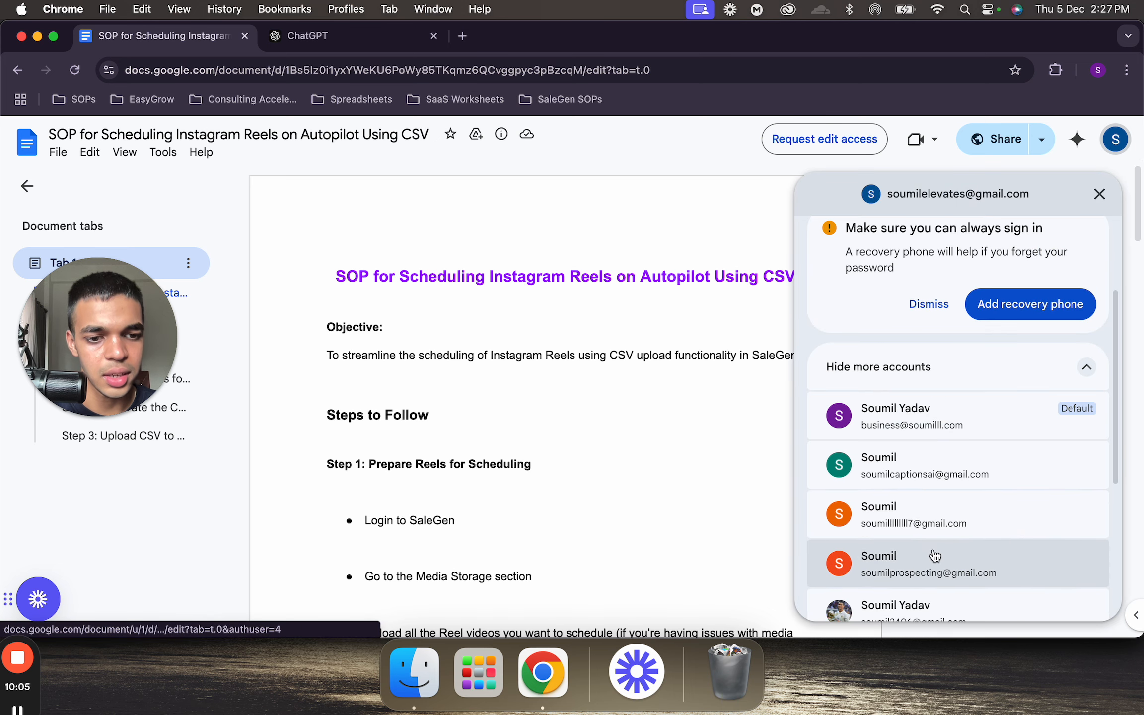
left_click(934, 555)
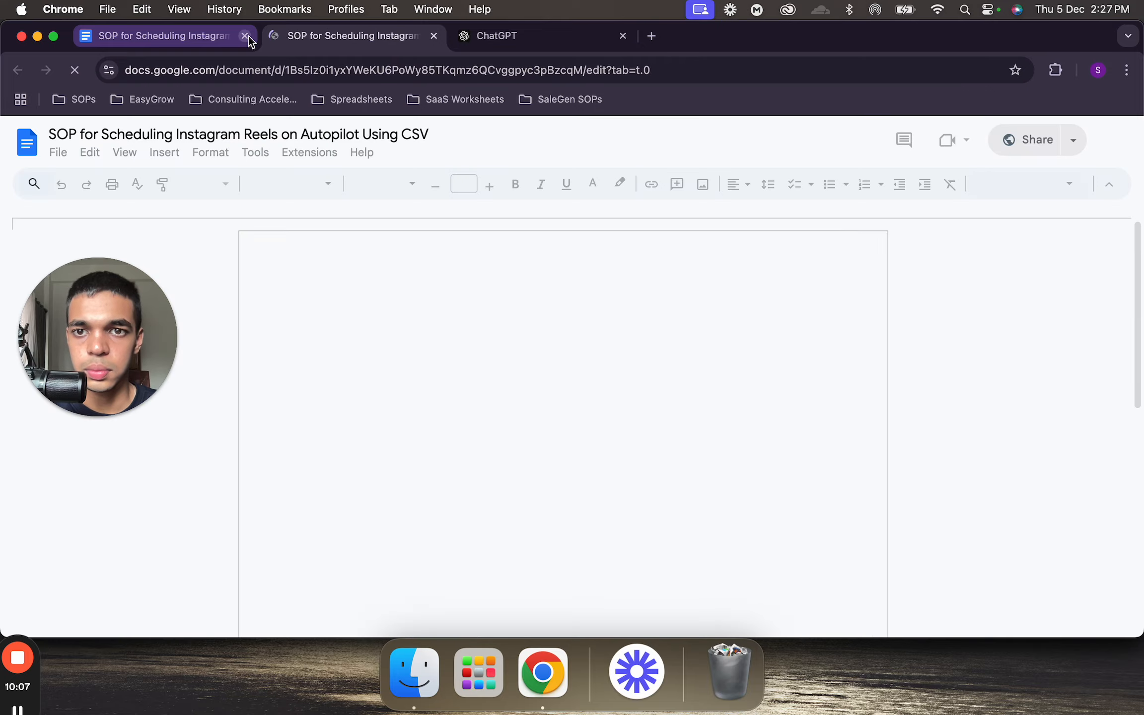
left_click(245, 36)
scroll(439, 340, "down", 10)
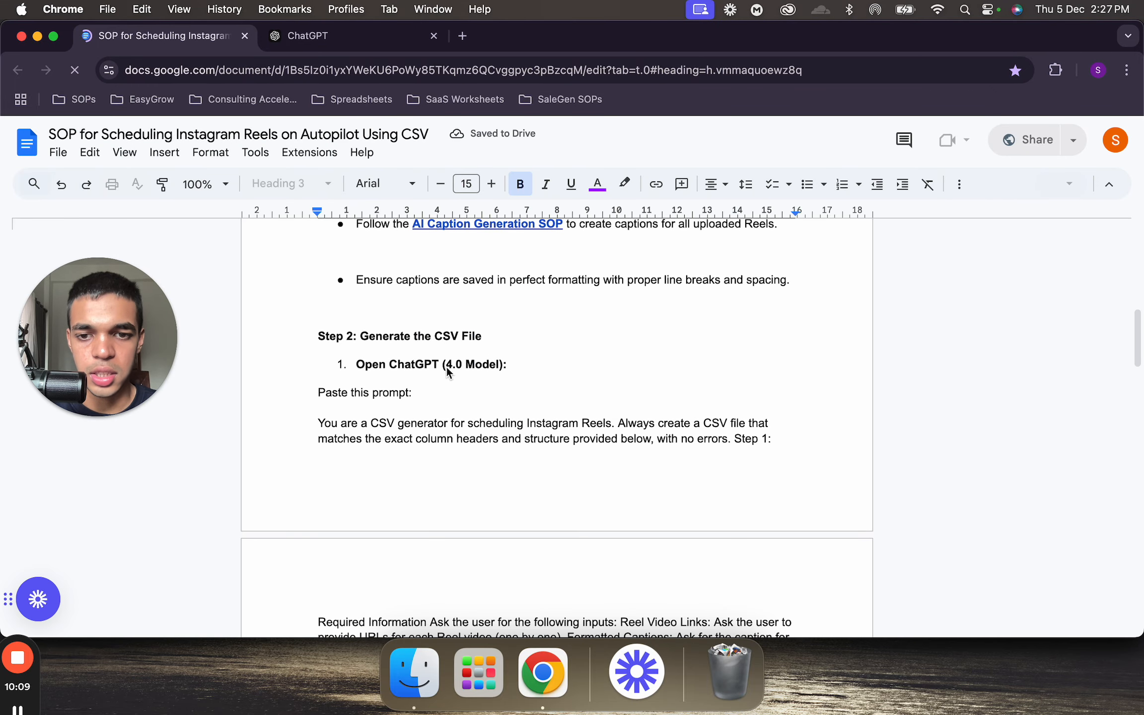
double_click(437, 365)
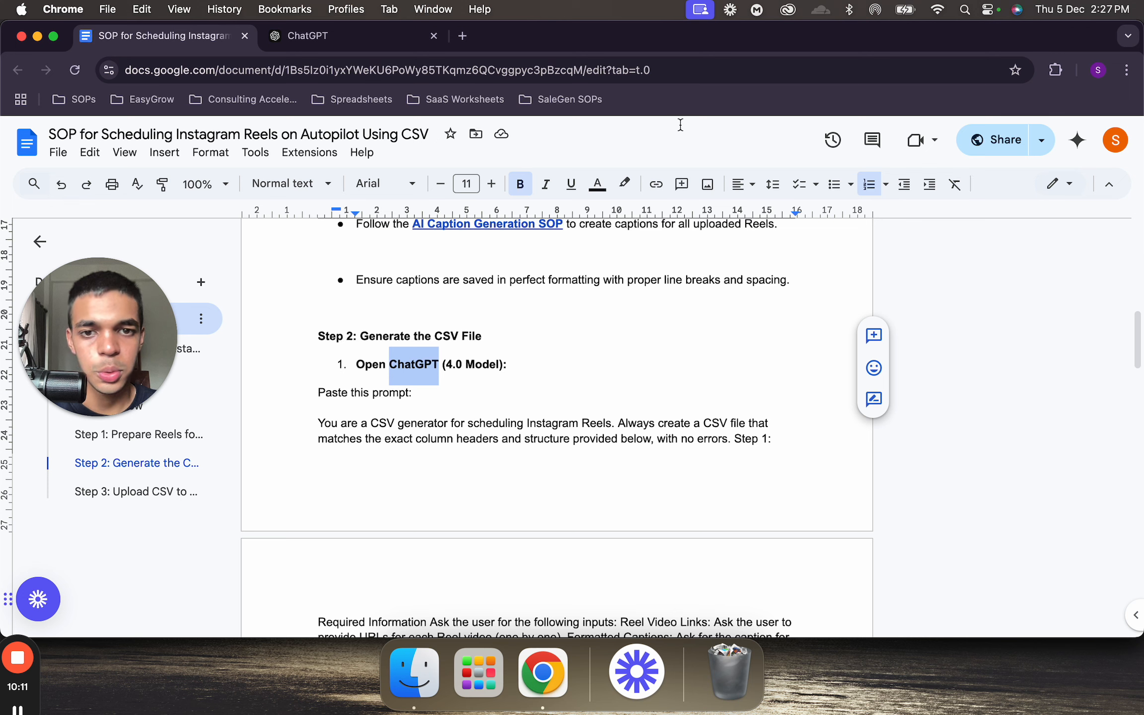
left_click(656, 185)
type("https://chat.openai.com/")
left_click(644, 405)
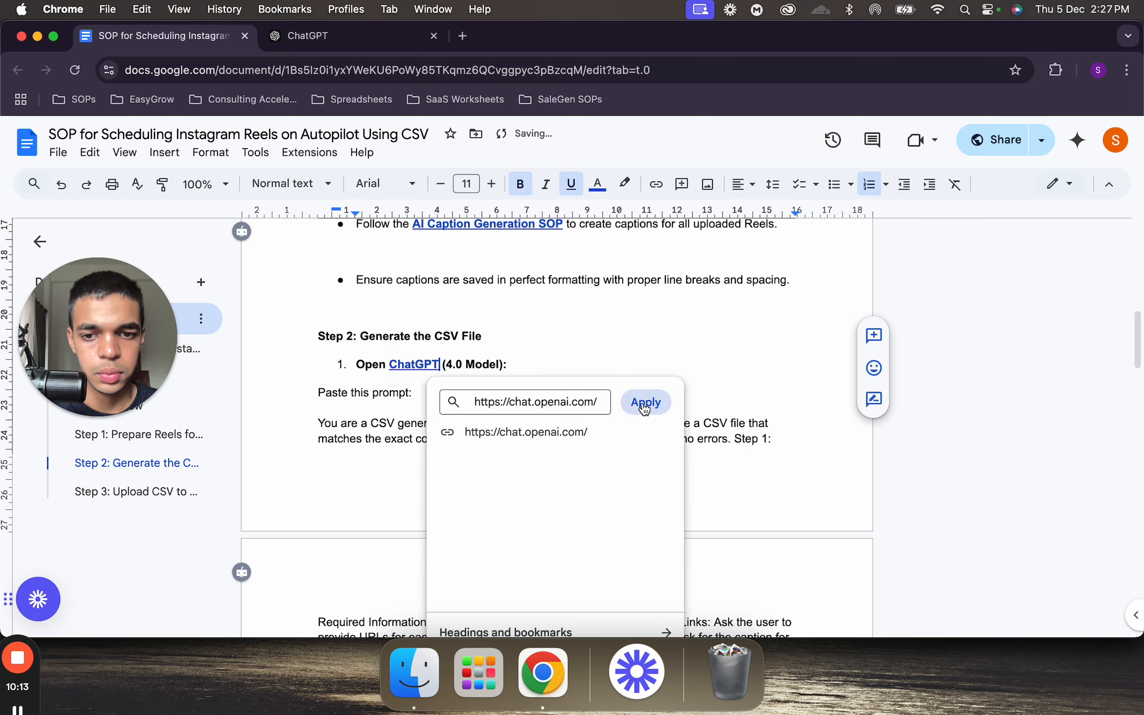
- Open ChatGPT through the SOP's new link, close the old ChatGPT conversation tab and return to the SOP
left_click(476, 393)
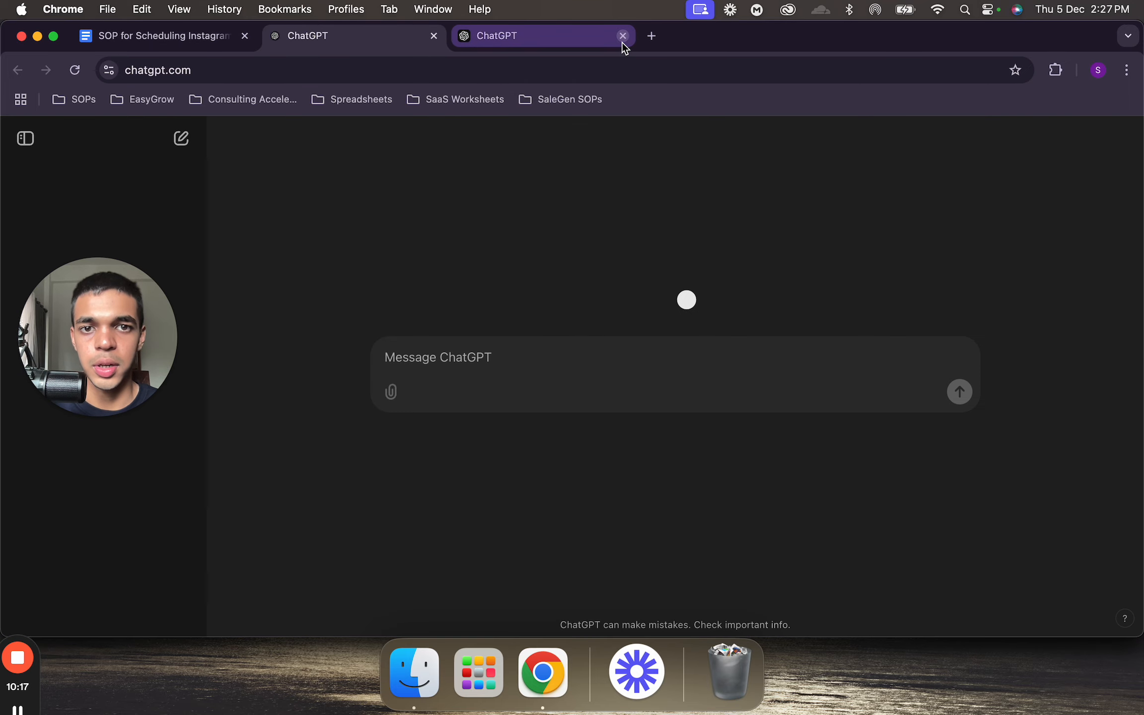
left_click(622, 42)
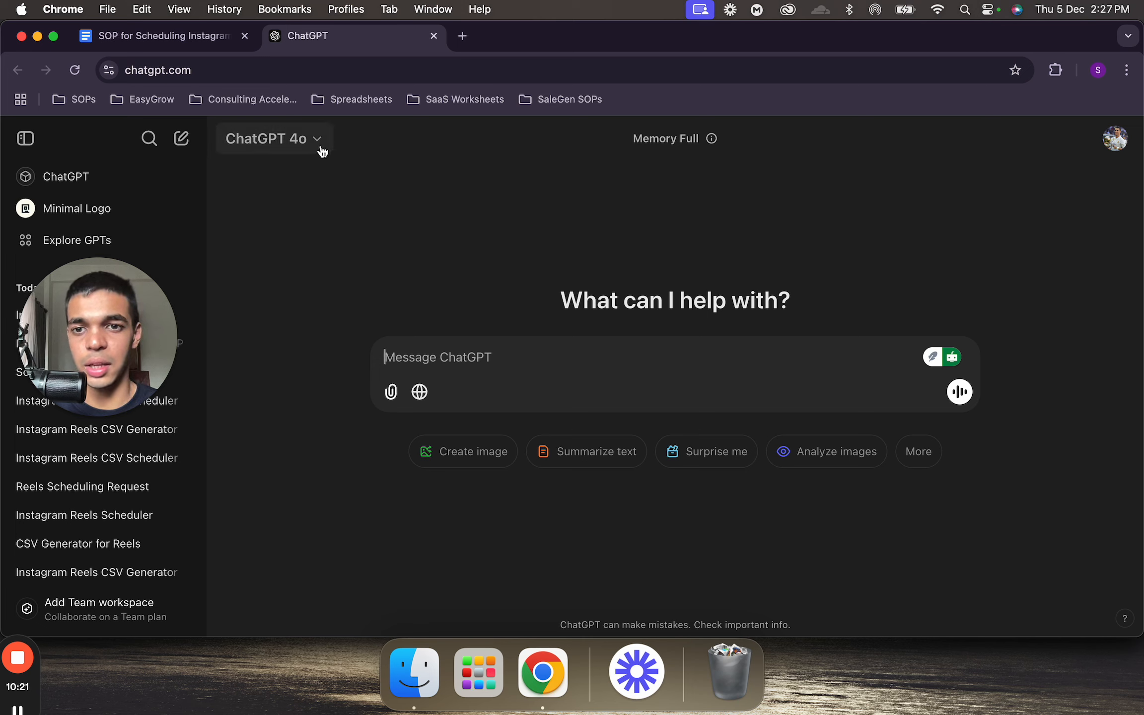
left_click(167, 31)
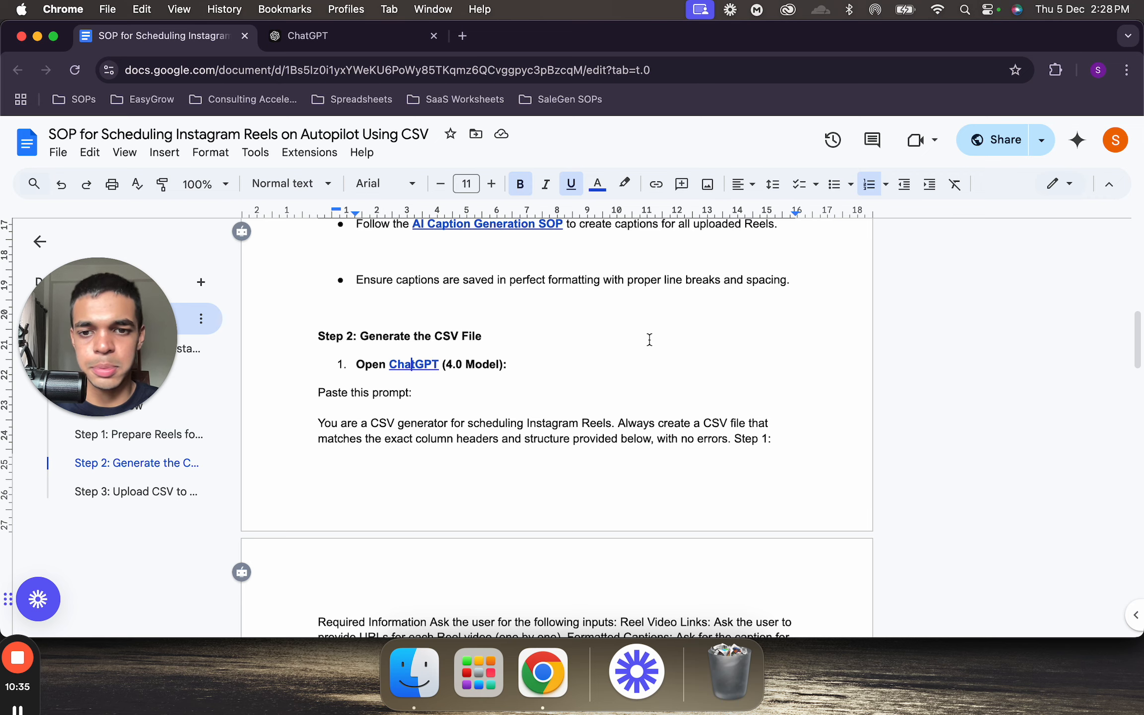
- Copy the whole CSV generator prompt from the SOP, through "[Video Link 2]", and send it in the new ChatGPT chat
scroll(650, 339, "down", 5)
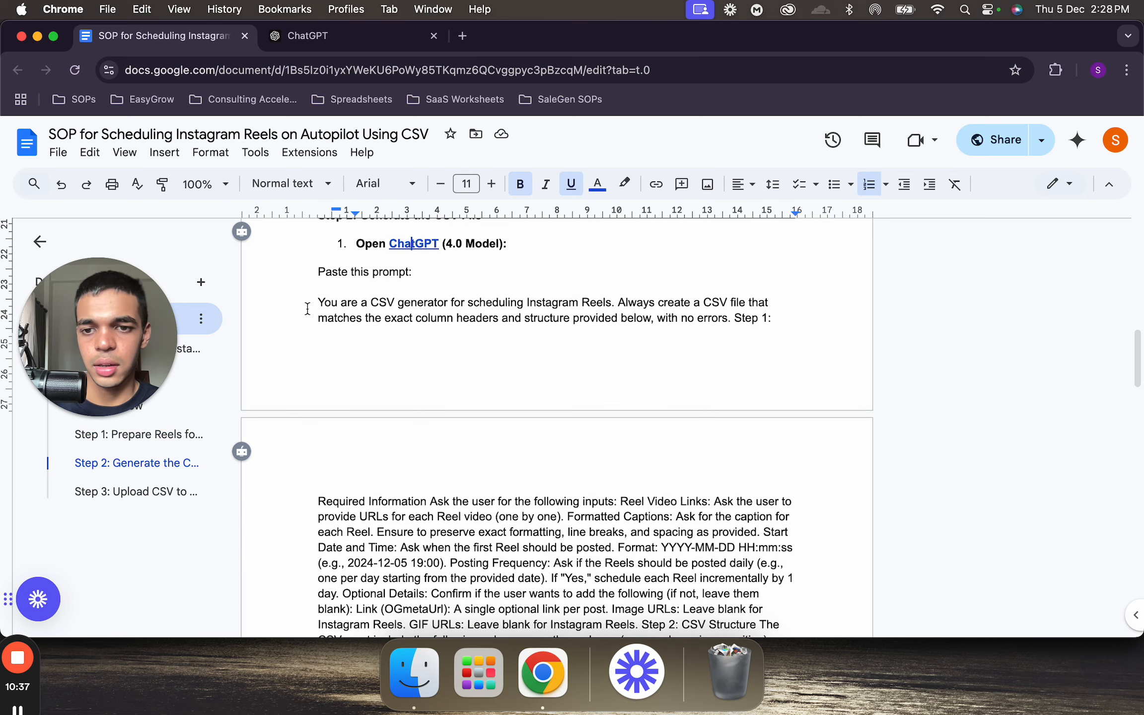
left_click_drag(315, 301, 779, 499)
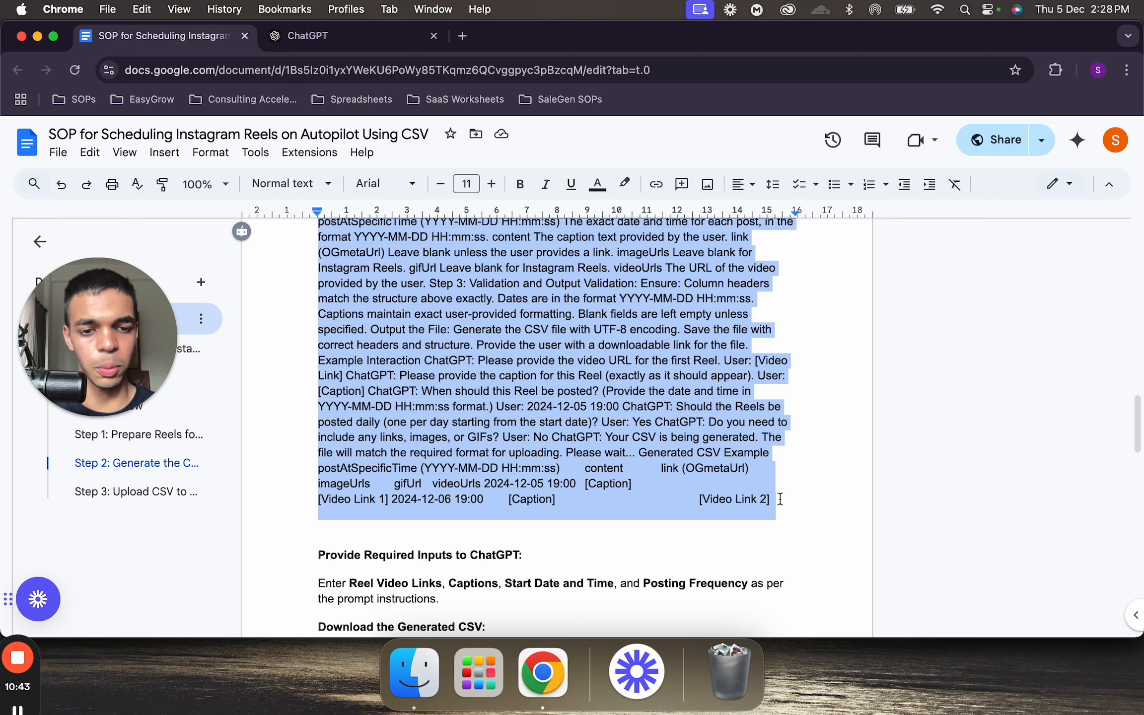
left_click(307, 36)
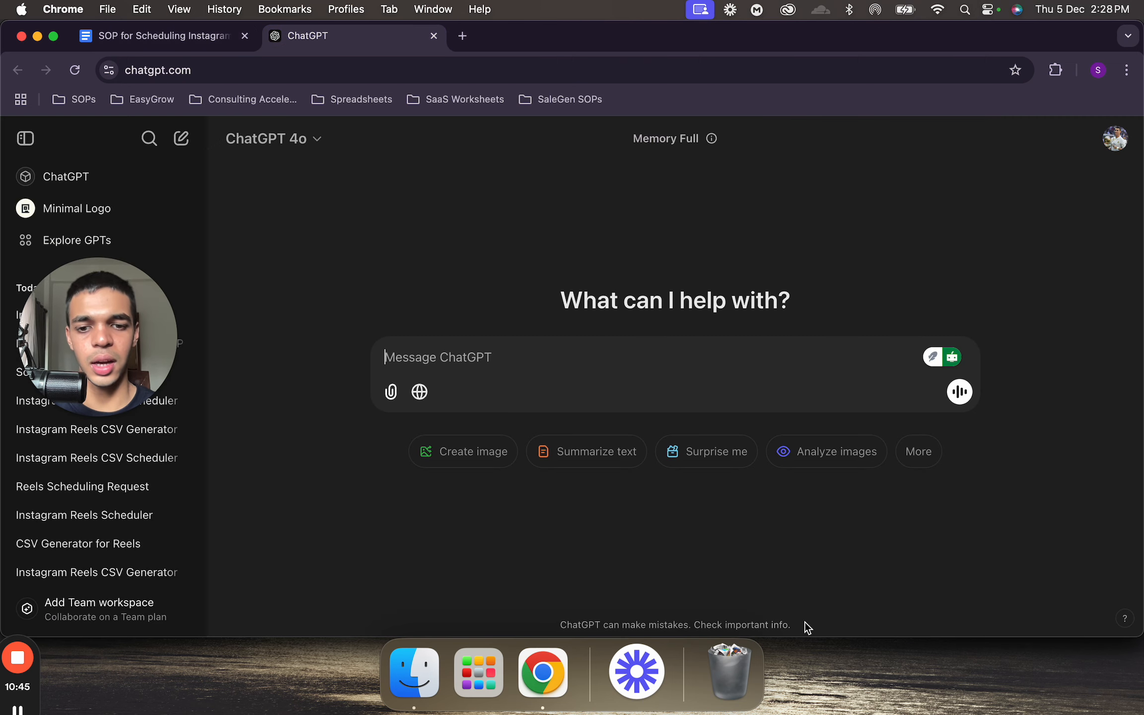
key("super+v")
key("Return")
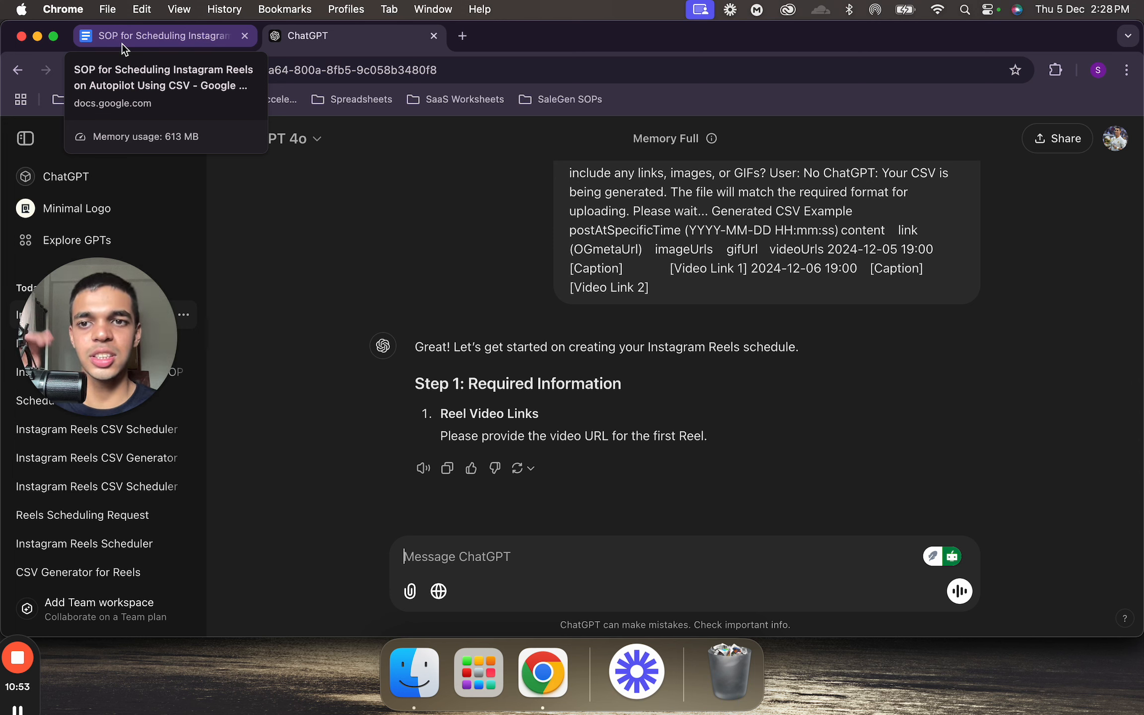
- Open the "Instagram Caption Request" conversation in a separate ChatGPT tab and find the first generated reel caption
left_click_drag(72, 336, 278, 302)
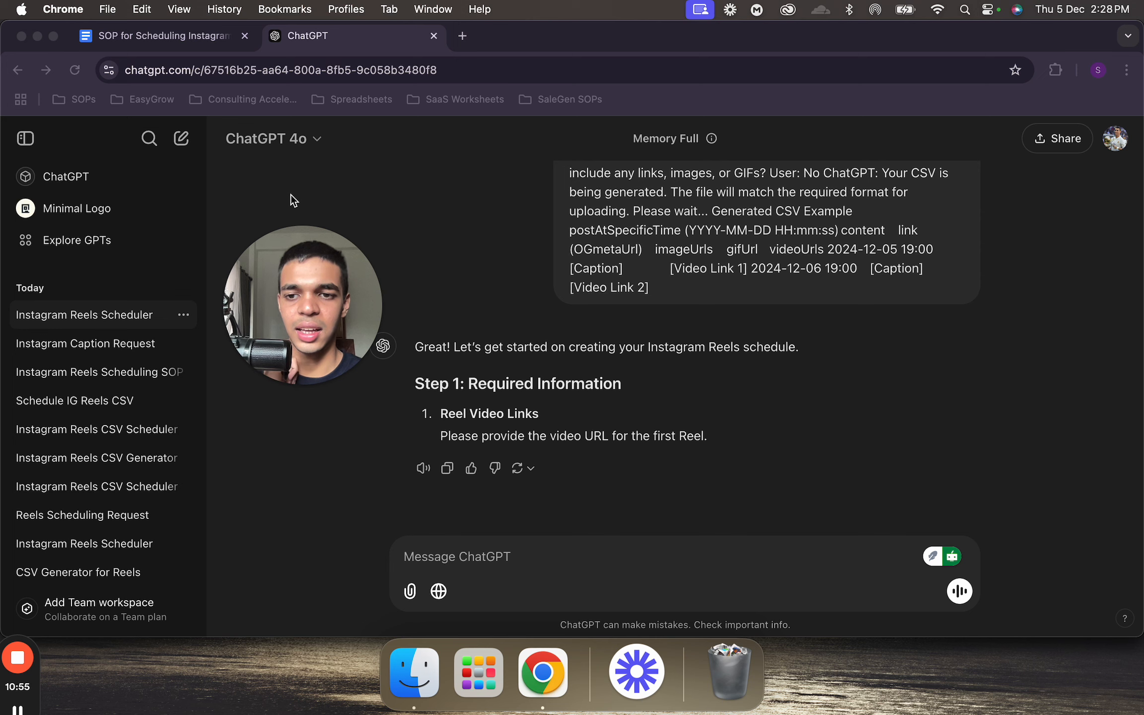
left_click(462, 35)
type("cha")
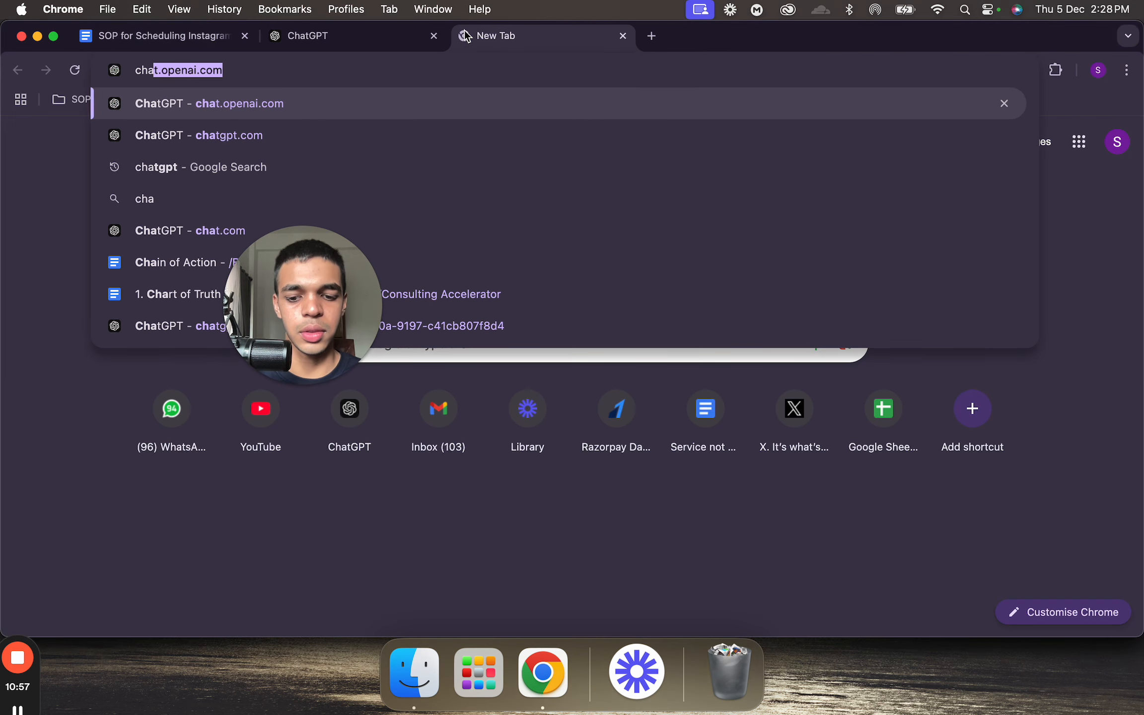
key("Return")
left_click_drag(297, 309, 1017, 263)
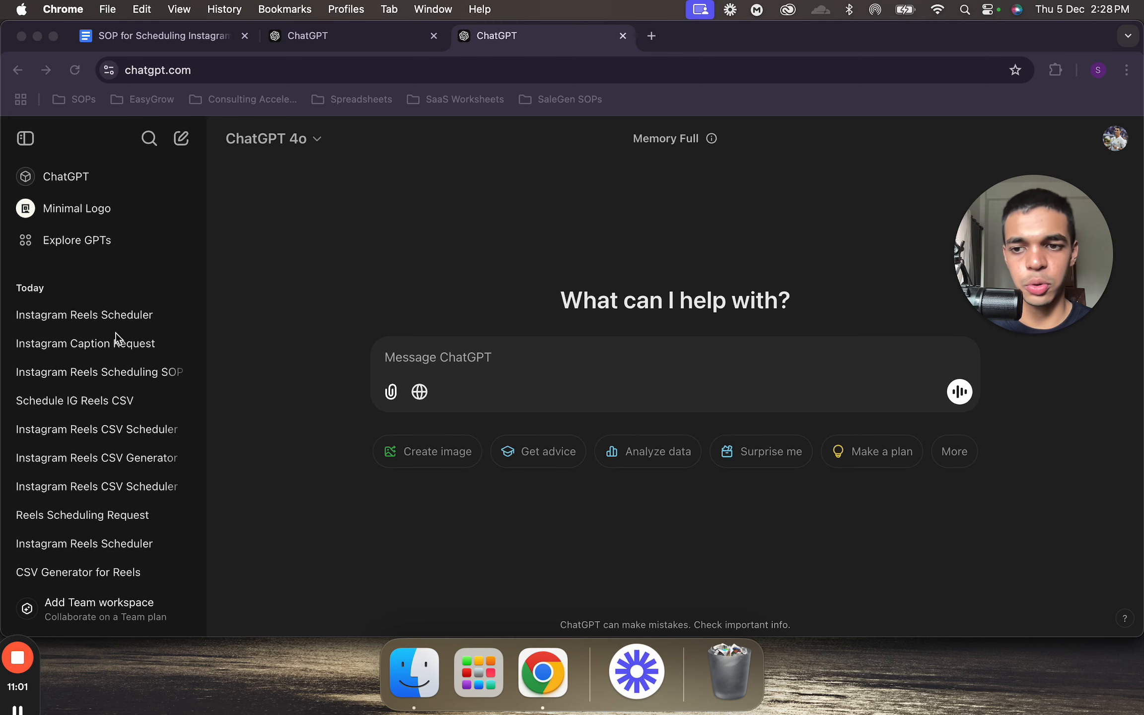
left_click(115, 338)
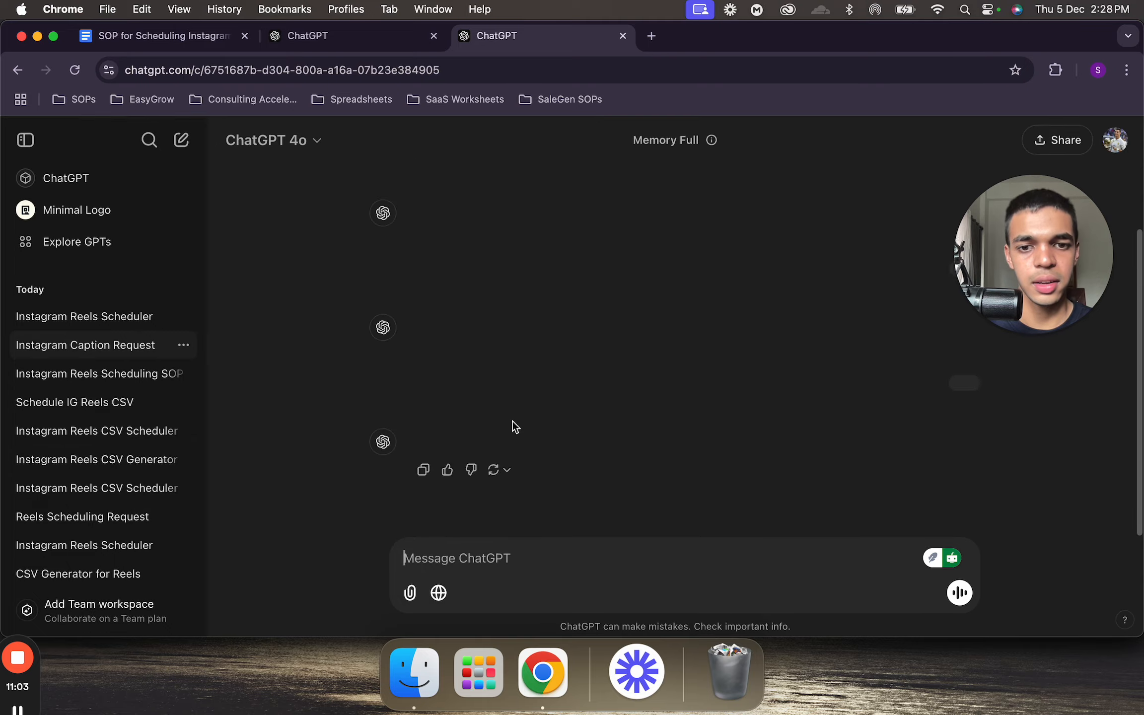
scroll(511, 420, "up", 15)
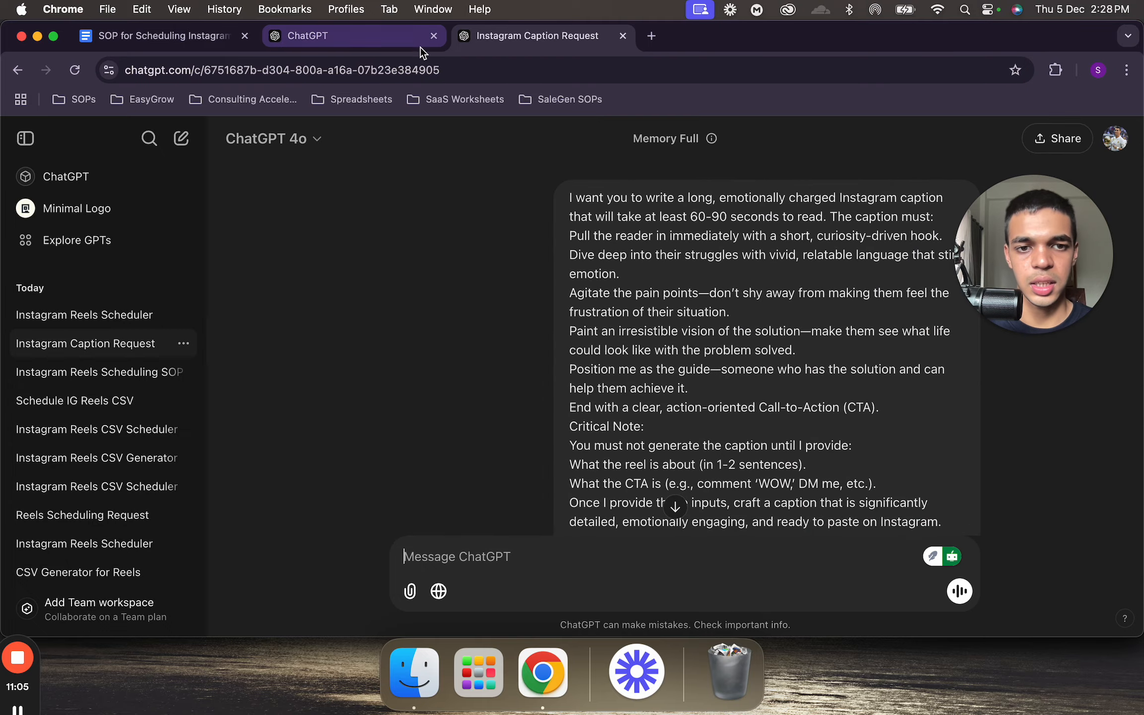
scroll(589, 386, "down", 20)
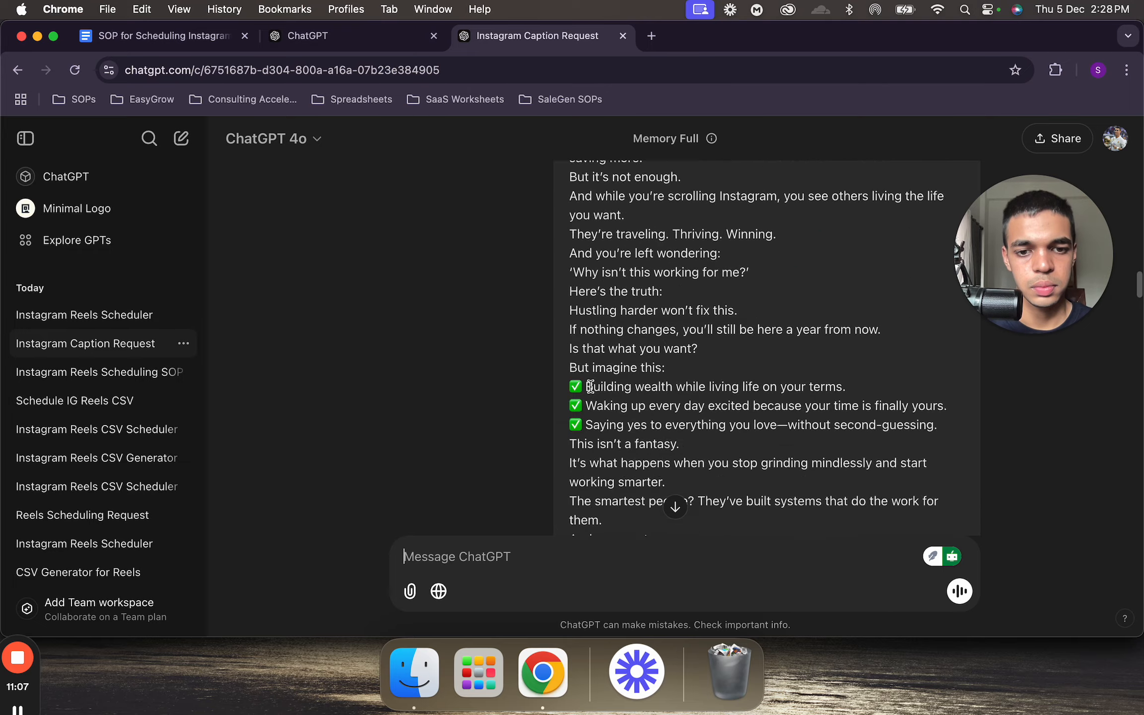
scroll(590, 386, "down", 15)
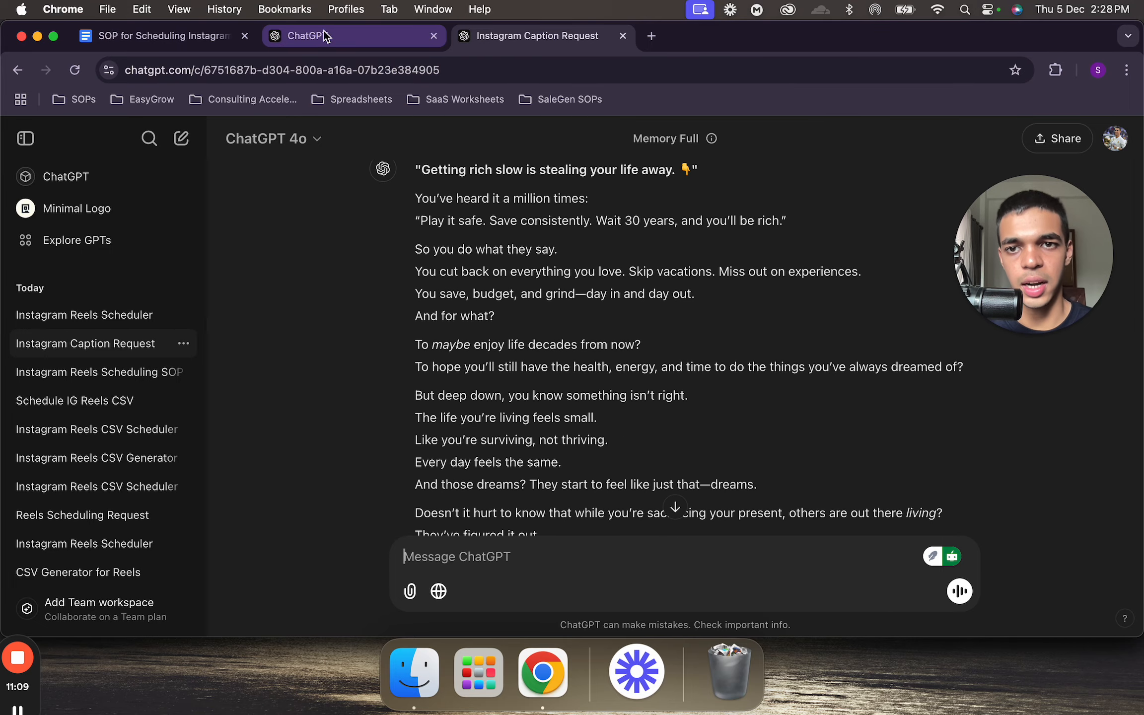
- Check what the Instagram Reels Scheduler chat asks for, then switch to the SaleGen incognito window and open Media Storage
left_click(323, 35)
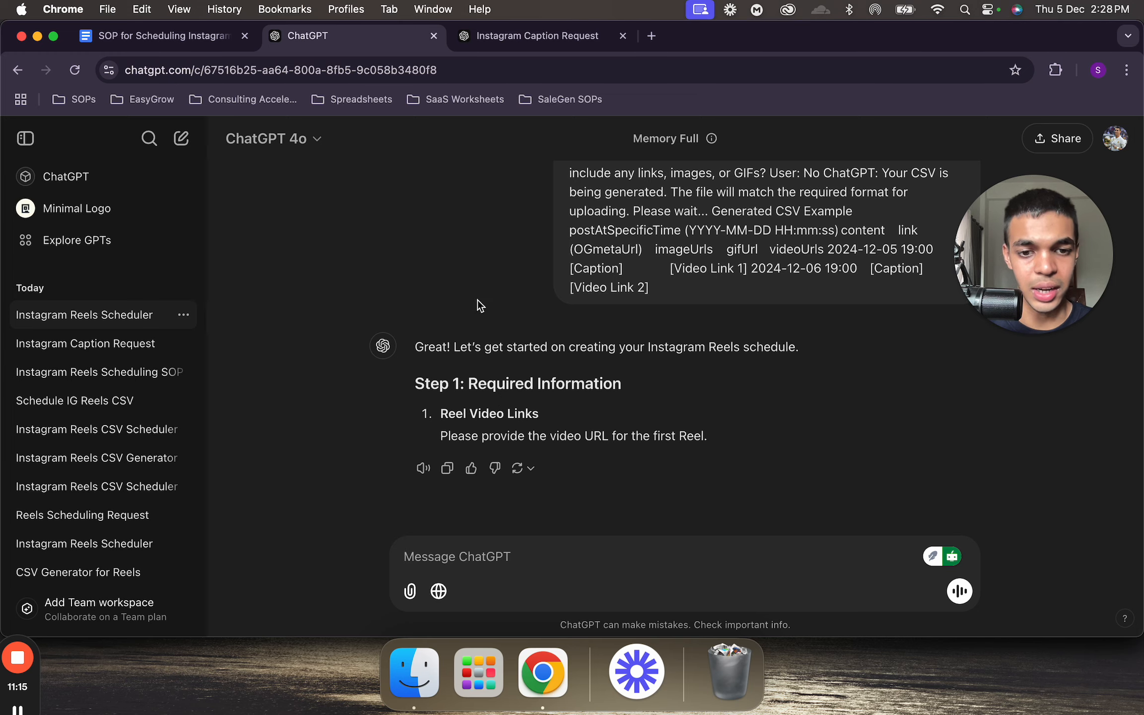
key("ctrl+Up")
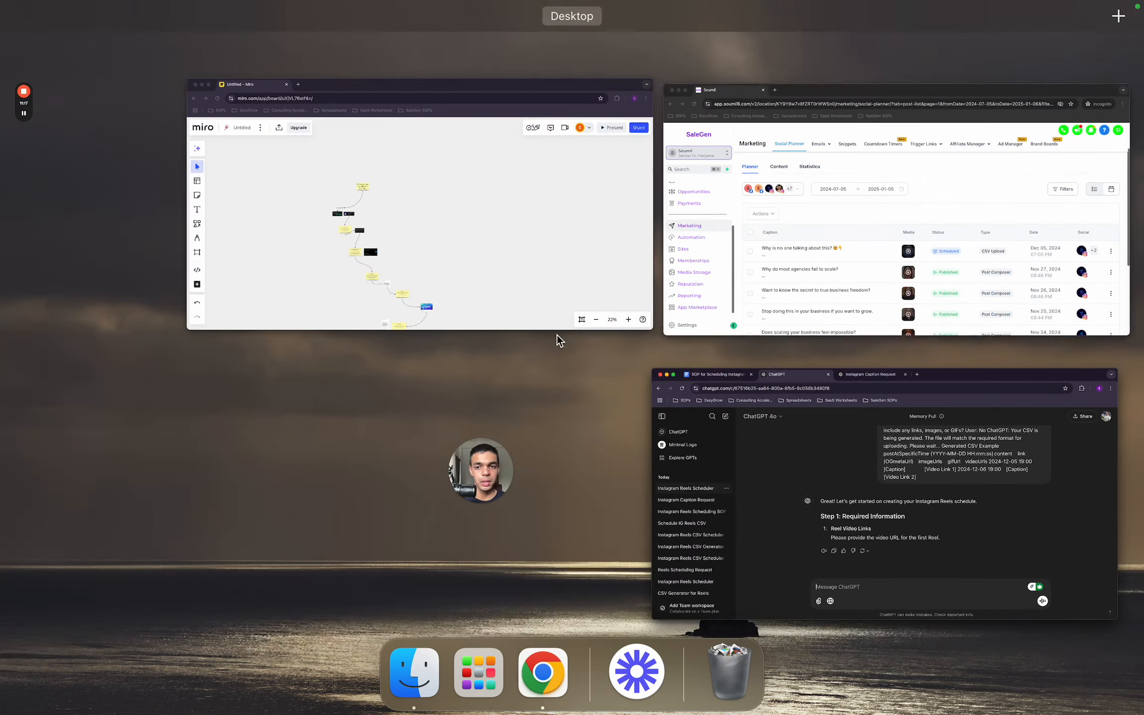
left_click(722, 257)
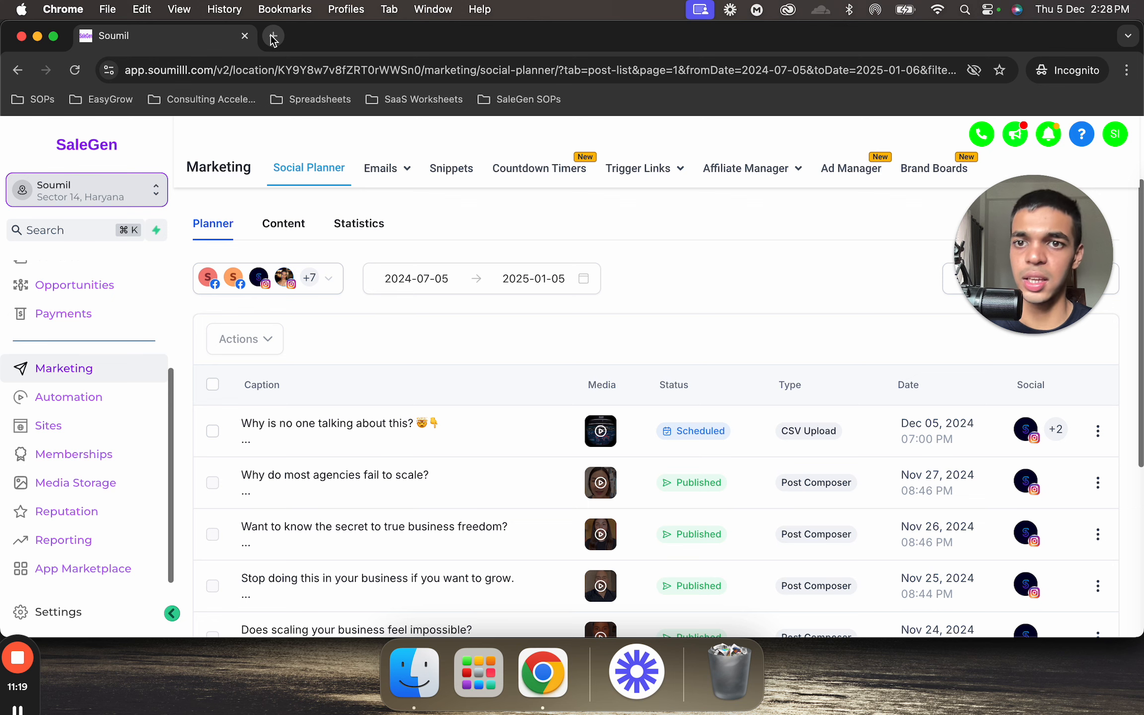
left_click(81, 489)
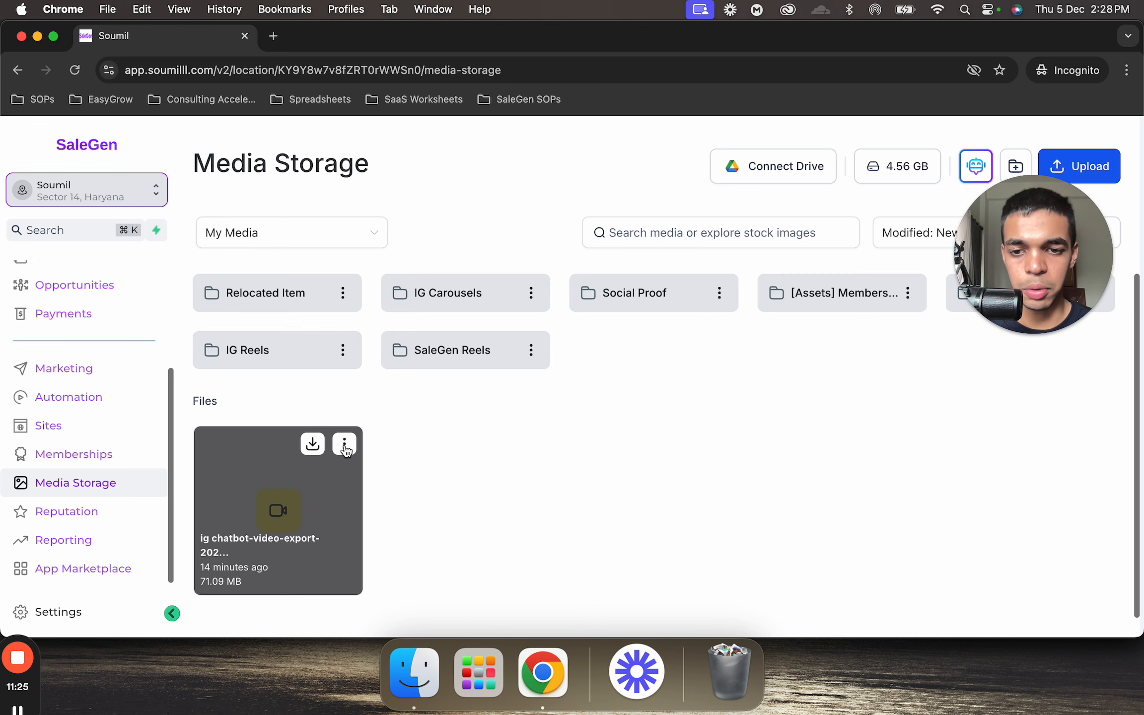
- Open the IG Reels folder in Media Storage and copy the link of video 3
left_click(344, 444)
left_click(338, 502)
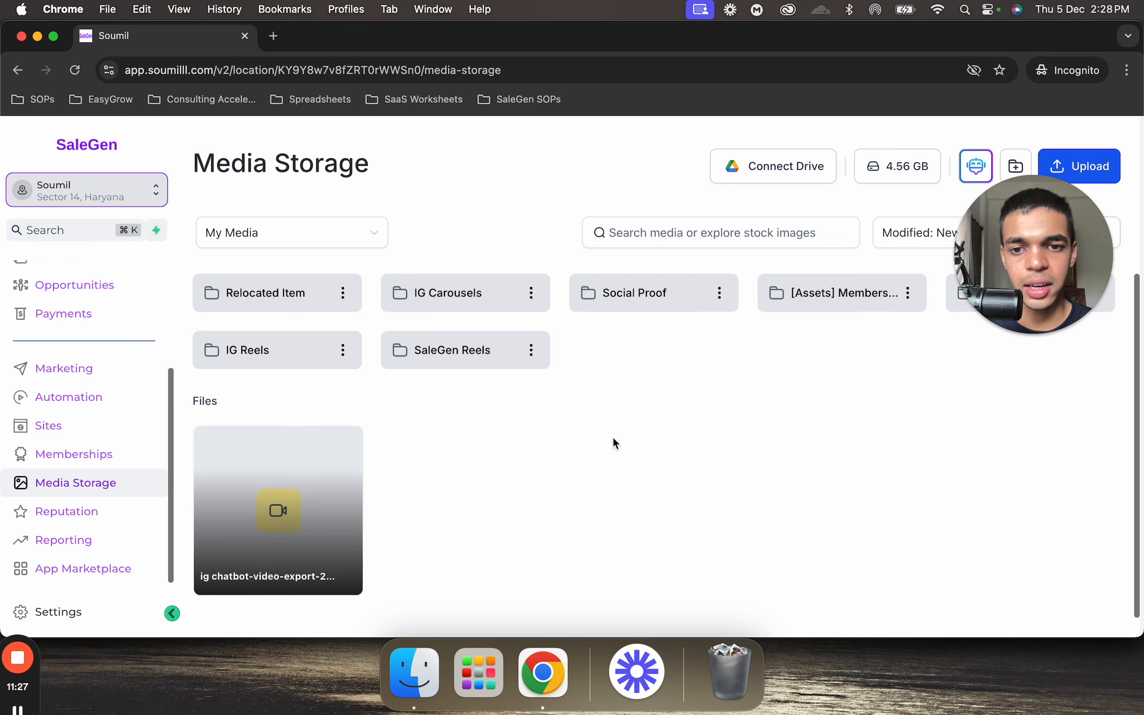
left_click(293, 358)
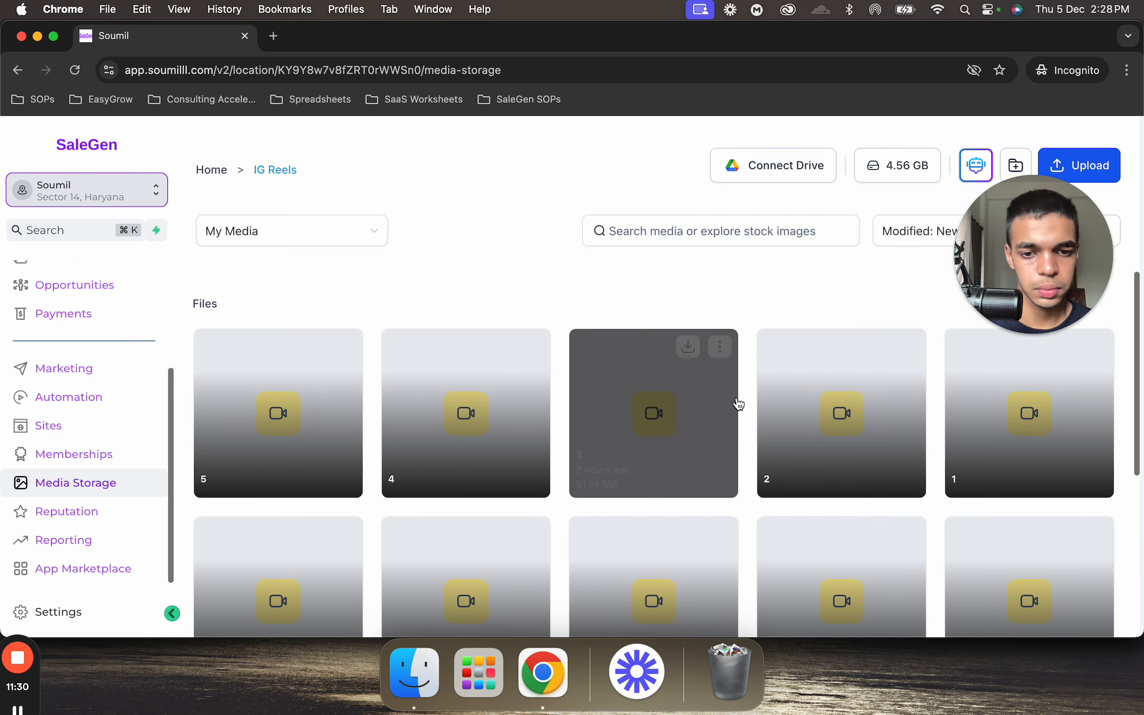
left_click(719, 346)
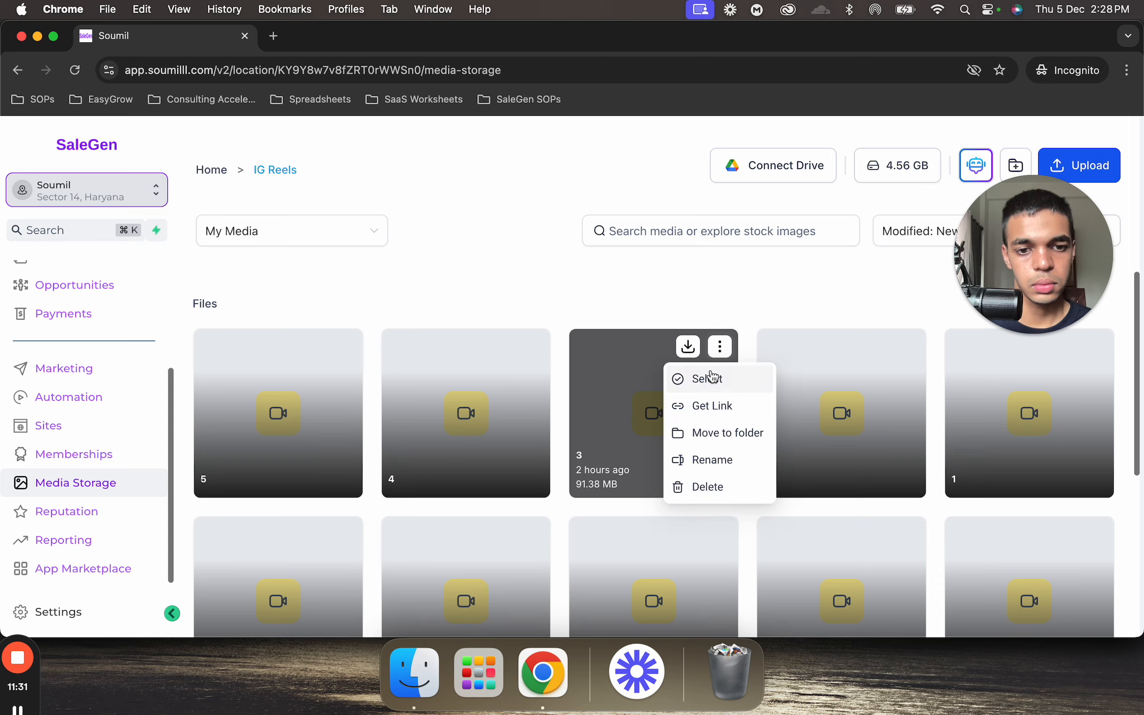
left_click(717, 403)
- Switch to the Instagram Reels Scheduler chat in ChatGPT and enter "reel 1:" with the copied video link beneath it
key("ctrl+Up")
left_click(817, 230)
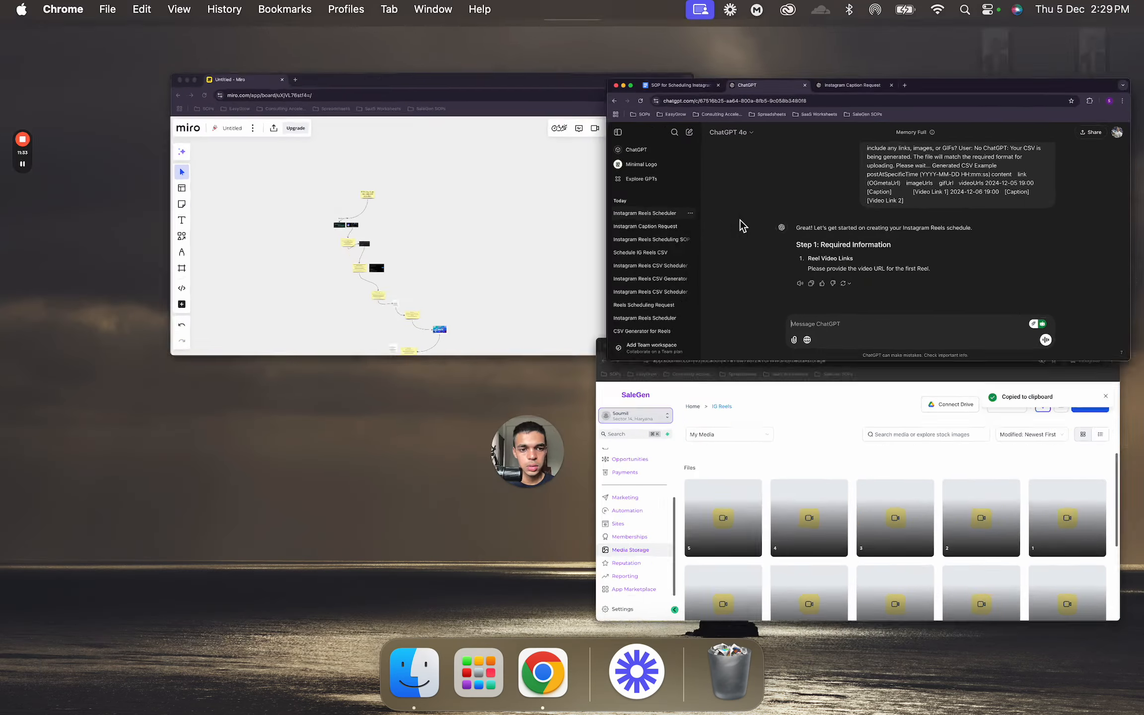
type("reel 1:")
key("shift+Return")
key("super+v")
key("shift+Return")
key("shift+Return")
- Add "reel 2:" to the ChatGPT message with the link of video 4 from the SaleGen IG Reels folder beneath it
type("ereel")
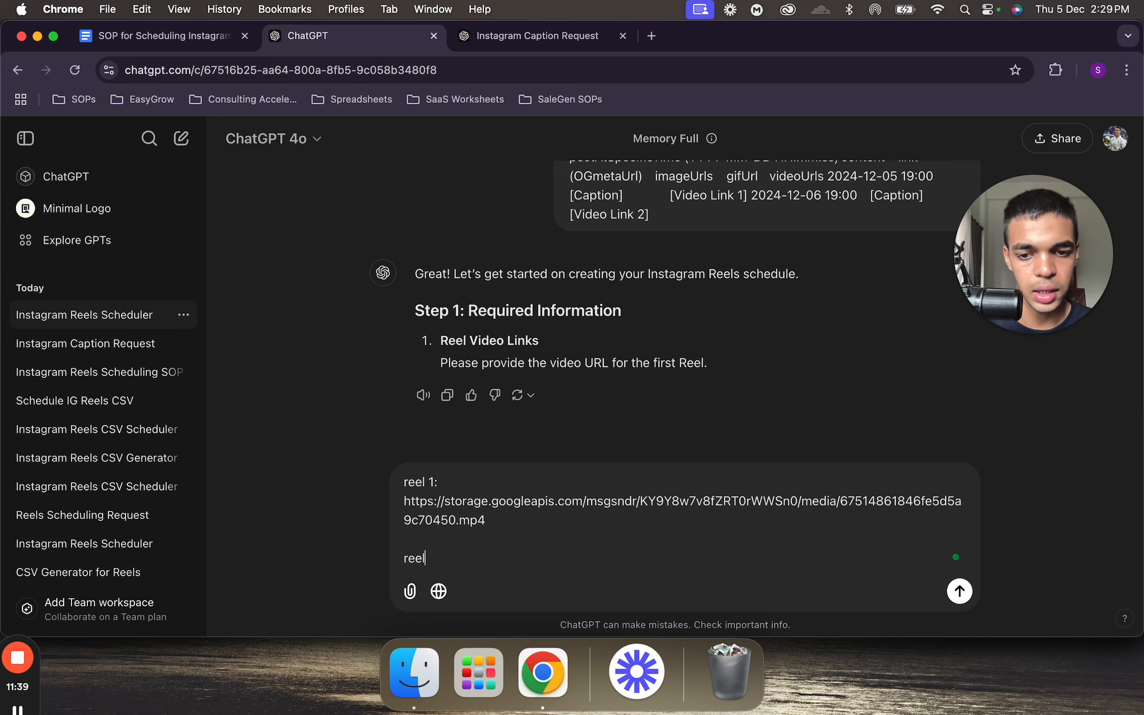
type(" 2:")
key("ctrl+Up")
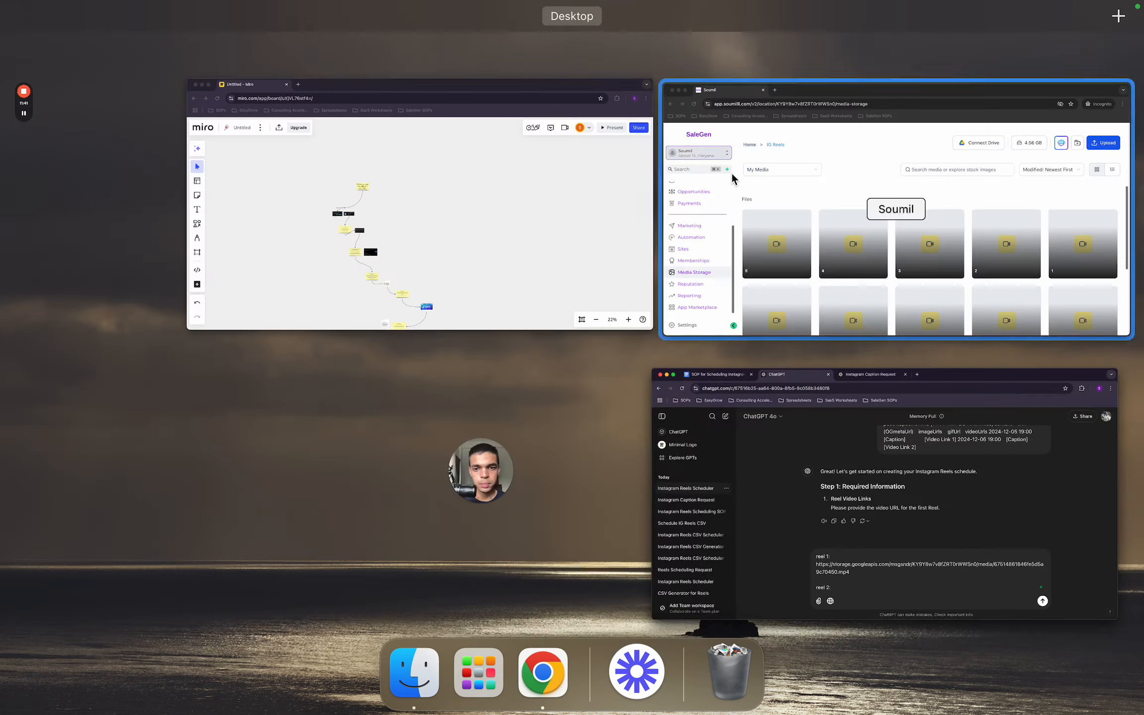
left_click(944, 222)
left_click(533, 353)
left_click(506, 422)
key("ctrl+Up")
left_click(805, 436)
key("shift+Return")
key("super+v")
- Return to the SaleGen window and copy the link of video 5 in the IG Reels folder
key("ctrl+Up")
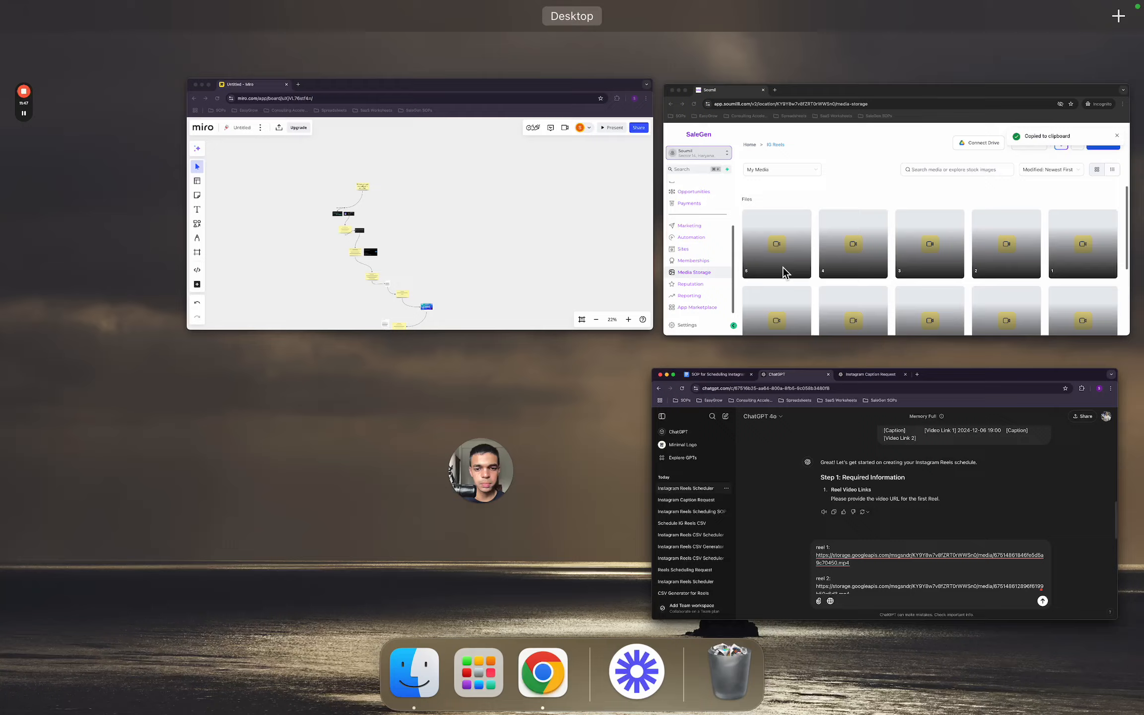
left_click(760, 186)
left_click(346, 345)
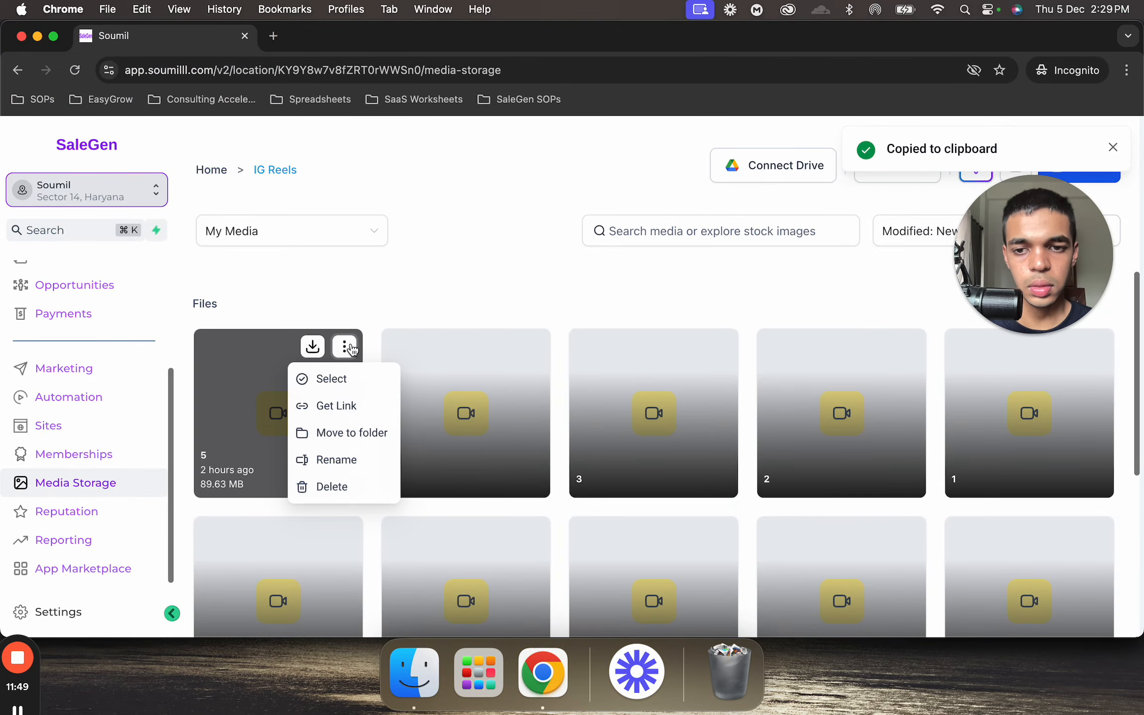
left_click(367, 401)
- Switch back to ChatGPT, add "reel 3:" with the copied link beneath it, and send the message with the three reel links
key("ctrl+Up")
left_click(822, 205)
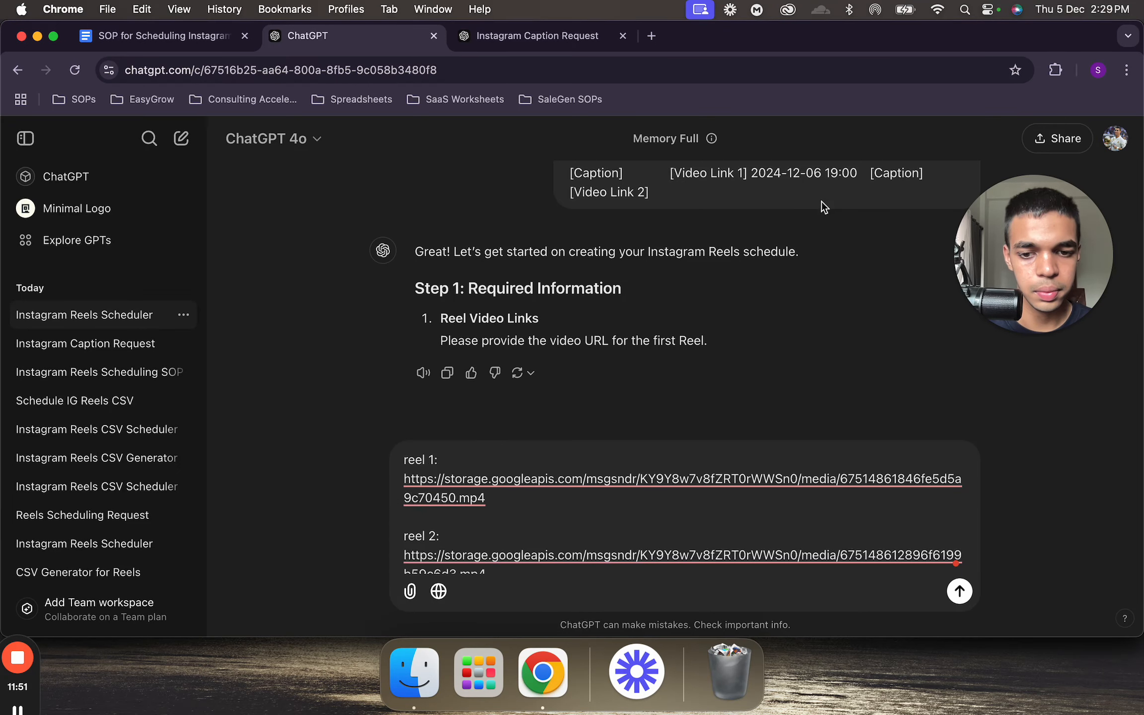
key("shift+Return")
key("shift+Return")
type("reel 3")
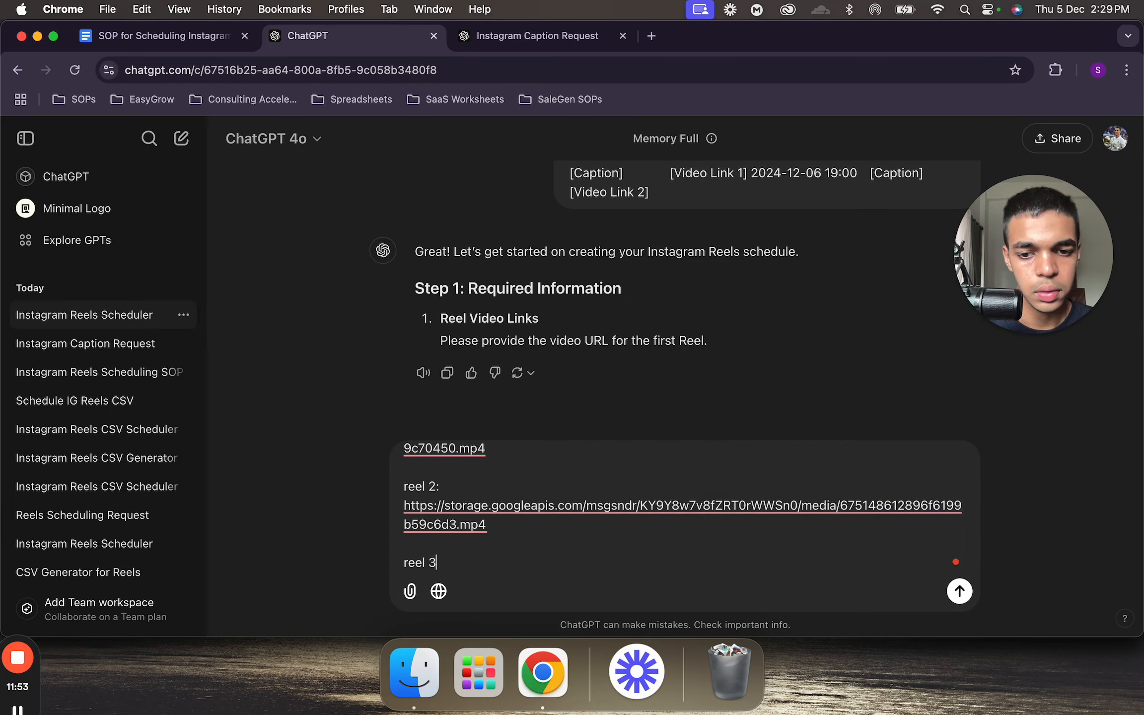
type(":")
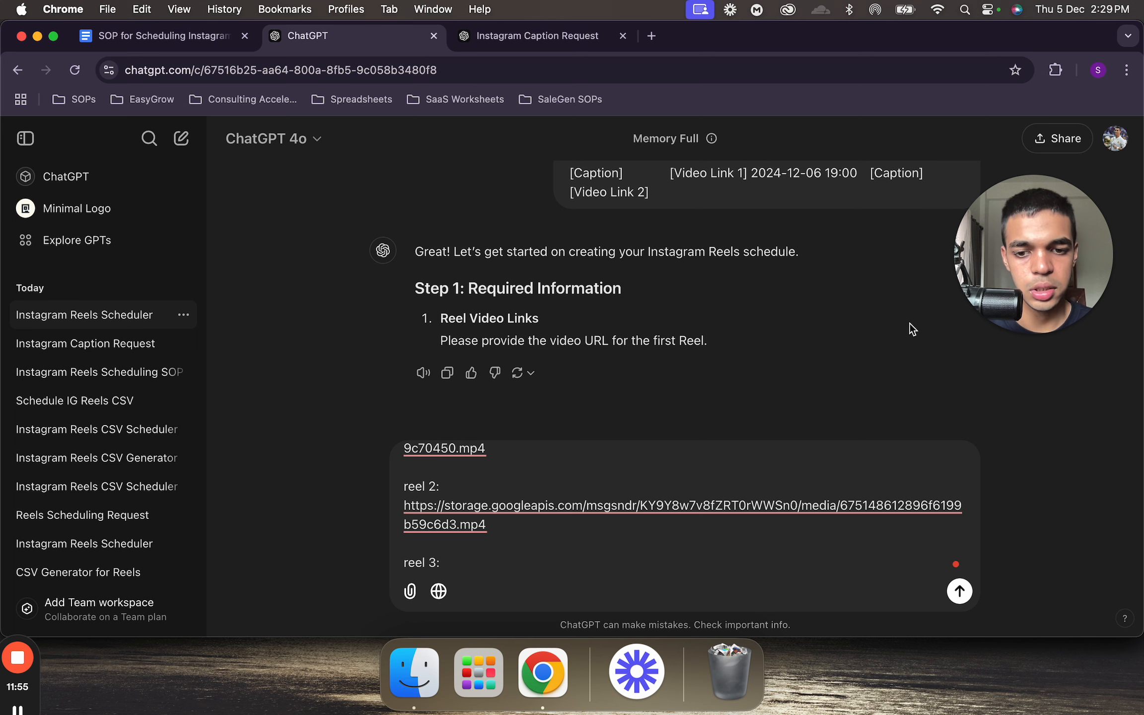
key("shift+Return")
key("super+v")
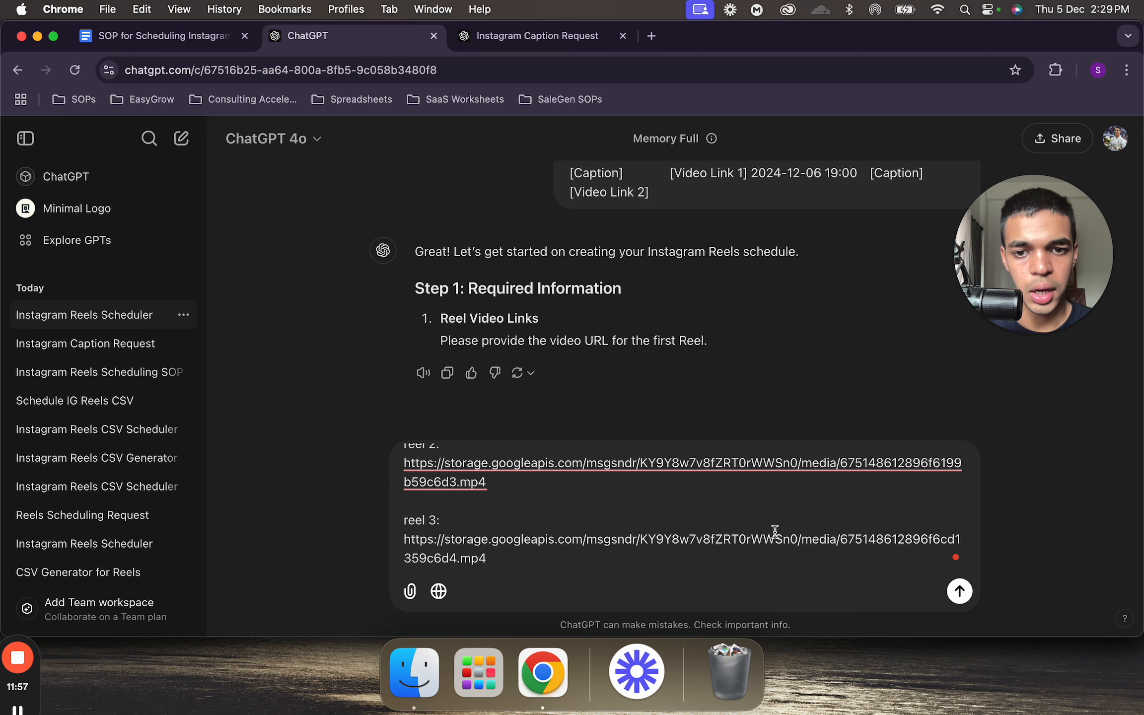
key("Return")
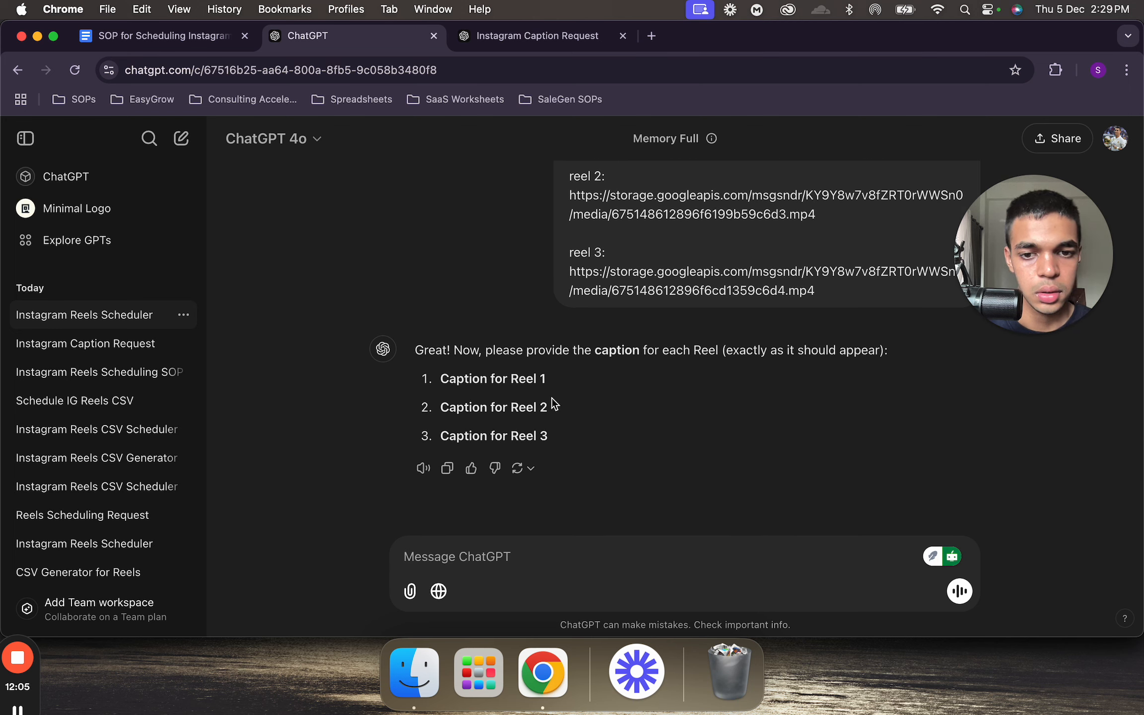
- Start the next ChatGPT message with the heading "captions:" and the label "1:" below a blank line
type("caption")
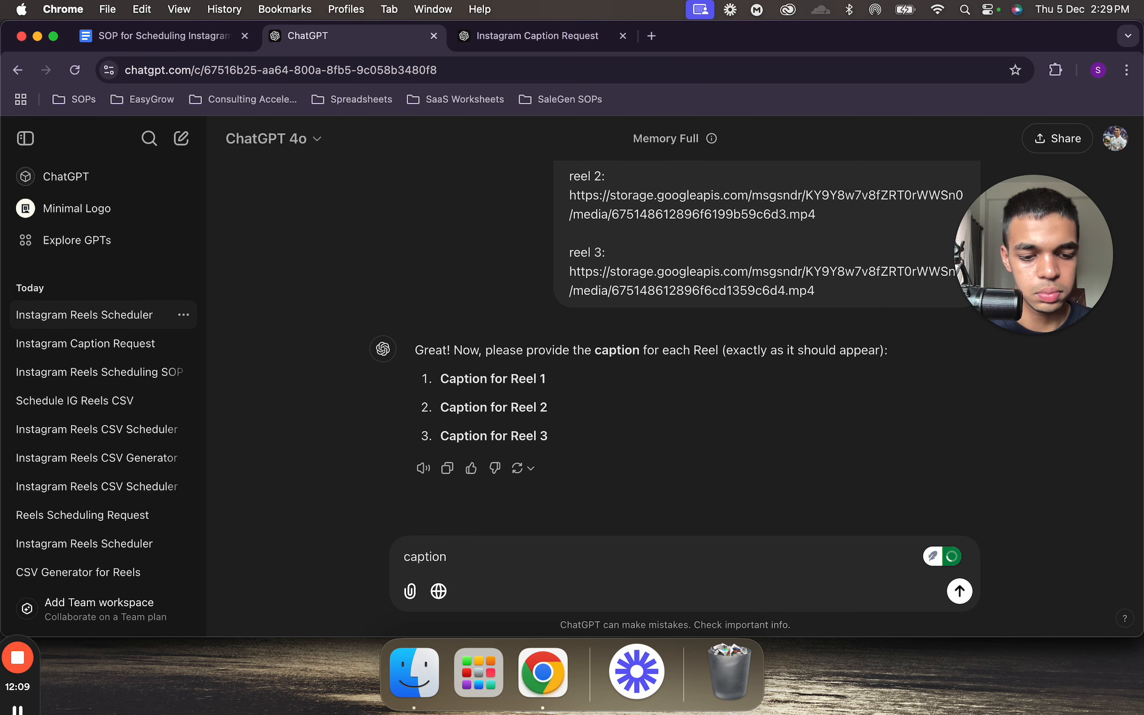
type(" 1s:")
key("shift+Return")
key("shift+Return")
type("1:")
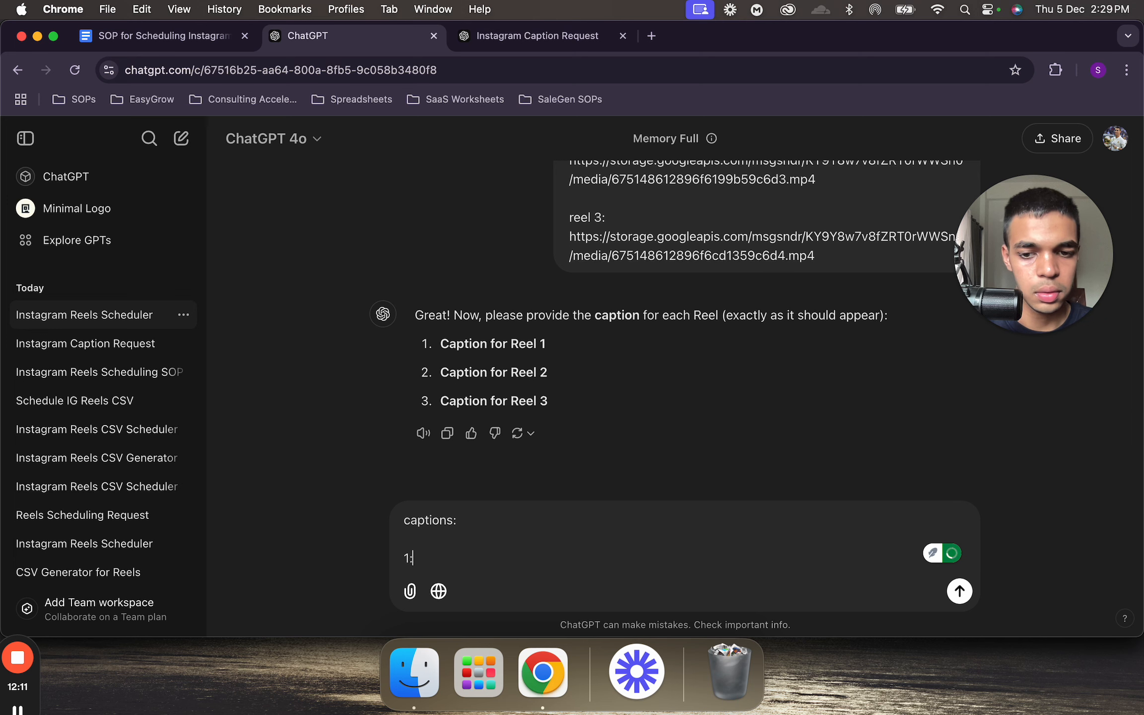
key("shift+Return")
- Copy the first reel caption from the Instagram Caption Request chat through "Comment 'WOW' below" and paste it under "1:" without its headline quotes
key("ctrl+Tab")
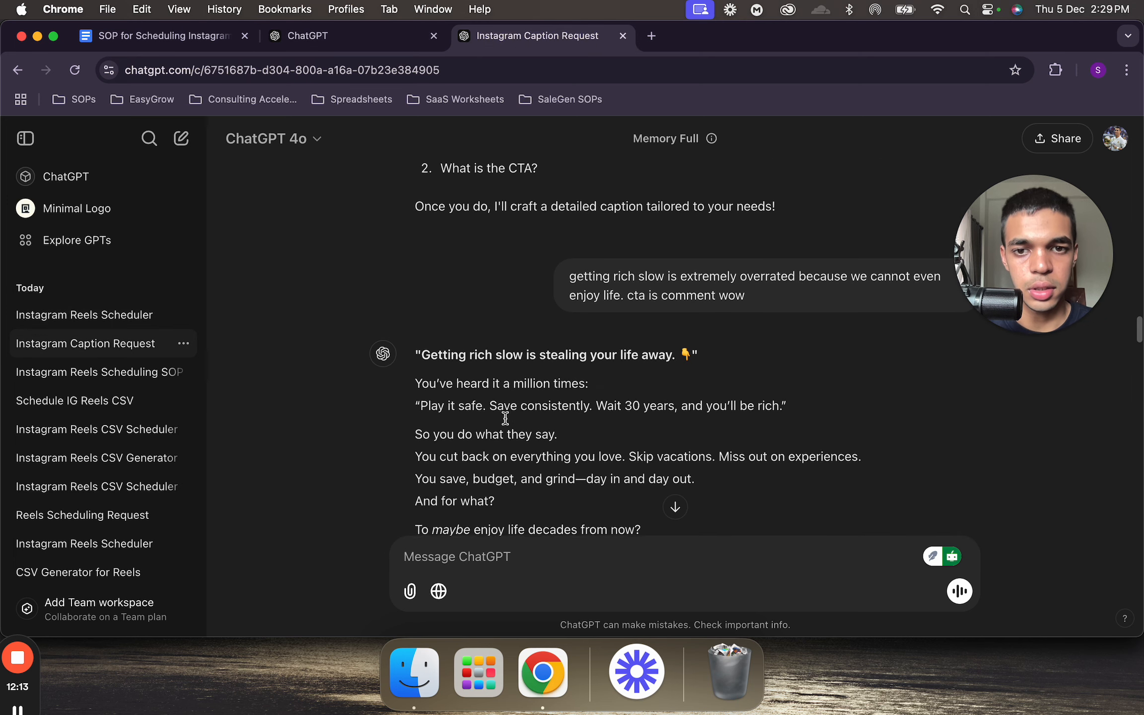
scroll(505, 417, "down", 2)
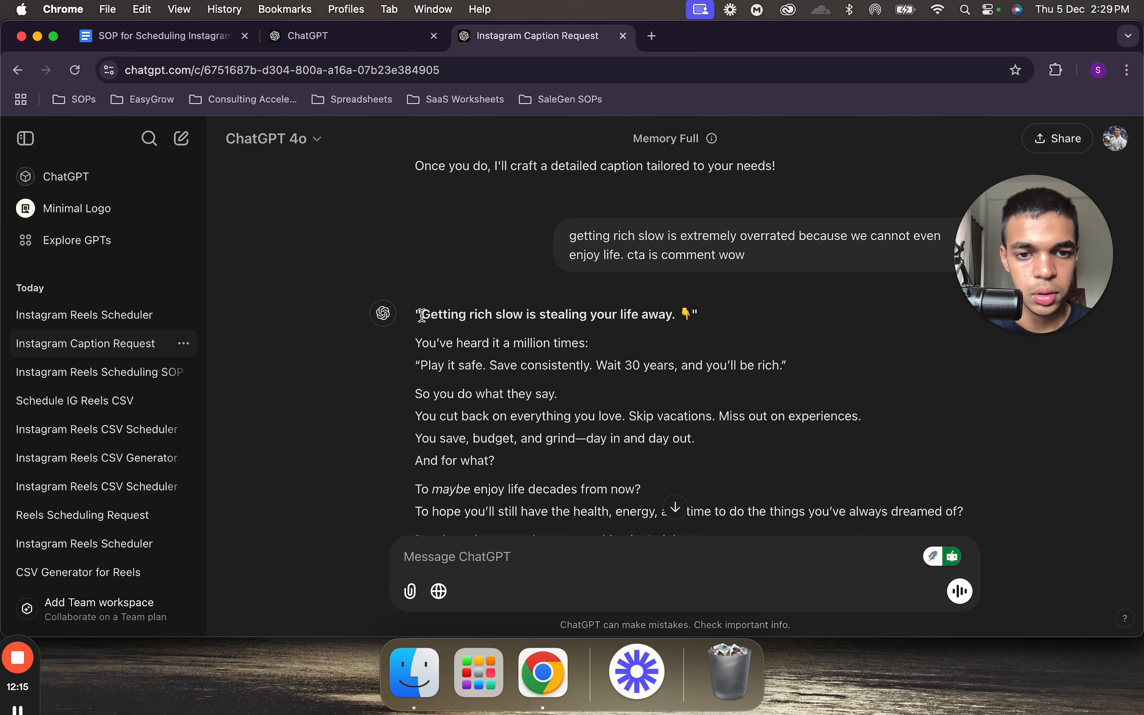
left_click_drag(421, 314, 463, 373)
left_click(437, 314)
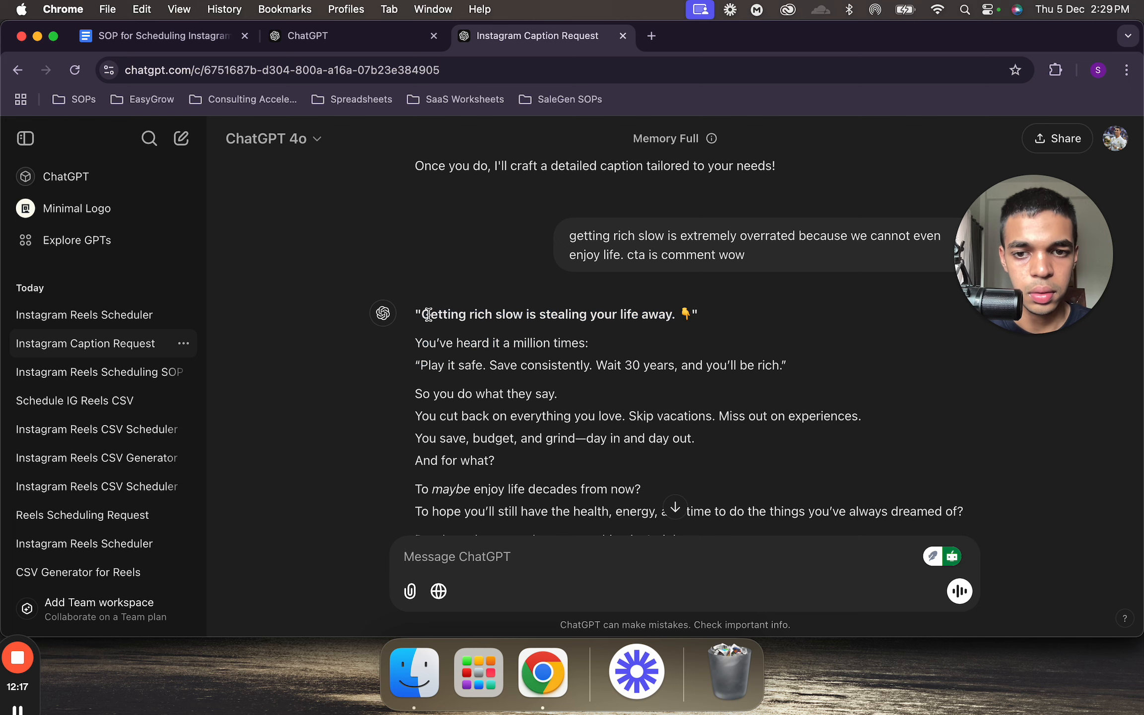
left_click_drag(428, 314, 730, 343)
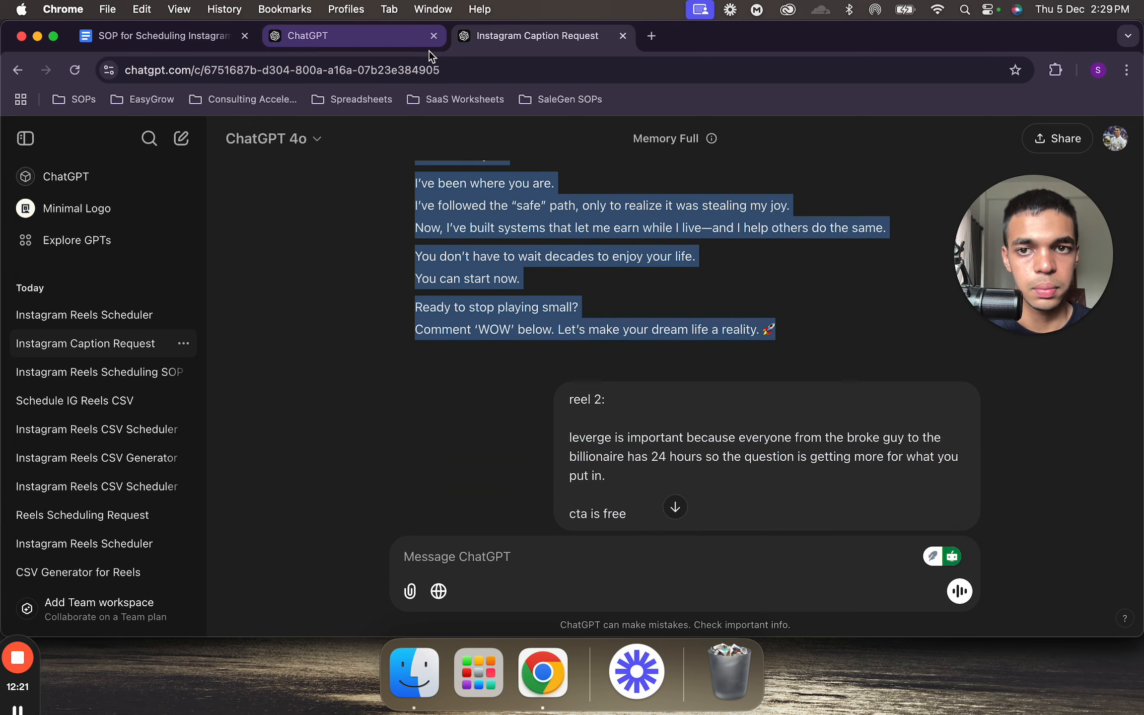
left_click(403, 47)
type("Getting rich slow is stealing your life away. 👇  You’ve heard it a million times: \"Play it safe. Save consistently. Wait 30 years, and you’ll be rich.\"")
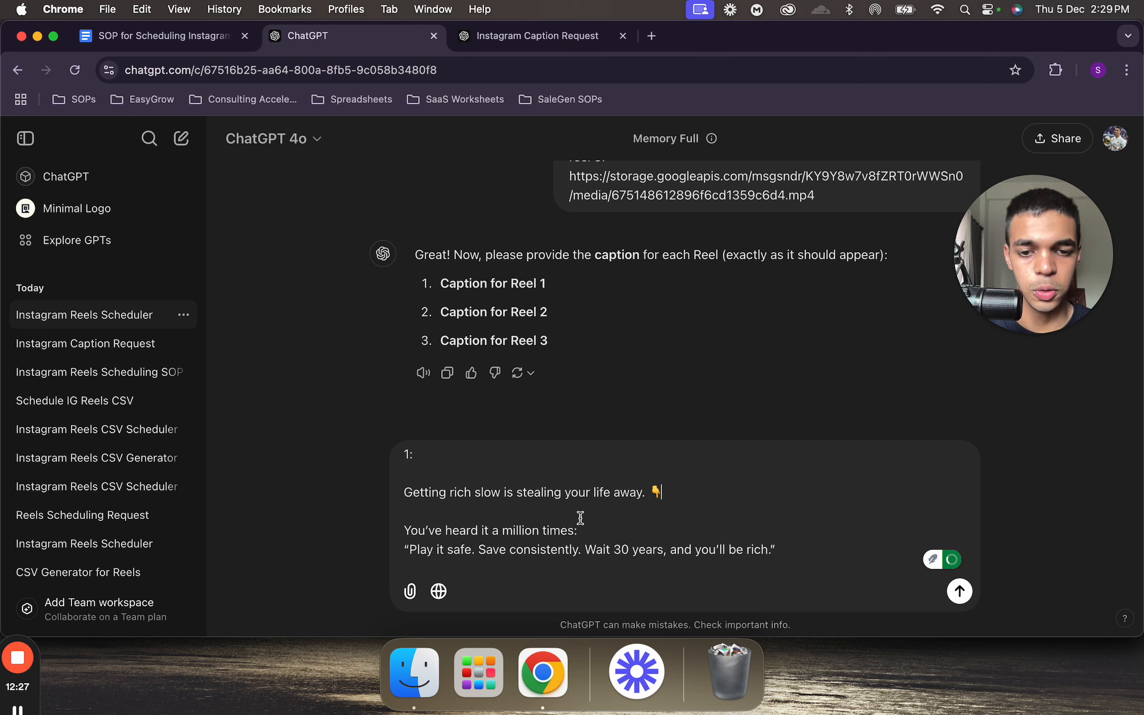
- Insert a blank line after "You've heard it a million times:" and split the quoted advice into three lines, one sentence or phrase each
scroll(590, 530, "down", 3)
scroll(587, 524, "up", 1)
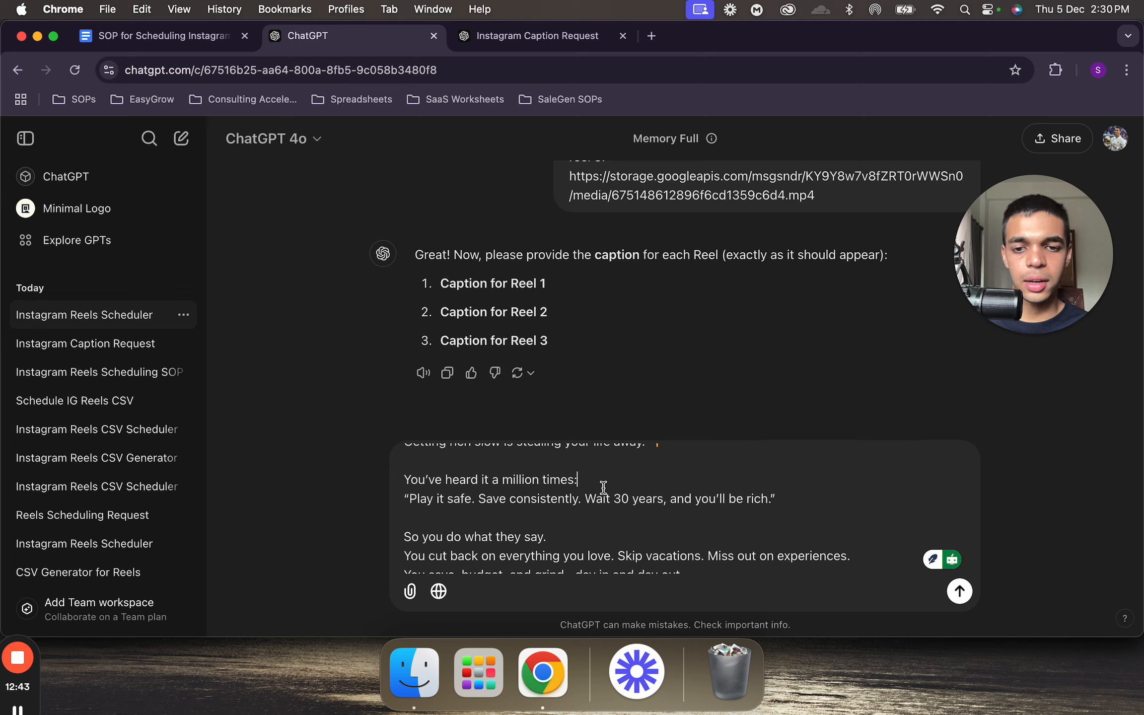
key("shift+Return")
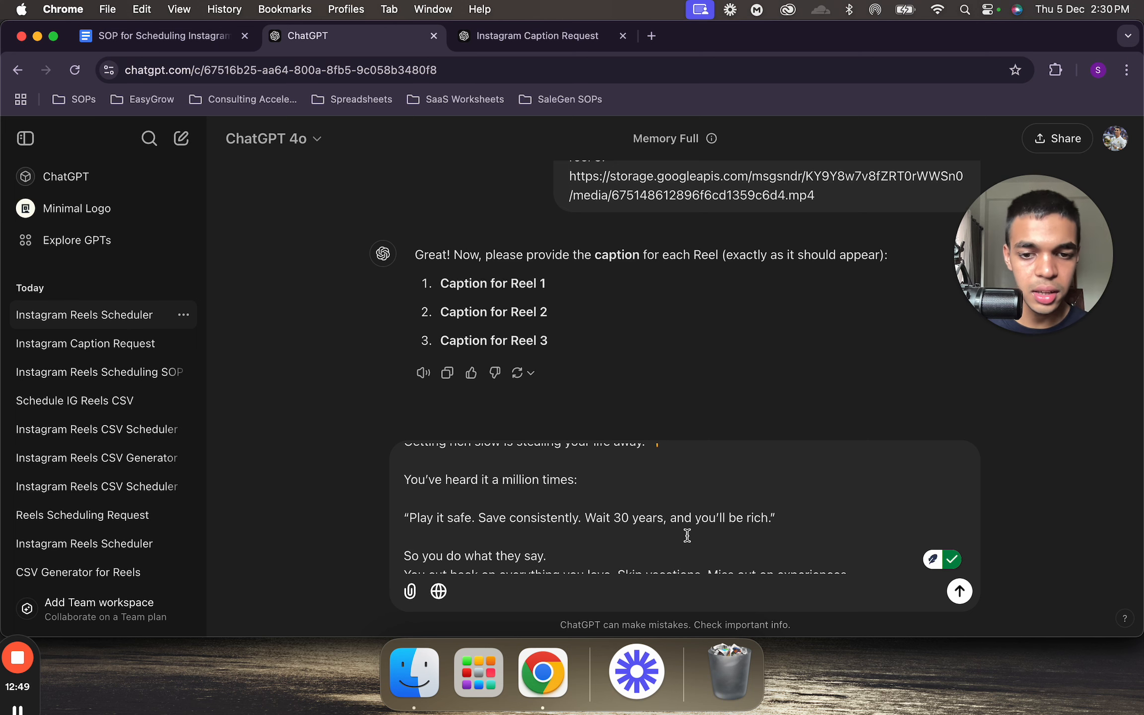
left_click(485, 519)
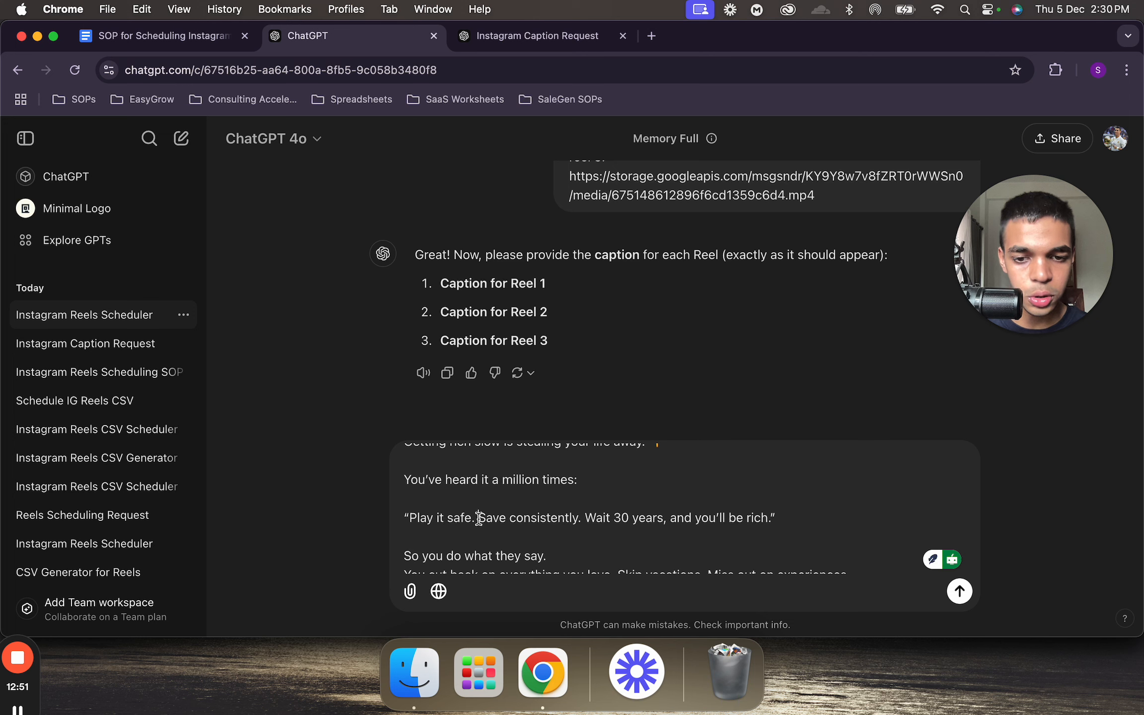
key("shift+Return")
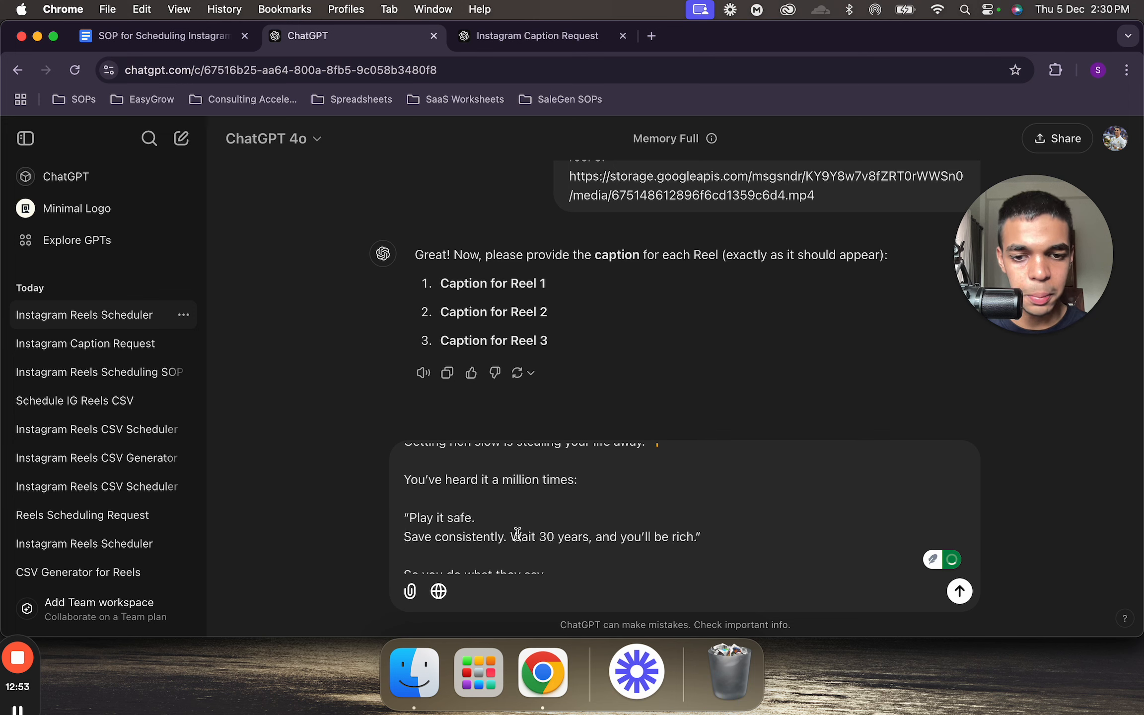
left_click(512, 536)
key("shift+Return")
- Remove the quotation marks before "Play it safe." and after "you'll be rich." in the first caption
scroll(497, 526, "up", 1)
left_click(409, 549)
key("BackSpace")
scroll(412, 546, "down", 1)
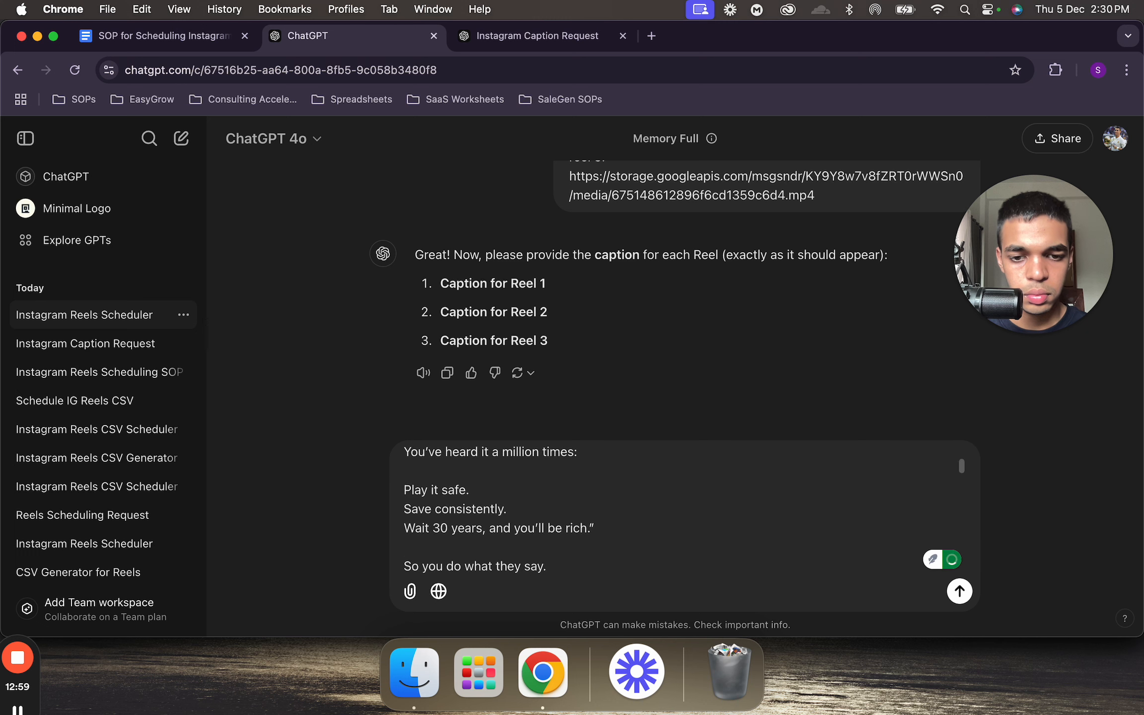
left_click(628, 535)
key("BackSpace")
- Add a blank line after "So you do what they say." and put "Skip vacations." and "Miss out on experiences." on separate lines without leading spaces
scroll(610, 566, "down", 2)
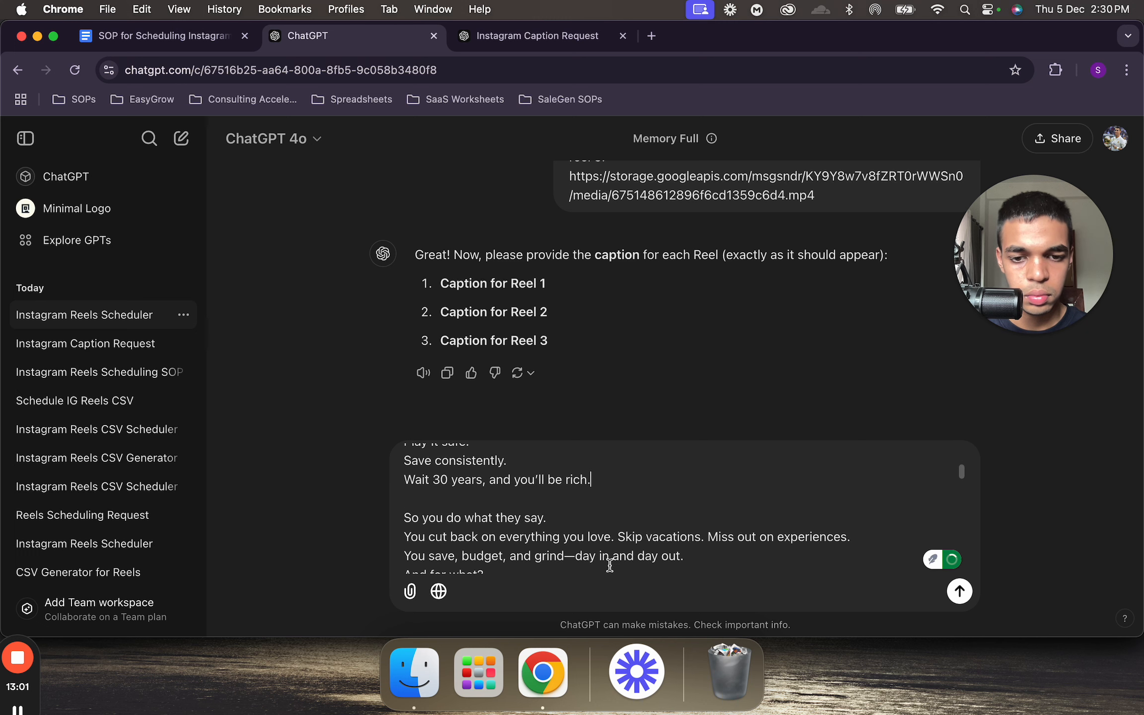
left_click(610, 524)
key("shift+Return")
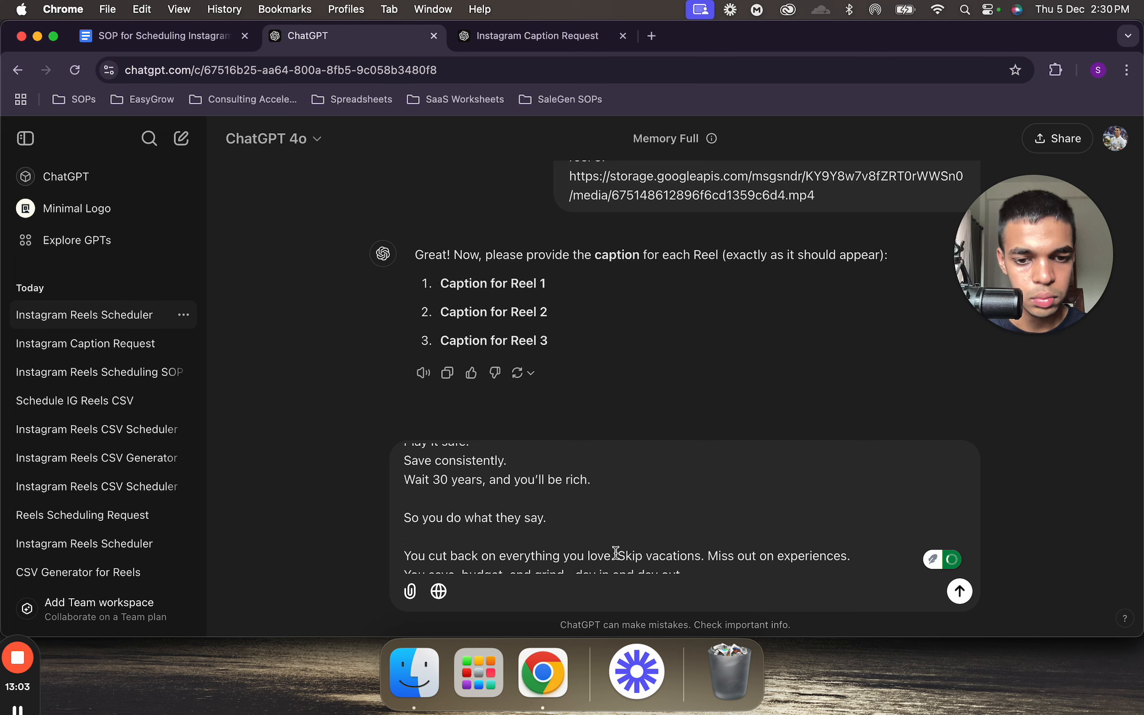
key("shift+Return")
scroll(600, 549, "down", 2)
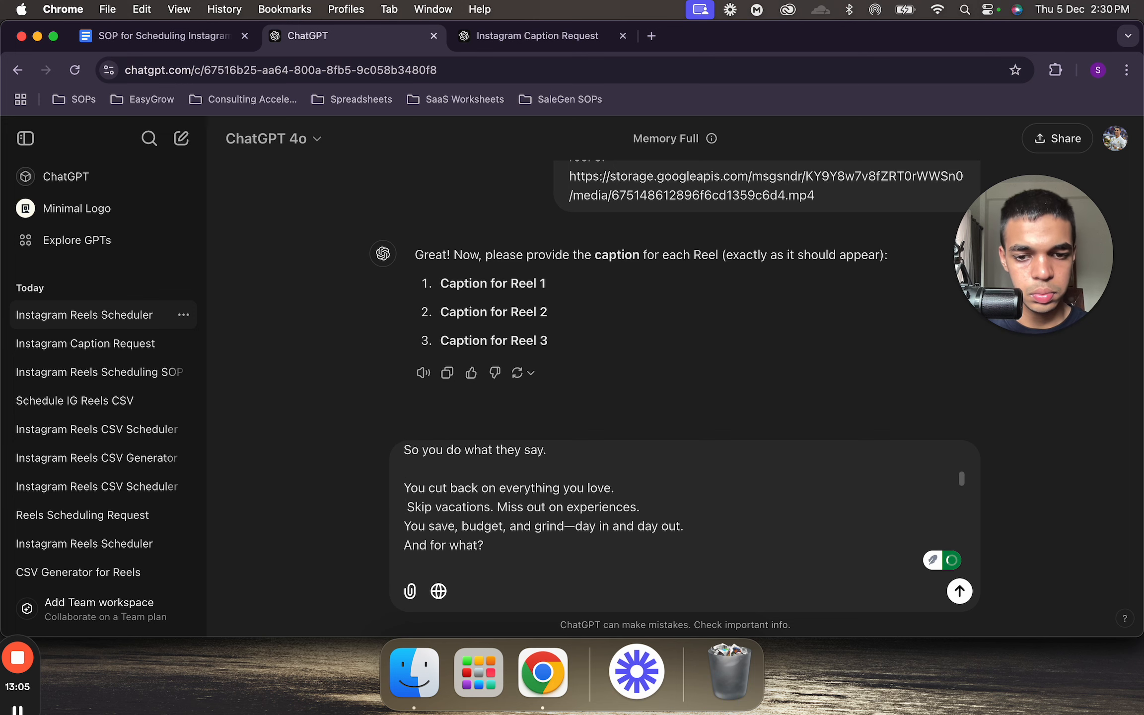
left_click(496, 511)
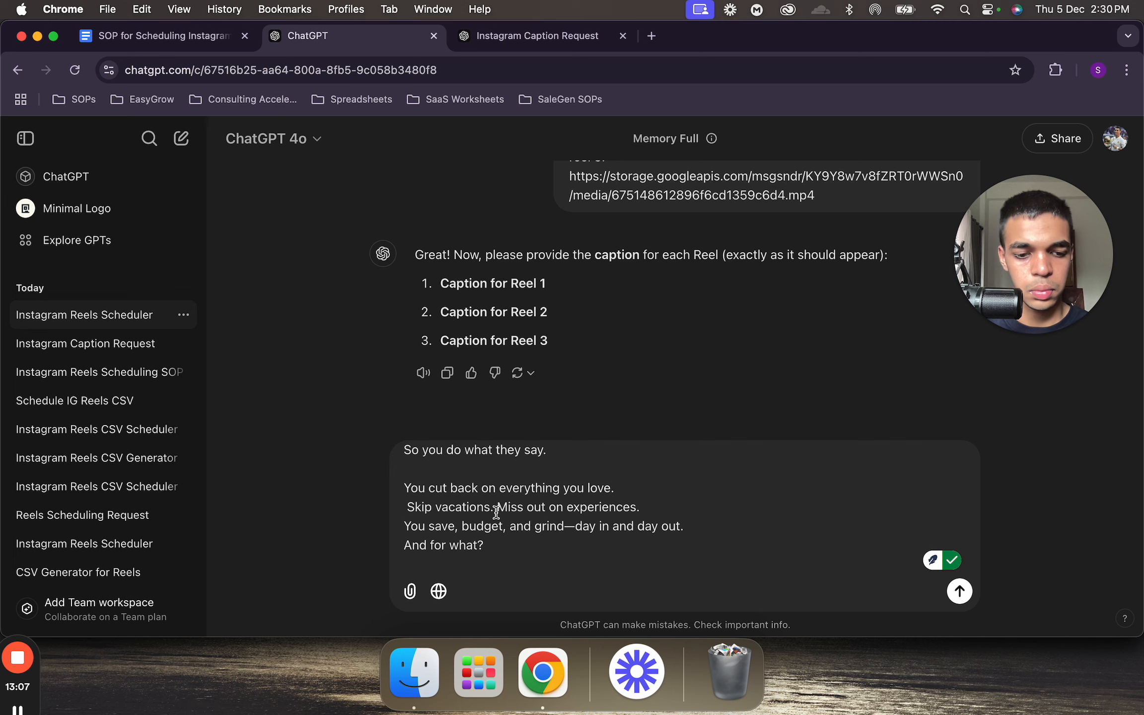
key("shift+Return")
left_click(408, 504)
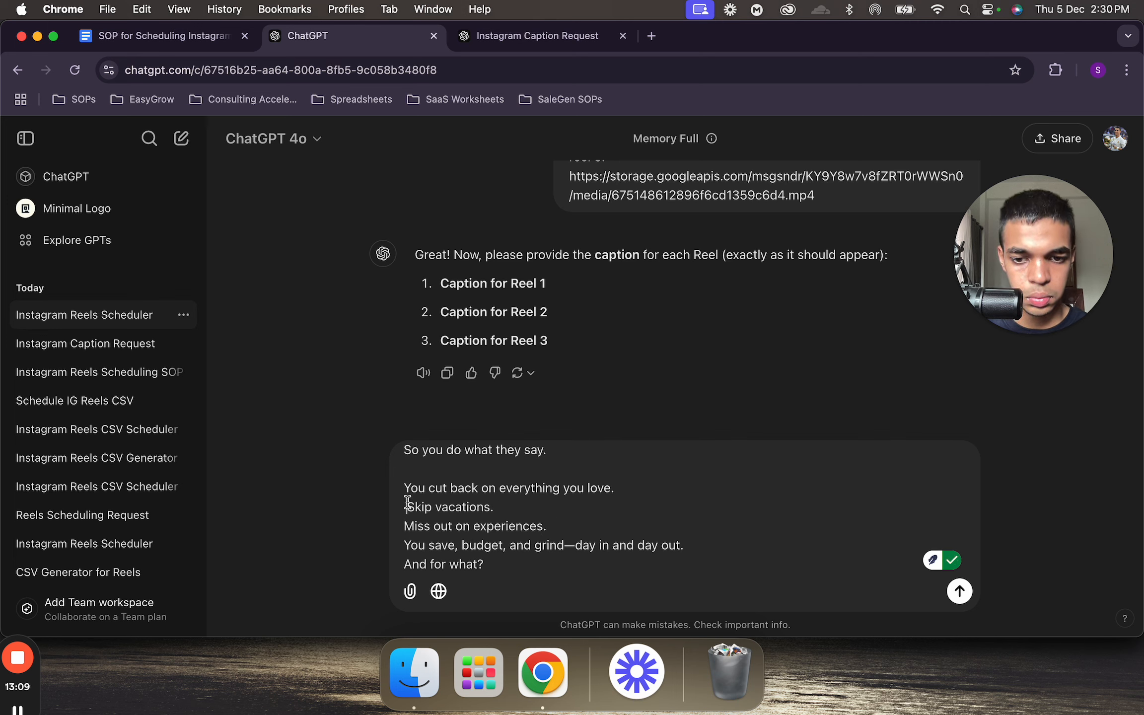
key("BackSpace")
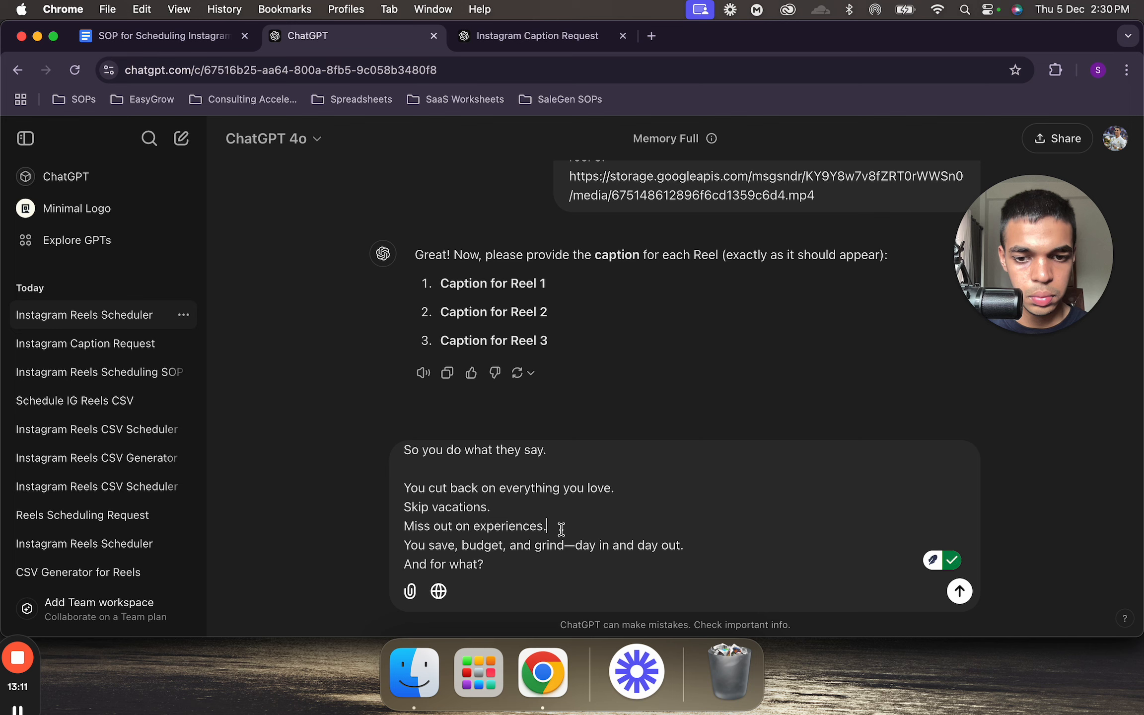
- Separate the first caption's lines from "You cut back on everything you love." through "And for what?" with blank lines
left_click(633, 492)
key("shift+Return")
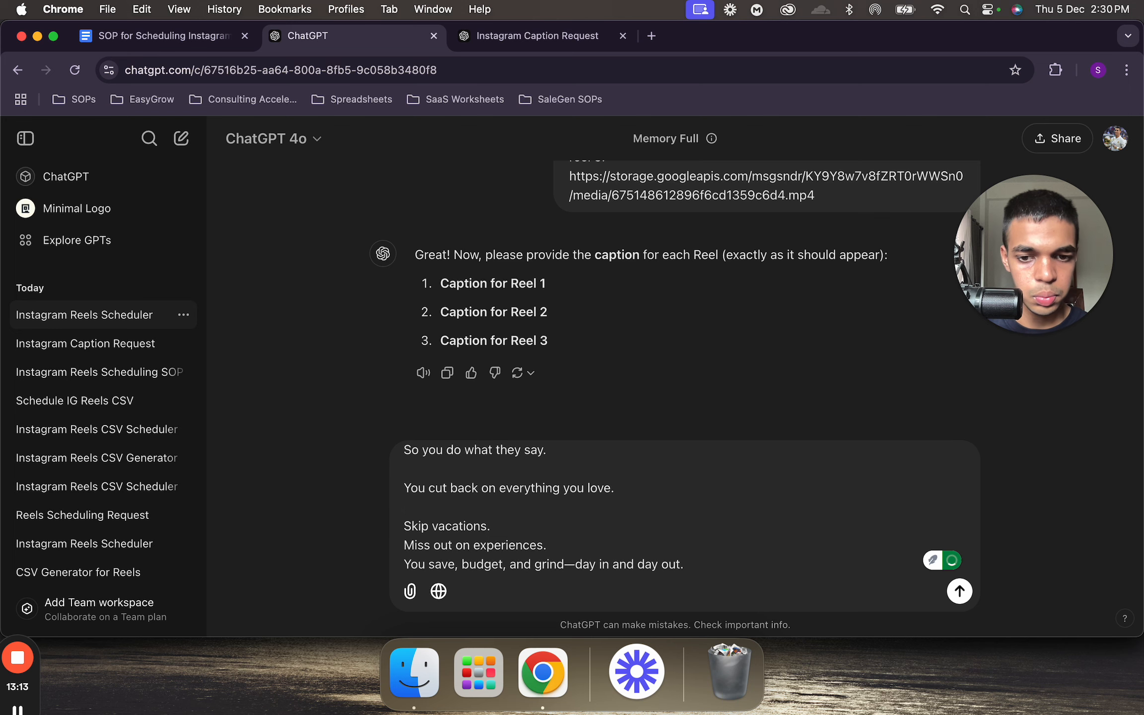
left_click(590, 529)
key("shift+Return")
scroll(591, 529, "down", 2)
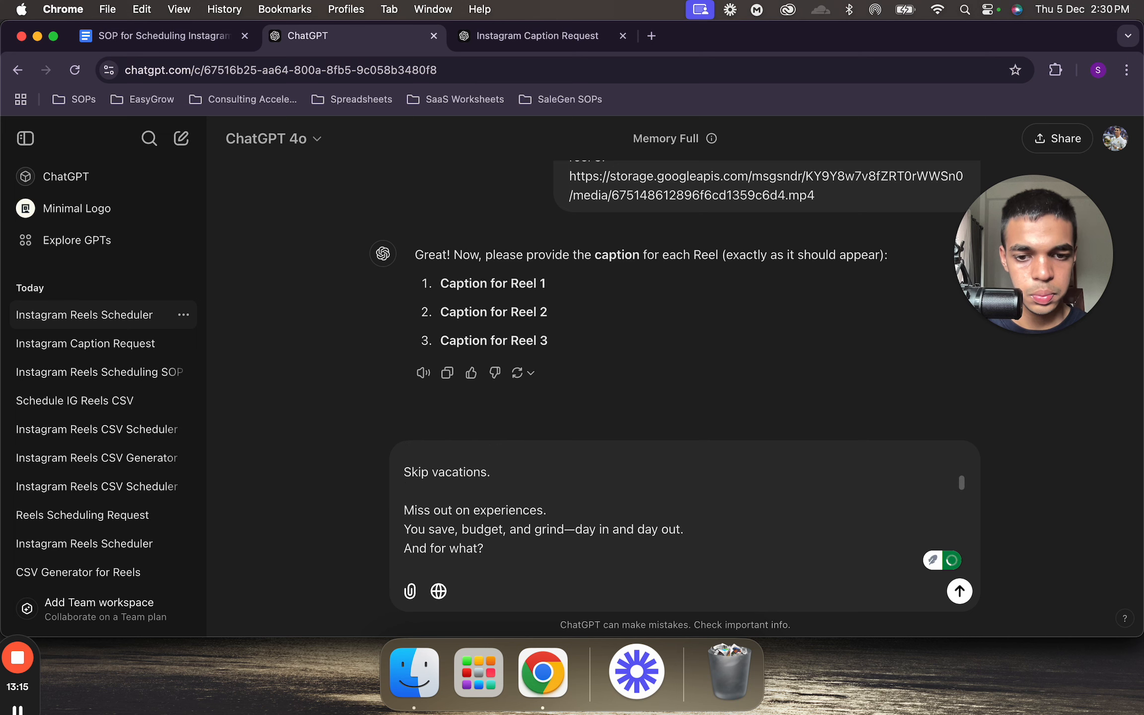
left_click(593, 514)
key("shift+Return")
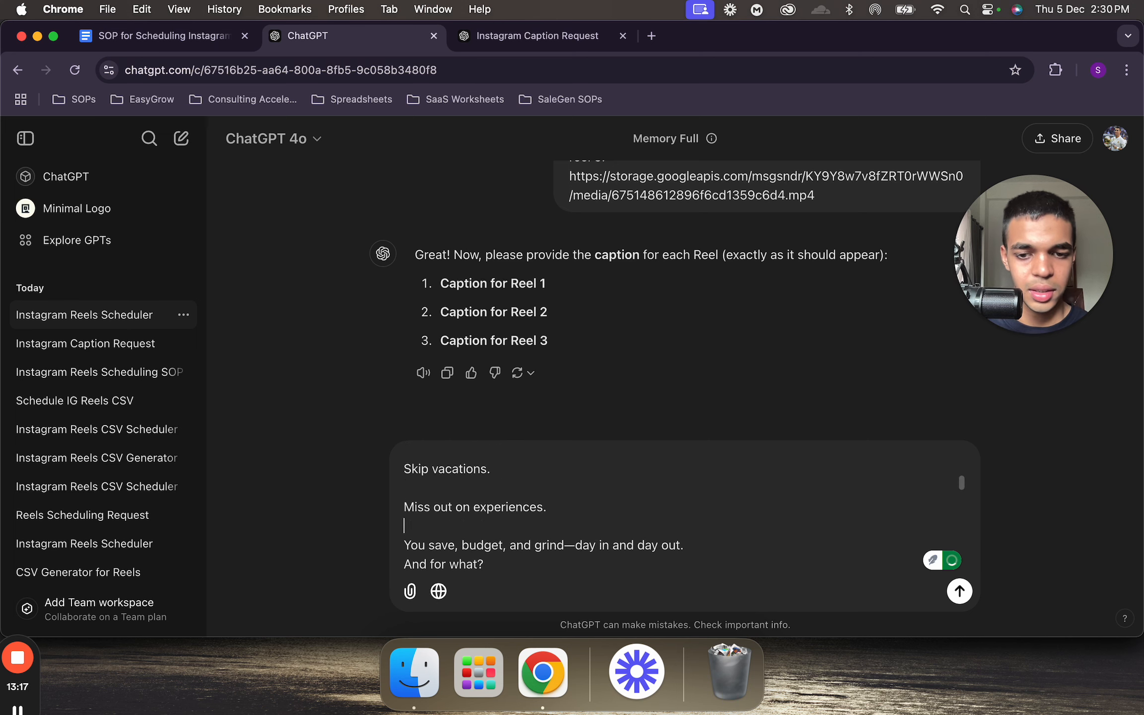
scroll(689, 508, "down", 2)
left_click(732, 495)
key("shift+Return")
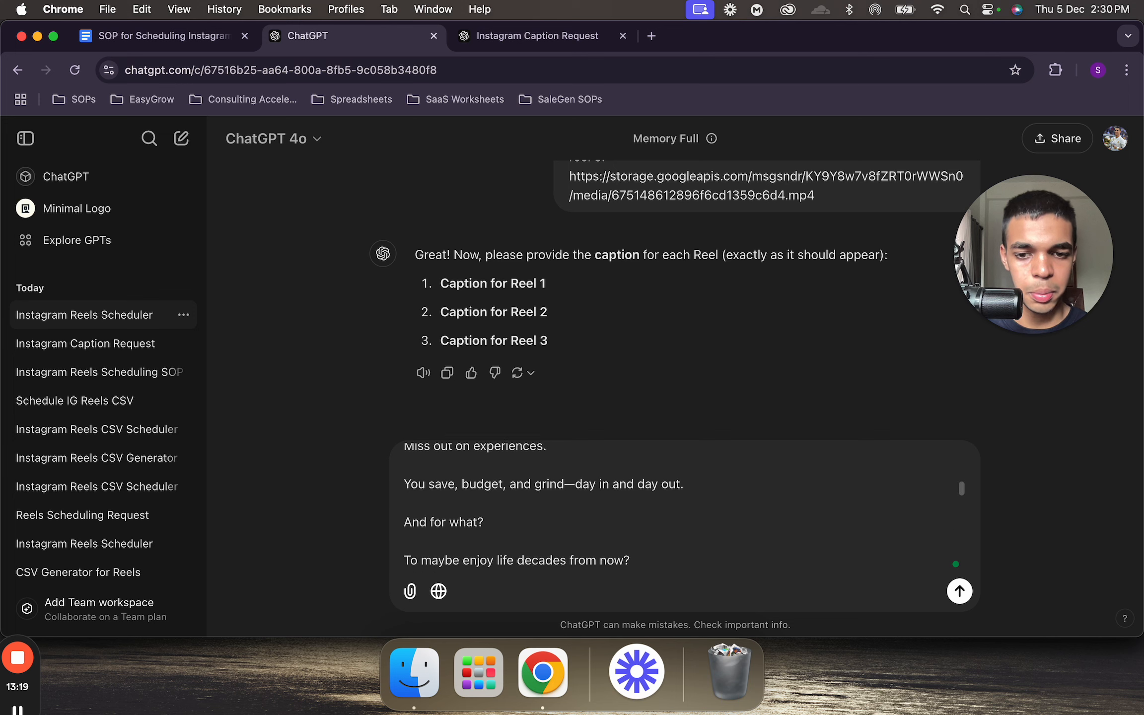
- Add a blank line after "To maybe enjoy life decades from now?" and after "But deep down, you know something isn't right." in the first caption
scroll(697, 502, "down", 2)
left_click(682, 521)
key("shift+Return")
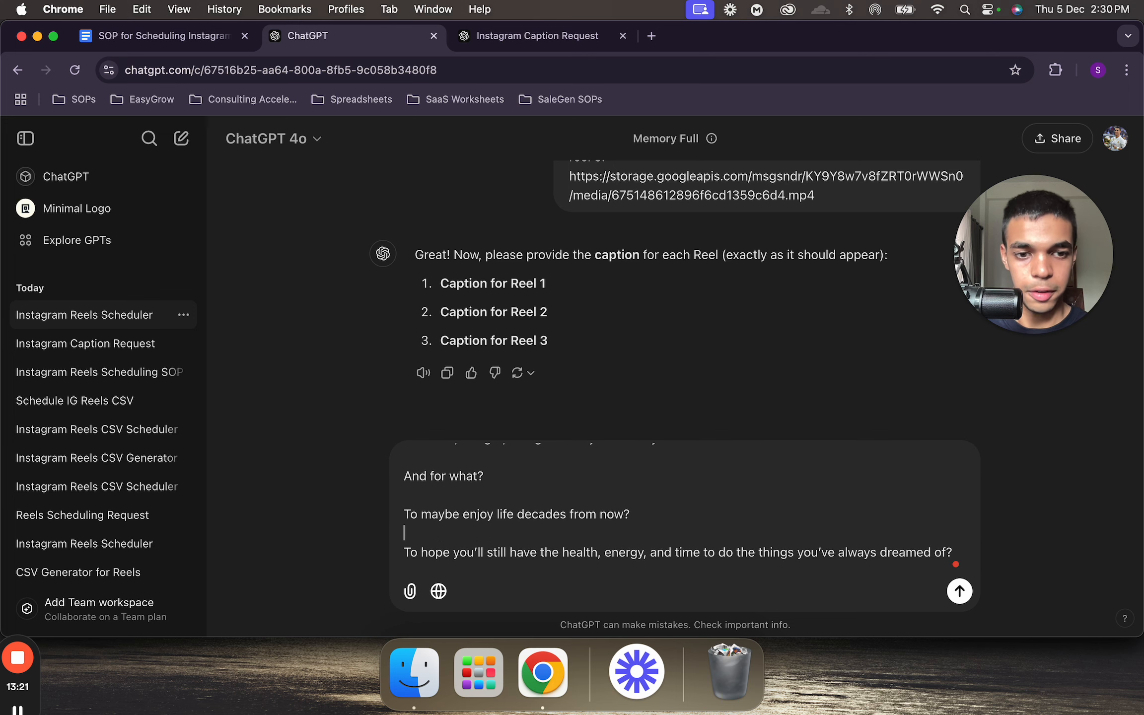
scroll(679, 513, "down", 1)
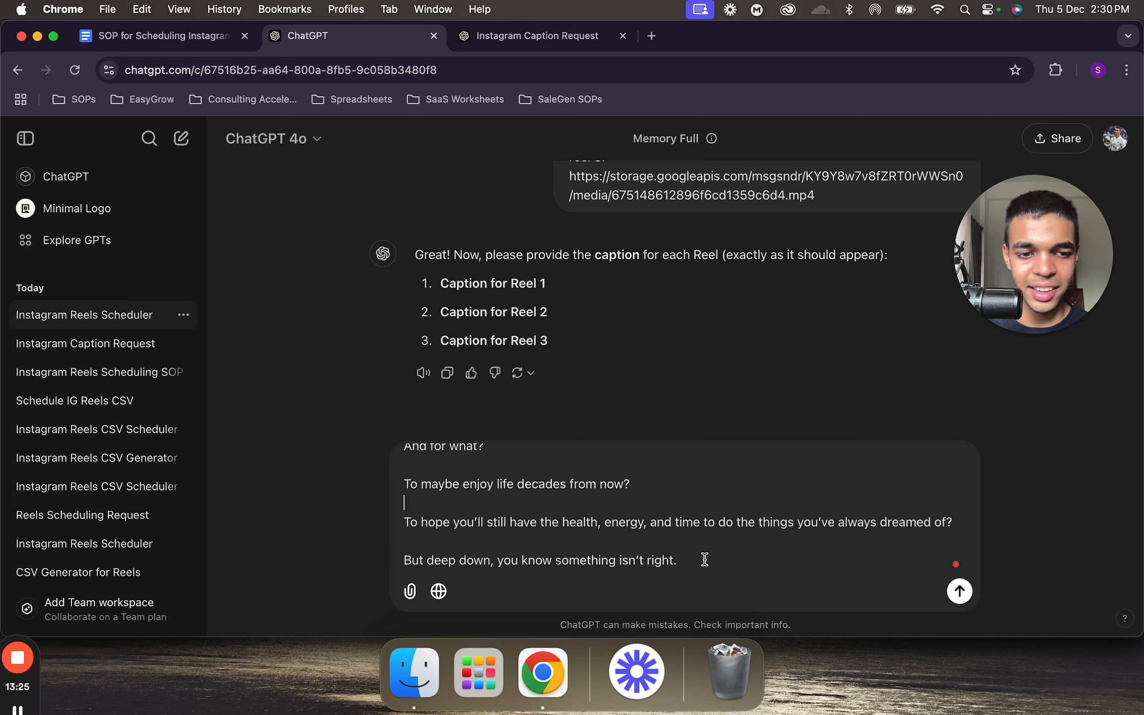
scroll(708, 549, "down", 2)
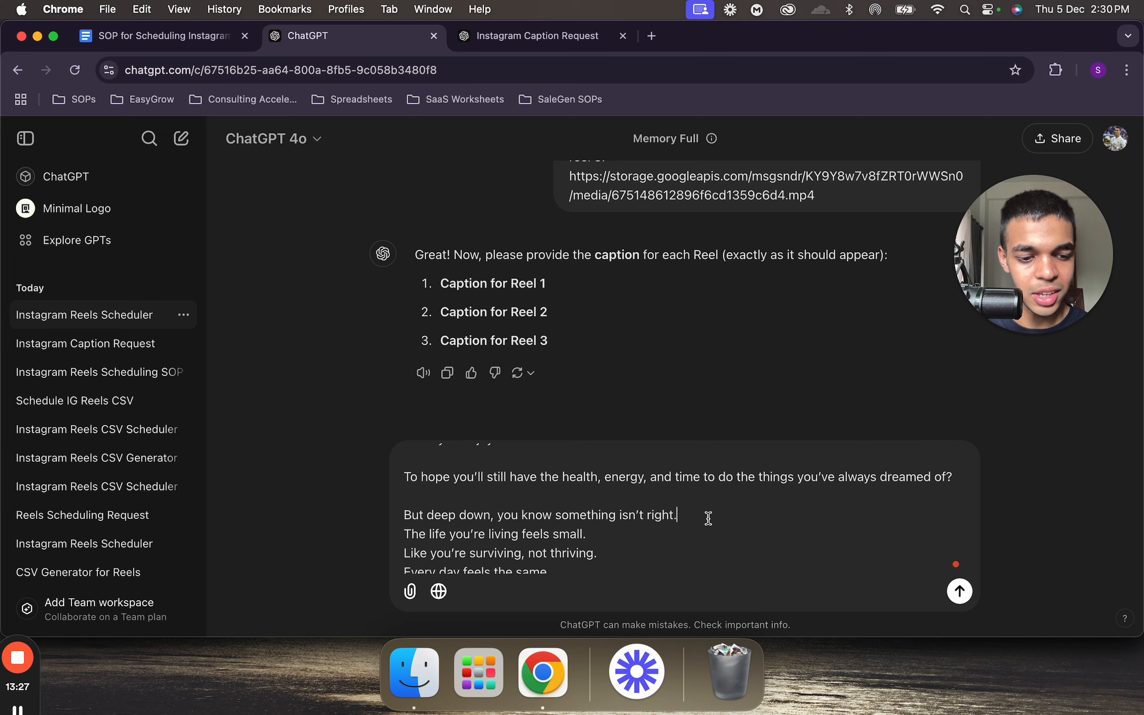
key("shift+Return")
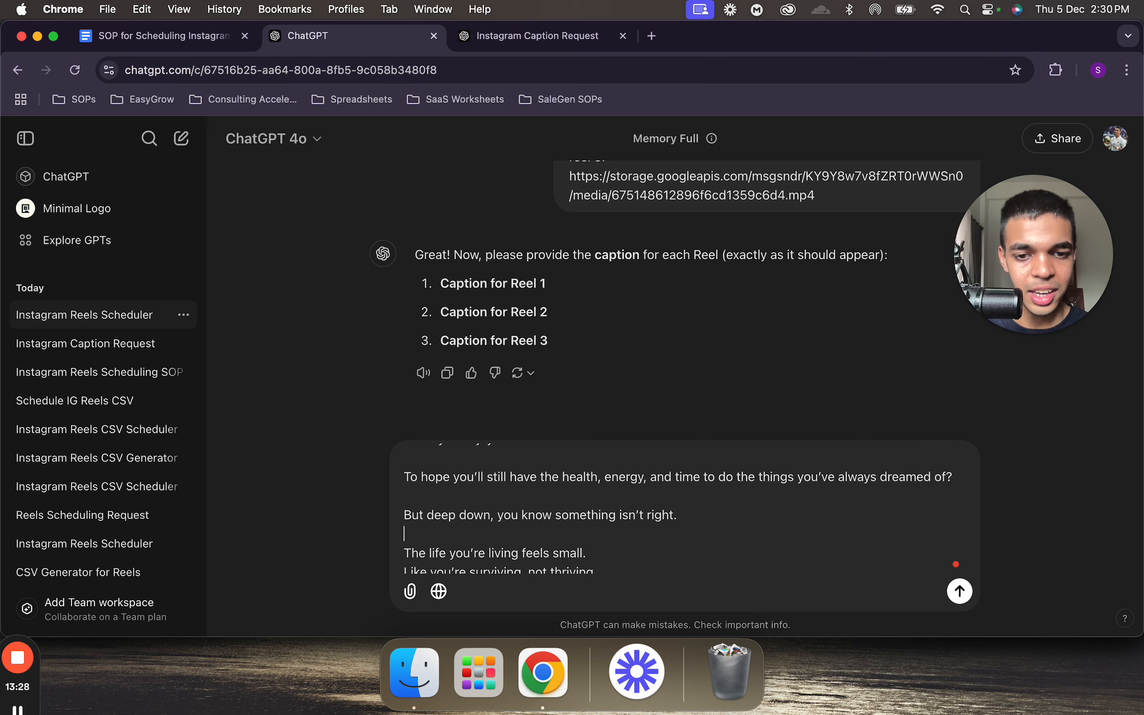
- Separate the lines from "The life you're living feels small." through "And those dreams?" with blank lines
left_click(658, 558)
key("shift+Return")
scroll(656, 553, "down", 2)
left_click(642, 504)
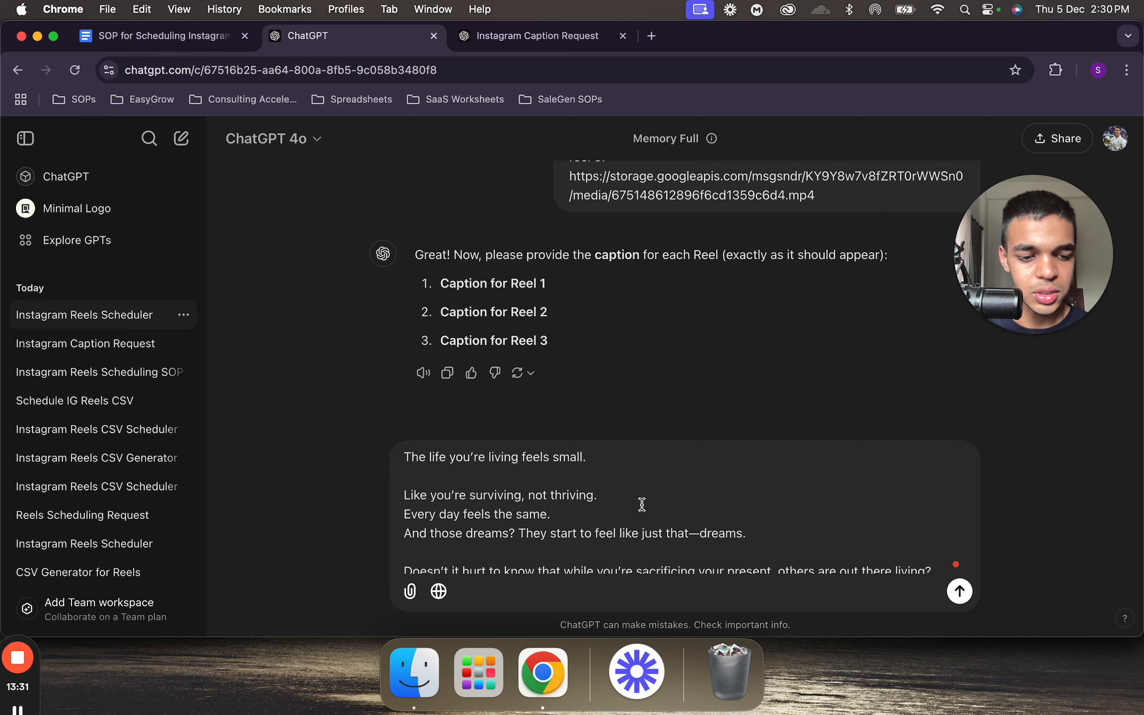
key("shift+Return")
left_click(637, 489)
key("shift+Return")
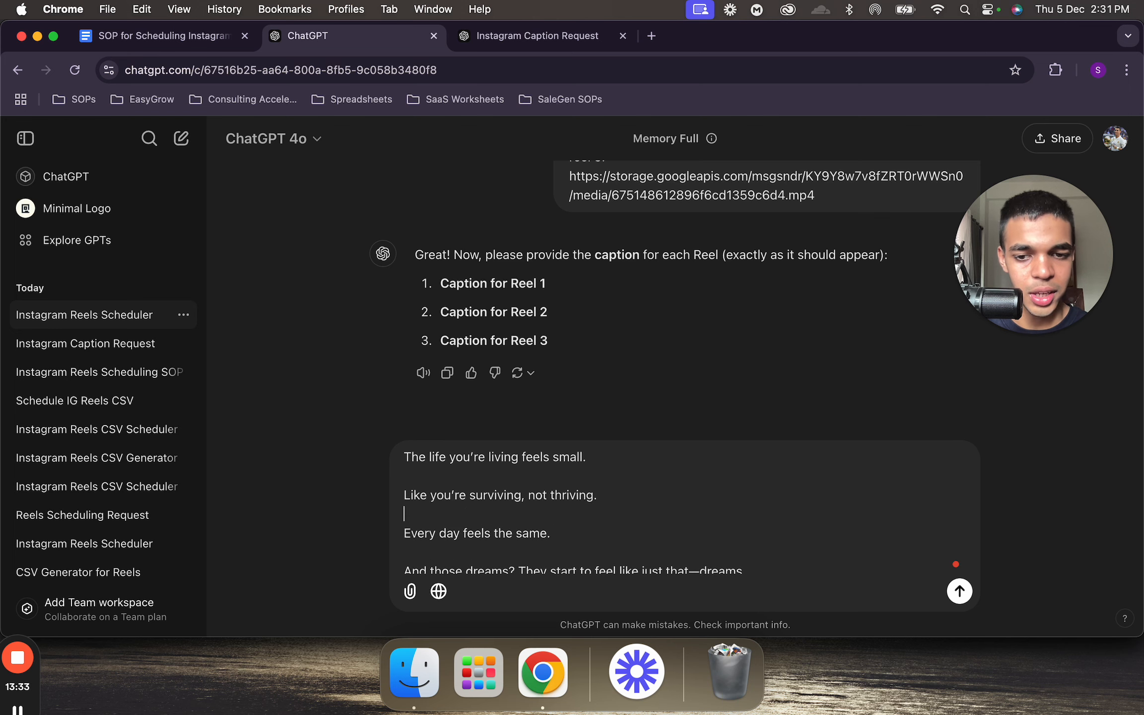
- Insert a blank line before and after "They've figured it out." in the first caption
scroll(624, 548, "down", 5)
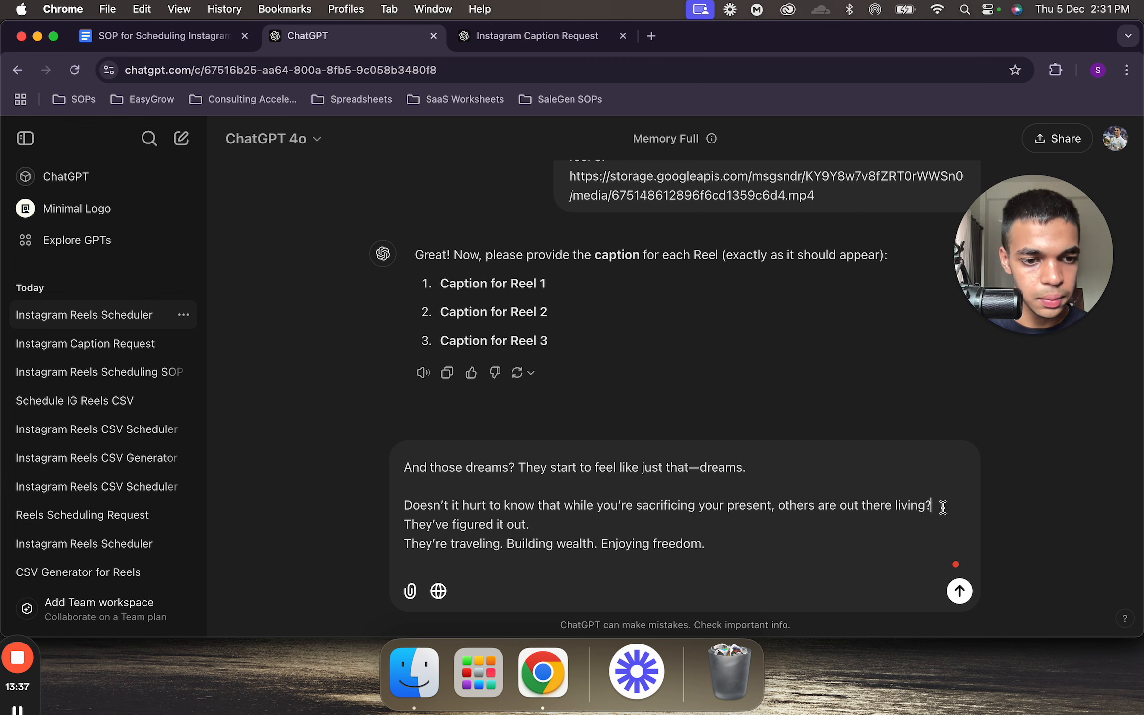
left_click(942, 507)
key("shift+Return")
left_click(704, 546)
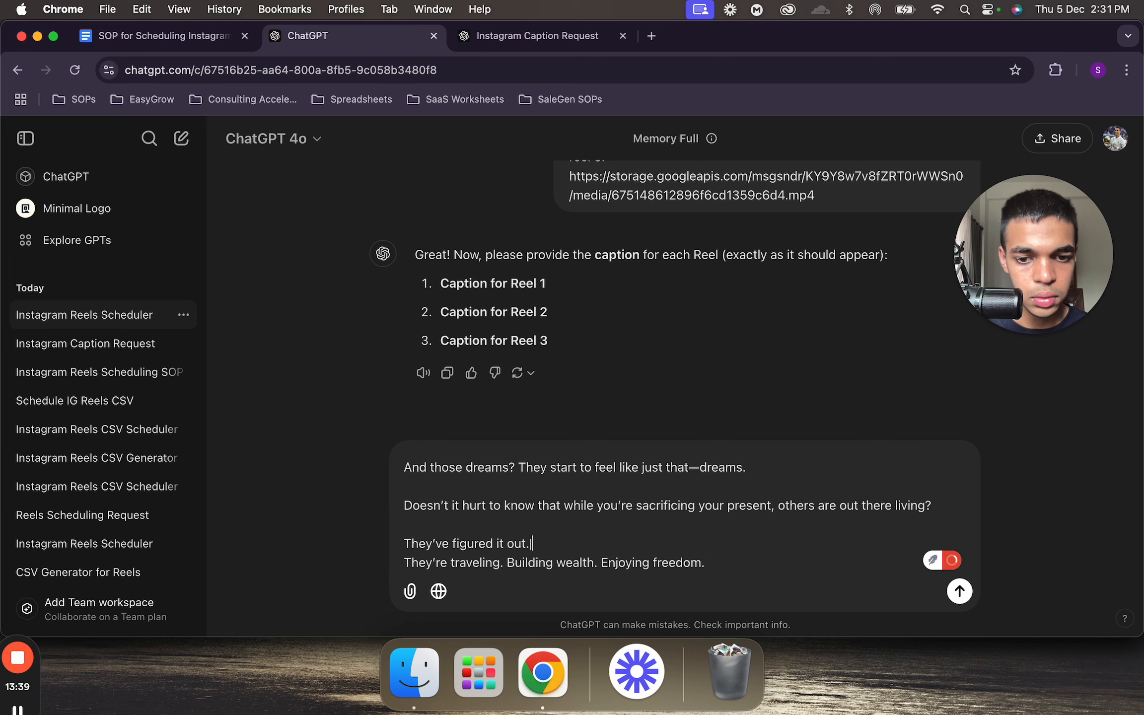
key("shift+Return")
- Split "They're traveling. Building wealth. Enjoying freedom." into three consecutive lines, one sentence each
scroll(586, 524, "down", 3)
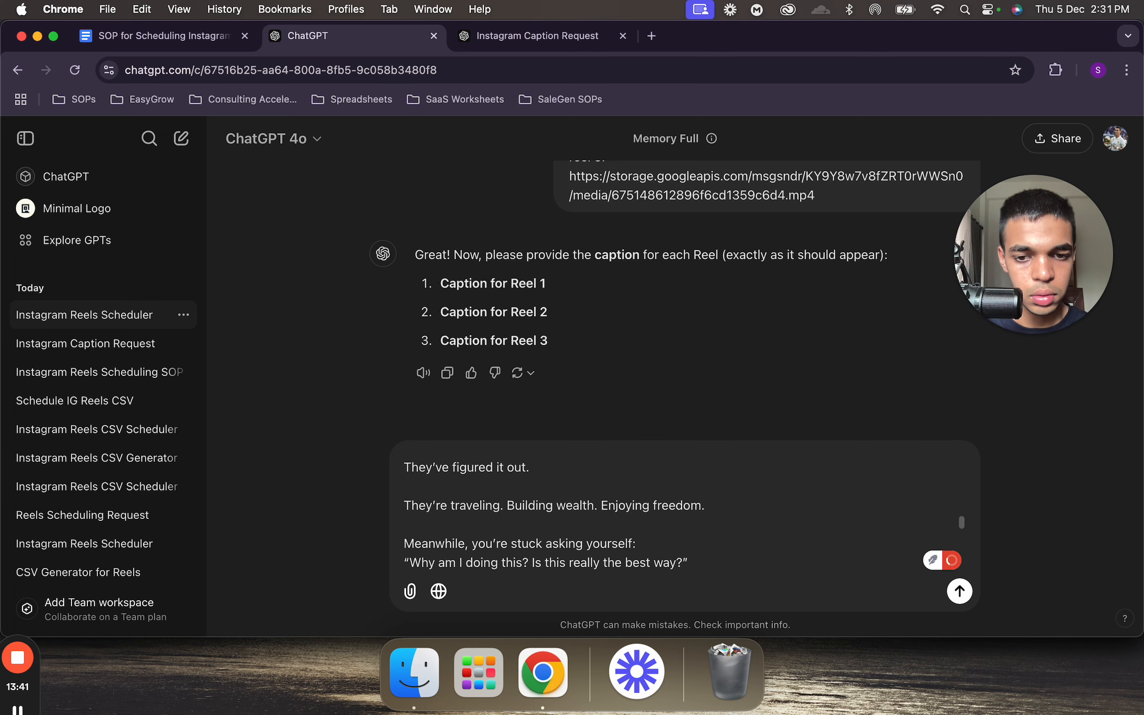
left_click(507, 502)
key("shift+Return")
left_click_drag(505, 514, 499, 519)
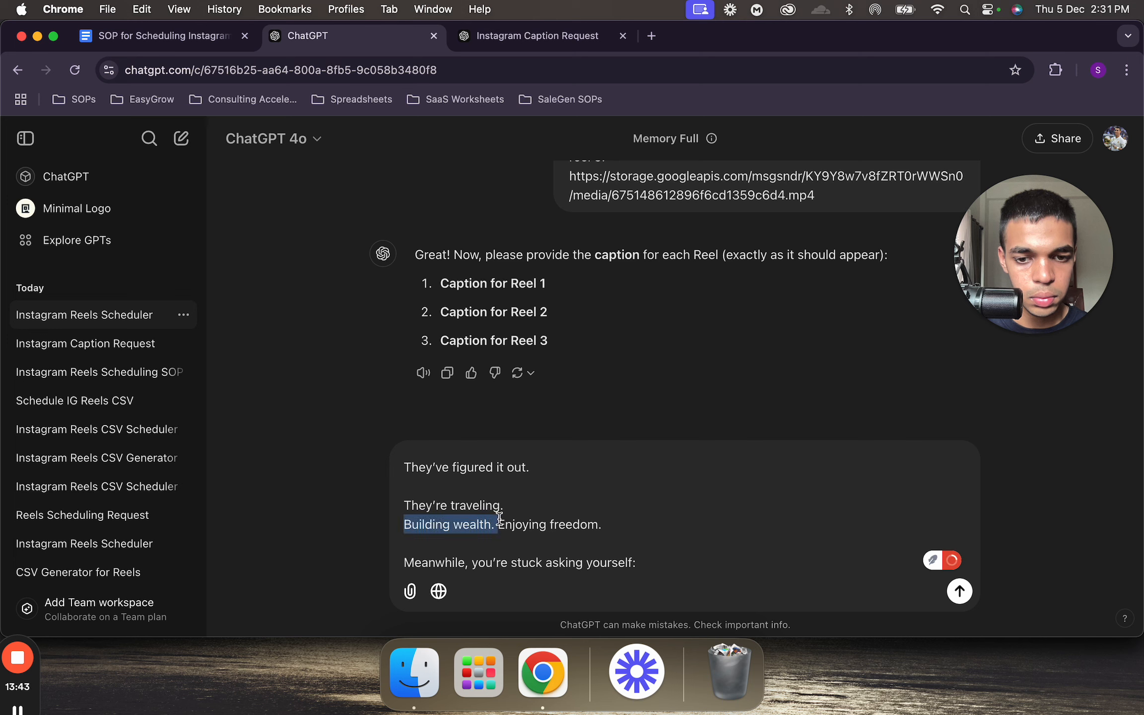
left_click(499, 519)
key("shift+Return")
- Add a blank line after "Meanwhile, you're stuck asking yourself:" and after "Here's the truth:"
scroll(491, 514, "down", 3)
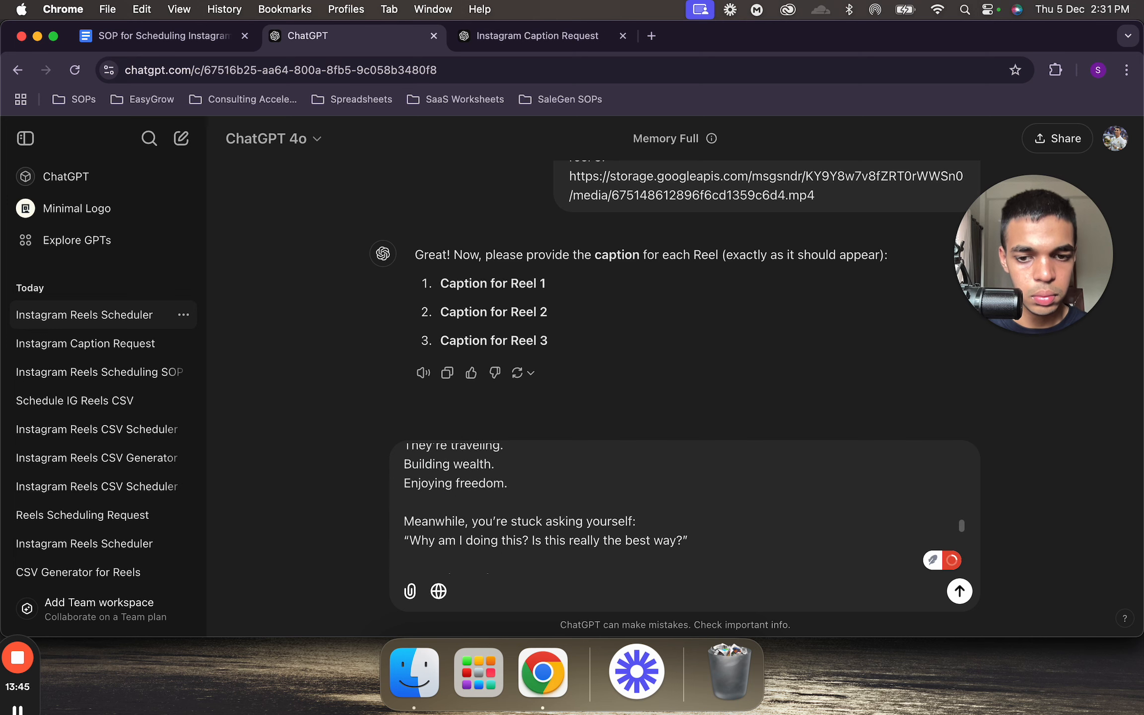
key("shift+Return")
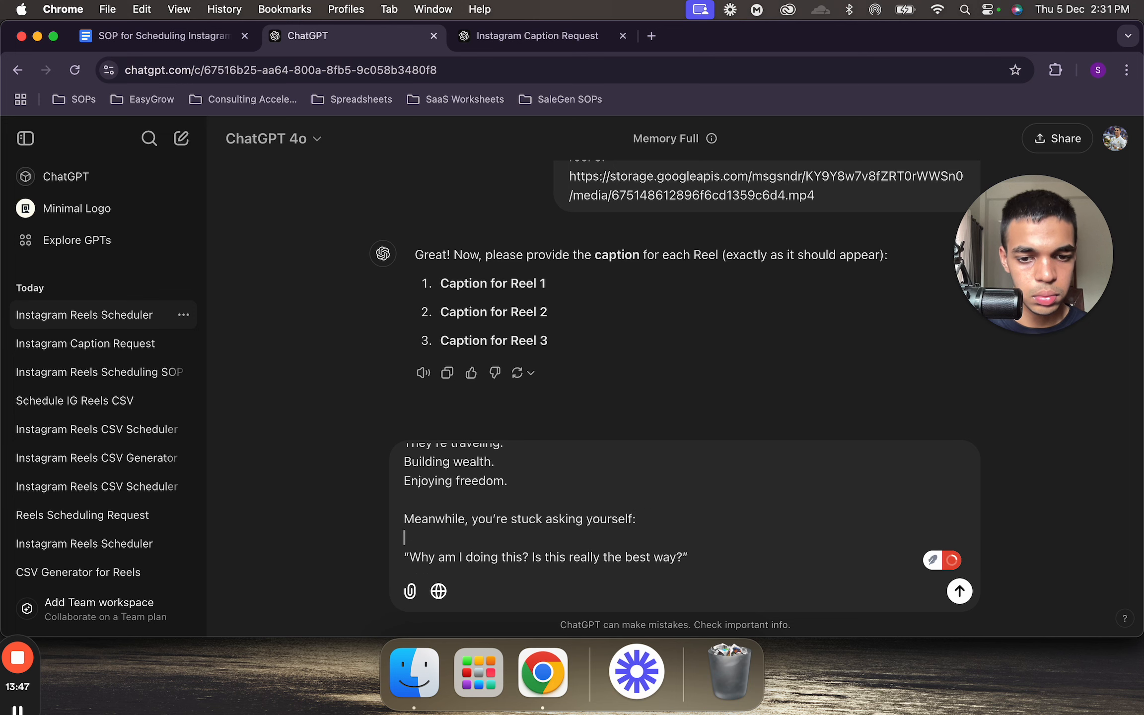
scroll(535, 485, "down", 2)
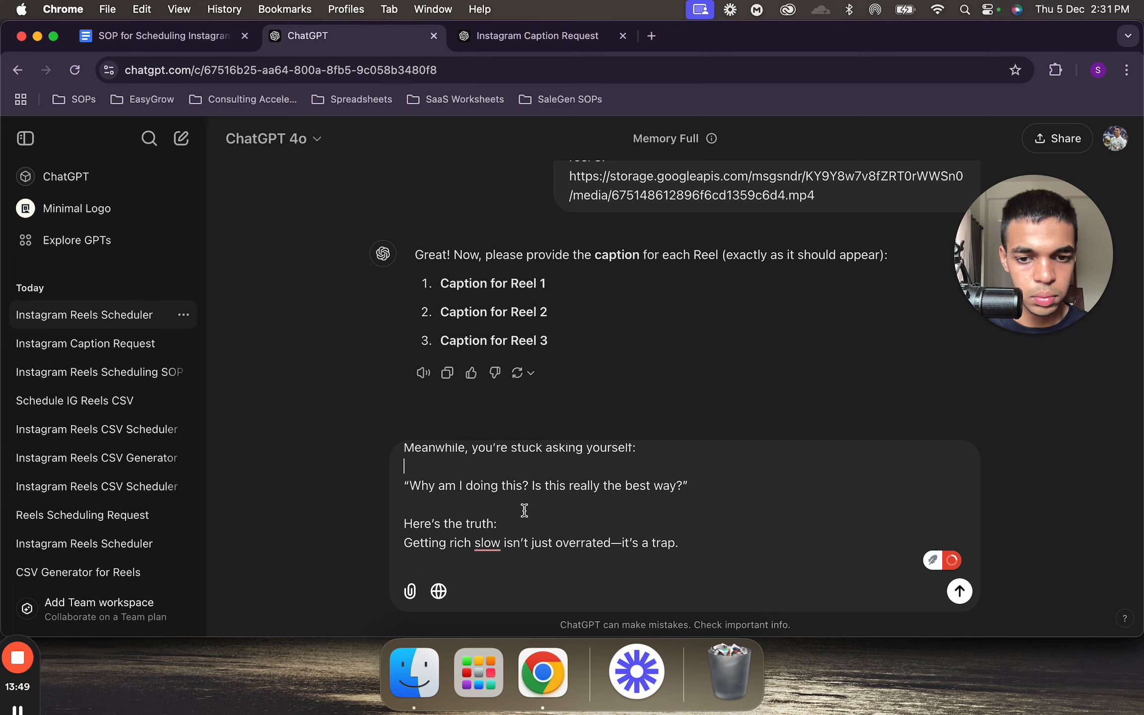
key("shift+Return")
- Replace the dash between "overrated" and "it's a trap" with a comma and a space
scroll(519, 524, "down", 3)
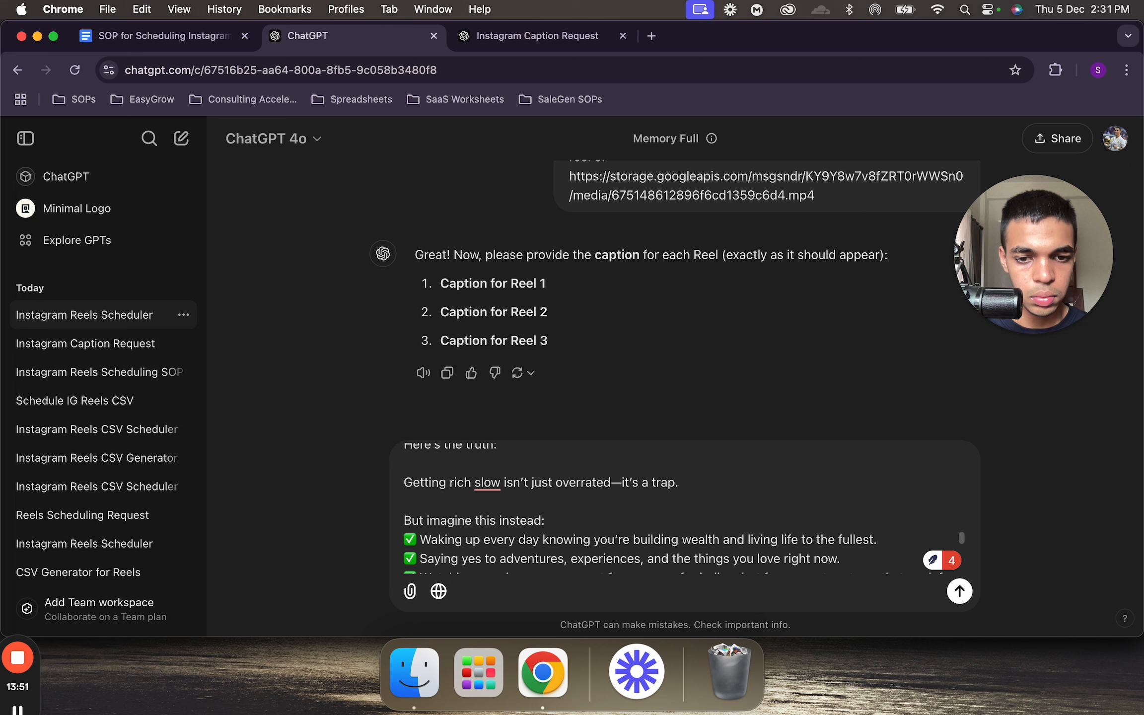
left_click(620, 483)
key("BackSpace")
type(",")
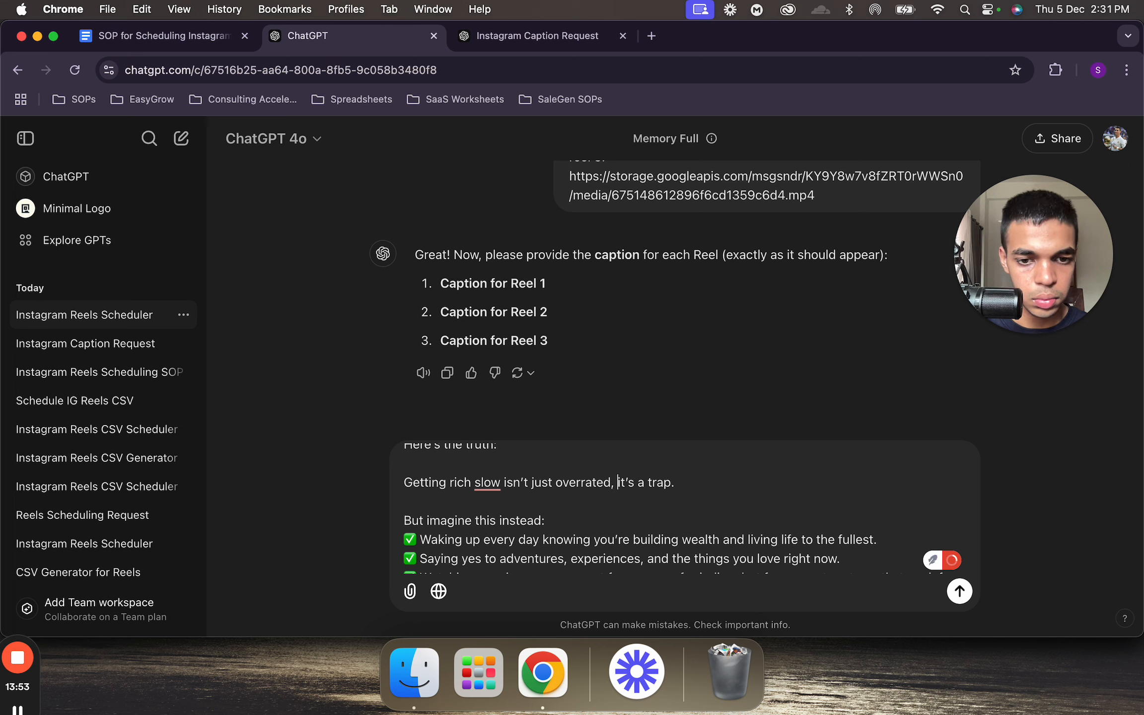
- Insert a blank line after "But imagine this instead:" and between the three checkmark items below it
key("shift+Return")
scroll(601, 527, "down", 2)
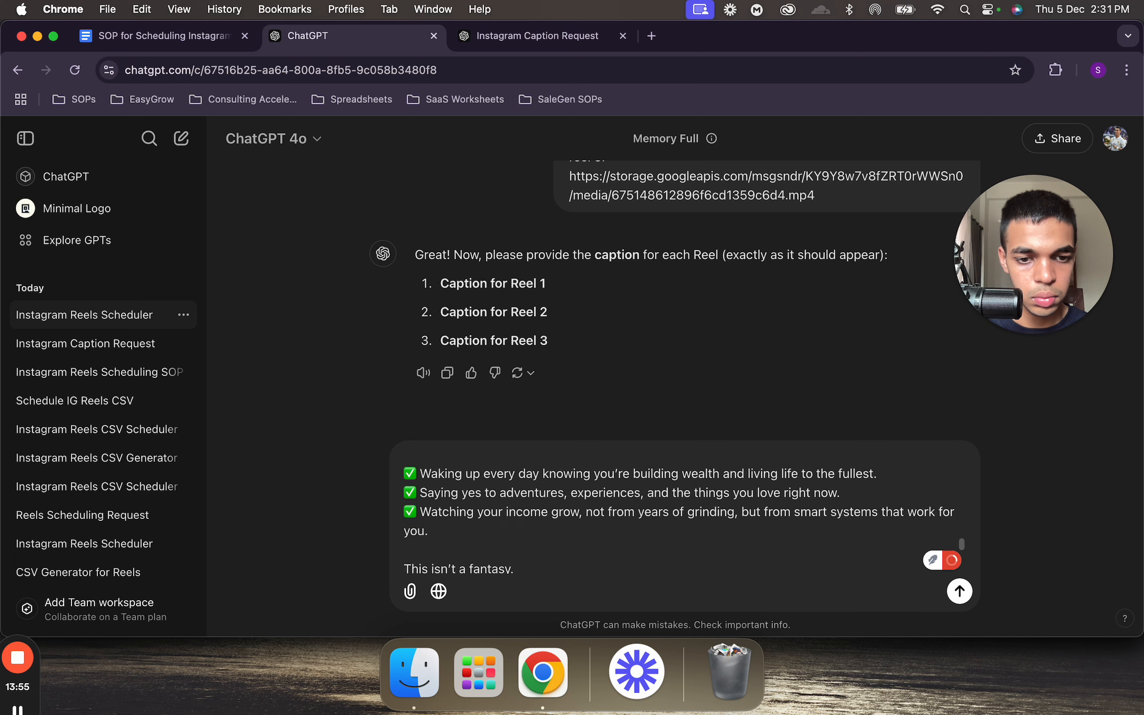
scroll(602, 527, "up", 1)
left_click(915, 496)
key("shift+Return")
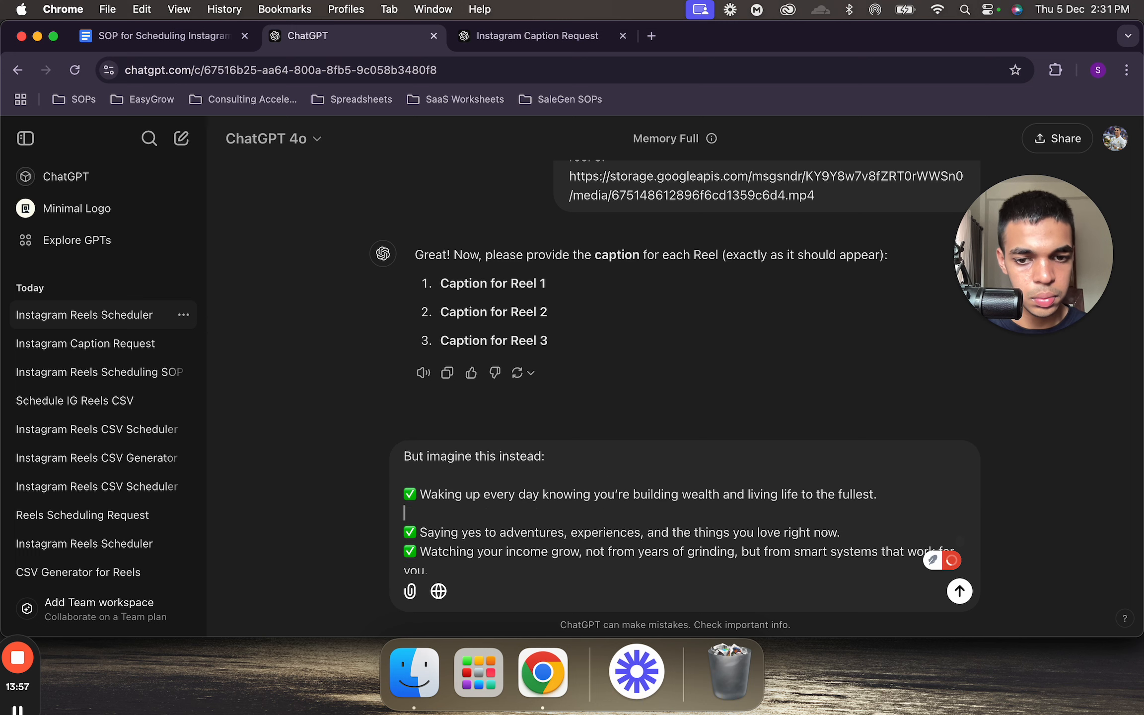
left_click(867, 529)
key("shift+Return")
scroll(844, 526, "down", 2)
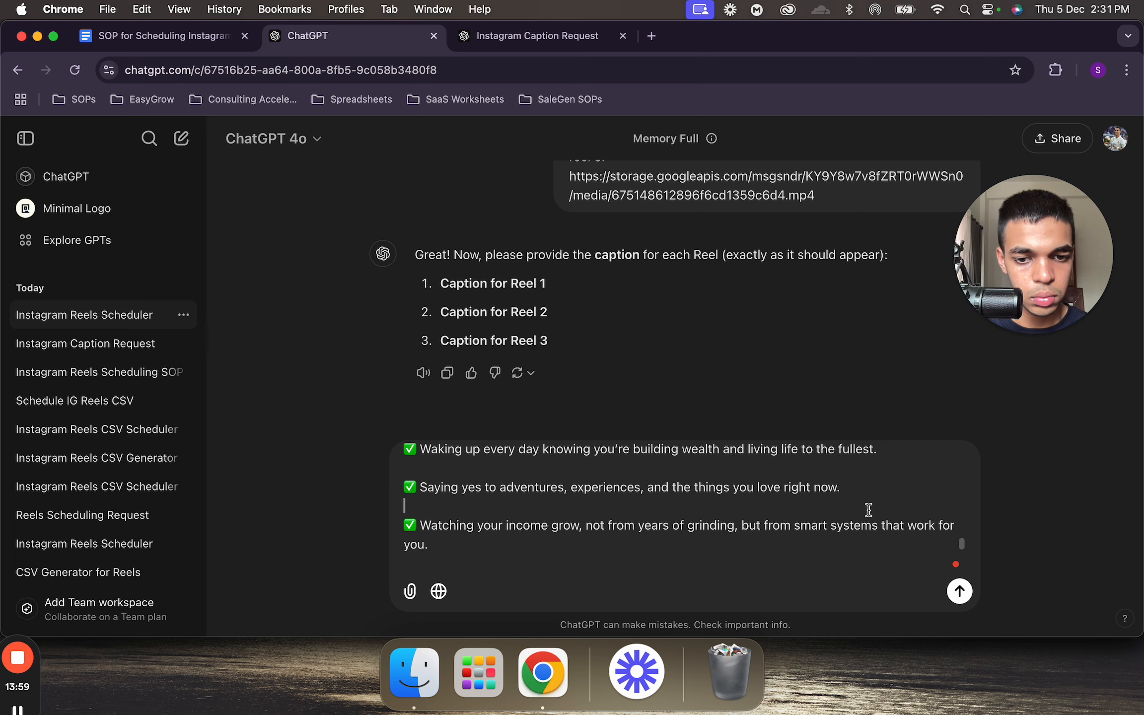
- Add blank lines after "This isn't a fantasy.", after the "slow and steady" mindset sentence and after "They've found a better way."
scroll(738, 561, "down", 2)
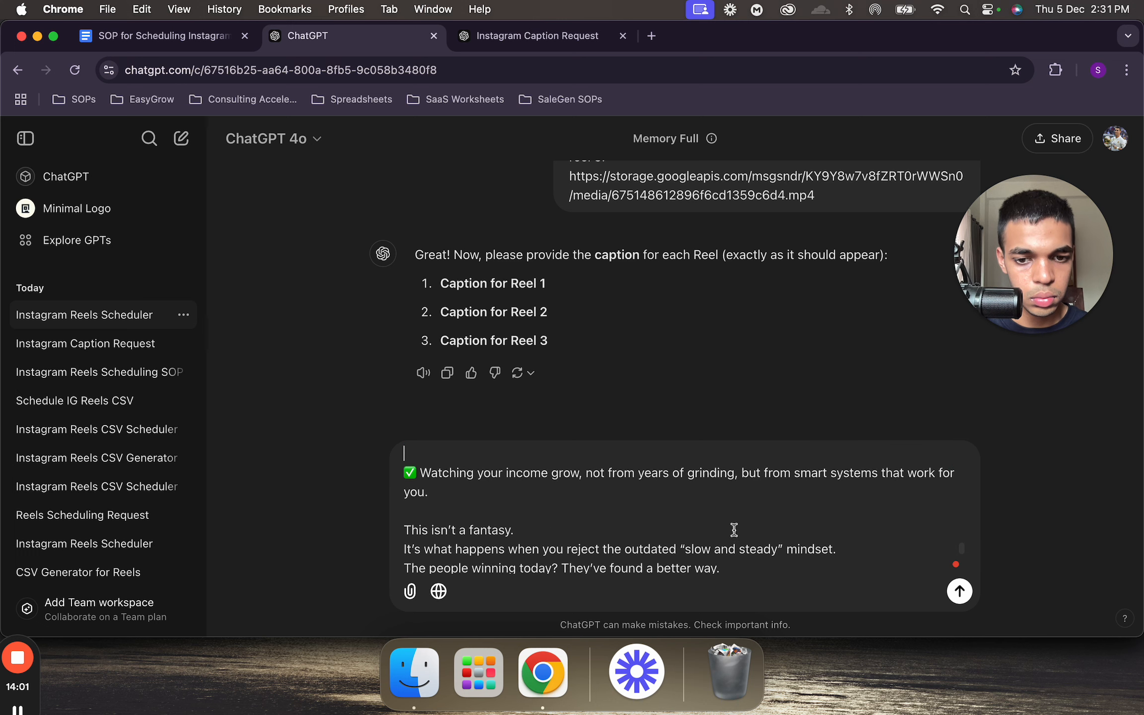
left_click(734, 529)
key("shift+Return")
left_click(851, 549)
key("shift+Return")
scroll(794, 550, "down", 2)
left_click(737, 549)
key("shift+Return")
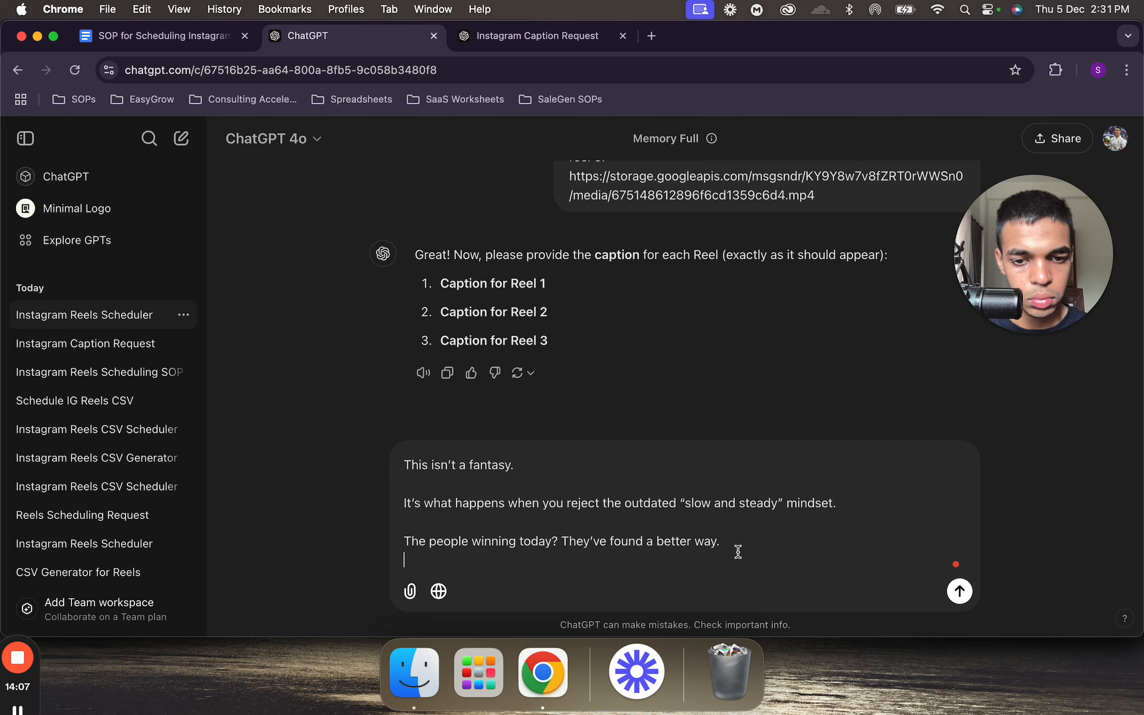
- Put "They've found a better way." on its own line, separated from "The people winning today?" by a blank line
left_click(561, 539)
key("shift+Return")
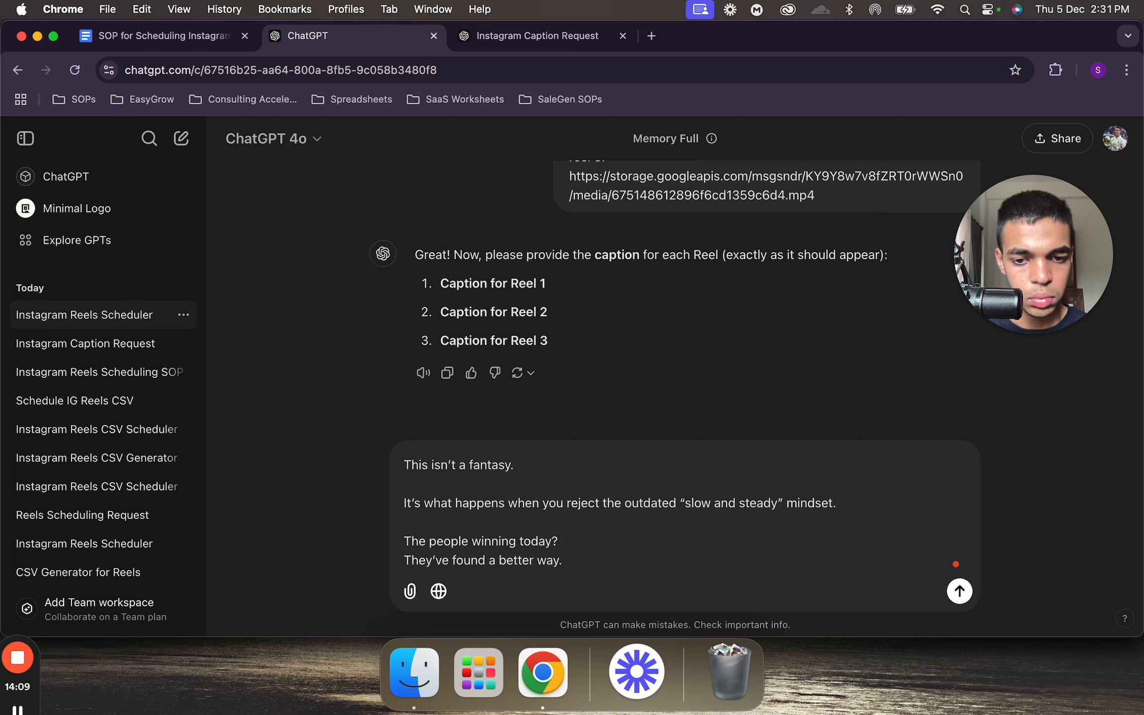
key("shift+Return")
- Insert a blank line before and after the sentence "I've followed the "safe" path, only to realize it was stealing my joy."
scroll(597, 493, "down", 2)
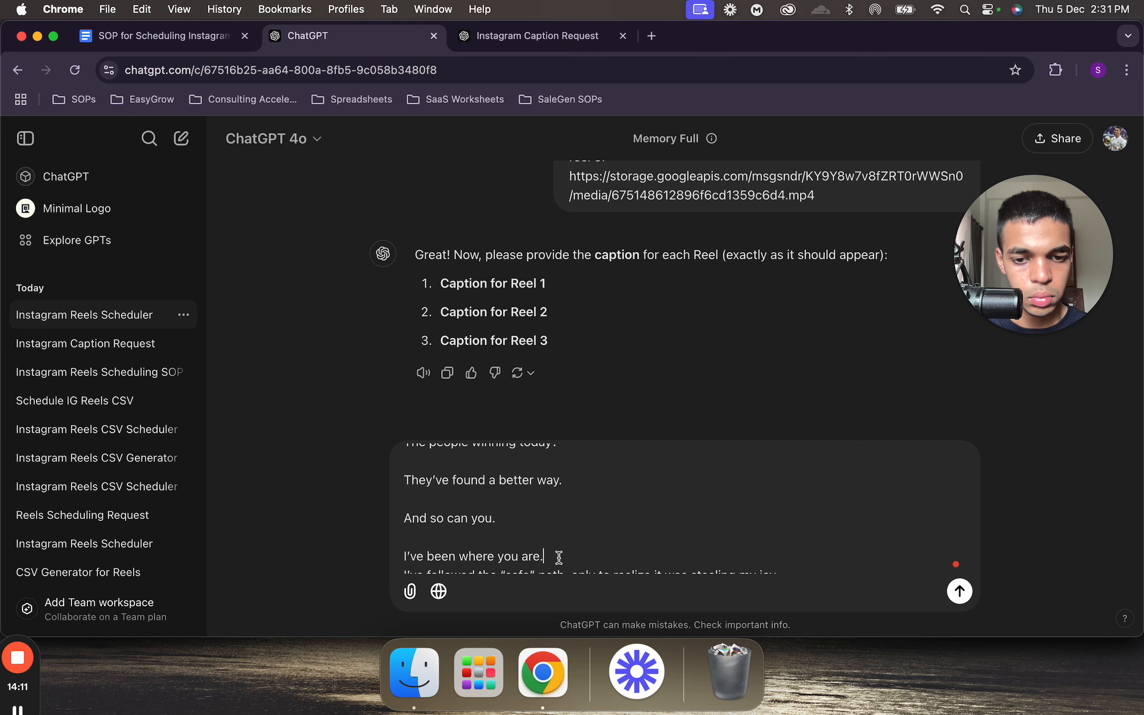
key("shift+Return")
scroll(626, 544, "down", 1)
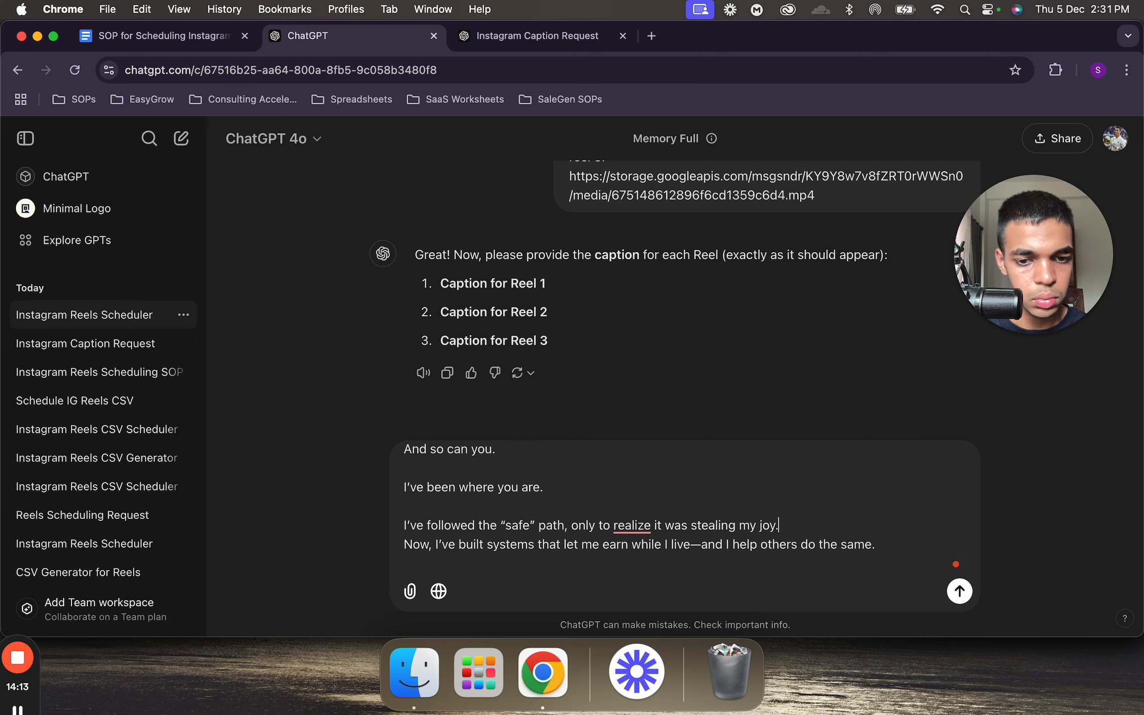
key("shift+Return")
- Replace the dash between "earn while I live" and "and I help others do the same" with a comma
scroll(876, 462, "down", 2)
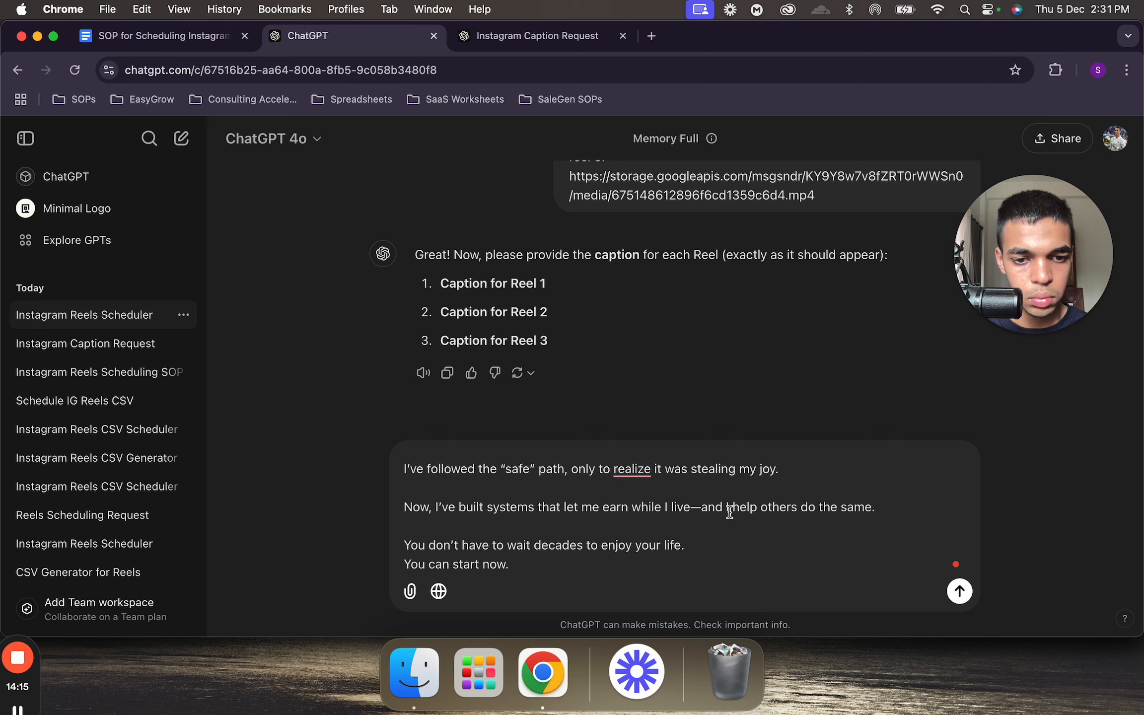
left_click(703, 510)
key("BackSpace")
type(",")
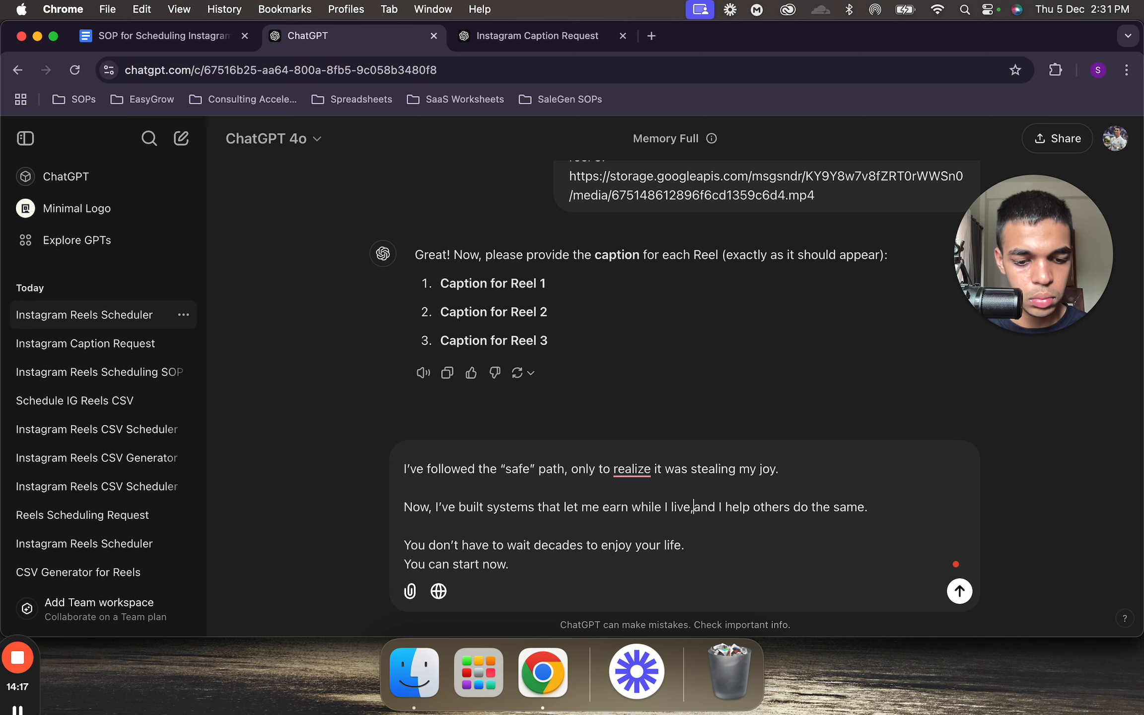
- Separate the closing sentences of the first caption with blank lines, from "You don't have to wait decades" to "Let's make your dream life a reality."
key("shift+Return")
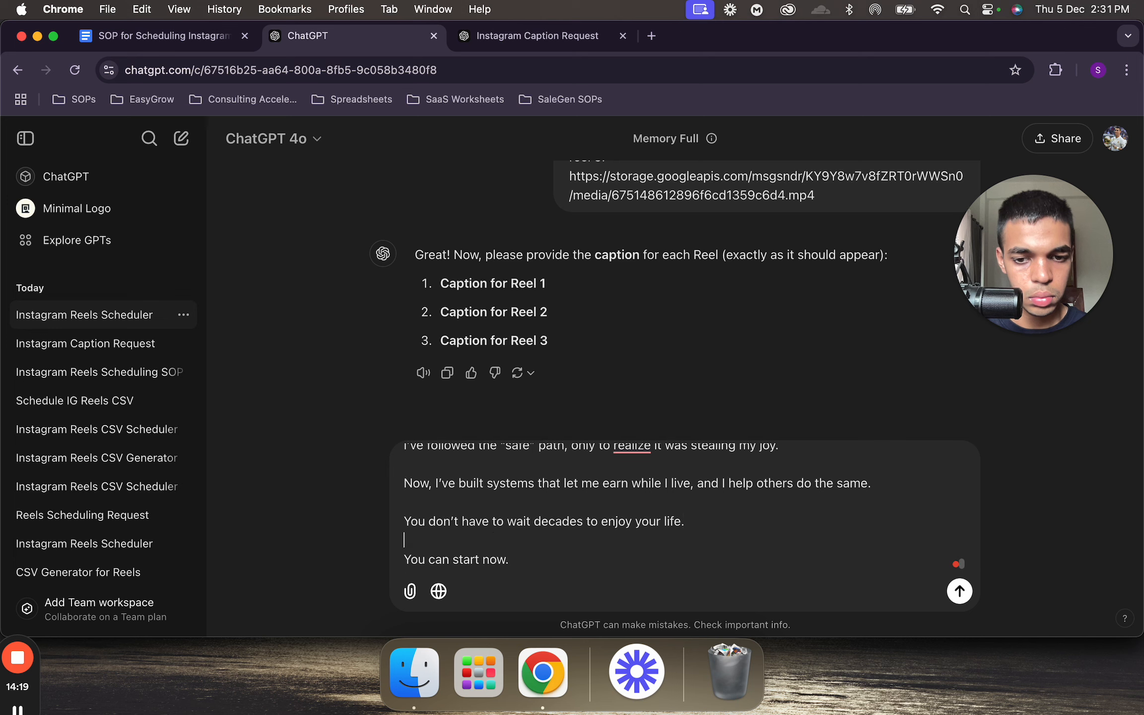
scroll(631, 552, "down", 2)
key("shift+Return")
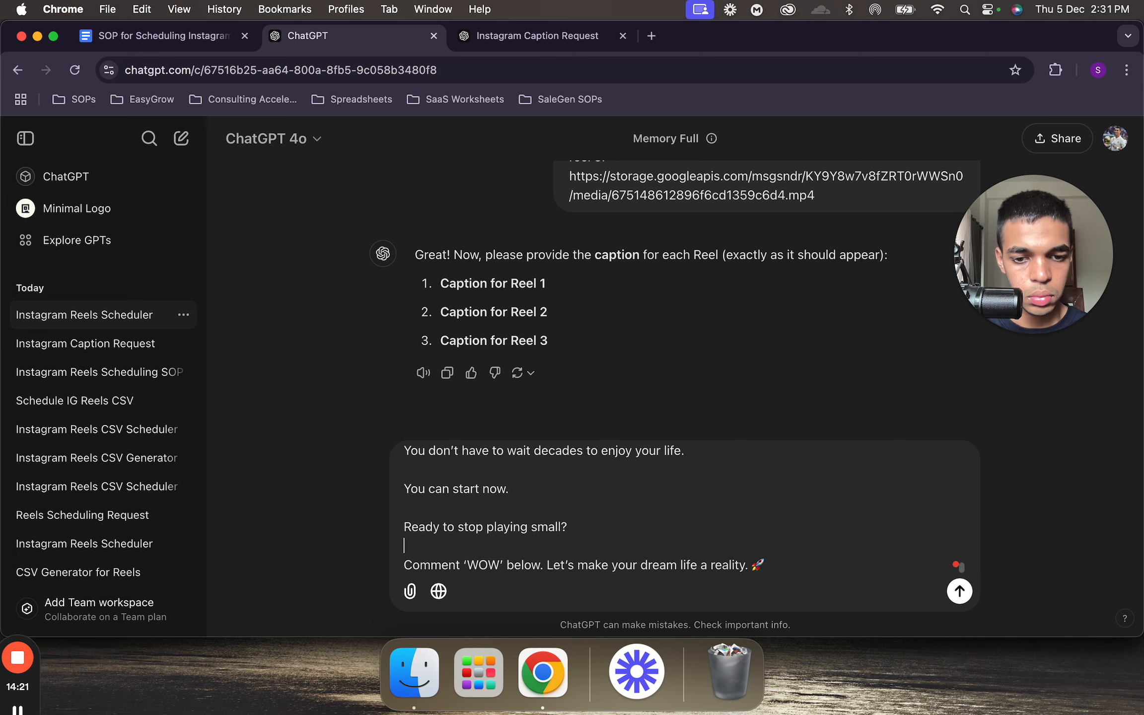
left_click(547, 559)
key("shift+Return")
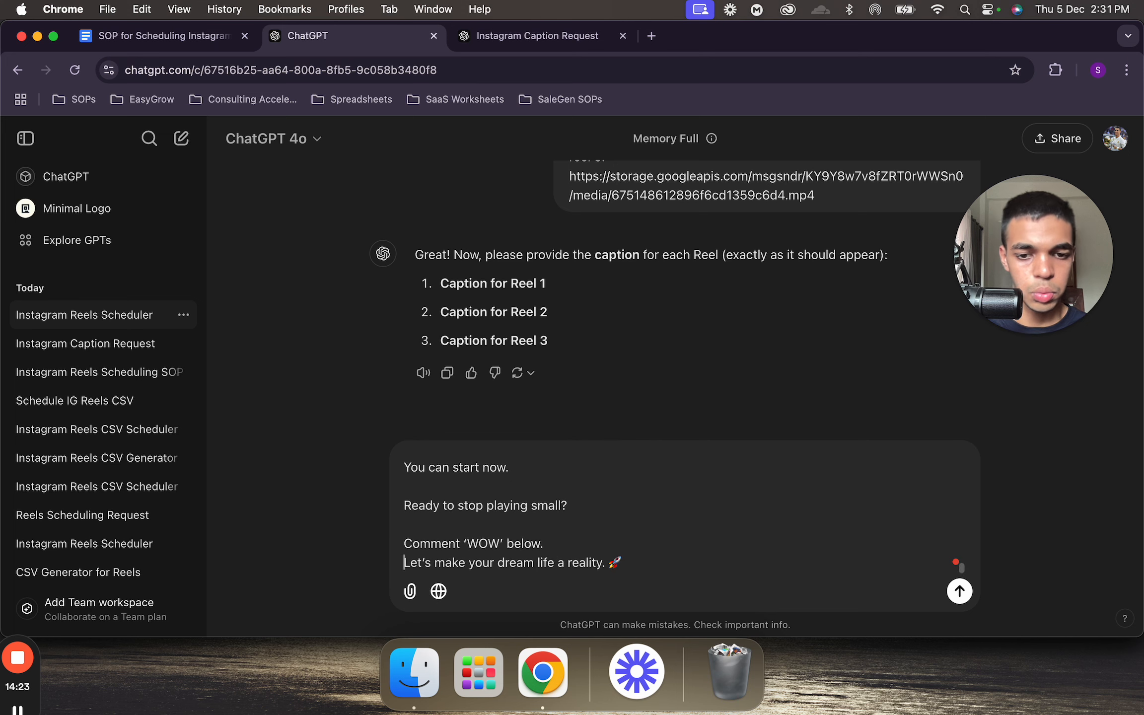
key("shift+Return")
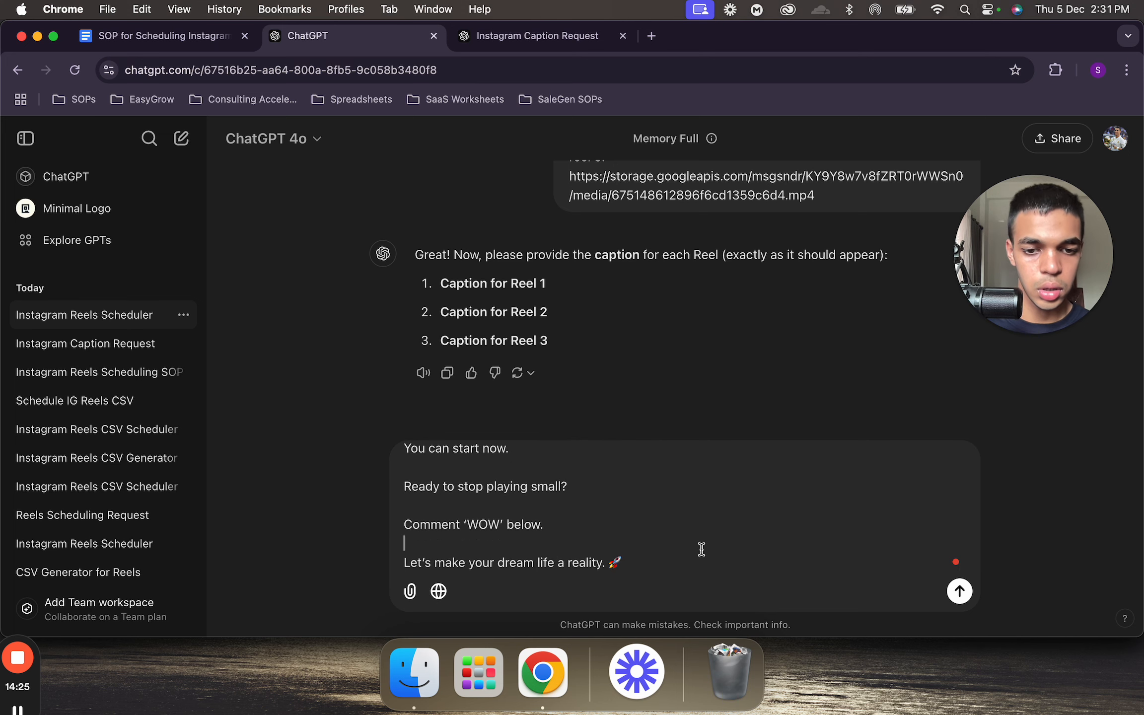
- Add the heading "caption 2:" below the first caption in the message draft, leaving a blank line after it
left_click(701, 562)
key("shift+Return")
key("shift+Return")
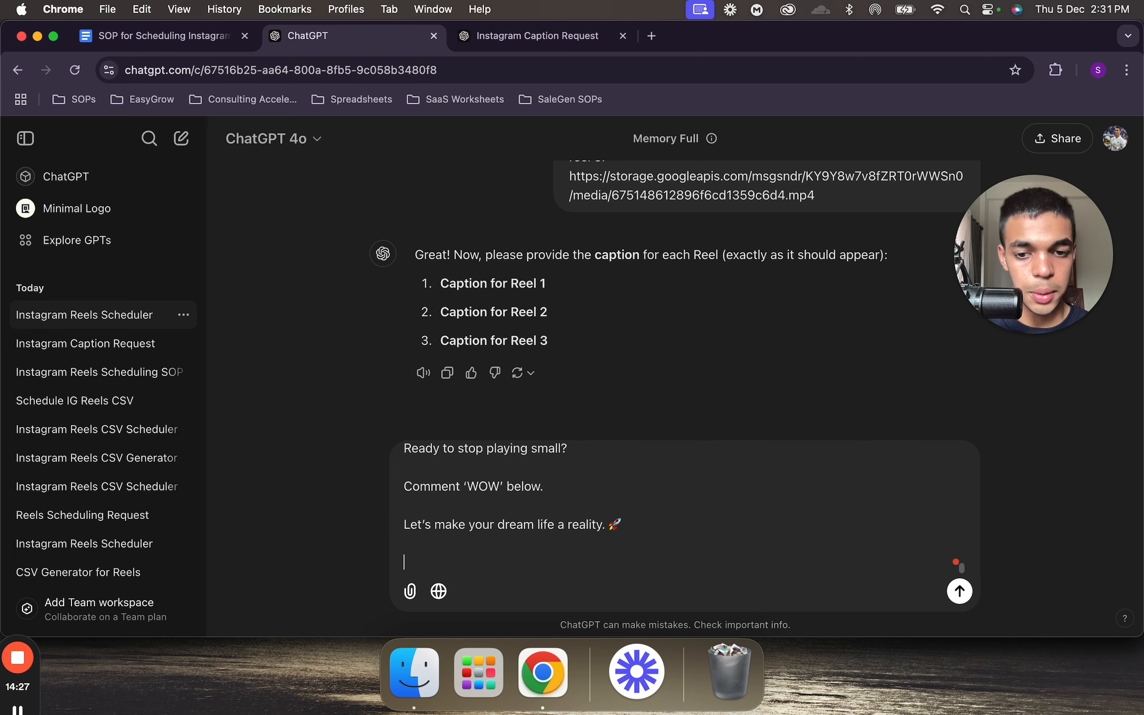
type("caption 2")
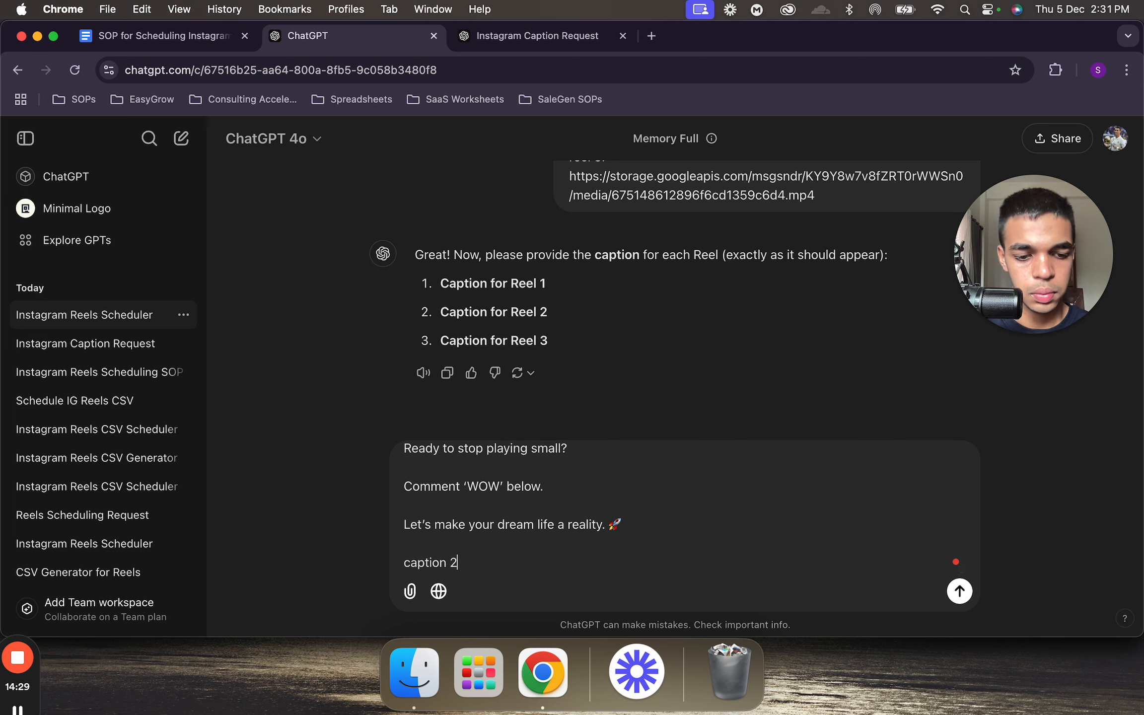
type(":")
key("shift+Return")
key("shift+Return")
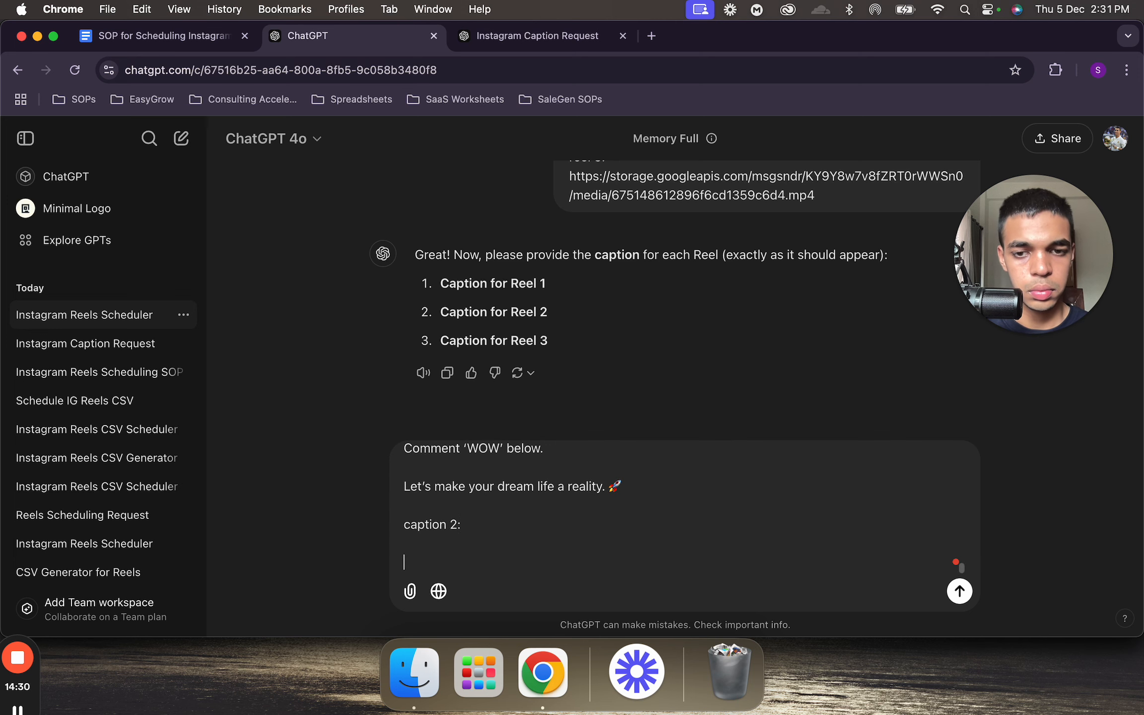
- Copy the billionaire caption from the Instagram Caption Request chat, without its opening quotation mark, and paste it under "caption 2:" in the Reels scheduler draft
left_click(564, 28)
scroll(598, 408, "down", 8)
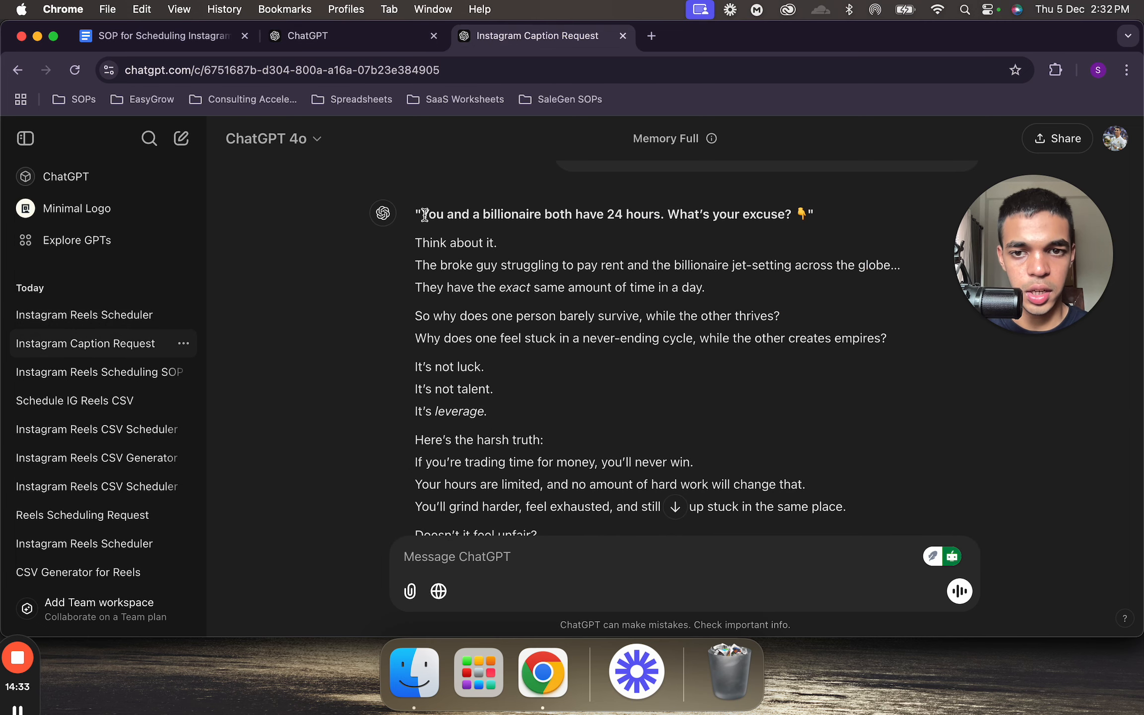
left_click_drag(422, 215, 872, 365)
key("super+c")
left_click(360, 33)
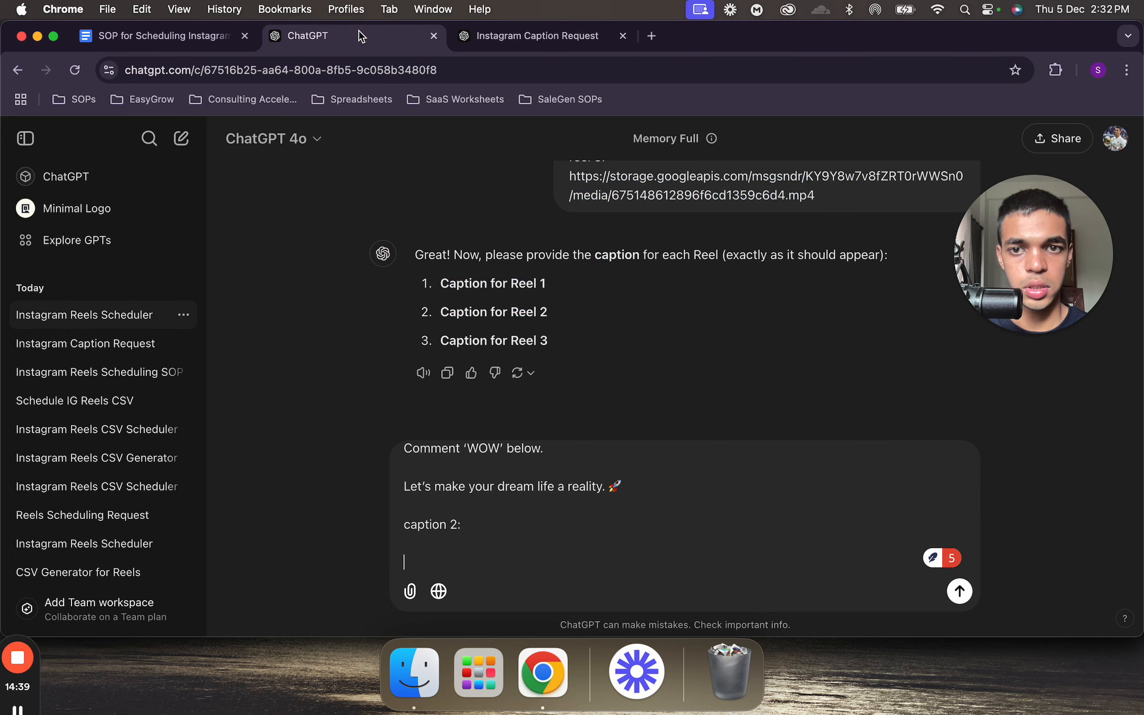
key("super+v")
scroll(508, 528, "up", 2)
scroll(526, 541, "down", 2)
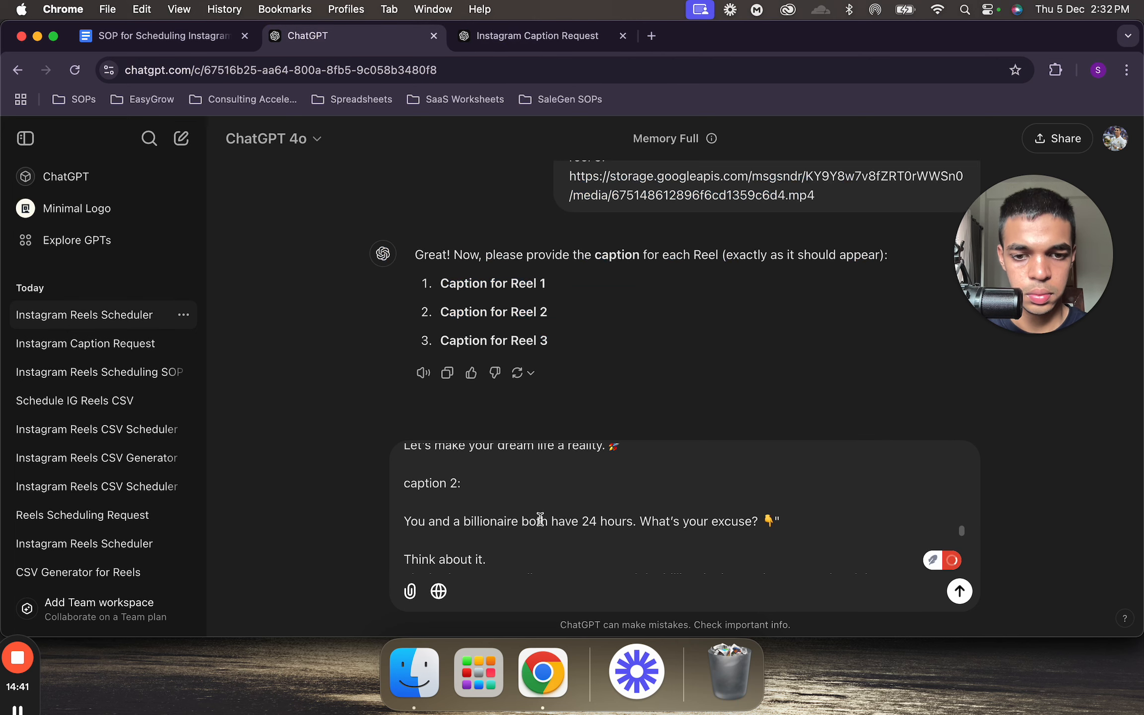
- Put "What's your excuse?" in its own paragraph after "24 hours." and delete the trailing quotation mark
left_click(640, 516)
key("shift+Return")
key("shift+Return")
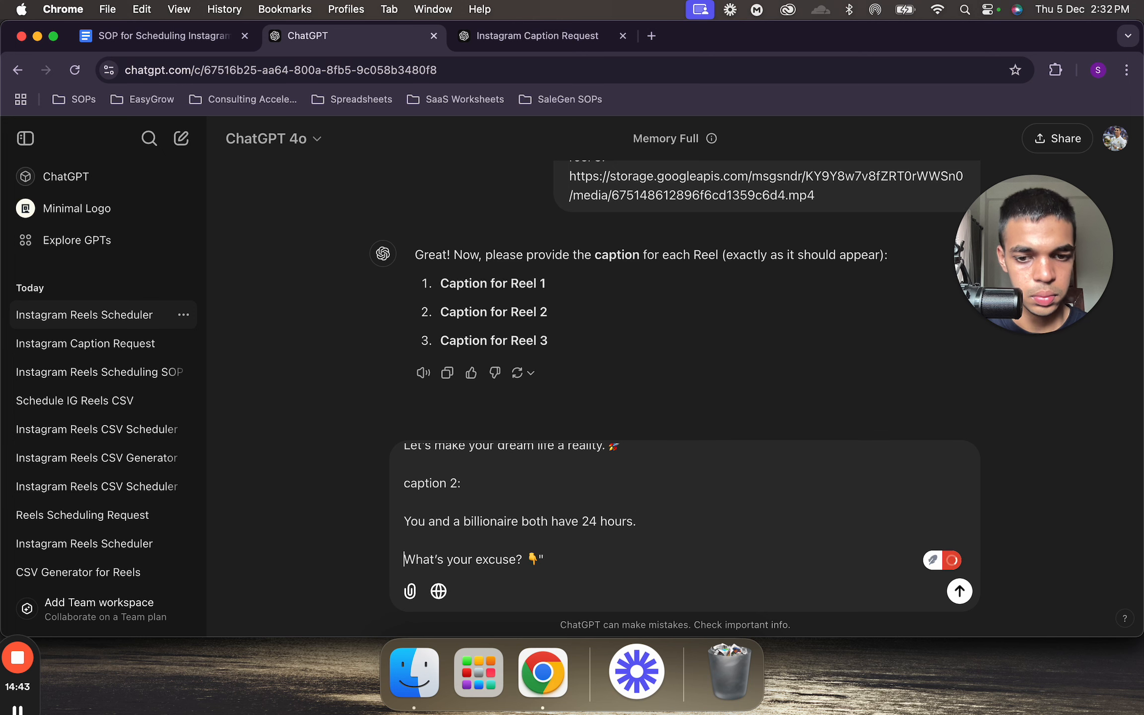
left_click(550, 551)
key("BackSpace")
scroll(552, 526, "down", 3)
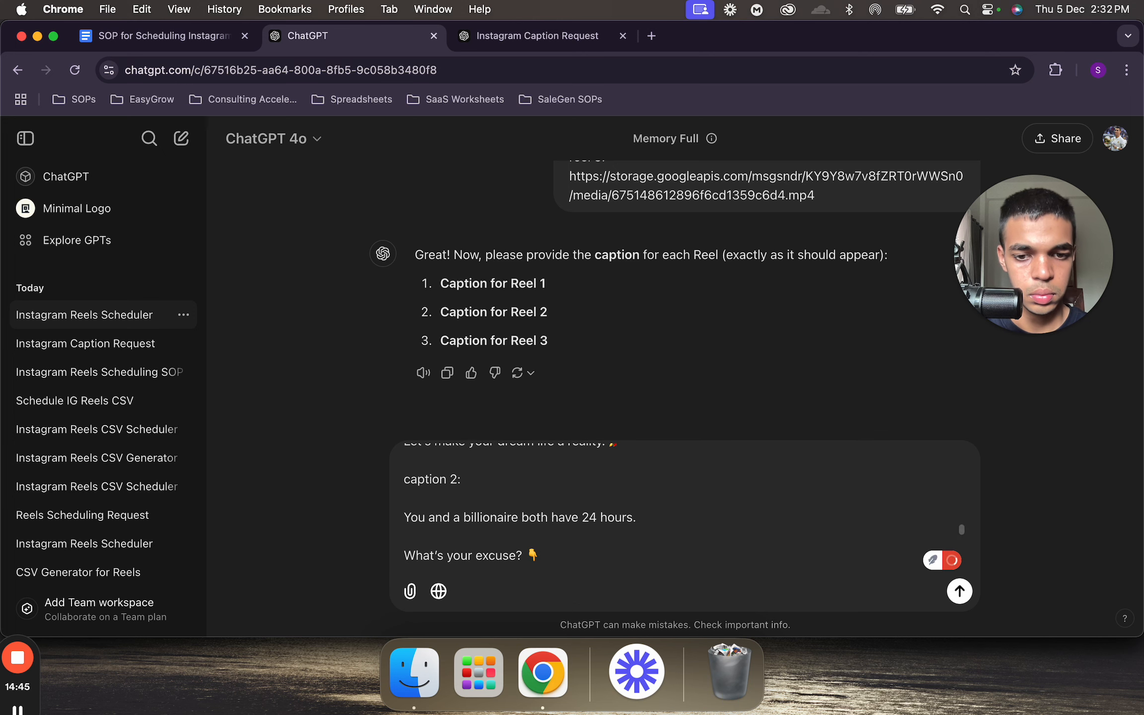
- Move the pointing-down emoji from after "What's your excuse?" to the end of the "24 hours" line, replacing that line's period
scroll(551, 526, "up", 1)
scroll(552, 526, "down", 1)
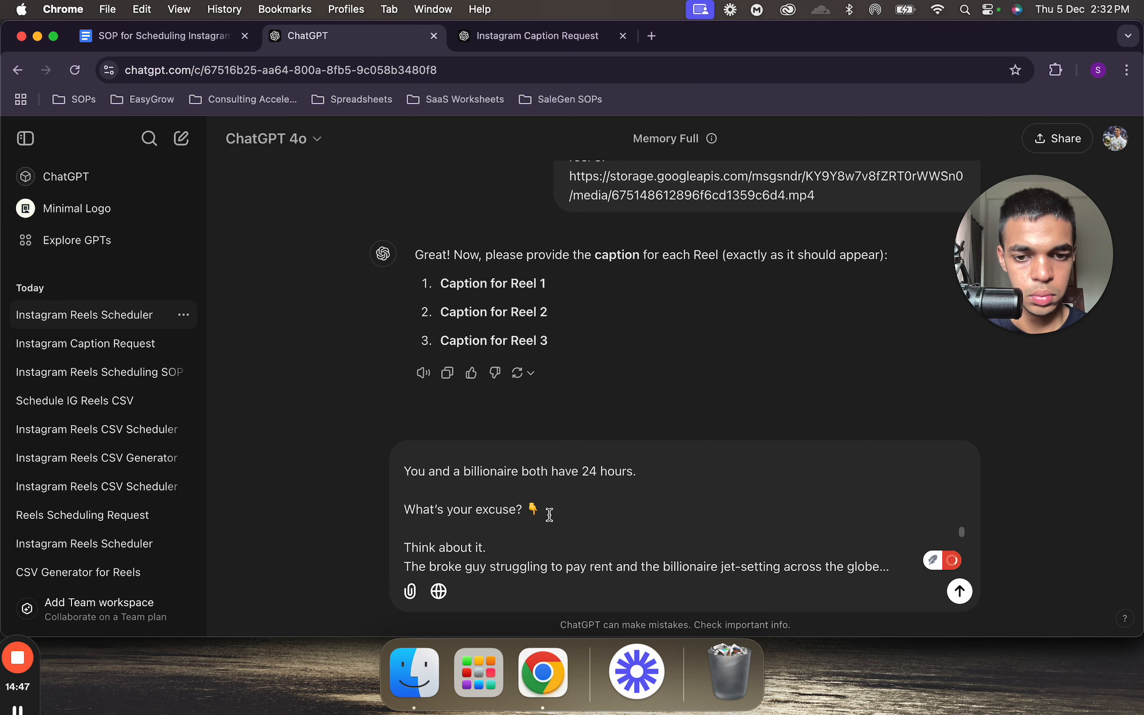
double_click(533, 507)
key("super+x")
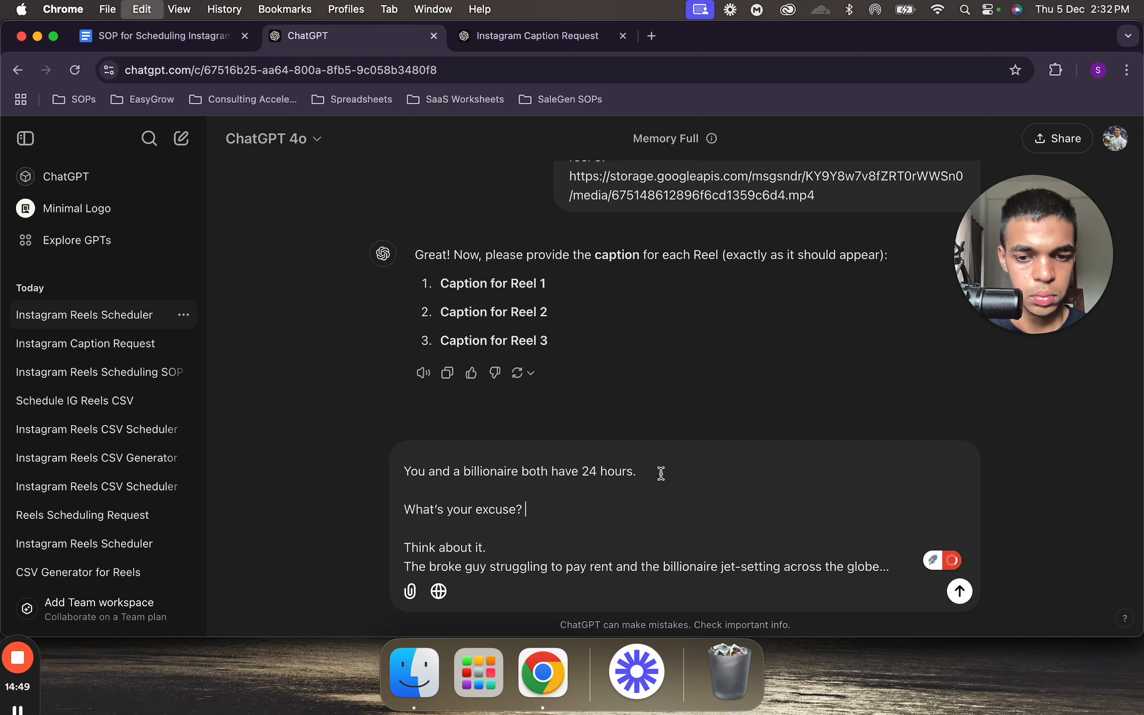
left_click(664, 472)
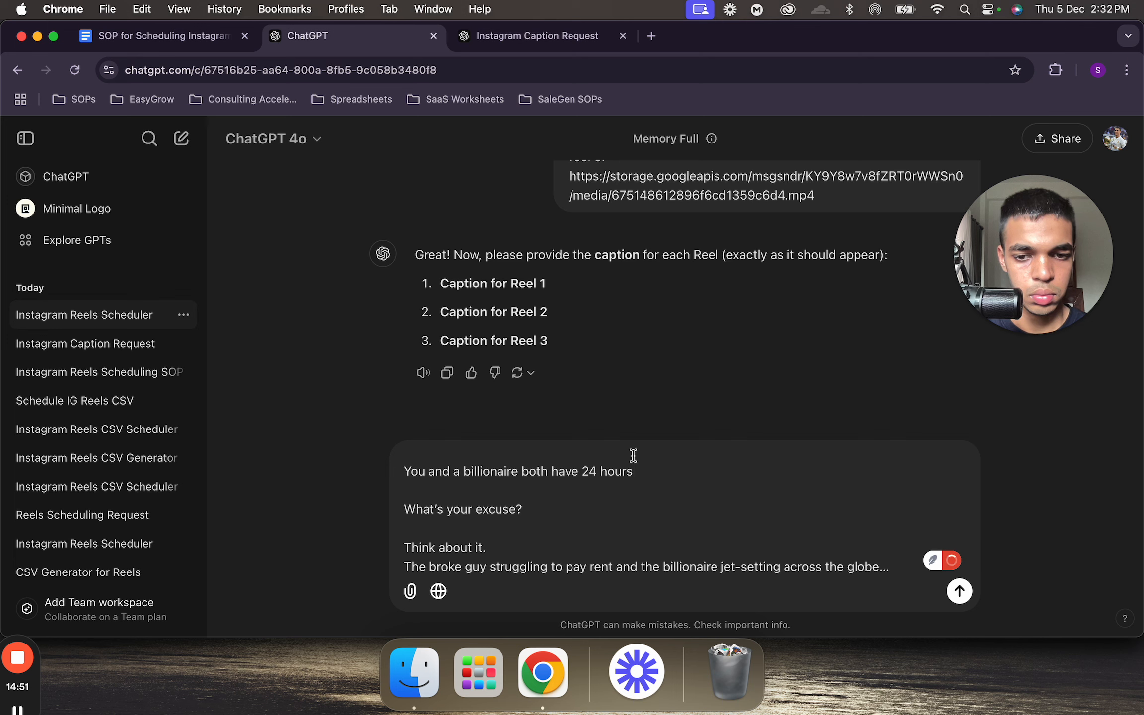
key("super+v")
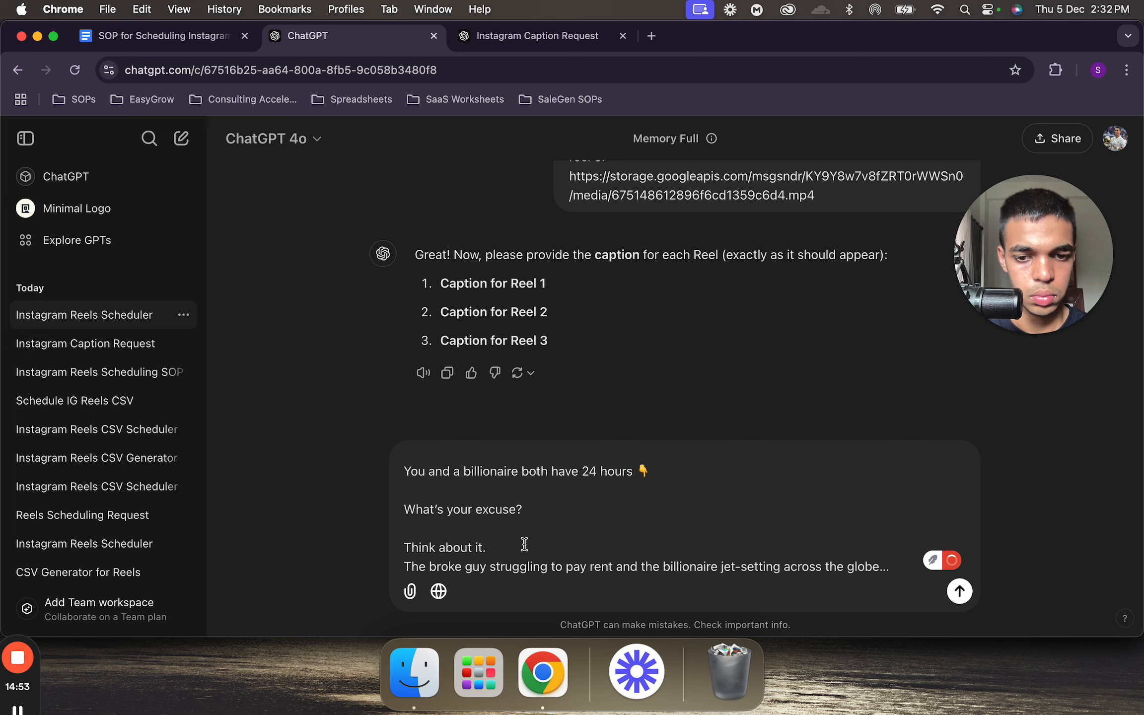
- Insert blank lines after "Think about it.", the "across the globe..." line and "while the other thrives?" in caption 2
left_click(505, 551)
key("Return")
scroll(635, 546, "down", 3)
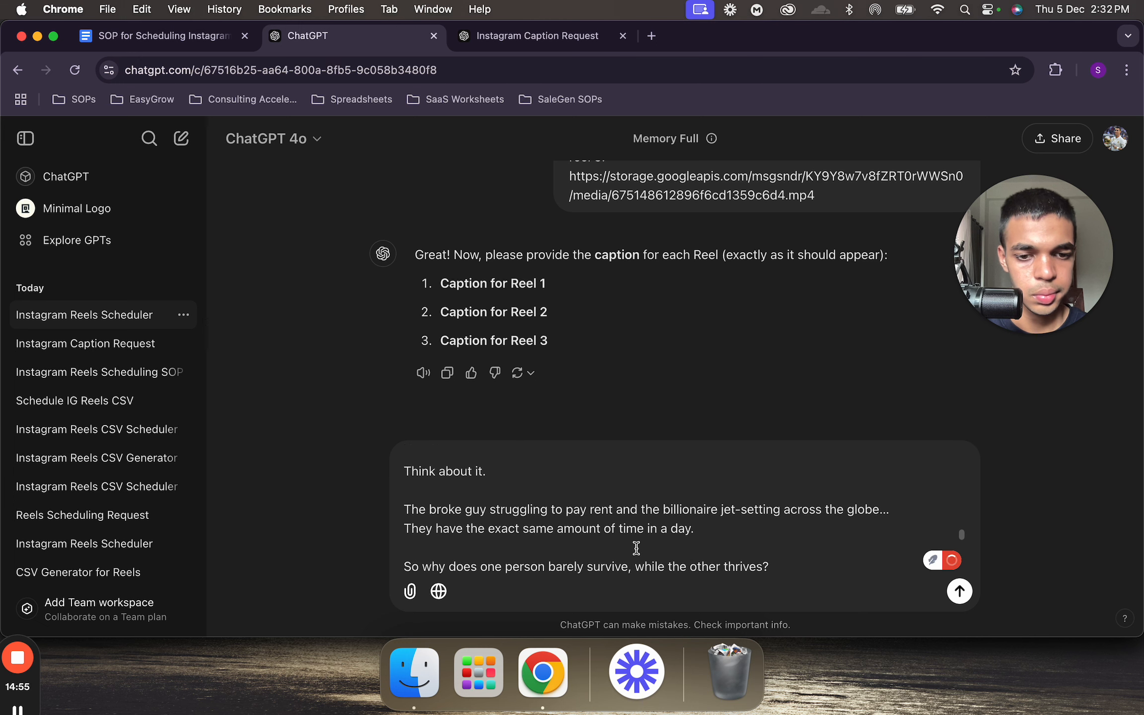
left_click(894, 508)
key("Return")
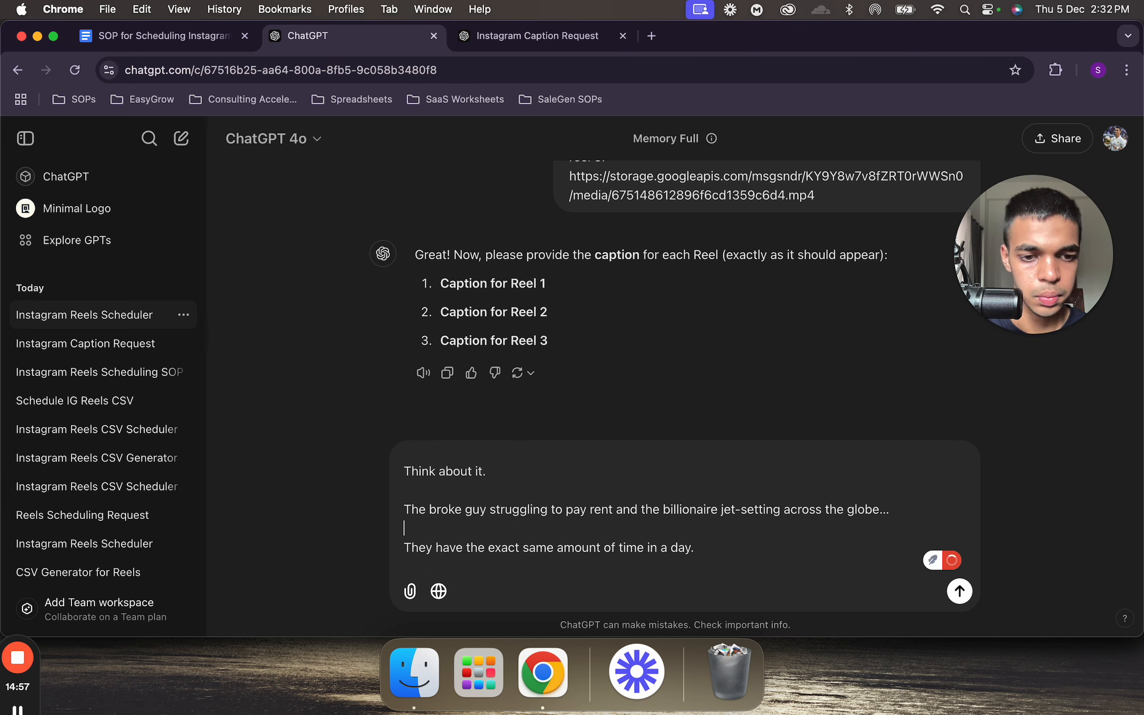
scroll(800, 541, "down", 2)
left_click(800, 539)
key("Return")
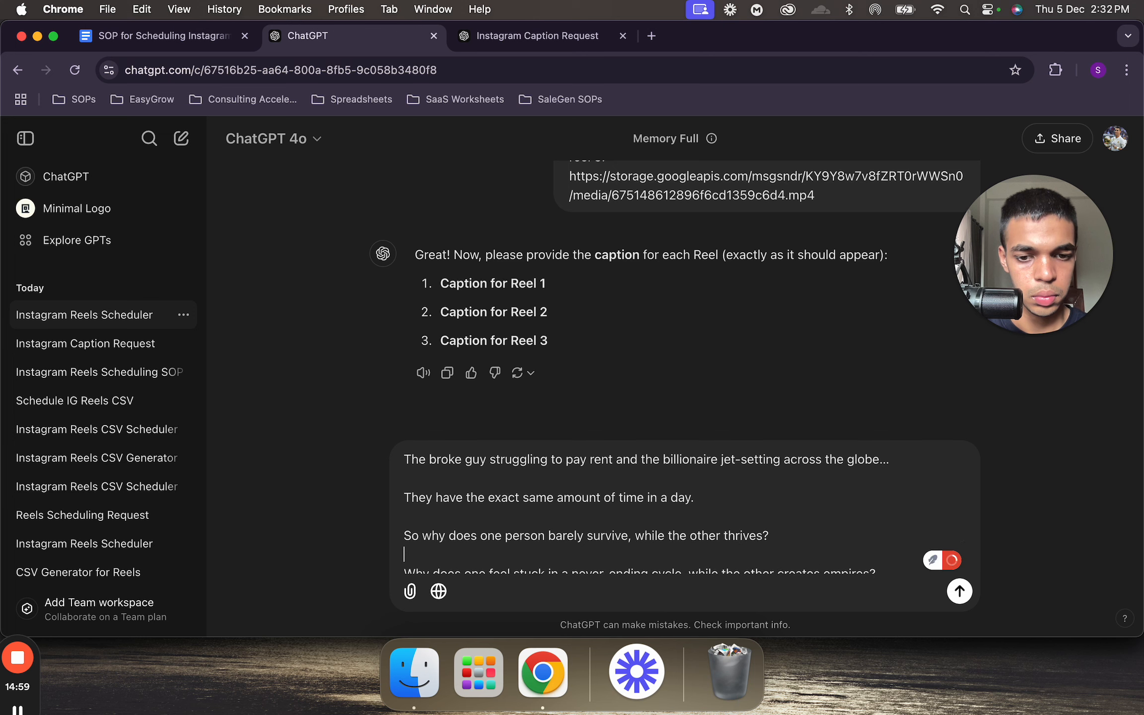
- Separate "It's not luck.", "It's not talent." and "It's leverage." in caption 2 with blank lines
scroll(800, 540, "down", 2)
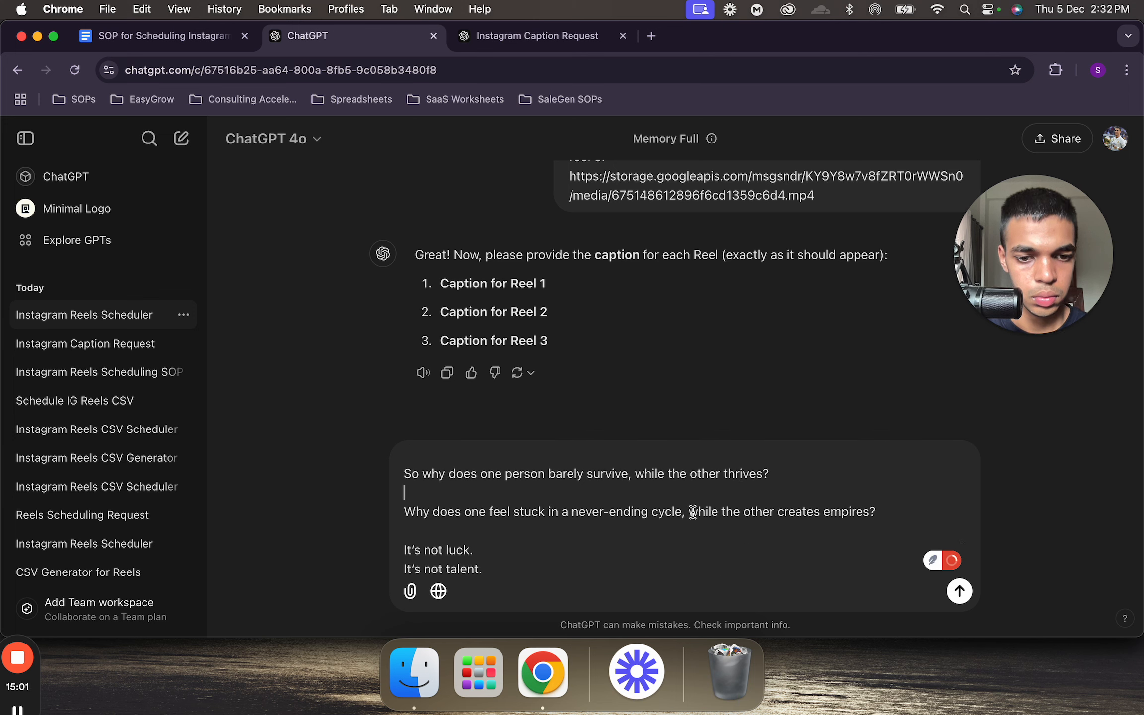
scroll(523, 546, "down", 2)
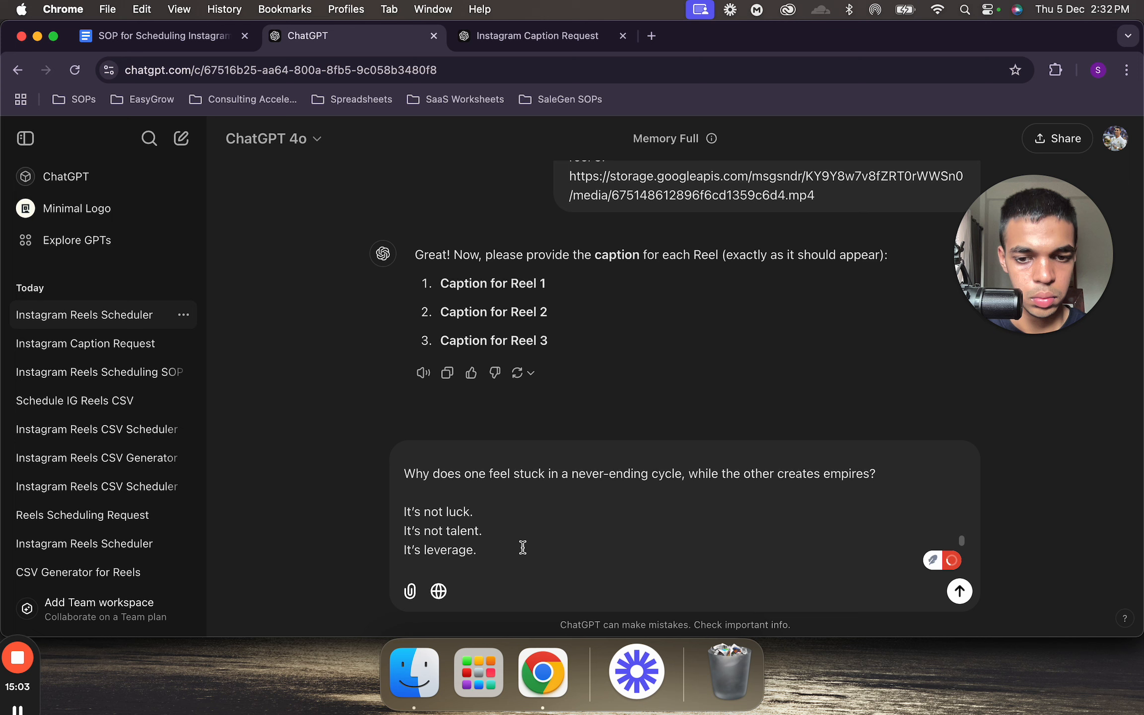
left_click(523, 513)
key("Return")
key("Return")
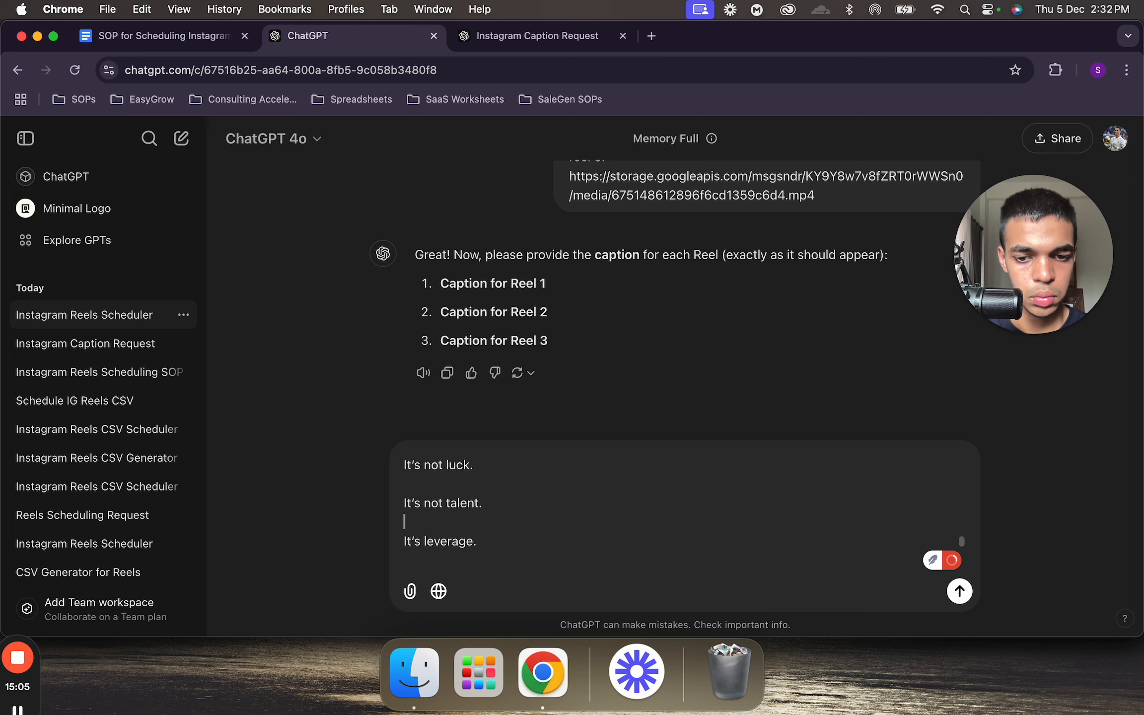
- Insert blank lines after "Here's the harsh truth:", "you'll never win." and "no amount of hard work will change that."
scroll(497, 553, "down", 3)
left_click(548, 539)
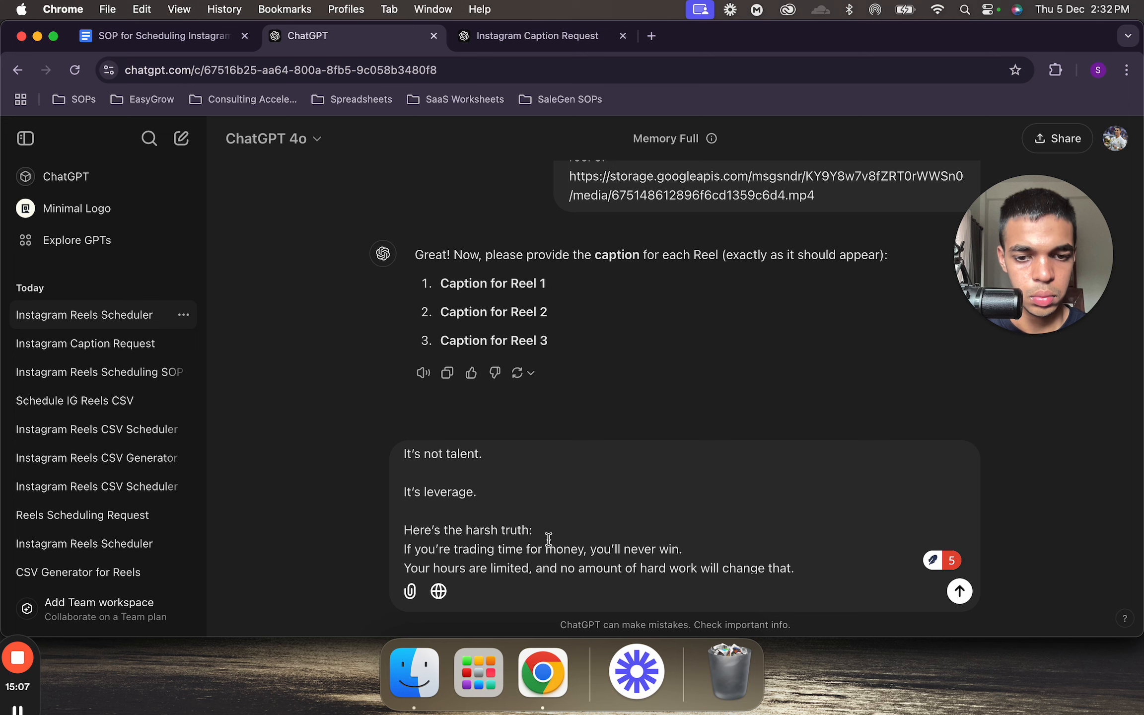
key("Return")
scroll(749, 531, "down", 1)
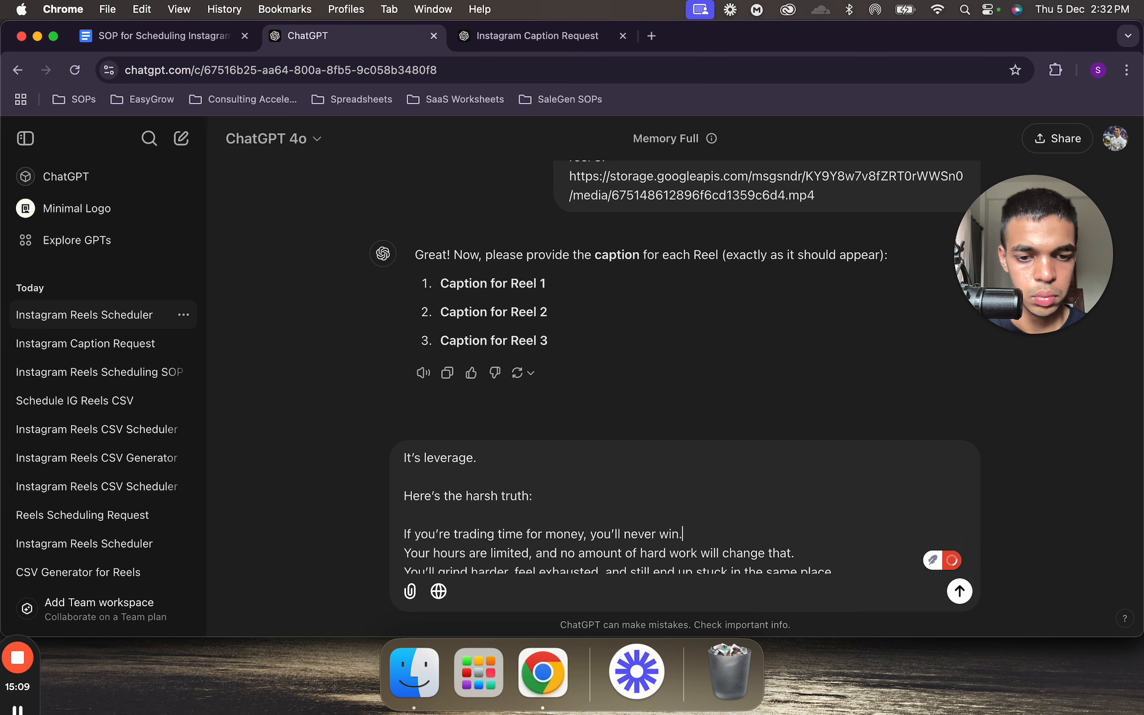
key("Return")
scroll(855, 503, "down", 3)
left_click(839, 520)
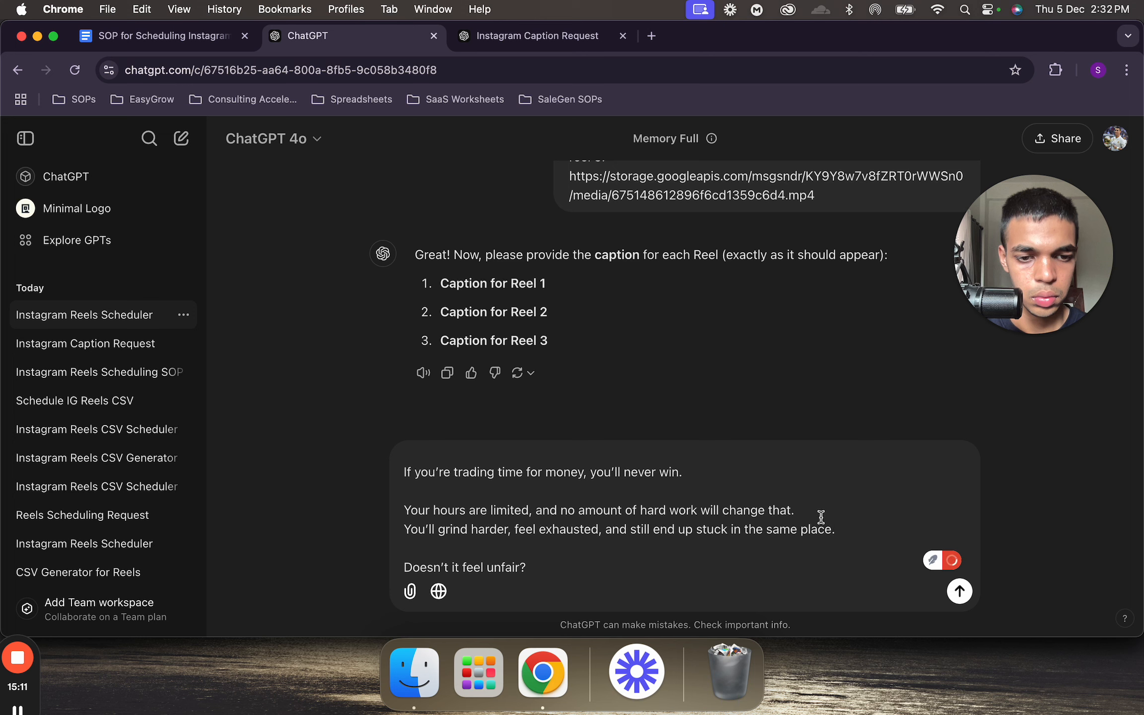
left_click(821, 516)
key("Return")
- Separate each sentence from "Doesn't it feel unfair?" through "What am I doing wrong?" in caption 2 with blank lines
scroll(769, 511, "down", 2)
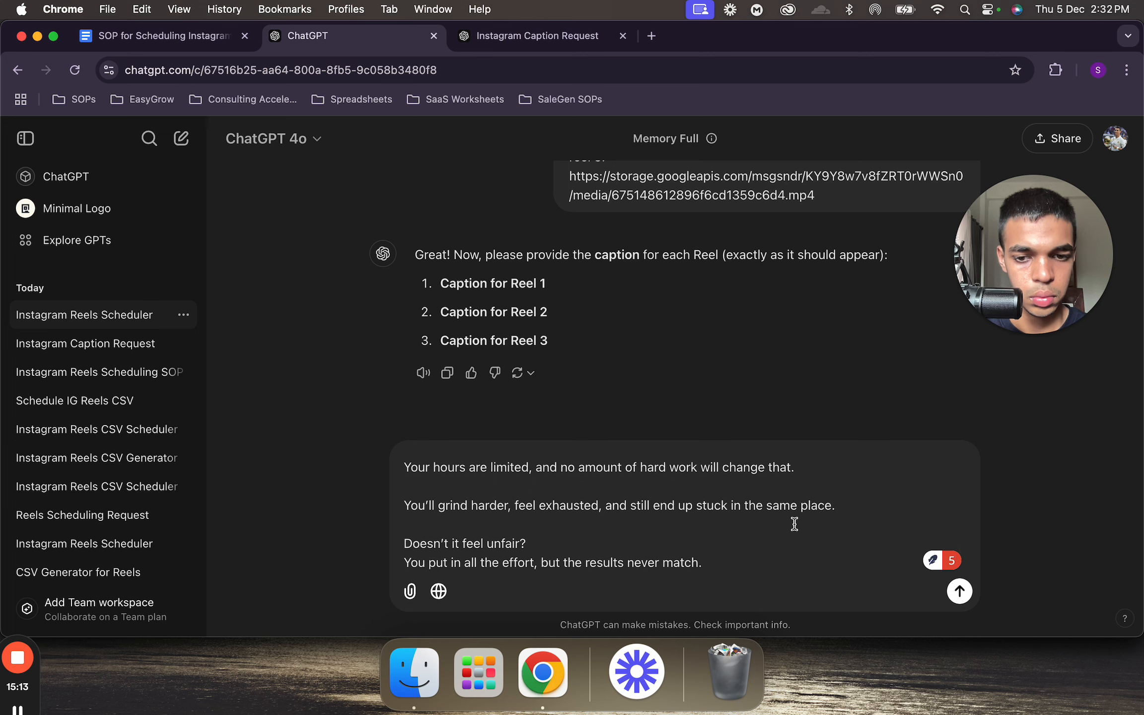
left_click(566, 545)
key("Return")
scroll(565, 545, "down", 3)
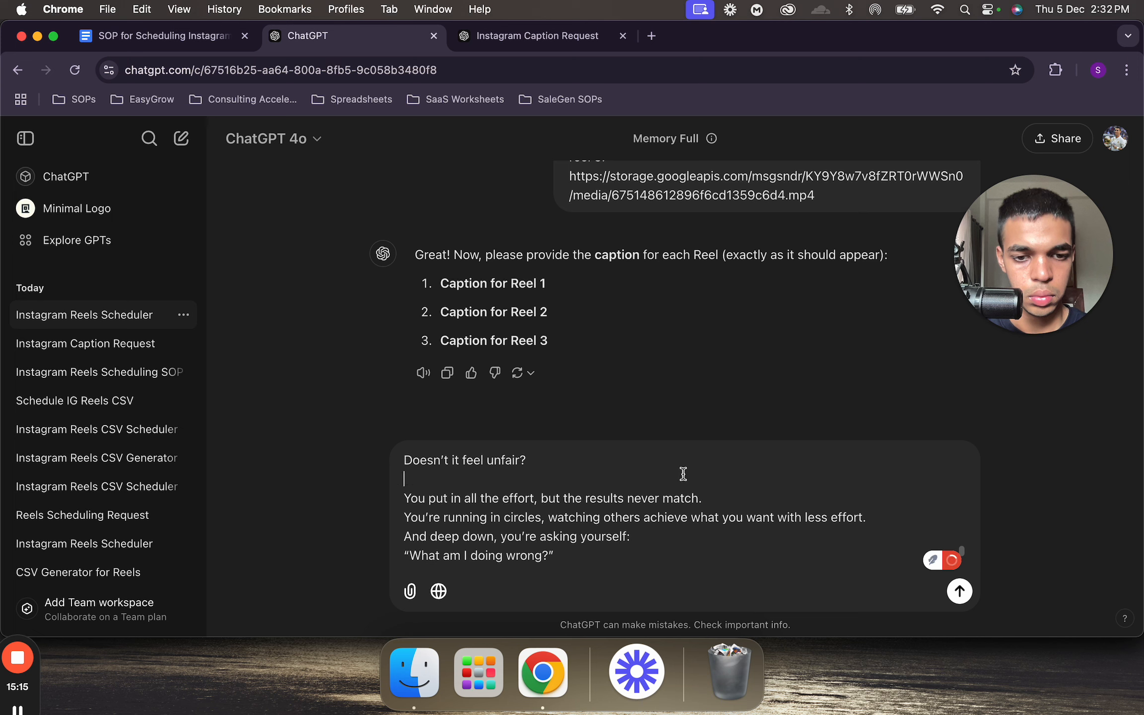
key("Return")
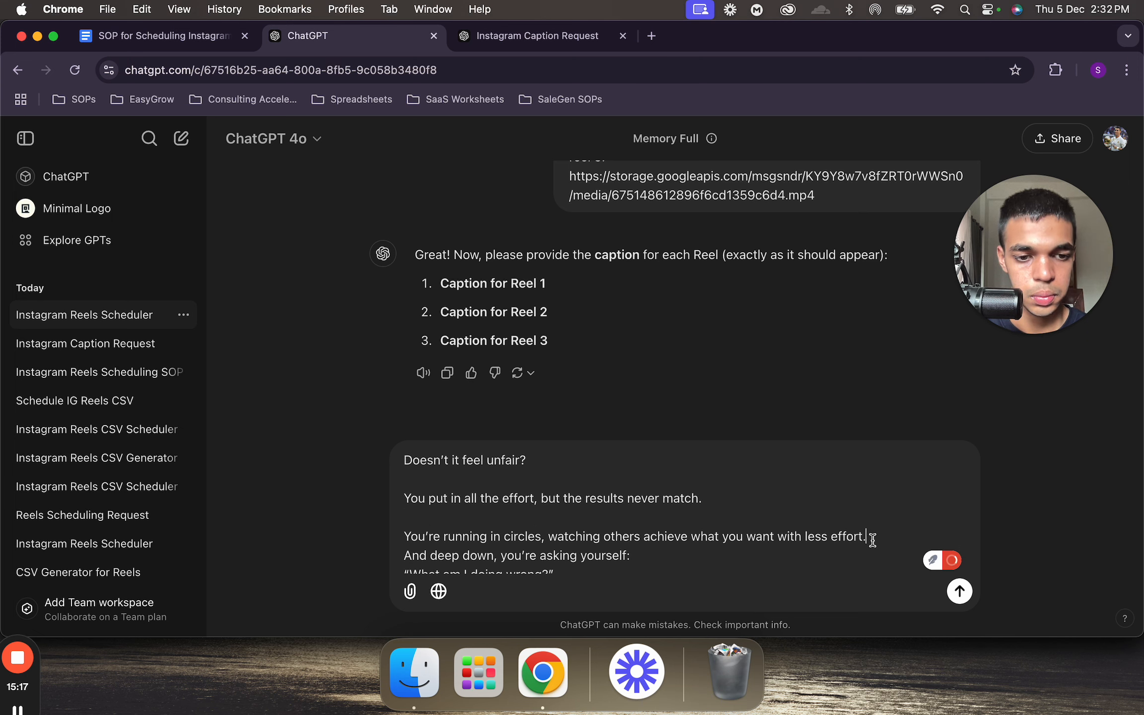
key("Return")
scroll(770, 538, "down", 2)
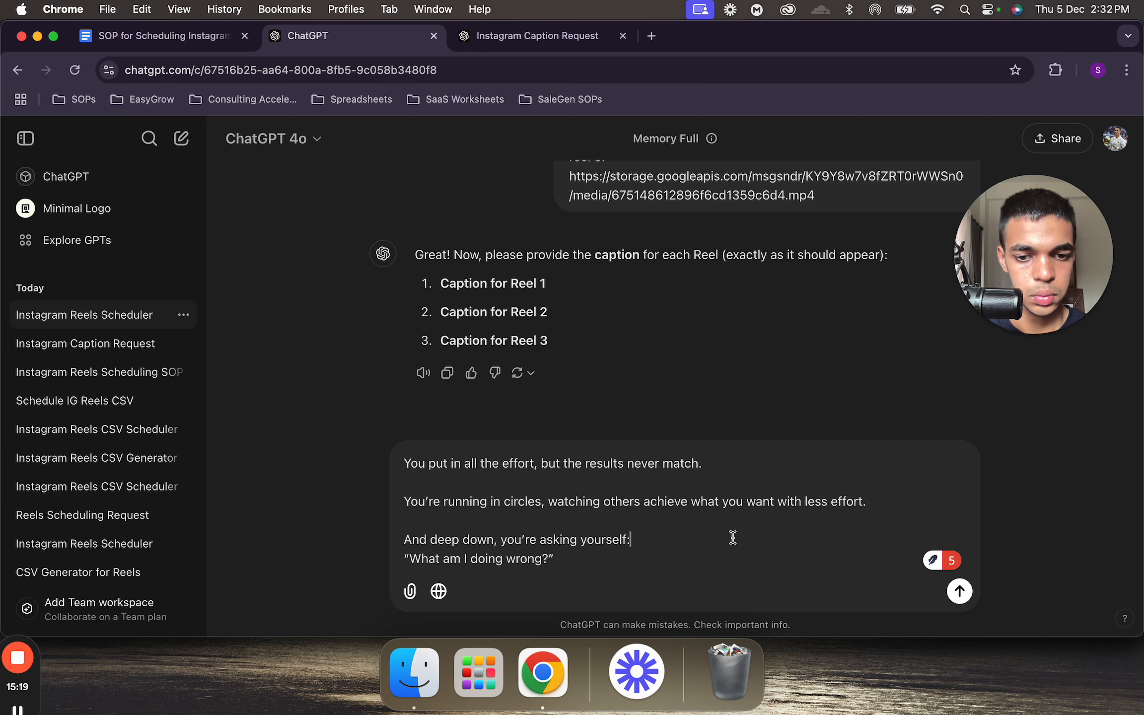
key("Return")
- Insert blank lines after "Here's what they figured out:" and "It's not about how hard you work." in caption 2
scroll(673, 543, "down", 3)
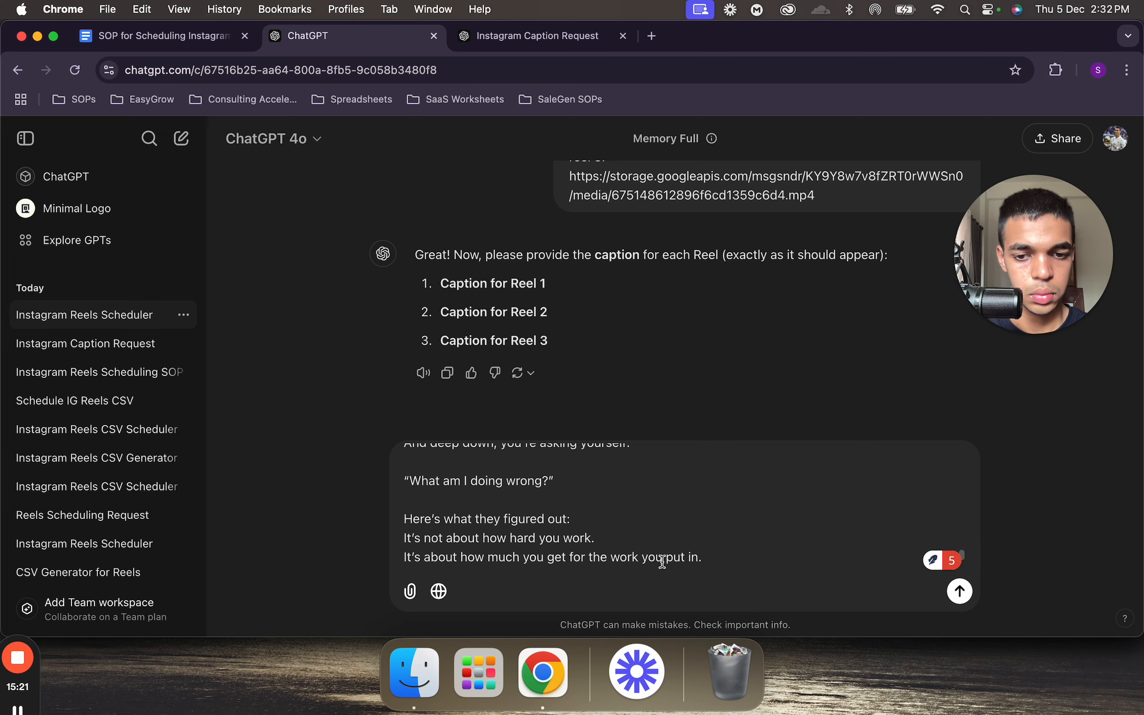
left_click(661, 518)
key("Return")
scroll(662, 518, "down", 2)
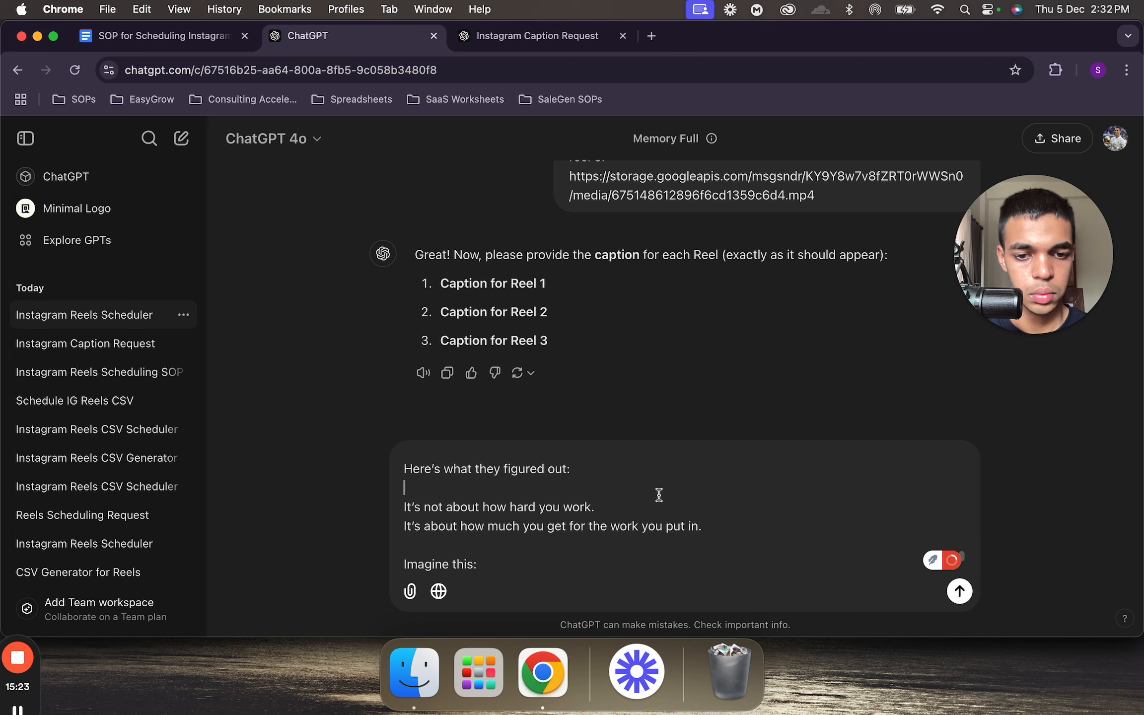
key("Return")
- Insert a blank line after "Imagine this:" and between the three checkmark items that follow it in caption 2
scroll(657, 504, "down", 2)
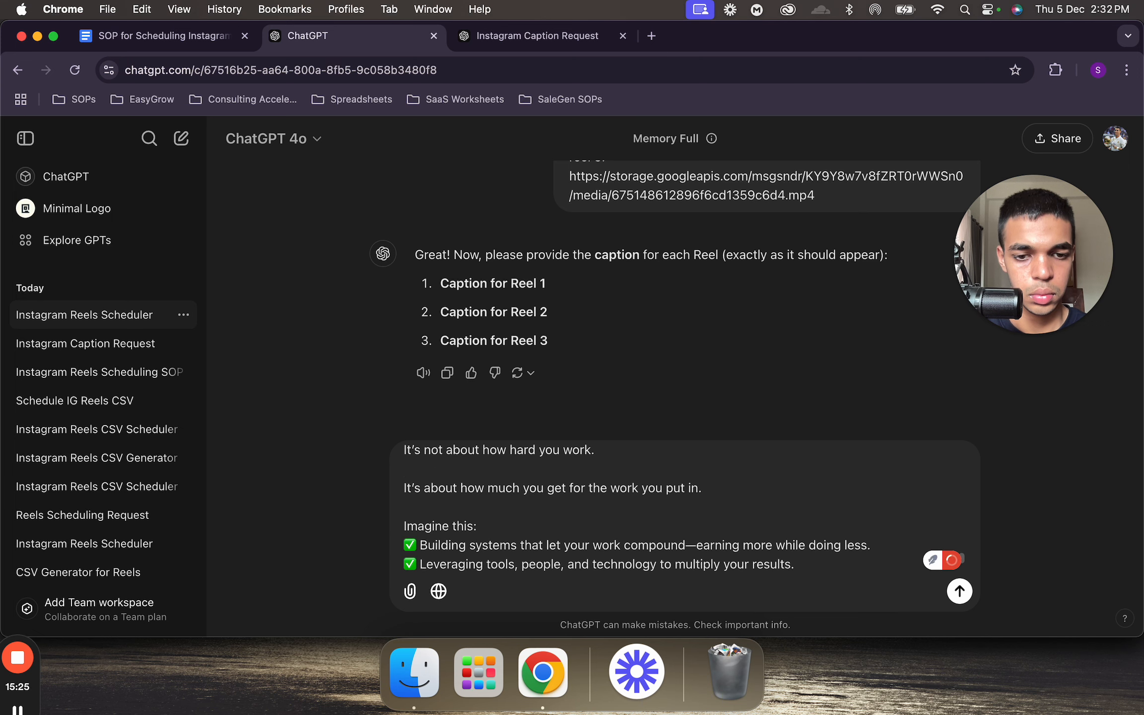
left_click(626, 524)
key("Return")
scroll(904, 530, "down", 2)
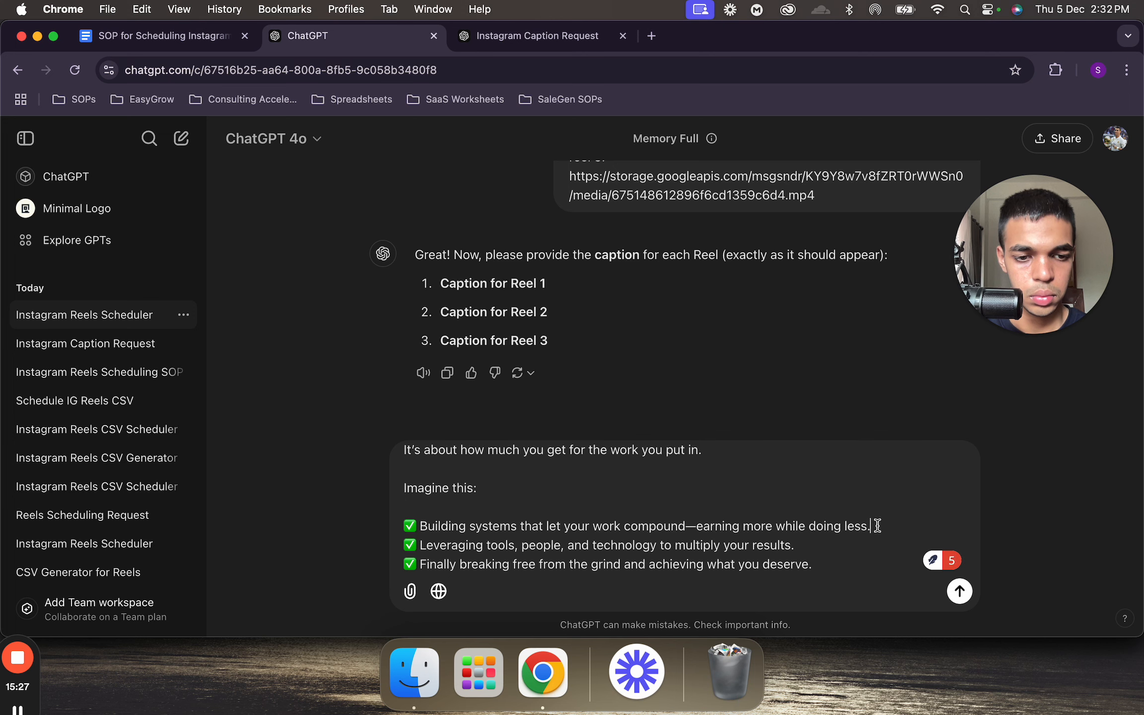
key("Return")
scroll(864, 523, "down", 1)
left_click(832, 532)
key("Return")
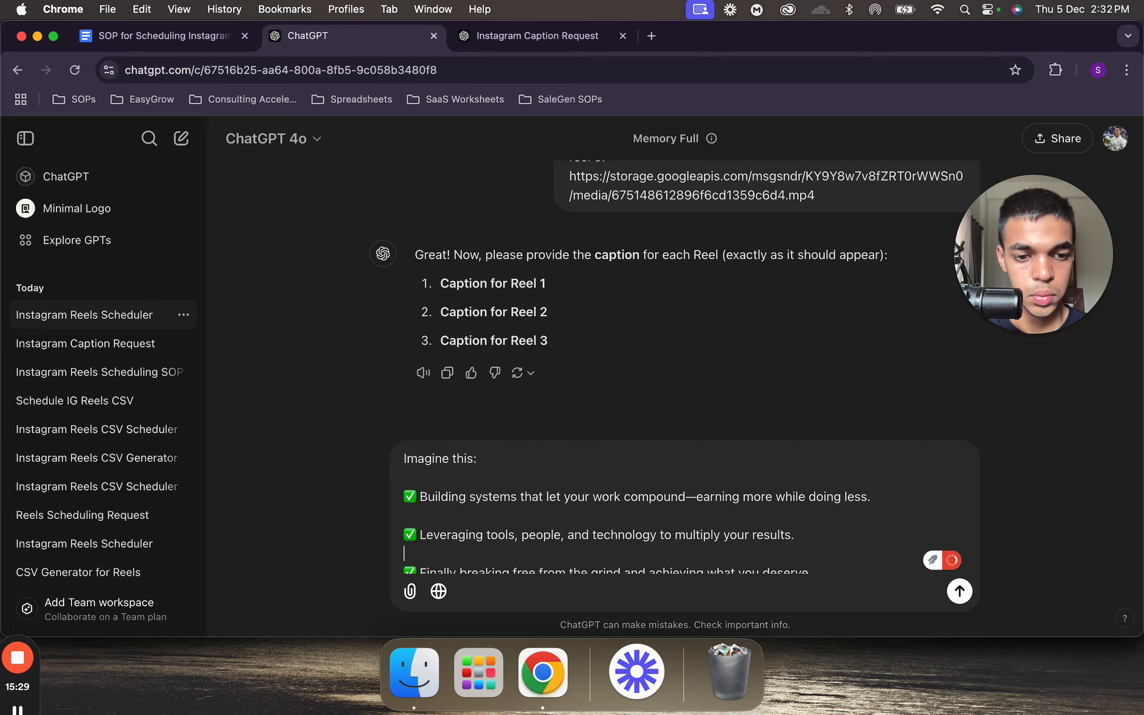
scroll(833, 531, "down", 1)
left_click(816, 532)
scroll(819, 534, "down", 2)
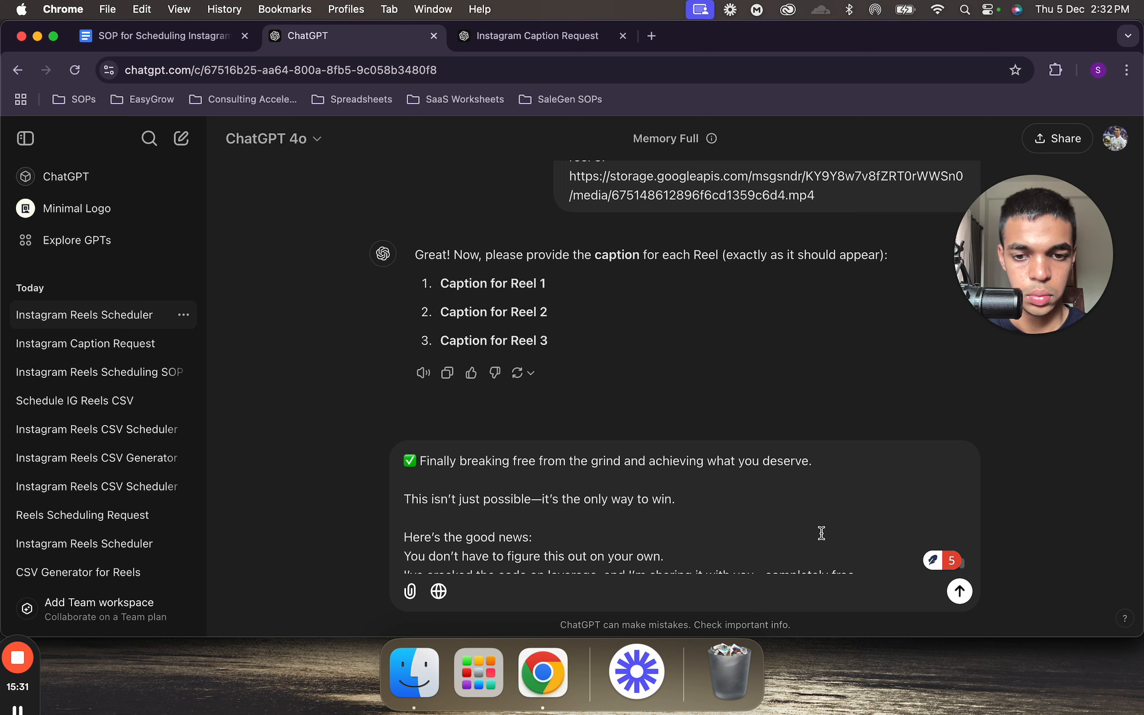
- Insert blank lines after "Here's the good news:", "You don't have to figure this out on your own." and "completely free." in caption 2
key("Return")
scroll(685, 539, "down", 1)
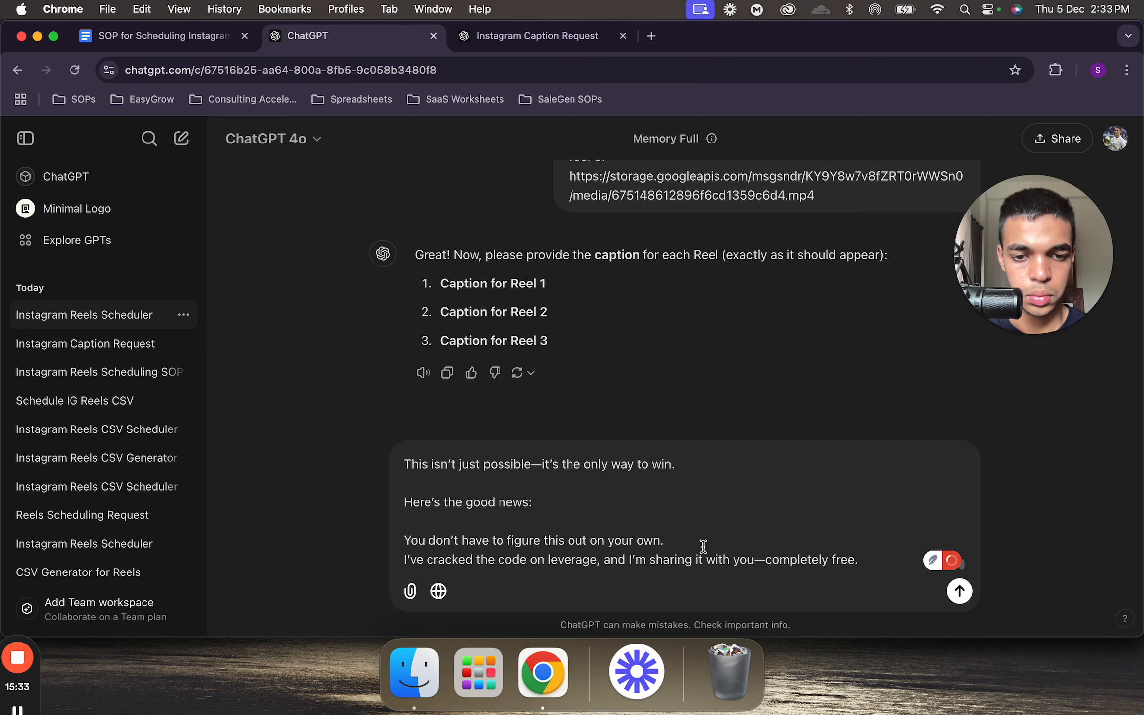
left_click(702, 532)
key("Return")
scroll(685, 511, "down", 2)
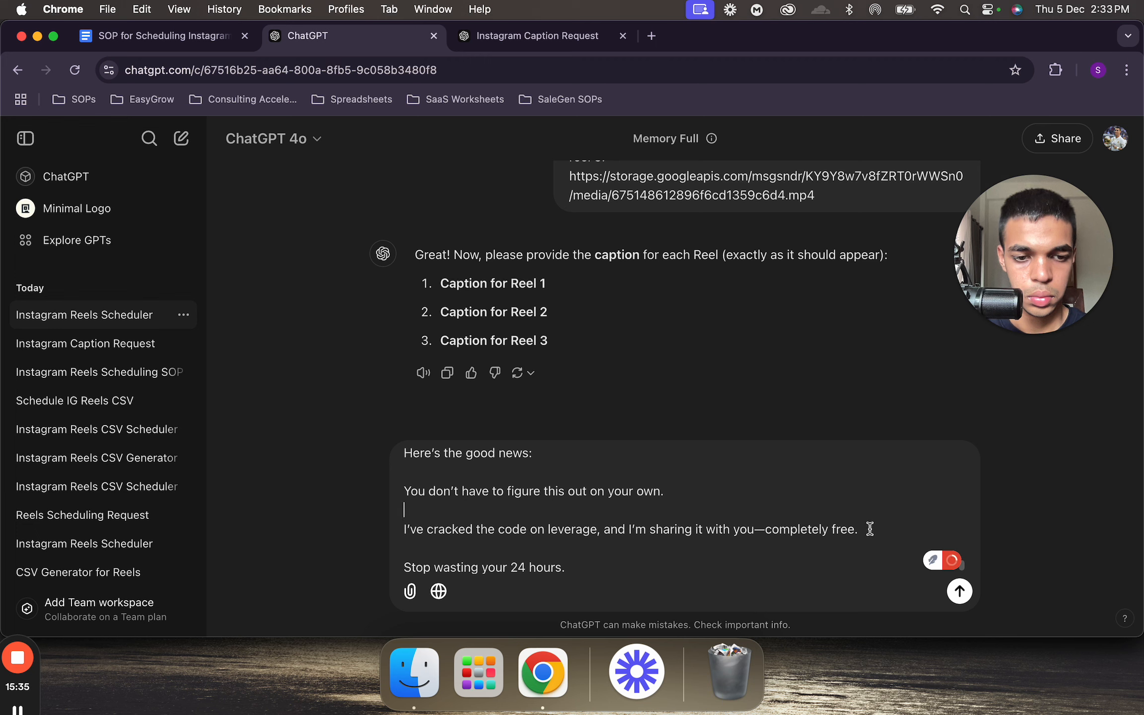
key("Return")
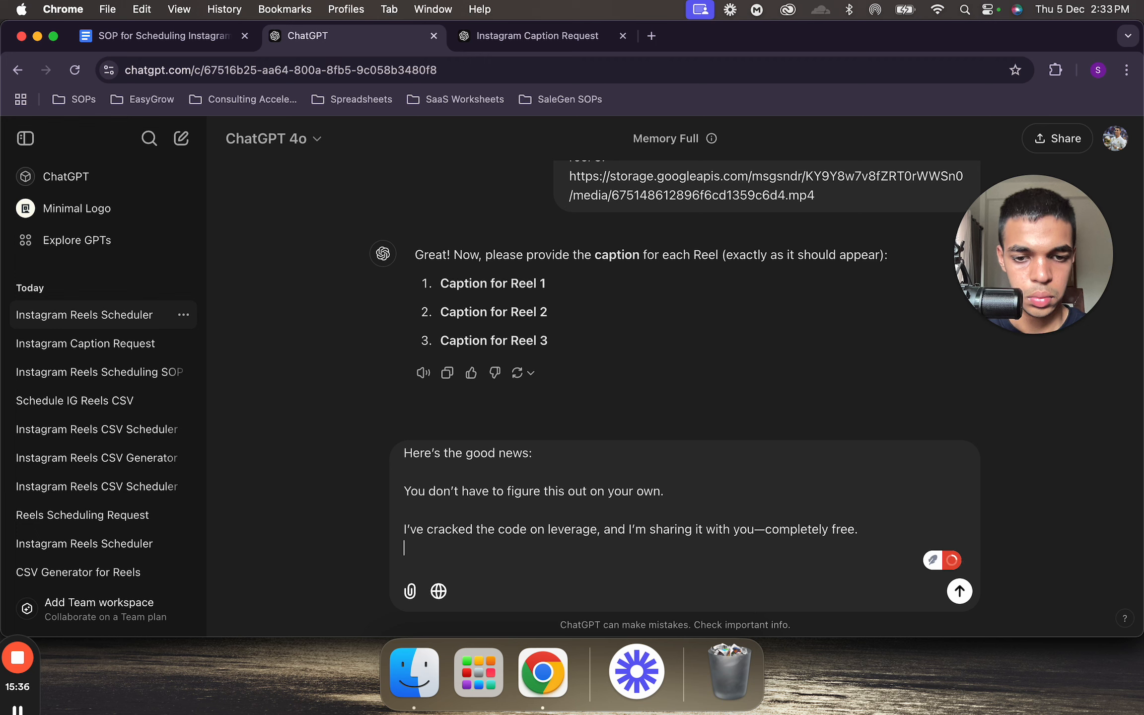
- Replace the dash before "completely free" with a comma and insert a blank line after "Stop wasting your 24 hours."
left_click(764, 528)
key("BackSpace")
type(",")
scroll(685, 511, "down", 2)
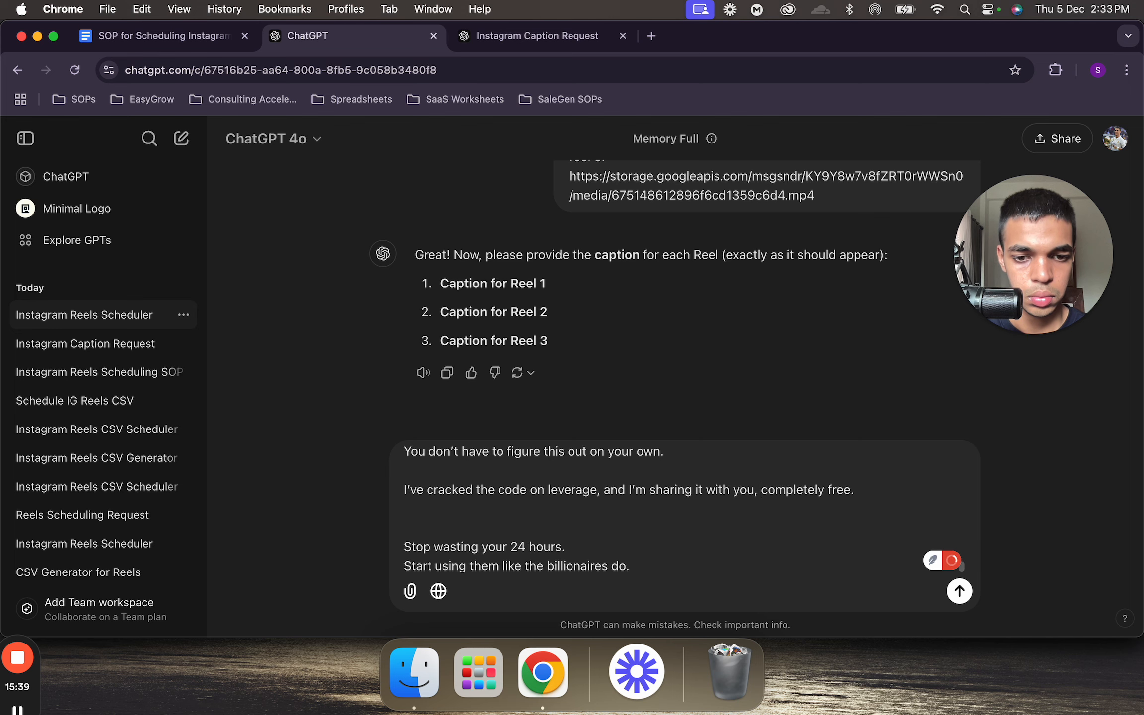
scroll(647, 505, "down", 1)
key("Return")
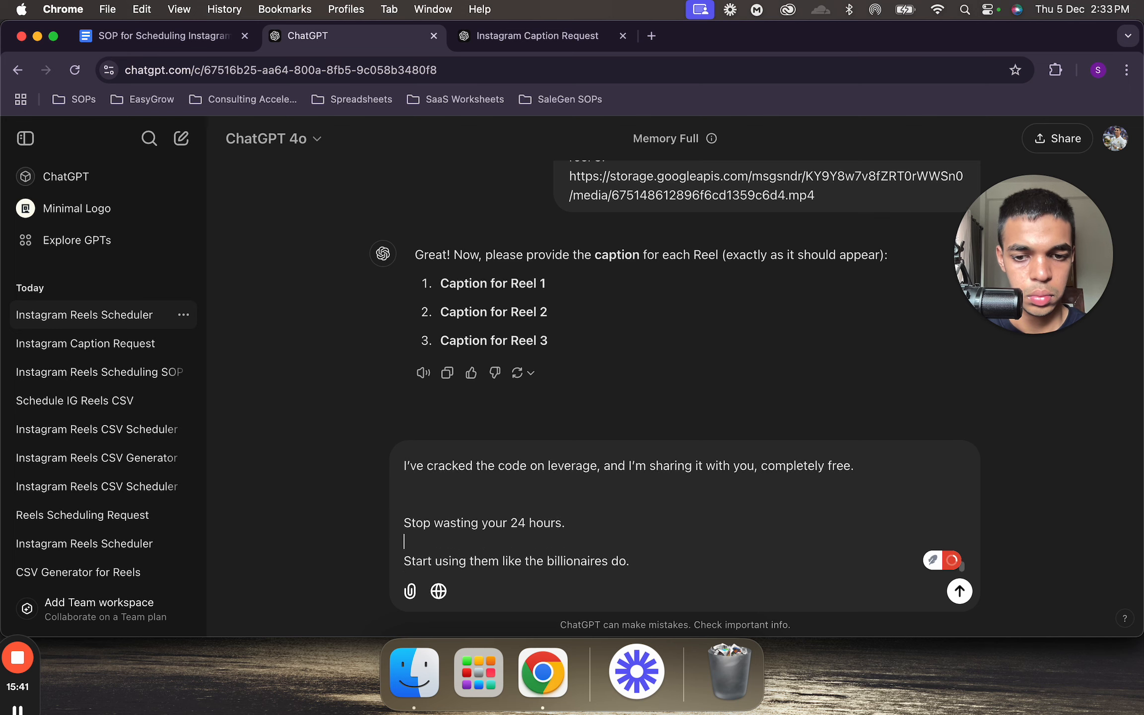
- Send the captions message and stop the reply while it is being generated
scroll(667, 522, "down", 3)
key("Return")
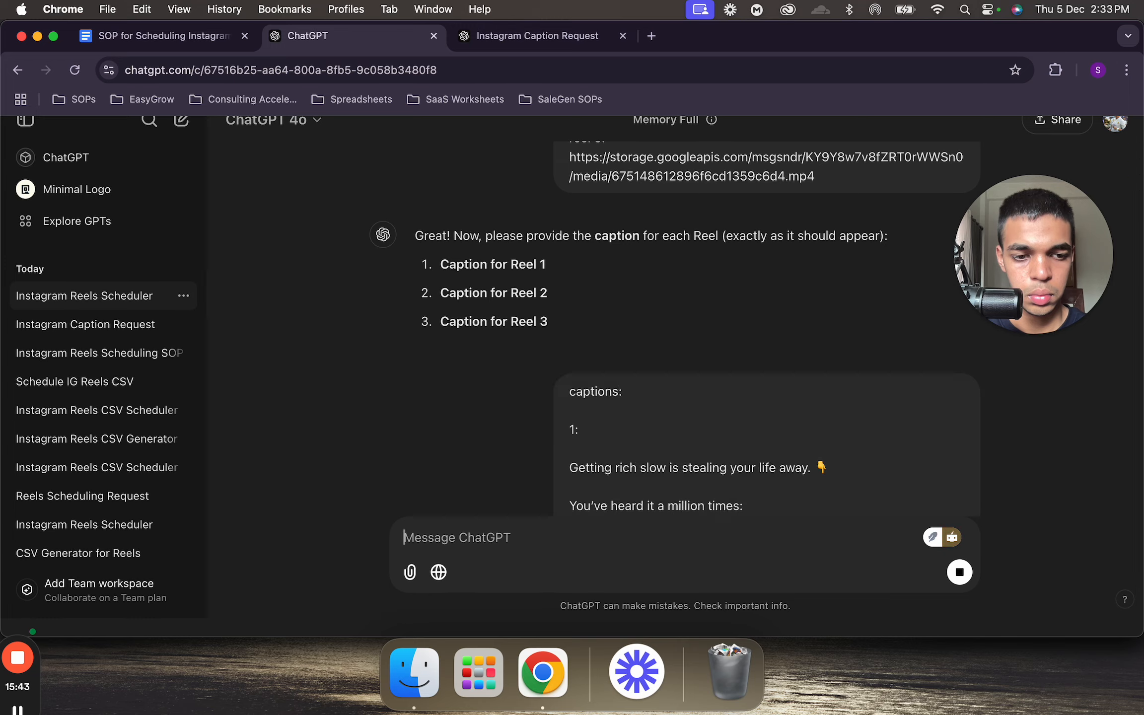
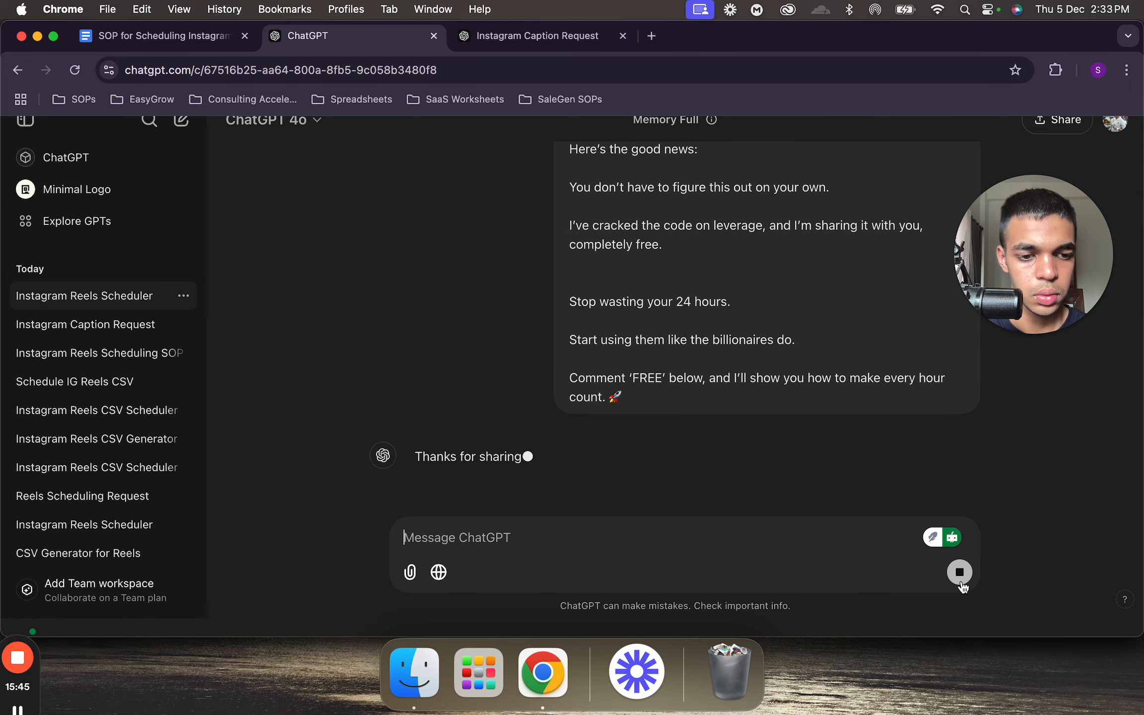
left_click(960, 576)
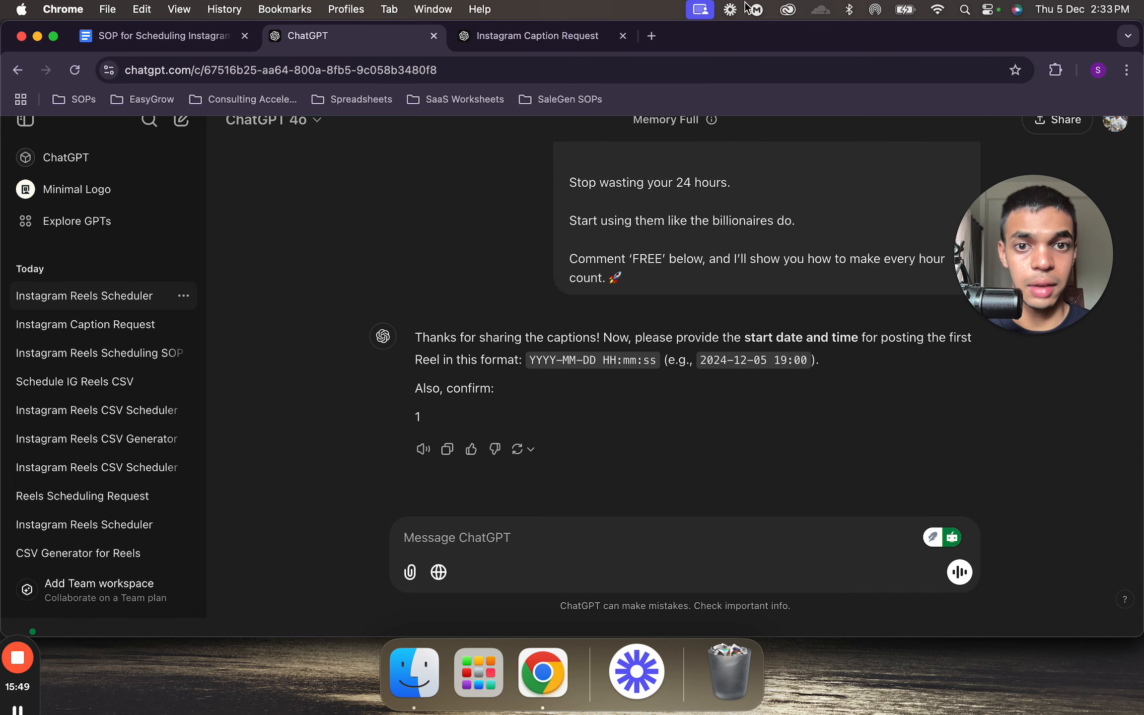
- Switch to the SaleGen media storage window and copy the link of the first video in the IG Reels folder
key("ctrl+Up")
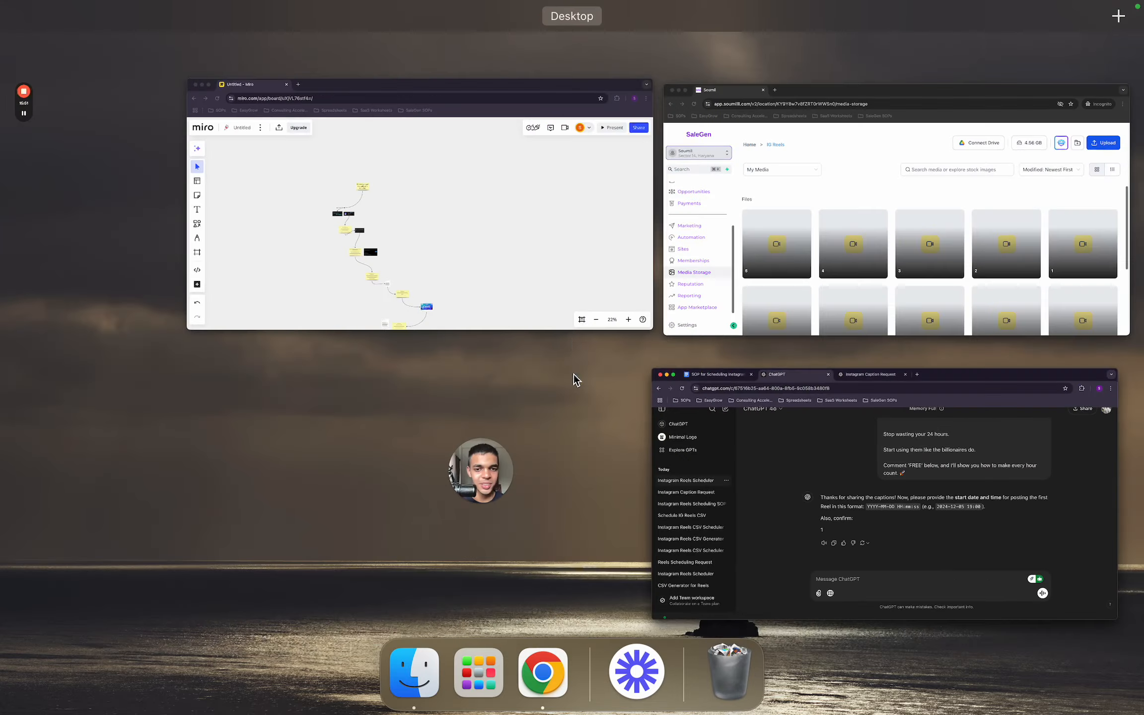
left_click(689, 252)
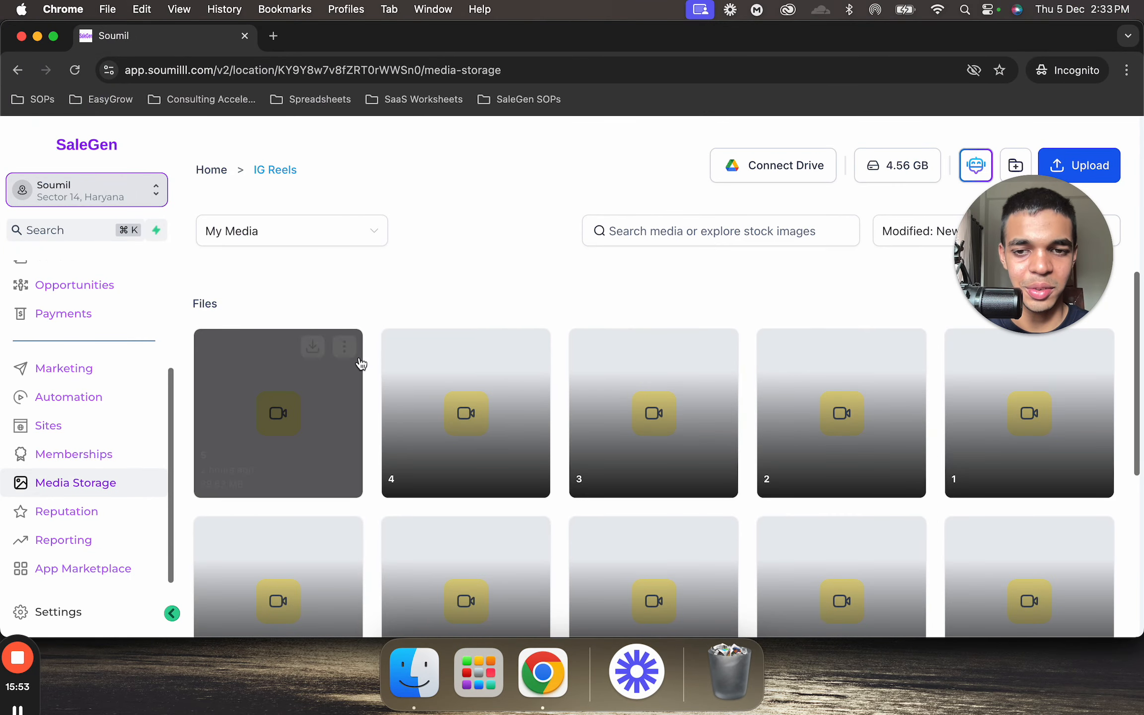
left_click(345, 346)
left_click(352, 406)
- Return to the ChatGPT scheduling chat and start a message with "reel 3:" followed by the copied video link
key("ctrl+Up")
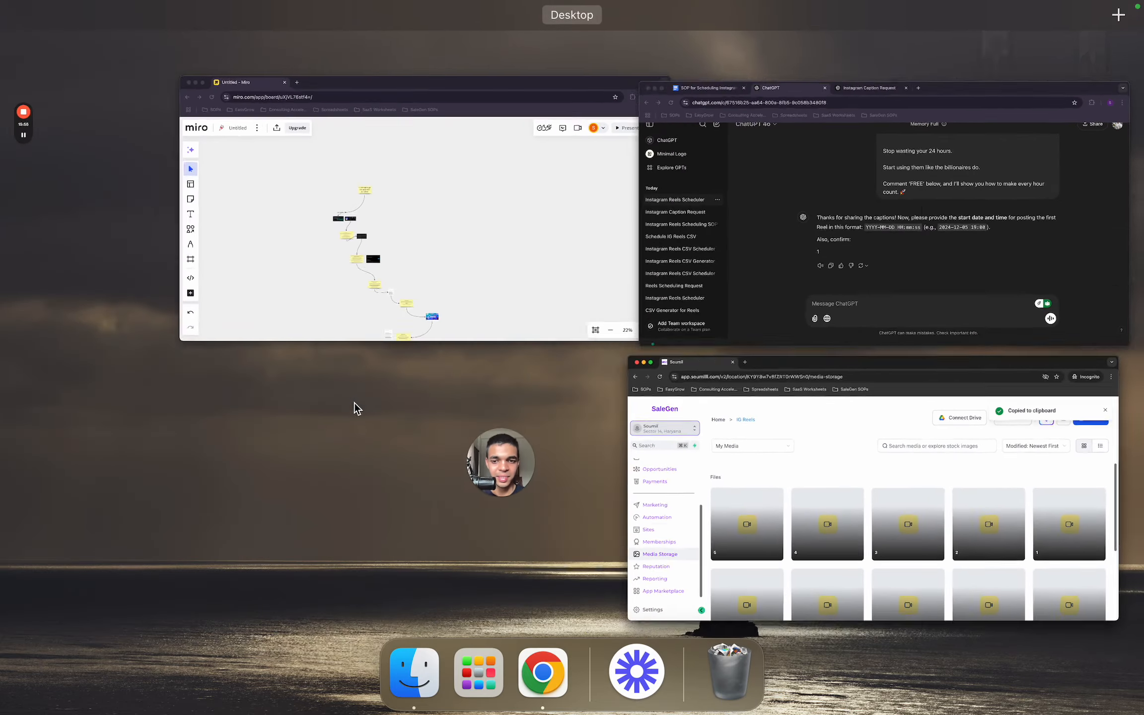
left_click(761, 200)
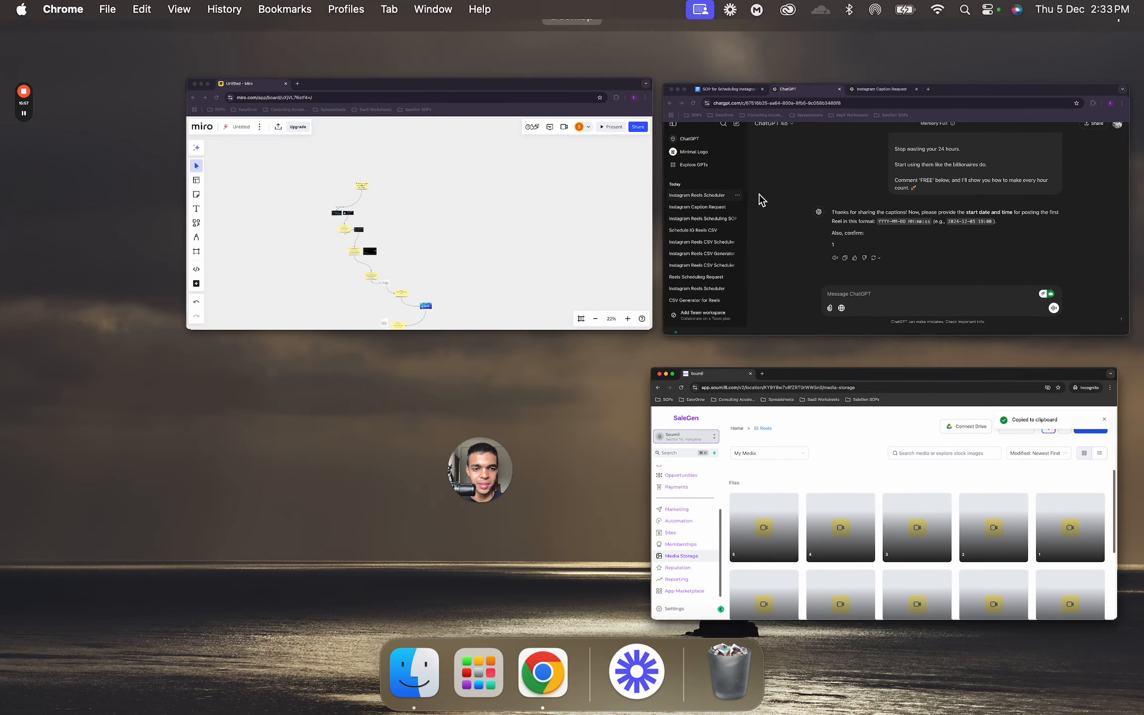
type("reel")
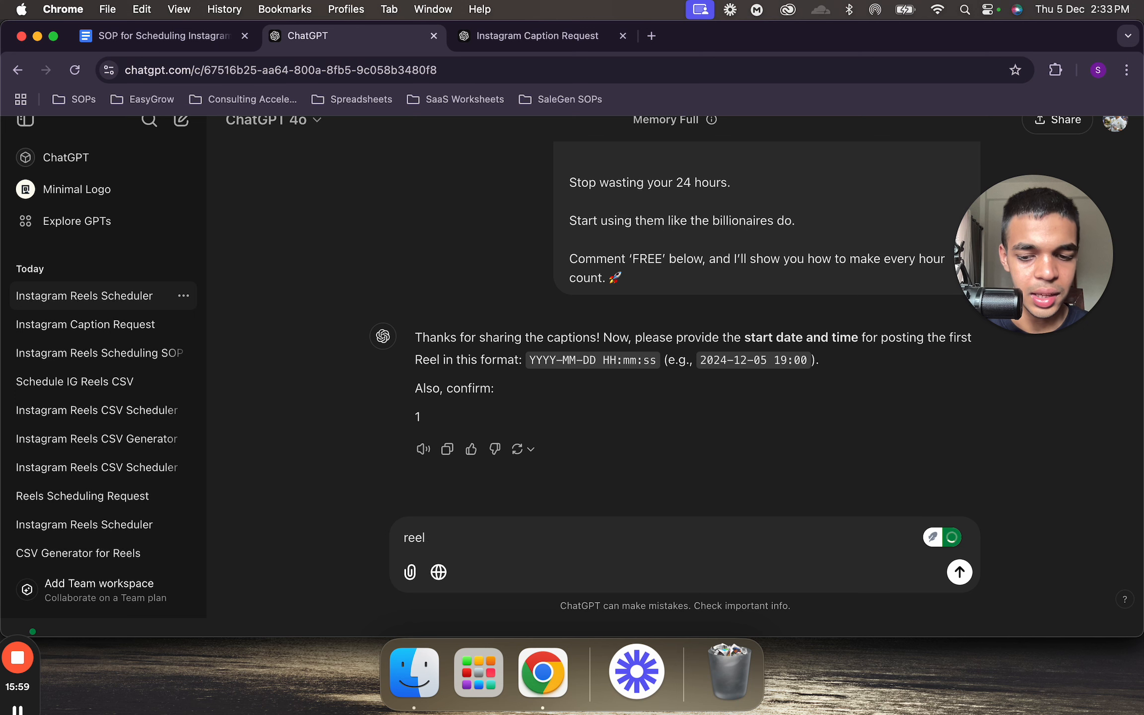
type(" 3:")
key("shift+Return")
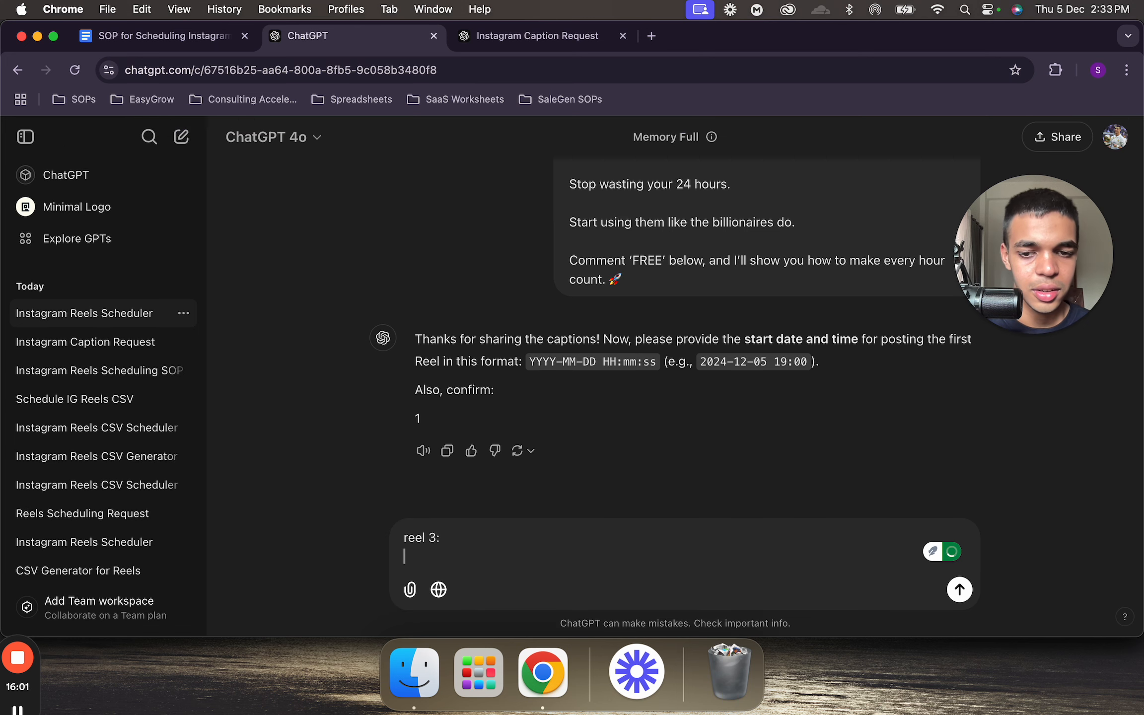
key("cmd+v")
key("shift+Return")
key("shift+Return")
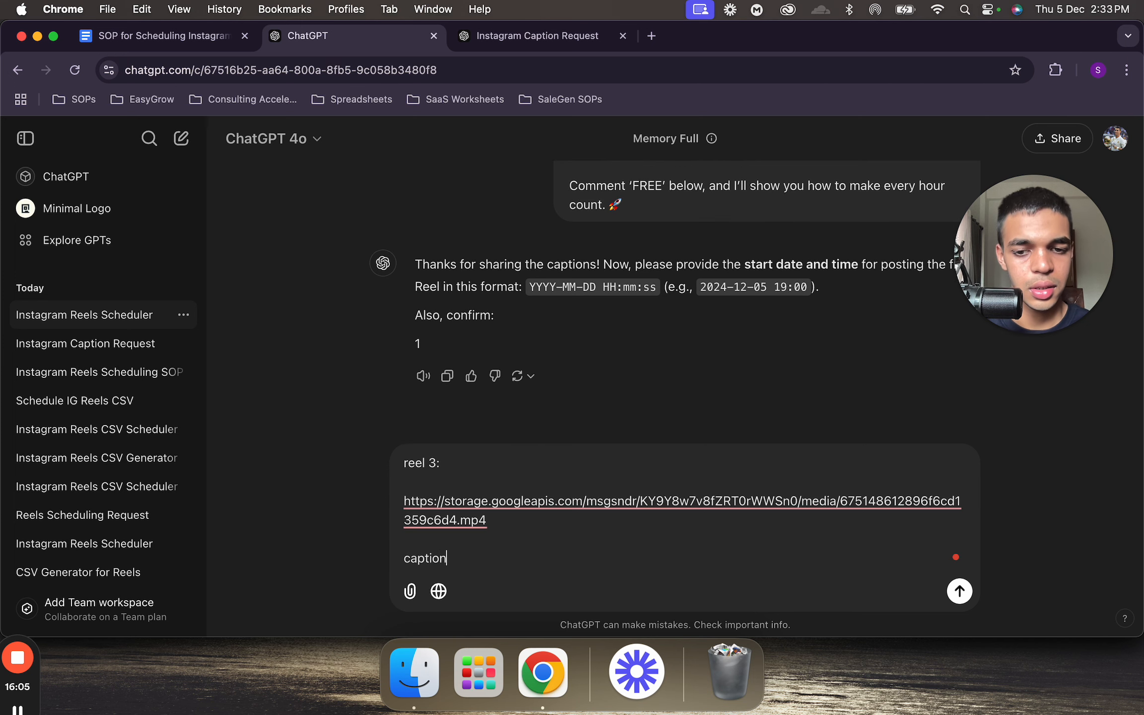
- Add a "captions:" heading and paste below it the full "There's so much abundance in the world" caption from the Instagram Caption Request chat
type("captions:")
key("shift+Return")
key("shift+Return")
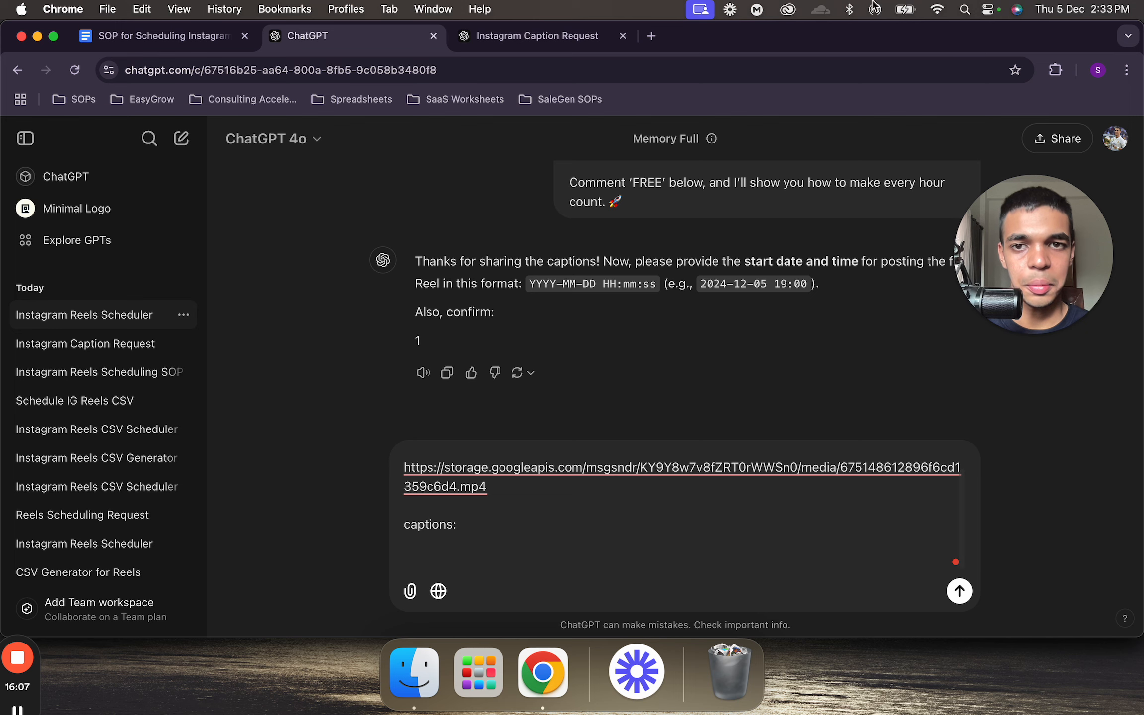
left_click(539, 36)
scroll(591, 313, "down", 10)
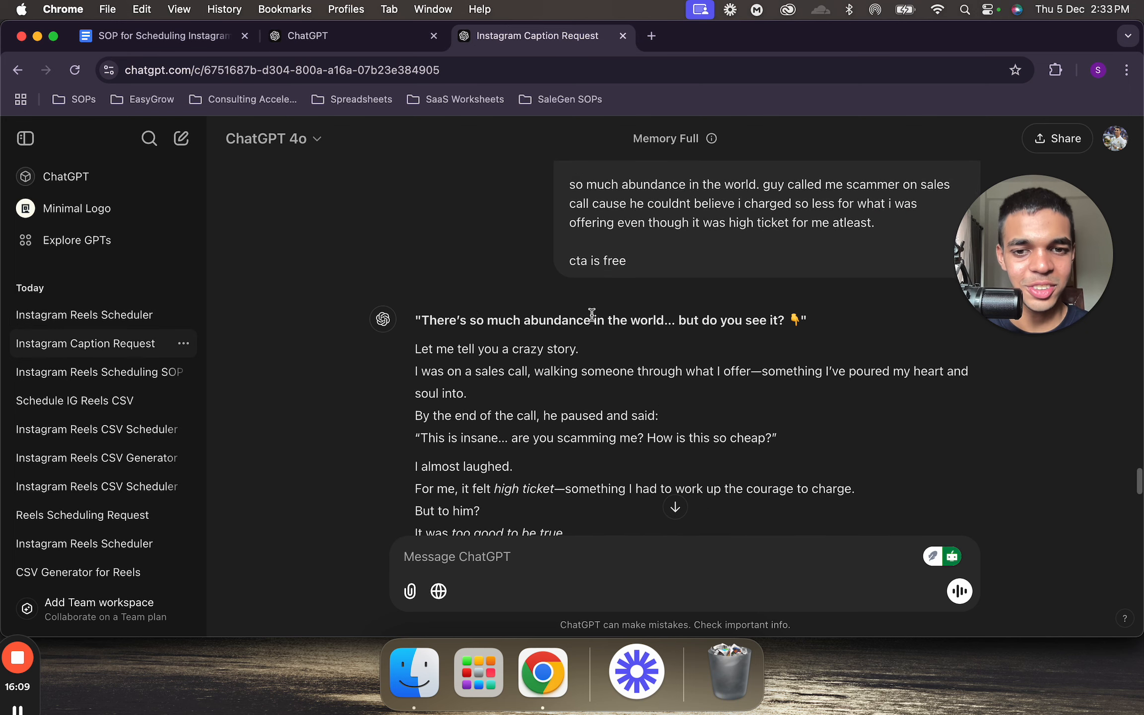
left_click_drag(420, 309, 681, 509)
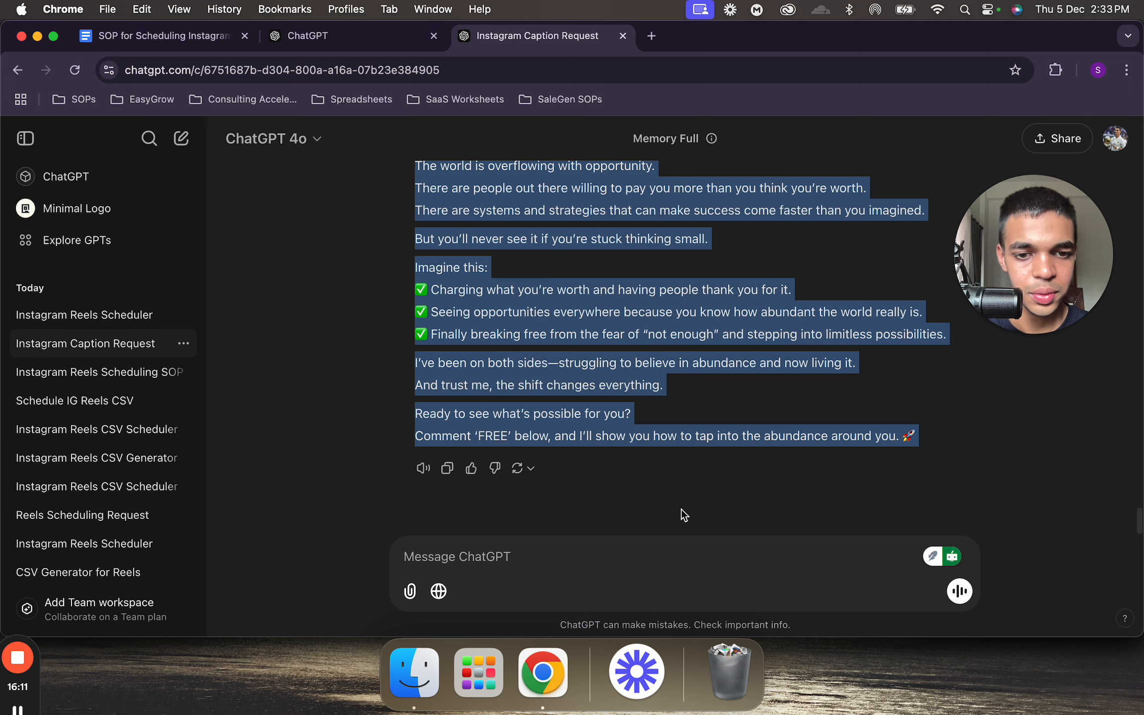
key("super+c")
key("ctrl+shift+Tab")
key("super+v")
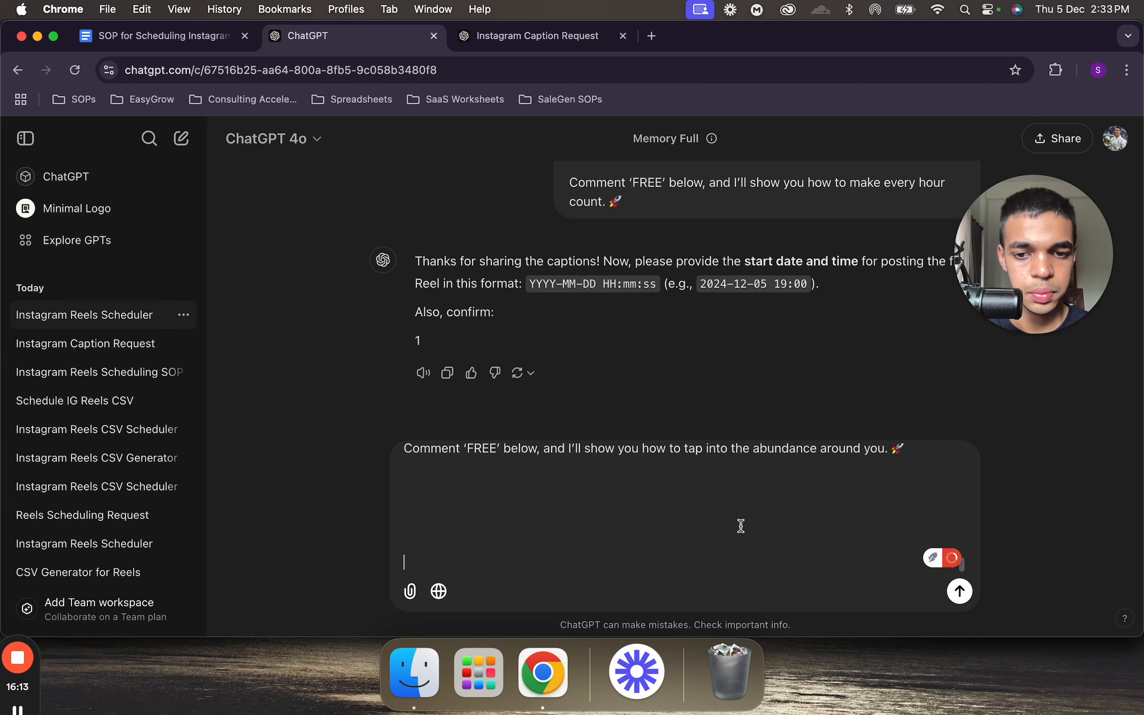
- Remove the pointing-hand emoji after "but do you see it?" and insert a blank line after "Let me tell you a crazy story."
scroll(626, 524, "up", 10)
scroll(626, 524, "down", 3)
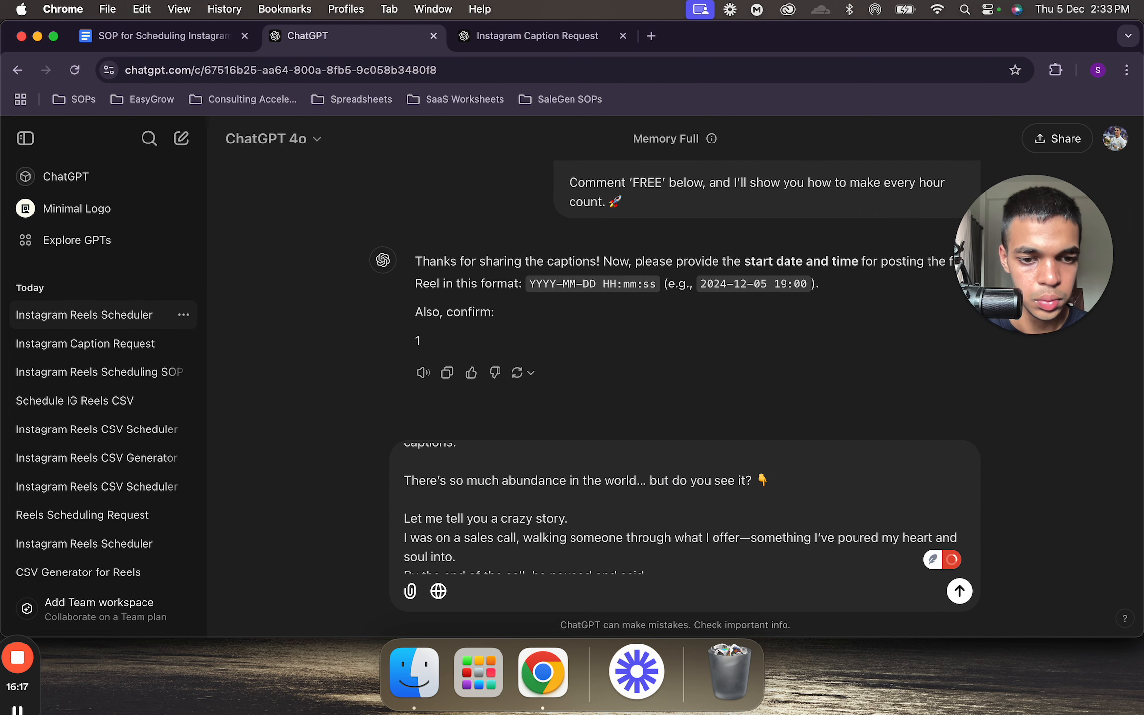
left_click(770, 480)
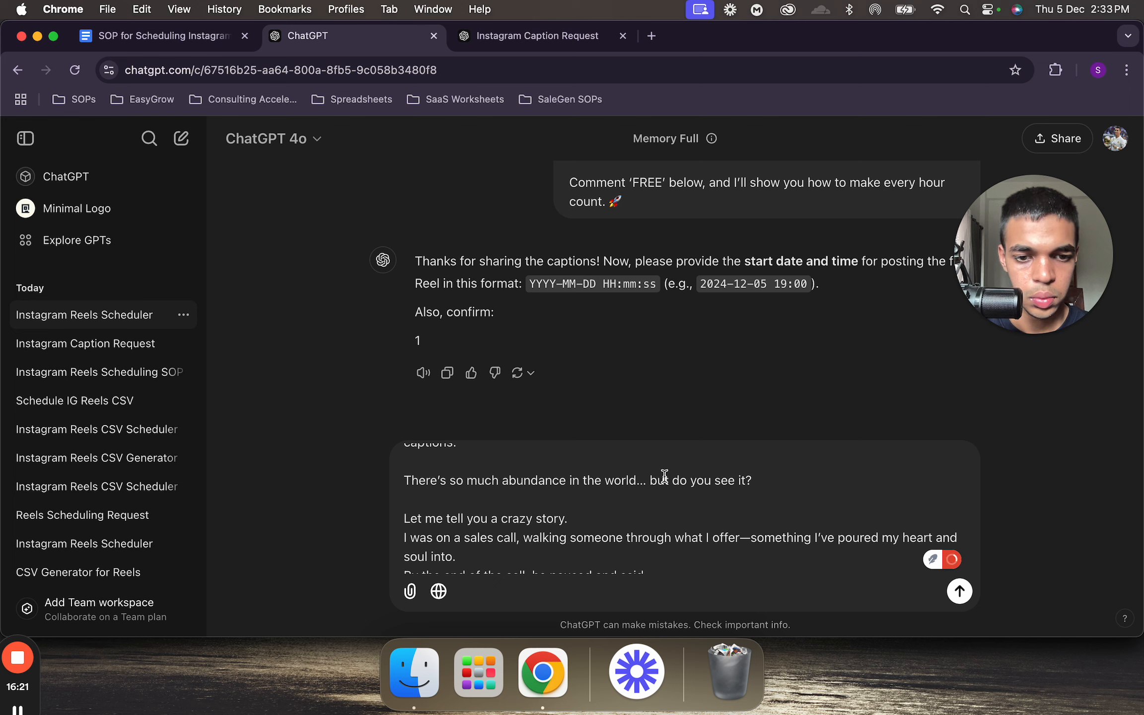
left_click(640, 518)
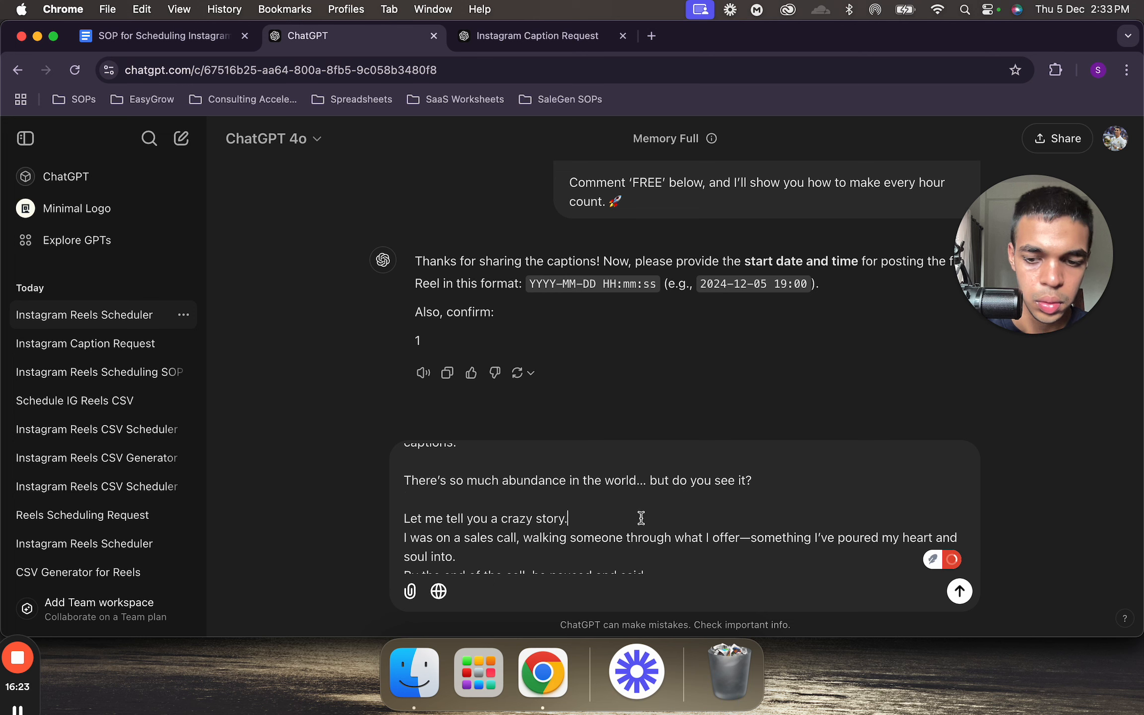
key("Return")
- Replace the dash after "what I offer" with "..." and make "Something I've poured my heart and soul into." a separate, capitalized paragraph
scroll(641, 518, "down", 3)
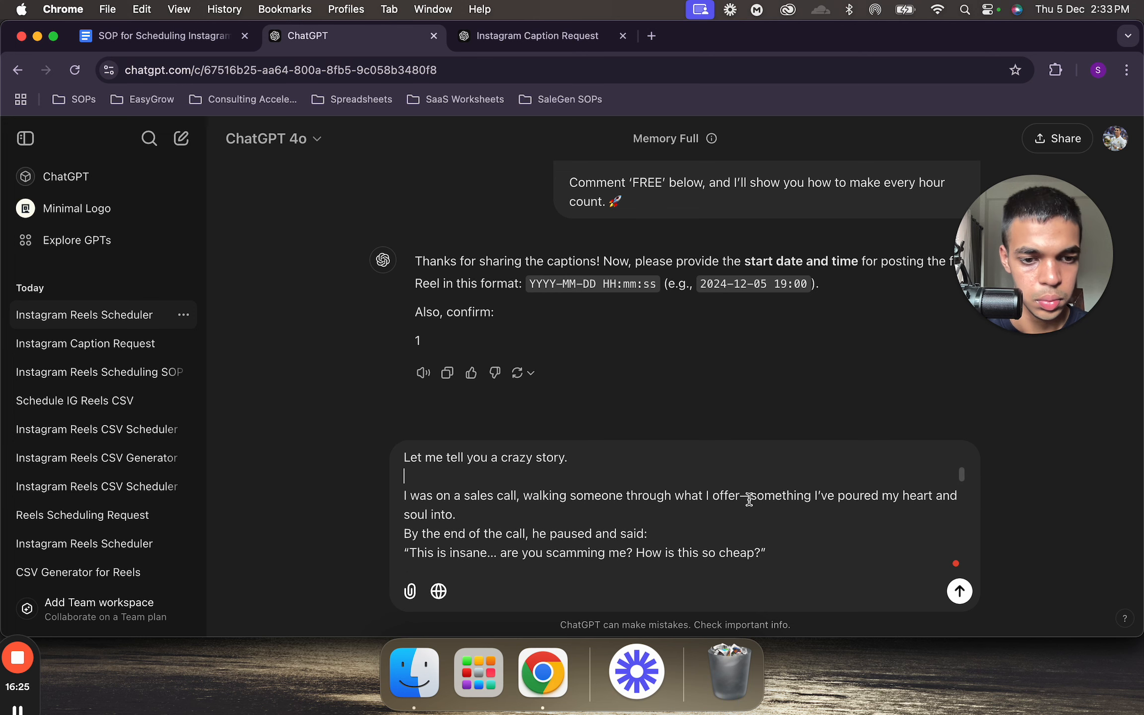
key("BackSpace")
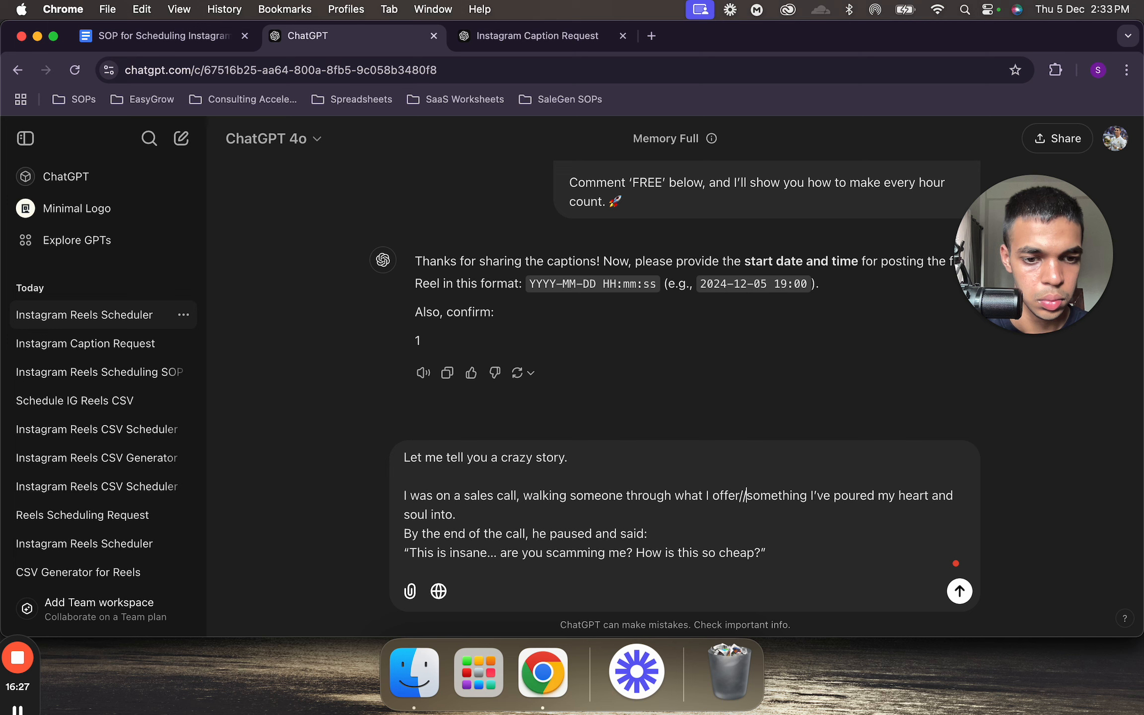
type("...")
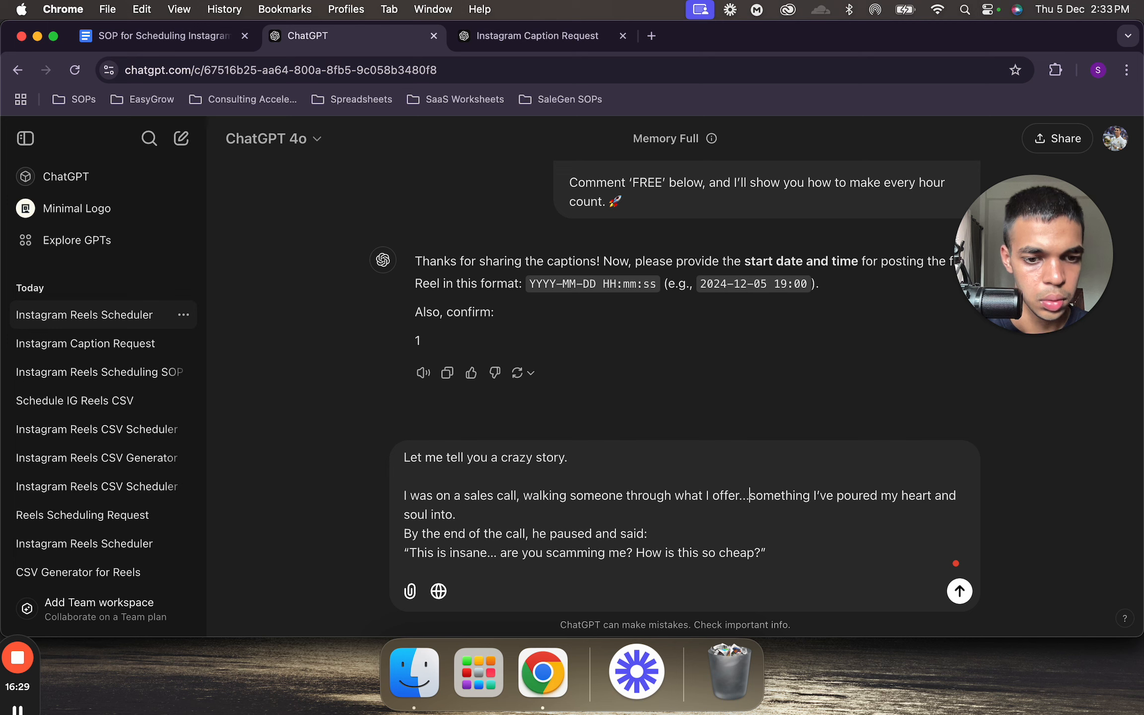
key("shift+Return")
key("shift+Return")
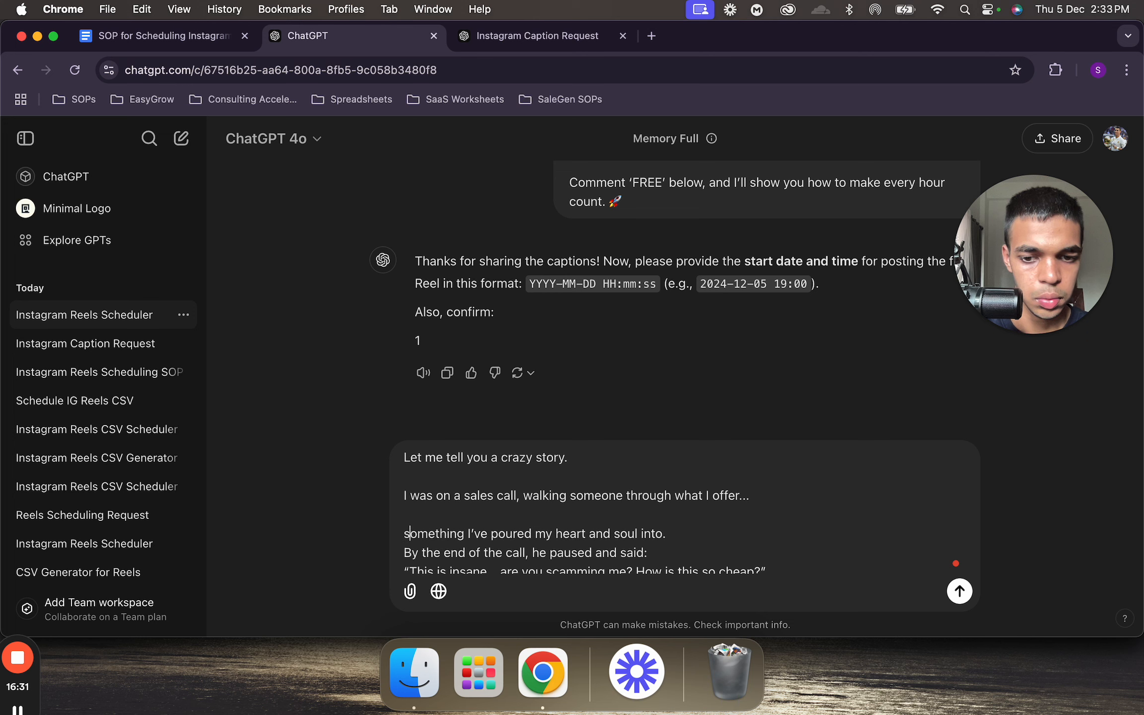
key("BackSpace")
type("S")
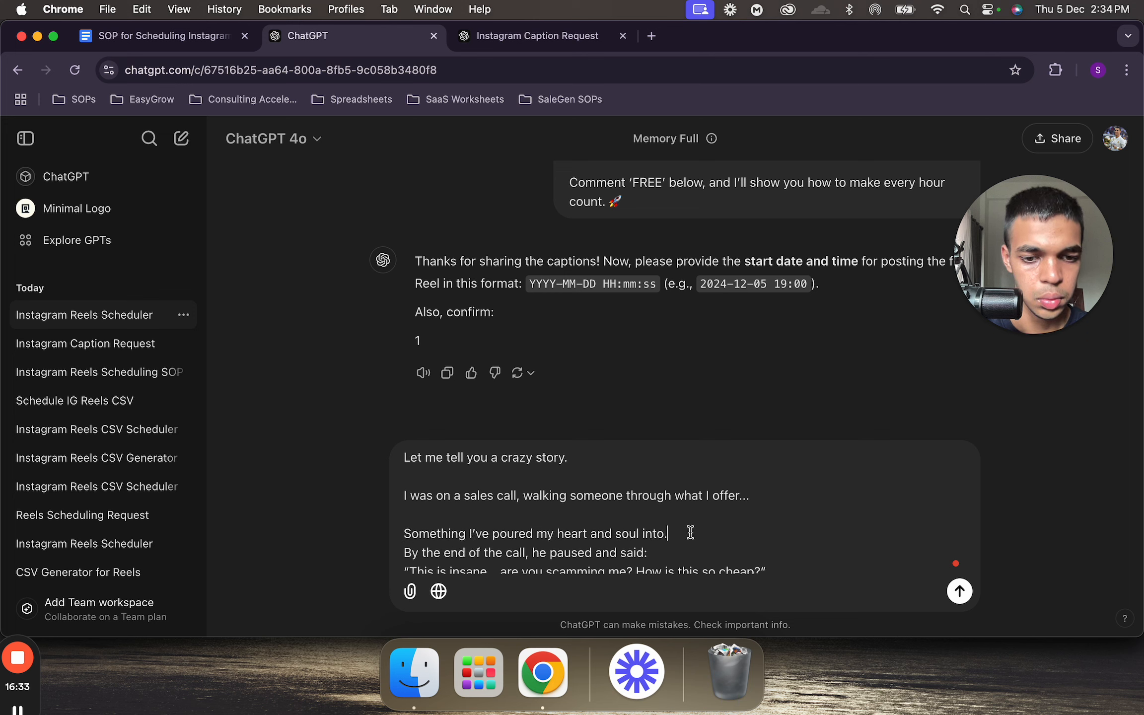
- Insert blank lines after "heart and soul into.", "he paused and said:" and "I almost laughed."
key("Return")
left_click(687, 532)
key("Return")
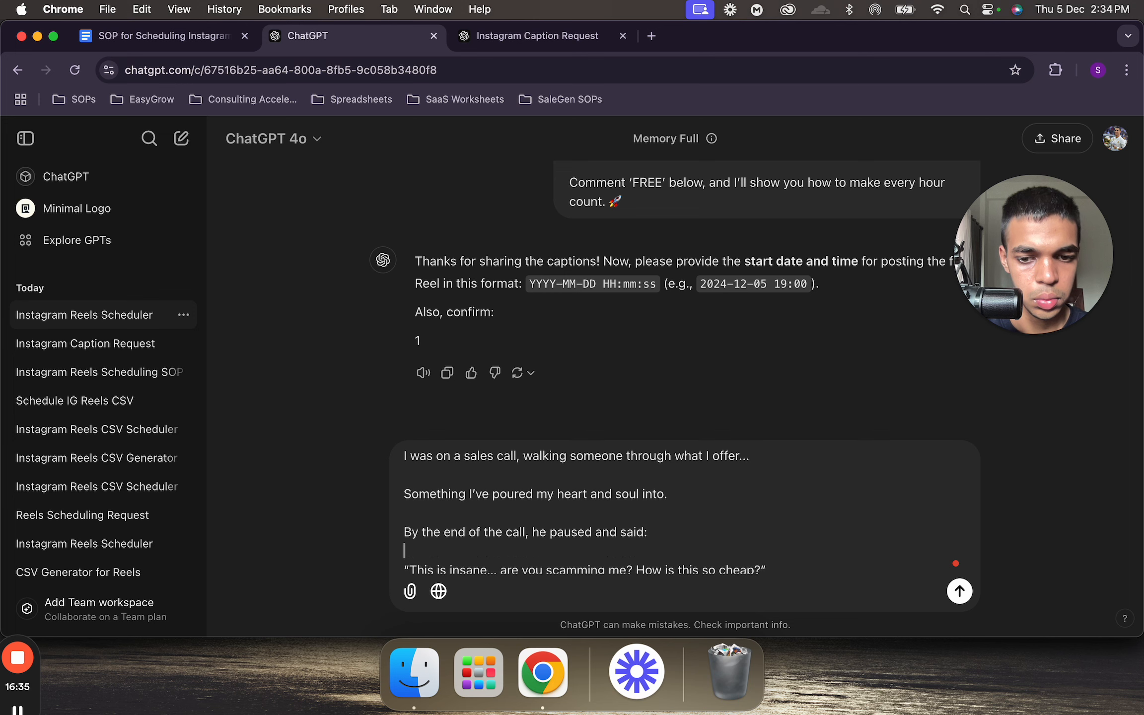
scroll(729, 540, "down", 1)
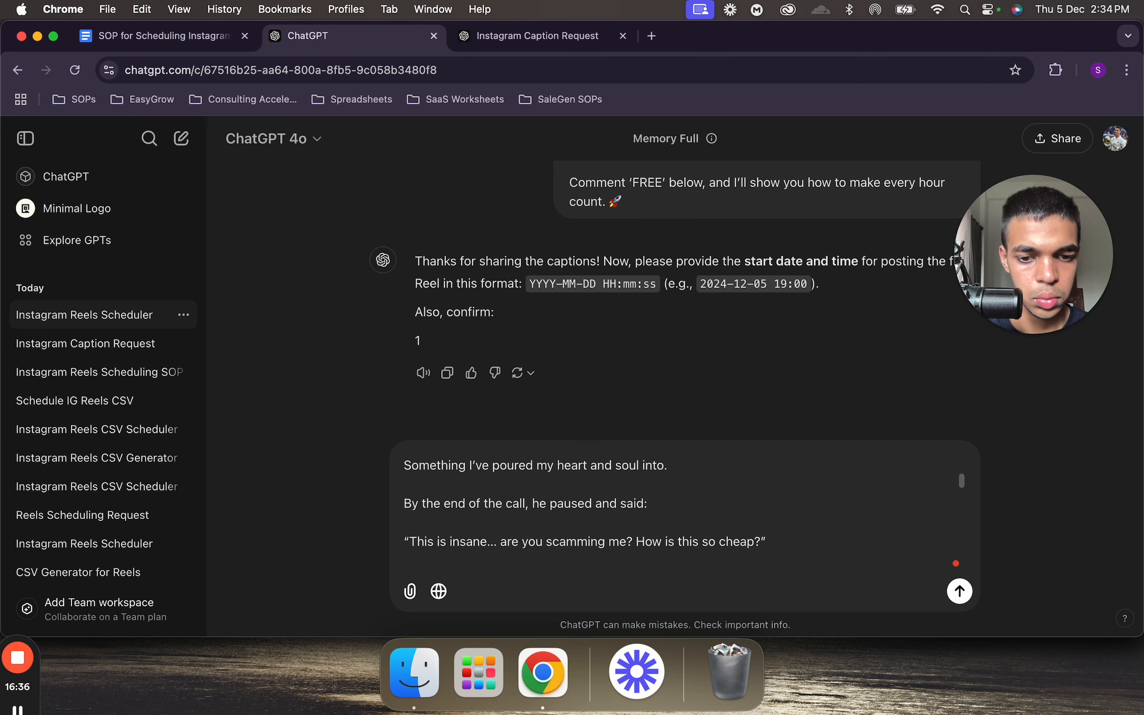
left_click(637, 542)
scroll(626, 531, "down", 3)
key("Return")
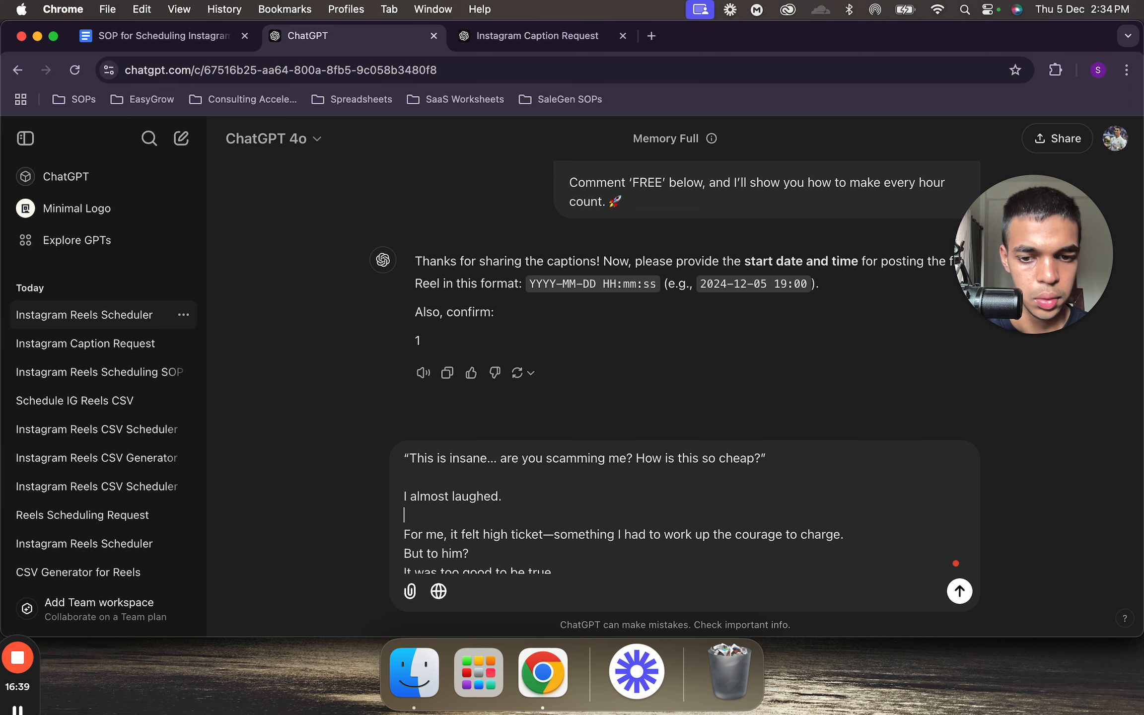
- Replace the dash after "high ticket" with "...." and make "Something I had to work up the courage to charge." a separate, capitalized paragraph
scroll(577, 496, "down", 1)
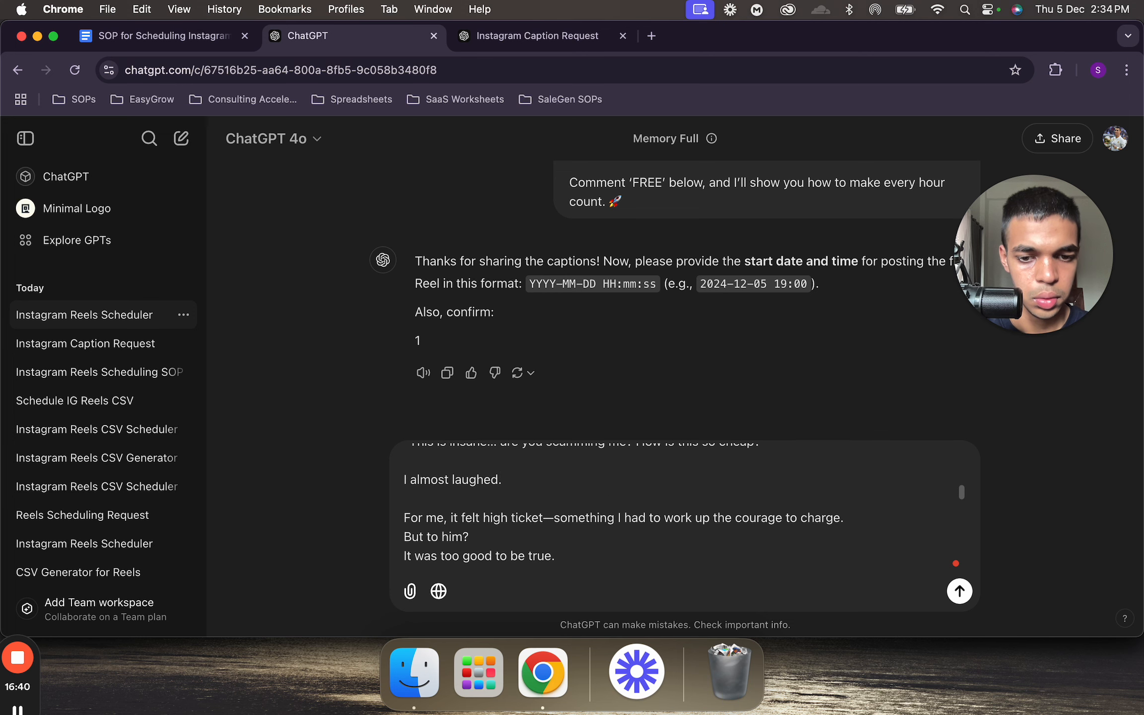
left_click(553, 518)
key("BackSpace")
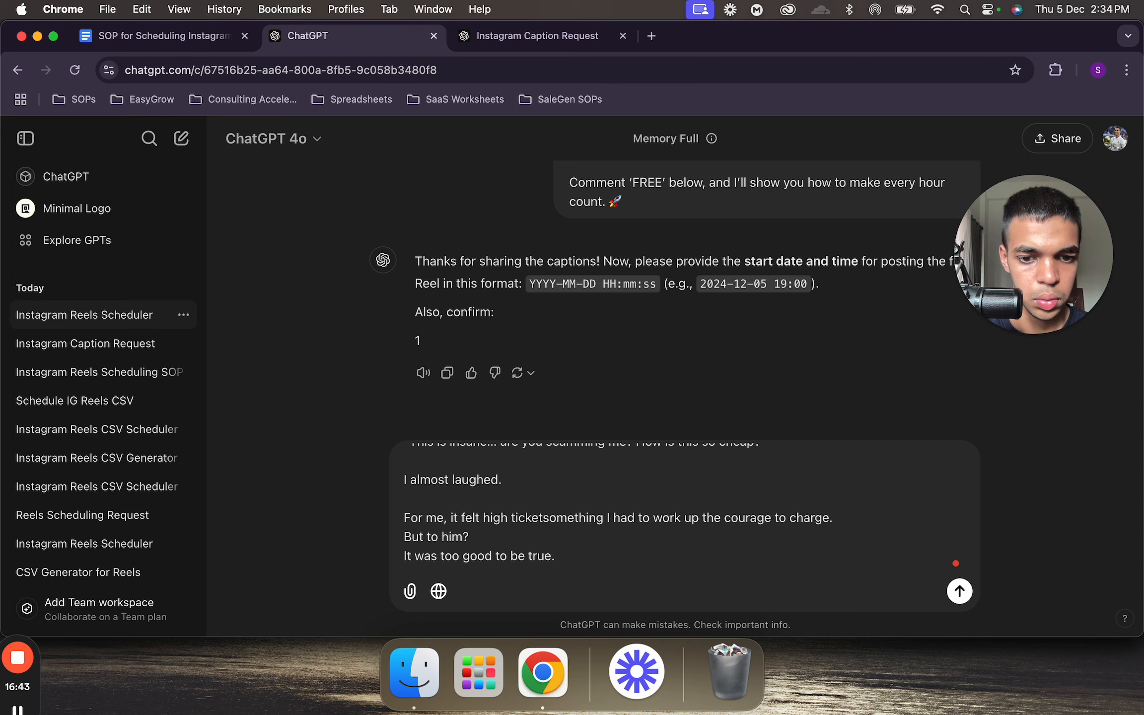
type("....")
key("Return")
key("Return")
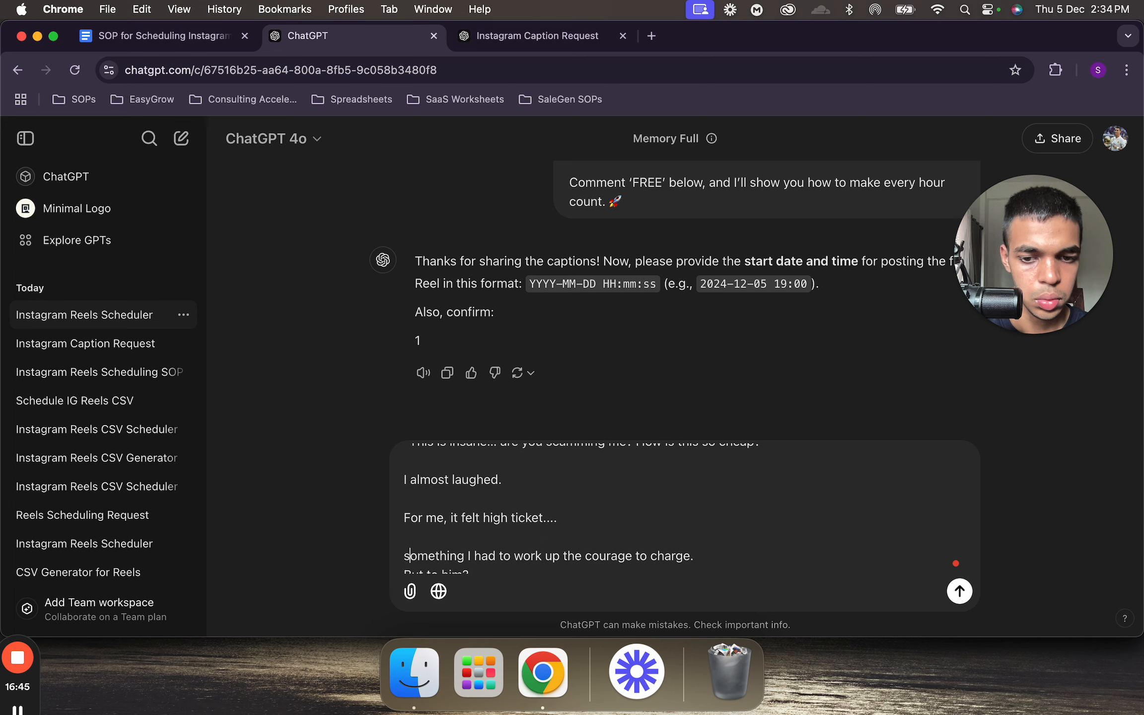
key("BackSpace")
type("S")
scroll(565, 552, "down", 1)
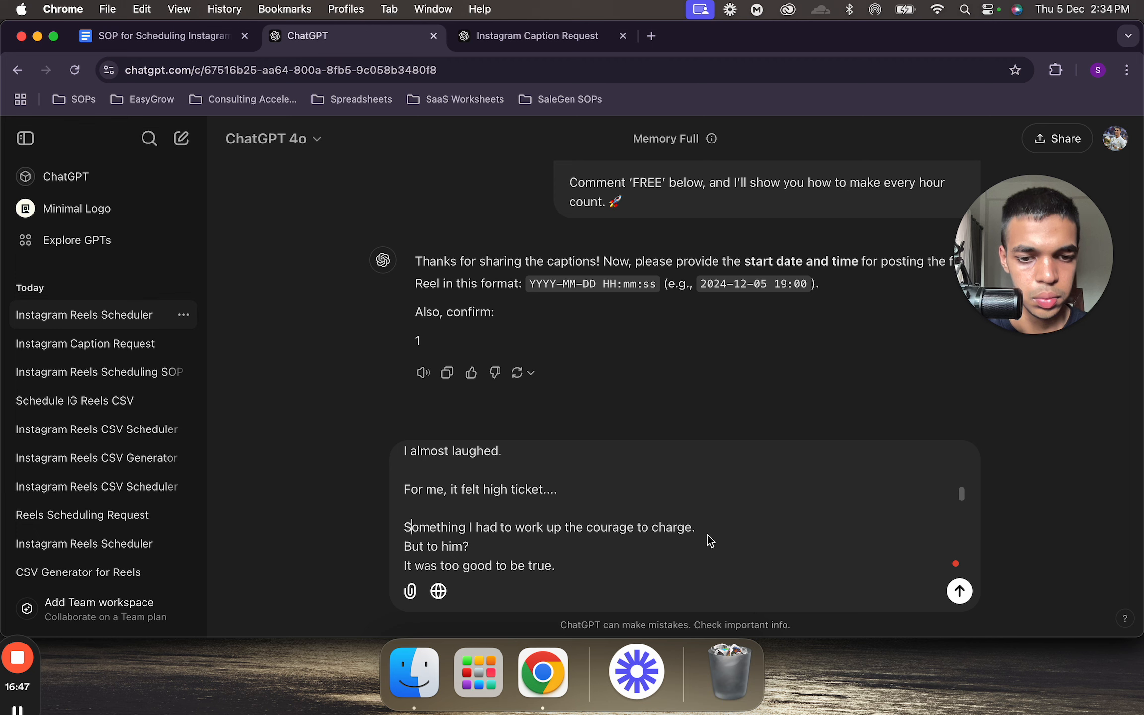
- Insert blank lines after "the courage to charge." and "But to him?" in the reel 3 caption
left_click(724, 527)
key("Return")
left_click(669, 540)
key("Return")
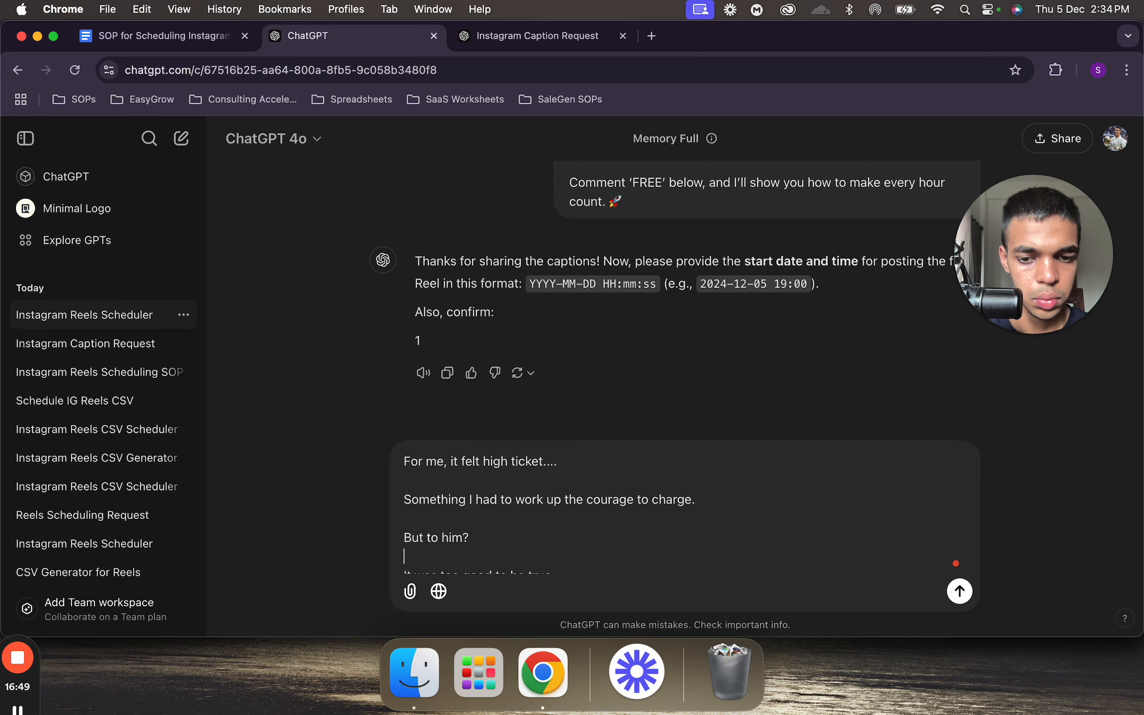
- Insert blank lines after "And that's when it hit me.", "Abundance is everywhere." and "Opportunities are everywhere." in the reel 3 caption
scroll(637, 551, "down", 5)
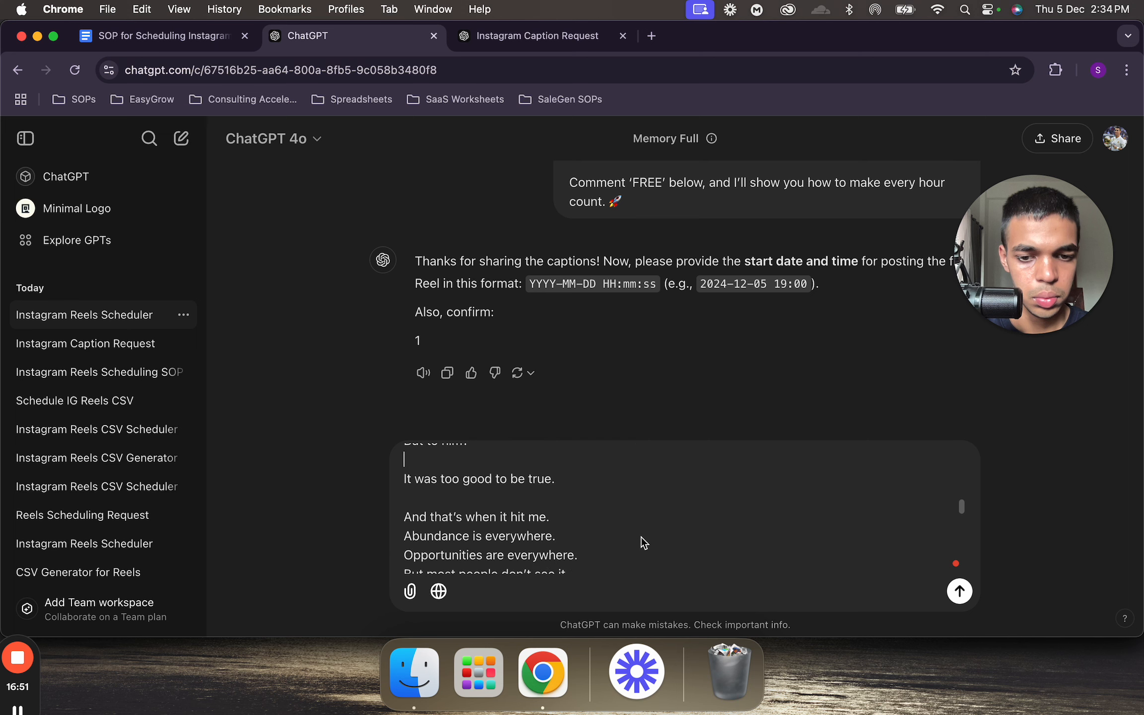
left_click(651, 517)
key("Return")
scroll(645, 516, "down", 1)
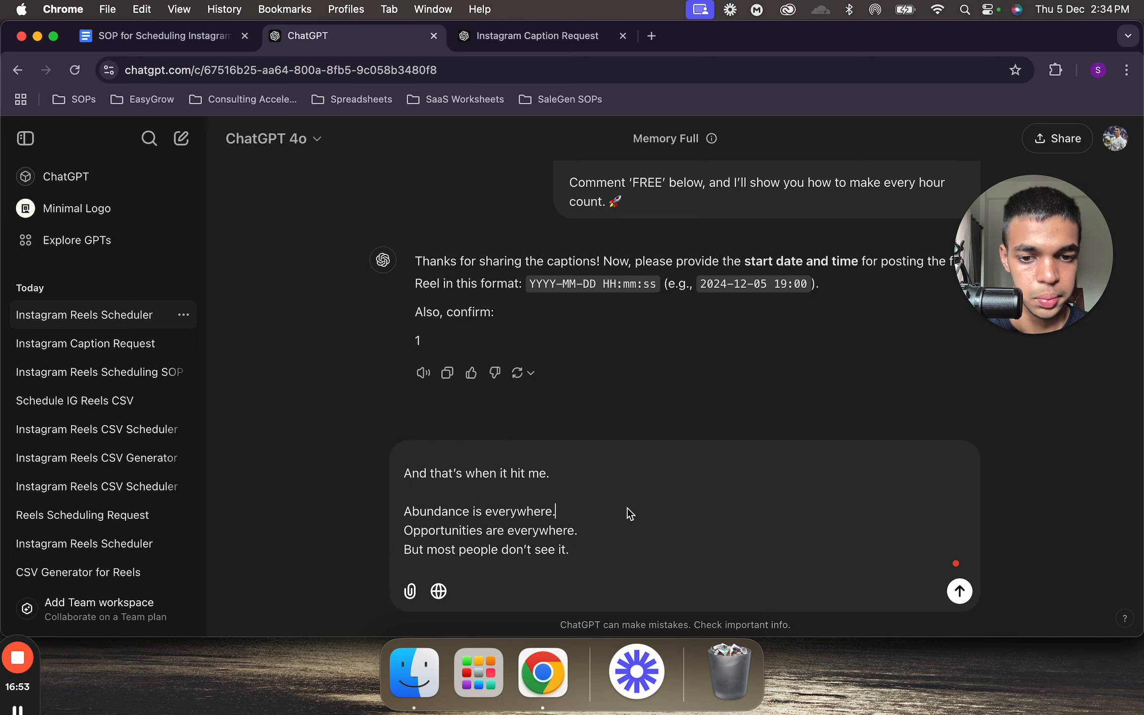
key("Return")
scroll(615, 526, "down", 1)
left_click(616, 519)
key("Return")
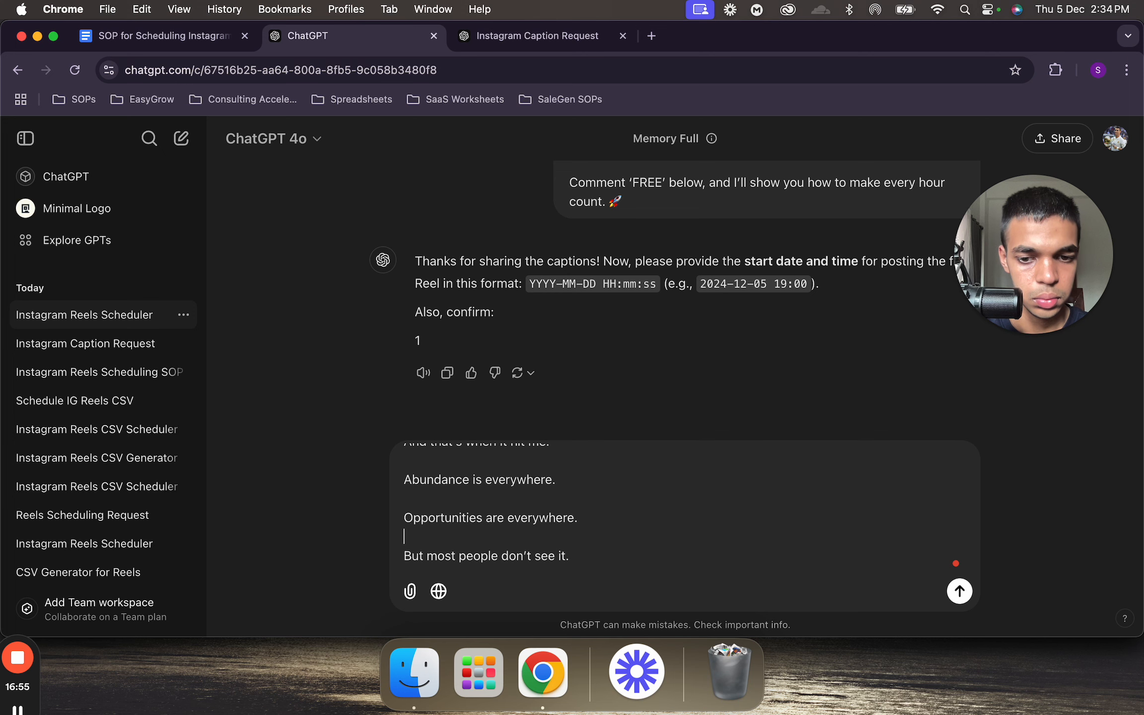
- Insert blank lines after "They're stuck in the mindset of scarcity." and "enough success to go around."
scroll(666, 531, "down", 3)
left_click(656, 542)
key("Return")
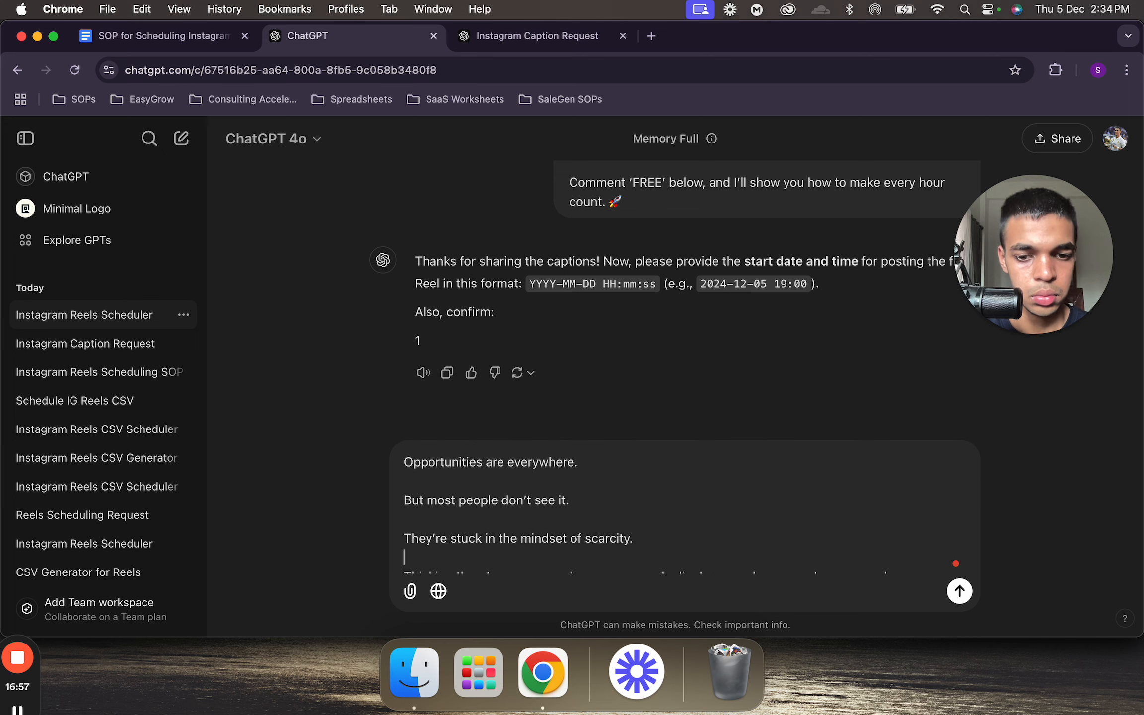
scroll(656, 542, "down", 1)
key("Caps_Lock")
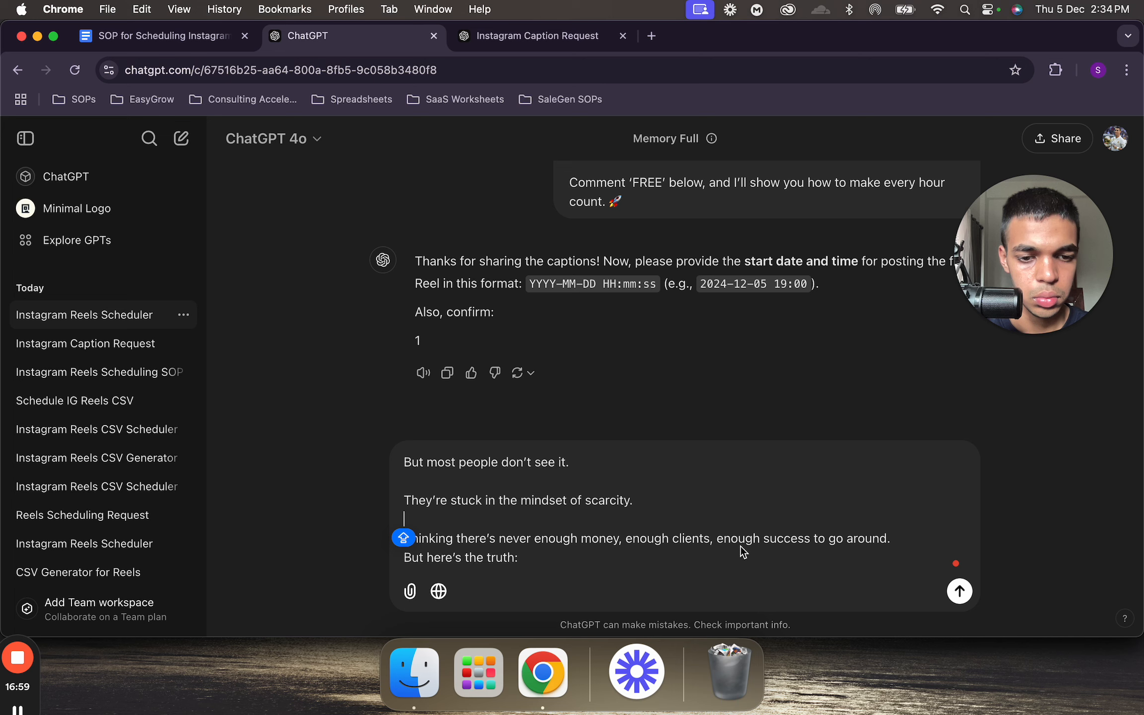
left_click(651, 566)
left_click(911, 543)
key("Return")
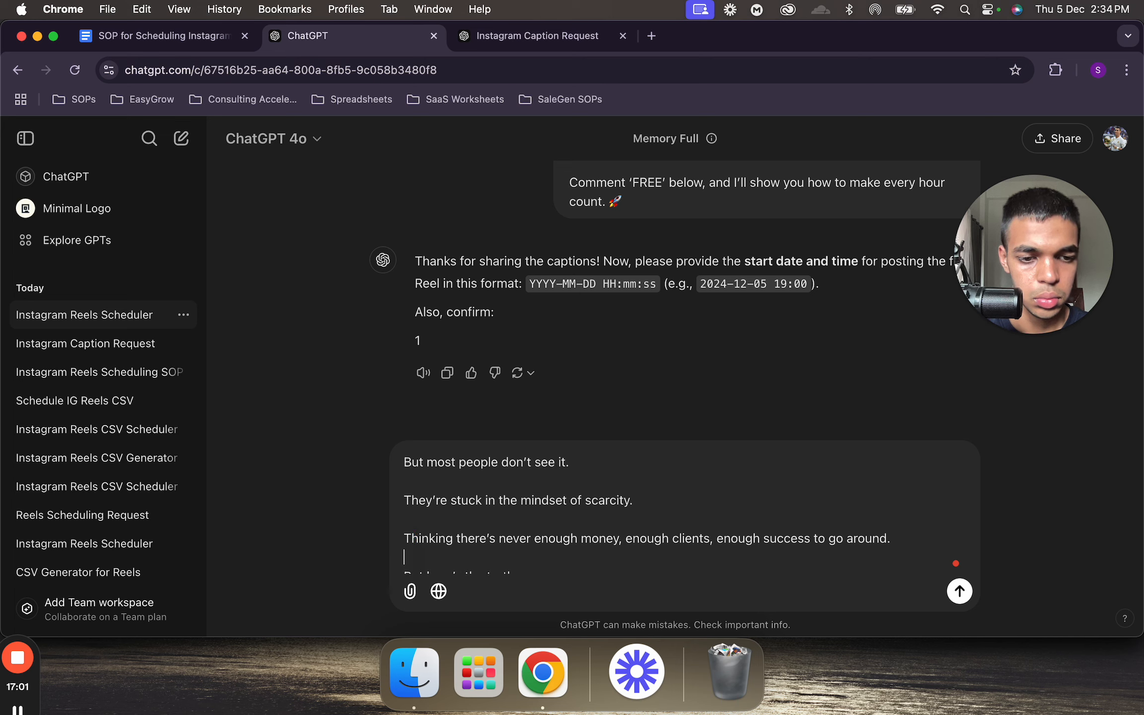
- Insert blank lines after "The world is overflowing with opportunity." and "more than you think you're worth."
scroll(786, 578, "down", 2)
scroll(691, 551, "down", 3)
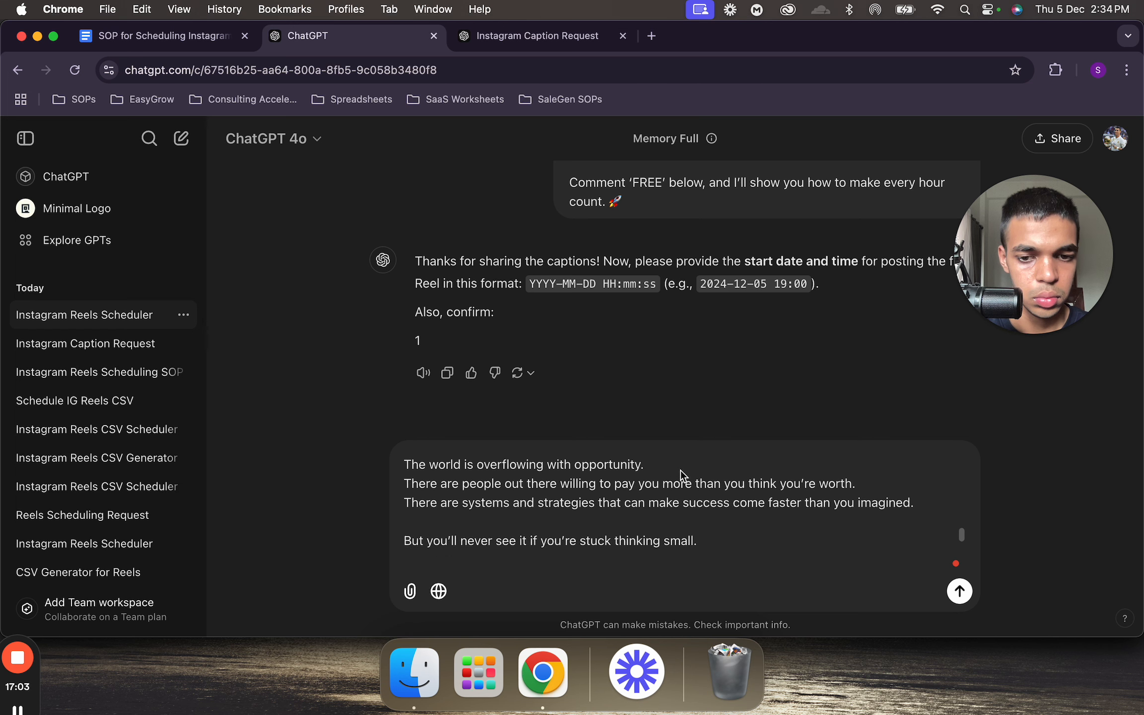
key("Return")
left_click(896, 502)
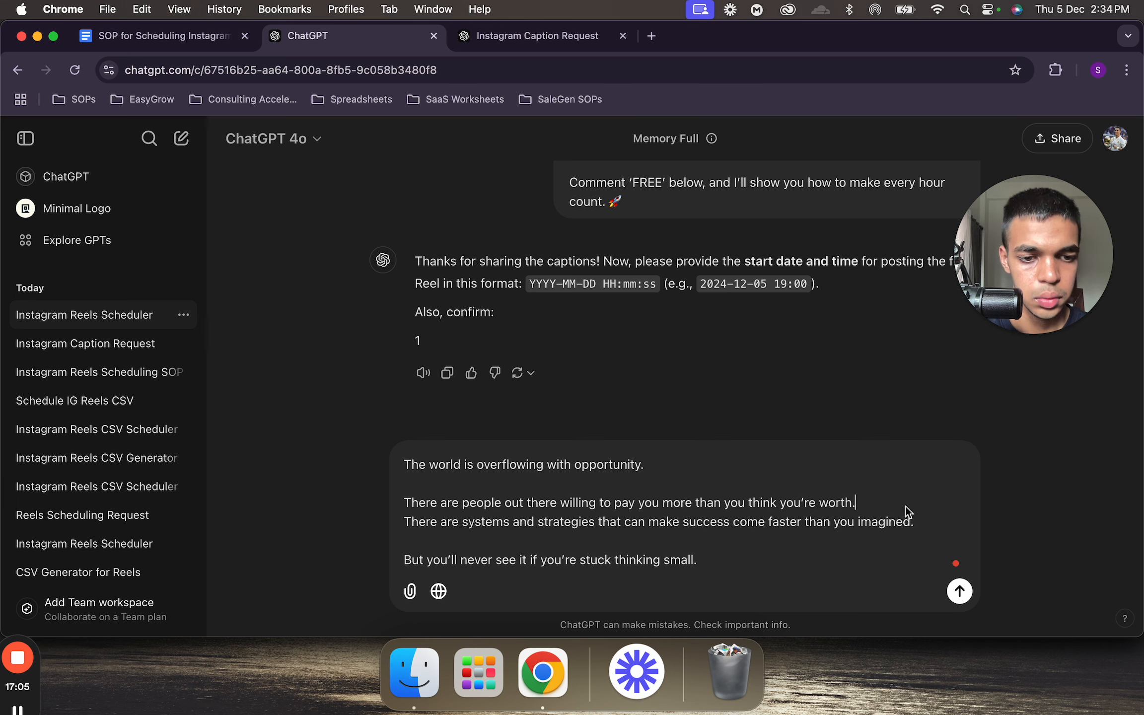
key("Return")
- Insert a blank line after "Imagine this:" and between the three checkmark lines below it
scroll(779, 541, "down", 2)
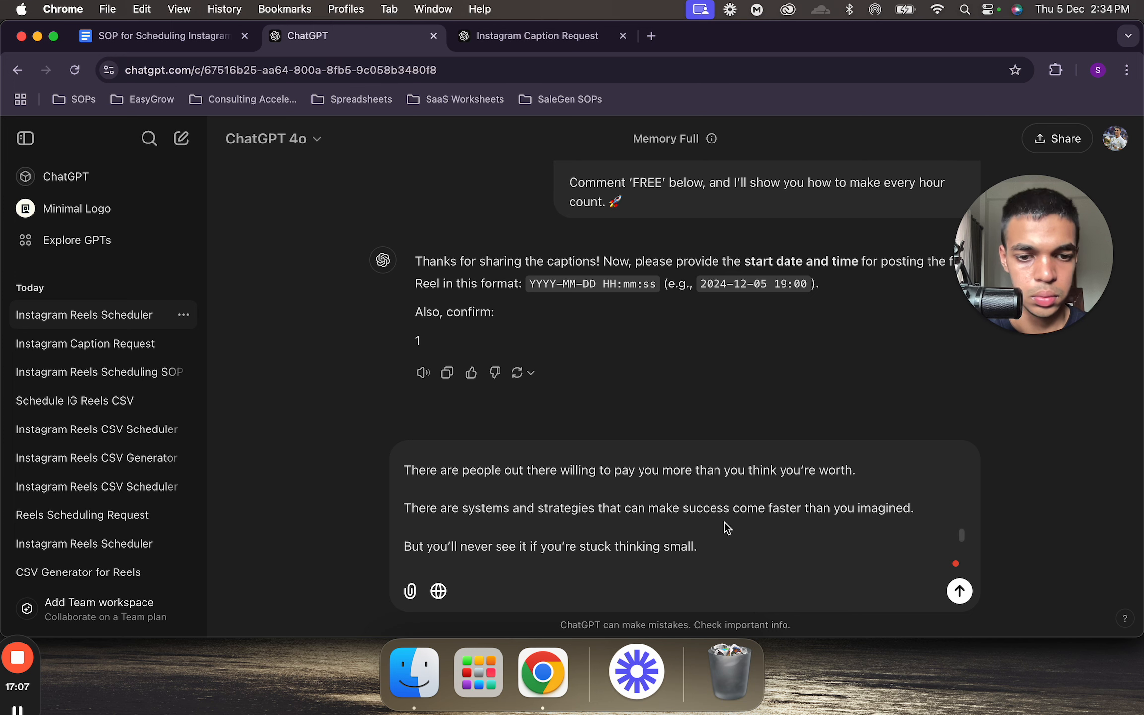
scroll(728, 529, "down", 2)
left_click(664, 546)
key("Return")
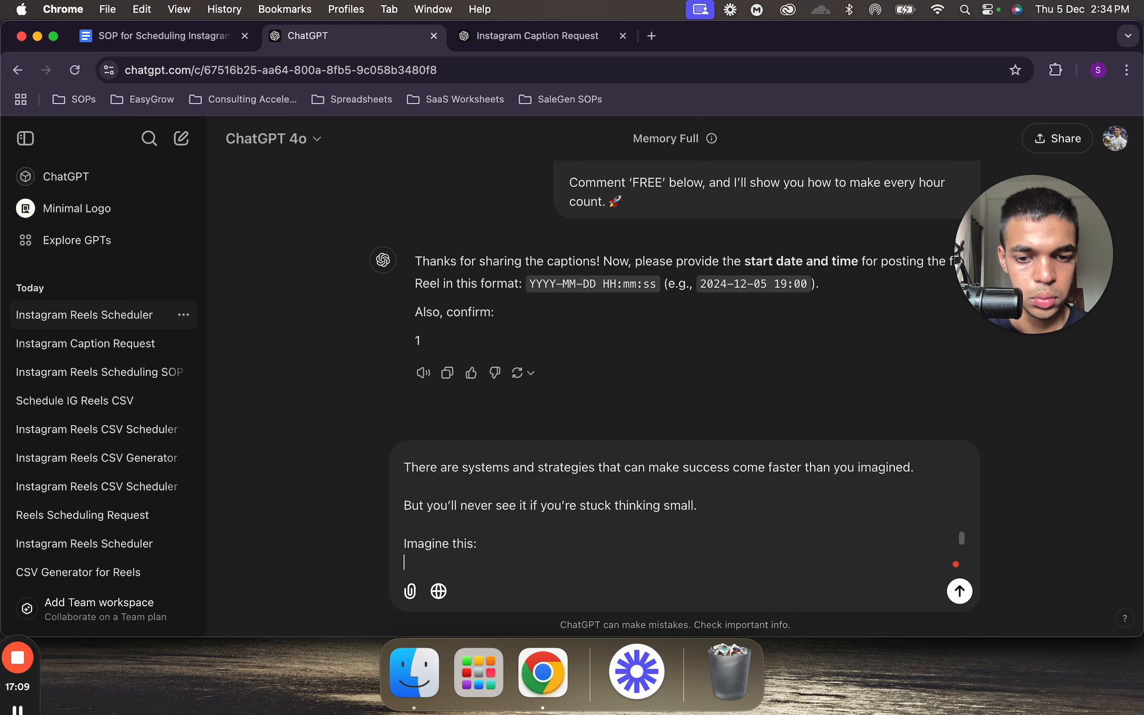
left_click(805, 532)
key("Return")
scroll(805, 531, "down", 2)
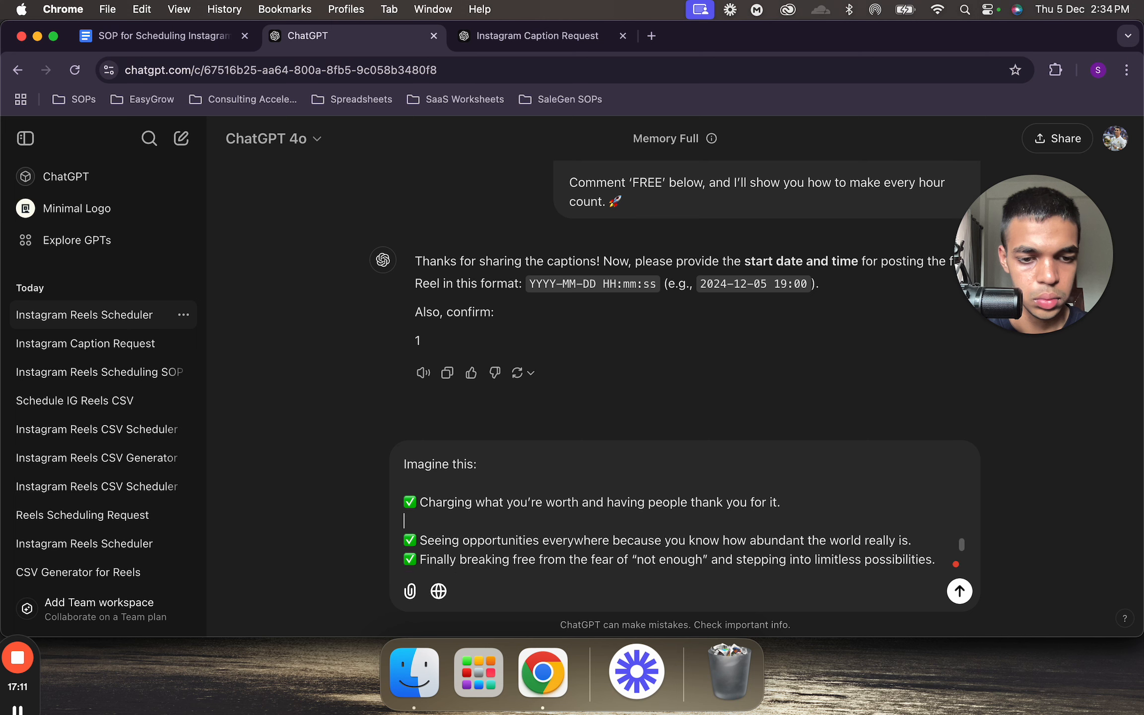
left_click(924, 543)
key("Return")
scroll(926, 550, "down", 2)
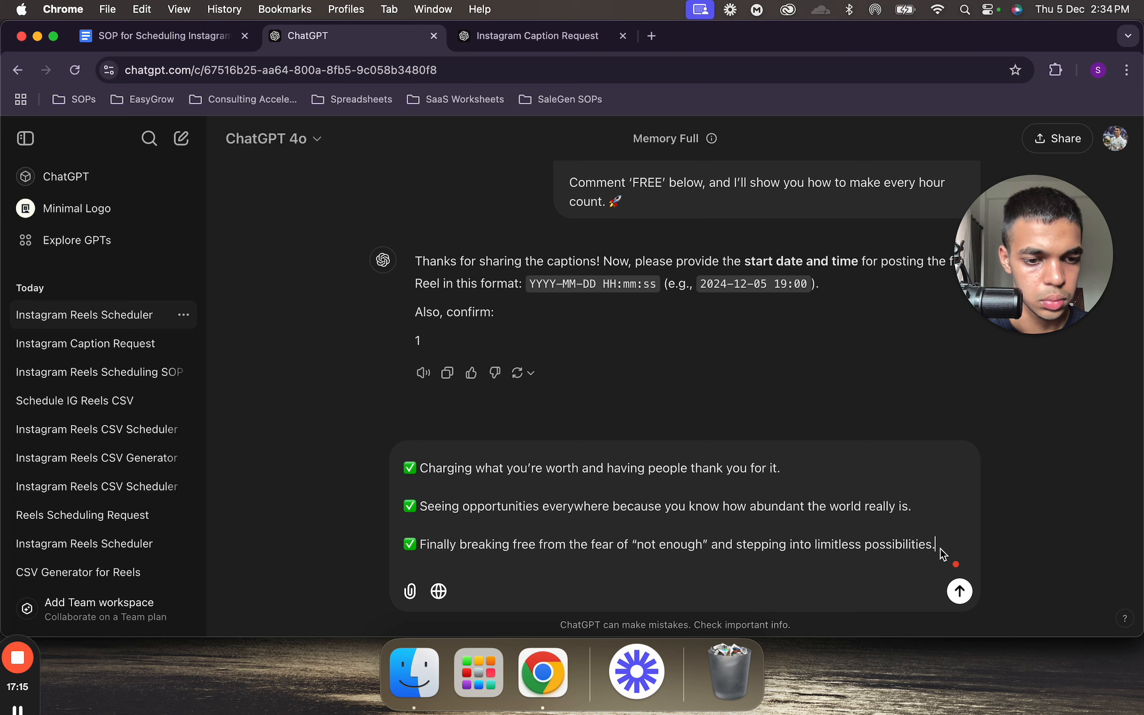
- Insert blank lines after "abundance and now living it." and "Ready to see what's possible for you?"
scroll(943, 553, "down", 1)
scroll(943, 554, "down", 2)
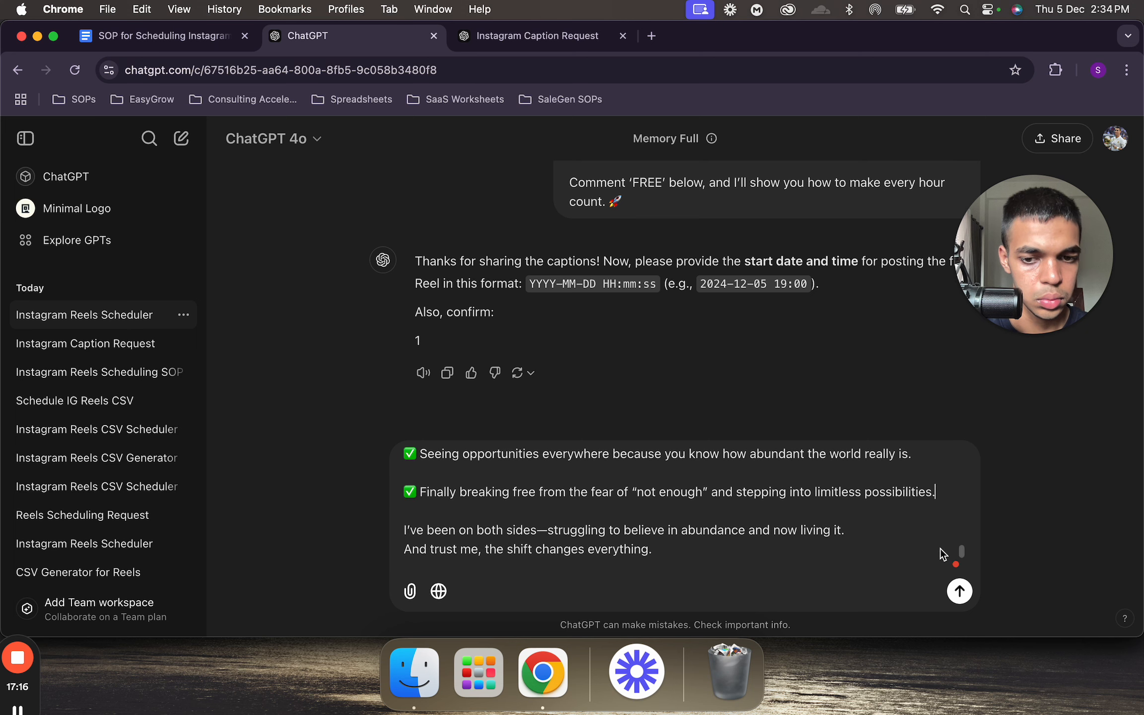
left_click(876, 527)
key("Return")
scroll(787, 524, "down", 2)
scroll(627, 565, "down", 3)
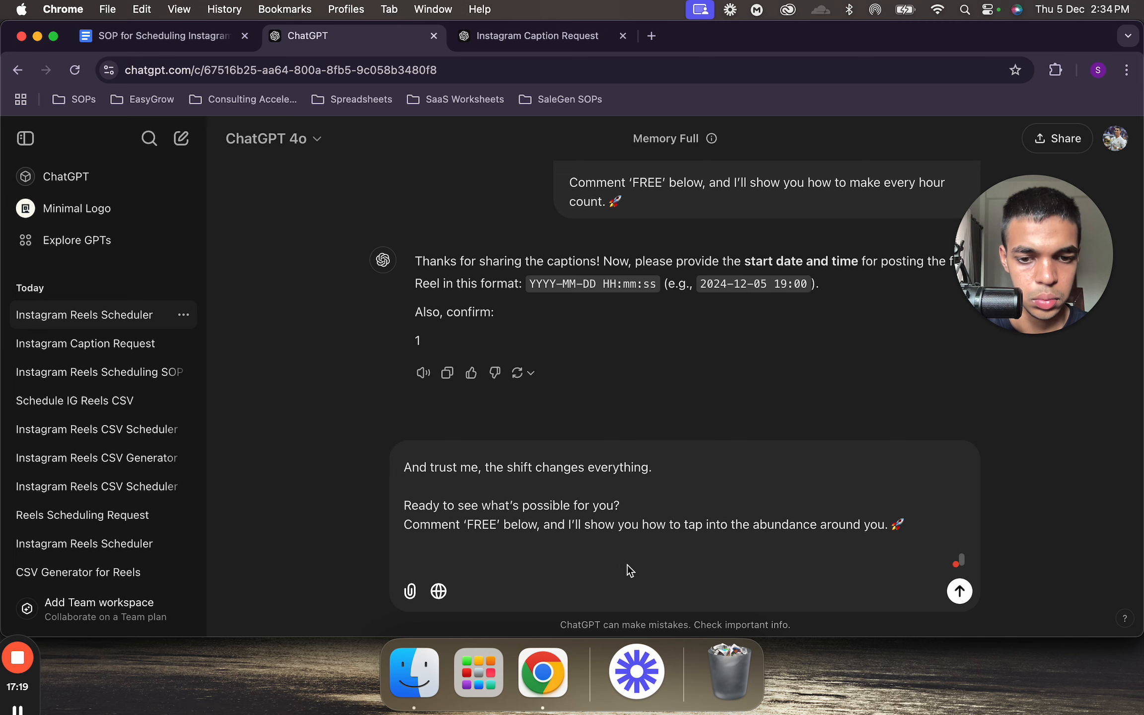
left_click(691, 499)
key("Return")
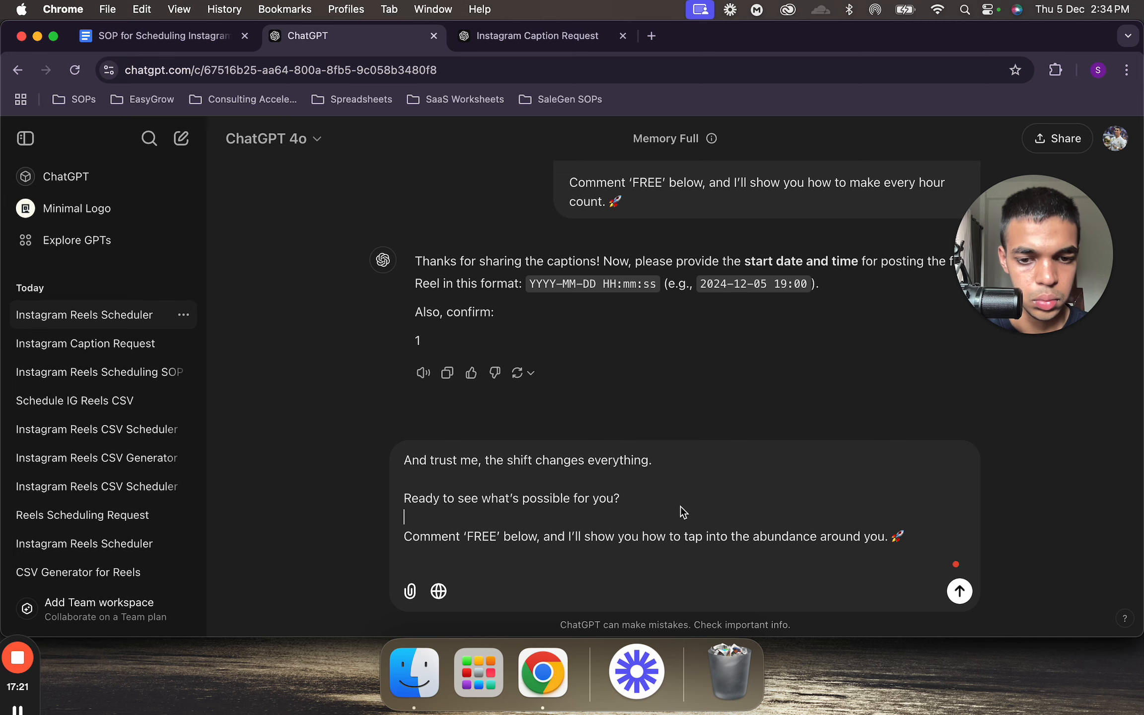
- Send the message with the reel video links and the spaced captions to the Reels scheduling chat
scroll(647, 546, "down", 2)
left_click(647, 546)
key("Return")
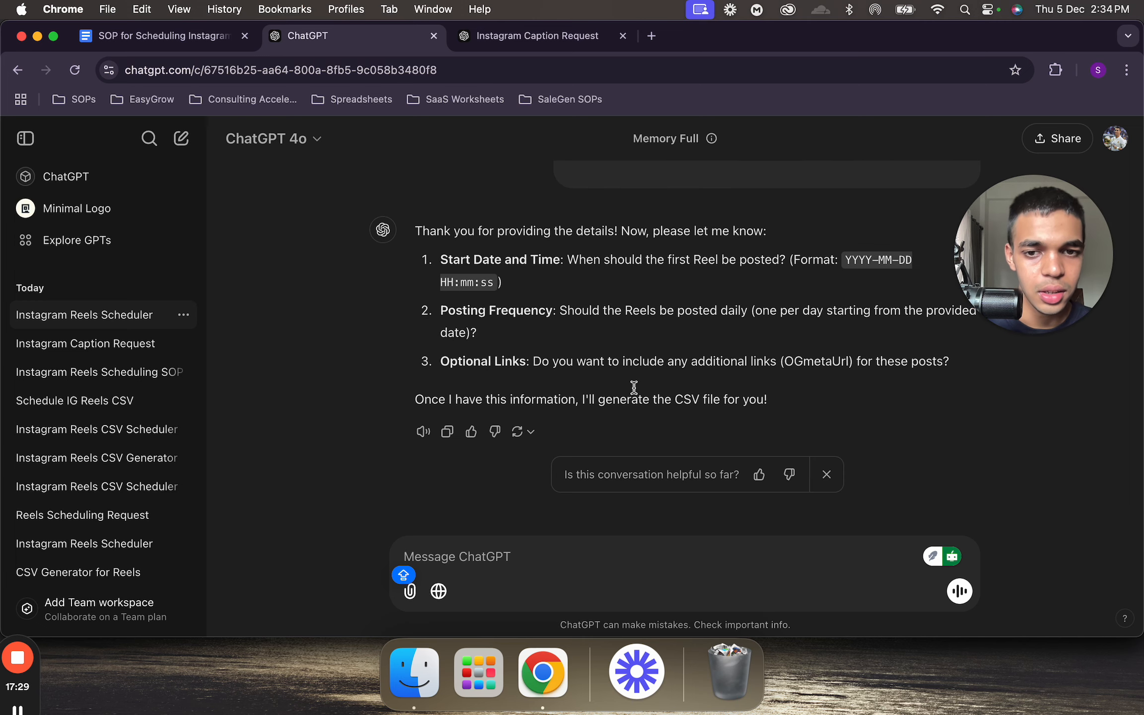
scroll(701, 289, "up", 2)
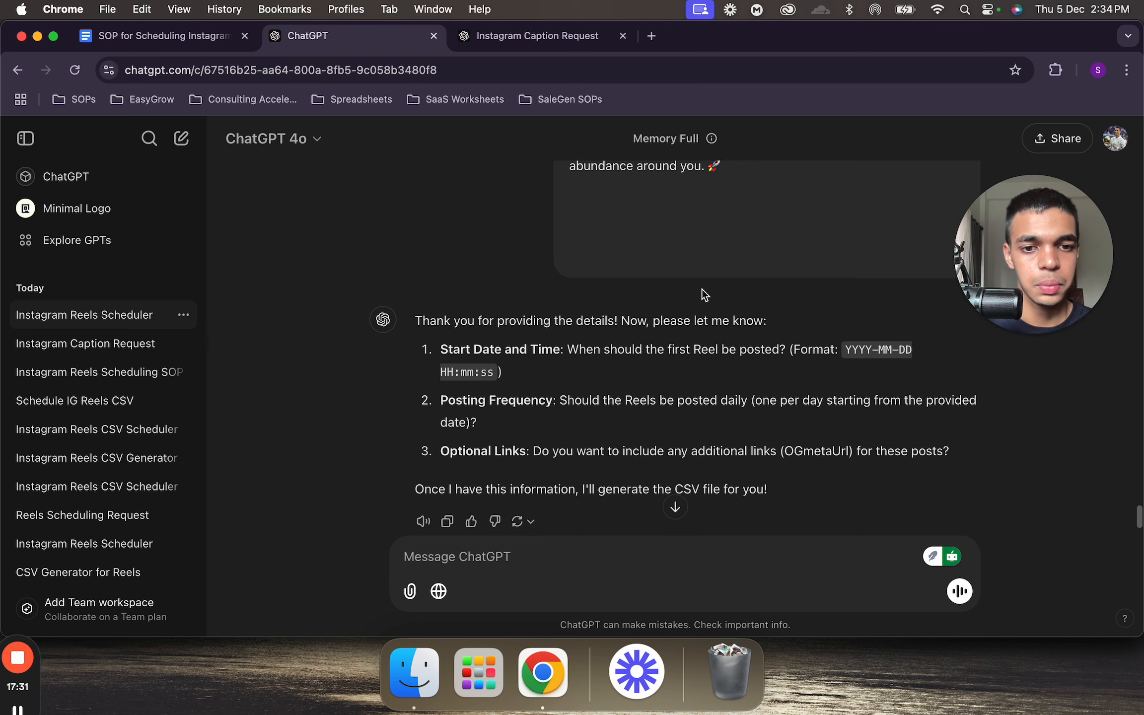
key("Caps_Lock")
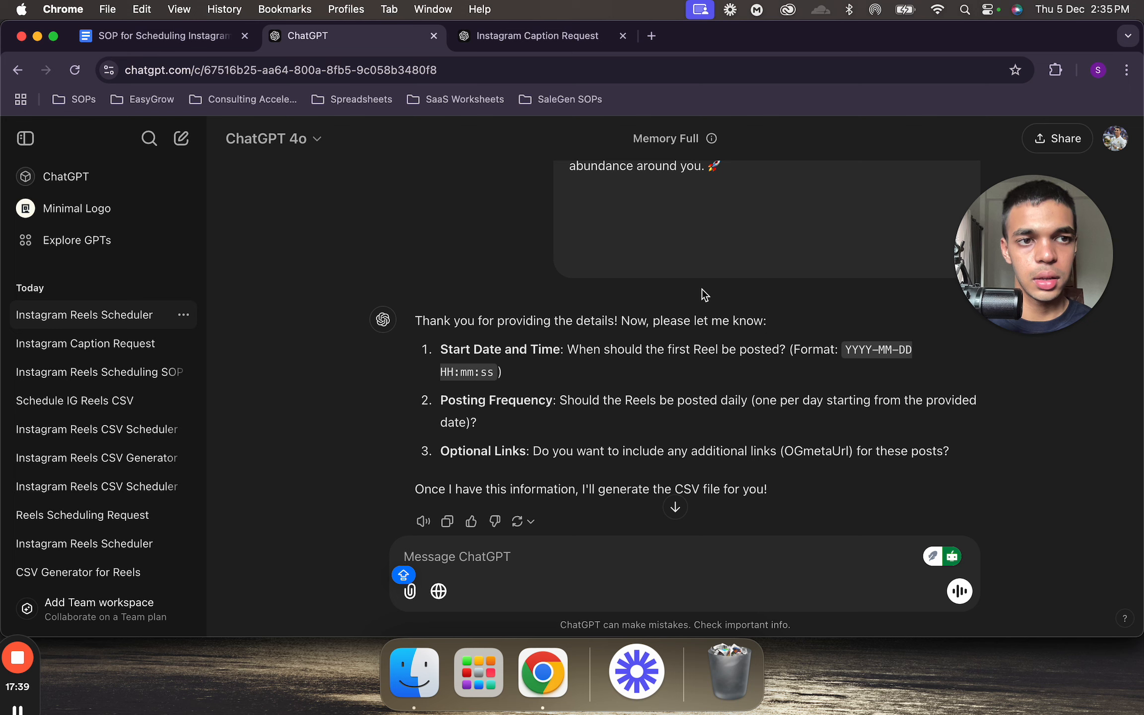
type("I")
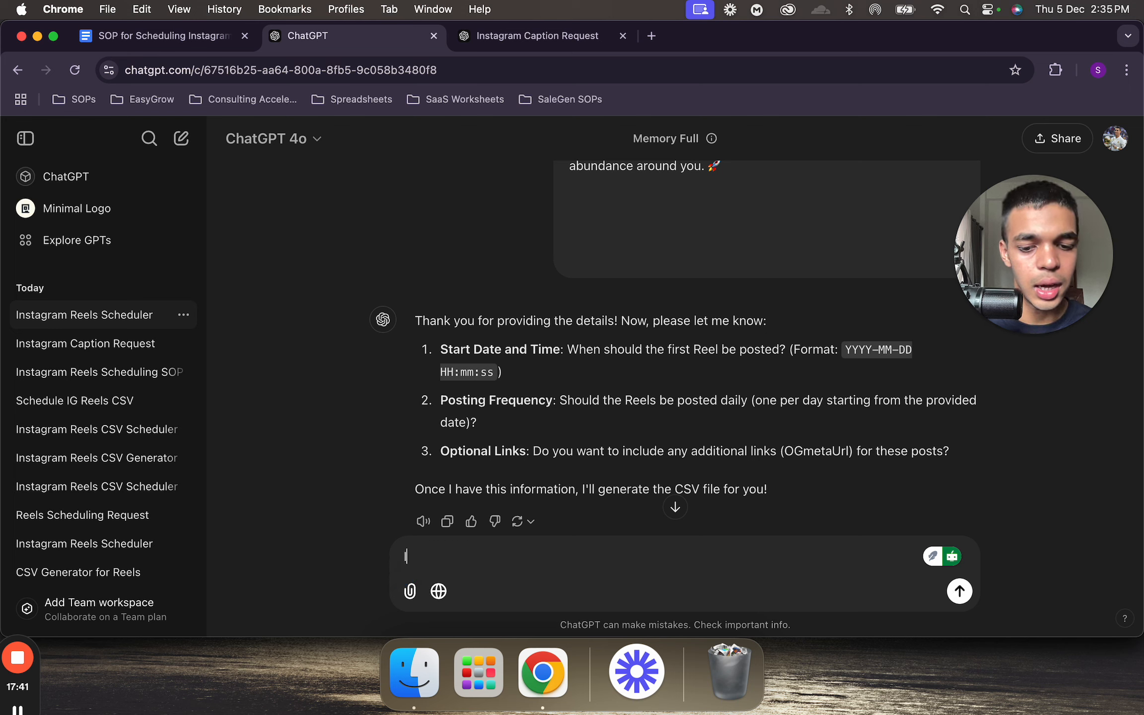
type(" WANT TO ")
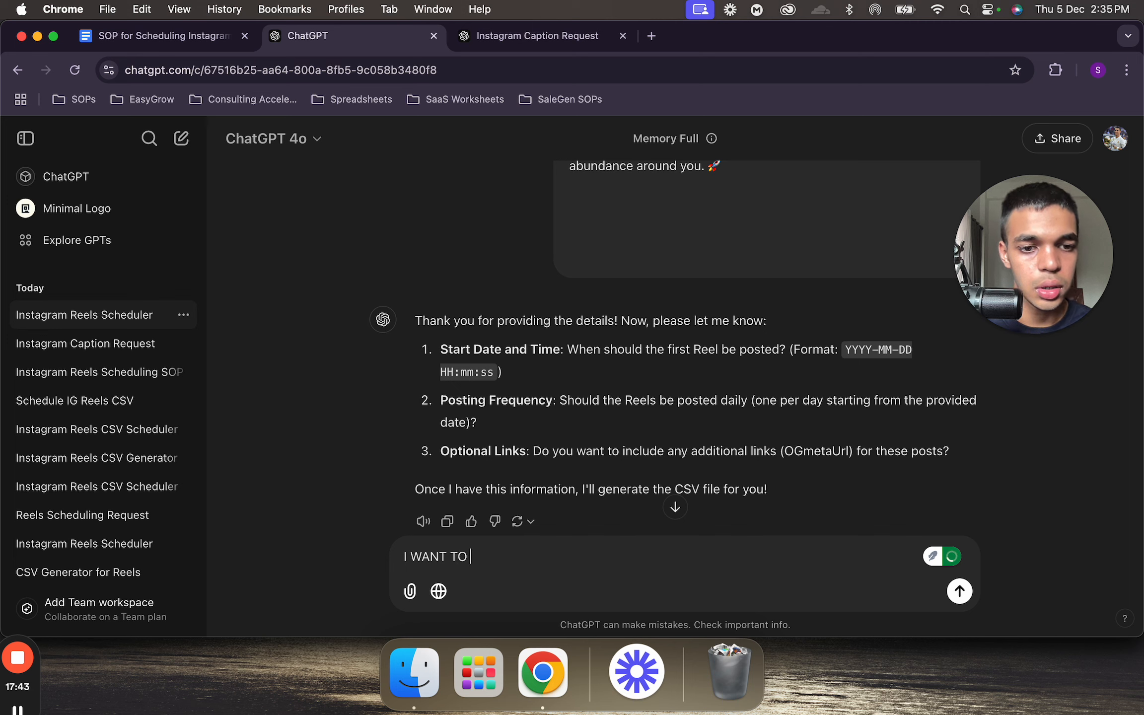
type("ST")
key("super+a")
- Draft the reply "i want to start posting the reels from 6 december 2024 and i want each to go out daily at 7 pm indian standard time"
type("i wa")
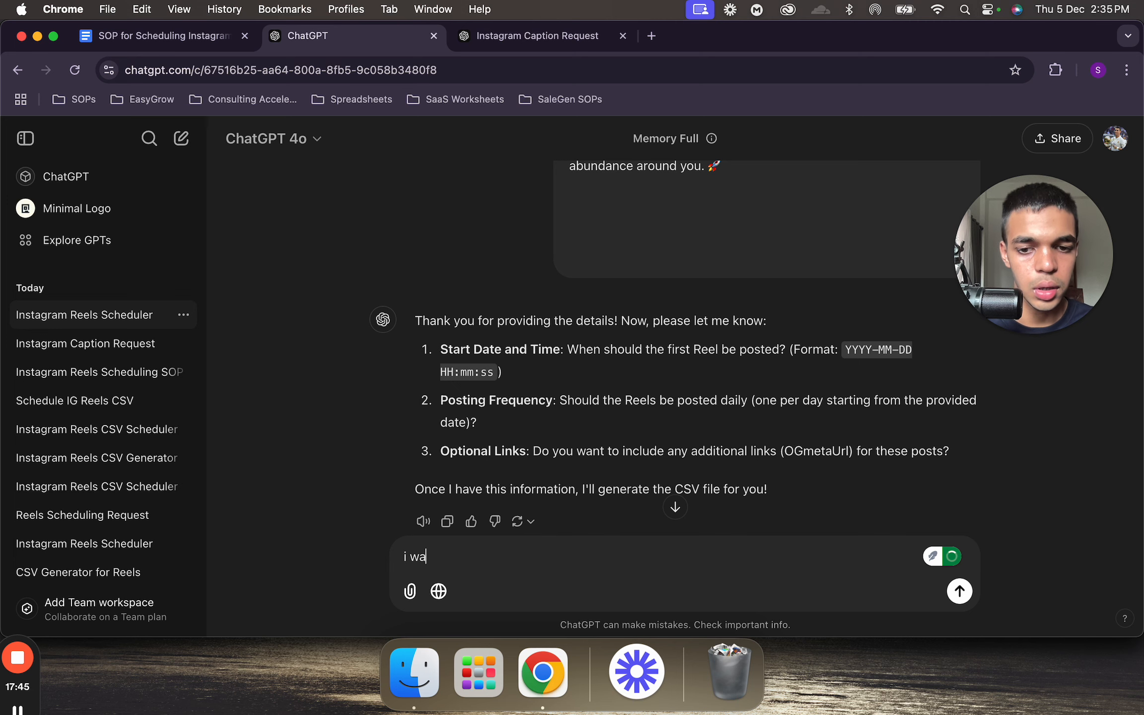
type("nt to start p")
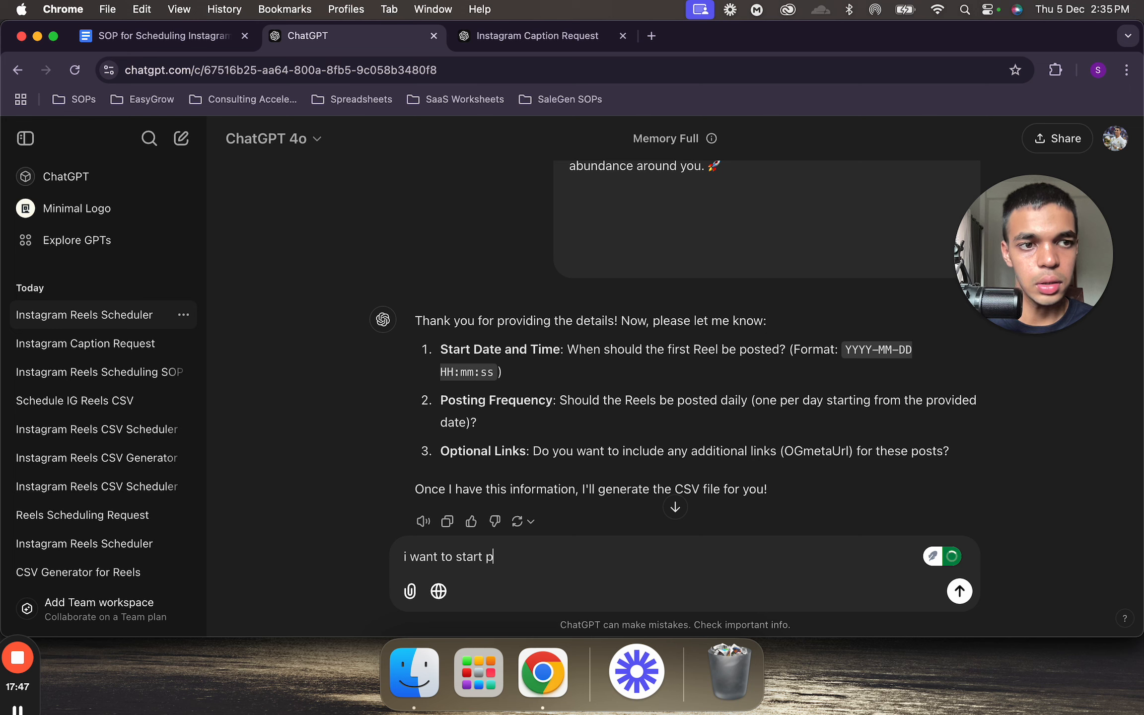
type("osi")
type("ing th")
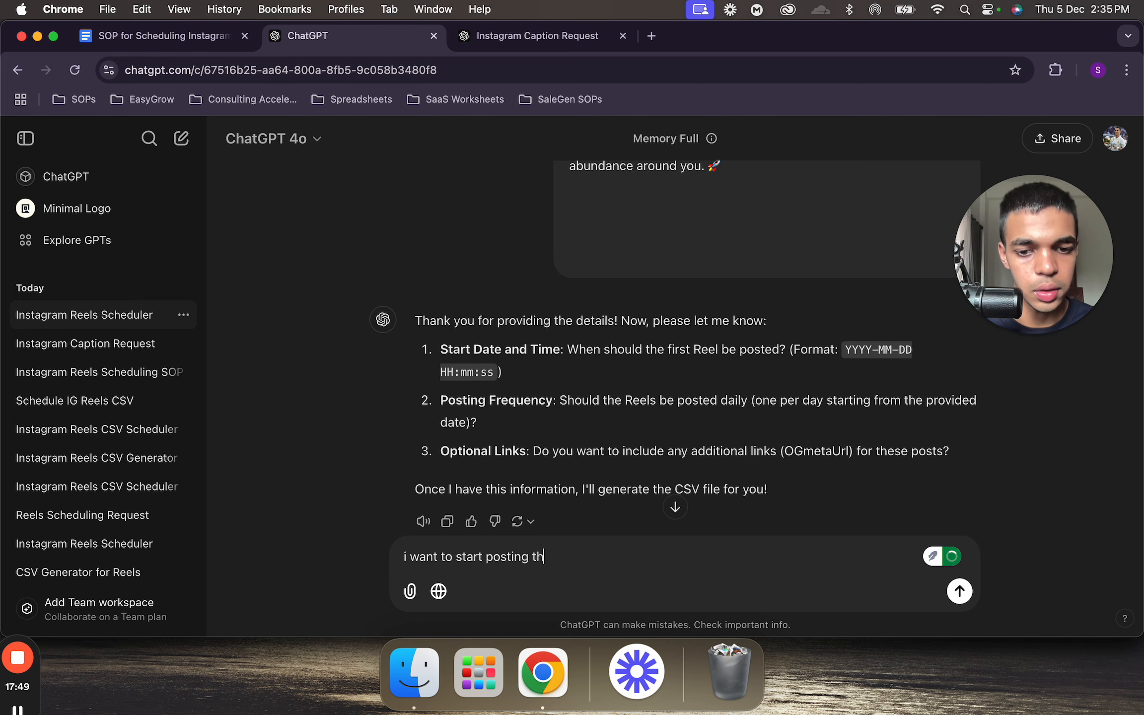
type("e reels f")
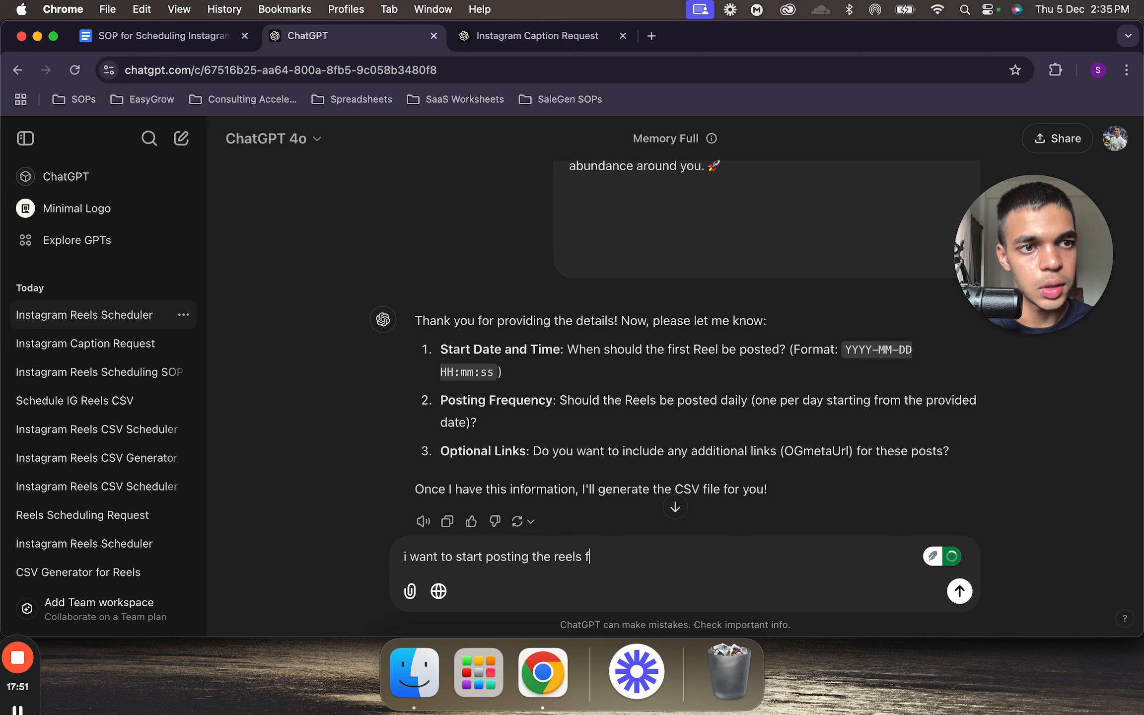
type("rom ")
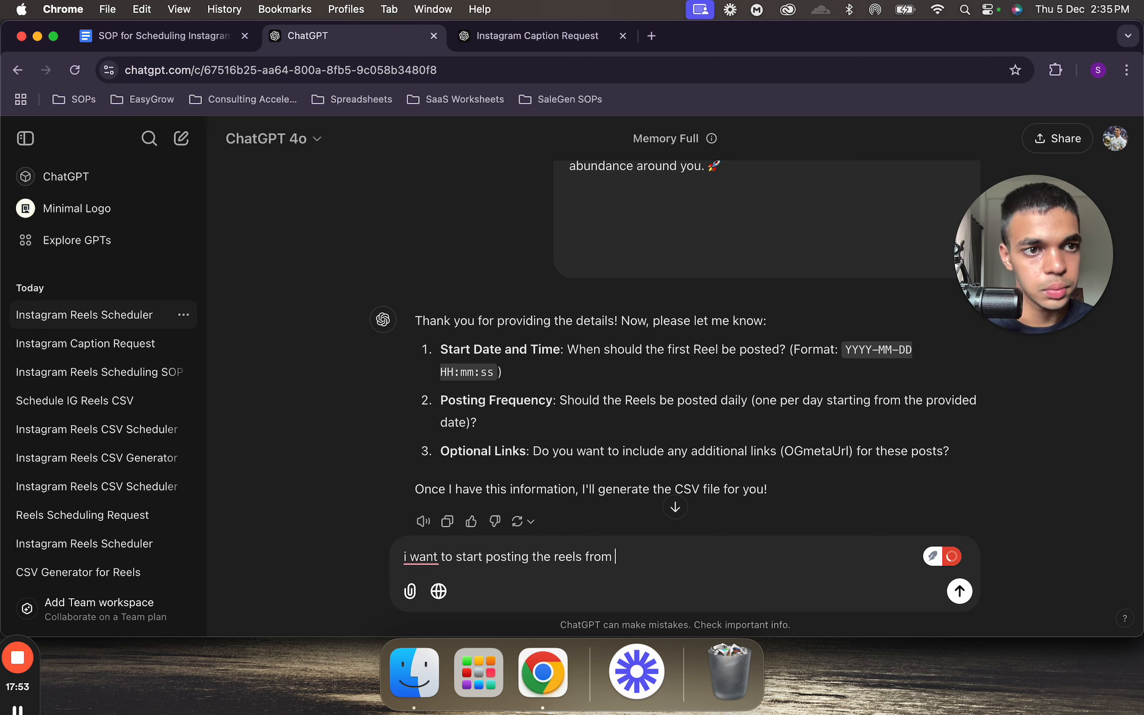
type("6 december 2024 and i want ")
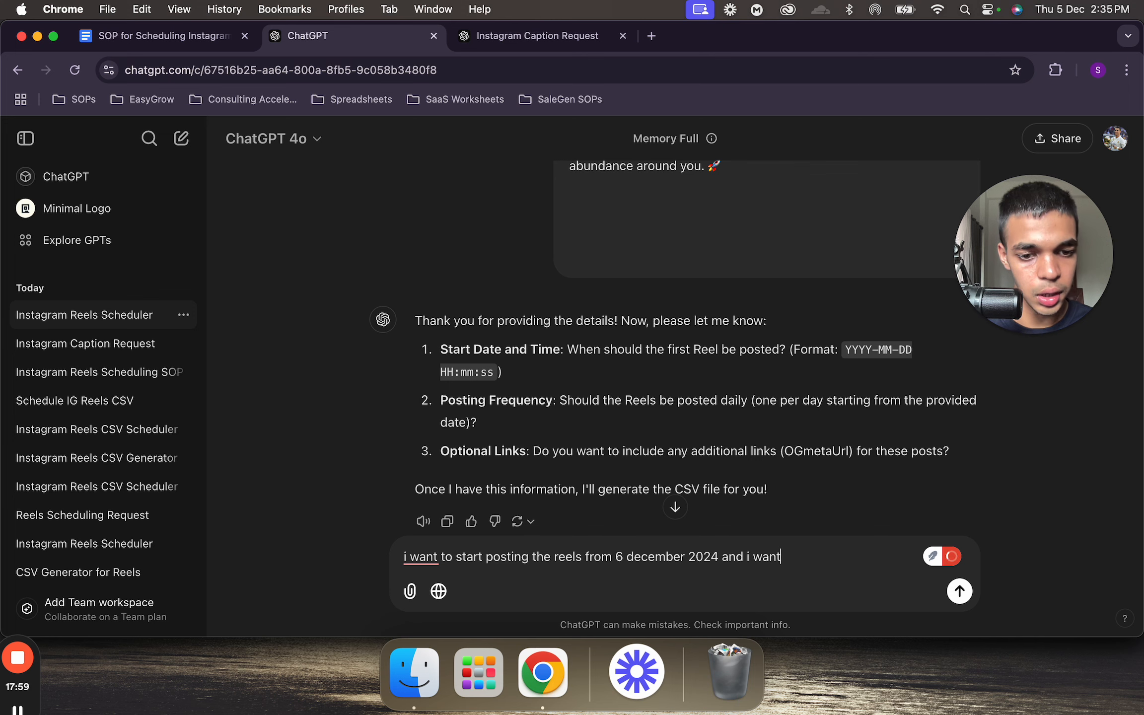
type("each")
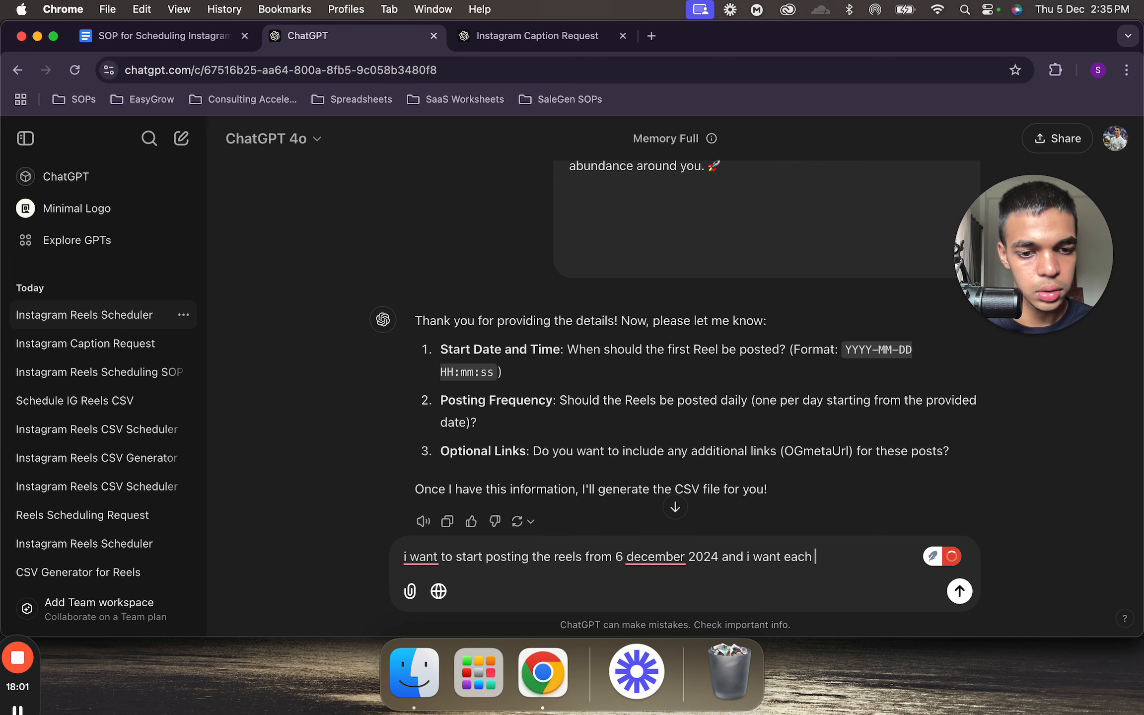
type(" to go out")
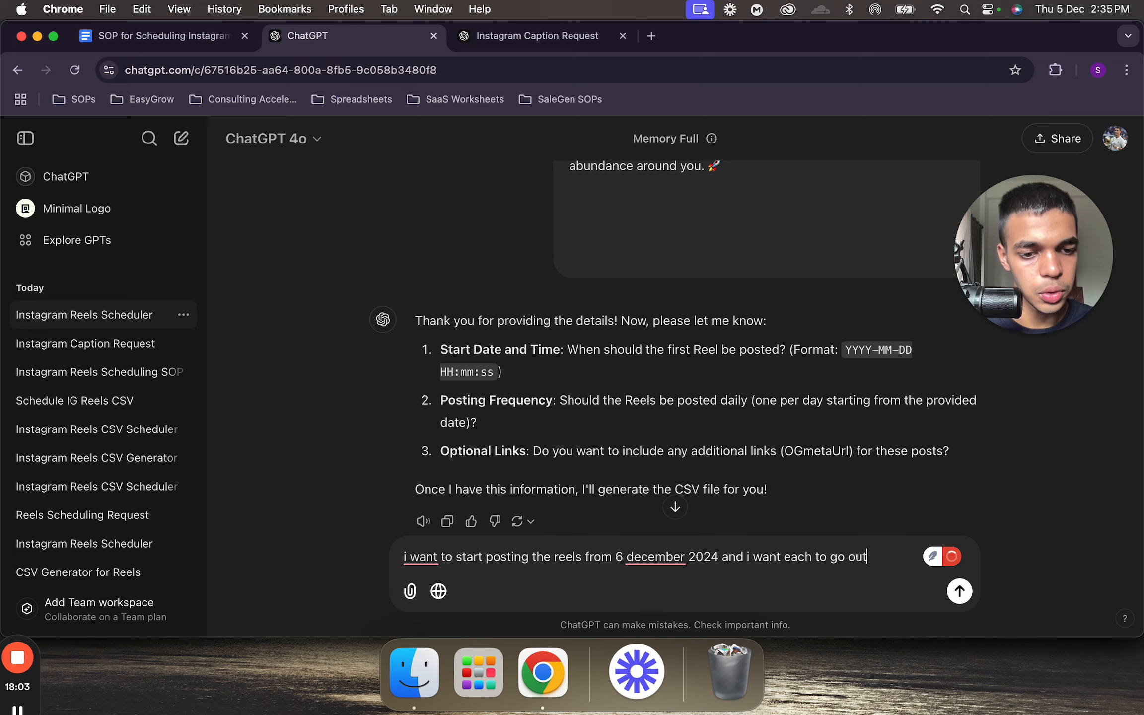
type(" daily at 8")
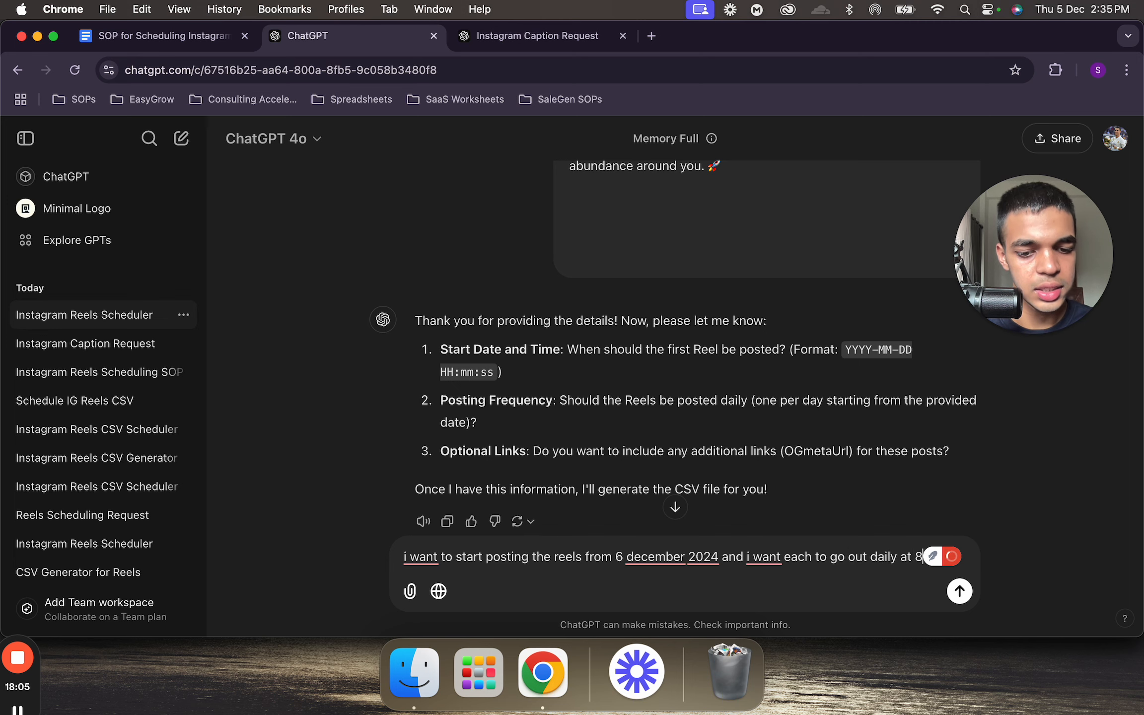
key("BackSpace")
type("7 pm")
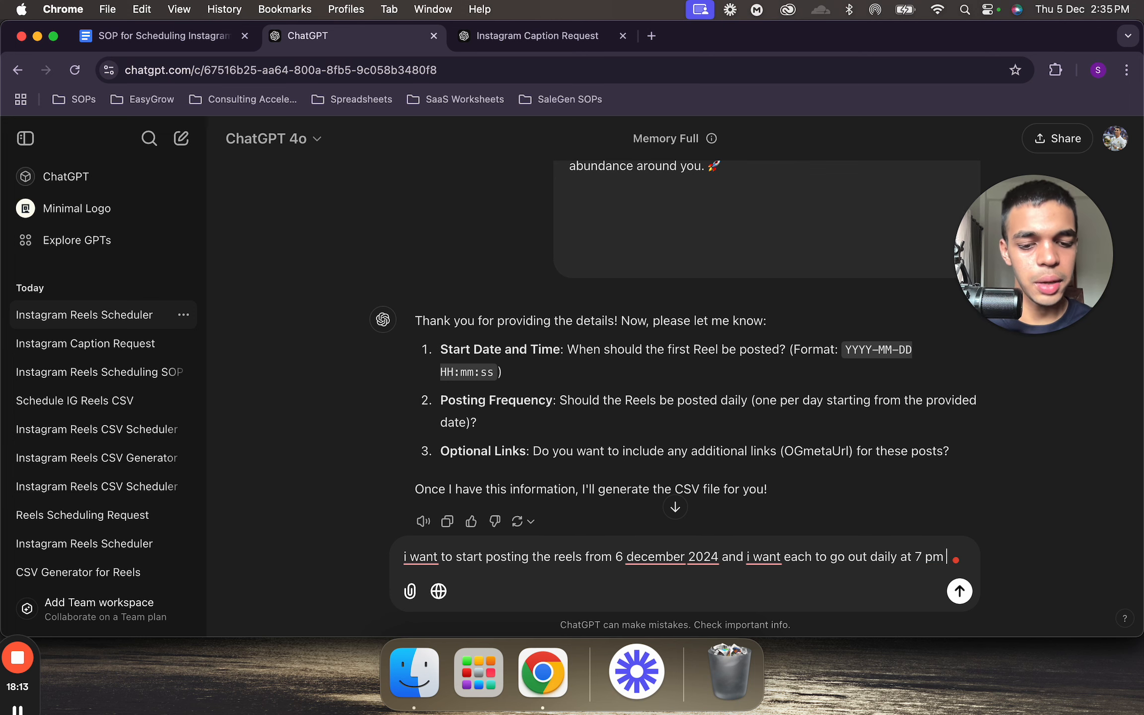
type("indian standard time")
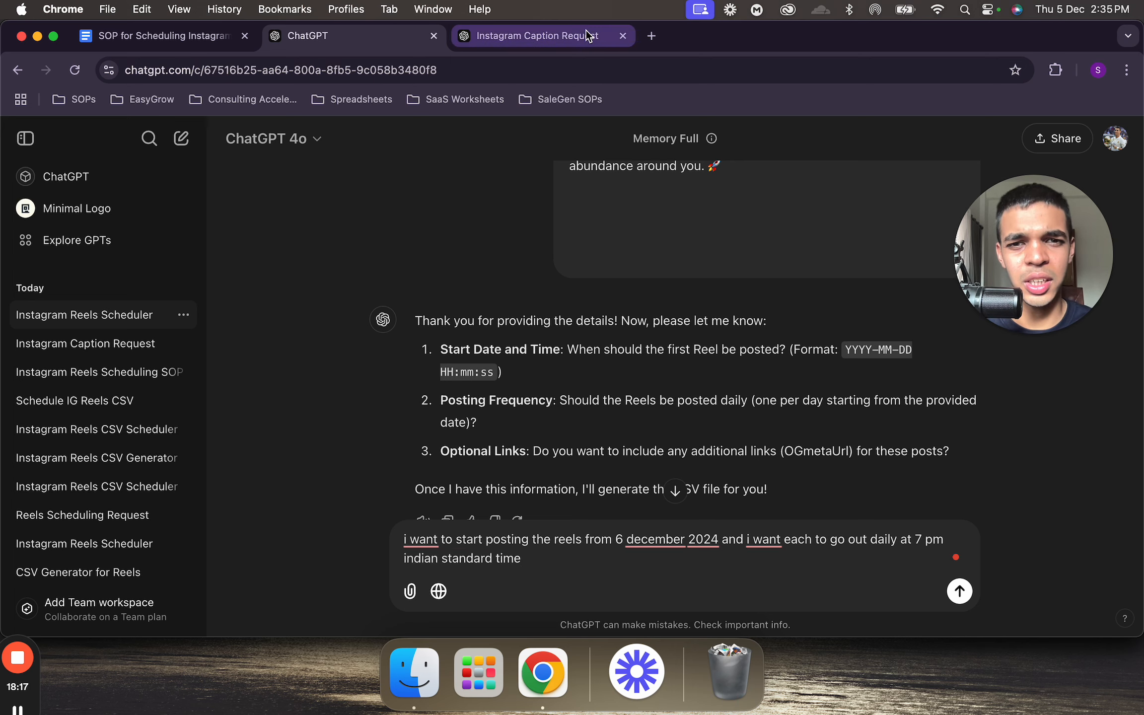
- Send the reply giving the start date and daily posting time so that the scheduling CSV is generated
key("ctrl+Up")
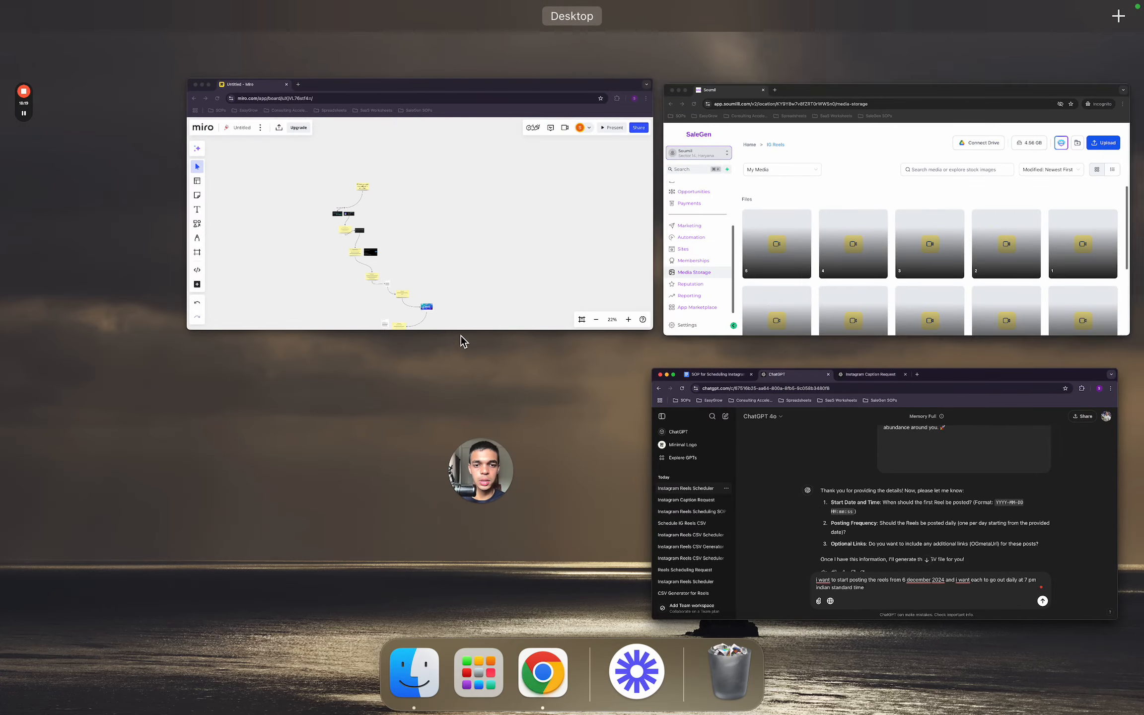
left_click(772, 589)
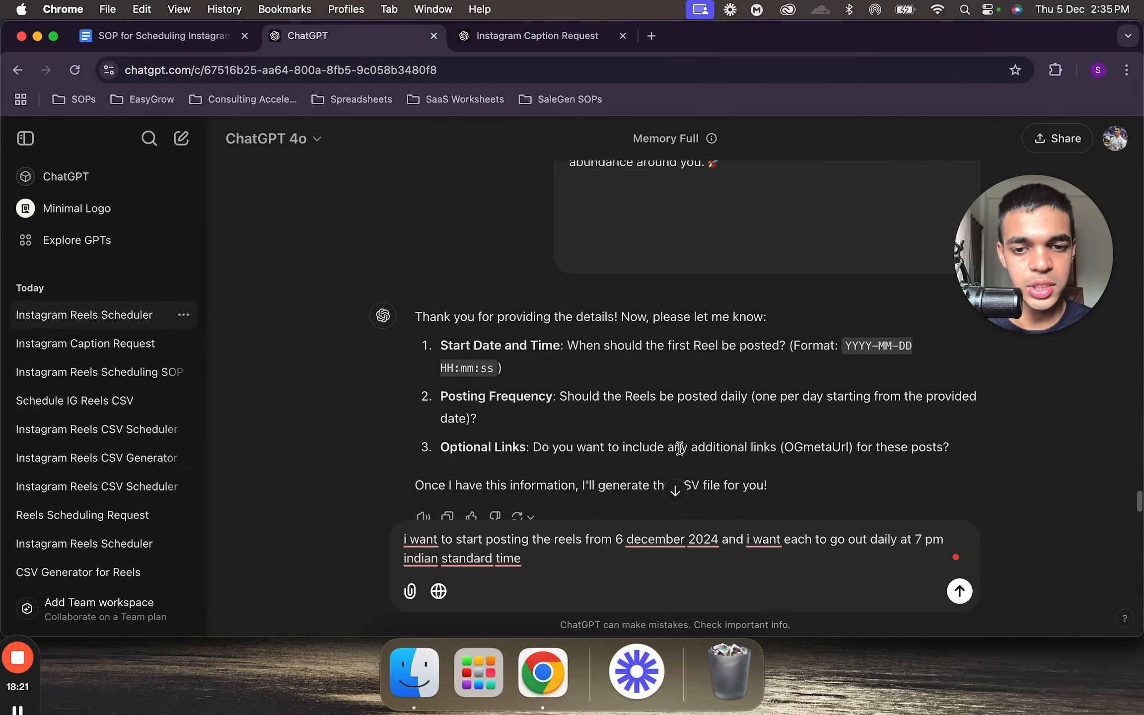
scroll(695, 442, "down", 1)
scroll(679, 448, "down", 2)
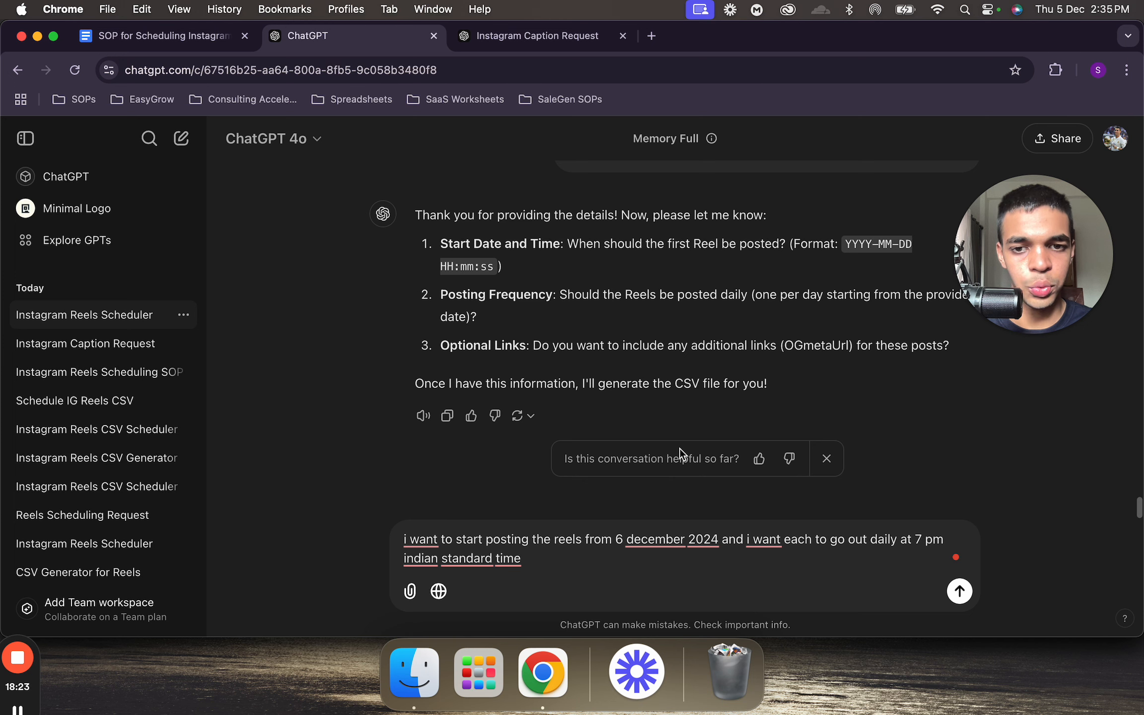
key("Return")
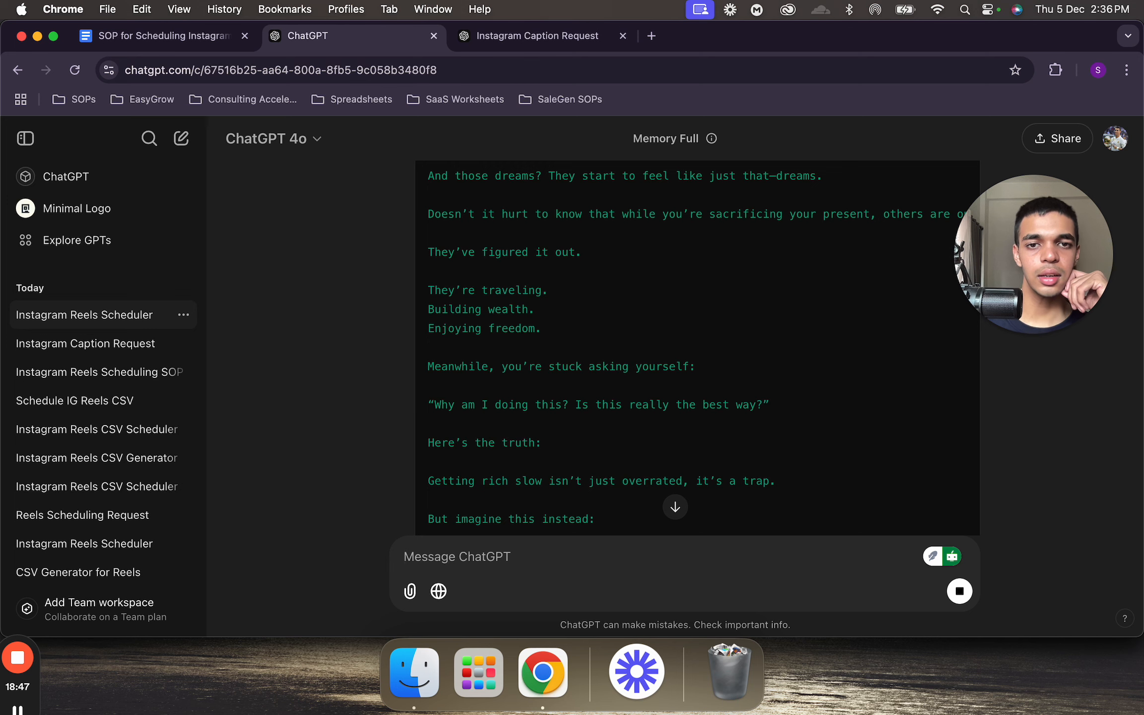
left_click(651, 36)
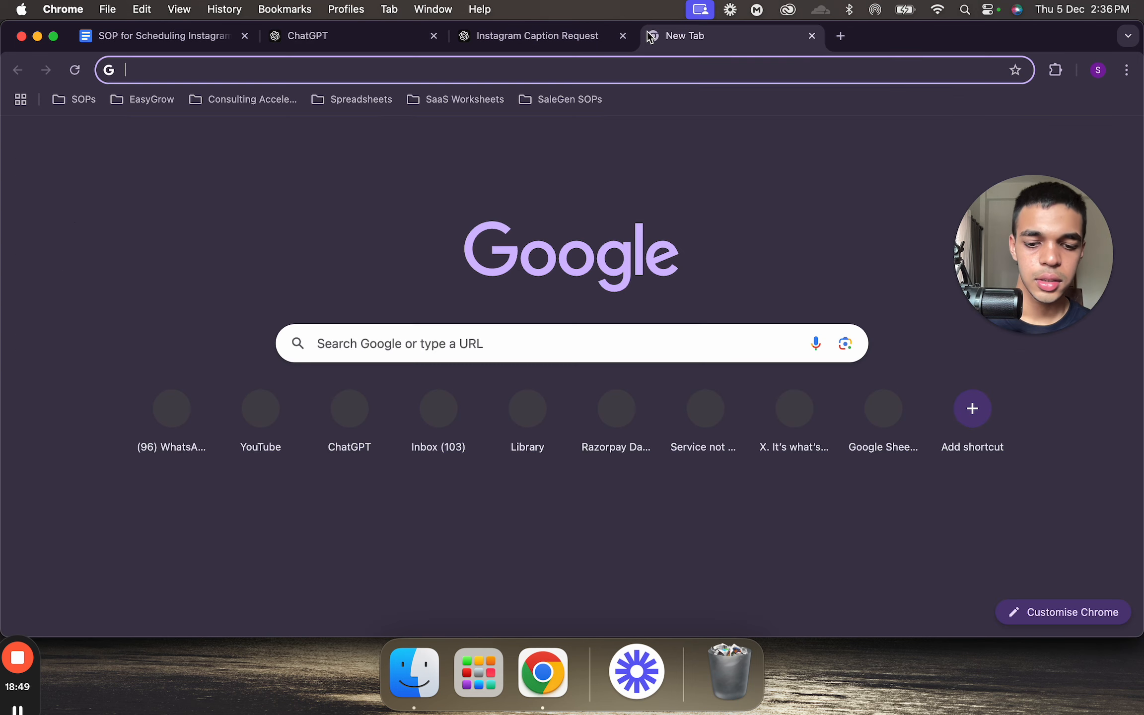
type("she")
key("Return")
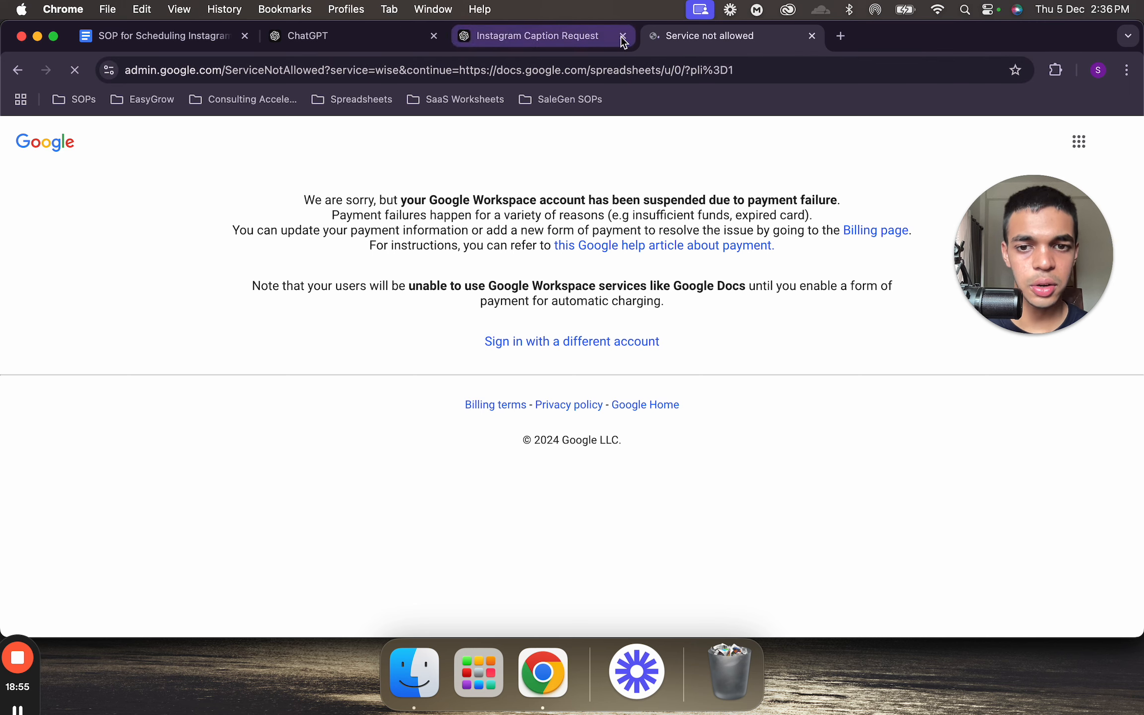
left_click(813, 32)
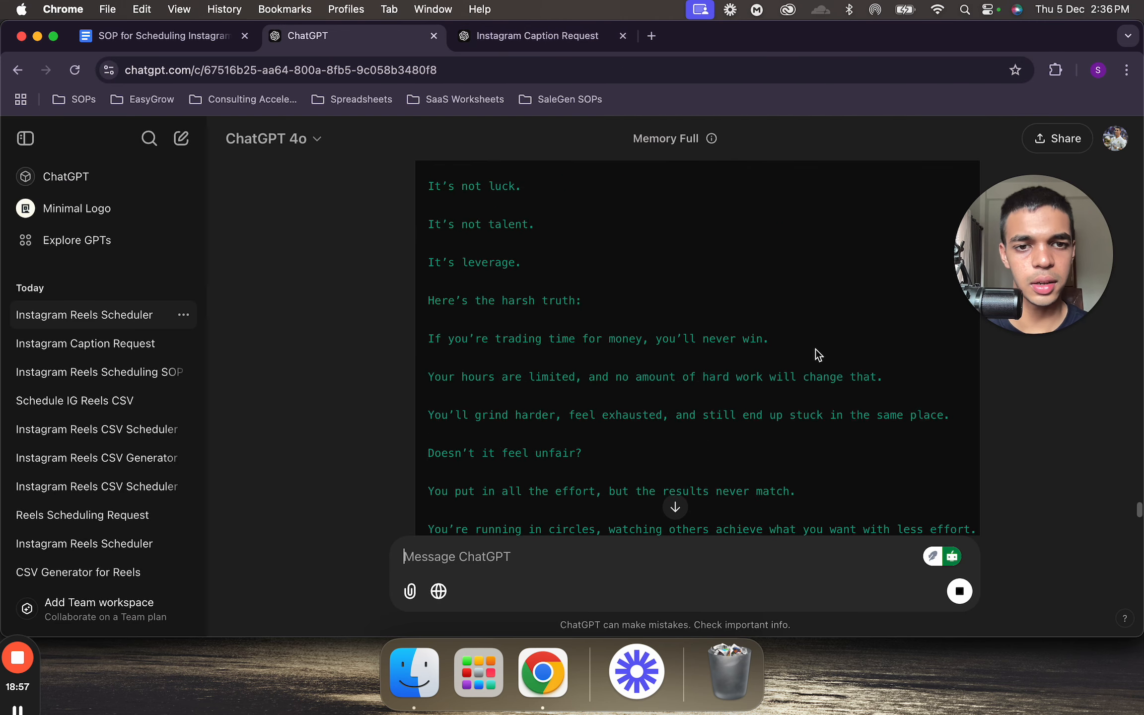
- Download the generated Instagram Reels schedule CSV from the end of the chat reply
scroll(815, 350, "down", 5)
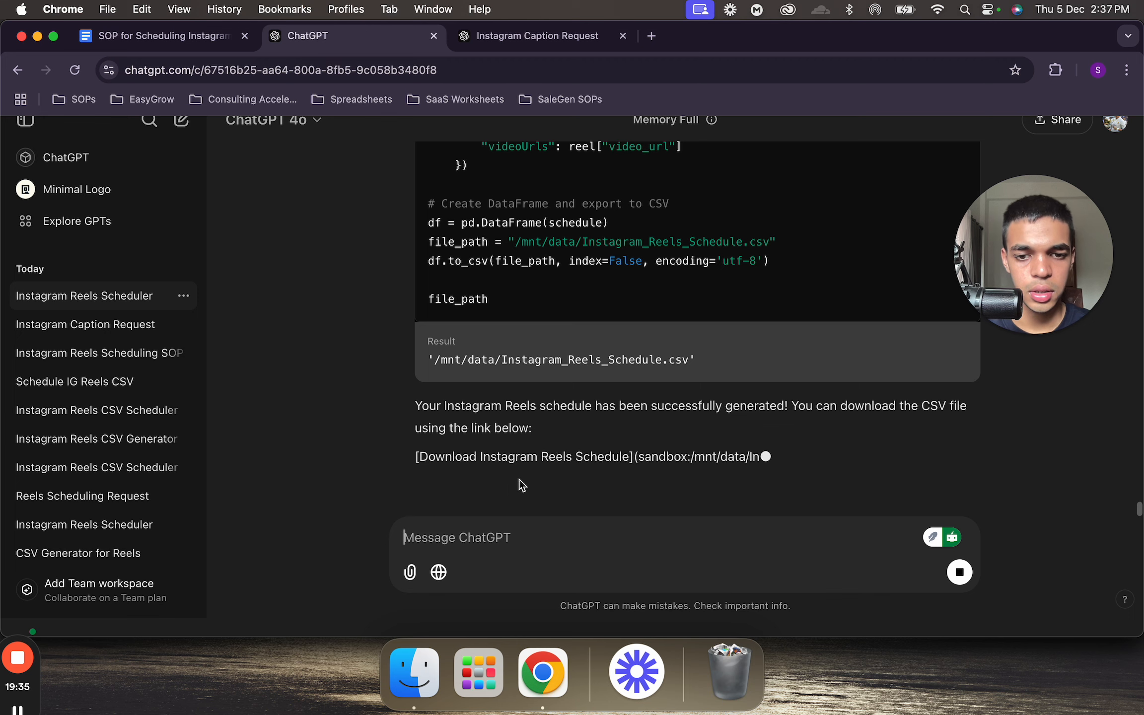
left_click(570, 416)
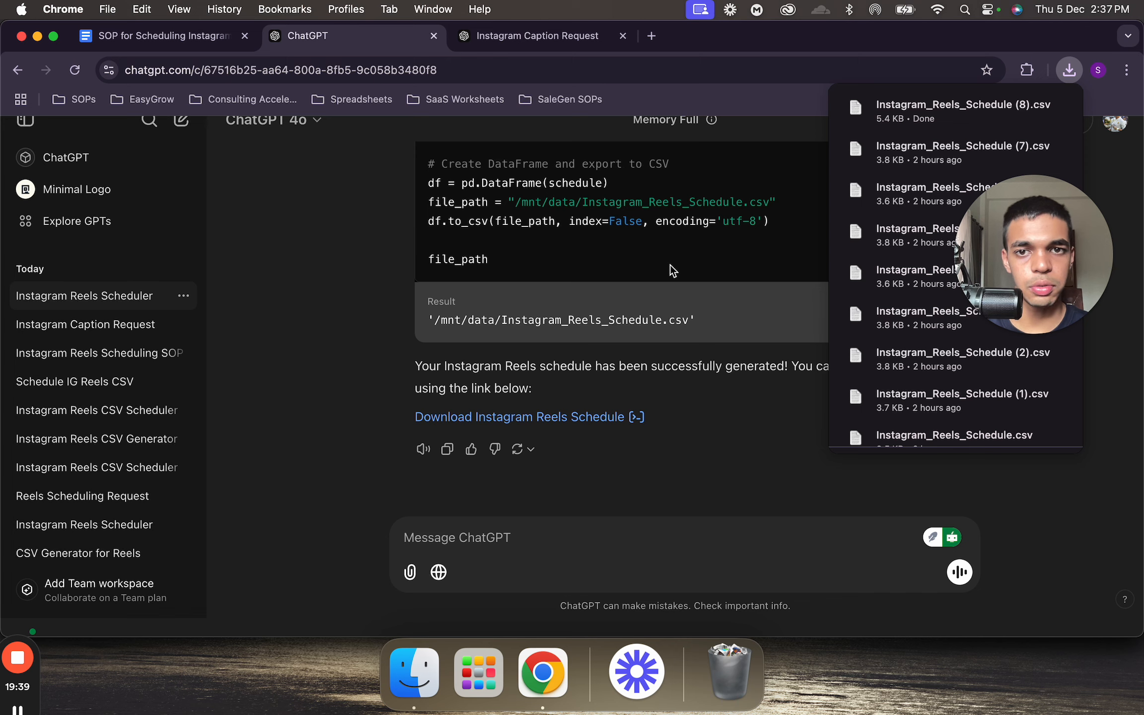
- Read the SOP document's Step 3 on uploading the CSV to SaleGen
left_click(158, 35)
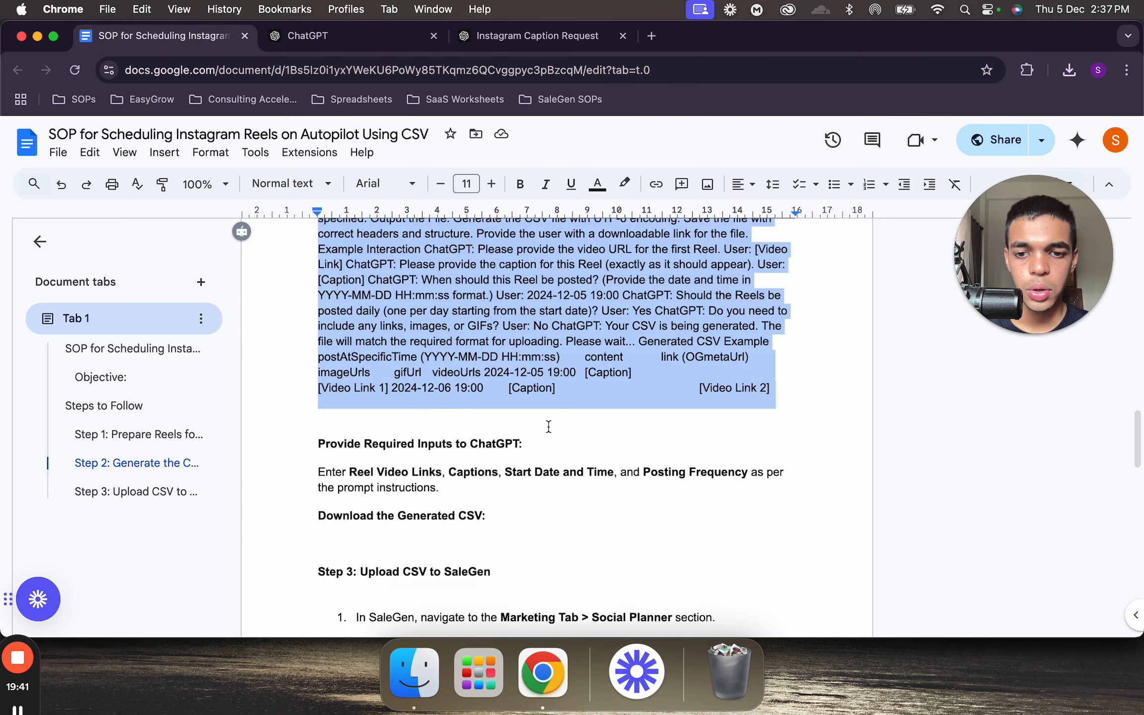
scroll(548, 426, "down", 3)
left_click(549, 426)
scroll(521, 389, "down", 2)
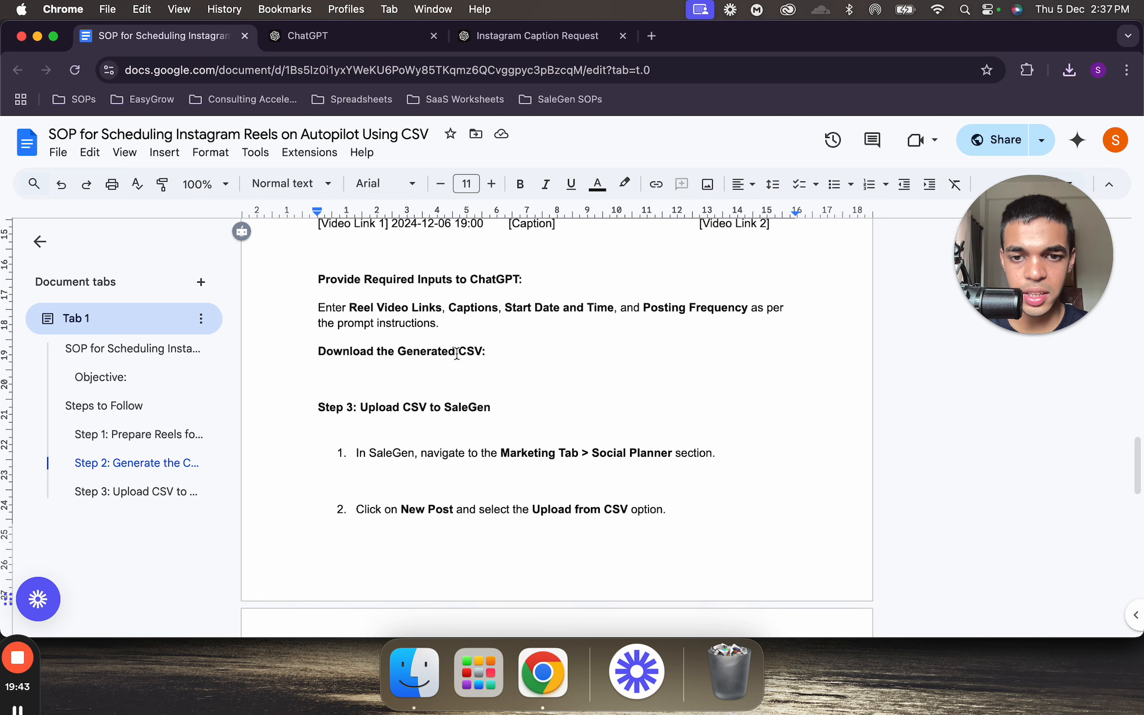
scroll(523, 399, "down", 1)
scroll(524, 377, "down", 2)
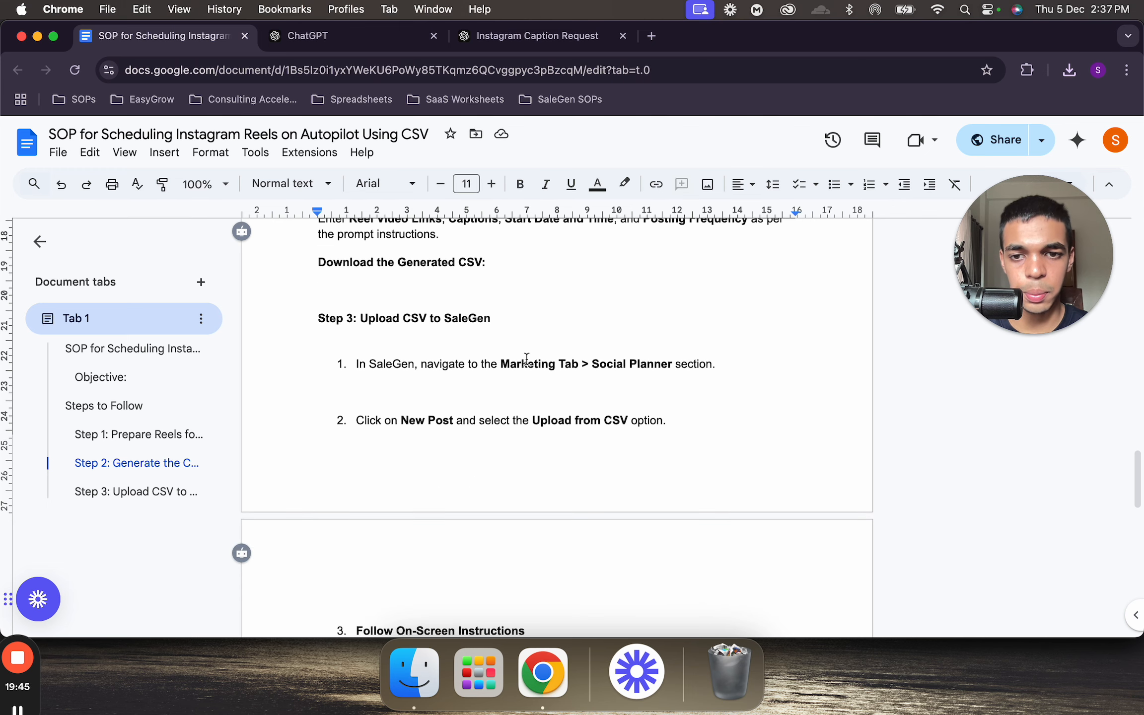
- Switch to the SaleGen window and open the Social Planner in the Marketing section
key("ctrl+Up")
left_click(847, 245)
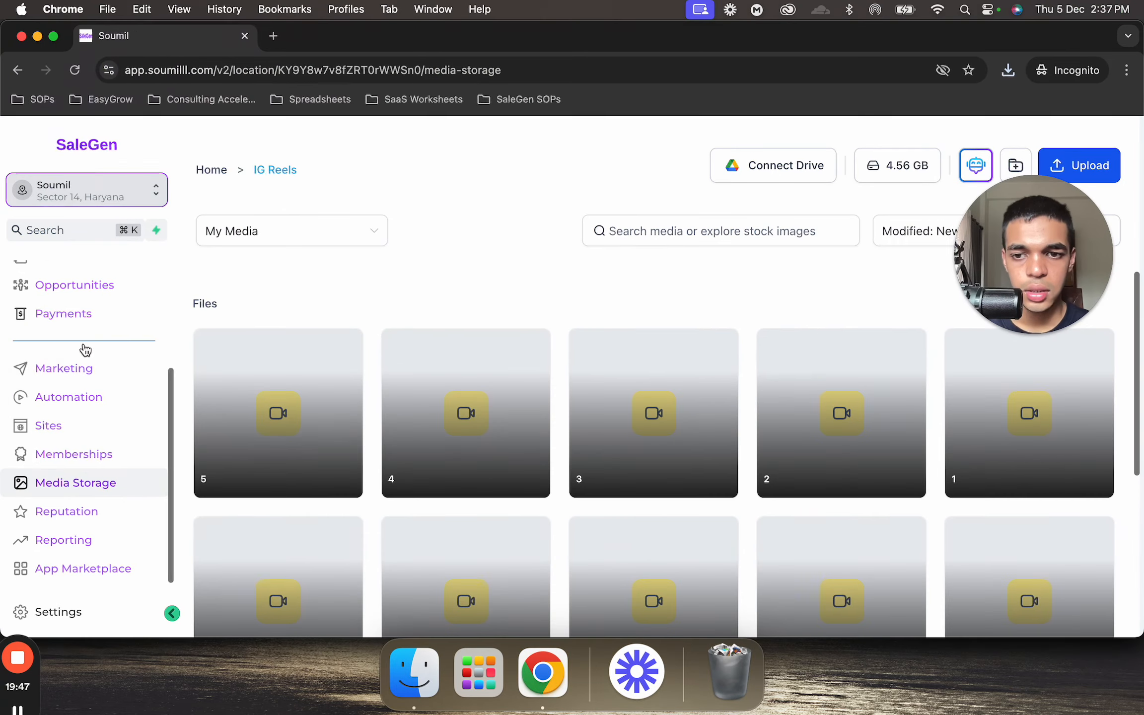
left_click(111, 373)
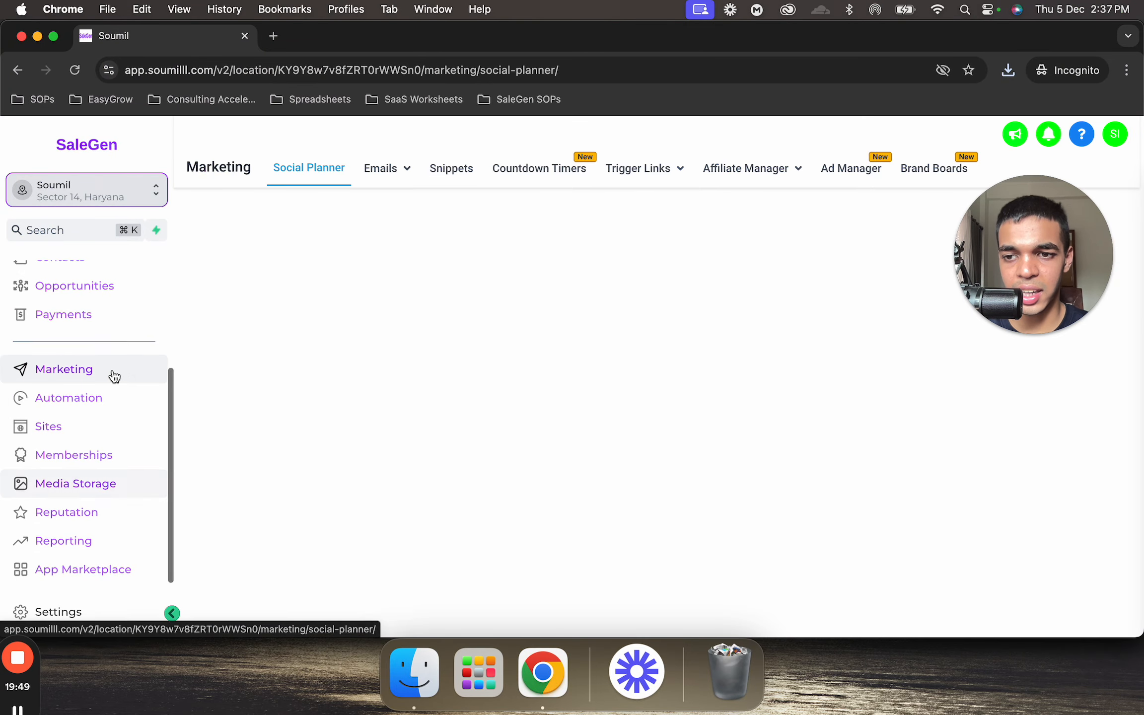
left_click(101, 314)
scroll(75, 348, "down", 2)
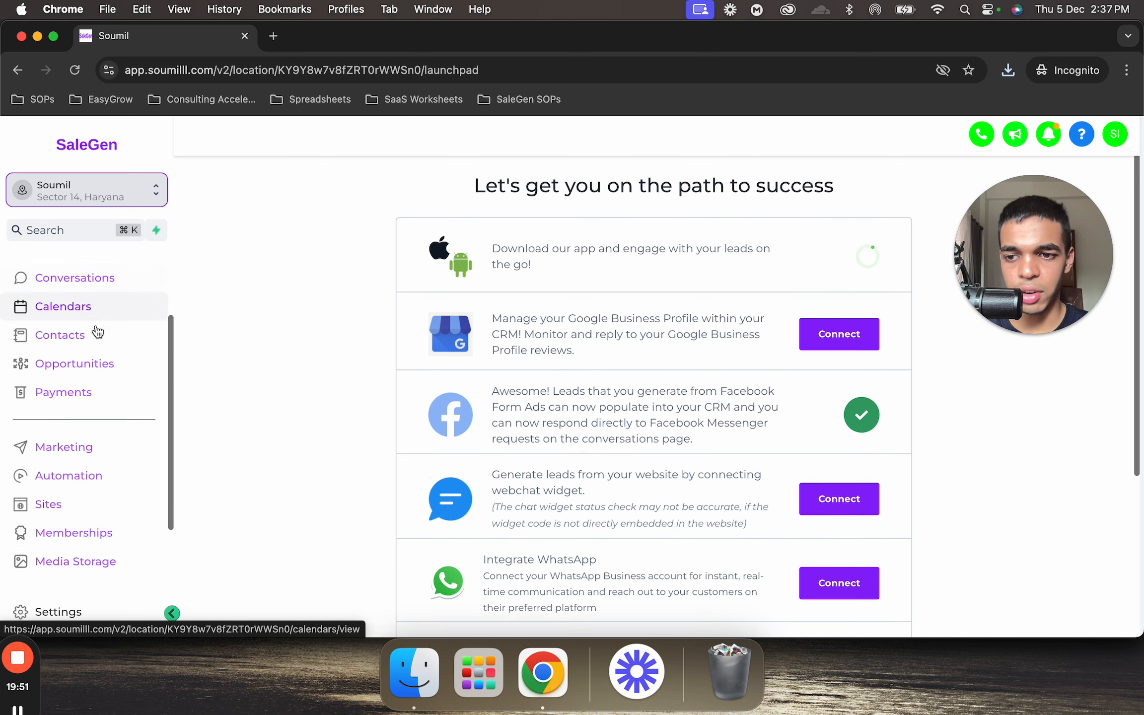
left_click(60, 460)
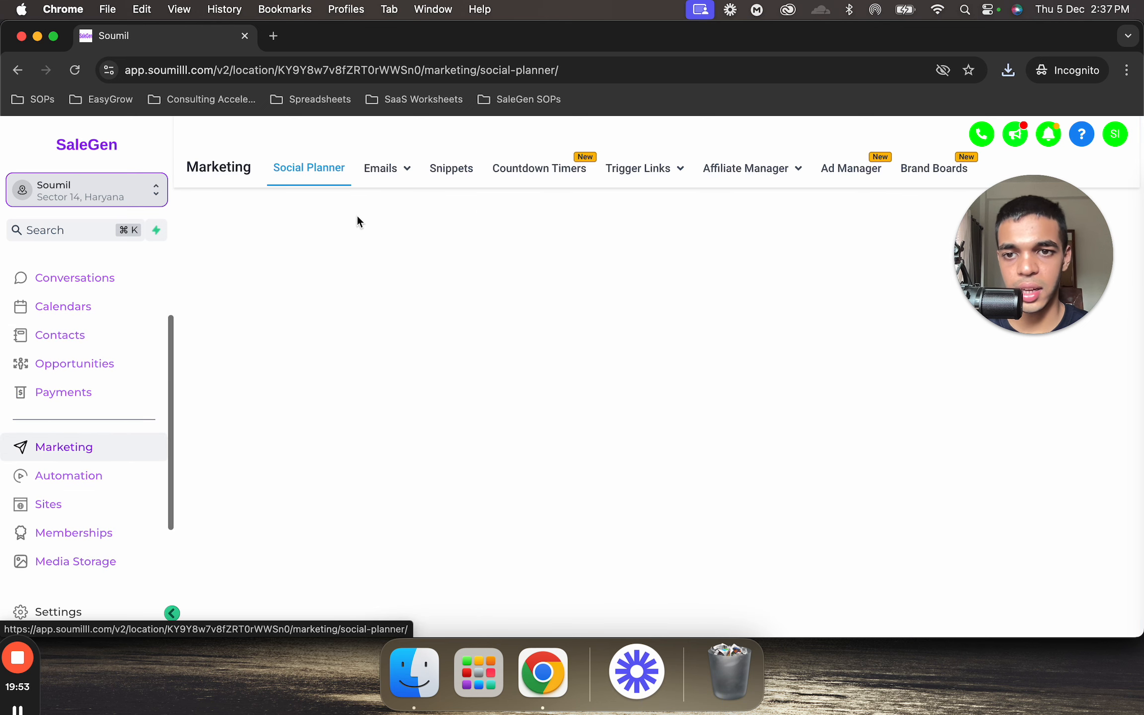
scroll(523, 345, "down", 2)
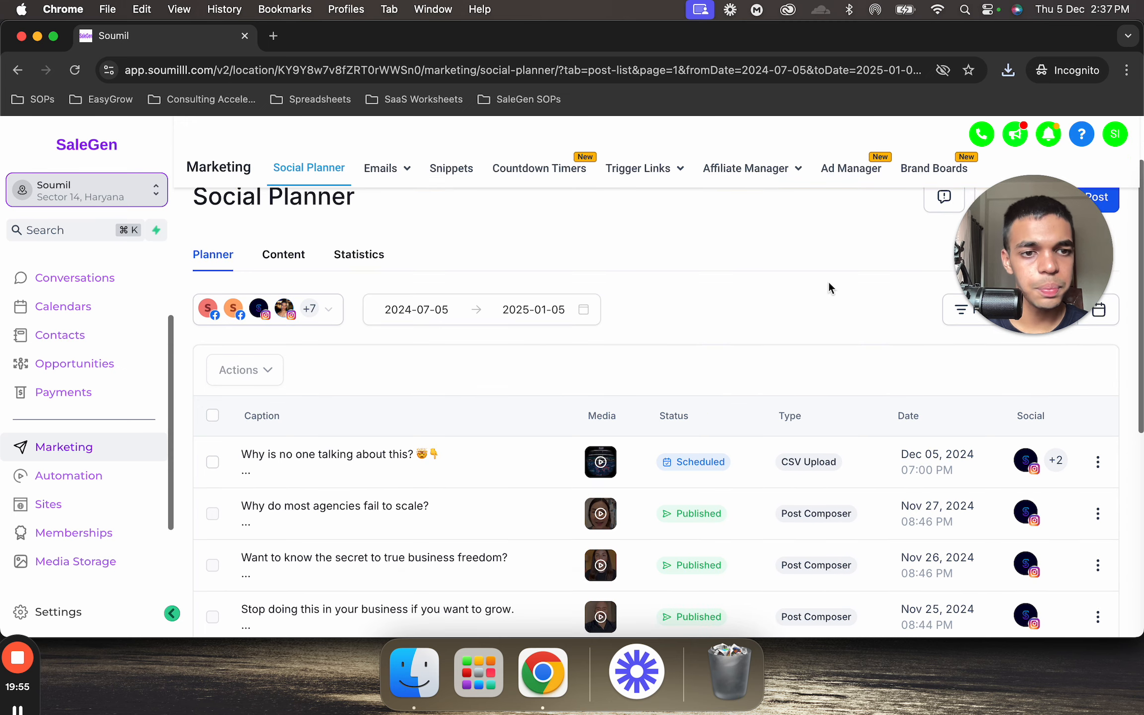
- Start a new post by CSV upload with Instagram_Reels_Schedule (8).csv and continue to the social account selection
left_click_drag(1003, 228, 571, 232)
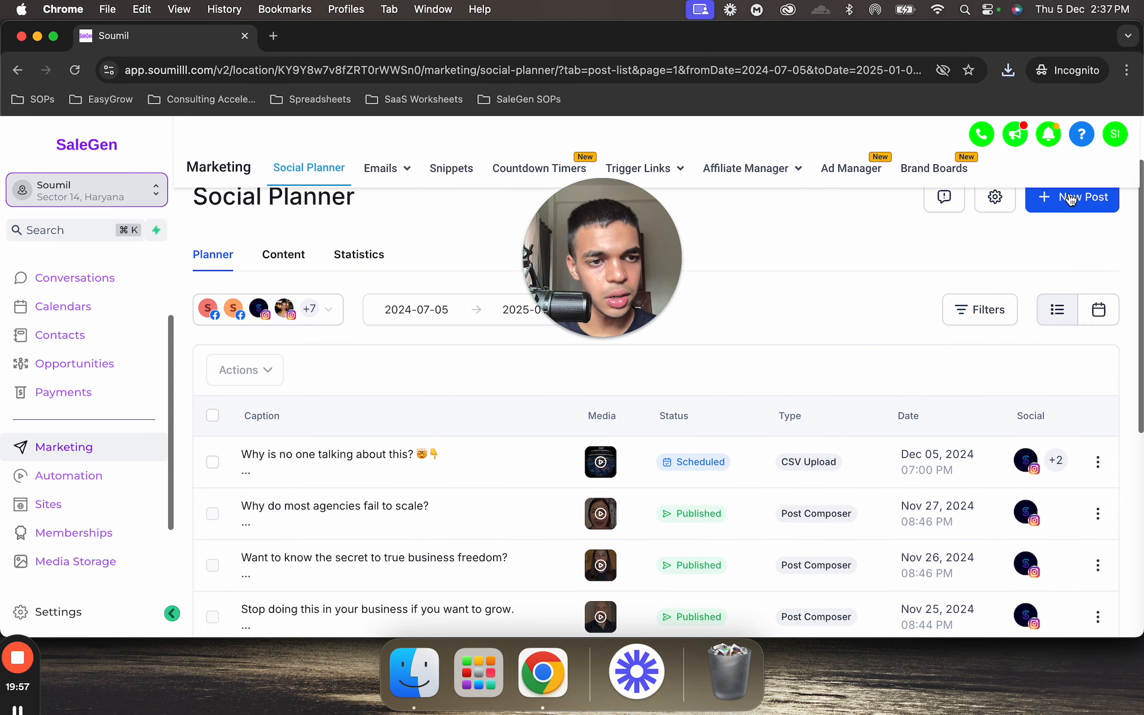
scroll(1077, 218, "up", 1)
left_click(1066, 227)
left_click(1032, 318)
left_click_drag(591, 278, 1035, 205)
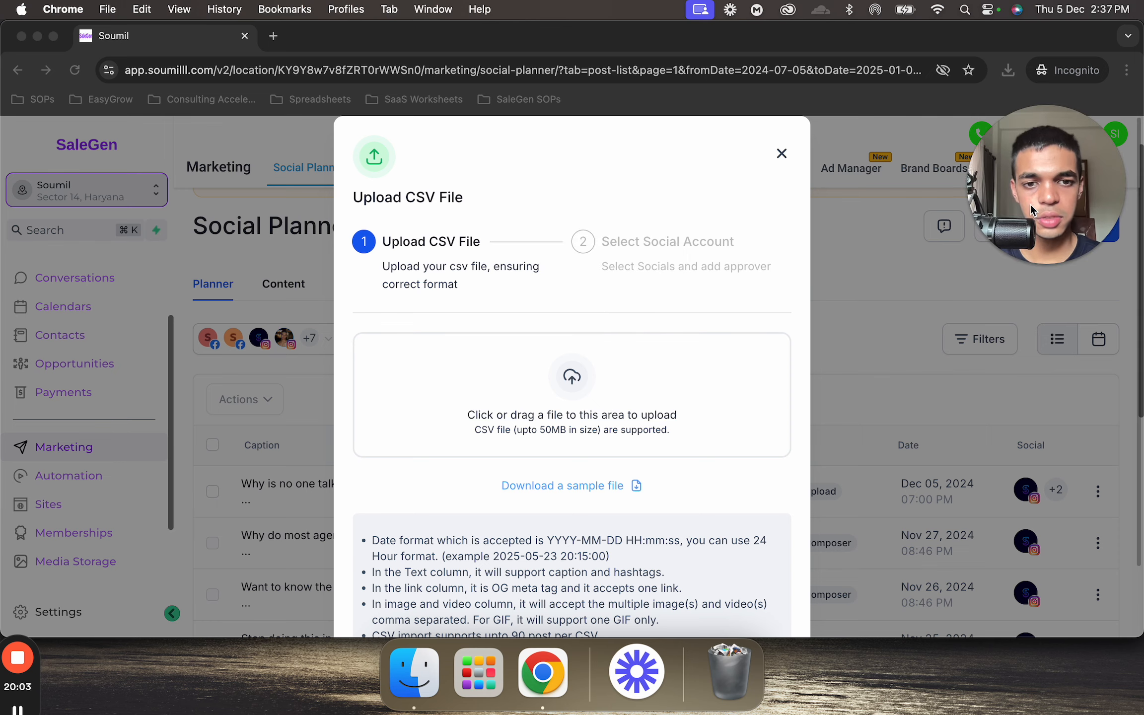
left_click(560, 431)
double_click(489, 247)
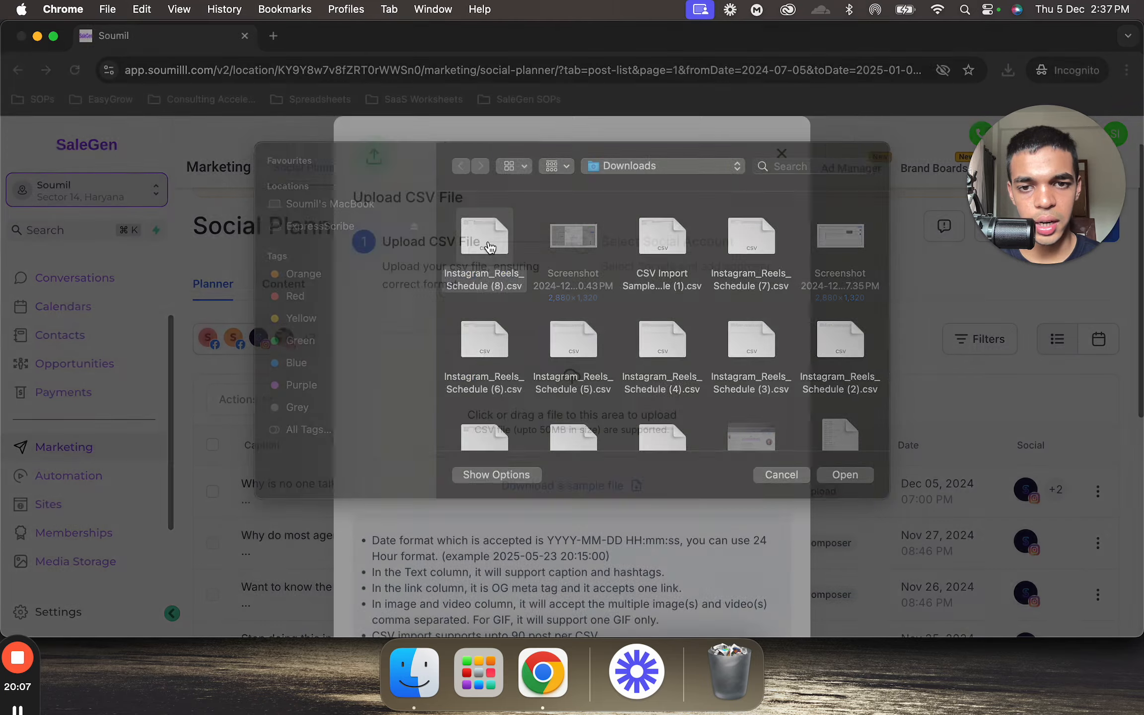
scroll(602, 396, "down", 2)
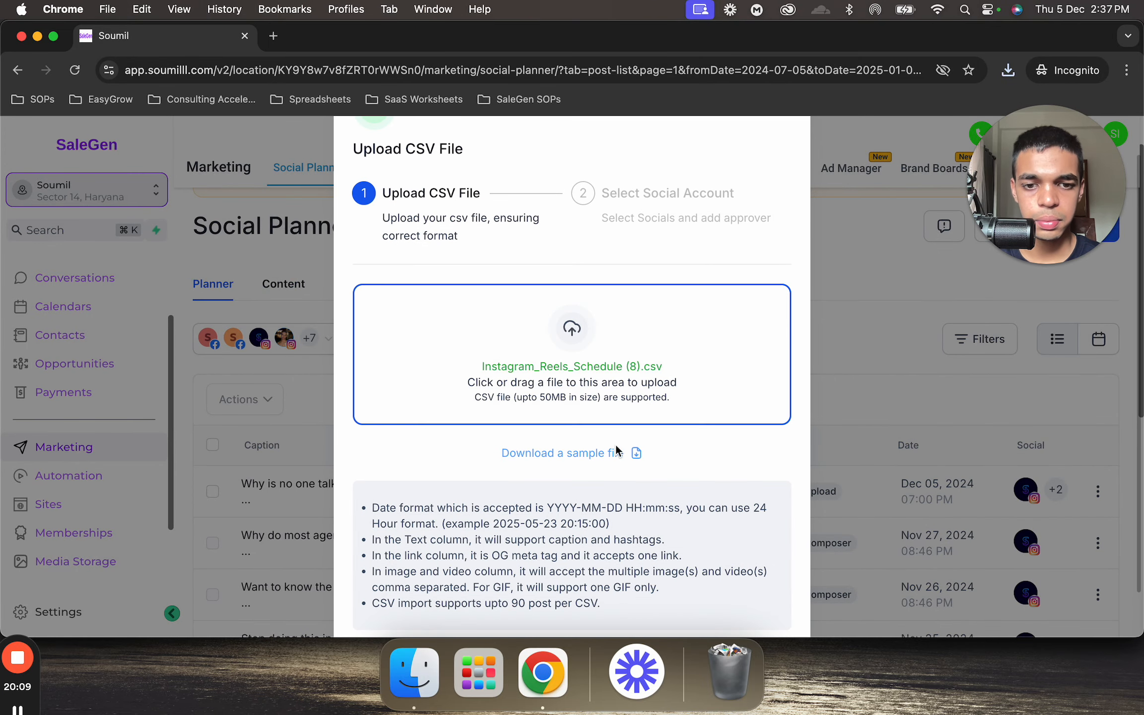
scroll(617, 450, "down", 2)
left_click(764, 602)
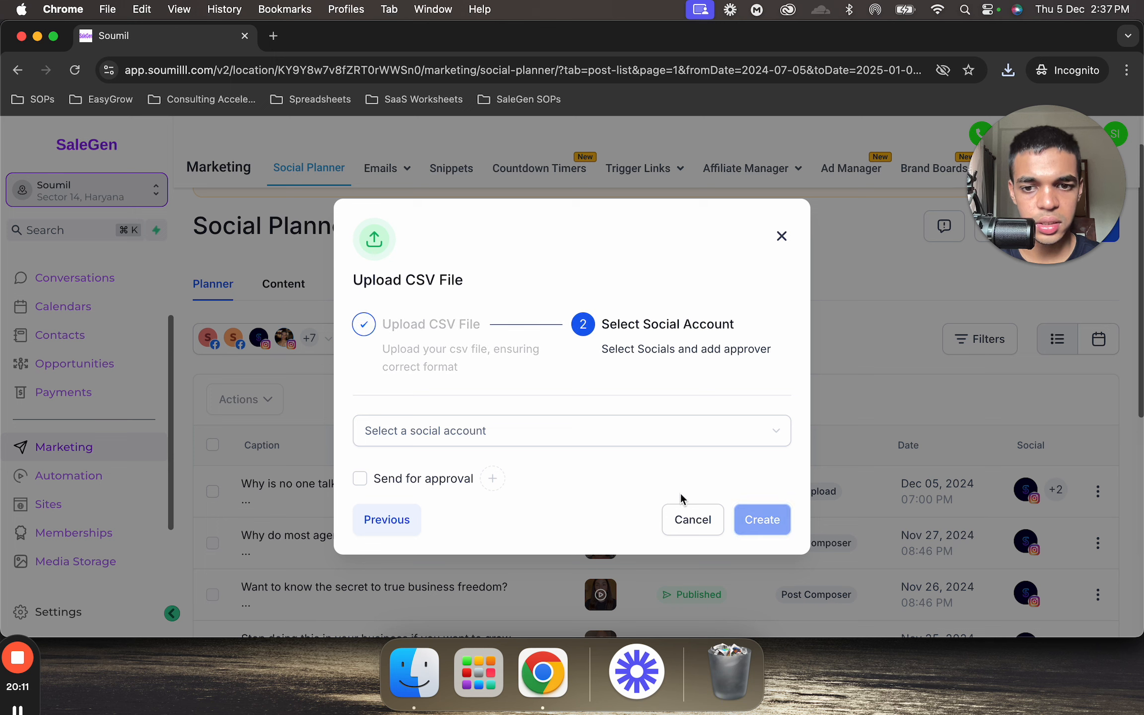
- Select both Facebook pages, both Instagram accounts and the TikTok account as destinations, and create the CSV import
left_click(617, 439)
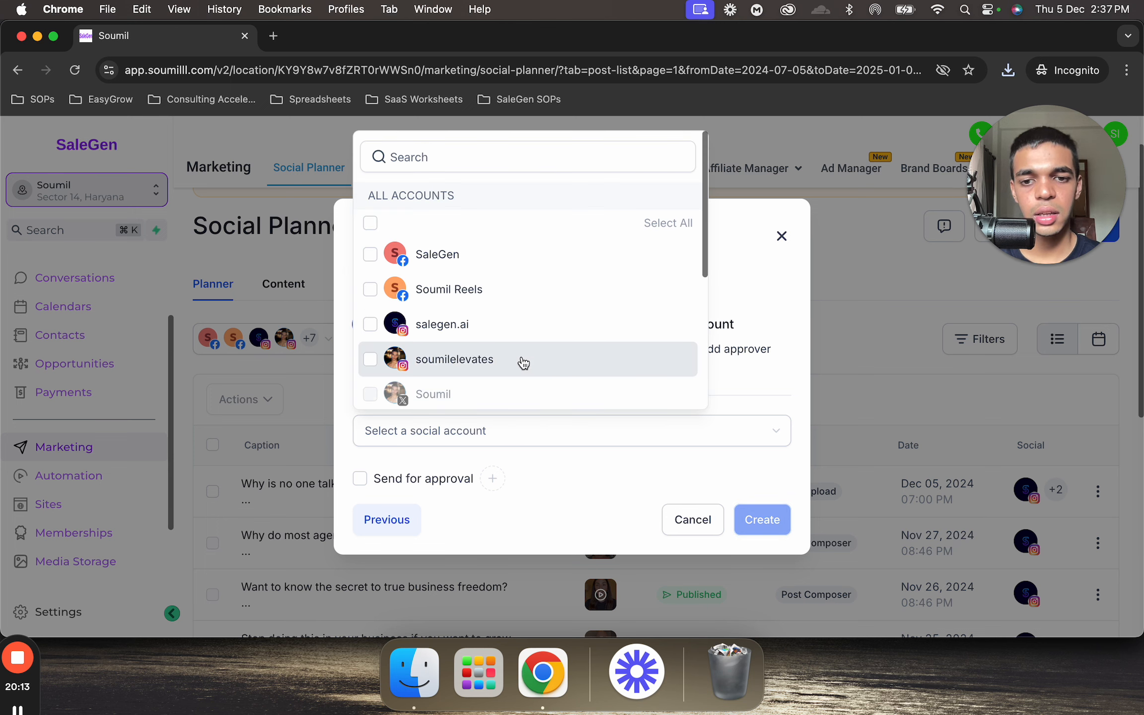
left_click(436, 360)
left_click(429, 342)
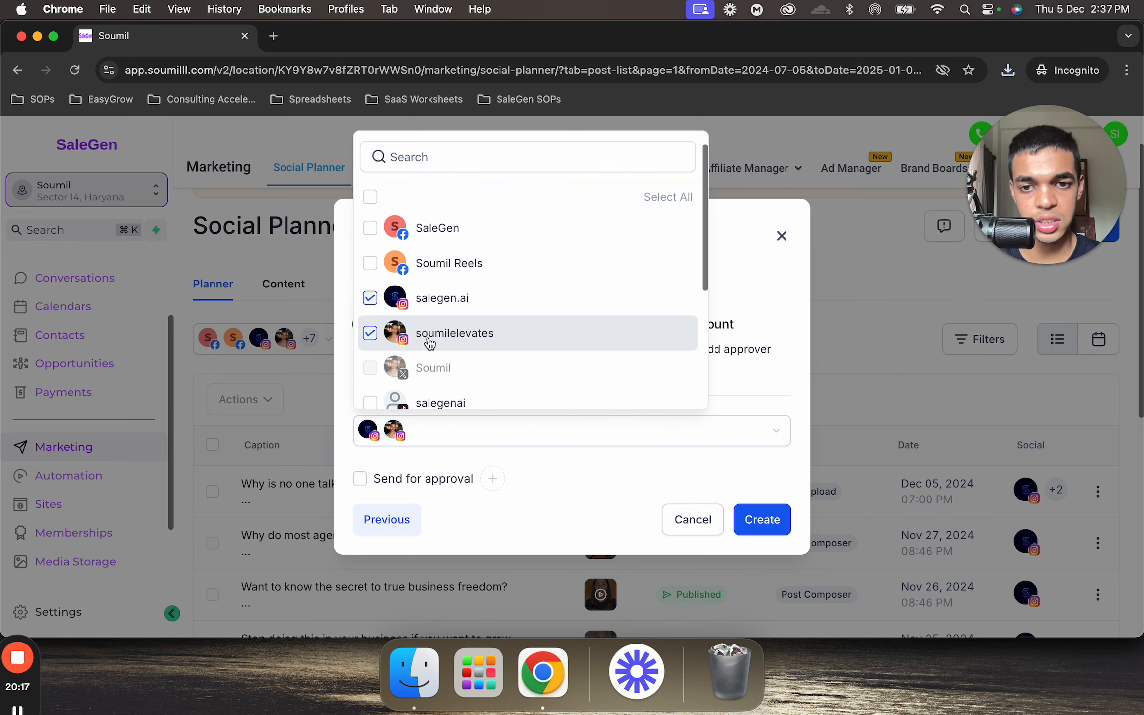
scroll(429, 342, "down", 2)
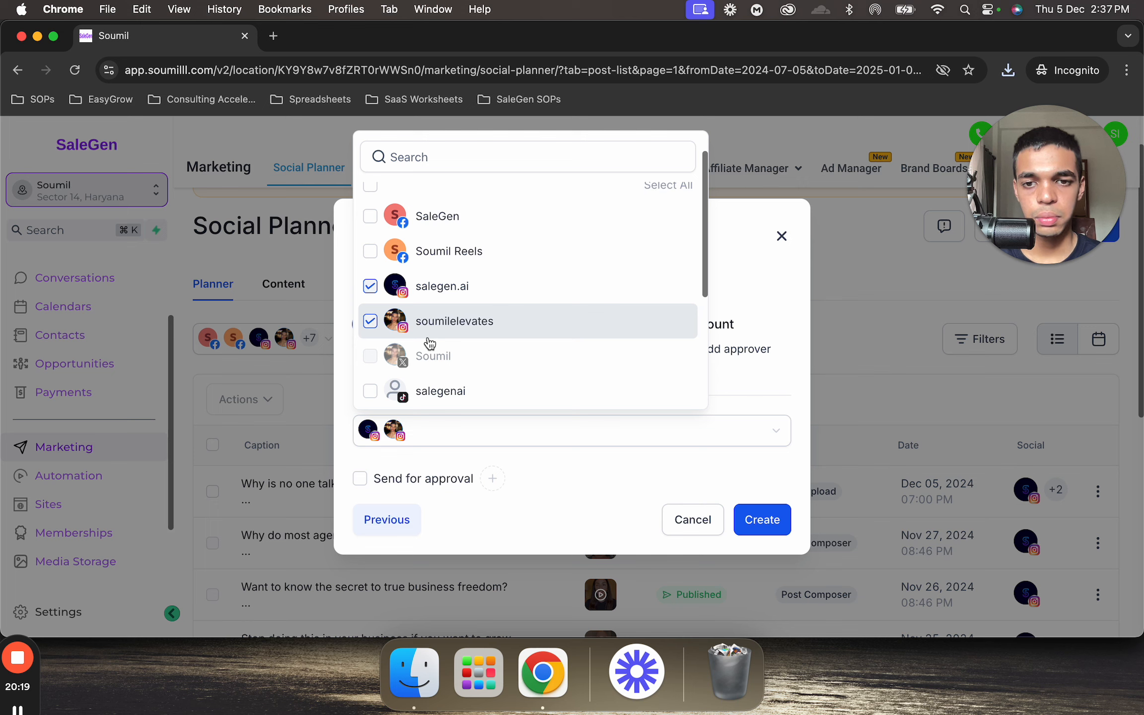
left_click(427, 254)
left_click(461, 229)
scroll(463, 235, "down", 2)
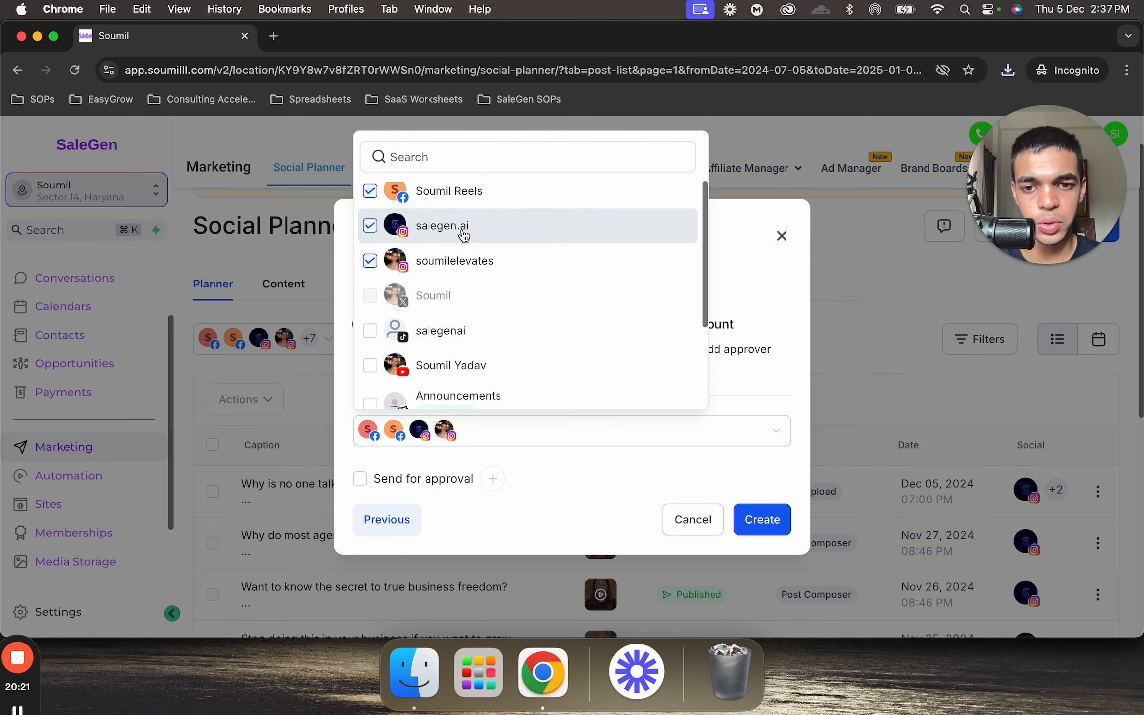
scroll(463, 230, "down", 2)
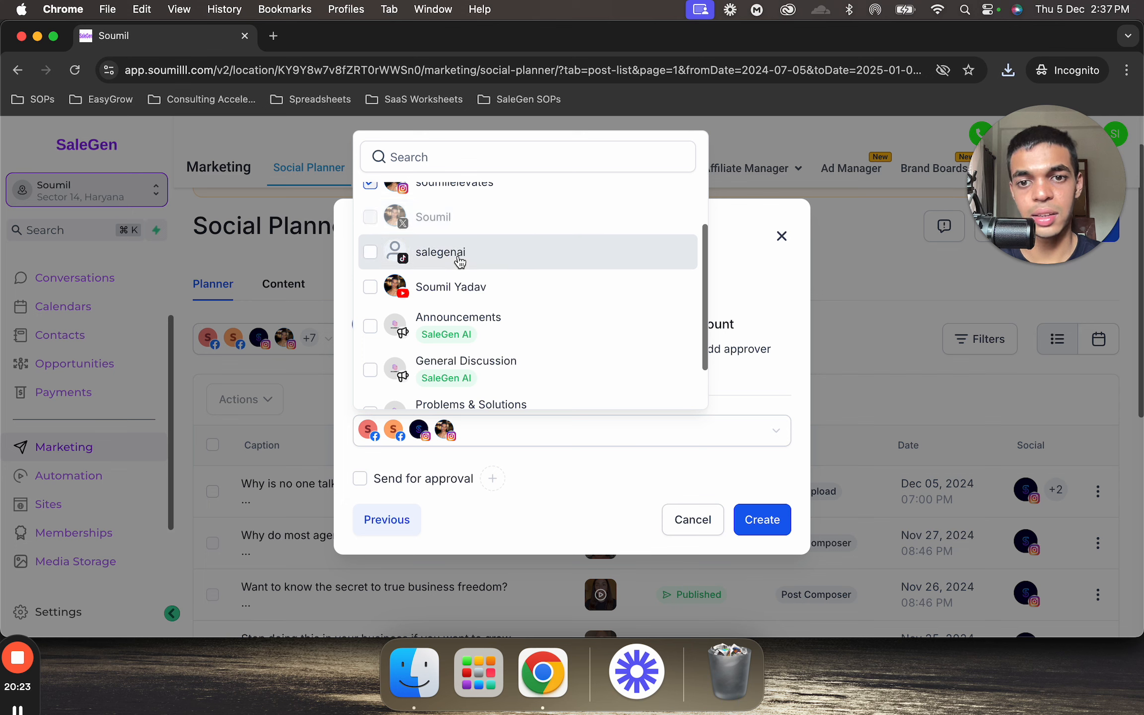
scroll(464, 295, "down", 1)
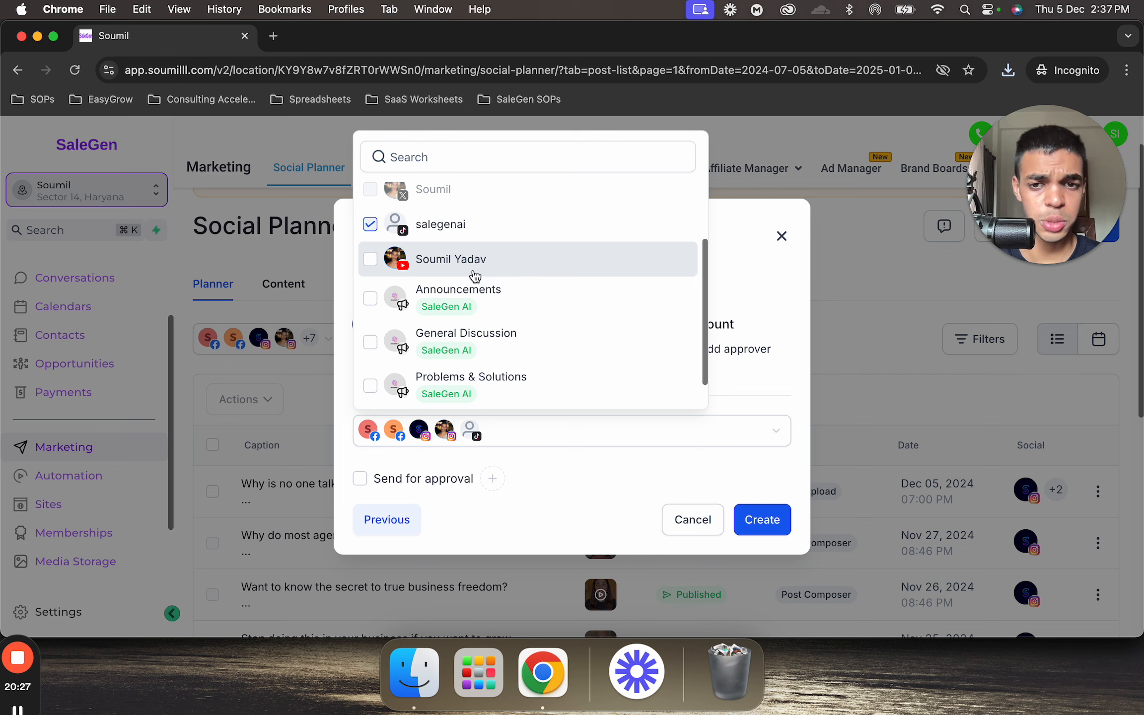
scroll(475, 276, "down", 2)
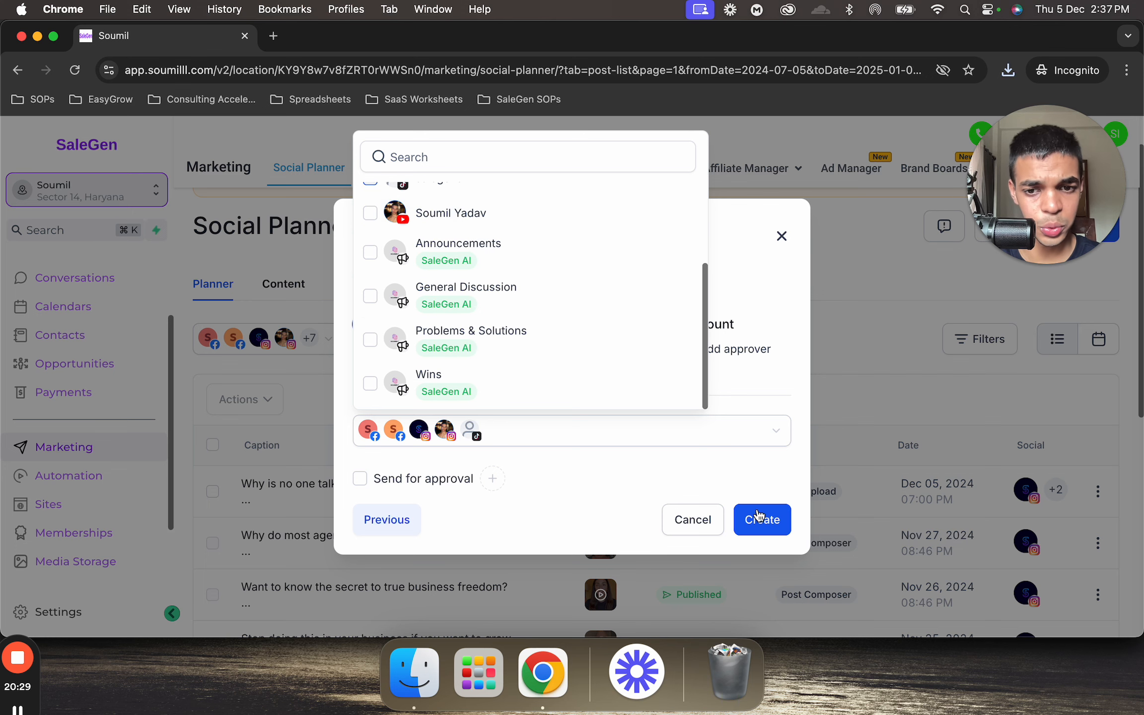
left_click(625, 494)
left_click(745, 521)
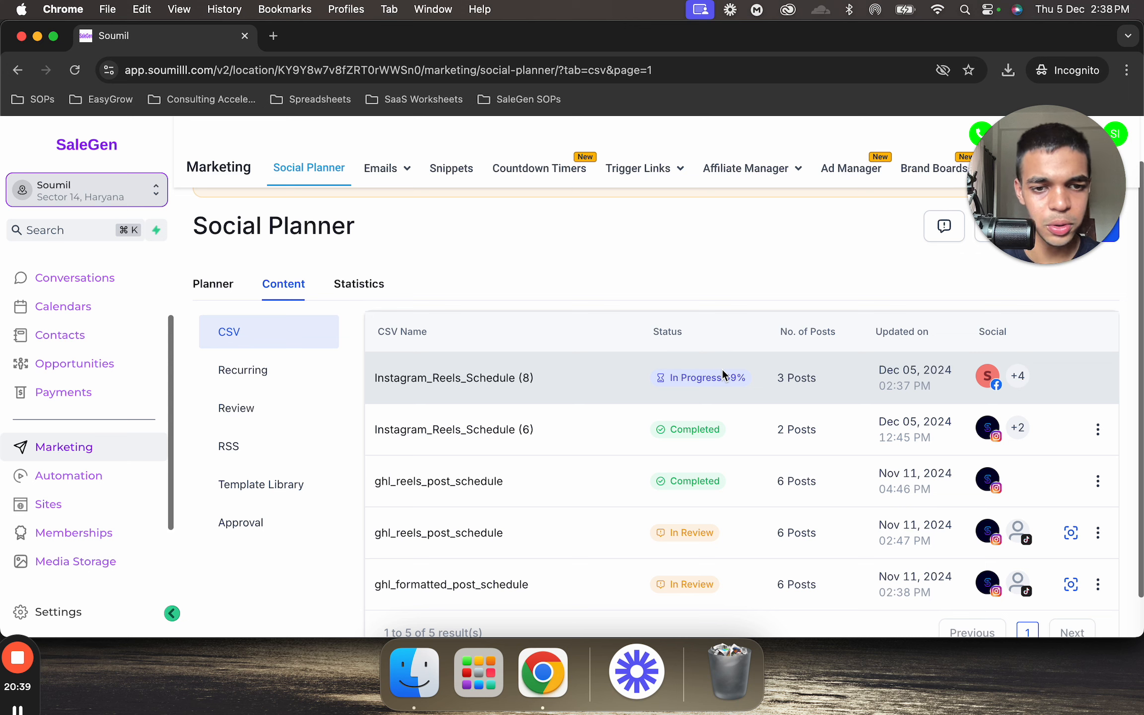
- Reload the Social Planner's CSV list to check the processing status of Instagram_Reels_Schedule (8)
left_click(83, 77)
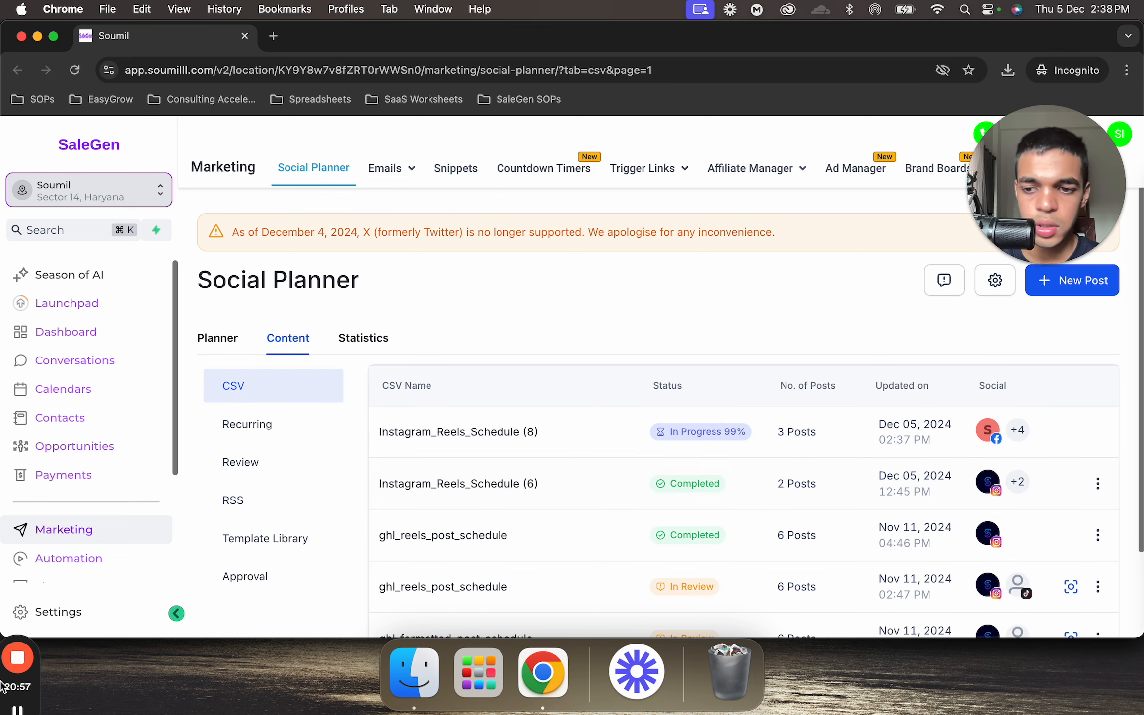
left_click_drag(22, 693, 506, 306)
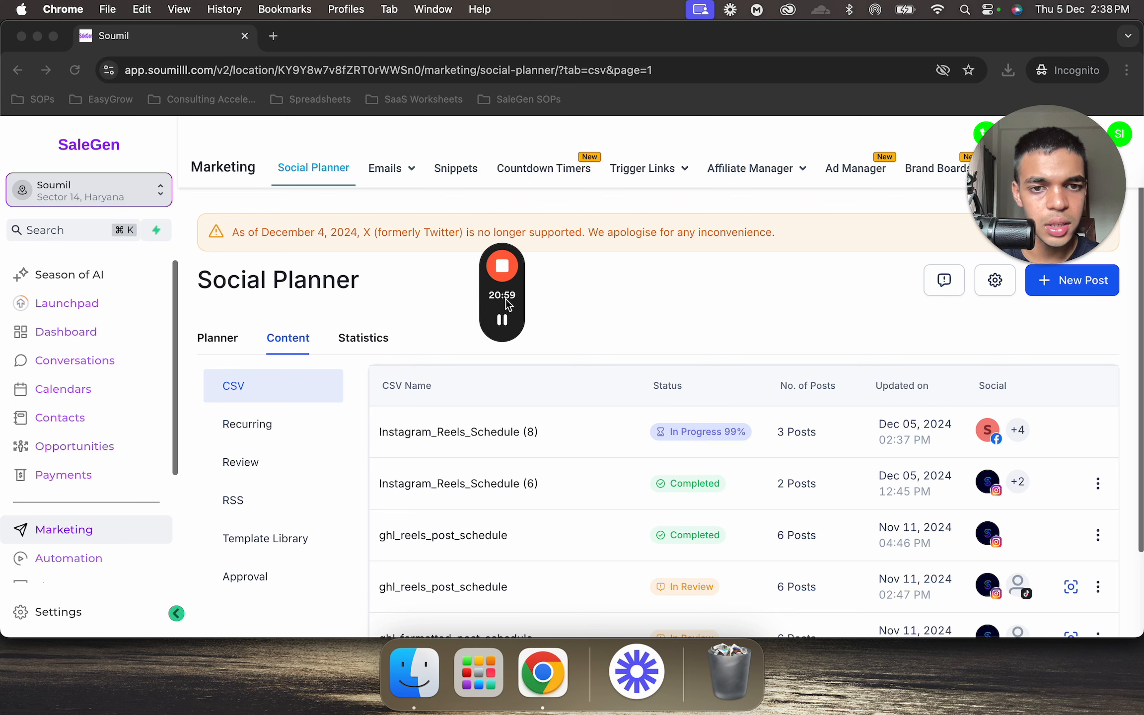
mouse_move(506, 318)
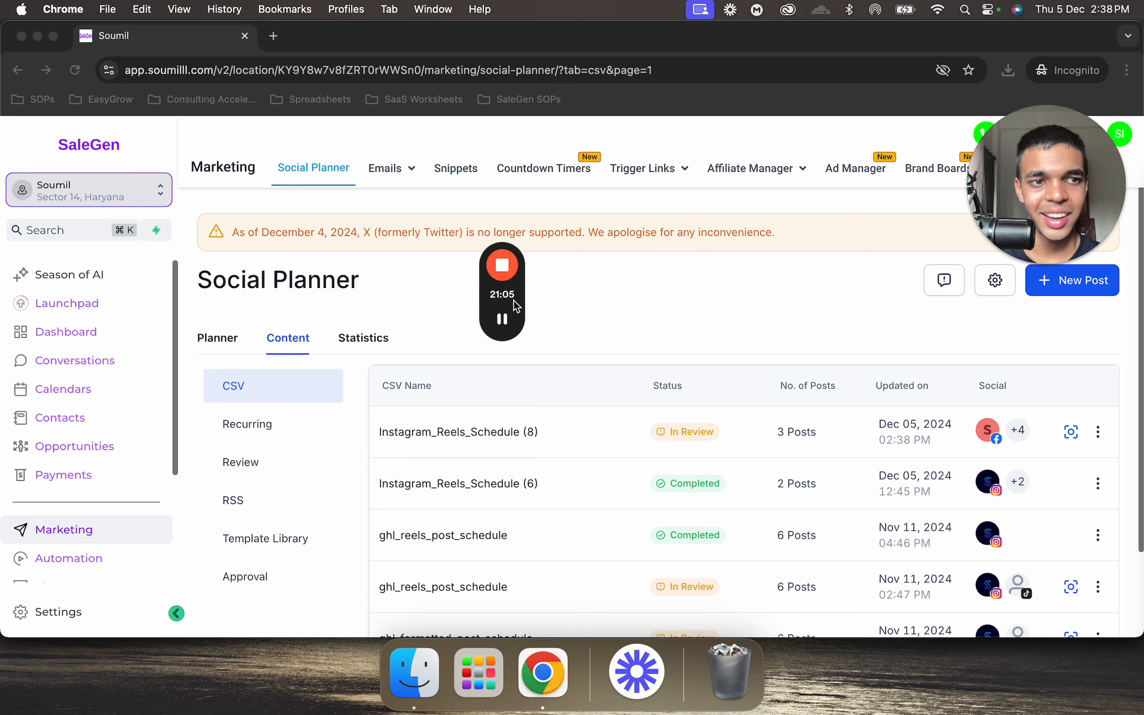
left_click_drag(514, 305, 168, 471)
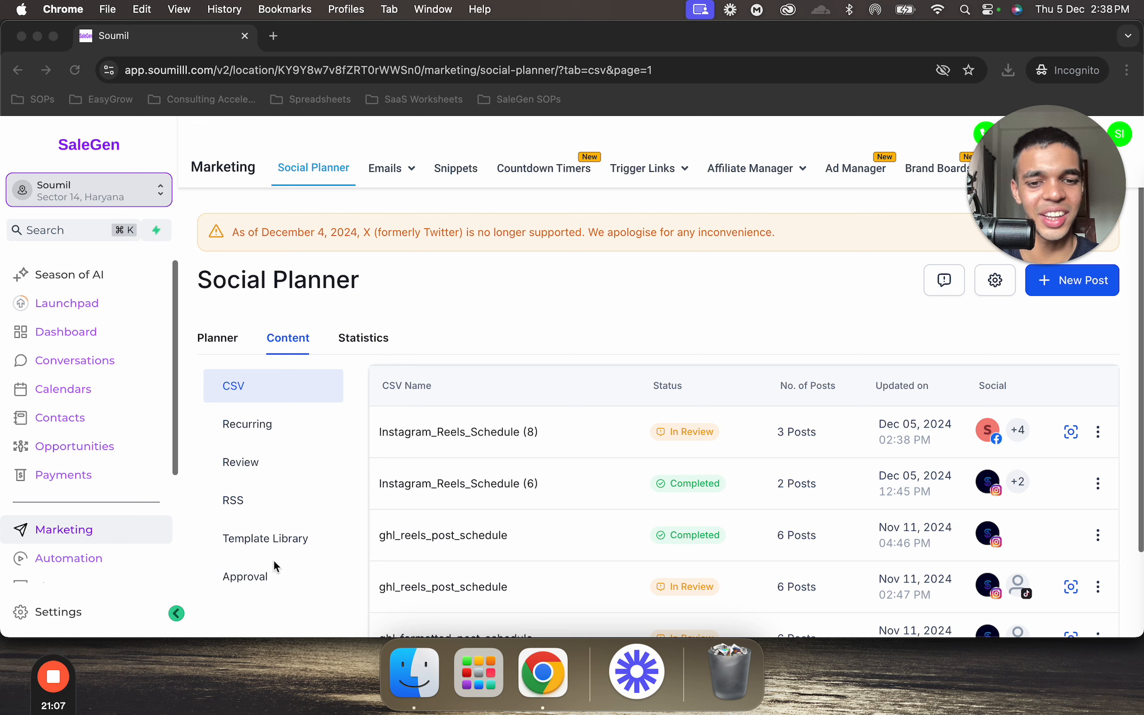
- Open the Review & Schedule page for the Instagram_Reels_Schedule (8) import
left_click(624, 433)
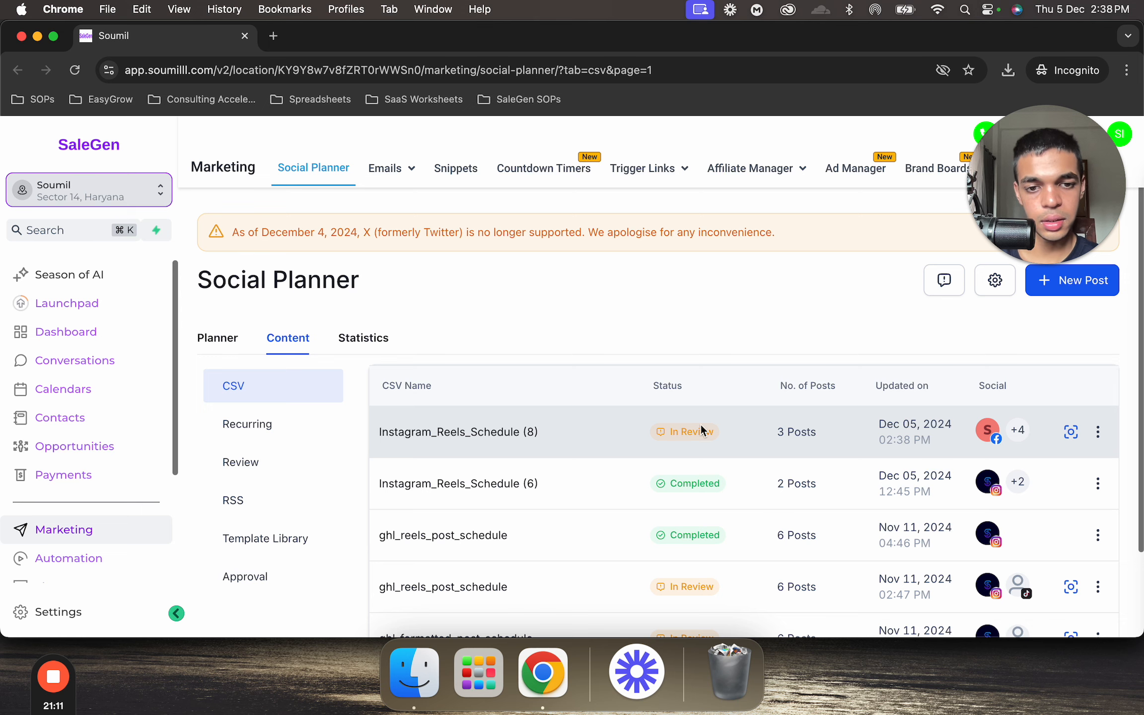
left_click(1072, 435)
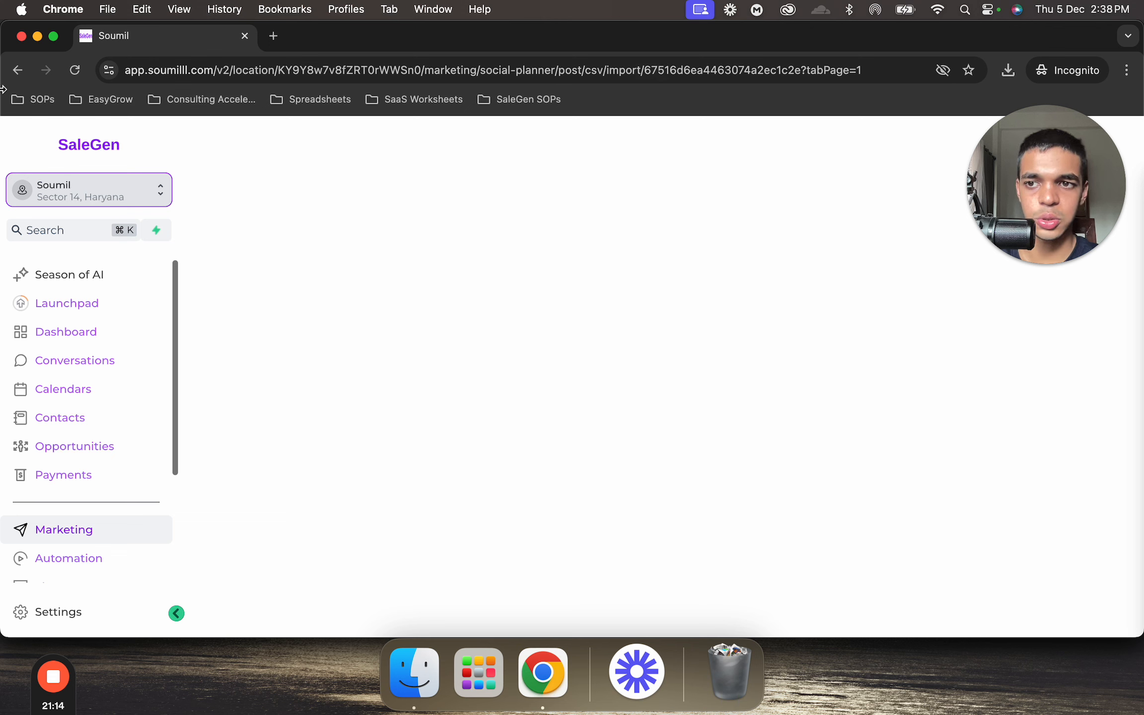
left_click(20, 72)
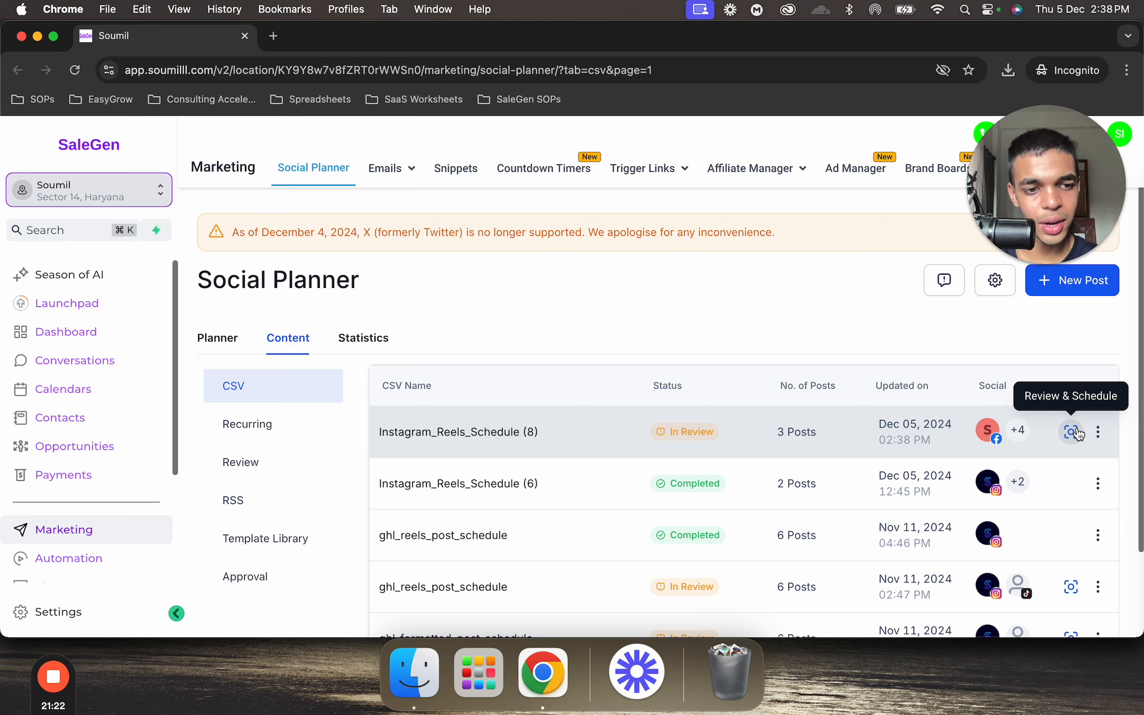
left_click(1071, 432)
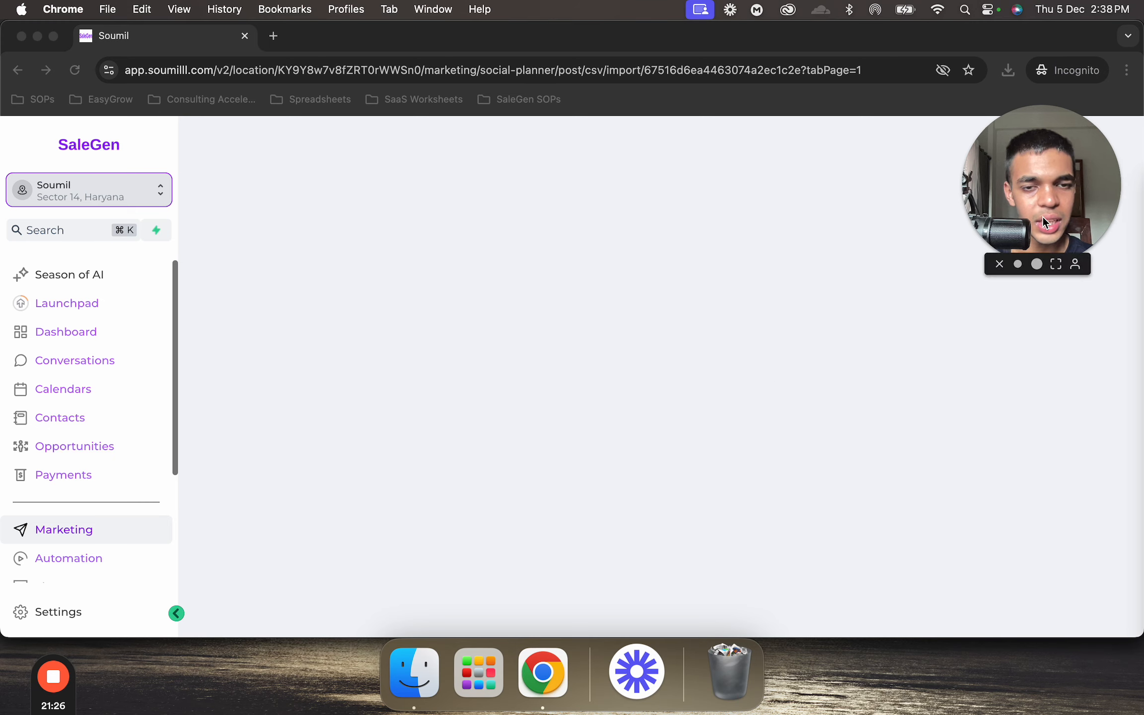
left_click_drag(1042, 215, 43, 355)
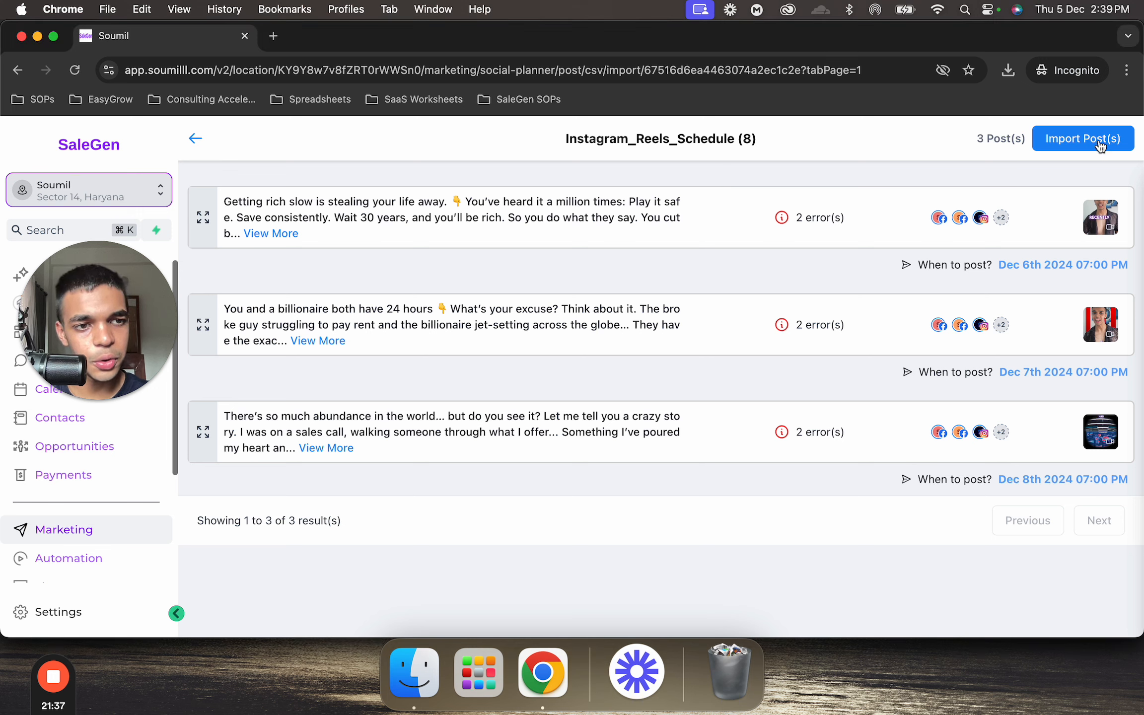
- Check the first post's errors and import the three Instagram_Reels_Schedule (8) posts into the social calendar
mouse_move(798, 214)
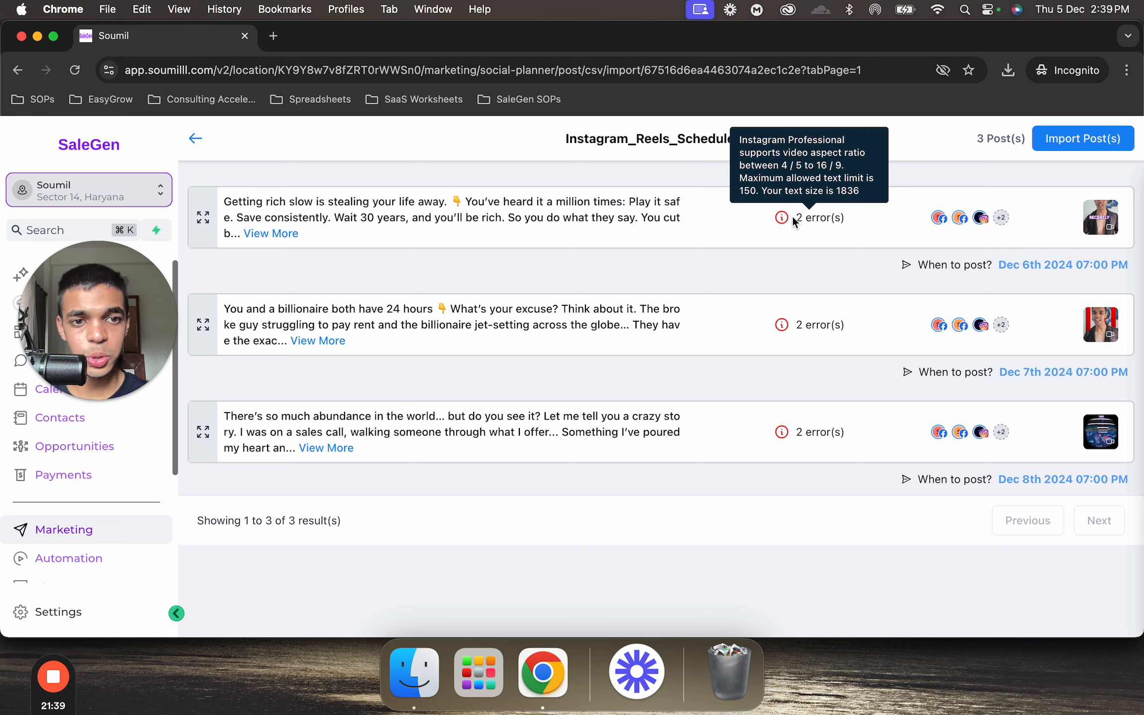
left_click(1106, 140)
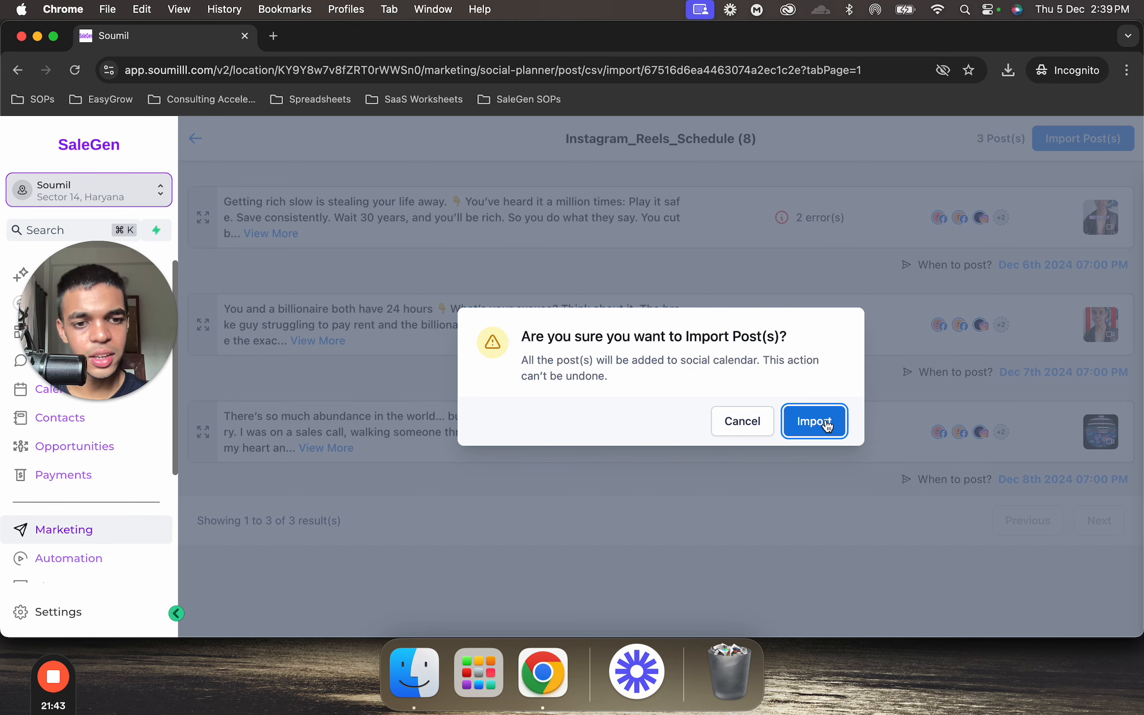
left_click(741, 421)
left_click(1086, 139)
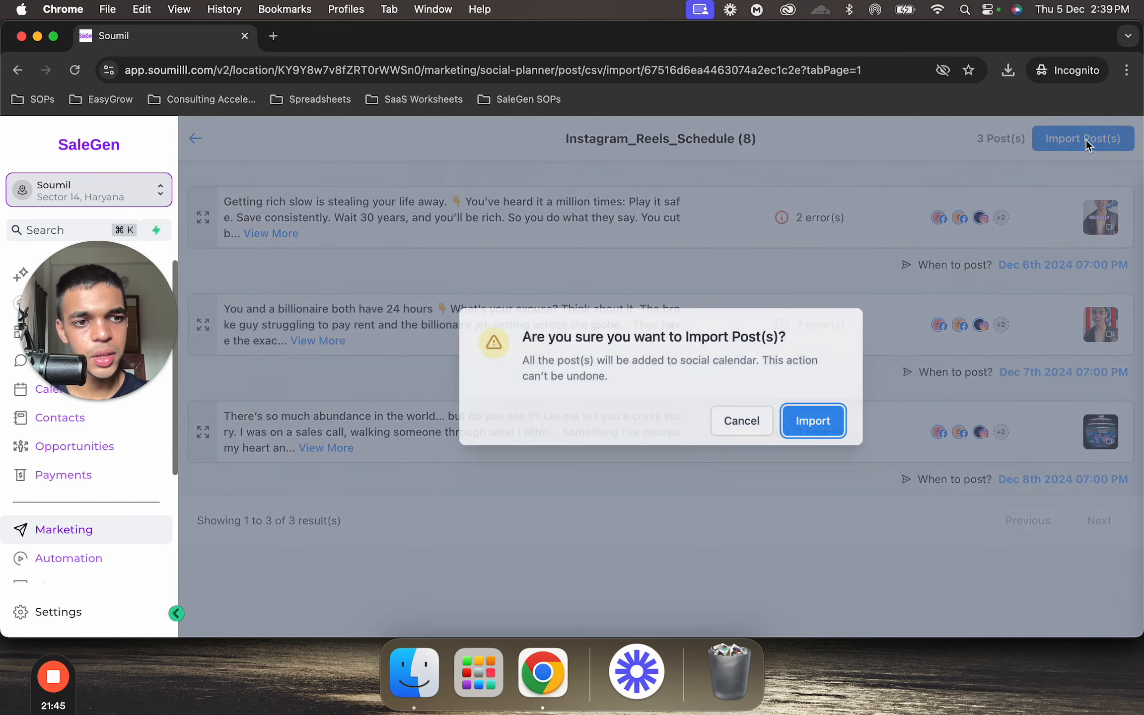
left_click(812, 421)
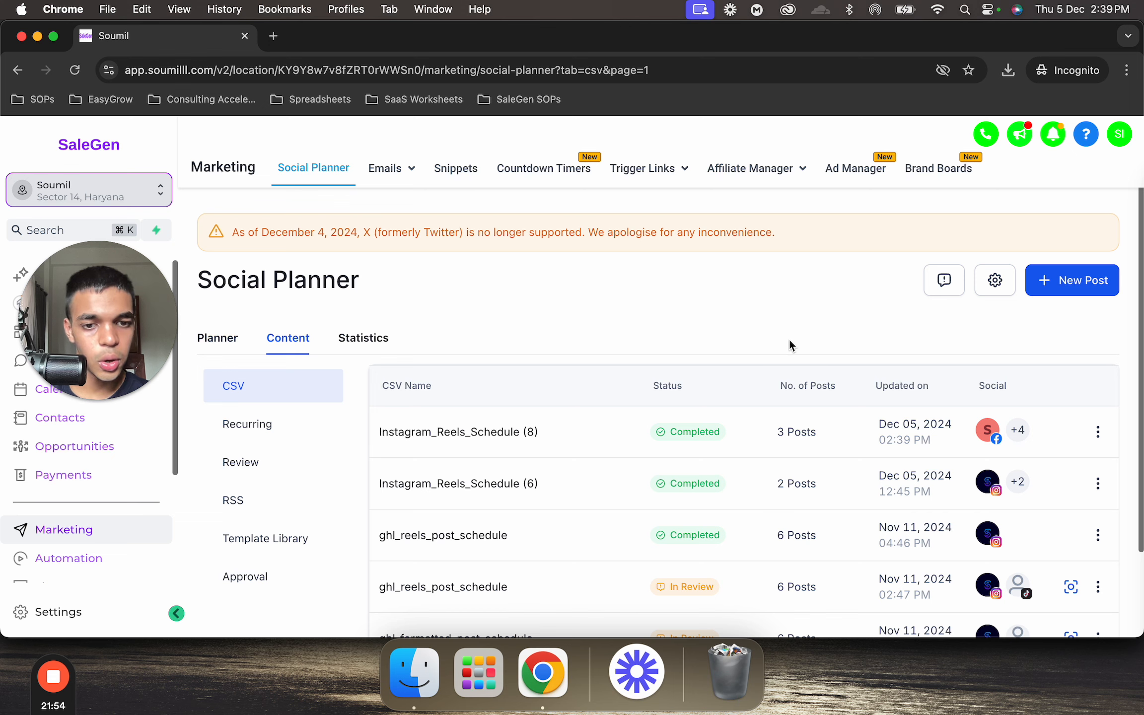
- Open the December 6 draft "Getting rich slow is stealing your life away." for editing from the planner's post list
left_click(238, 339)
scroll(855, 536, "down", 5)
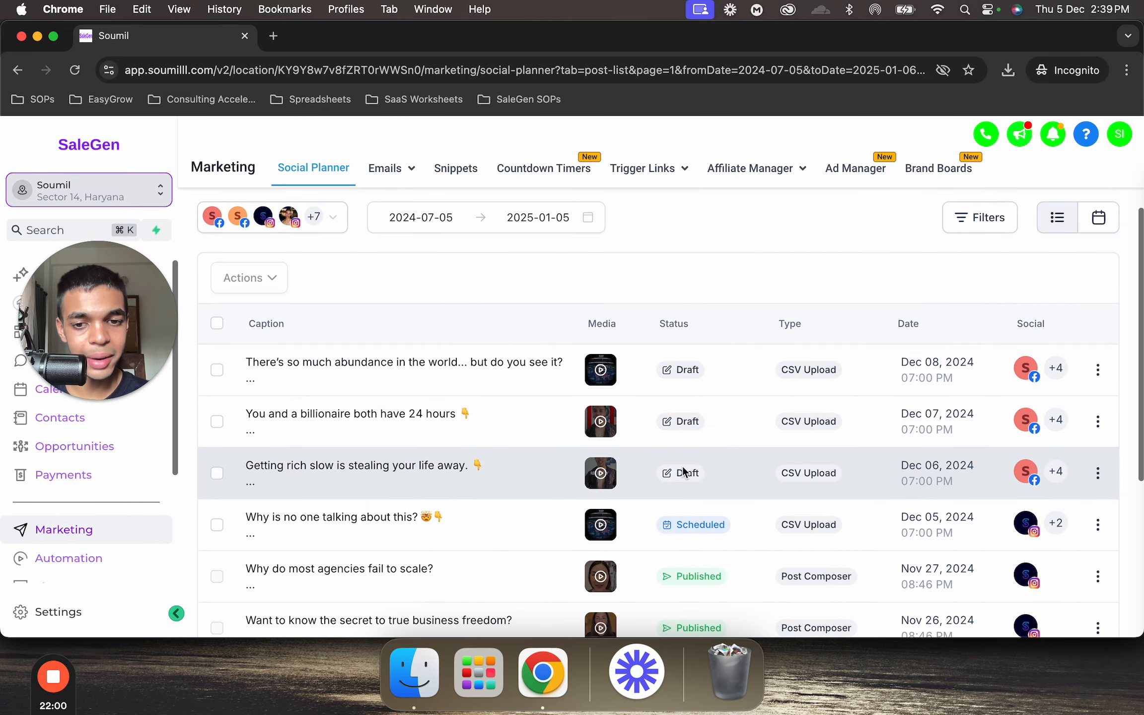
left_click(698, 471)
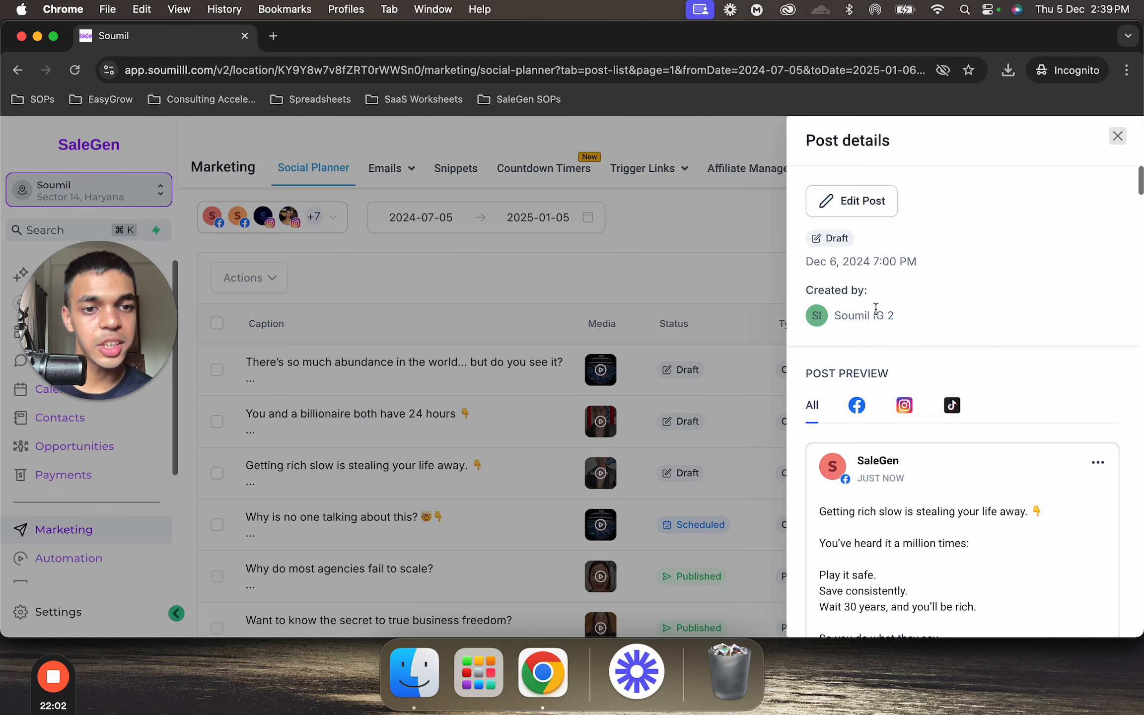
left_click(683, 472)
scroll(685, 484, "down", 1)
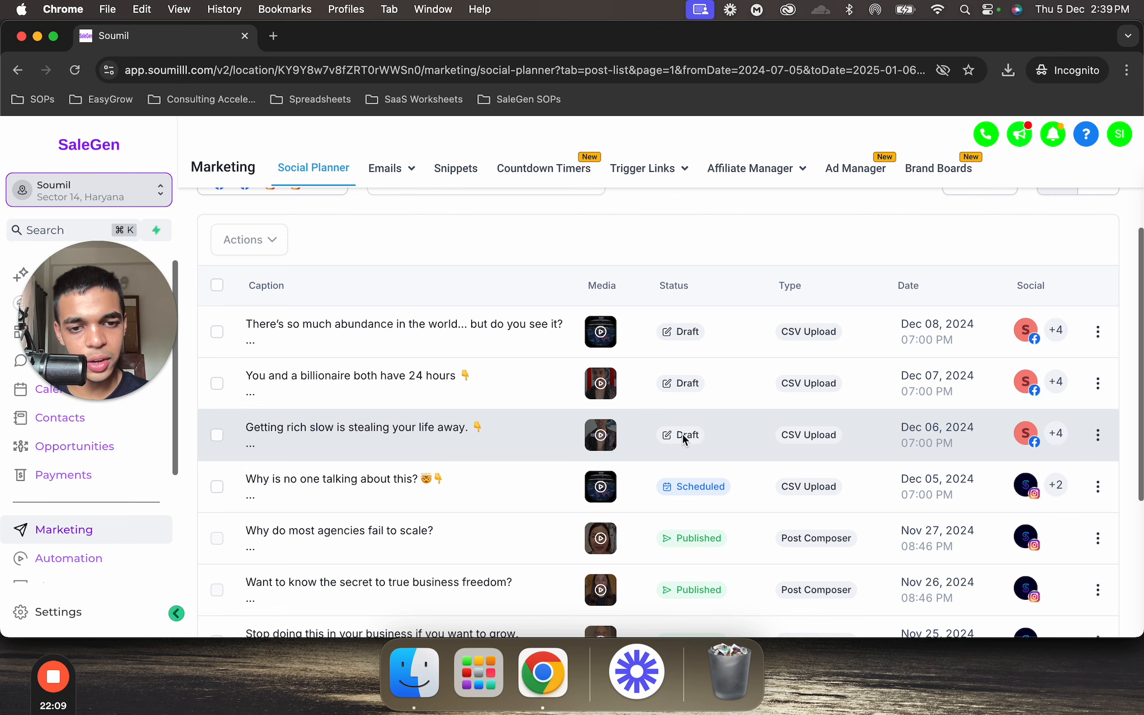
left_click(682, 434)
left_click(840, 205)
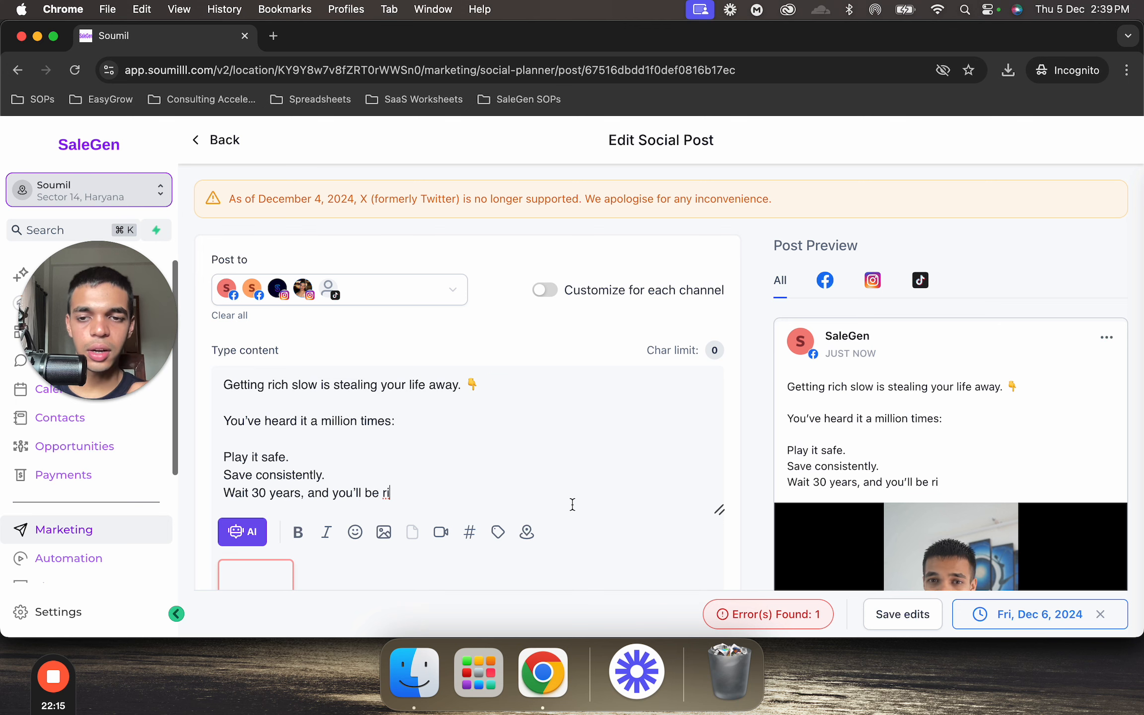
- Set the December 6 post to publish as a Reel on Instagram and Facebook, with the TikTok video viewable by Everyone
scroll(571, 504, "down", 7)
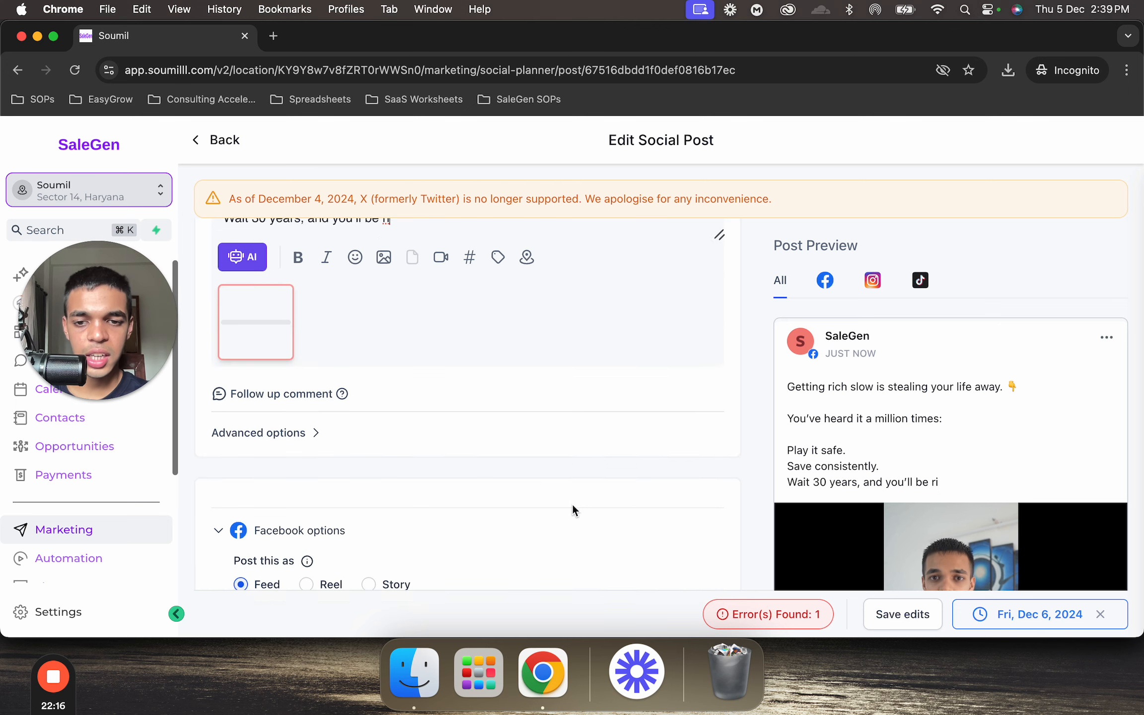
scroll(573, 510, "down", 4)
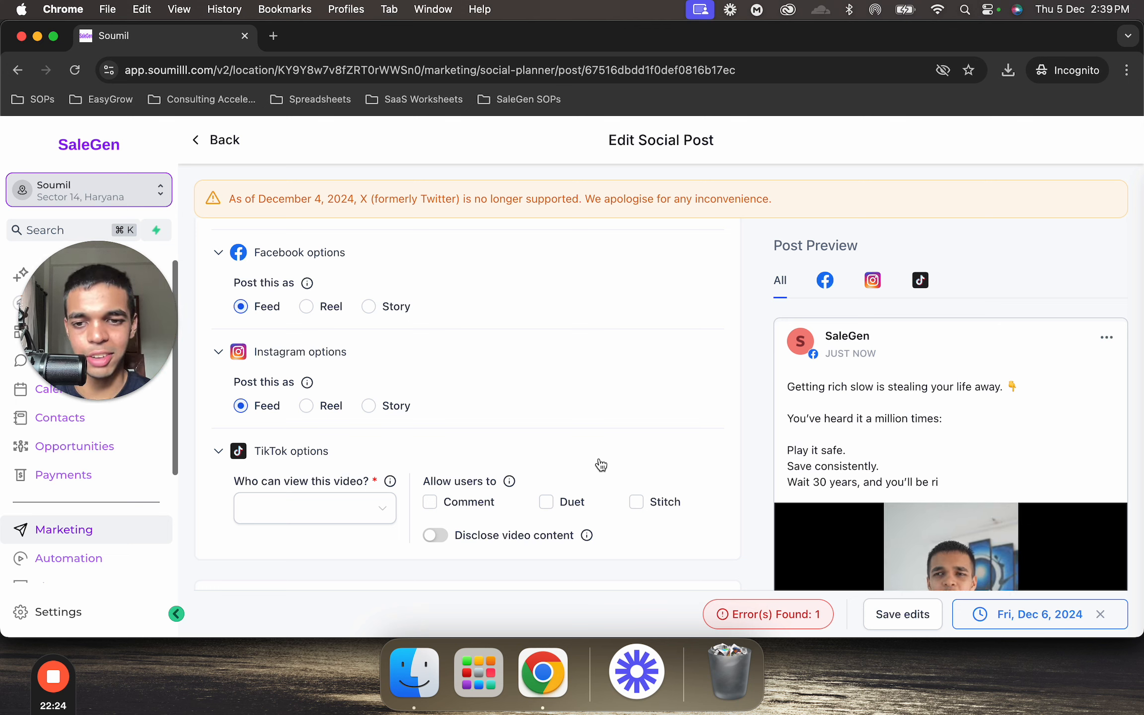
left_click(333, 410)
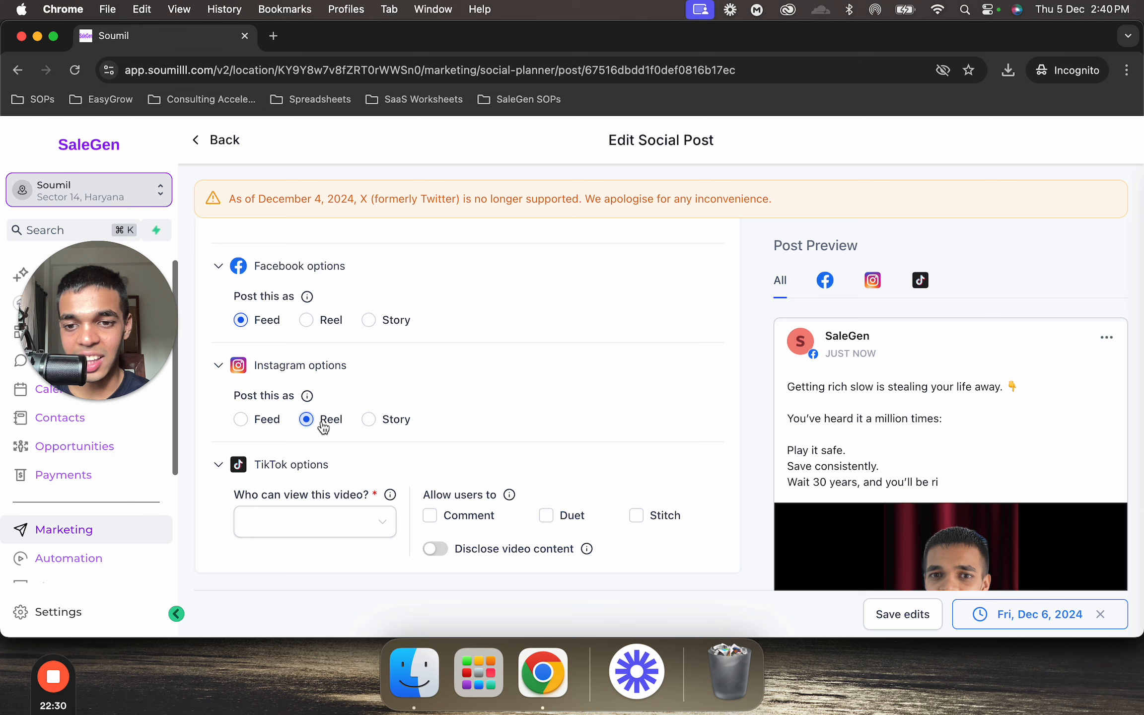
left_click(333, 322)
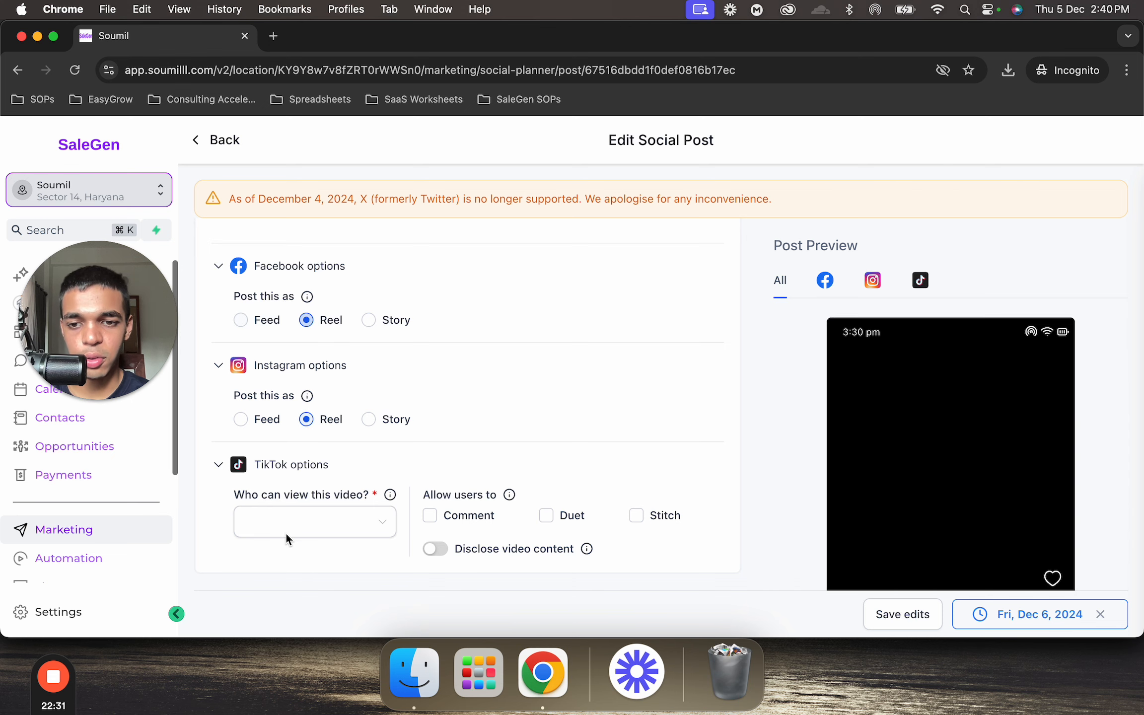
left_click(316, 524)
left_click(380, 520)
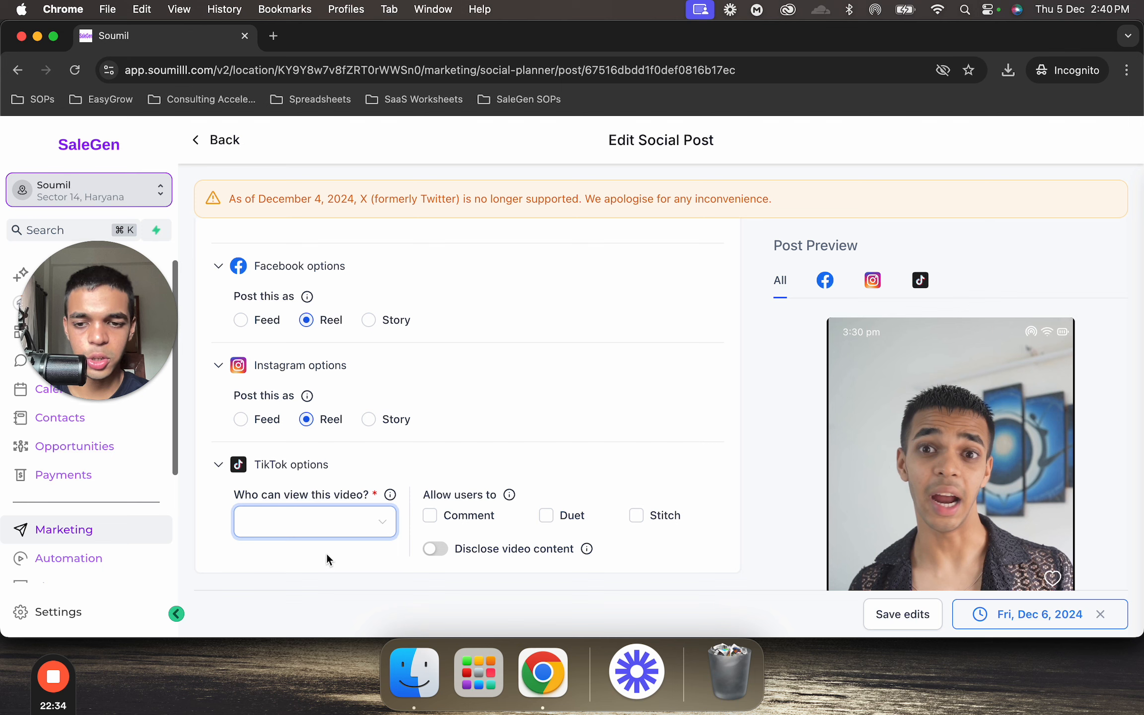
left_click(329, 534)
left_click(330, 535)
left_click(331, 535)
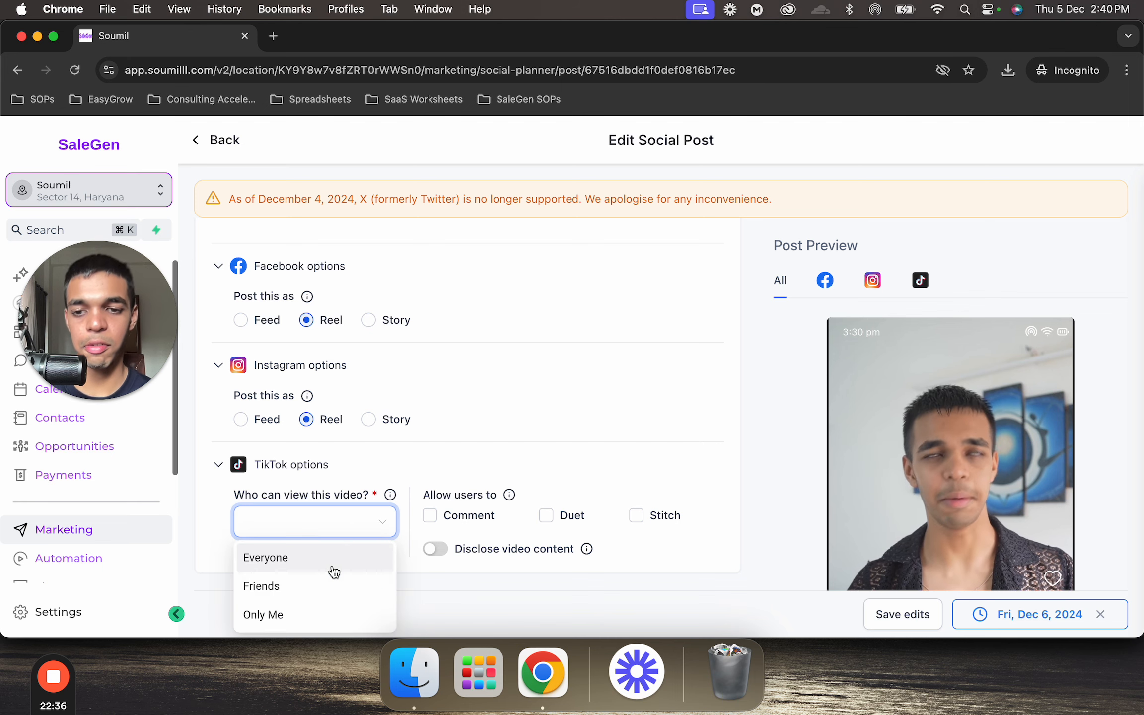
left_click(334, 567)
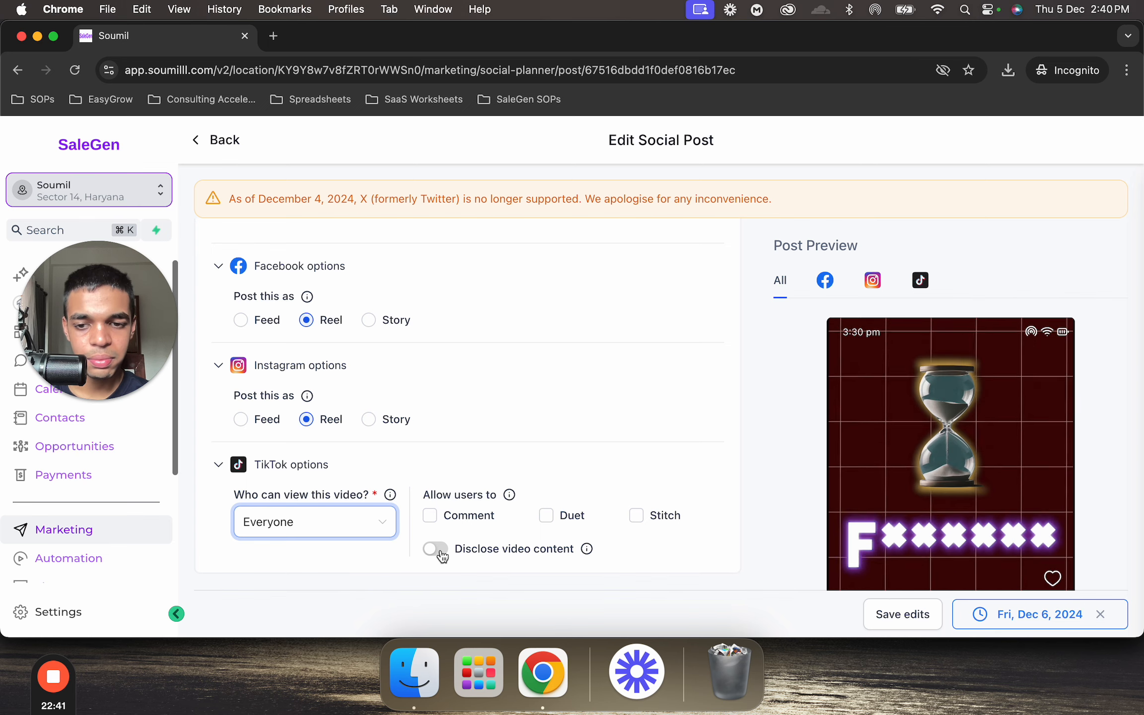
- Schedule the "Getting rich slow" post for December 6, 2024 at 07:00 PM
scroll(529, 553, "up", 10)
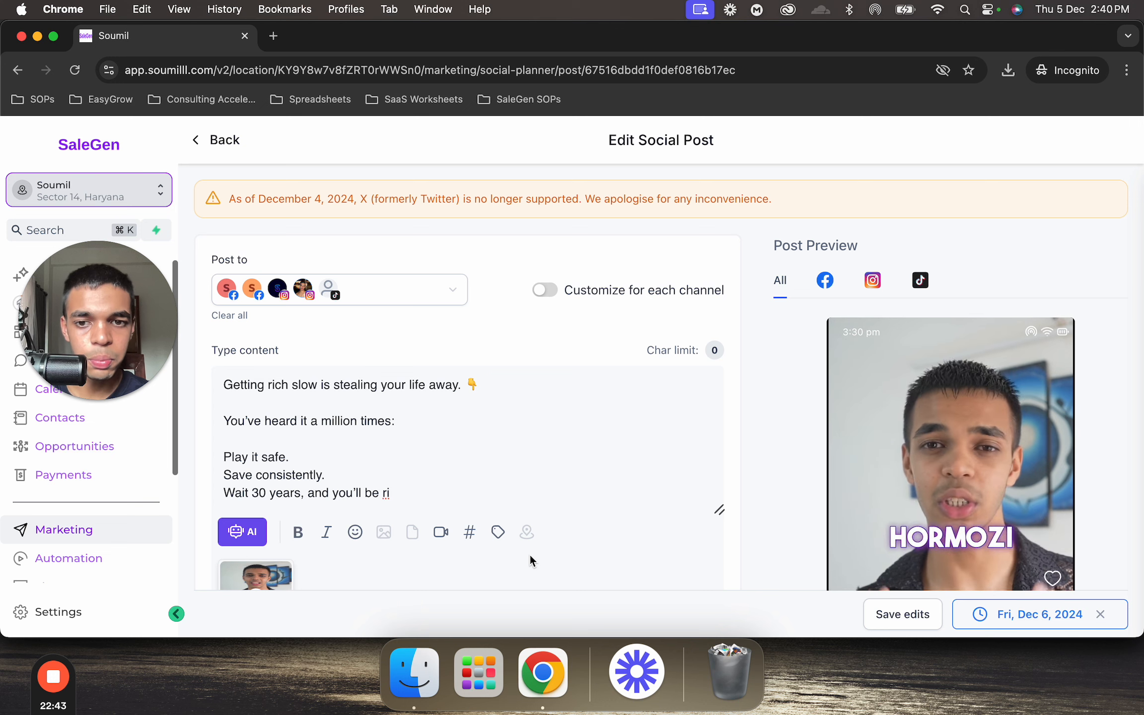
left_click(1049, 619)
left_click(926, 404)
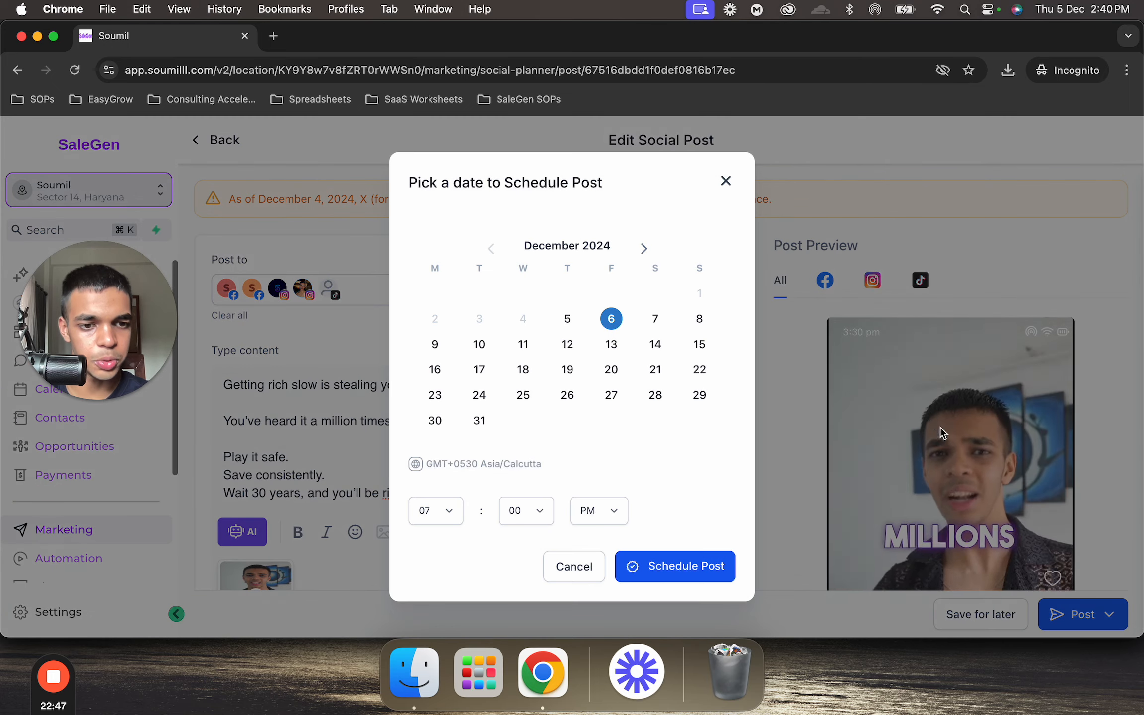
left_click(704, 566)
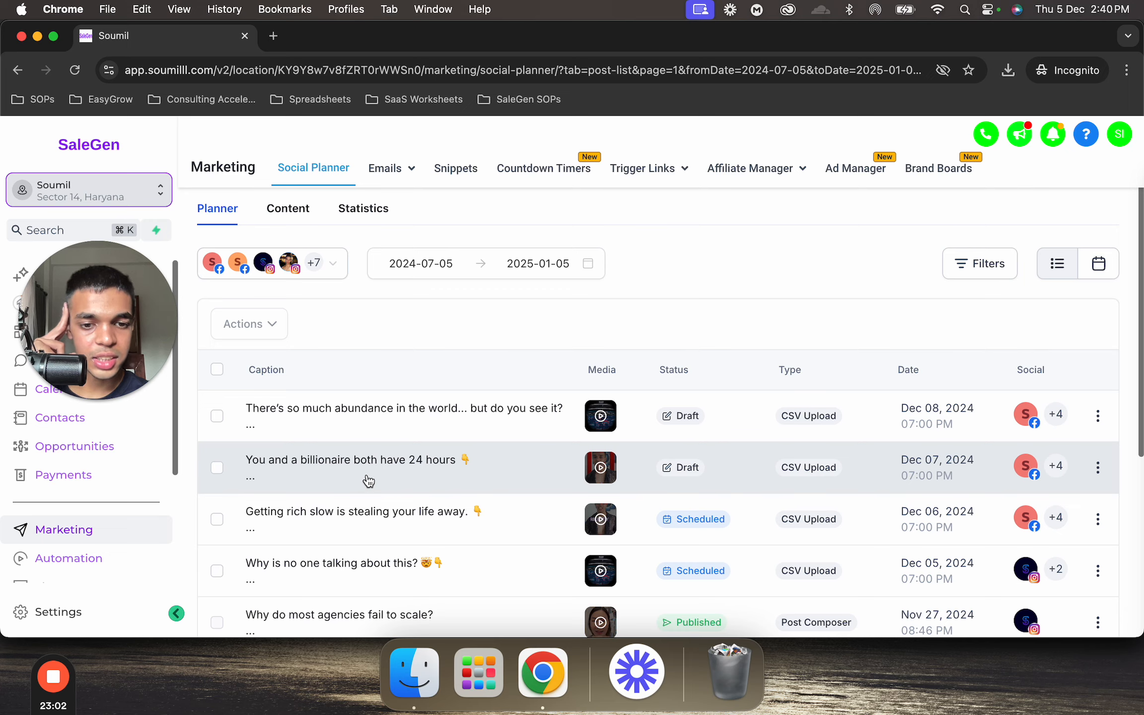
- Edit the December 7 draft to publish as a Reel on Facebook and Instagram, with TikTok viewing set to Everyone
left_click(368, 481)
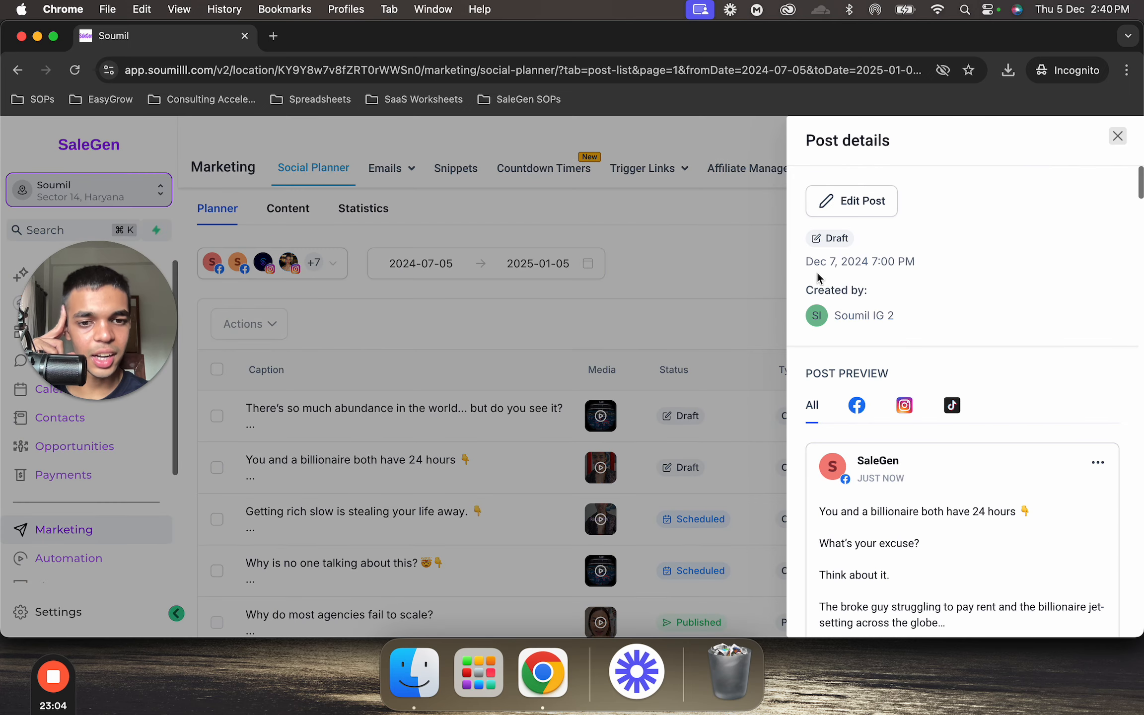
left_click(865, 207)
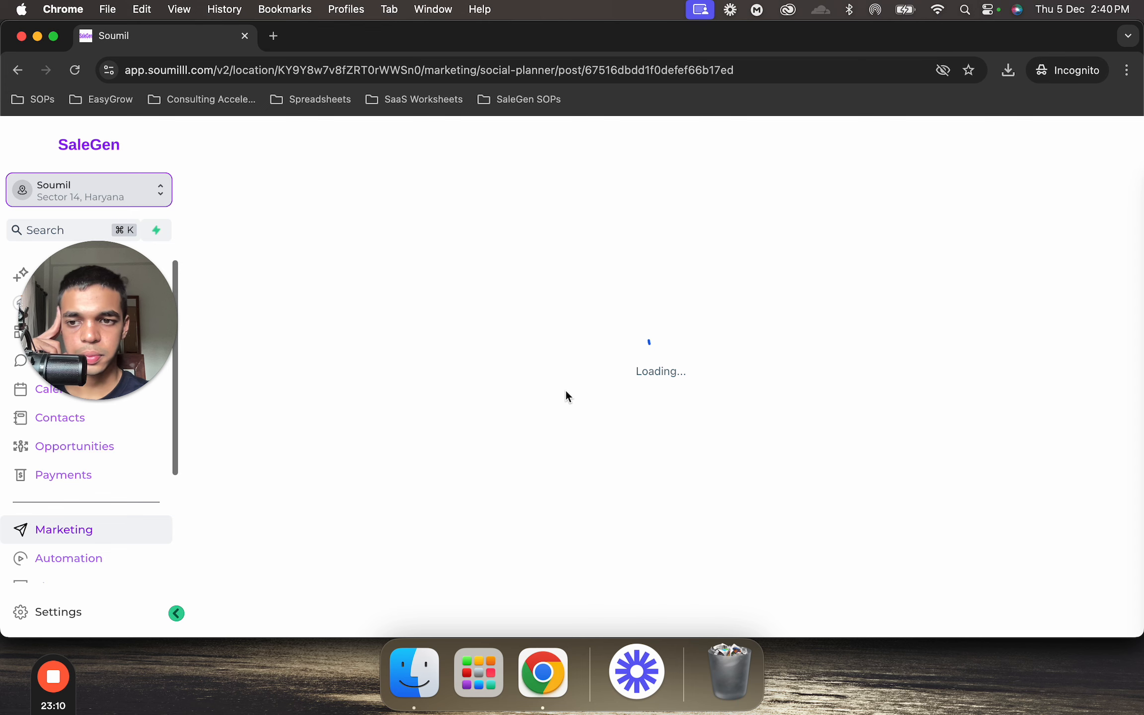
scroll(591, 347, "down", 5)
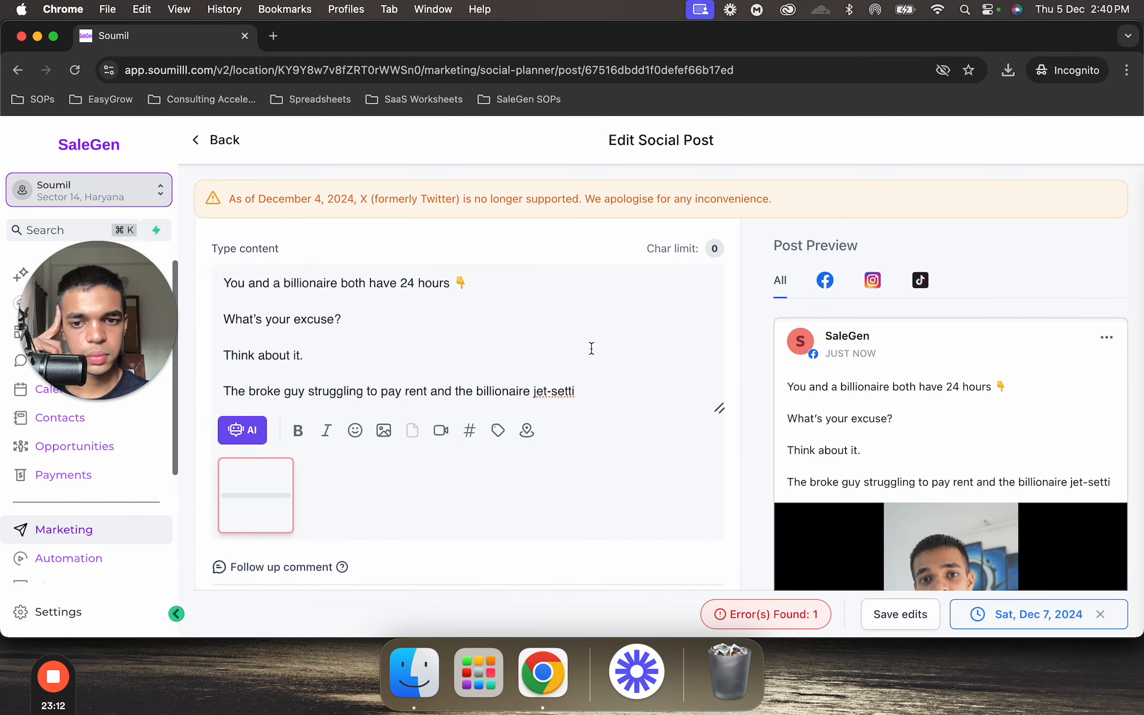
scroll(346, 429, "down", 5)
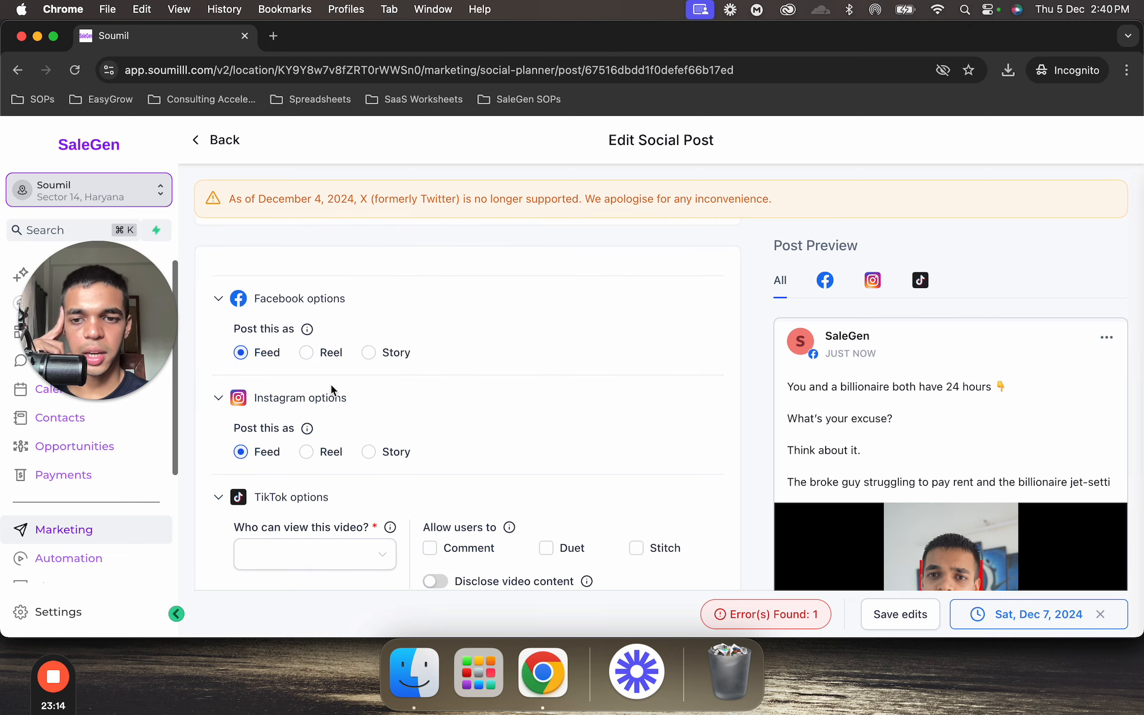
left_click(307, 351)
left_click(306, 451)
left_click(315, 554)
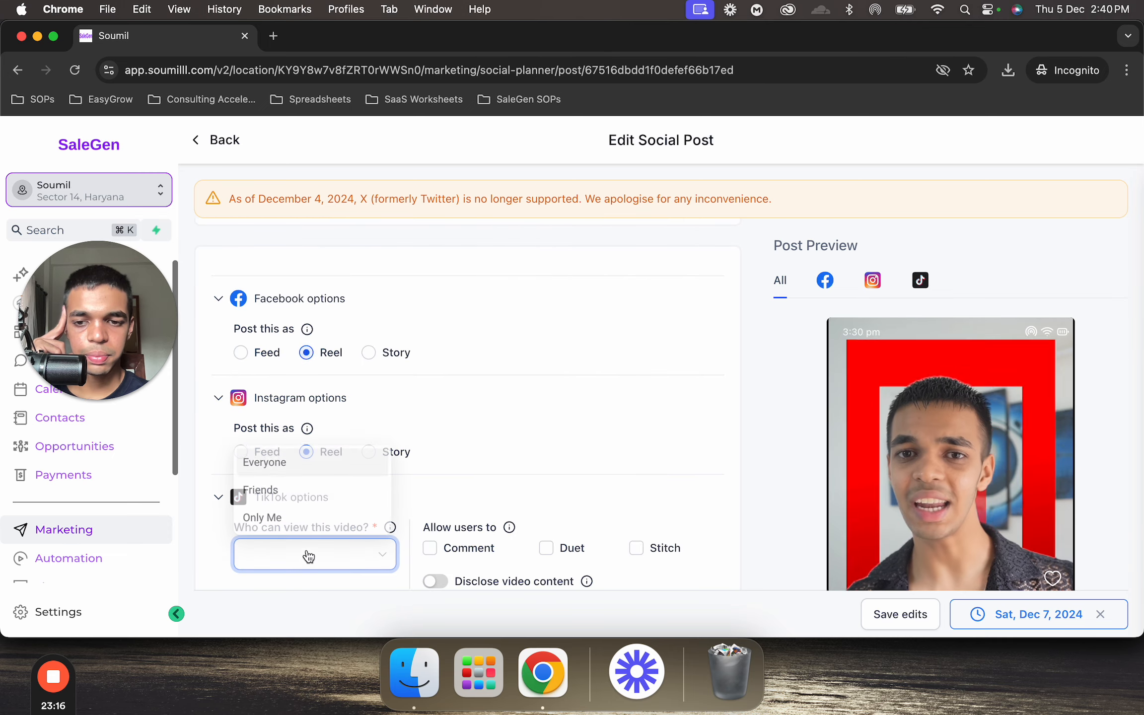
left_click(285, 464)
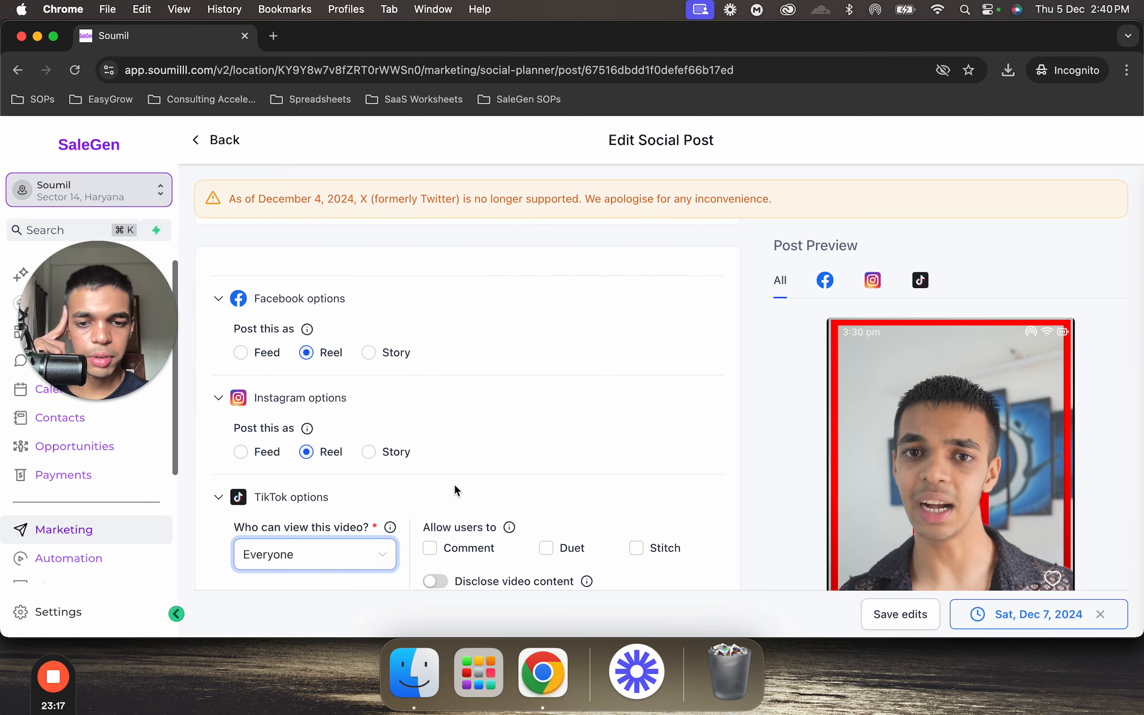
- Schedule the "You and a billionaire both have 24 hours" post for December 7, 2024 at 07:00 PM
left_click(969, 618)
left_click(959, 401)
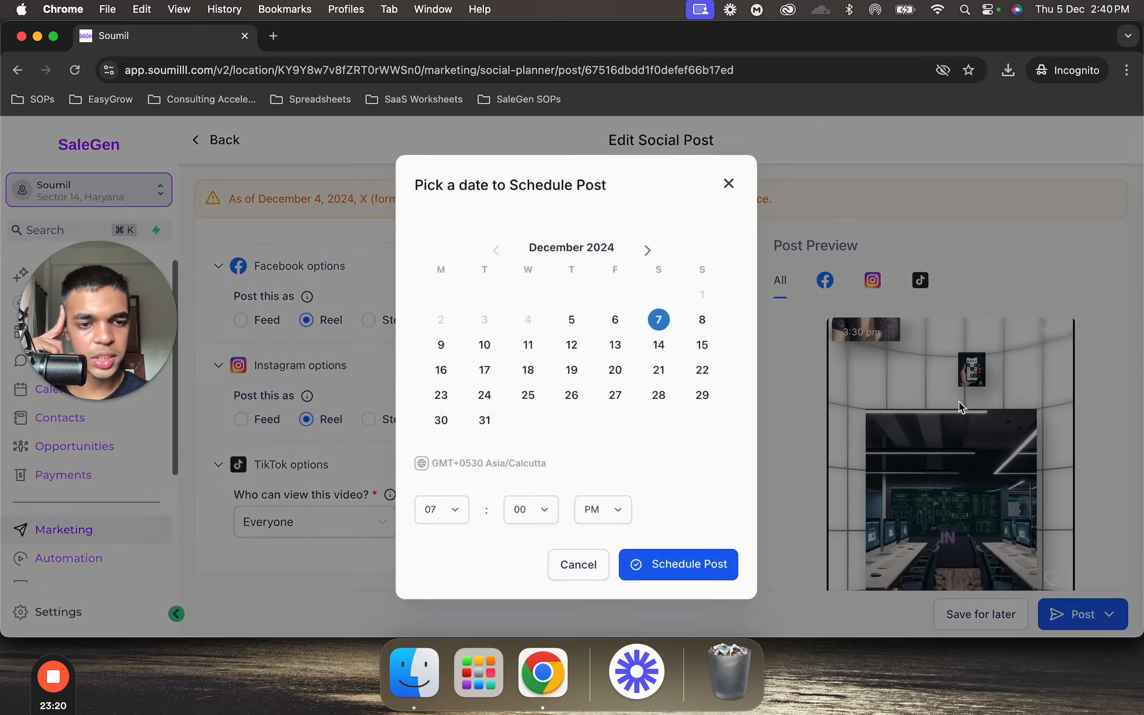
left_click(682, 576)
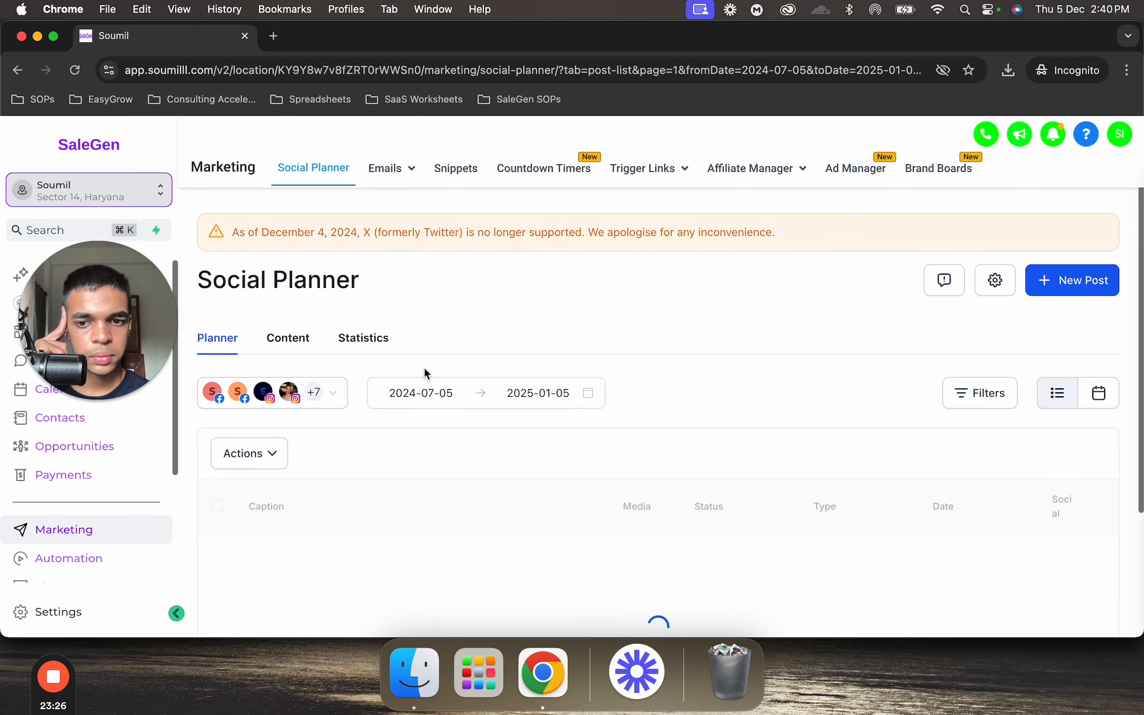
- Edit the December 8 draft to publish as a Reel on Facebook and Instagram, with TikTok viewing set to Everyone
scroll(376, 435, "down", 1)
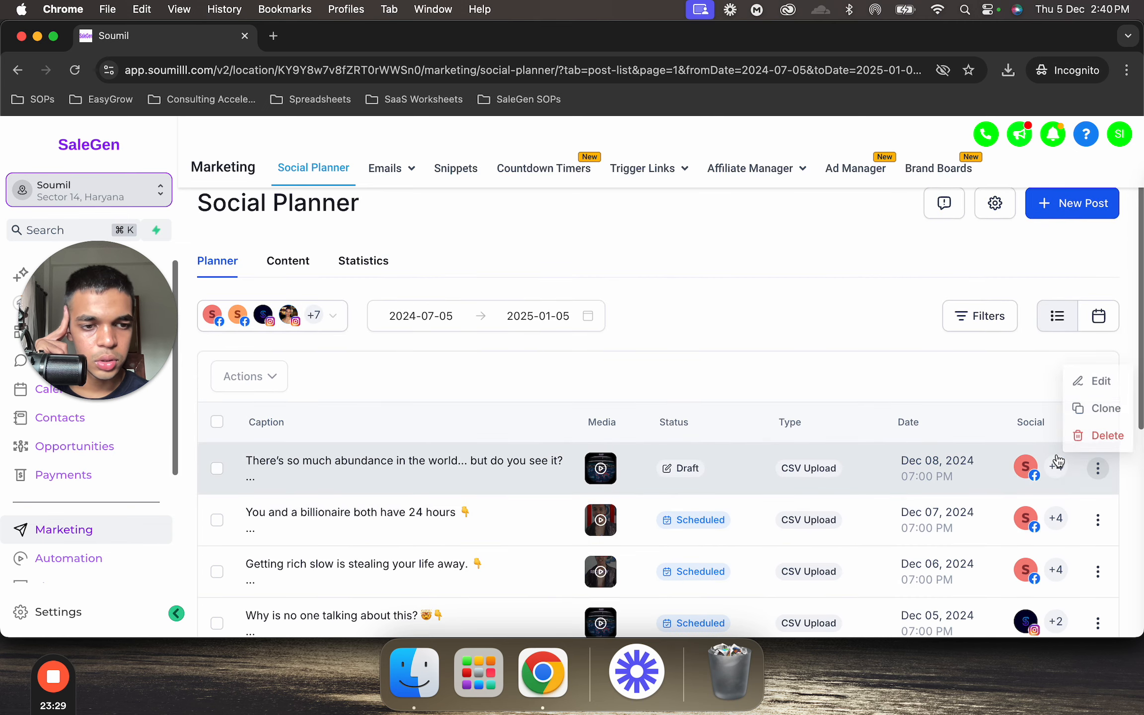
left_click(673, 468)
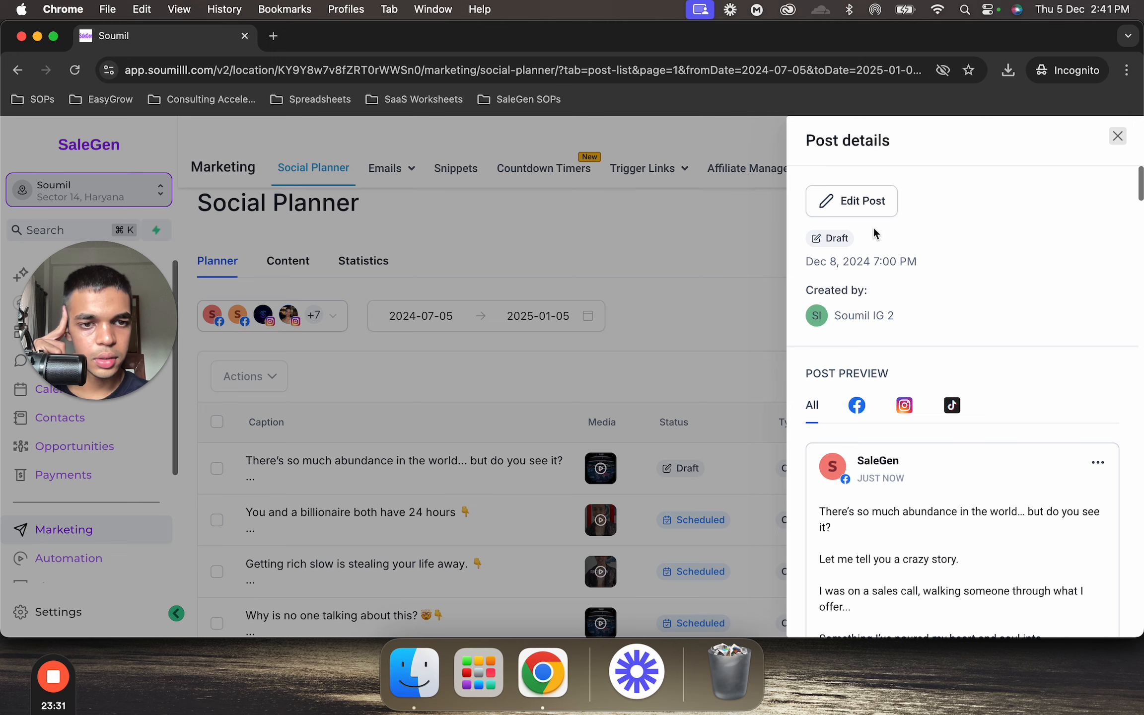
left_click(862, 201)
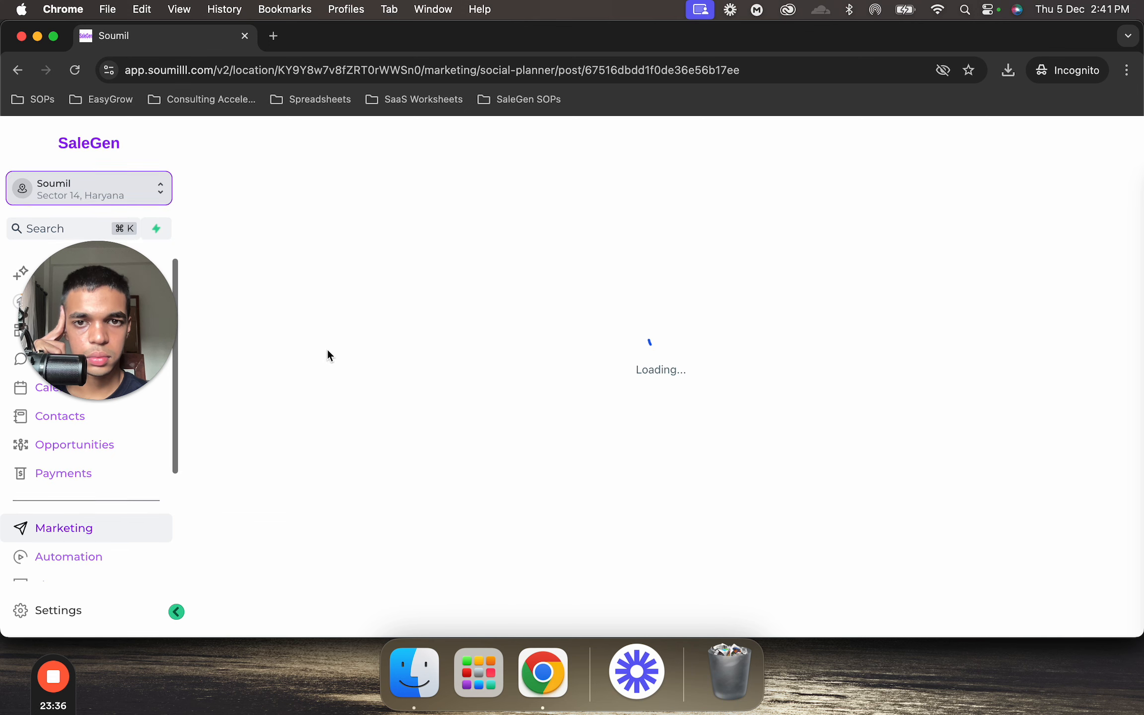
scroll(327, 350, "down", 2)
scroll(327, 349, "down", 5)
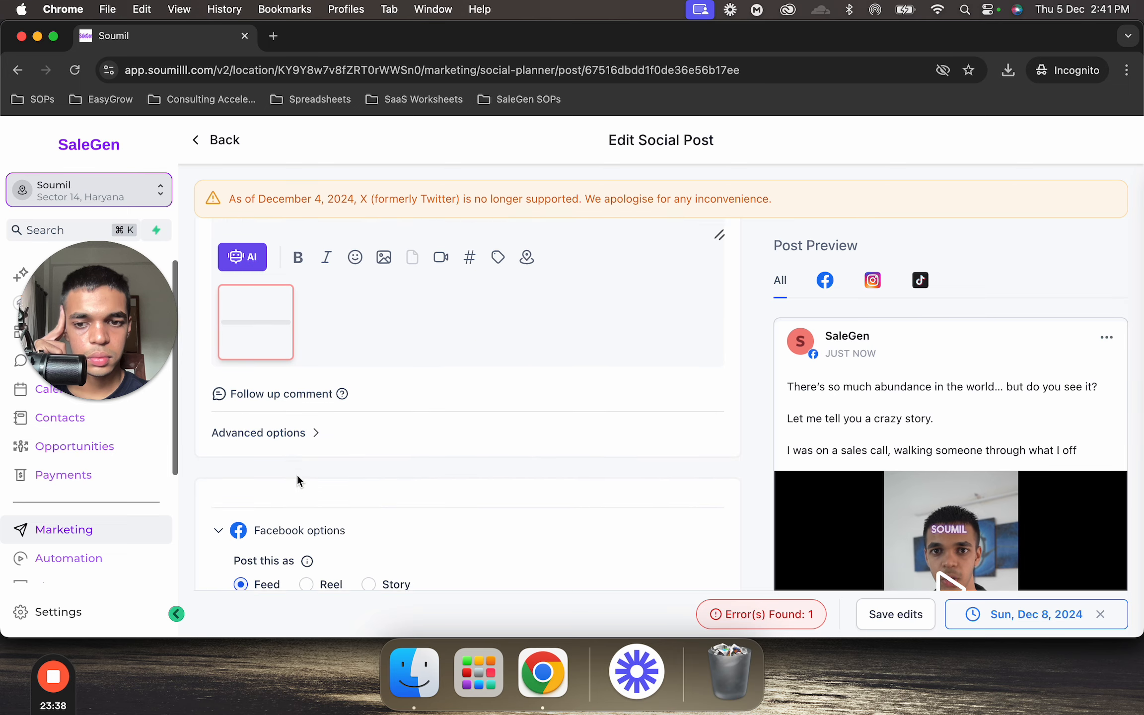
left_click(306, 527)
scroll(319, 528, "down", 2)
left_click(308, 521)
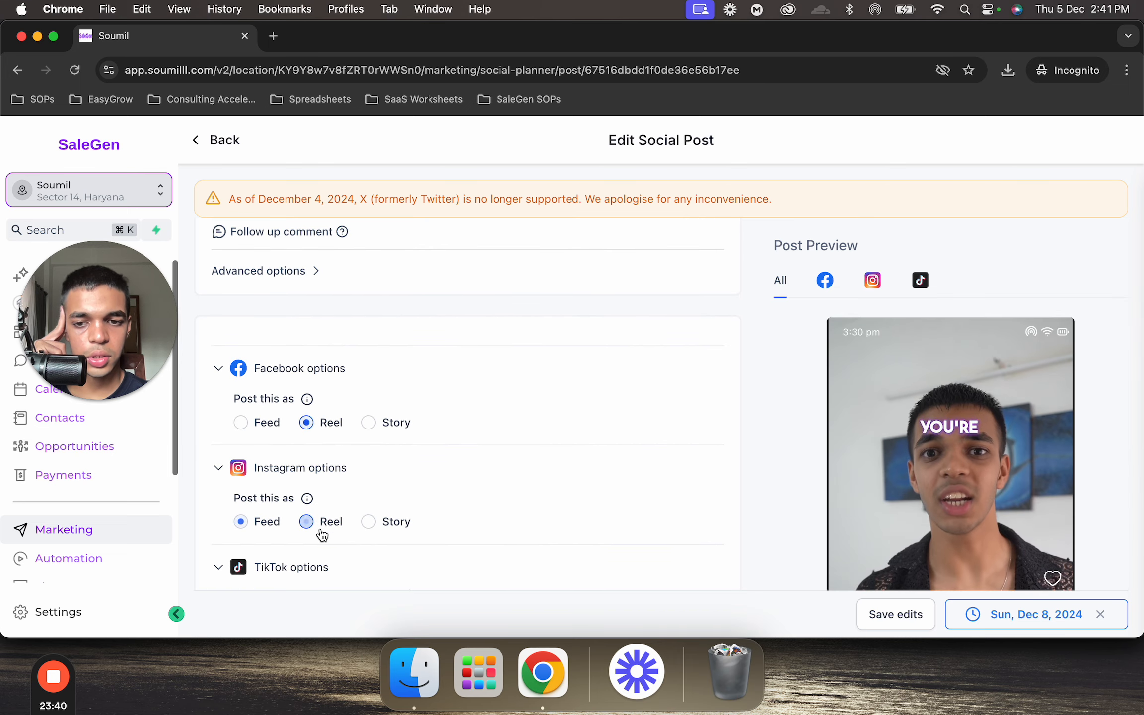
scroll(320, 521, "down", 2)
left_click(287, 562)
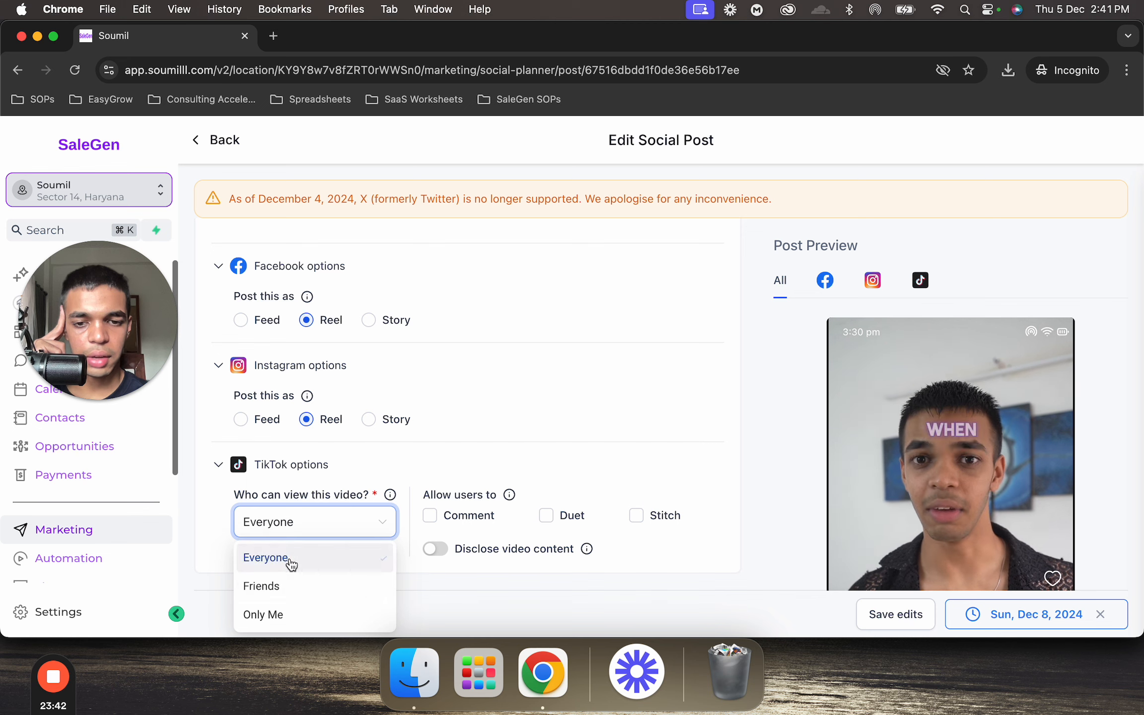
- Schedule the "There's so much abundance in the world" post for December 8, 2024, and check its status in the planner list
left_click(1099, 615)
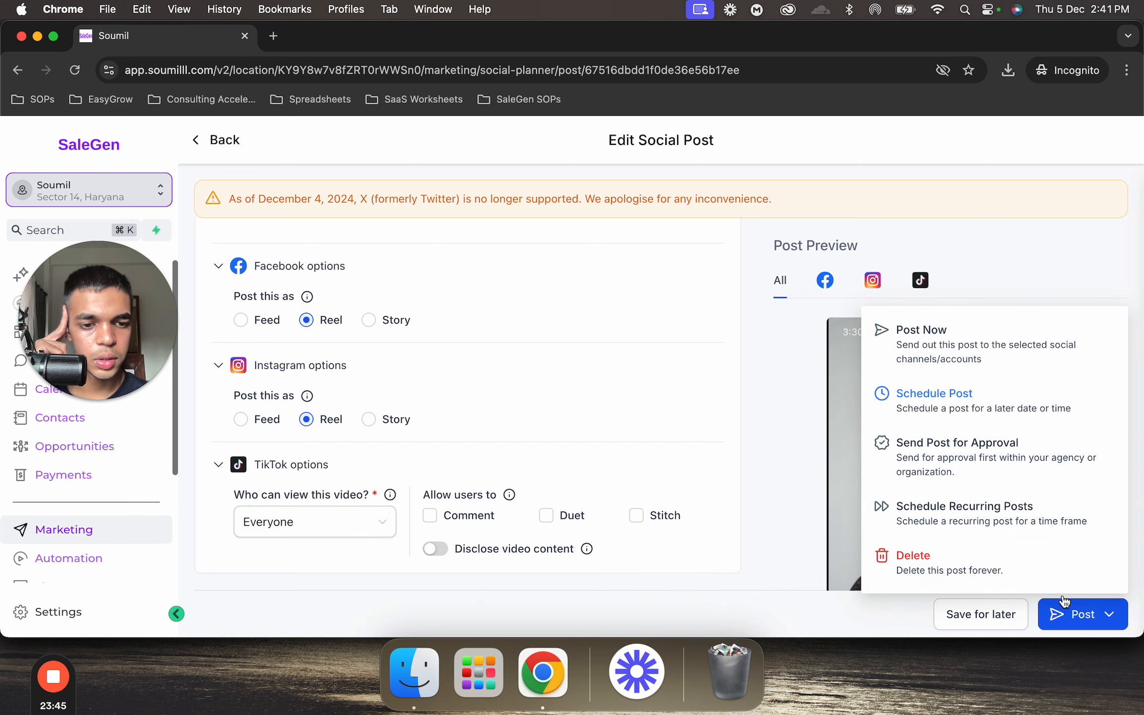
left_click(923, 402)
left_click(705, 566)
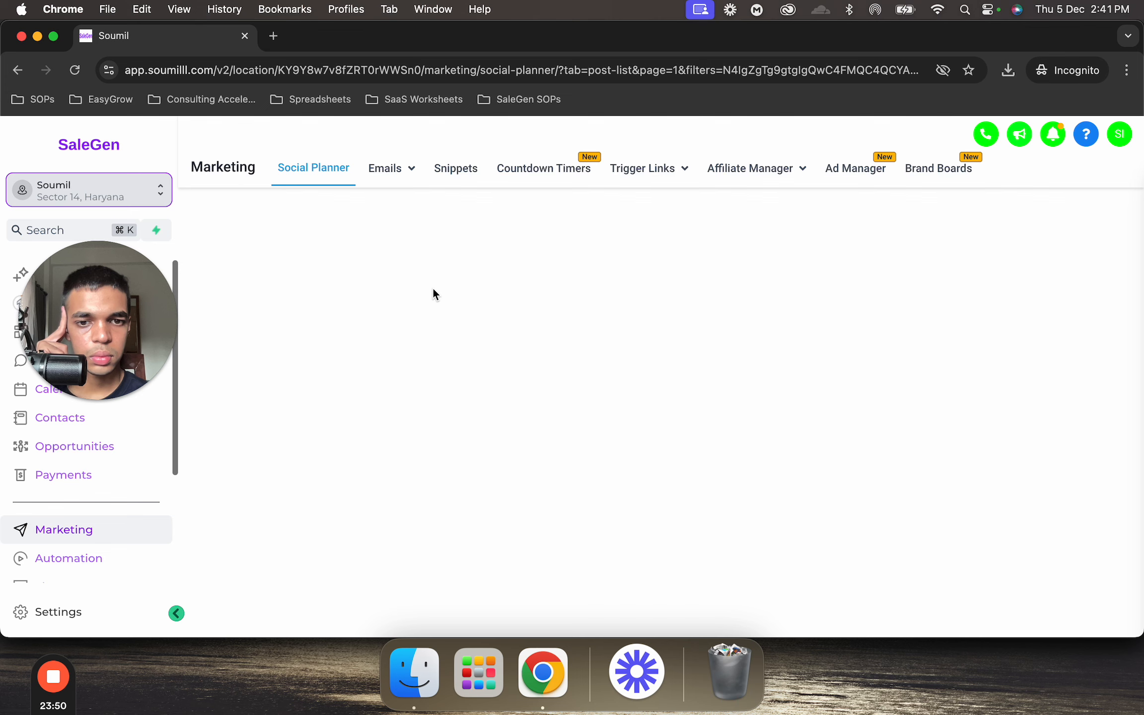
scroll(433, 293, "down", 5)
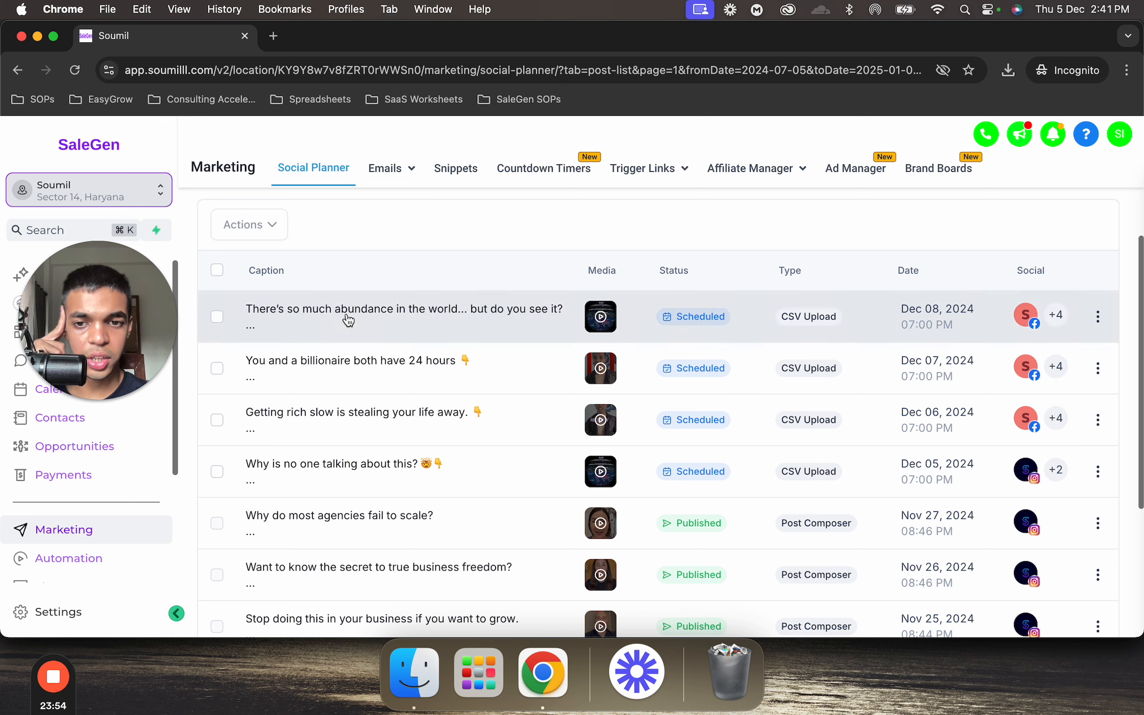
- Review the details and platform previews of the scheduled "You and a billionaire both have 24 hours" post, and close them
left_click(376, 368)
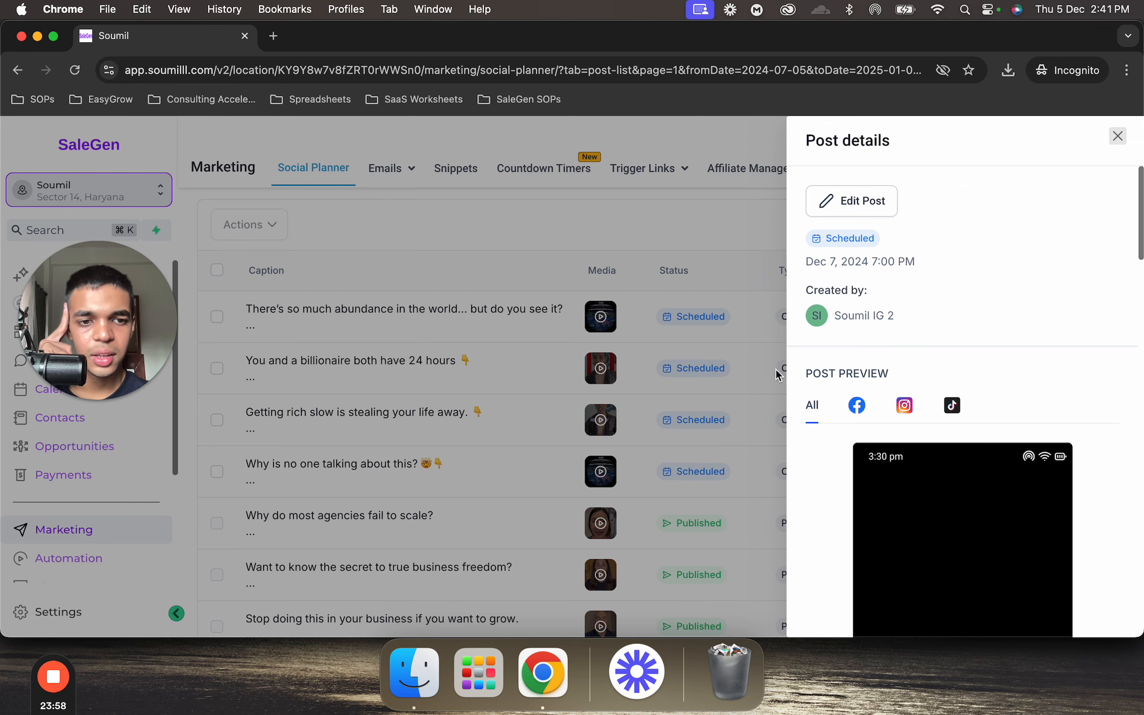
scroll(1037, 348, "down", 10)
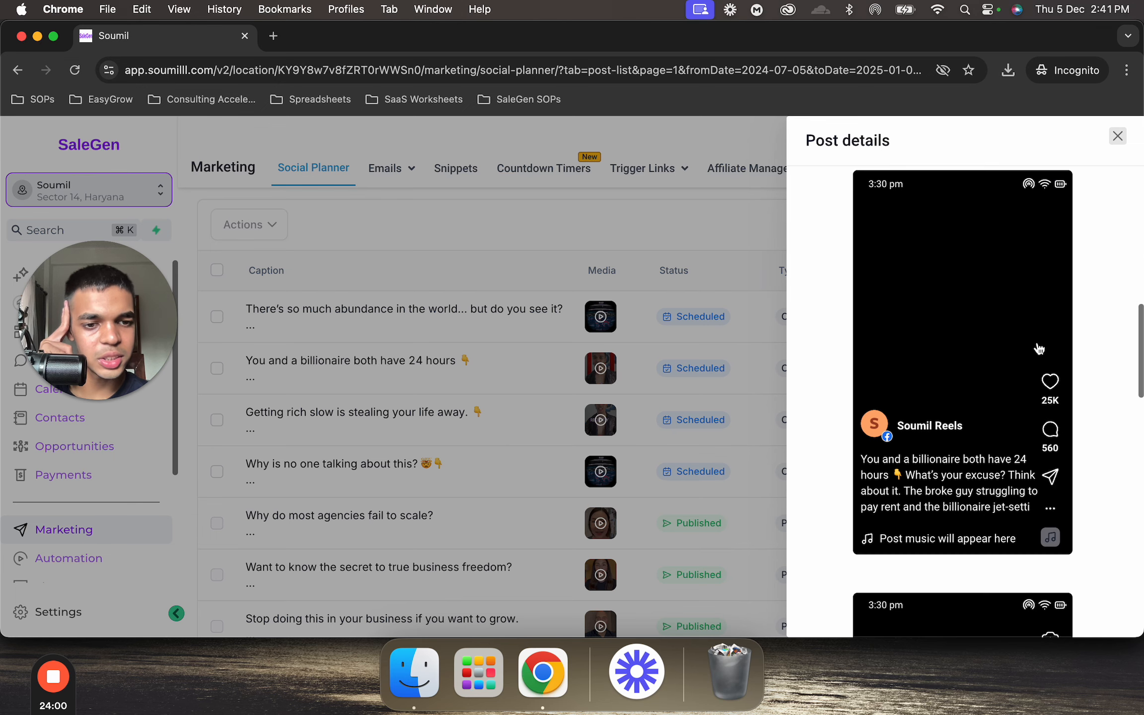
scroll(1038, 349, "down", 12)
left_click(1118, 137)
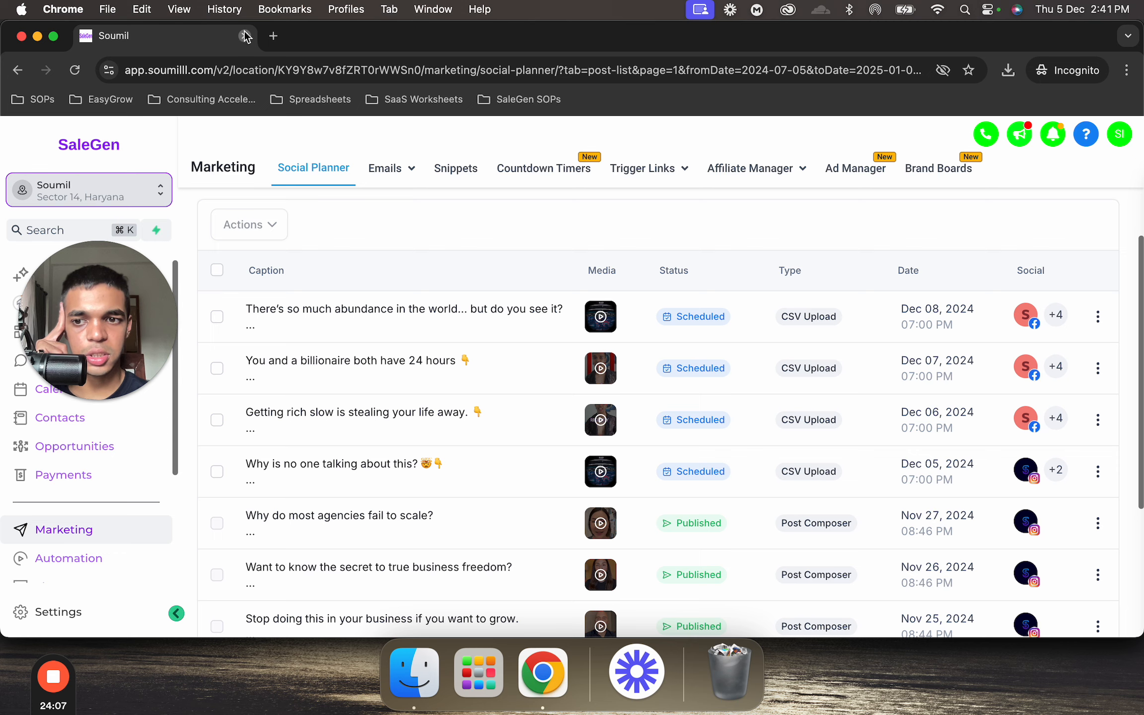
- Close the incognito planner and read the SOP's Step 3 instructions and troubleshooting notes for the CSV upload error
left_click(245, 36)
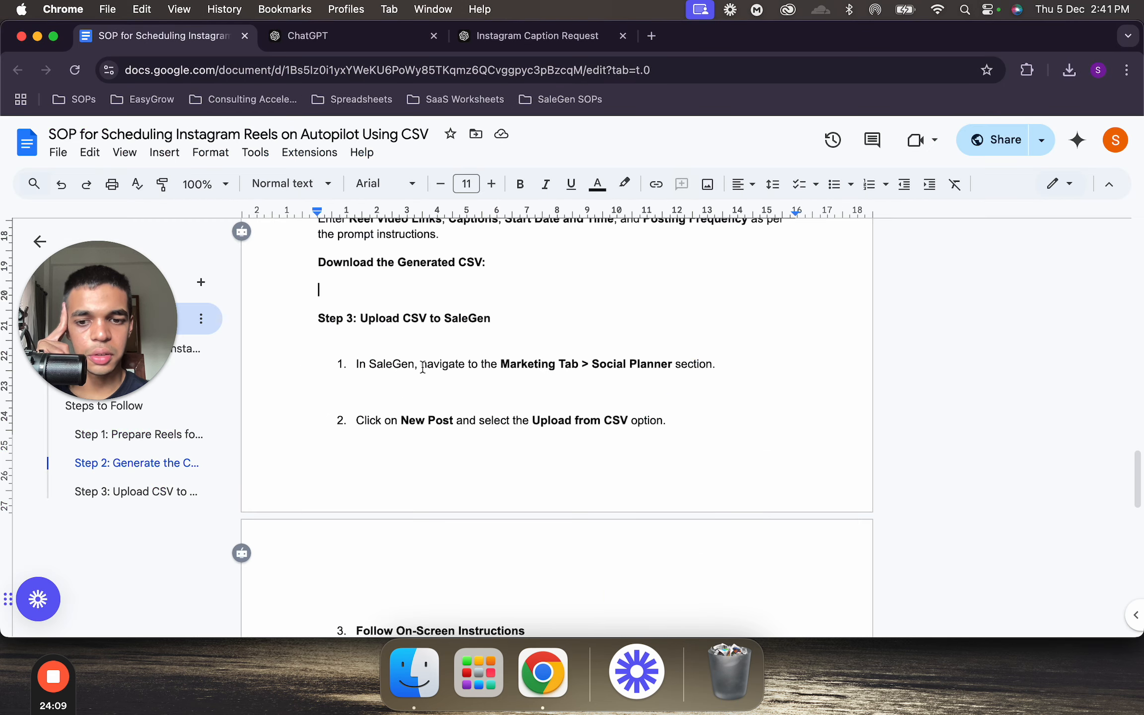
scroll(423, 367, "down", 6)
scroll(422, 367, "up", 6)
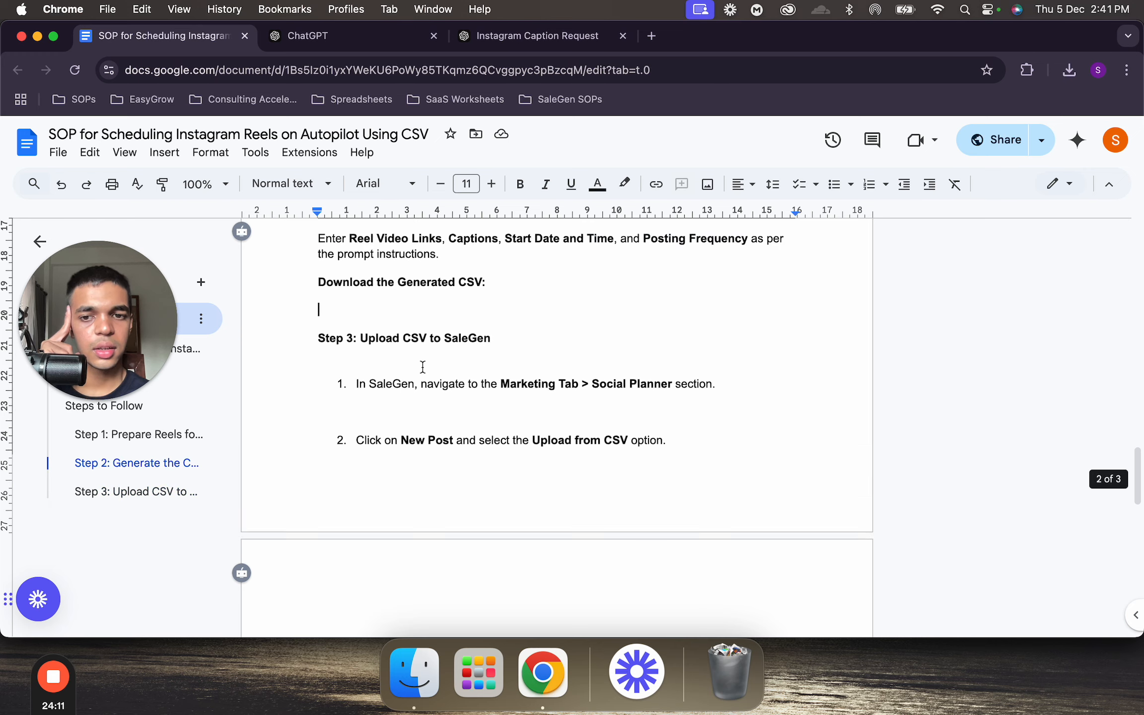
scroll(422, 367, "down", 8)
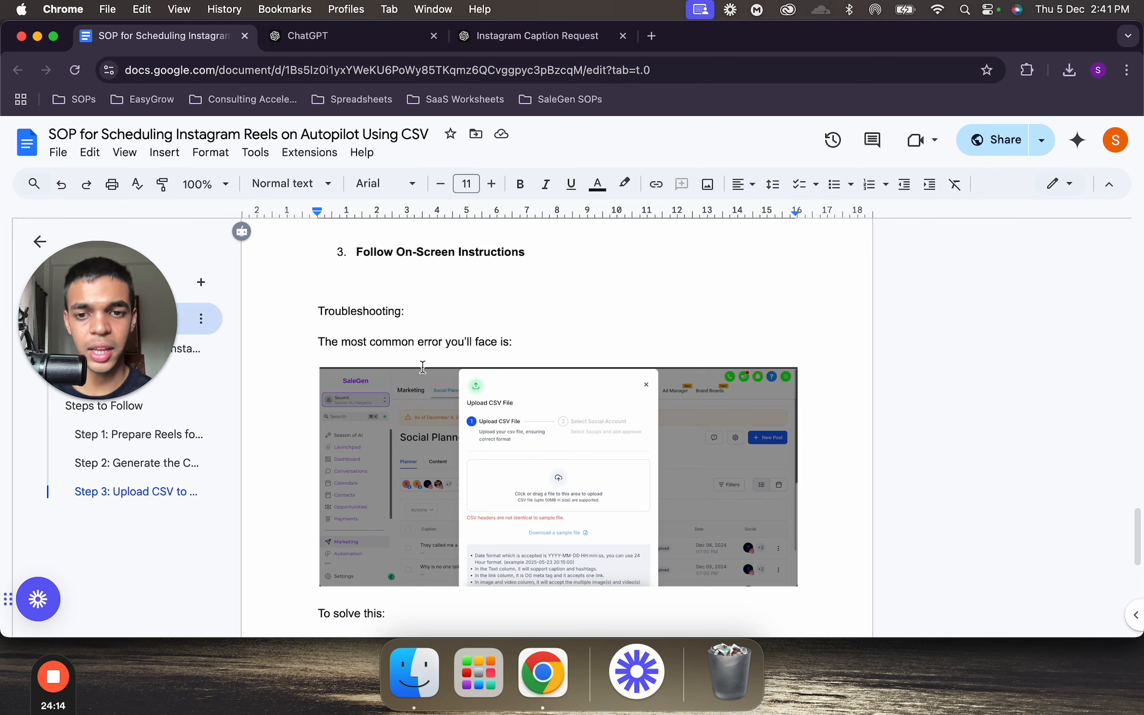
scroll(422, 367, "down", 2)
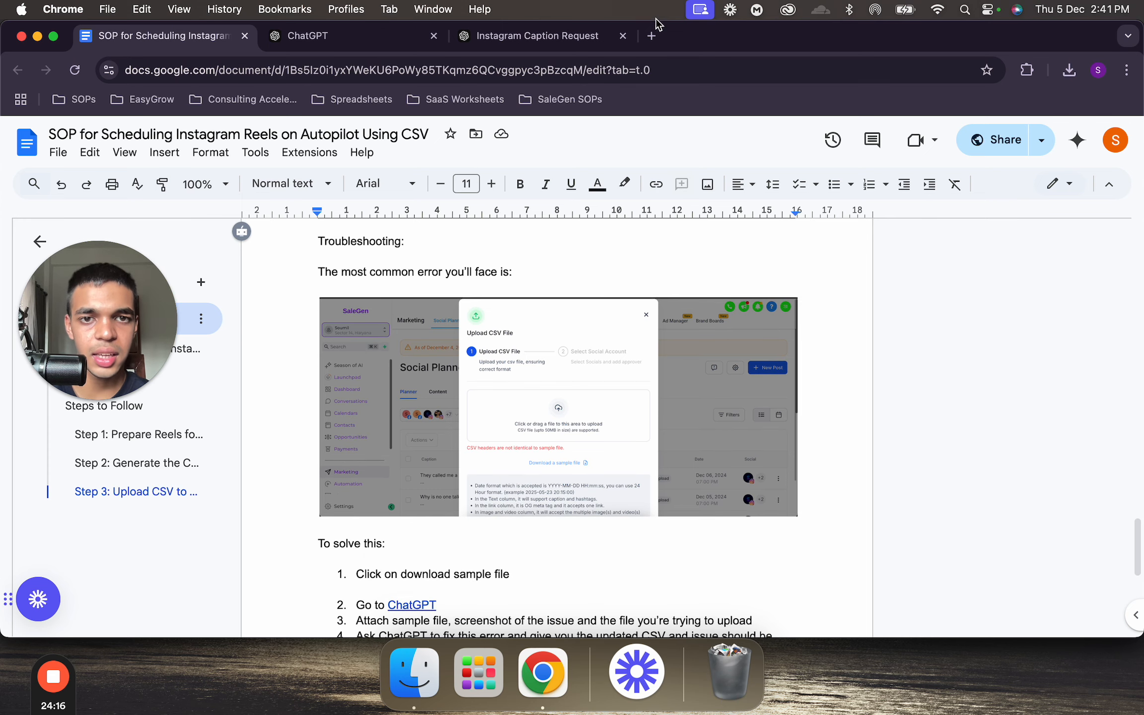
- Open SaleGen in a new browser tab and switch from the agency dashboard to the first sub-account under All Accounts
left_click(652, 34)
type("app.s")
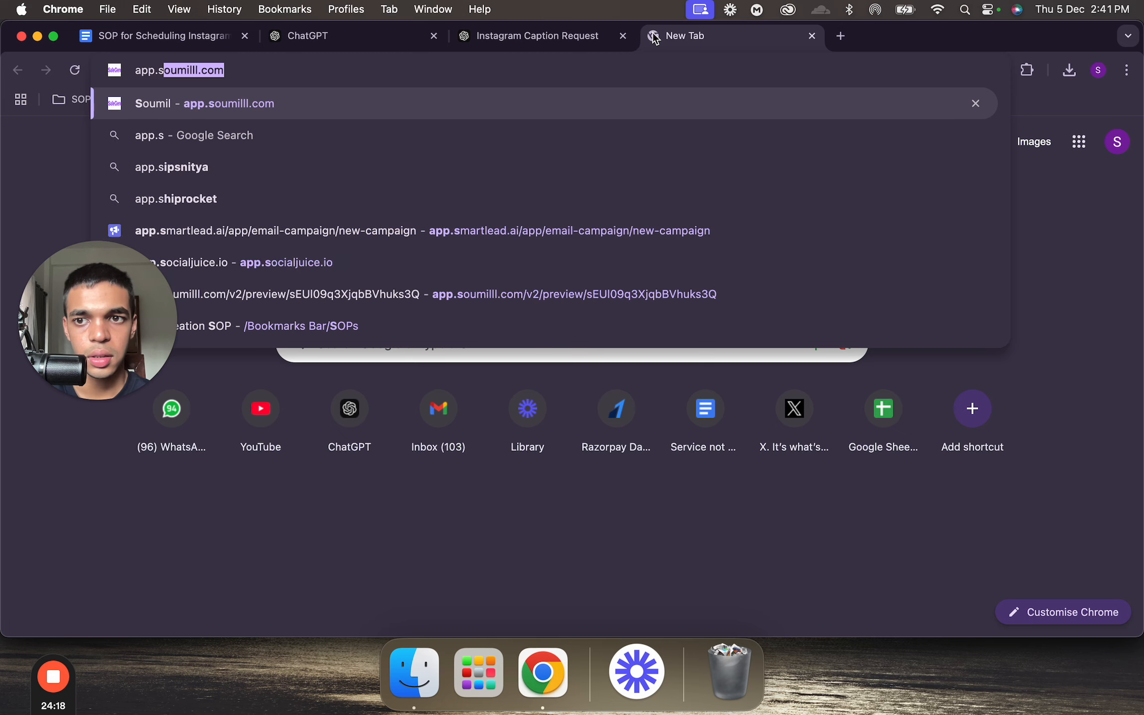
key("Return")
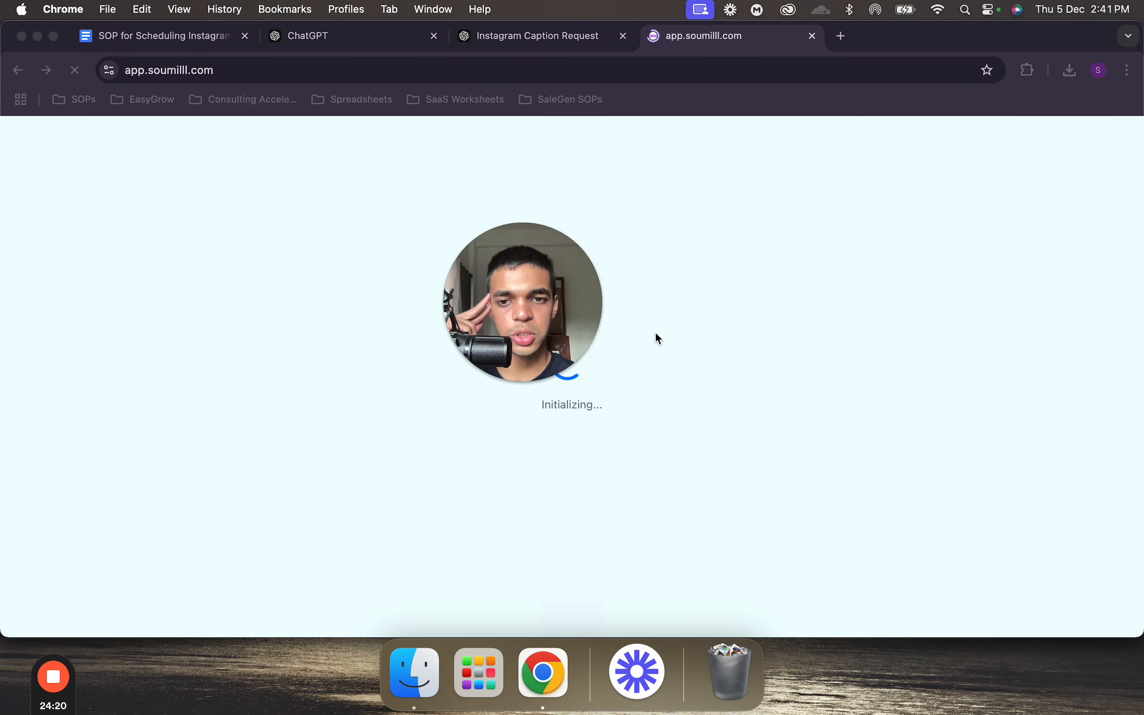
left_click_drag(533, 322, 1003, 380)
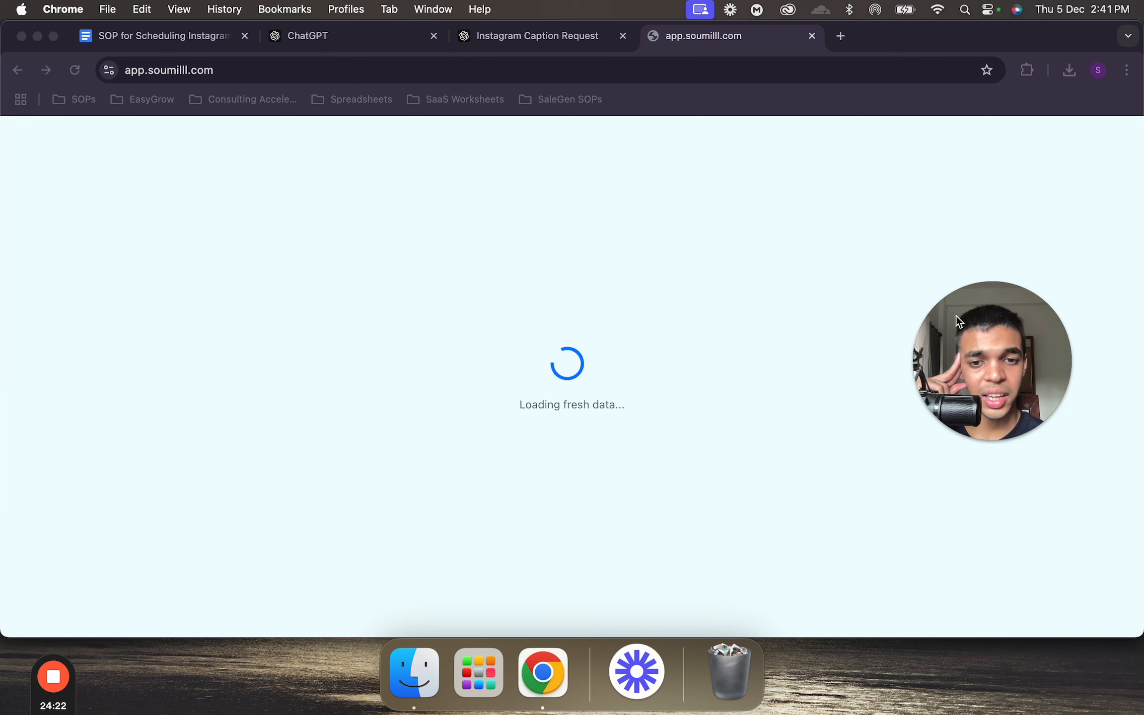
left_click_drag(1008, 333, 1025, 289)
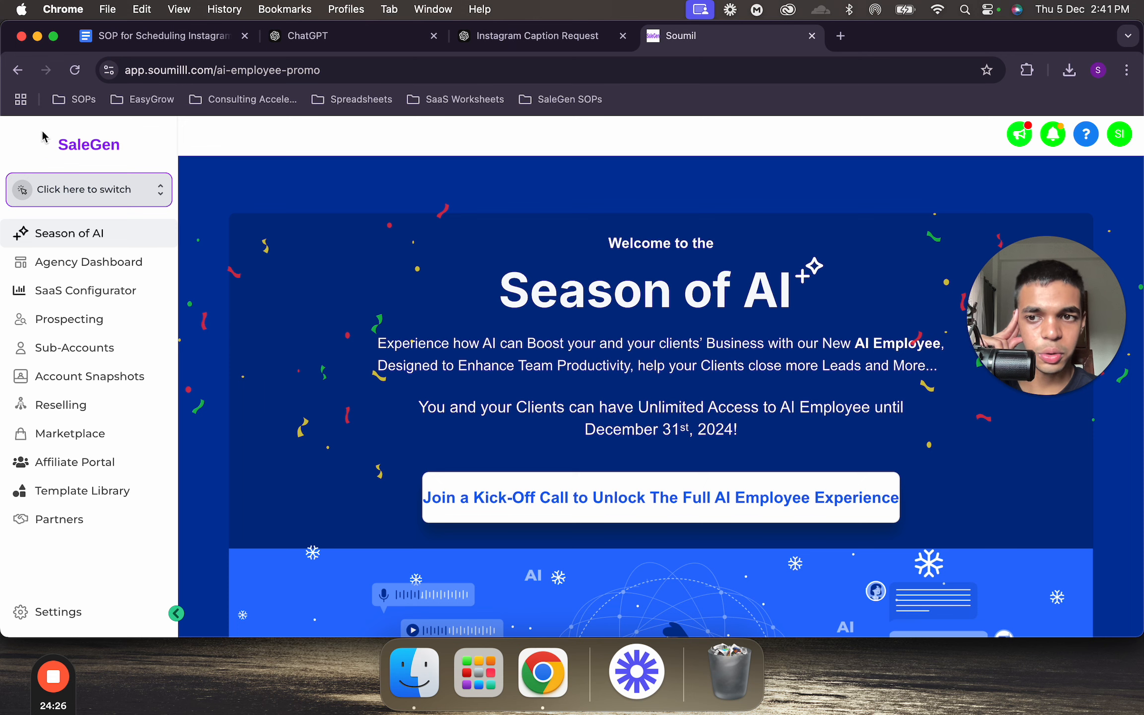
left_click(125, 259)
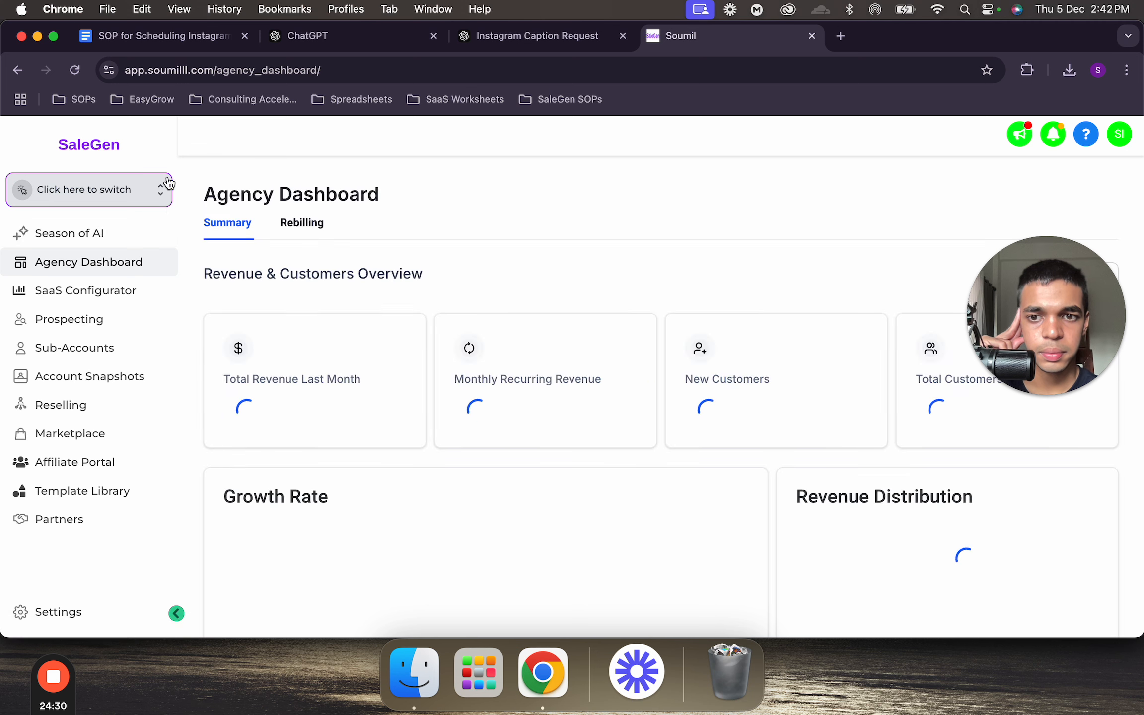
left_click(131, 192)
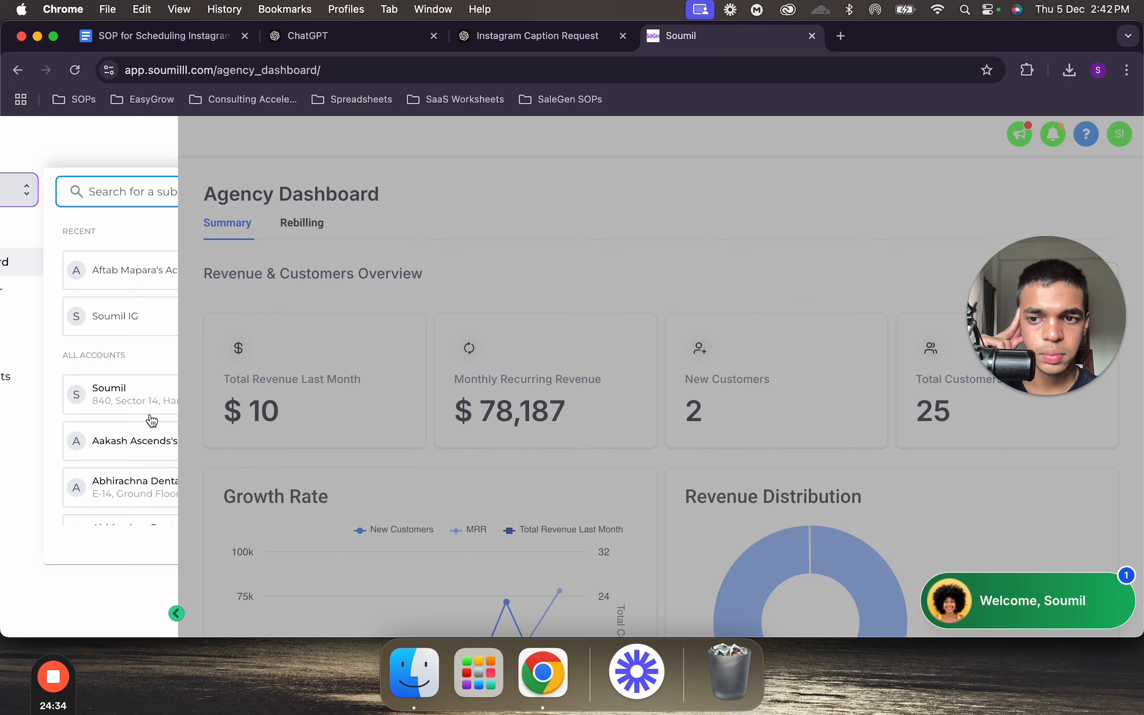
left_click(110, 399)
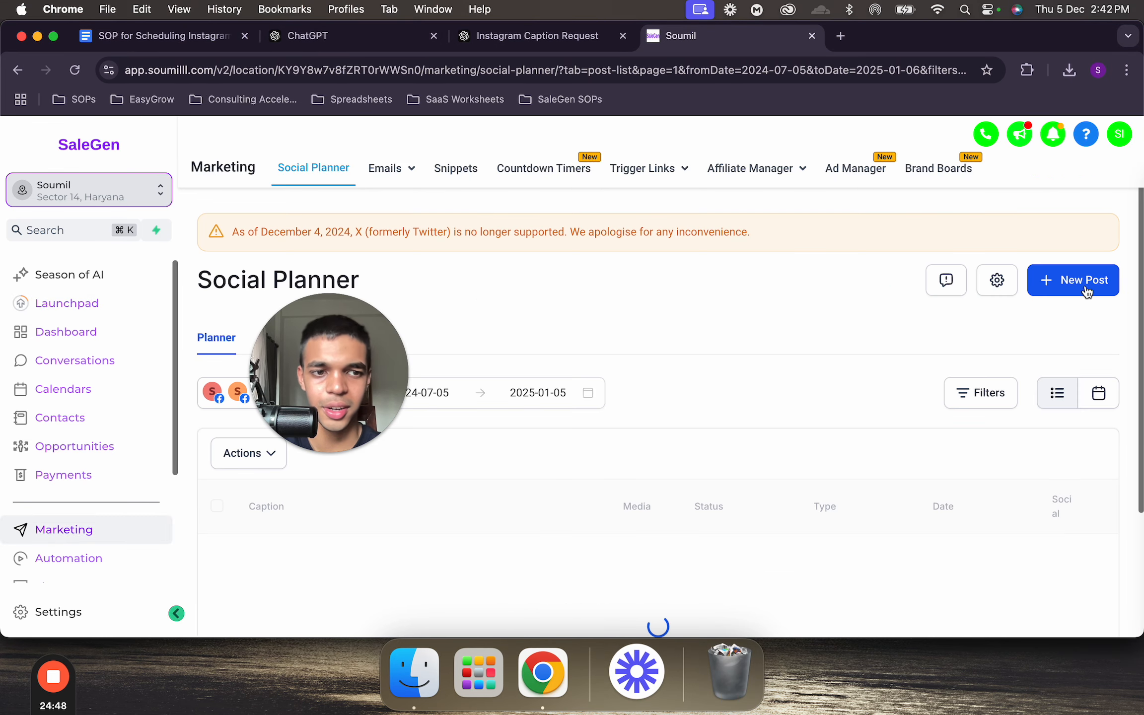
- Try to import Instagram_Reels_Schedule (1).csv from Downloads into the Social Planner to reproduce the header error
left_click(1087, 285)
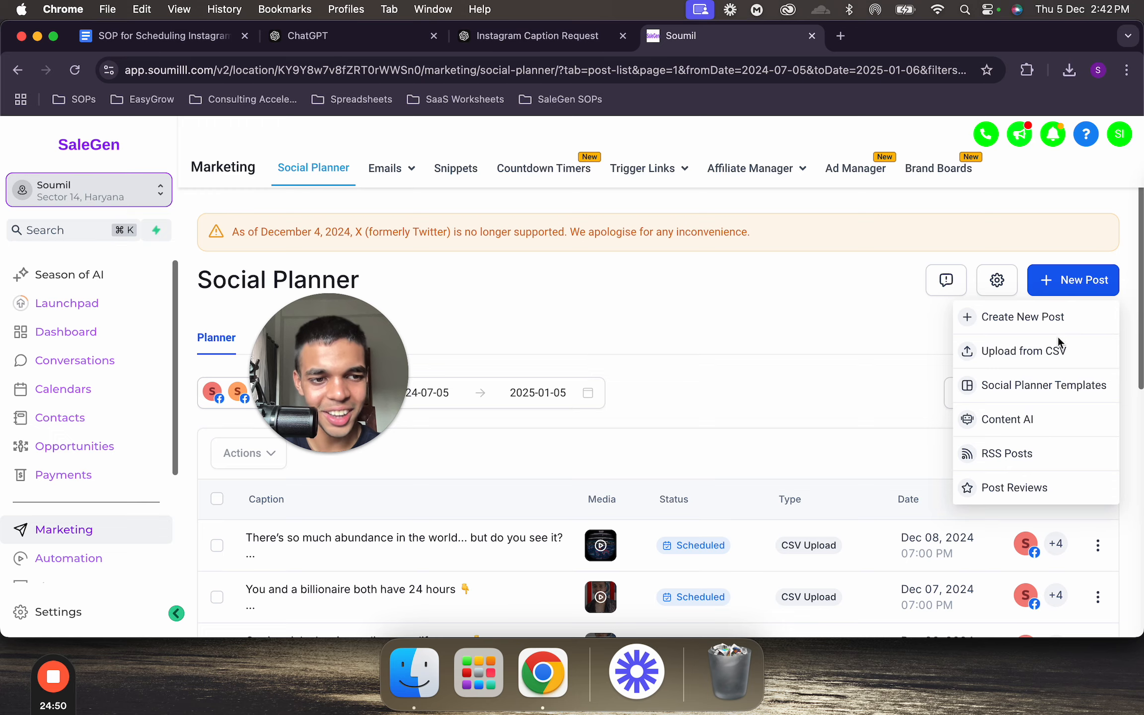
left_click(1028, 352)
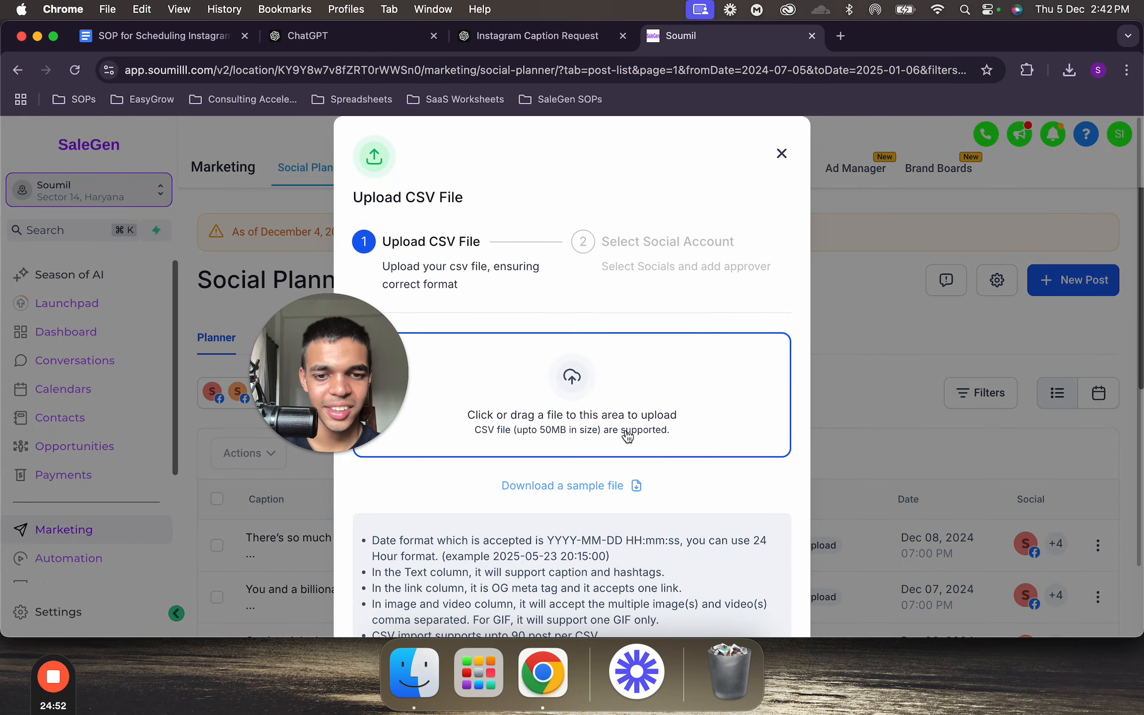
left_click(627, 436)
scroll(479, 366, "down", 5)
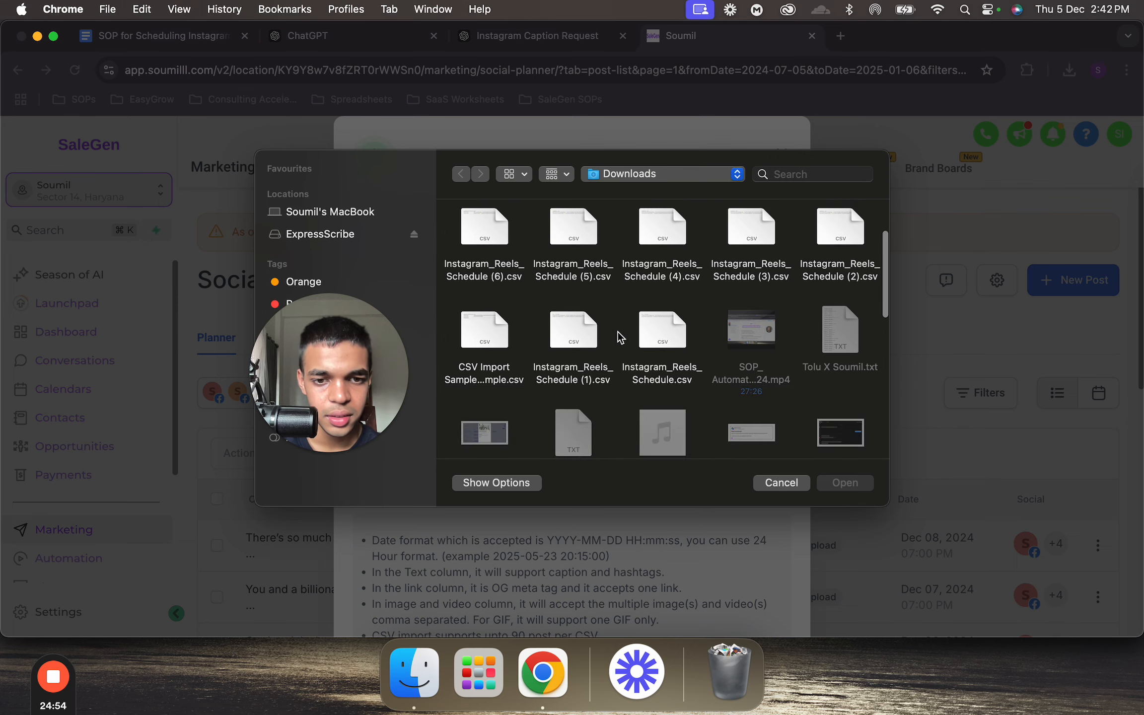
left_click(496, 329)
double_click(573, 328)
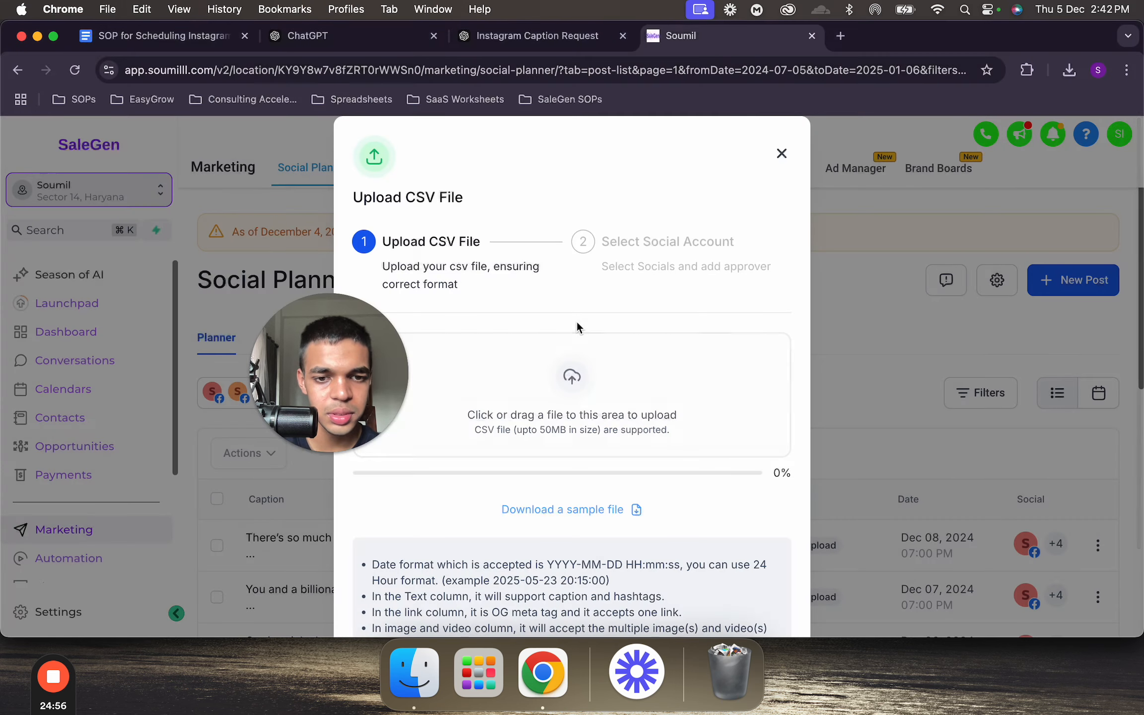
scroll(709, 449, "down", 1)
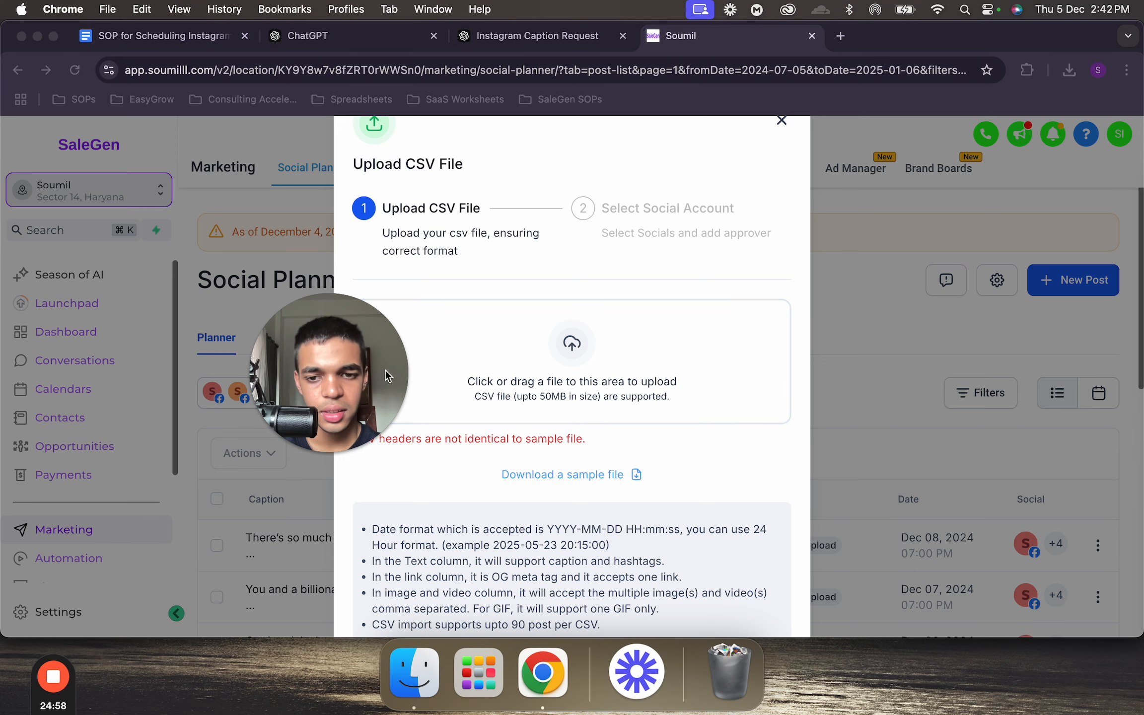
left_click_drag(385, 370, 154, 479)
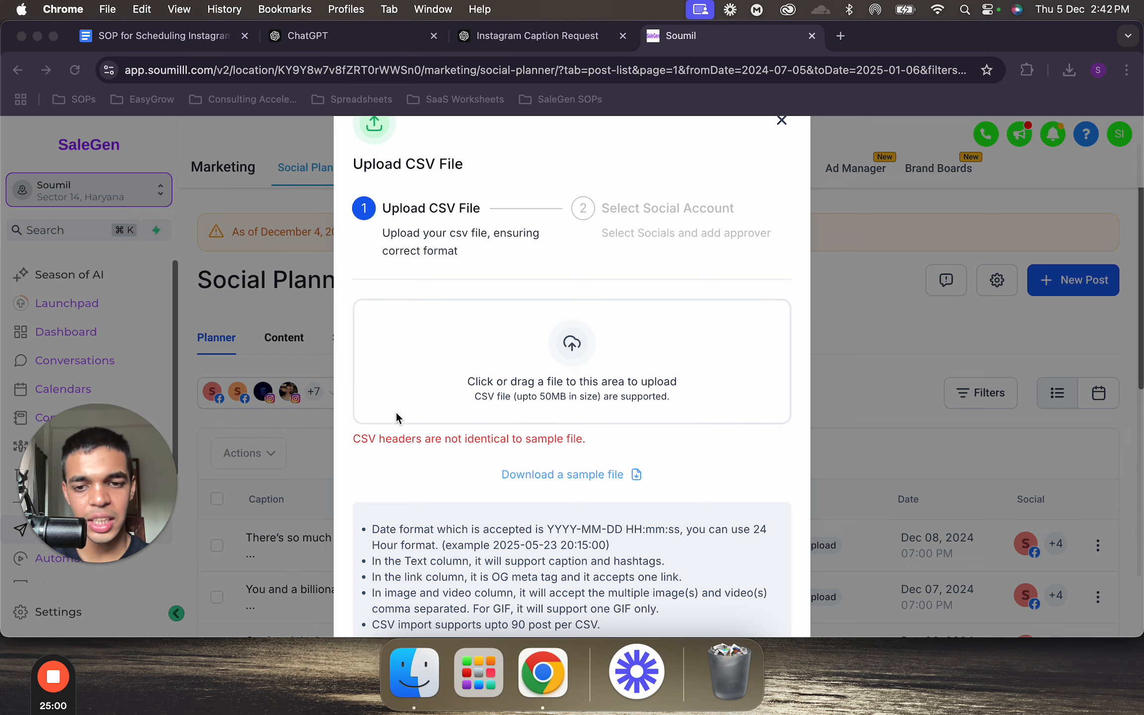
scroll(493, 476, "up", 2)
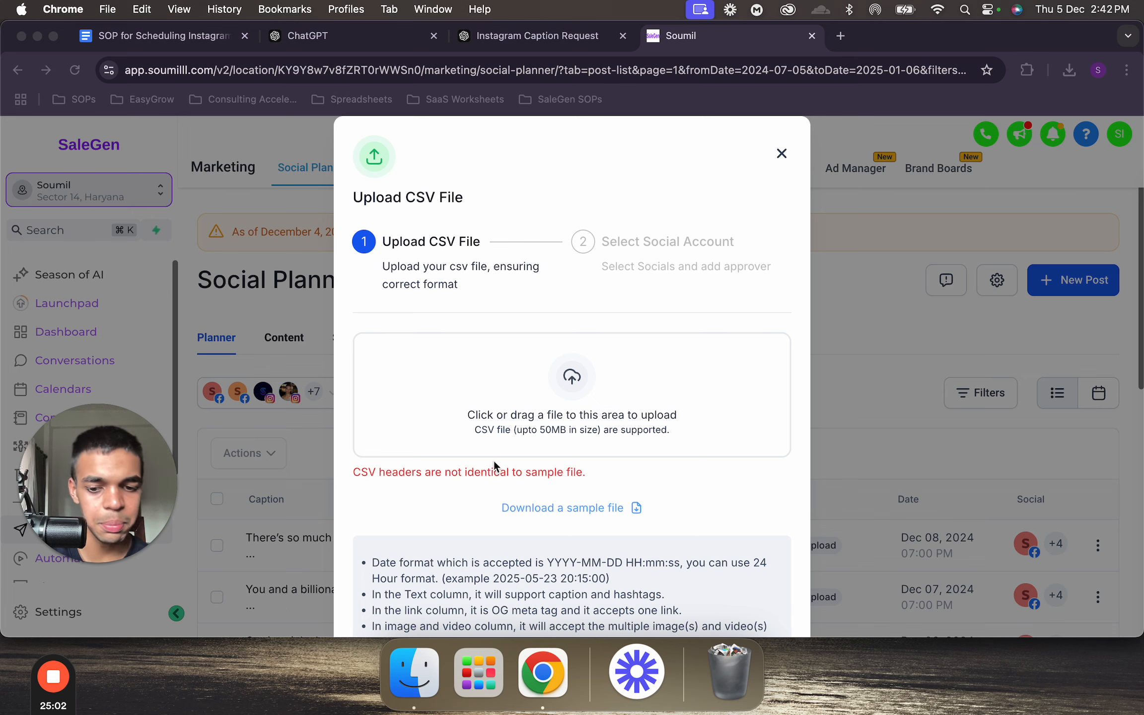
- Capture a cropped screenshot of the Upload CSV File dialog with its header error, and download the sample CSV file
key("super+shift+5")
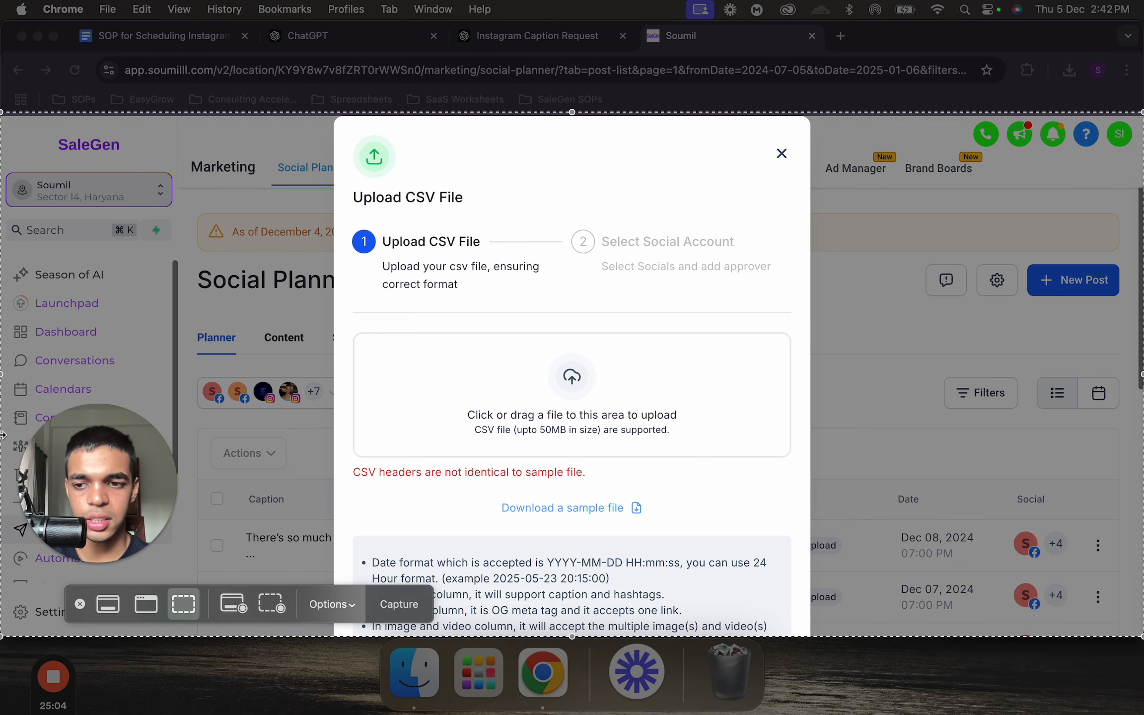
left_click_drag(3, 435, 300, 426)
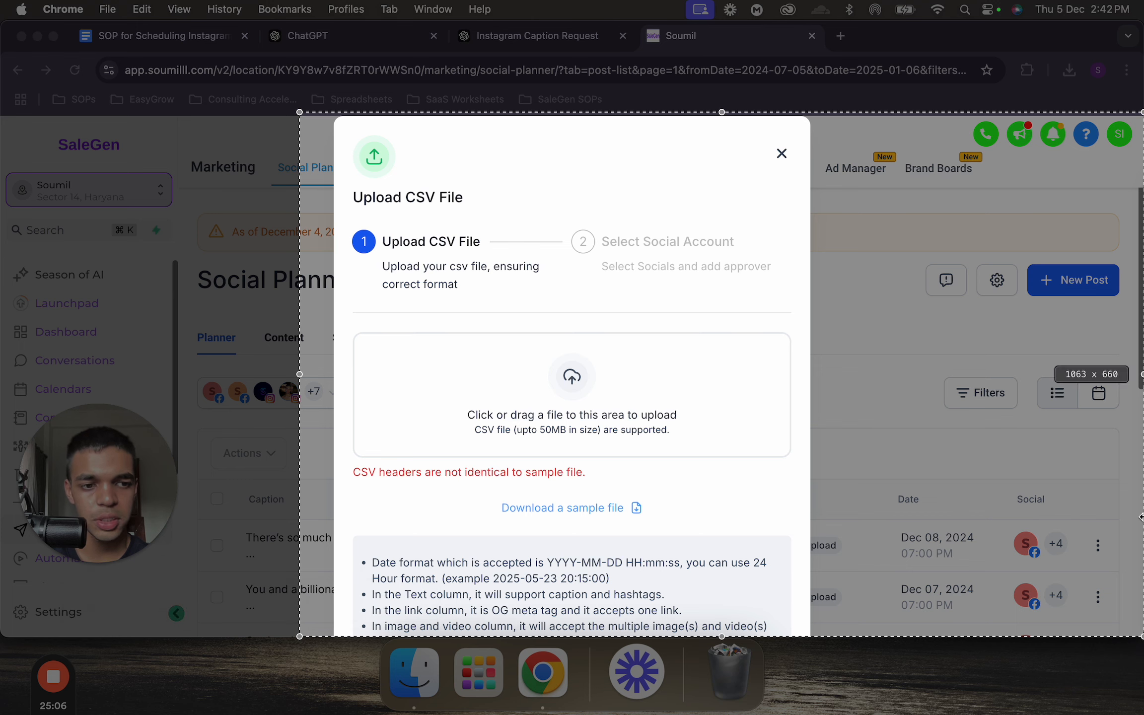
left_click_drag(1140, 517, 861, 531)
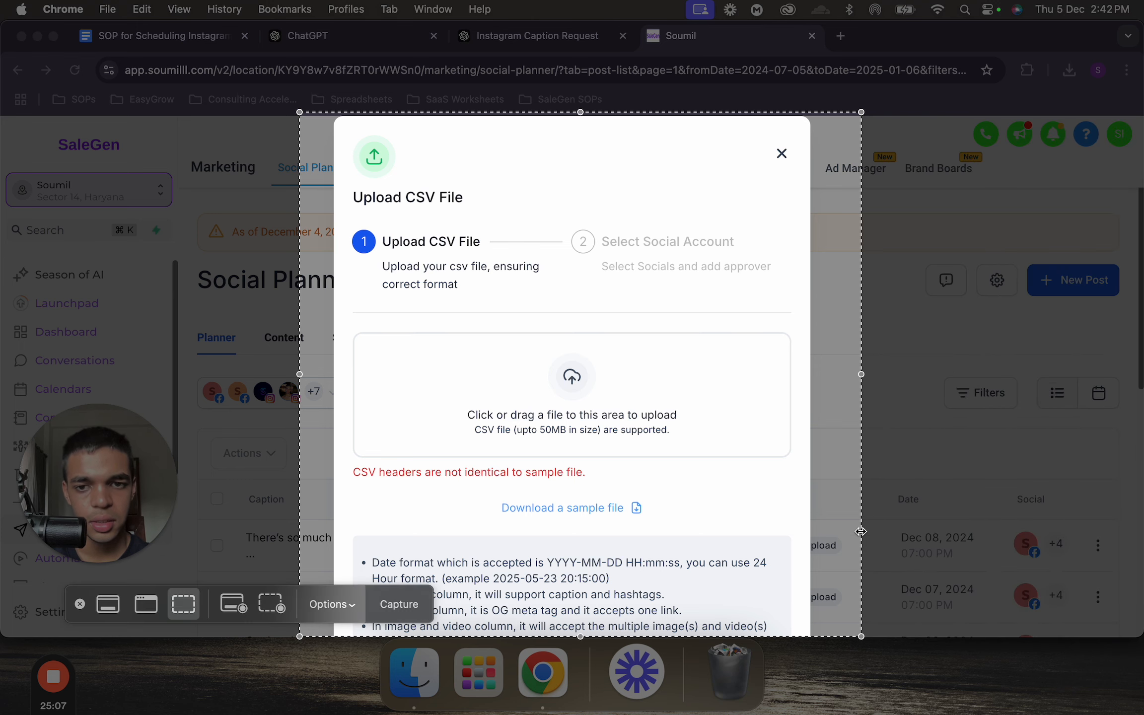
left_click(399, 604)
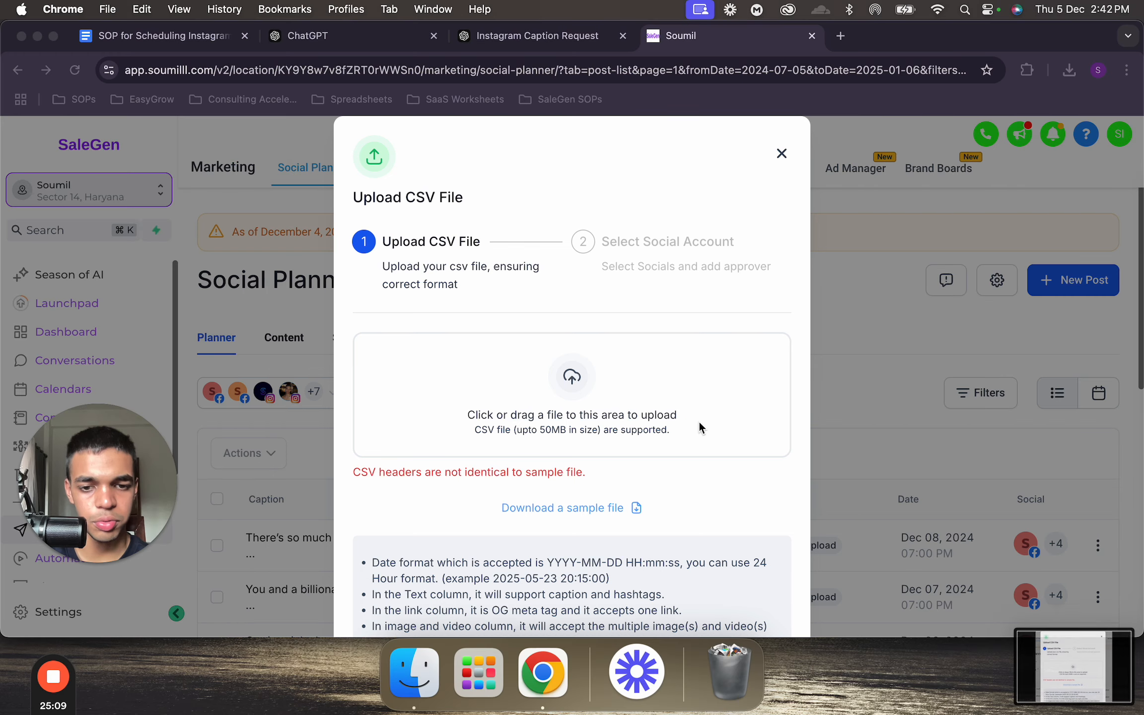
left_click(615, 507)
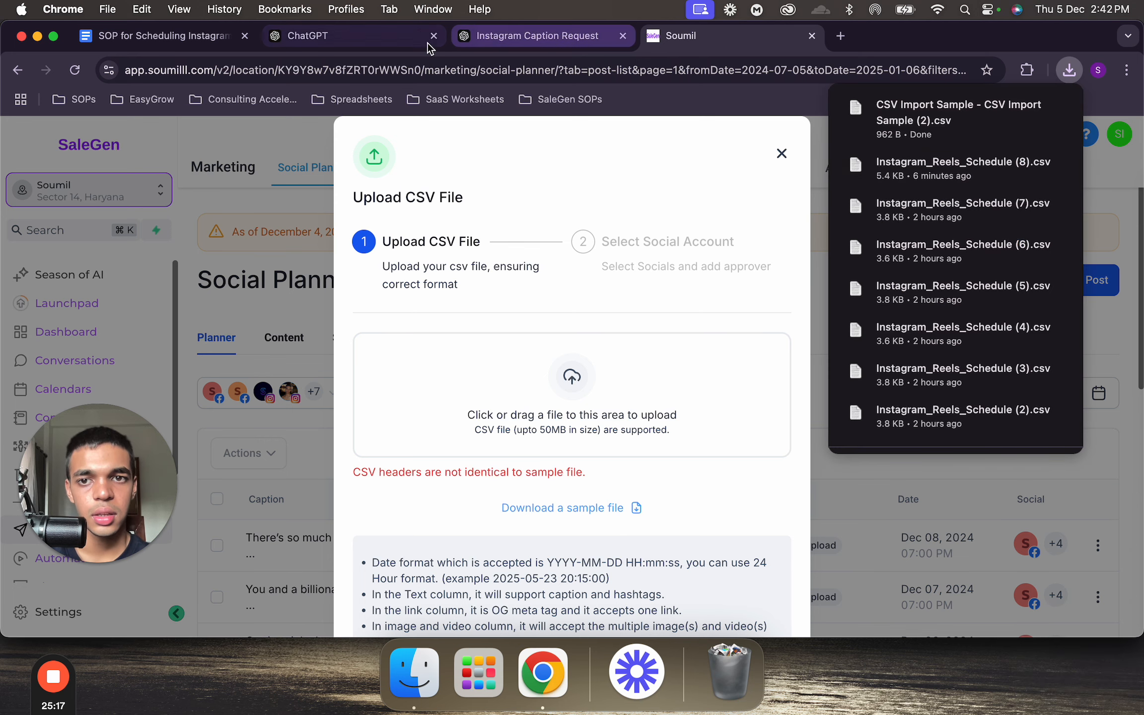
- In the ChatGPT Instagram Reels Scheduler chat, attach CSV Import Sample (2).csv, Instagram_Reels_Schedule (2).csv and the new error screenshot from Downloads
left_click(401, 42)
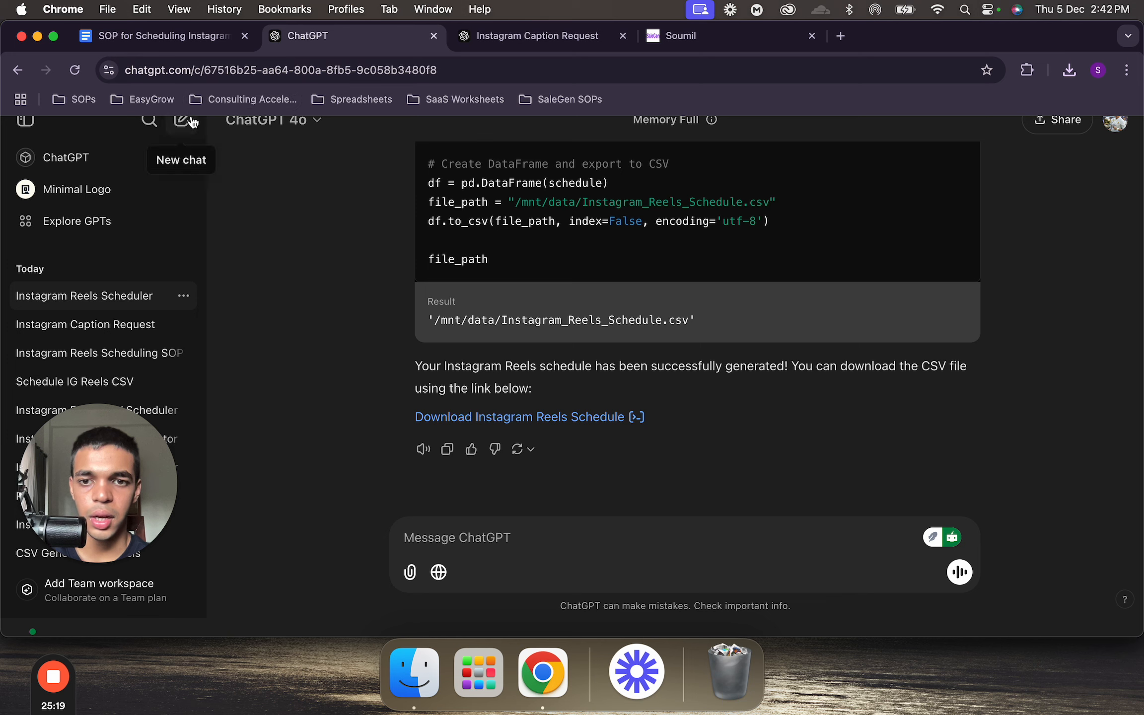
left_click(410, 572)
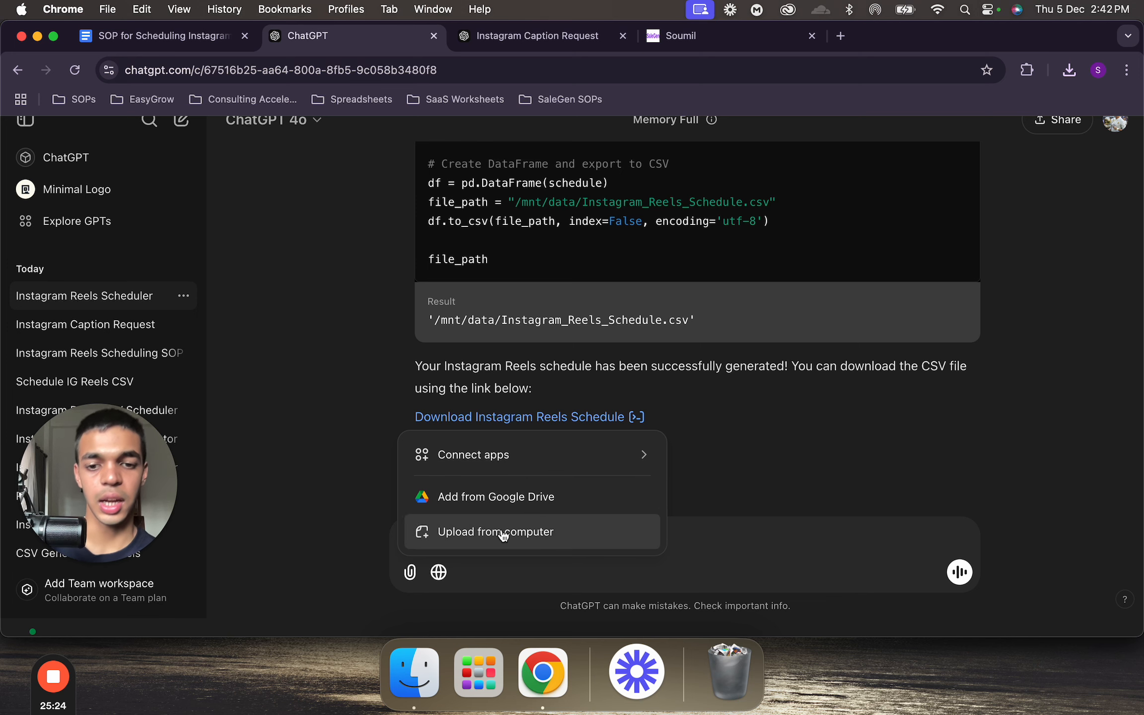
left_click(544, 529)
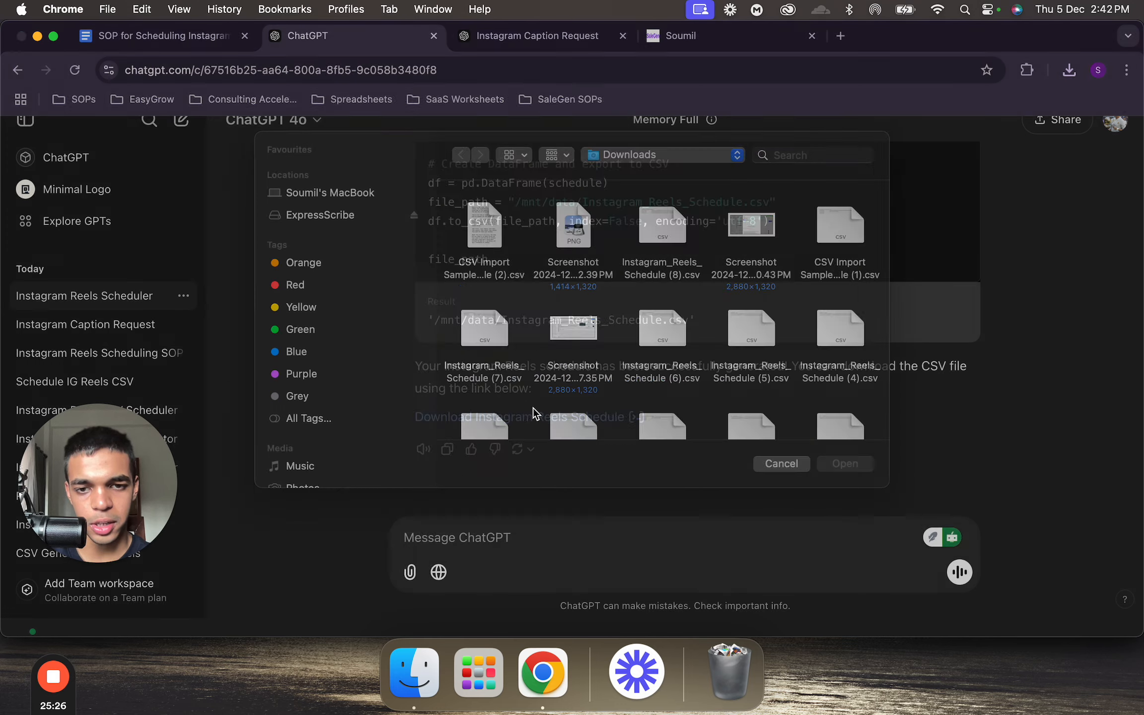
left_click(489, 246)
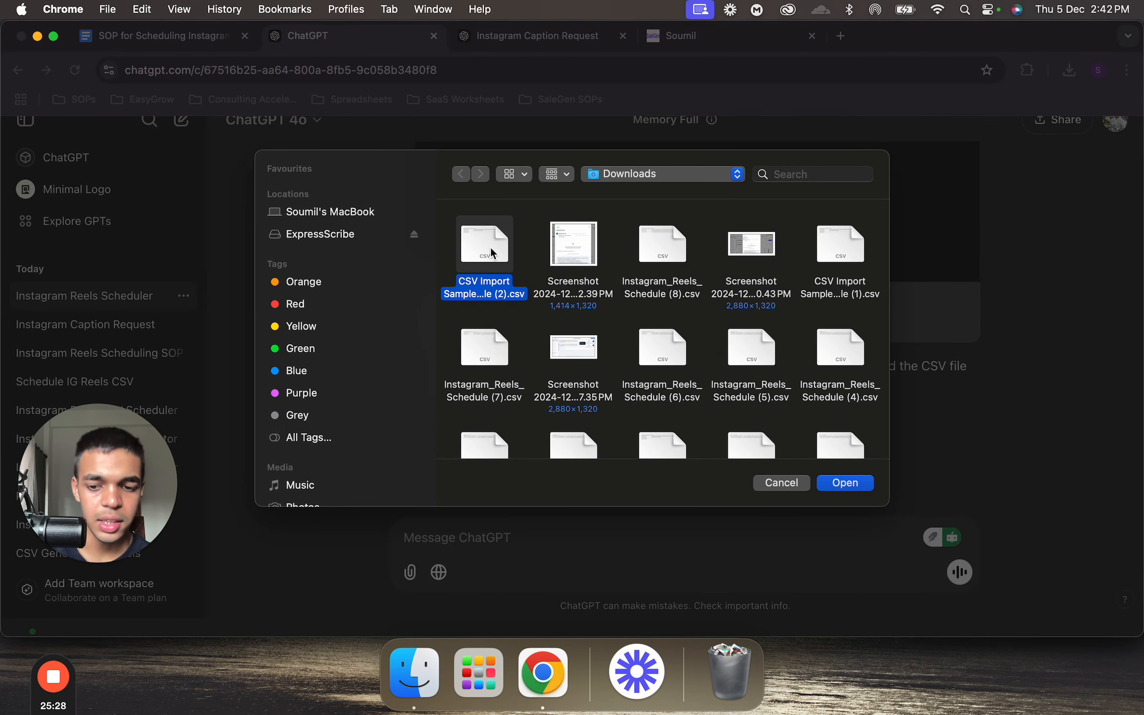
scroll(654, 323, "down", 3)
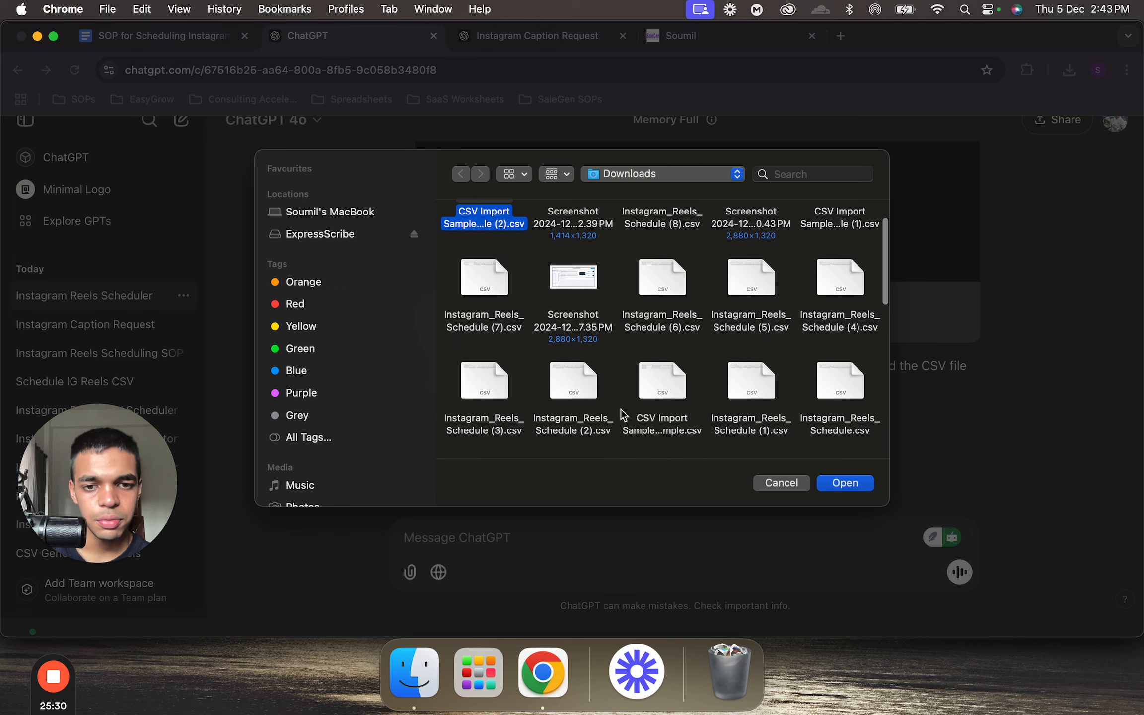
left_click(574, 358, "super")
scroll(574, 356, "up", 3)
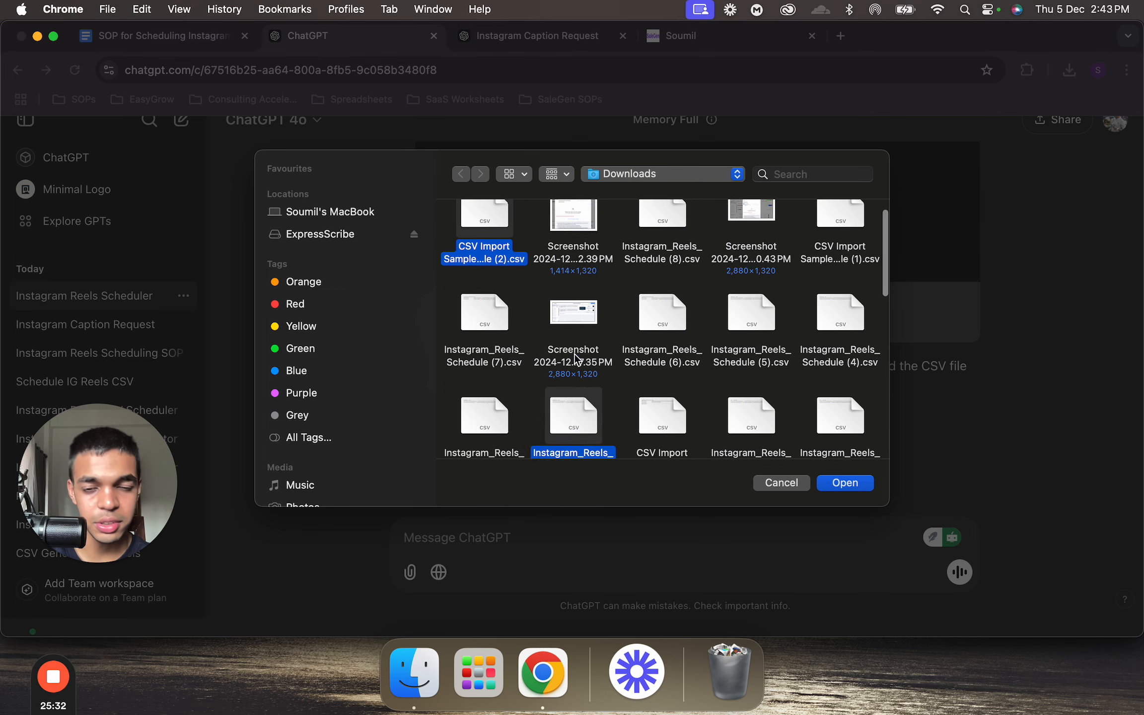
scroll(601, 393, "down", 3)
scroll(587, 462, "up", 2)
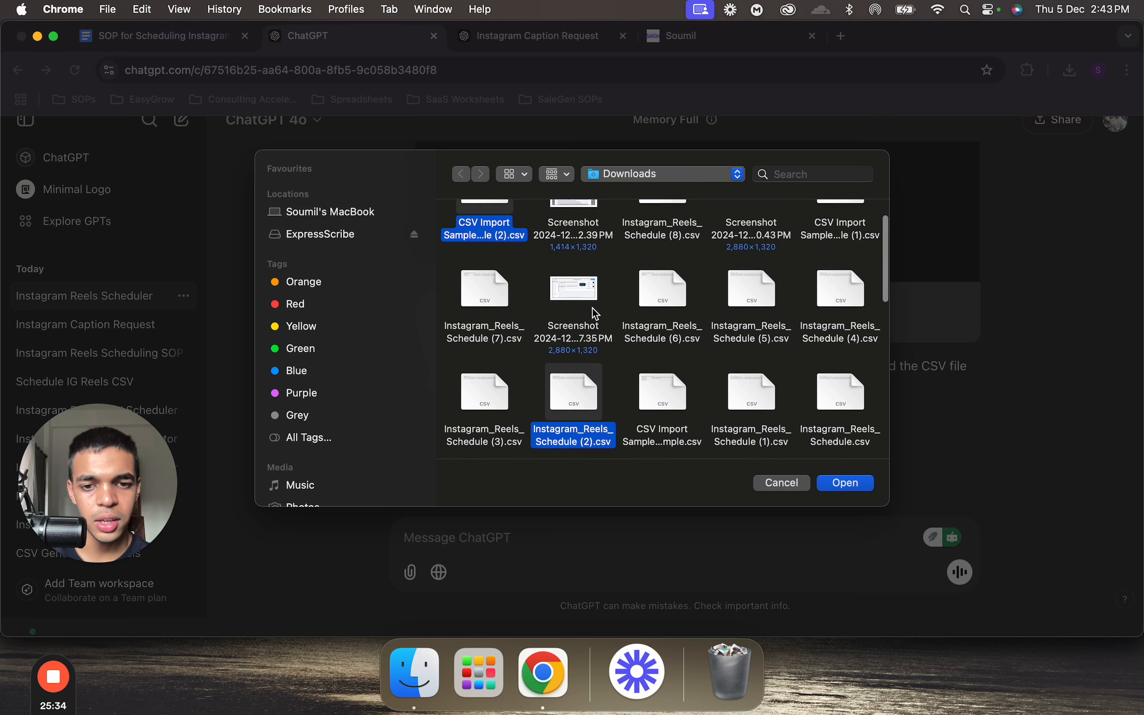
scroll(571, 377, "up", 2)
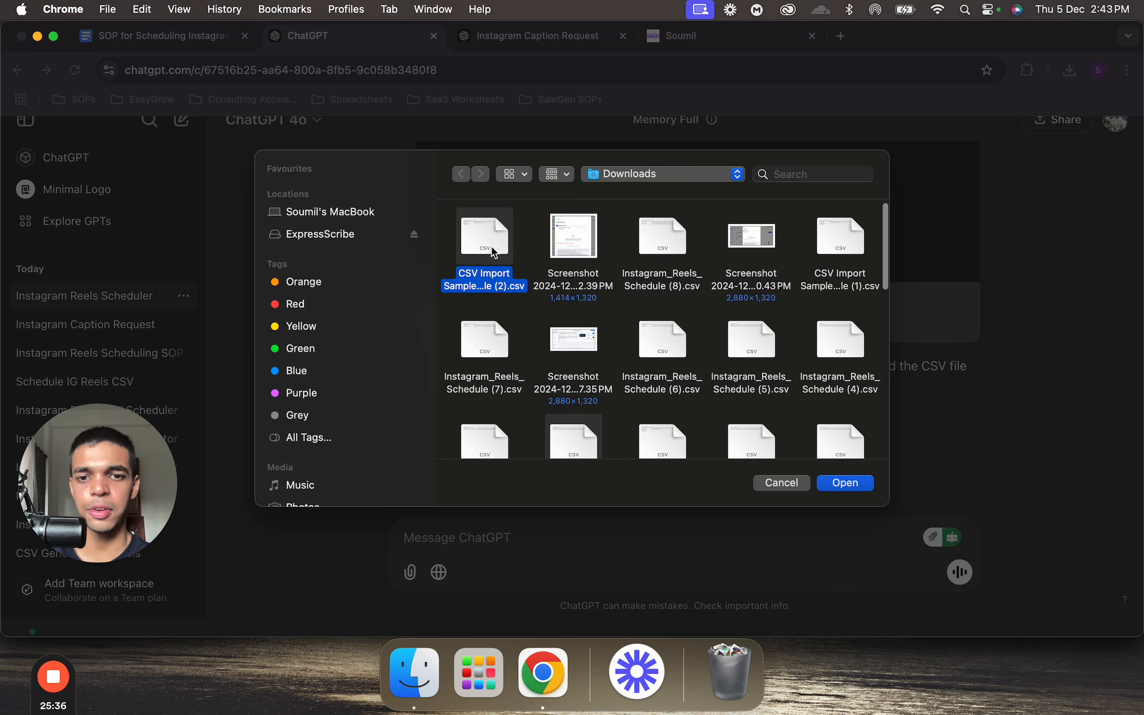
left_click(570, 233, "super")
key("Return")
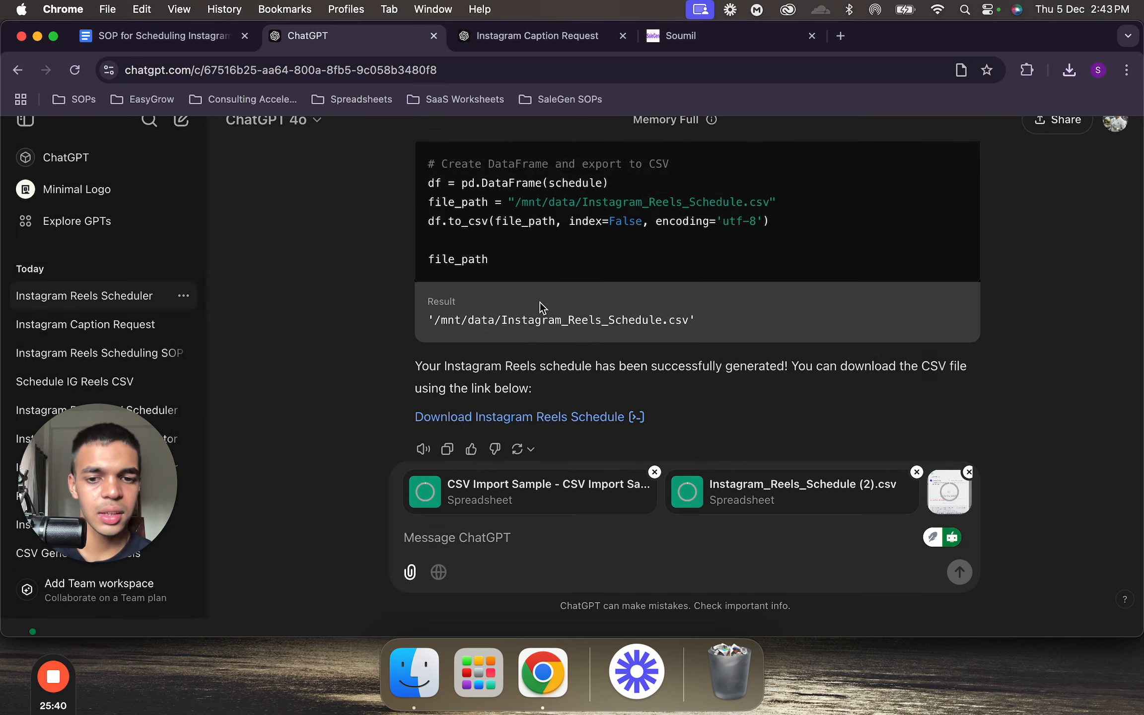
- Send ChatGPT the attachments with the message "this is the error im getting. please give the the updated and fixed csv file"
type("this is the error im")
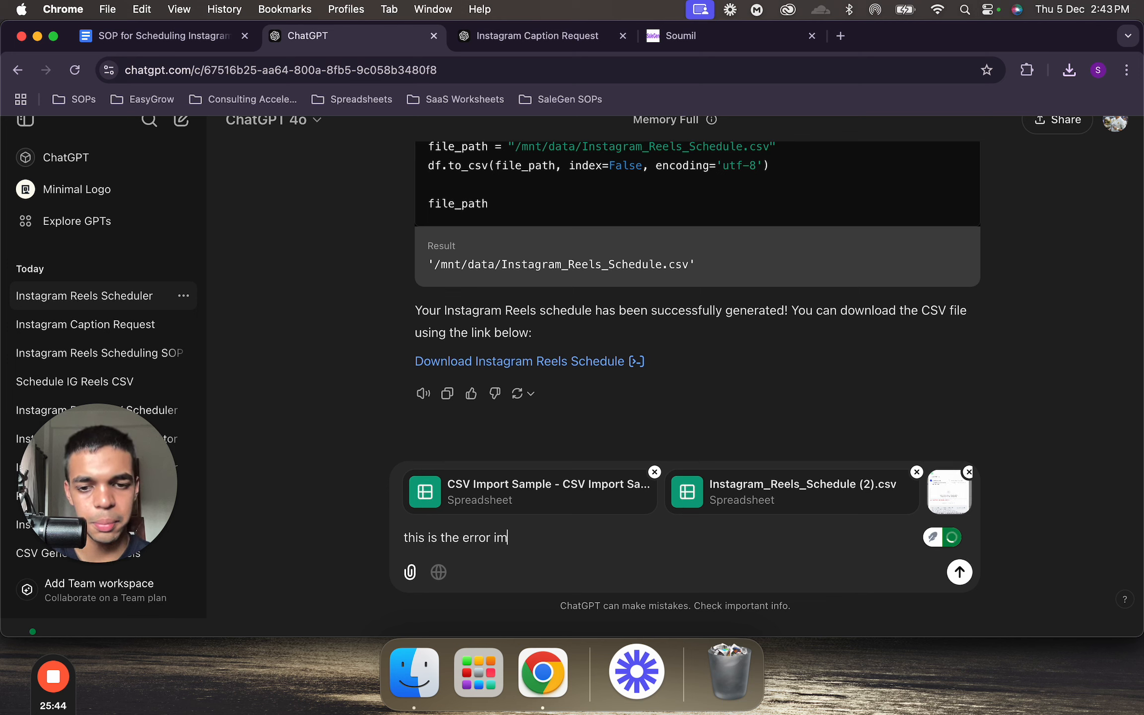
type("inghe error im gett")
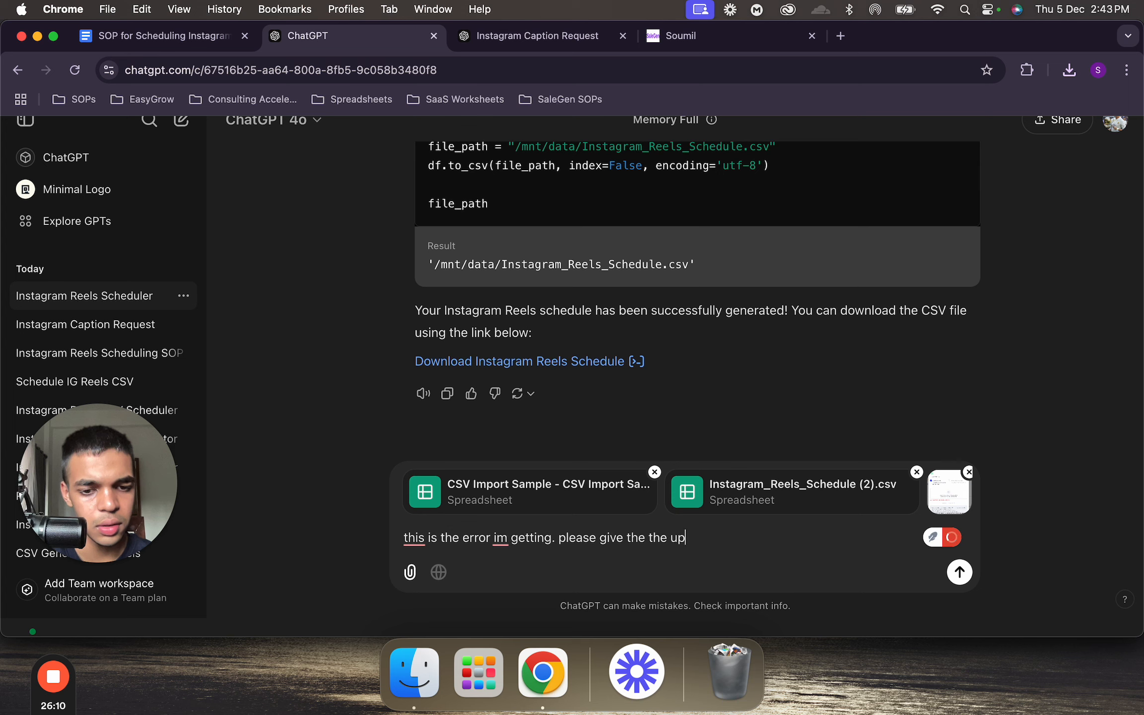
type("dated and f")
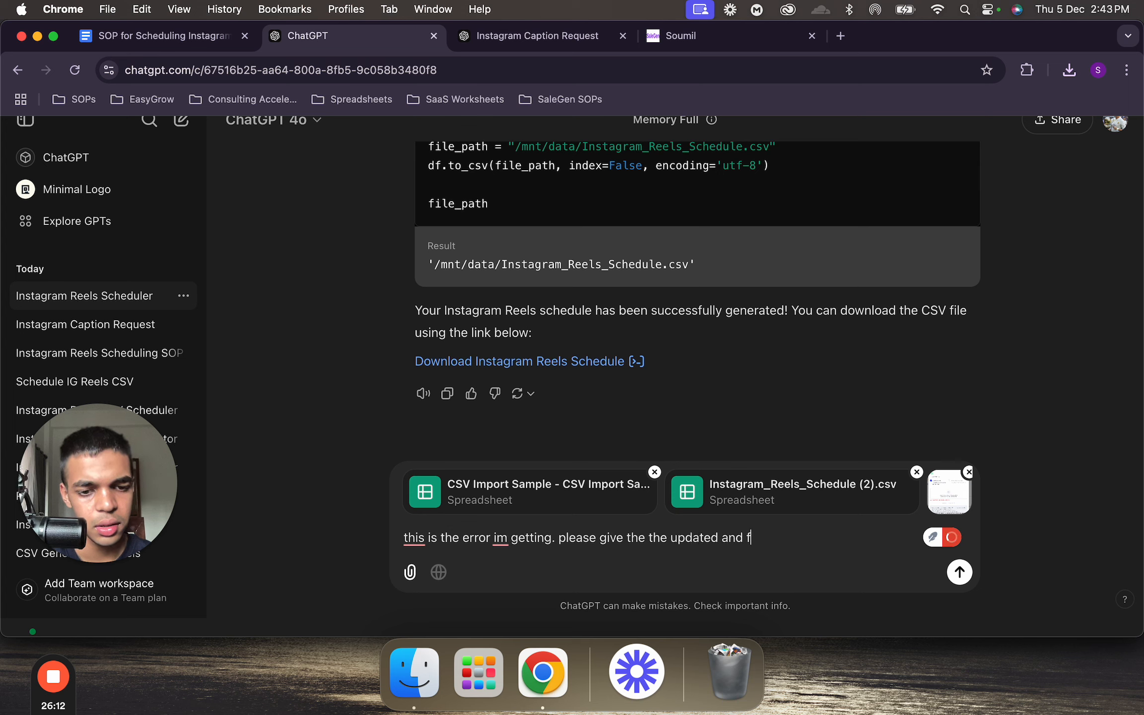
type("ixed csv fil")
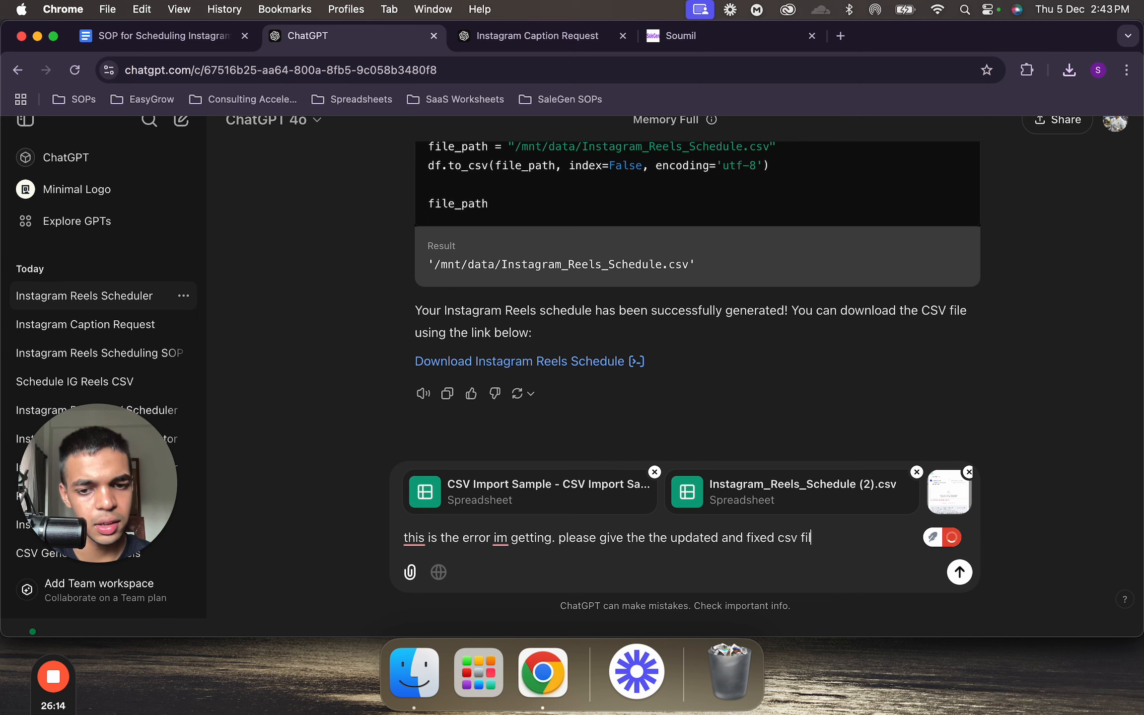
type("e")
key("Return")
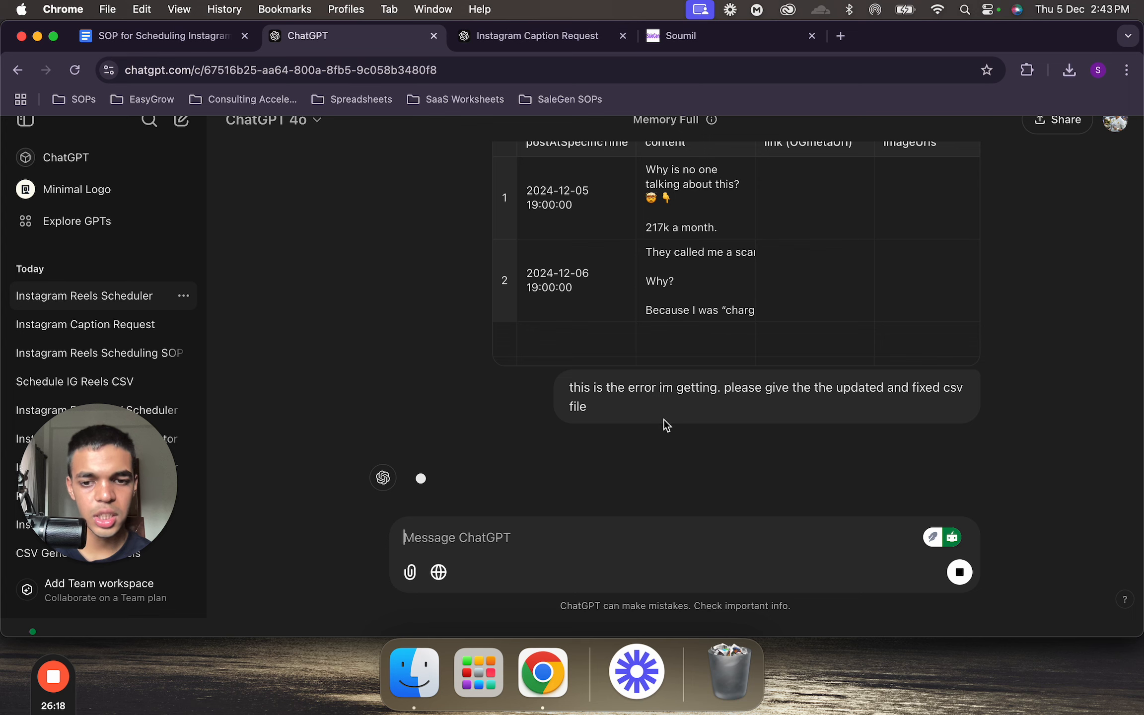
- Review the sent screenshot and both CSV previews in the chat, and ChatGPT's reply with the corrected CSV download link
scroll(535, 282, "up", 15)
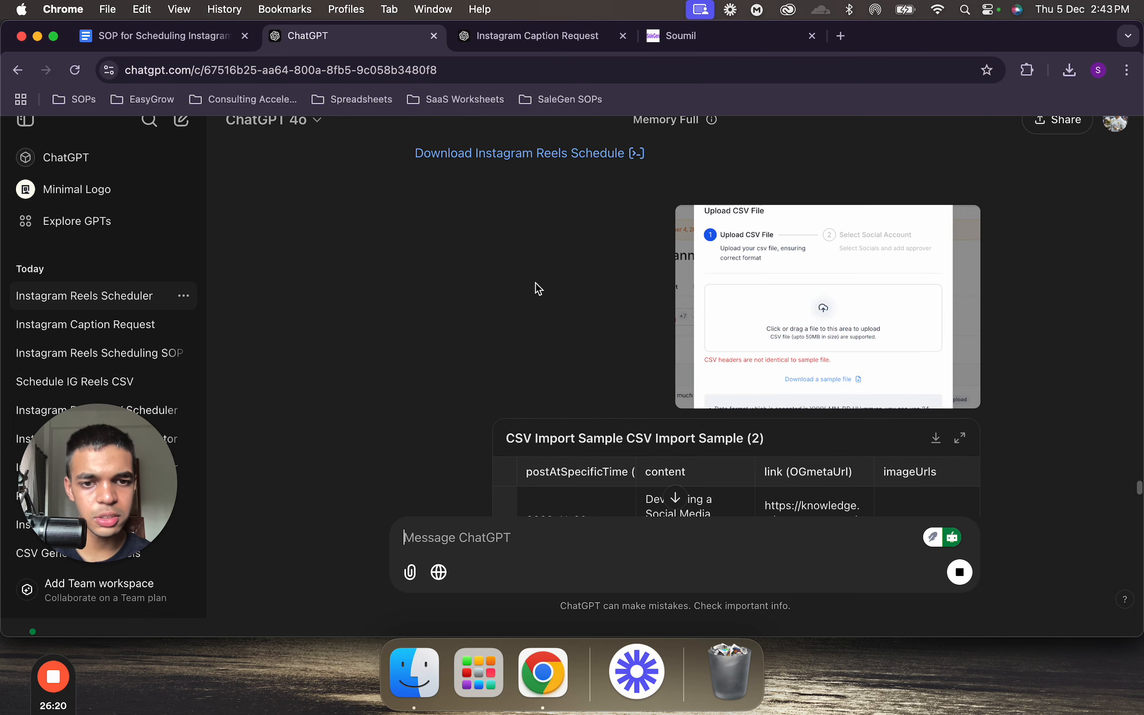
scroll(618, 401, "down", 1)
scroll(618, 401, "down", 3)
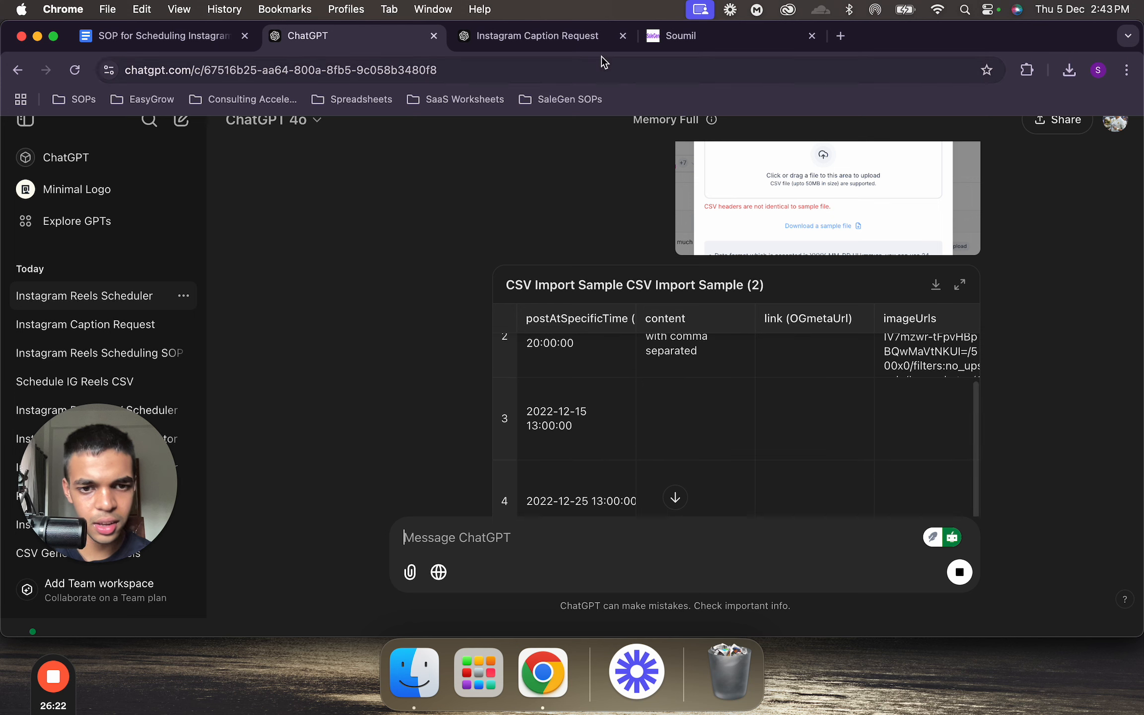
scroll(709, 374, "down", 2)
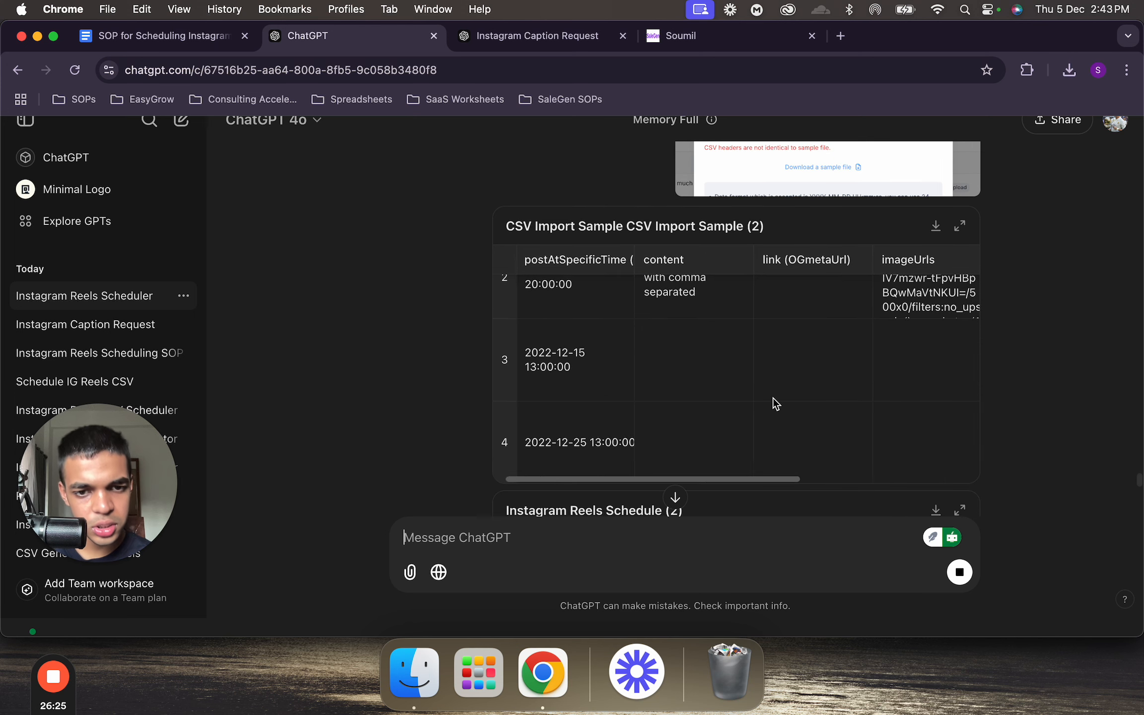
scroll(771, 397, "right", 3)
scroll(772, 398, "down", 5)
scroll(772, 397, "down", 5)
scroll(786, 248, "up", 2)
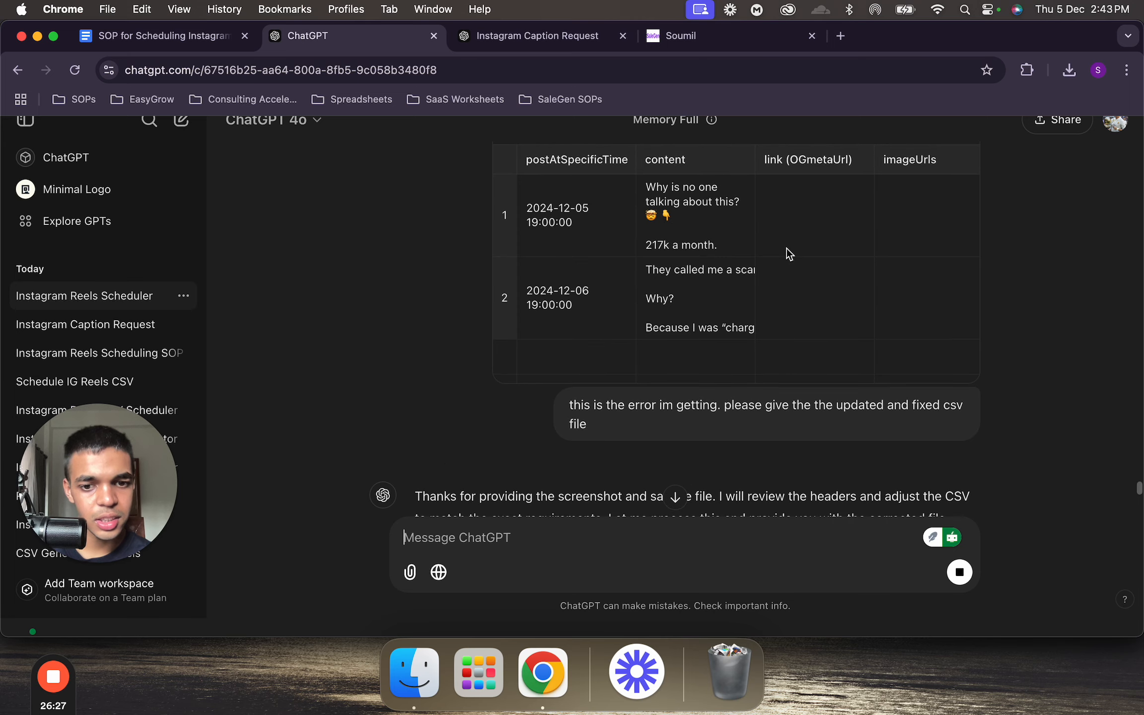
scroll(784, 240, "down", 5)
scroll(364, 219, "down", 15)
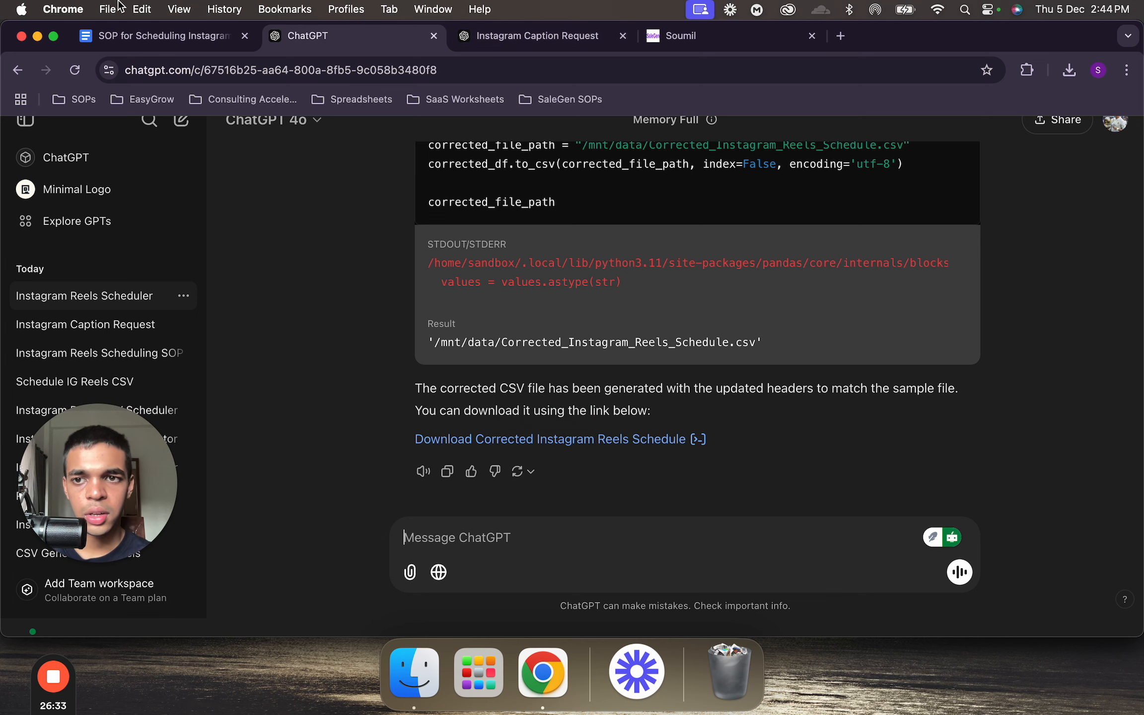
- Review the troubleshooting instructions for the CSV header error in the Instagram Reels scheduling SOP document
left_click(146, 28)
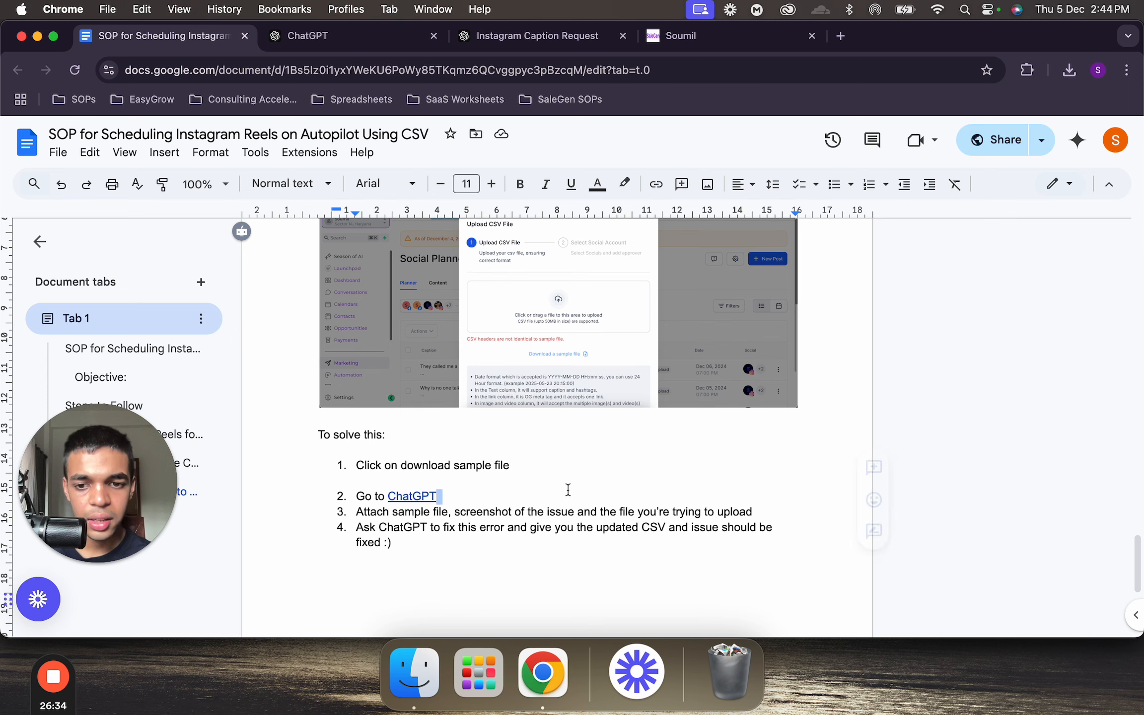
left_click(516, 492)
scroll(478, 483, "down", 5)
scroll(480, 484, "down", 5)
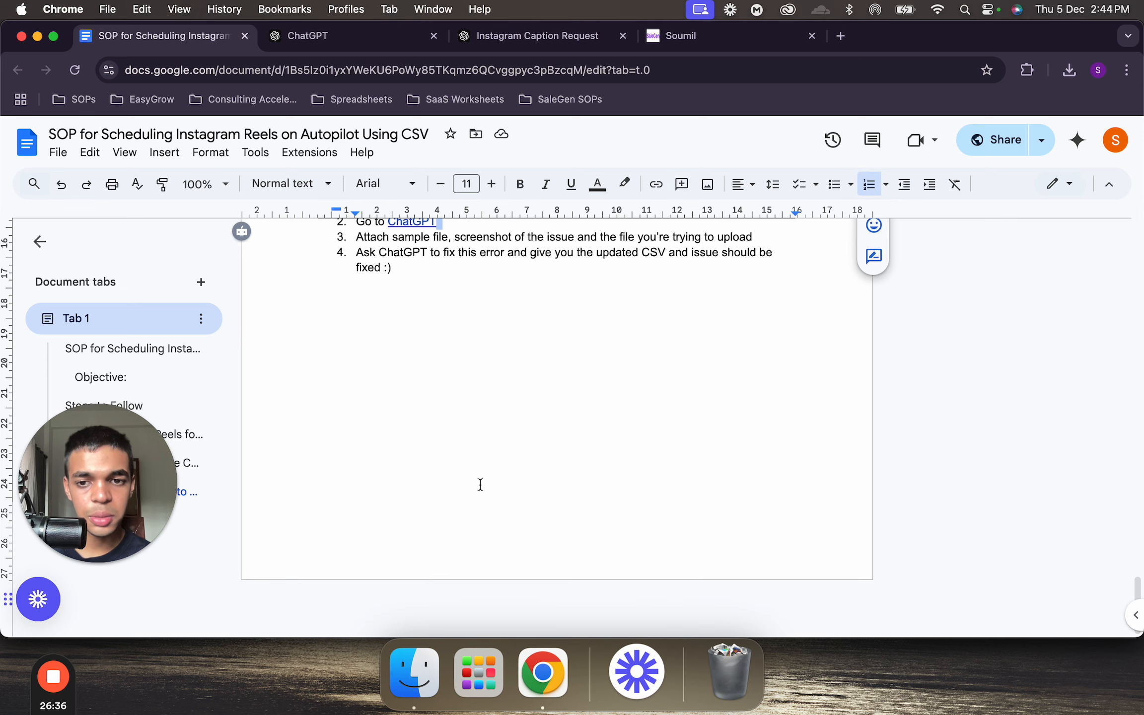
scroll(480, 484, "up", 7)
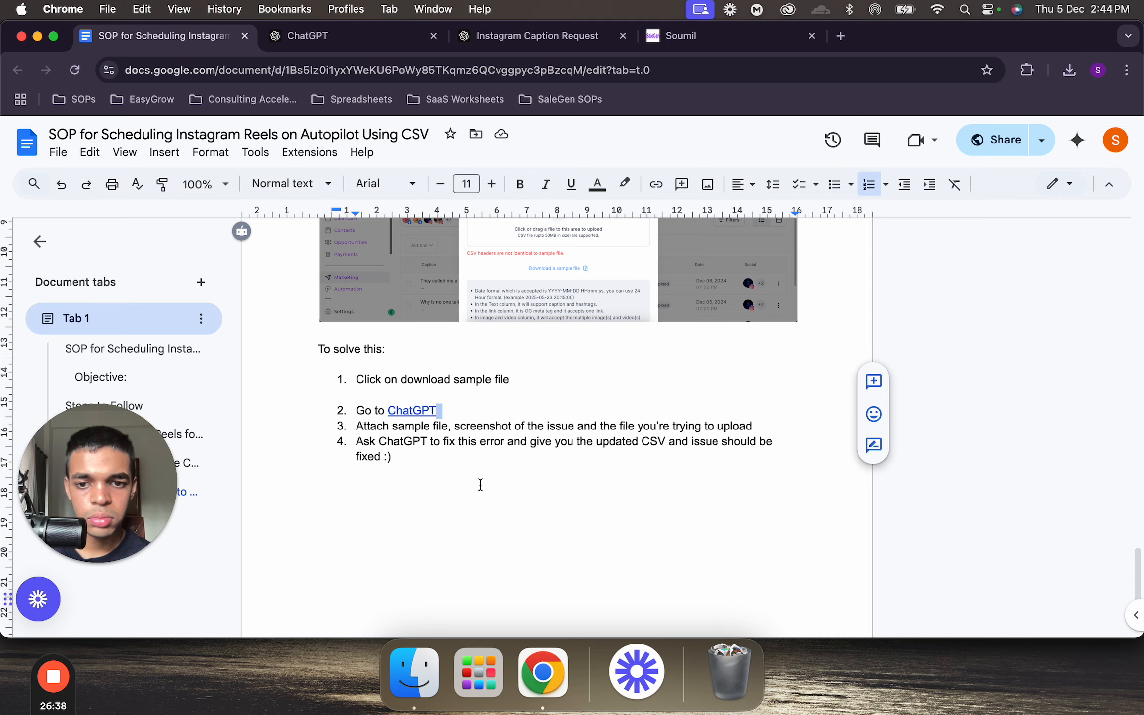
scroll(480, 484, "up", 15)
scroll(480, 484, "down", 3)
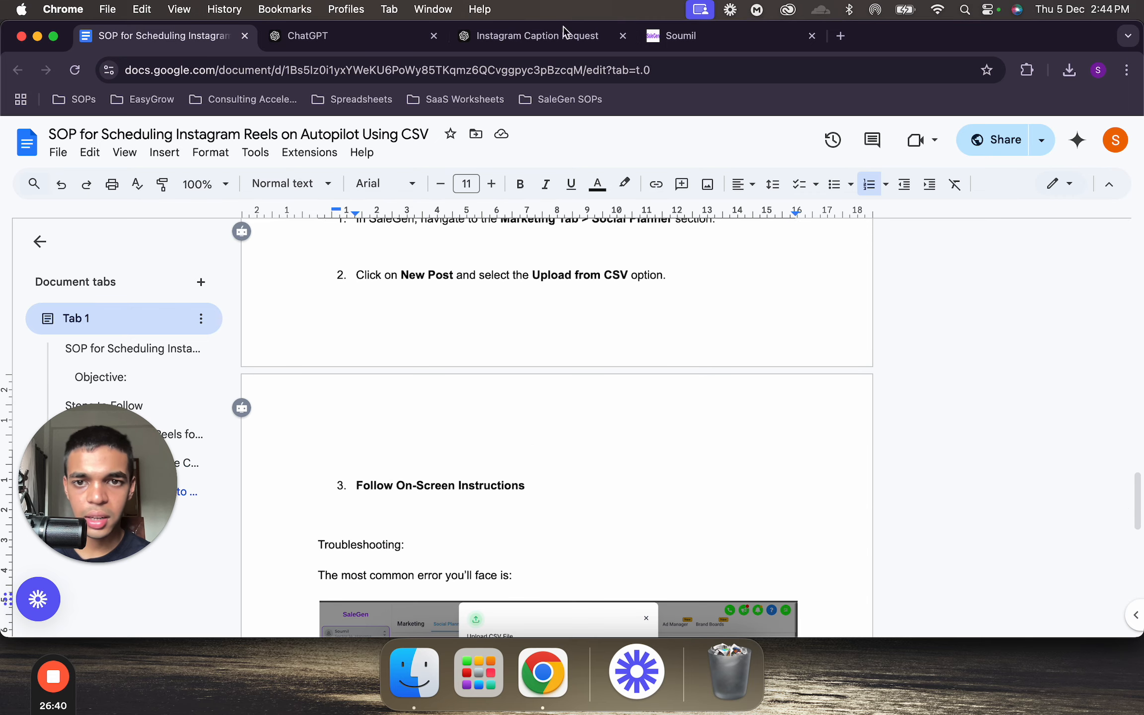
- Close both ChatGPT tabs and the SaleGen tab, keeping only the SOP document open
left_click(433, 36)
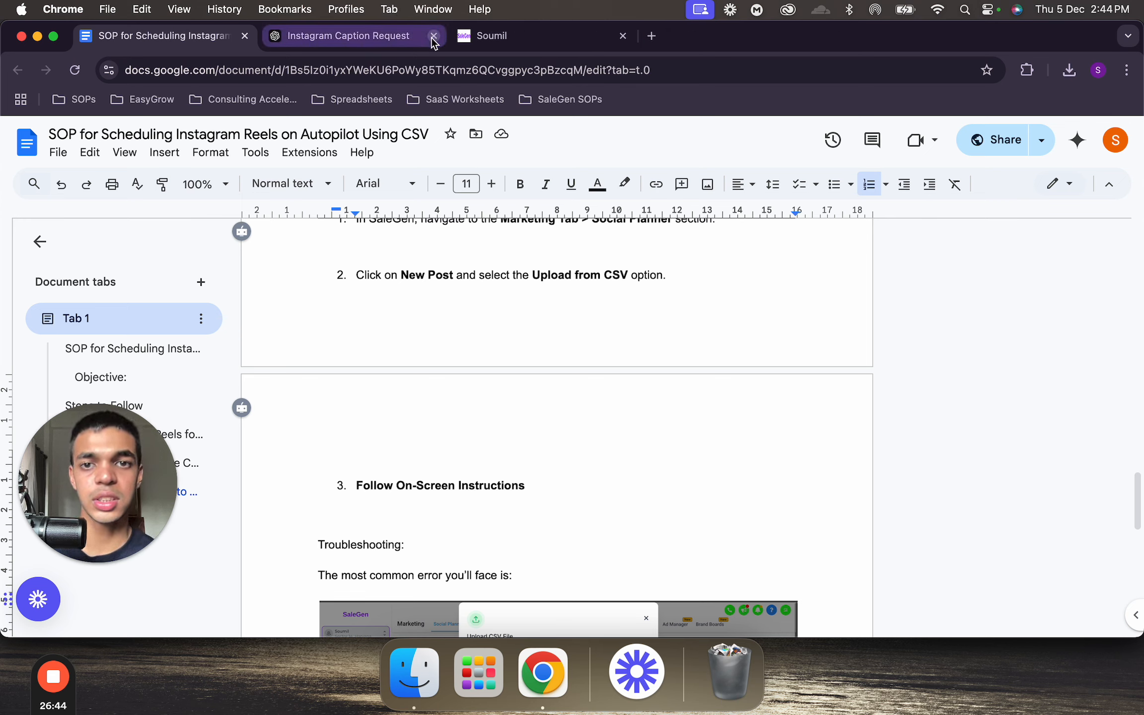
left_click(433, 36)
left_click(434, 36)
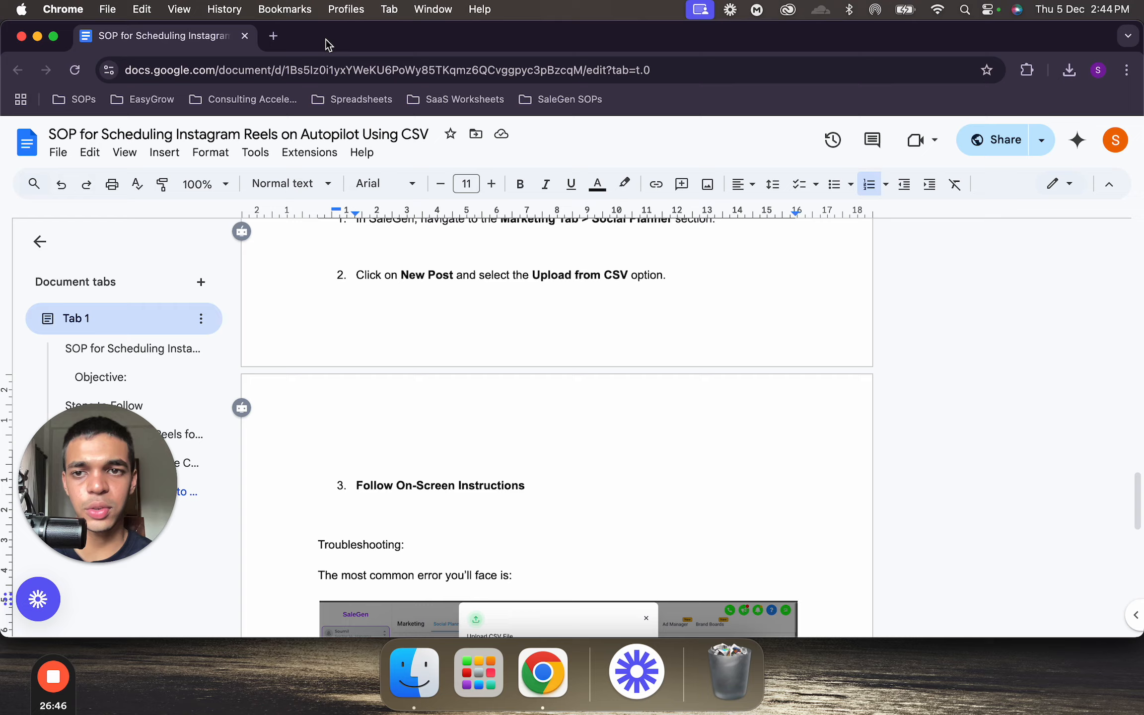
- Open the SaleGen AI community home page in a new browser tab
left_click(279, 40)
type("community.salegen.soumilll.com/communities/groups/salegen-ai-/home")
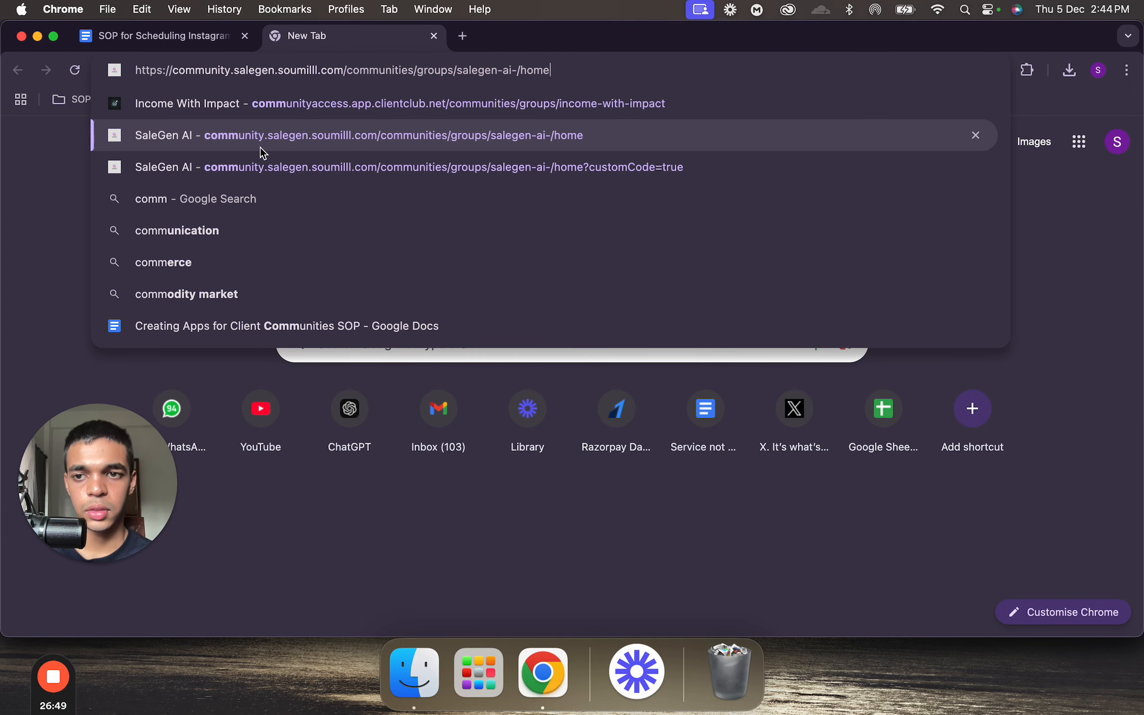
left_click(260, 147)
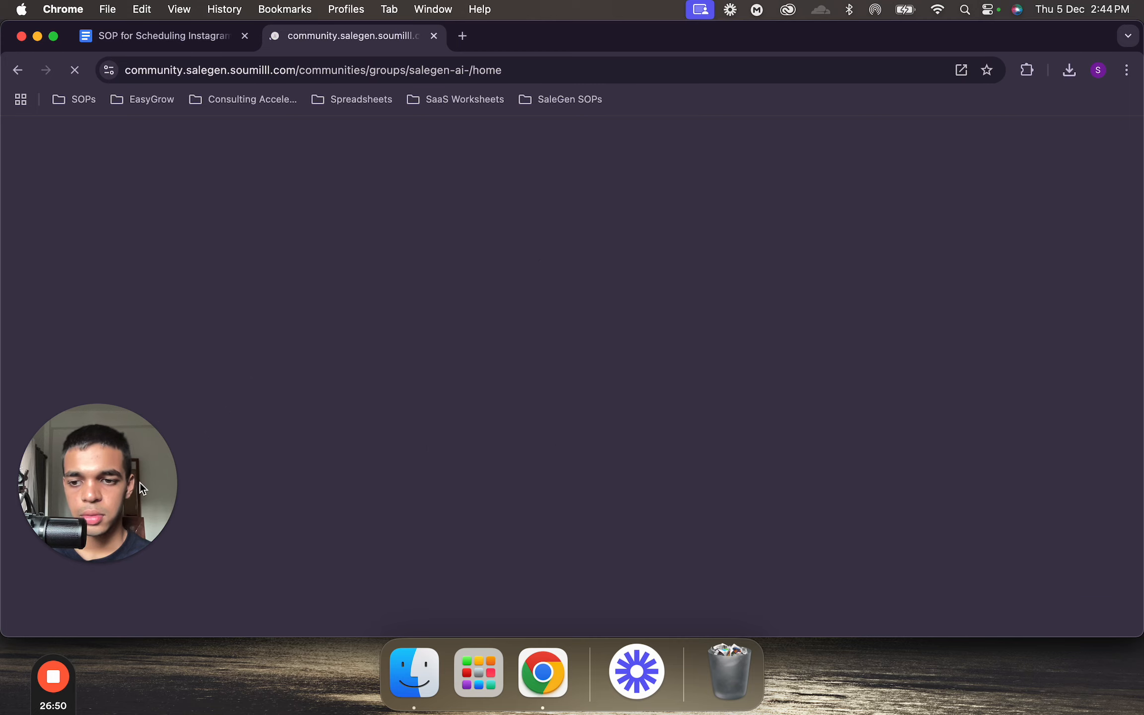
left_click_drag(871, 212, 959, 188)
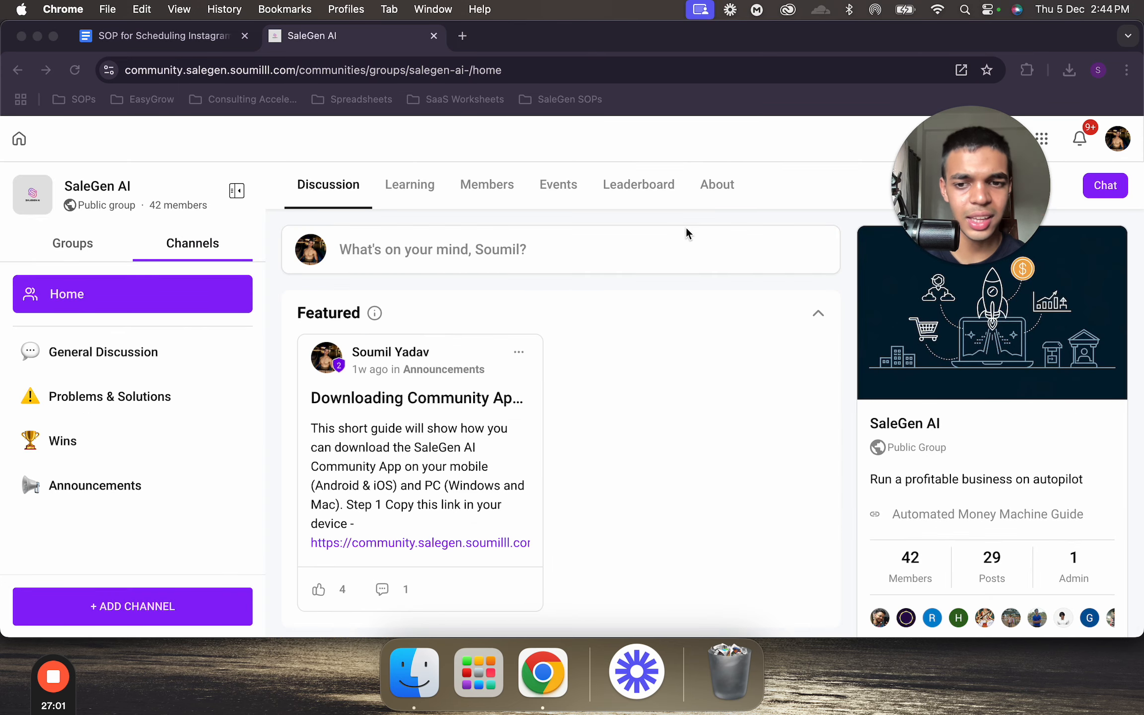
- Start a blank post in the community's Problems & Solutions channel, discard it and return to the community home
left_click(159, 397)
left_click(504, 263)
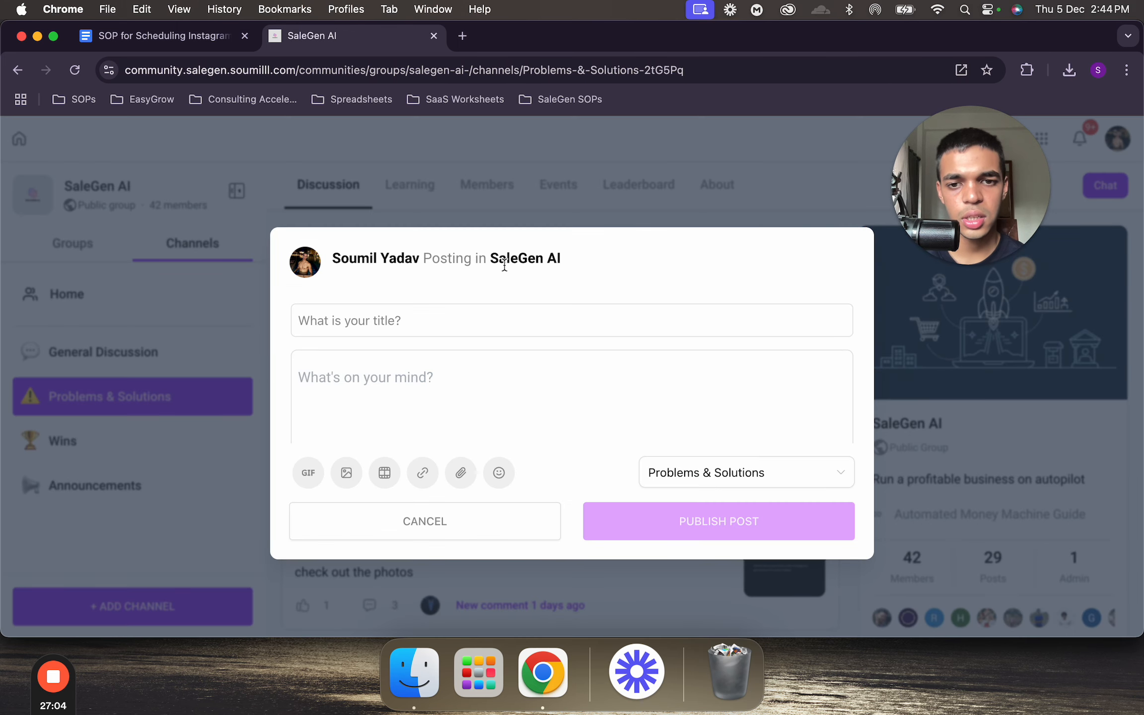
left_click(417, 315)
left_click(293, 355)
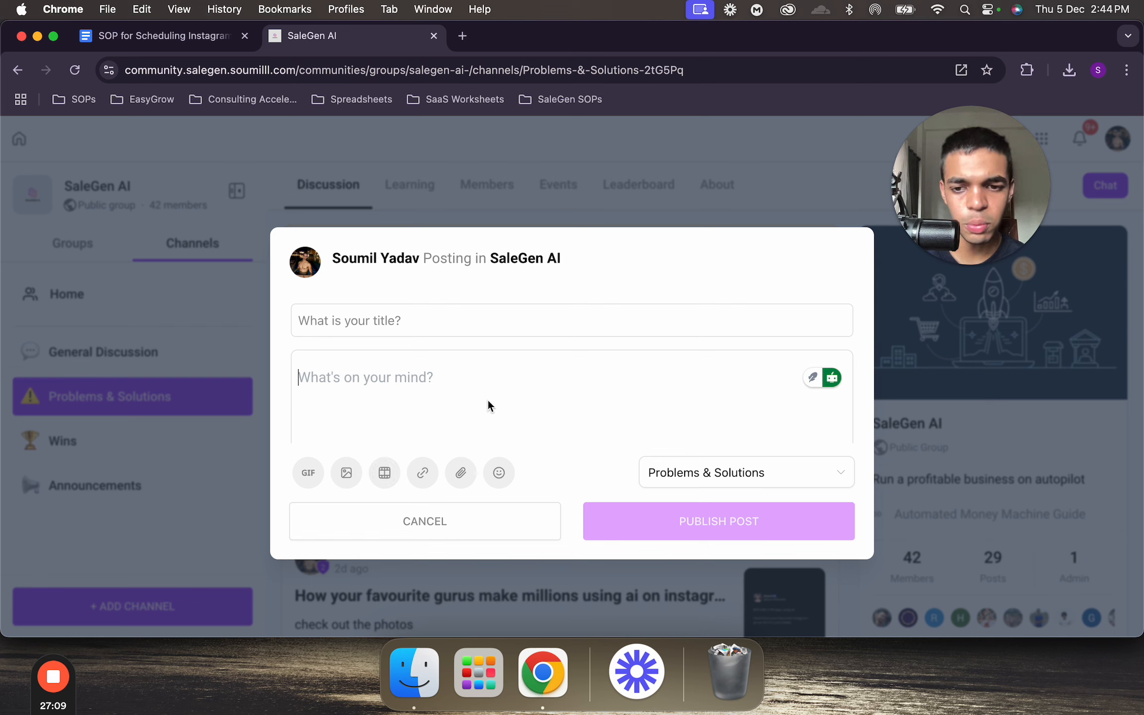
left_click(396, 521)
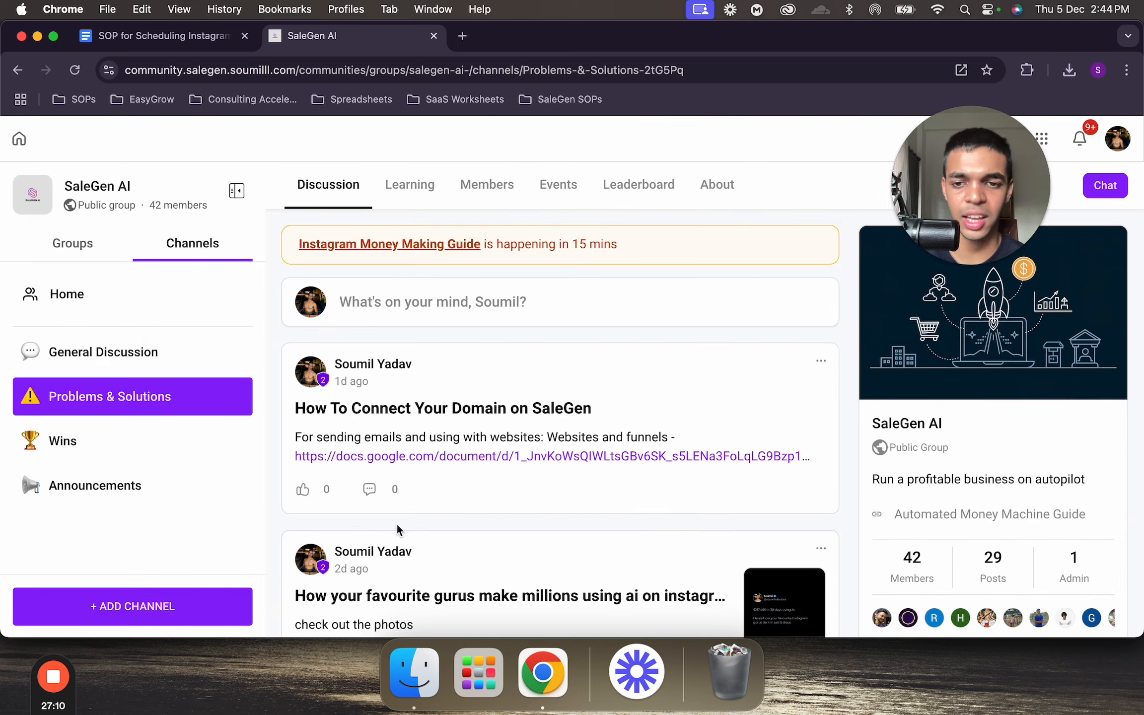
left_click(174, 312)
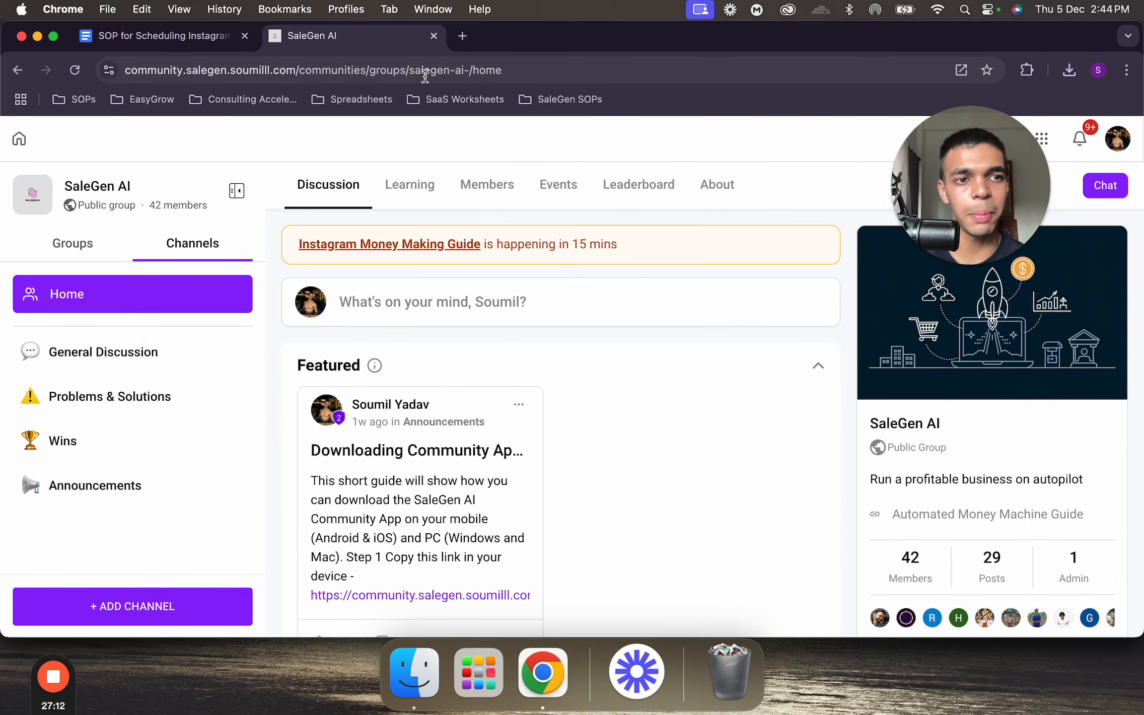